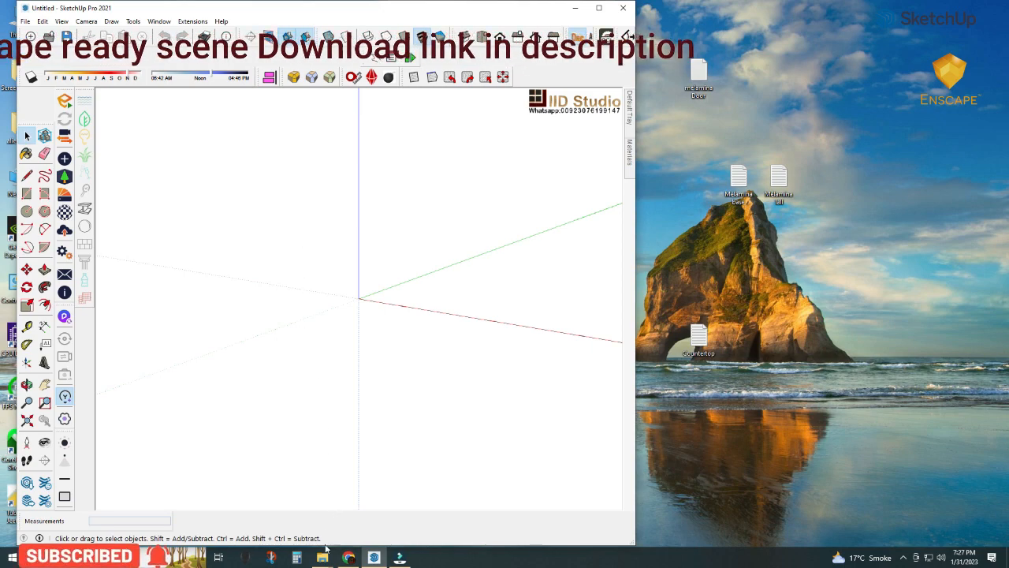
- Switch to File Explorer, open the Base folder inside 01 - Base Modules and show its files as large icons
mouse_move(322, 555)
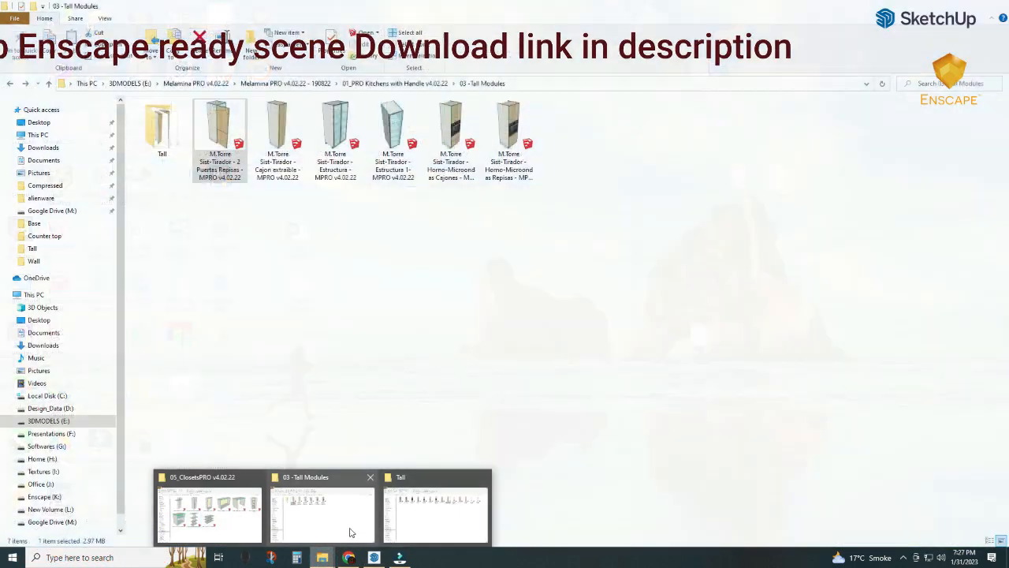
left_click(351, 533)
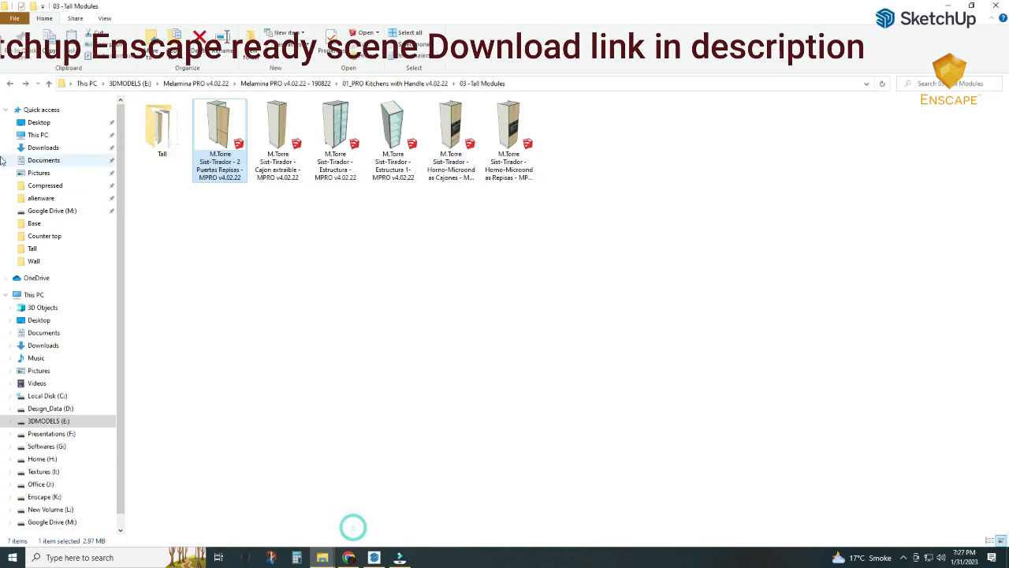
left_click(11, 83)
double_click(156, 117)
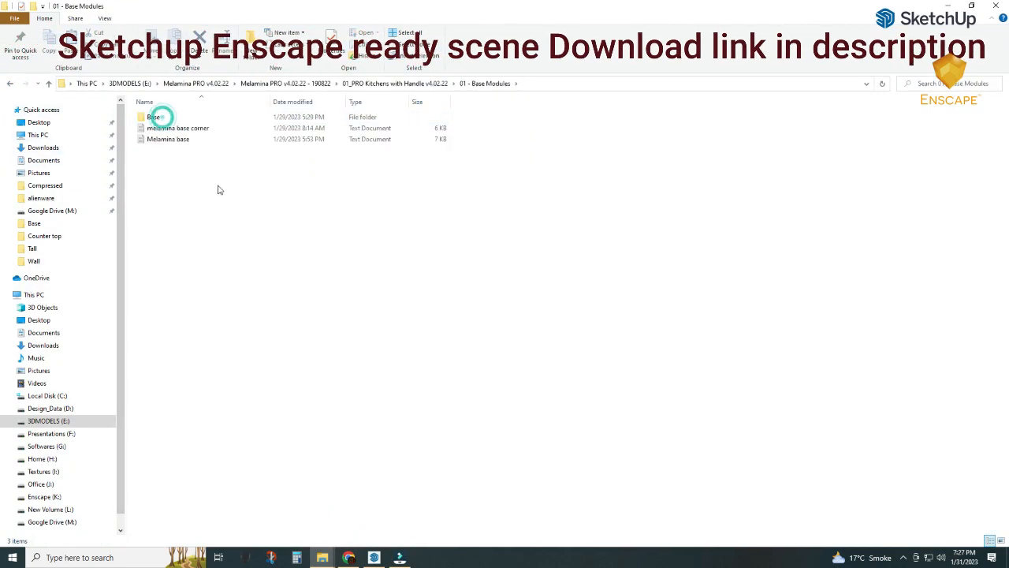
double_click(153, 116)
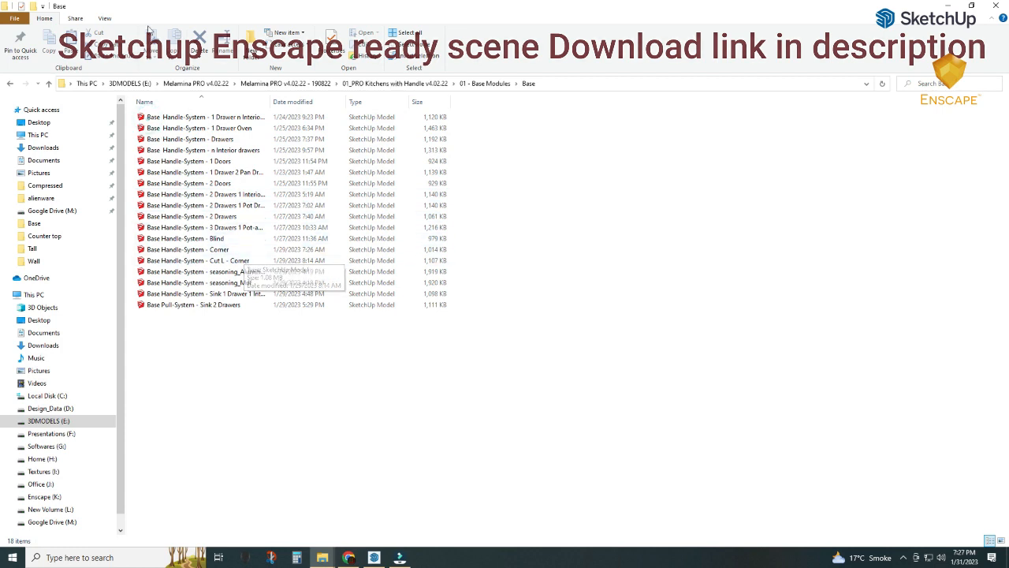
left_click(104, 17)
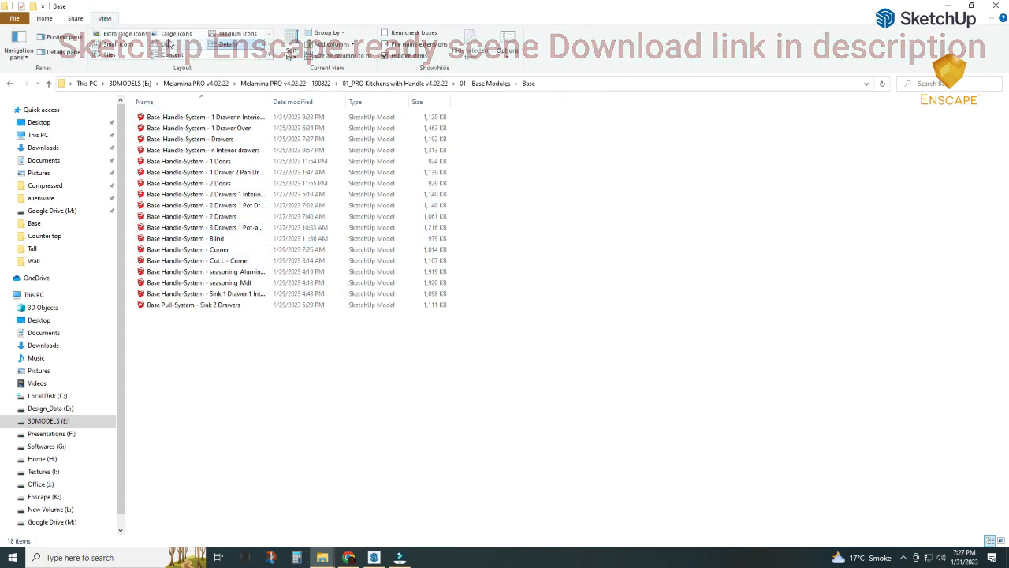
left_click(174, 33)
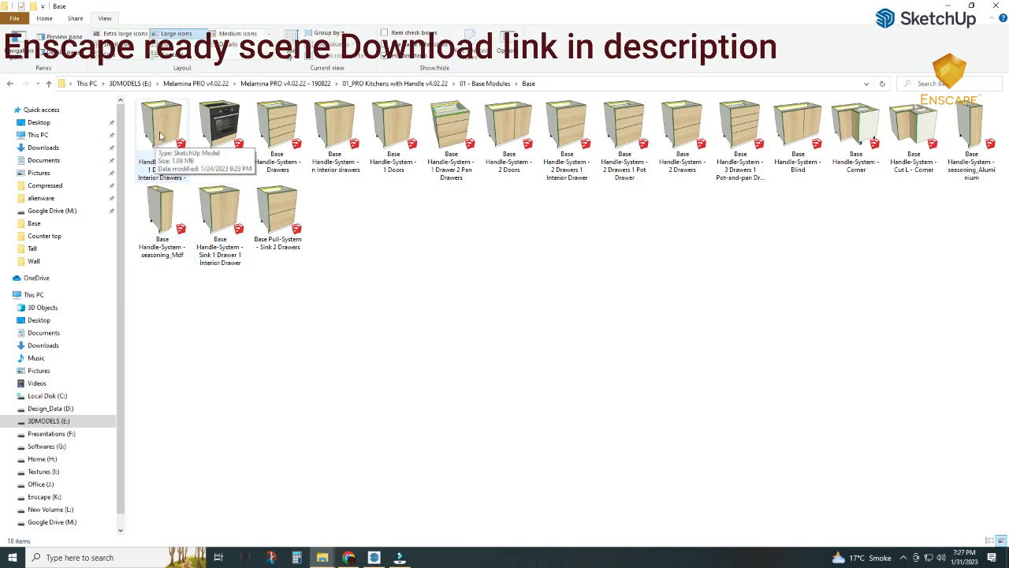
- Insert the Base Handle-System 1 Drawer n Interior Drawers model into the empty SketchUp scene and maximize the SketchUp window
double_click(160, 126)
mouse_move(160, 130)
left_mouse_down()
mouse_move(328, 386)
mouse_move(373, 554)
mouse_move(347, 337)
left_mouse_up()
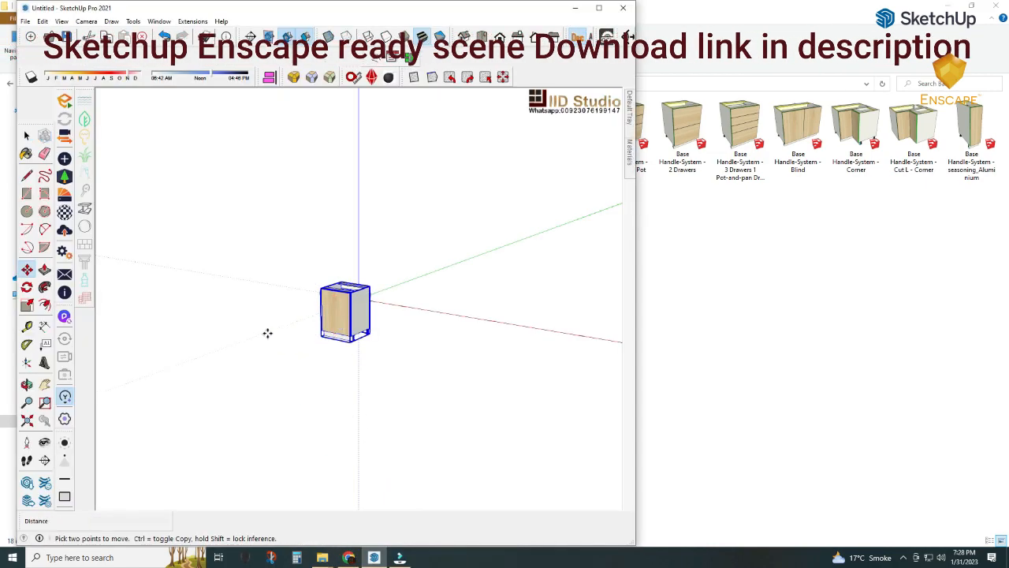
middle_click_drag(268, 333, 557, 426)
scroll(355, 349, "up", 5)
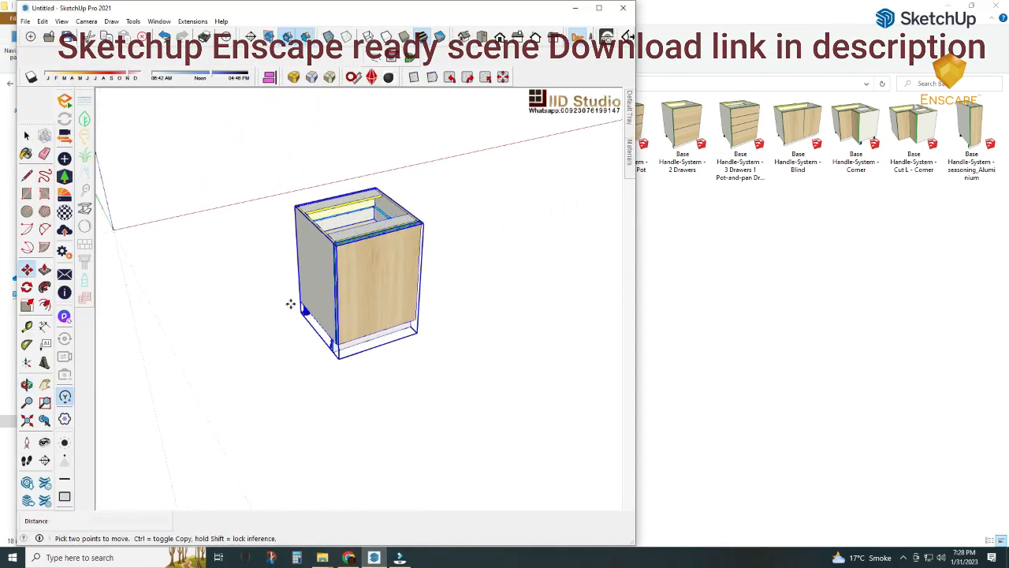
middle_click_drag(291, 305, 318, 305)
key("m")
left_click(598, 7)
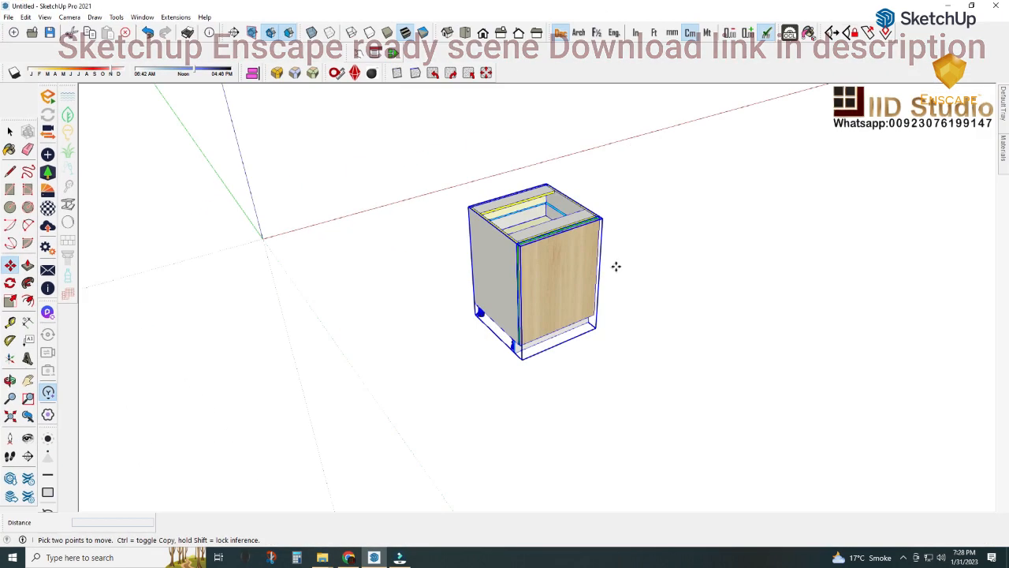
scroll(581, 274, "up", 2)
middle_click_drag(581, 276, 406, 271)
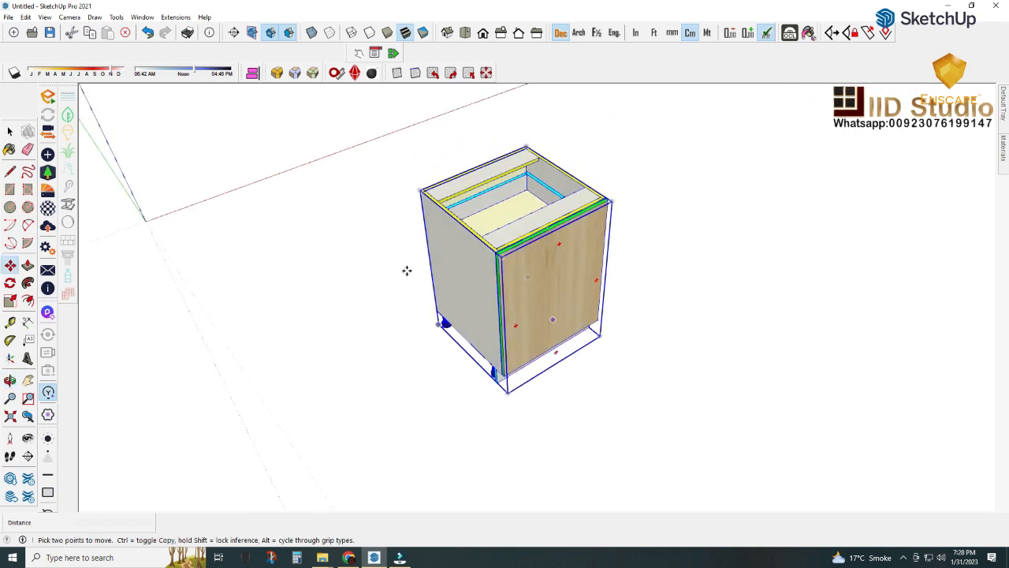
- Slide out the cabinet's front drawer and its interior drawers with the Interact tool
left_click(358, 54)
left_click(552, 265)
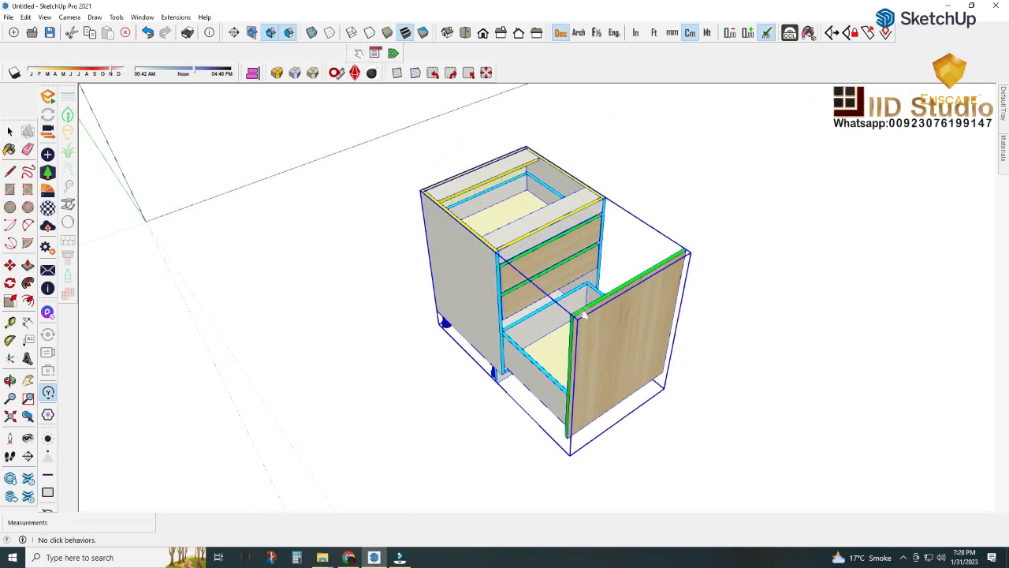
left_click(555, 296)
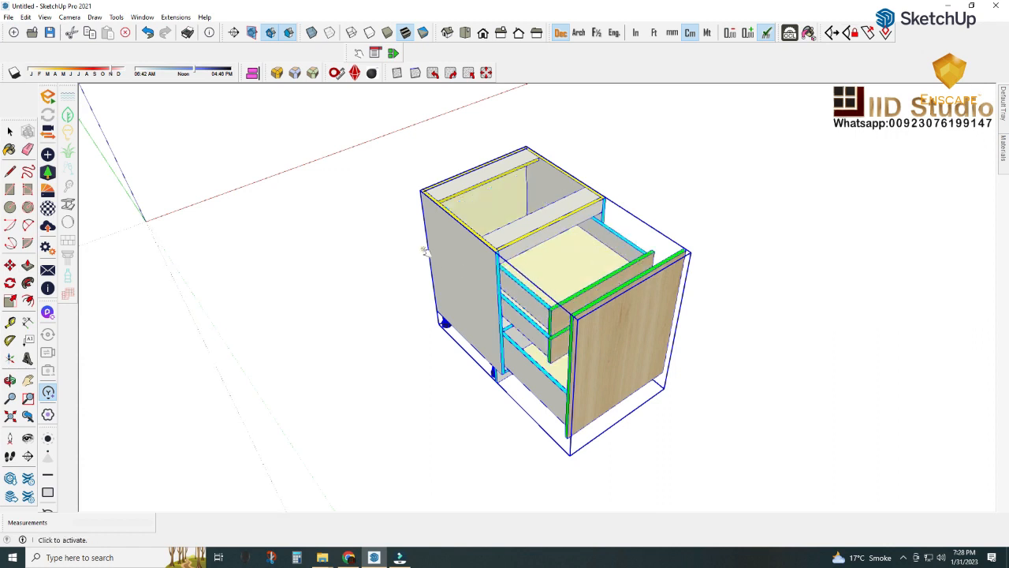
middle_click_drag(369, 191, 400, 147)
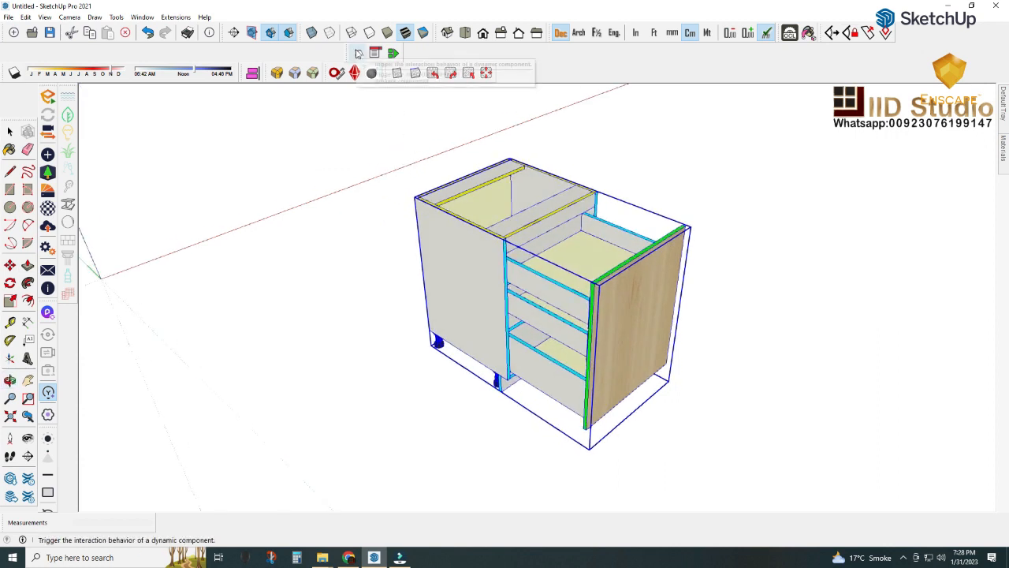
- Close the cabinet's front drawer and interior drawers with the Interact tool
left_click(359, 54)
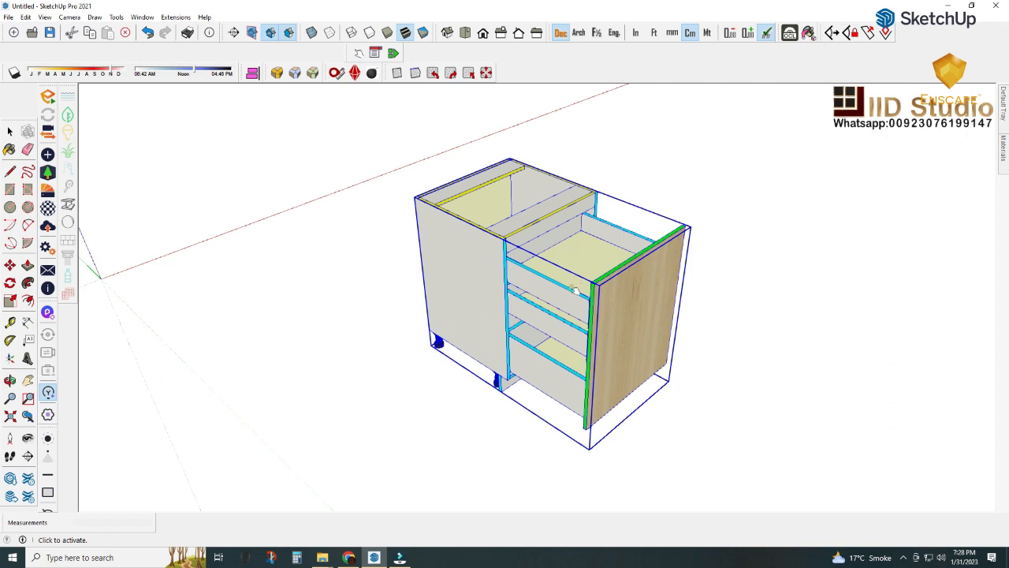
middle_click_drag(602, 309, 628, 323)
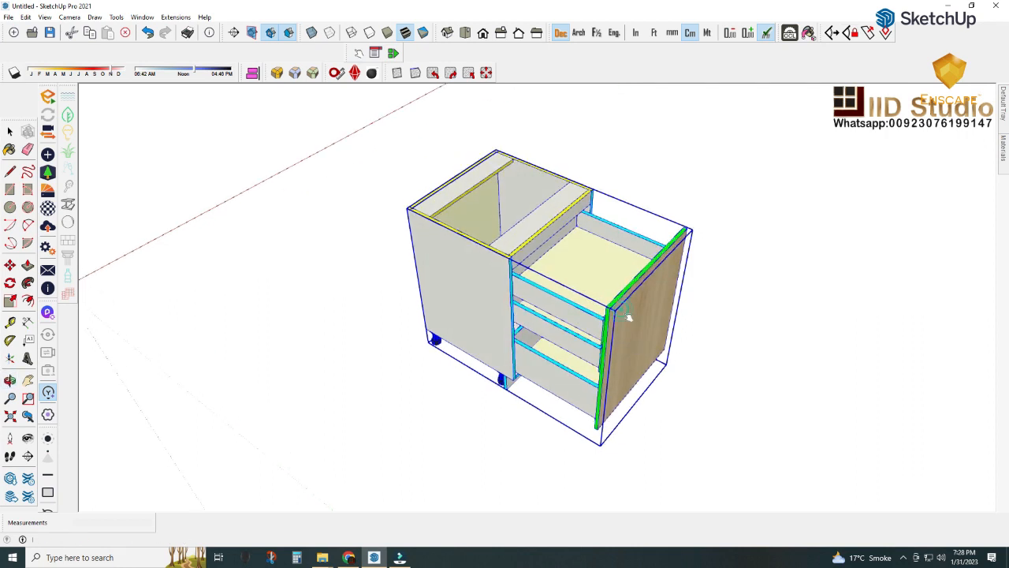
left_click(629, 317)
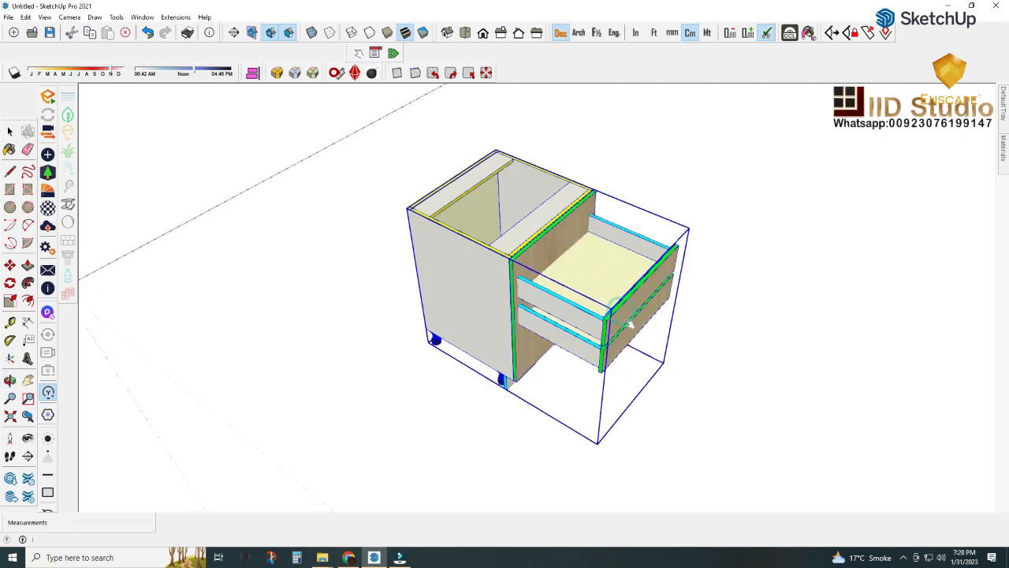
left_click(627, 321)
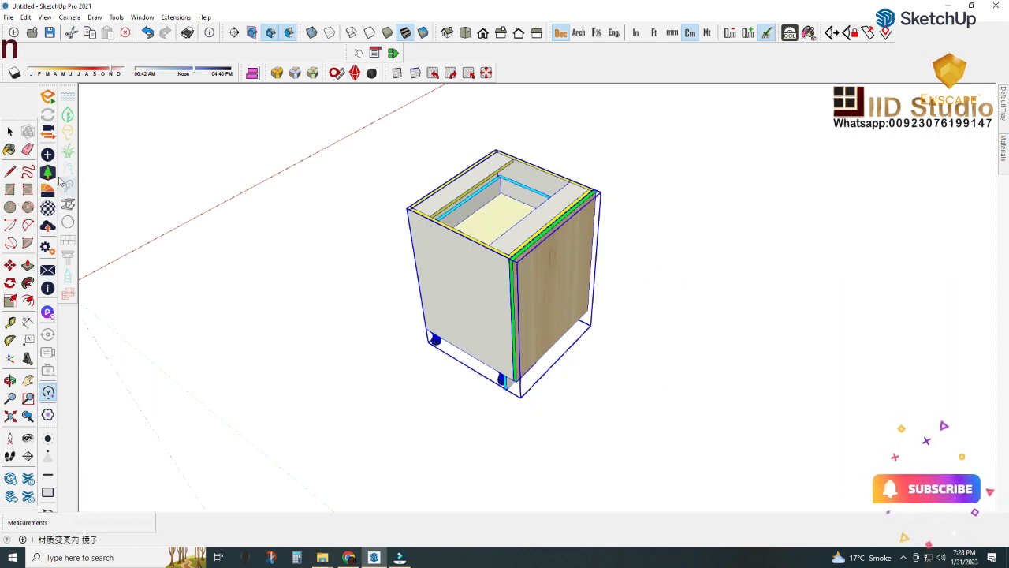
- Open the Component Options of the selected cabinet and enlarge the window to show more parameters
key("space")
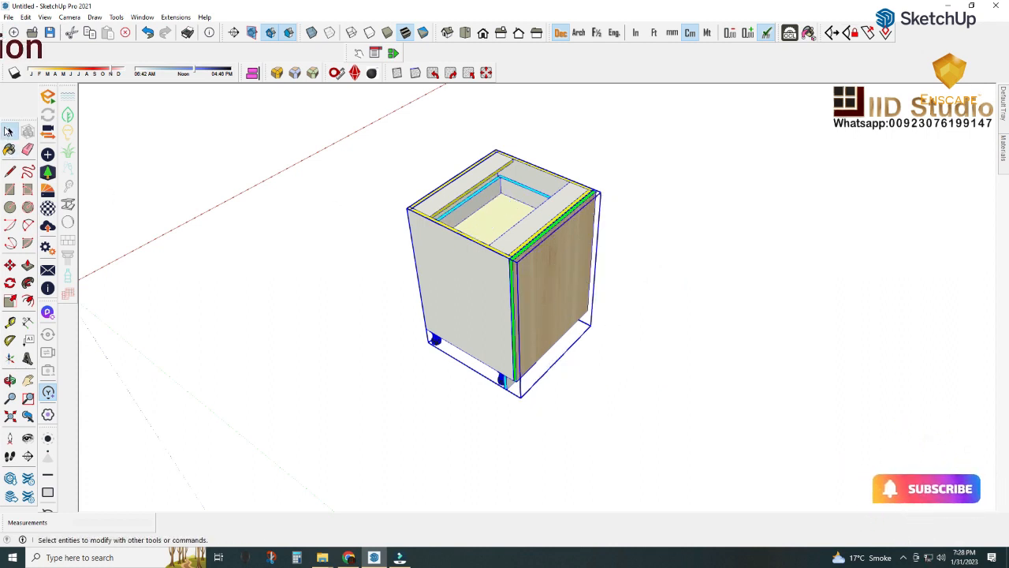
left_click(375, 54)
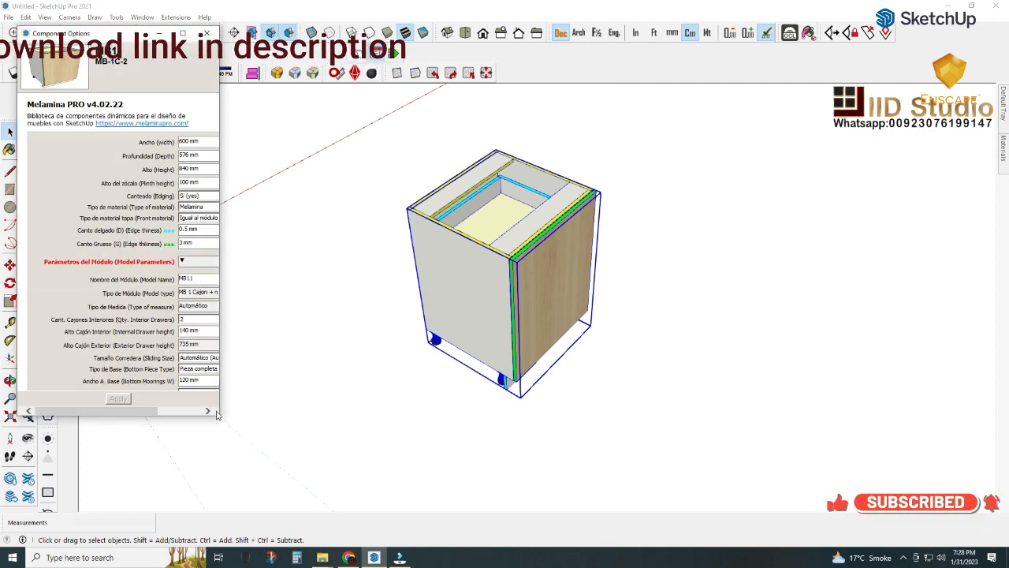
left_click_drag(219, 362, 350, 448)
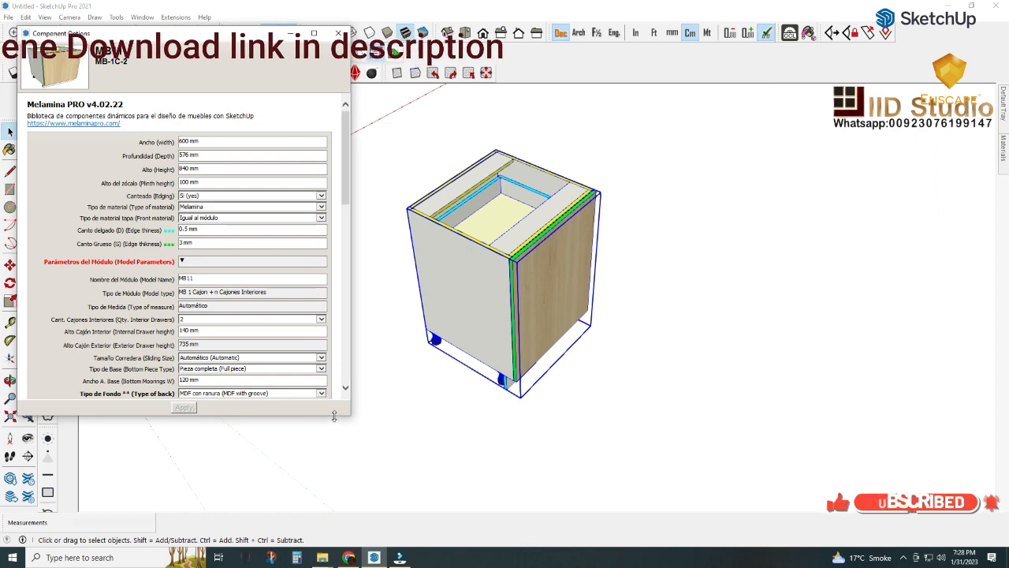
left_click_drag(334, 414, 329, 492)
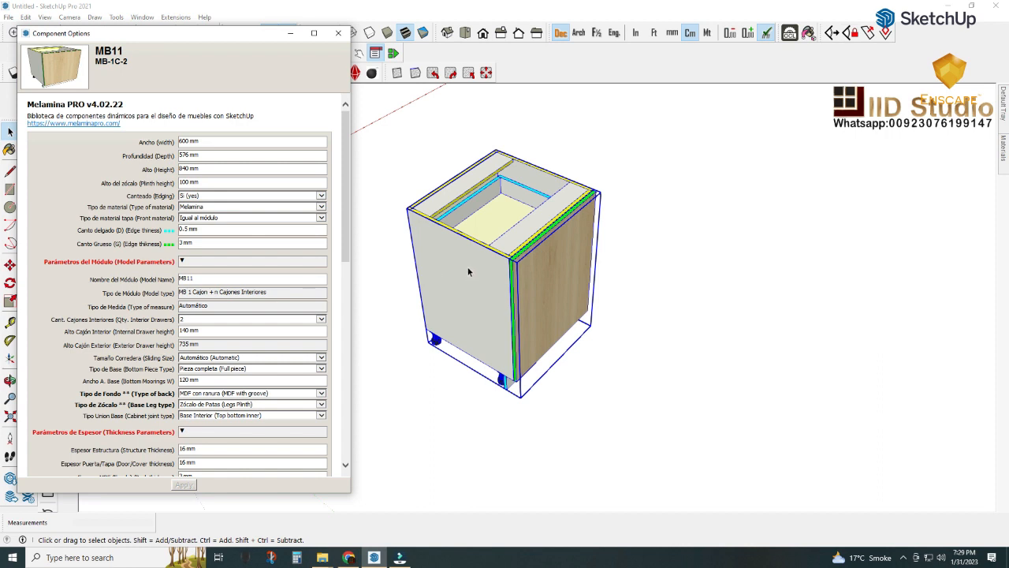
- Examine the cabinet's legs from below and read through its module, thickness, material, front, back and mooring parameters
middle_click_drag(468, 271, 509, 196)
scroll(507, 344, "up", 4)
middle_click_drag(493, 374, 662, 197)
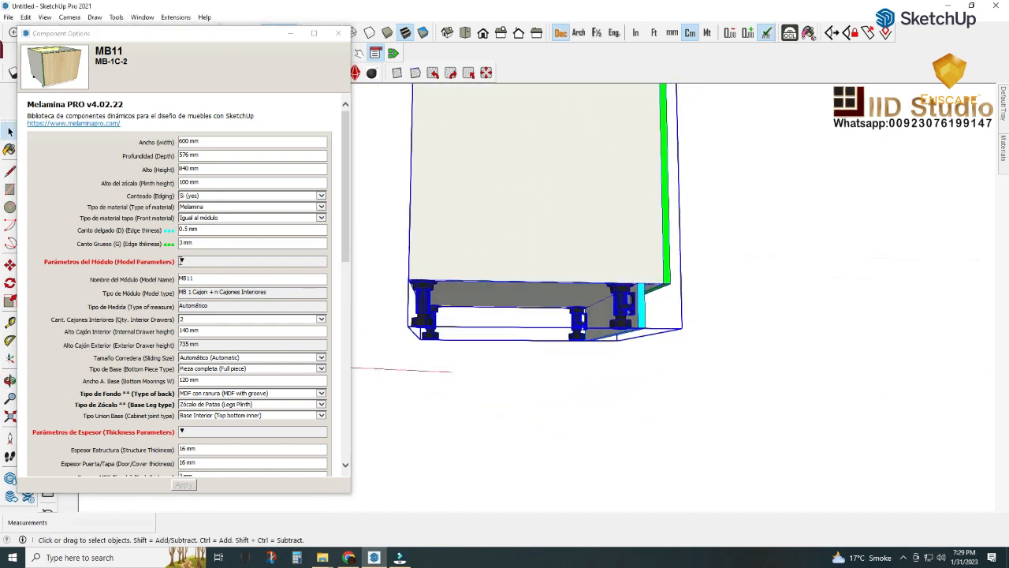
scroll(228, 277, "down", 15)
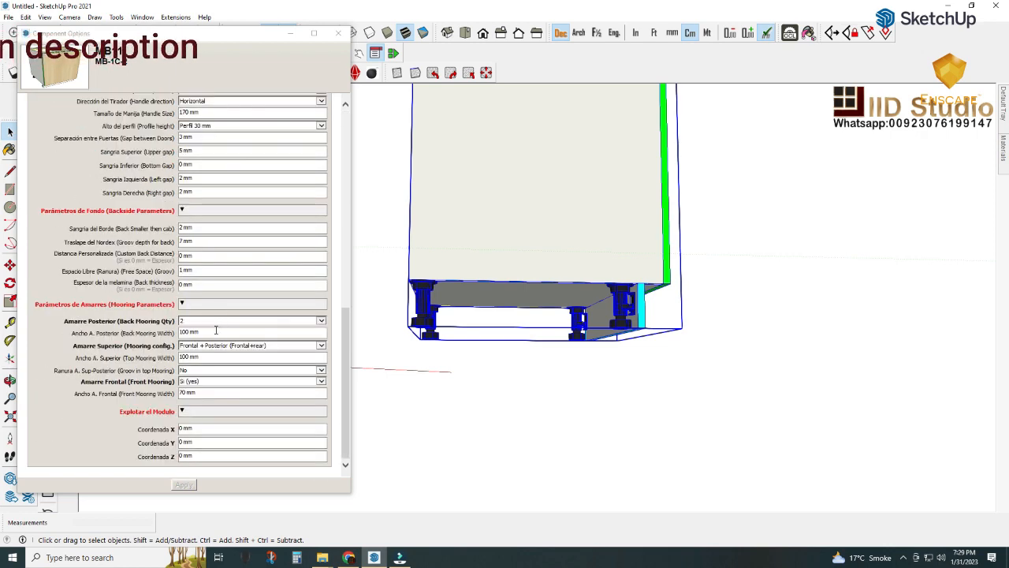
scroll(221, 357, "up", 12)
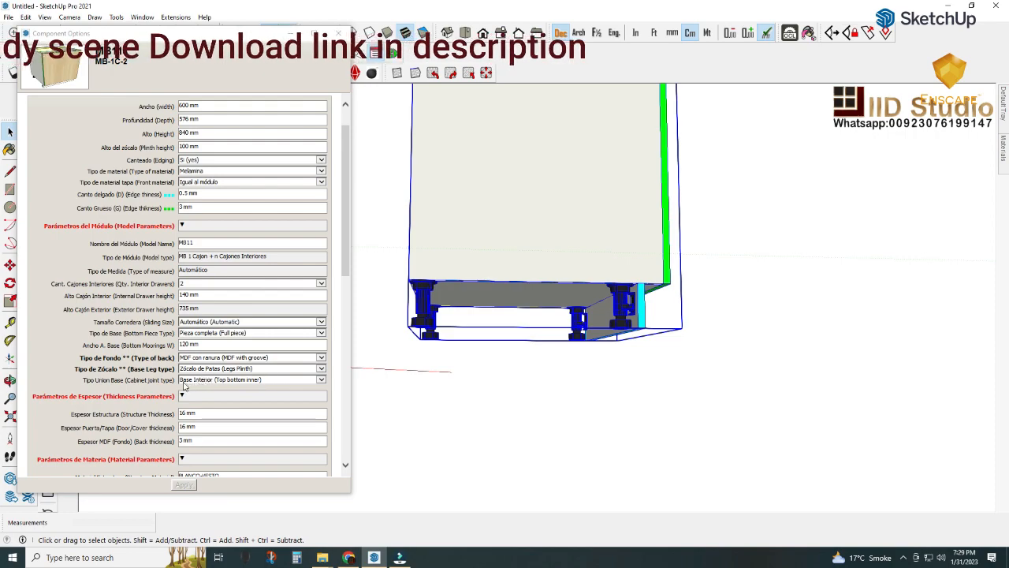
scroll(193, 386, "down", 3)
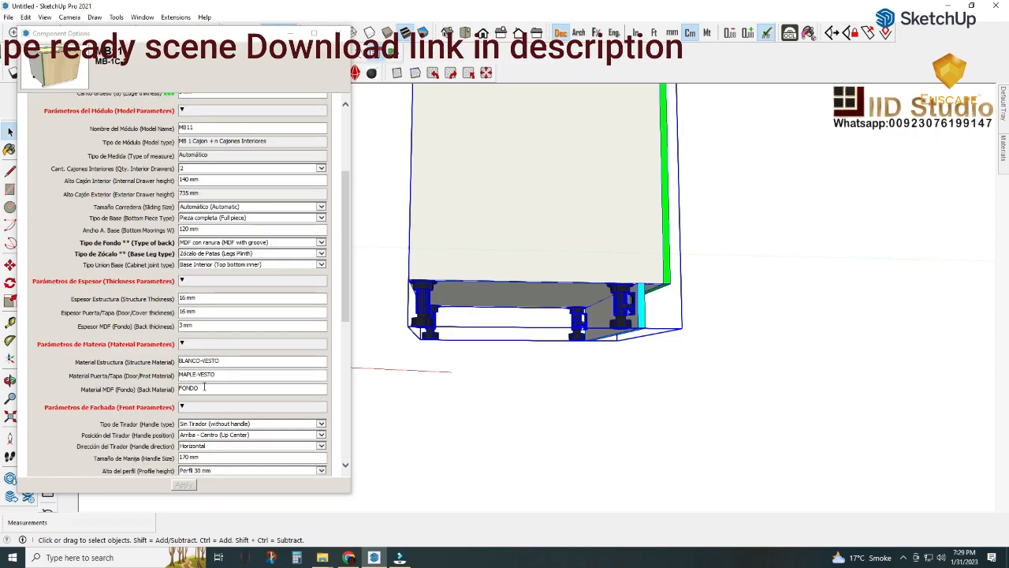
scroll(190, 197, "up", 4)
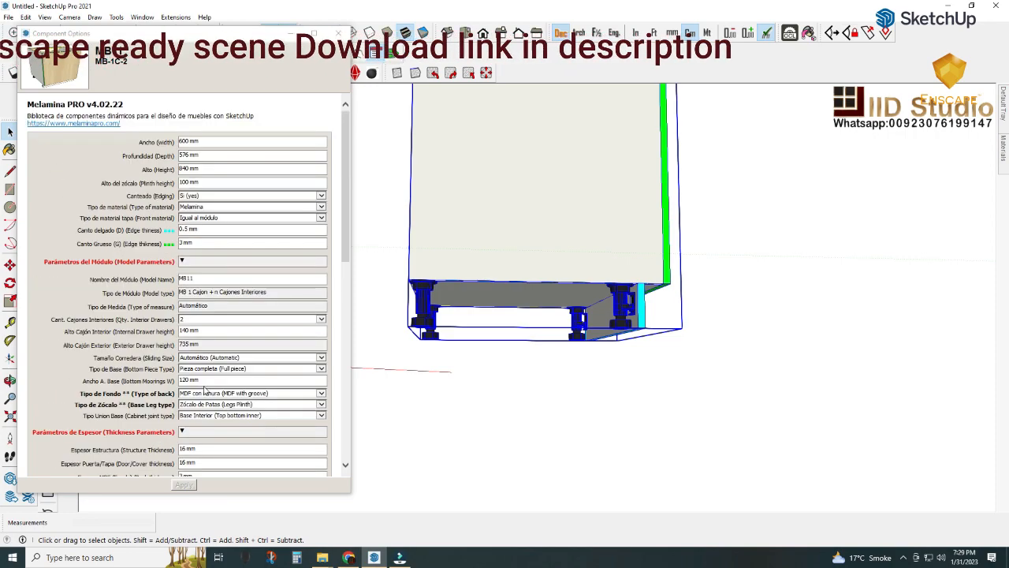
- Set the cabinet's plinth height to 120 mm and apply it
left_click(203, 182)
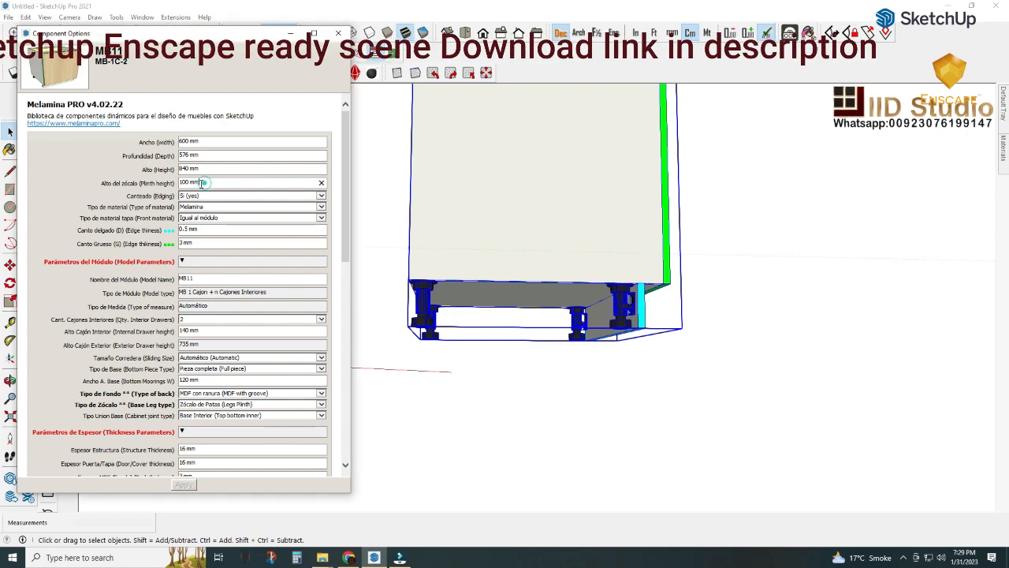
left_click_drag(203, 182, 158, 191)
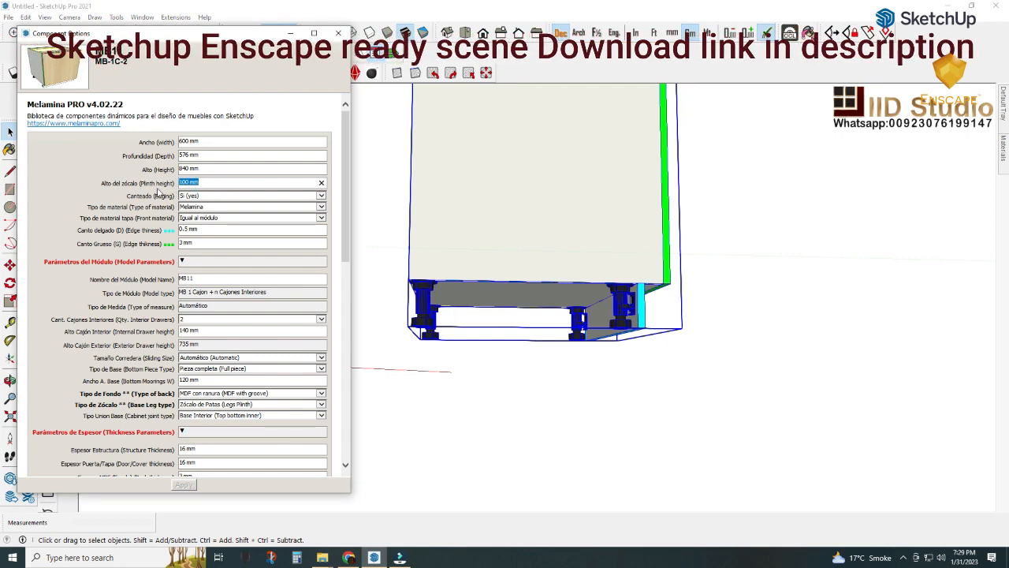
type("120")
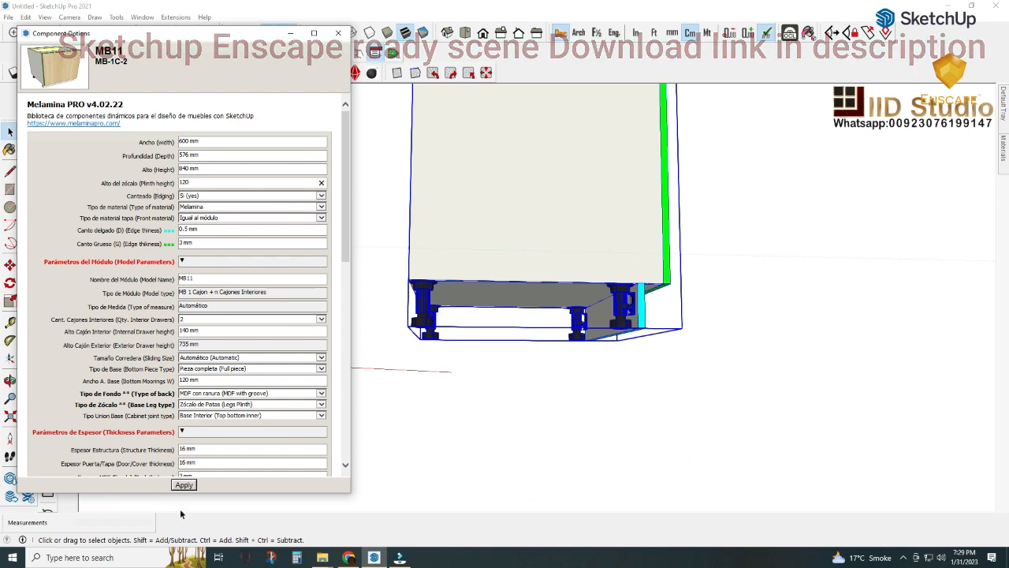
left_click(182, 485)
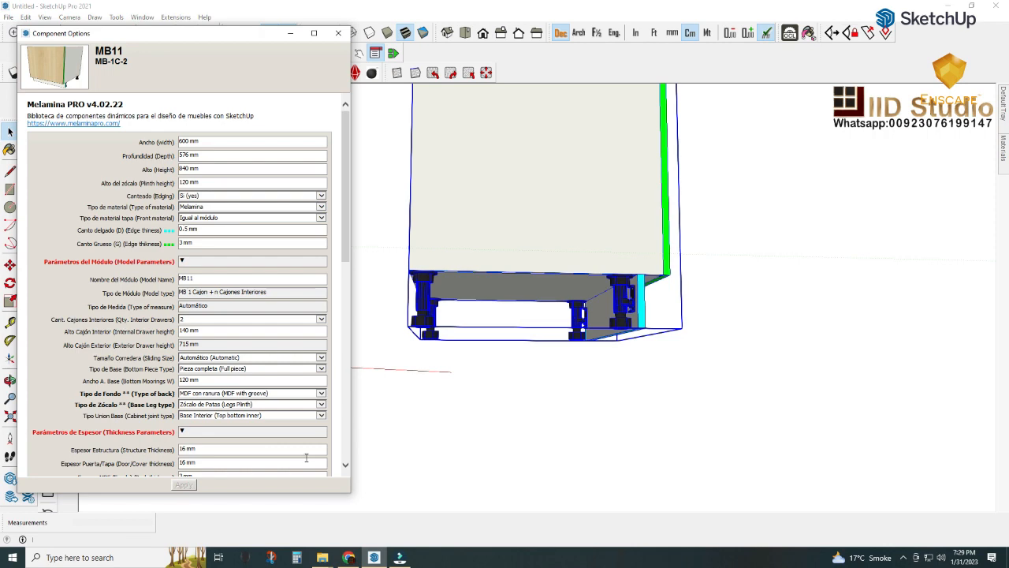
- Undo the last plinth height change on the cabinet
left_click_drag(168, 32, 168, 55)
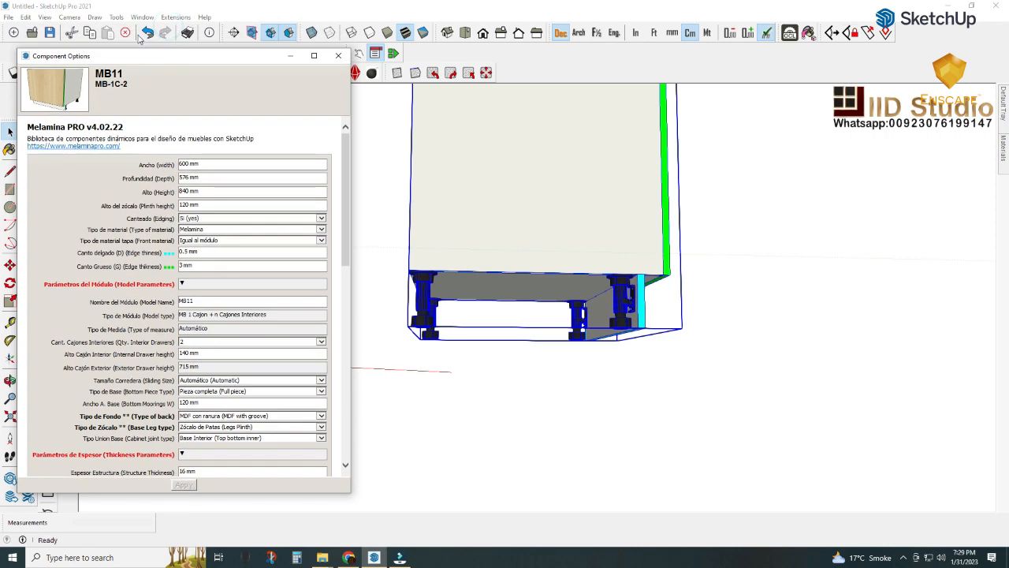
left_click(147, 32)
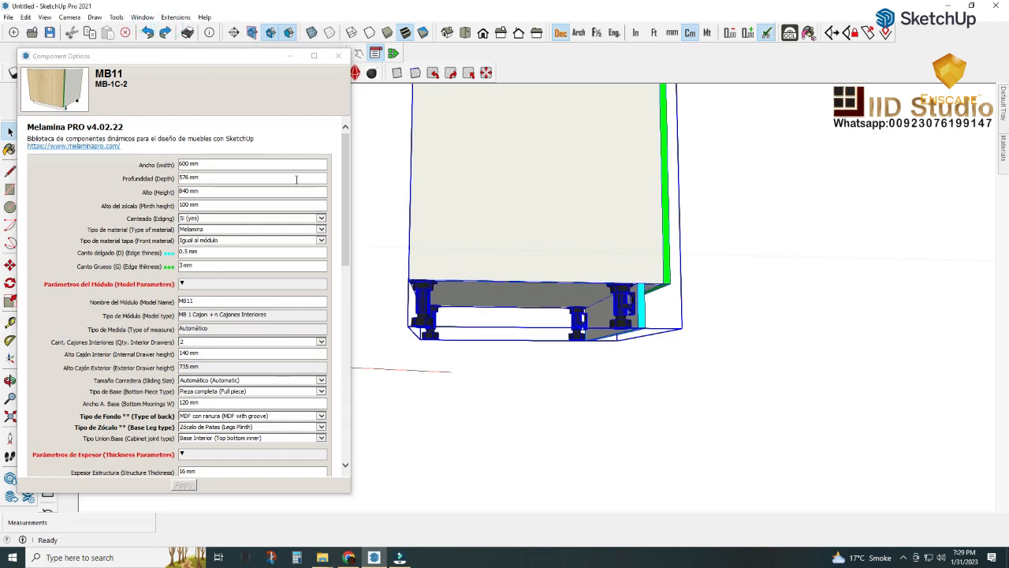
- Set the cabinet's width to 800 mm and apply it
middle_click_drag(410, 237, 384, 340)
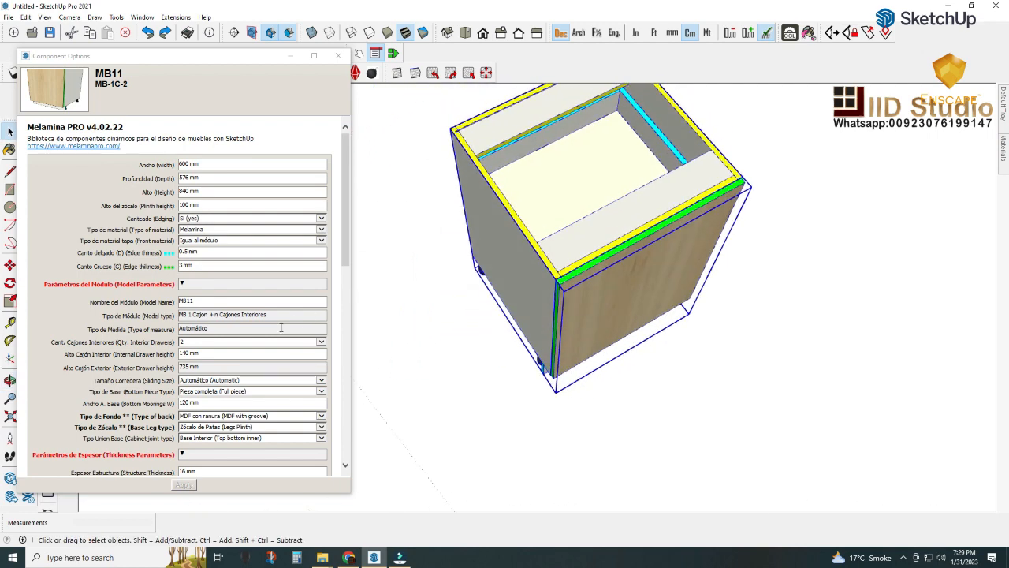
left_click(202, 165)
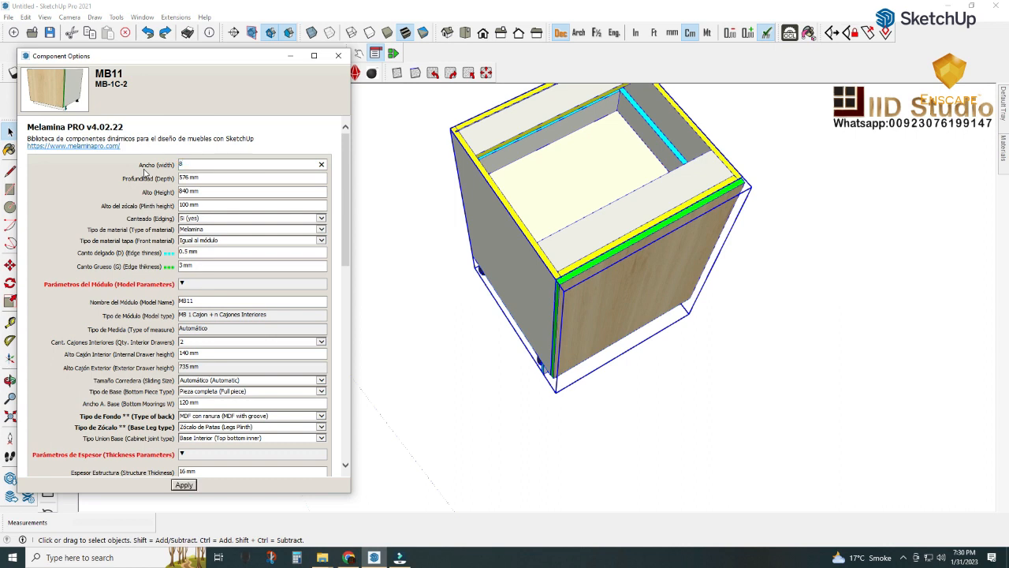
left_click(186, 485)
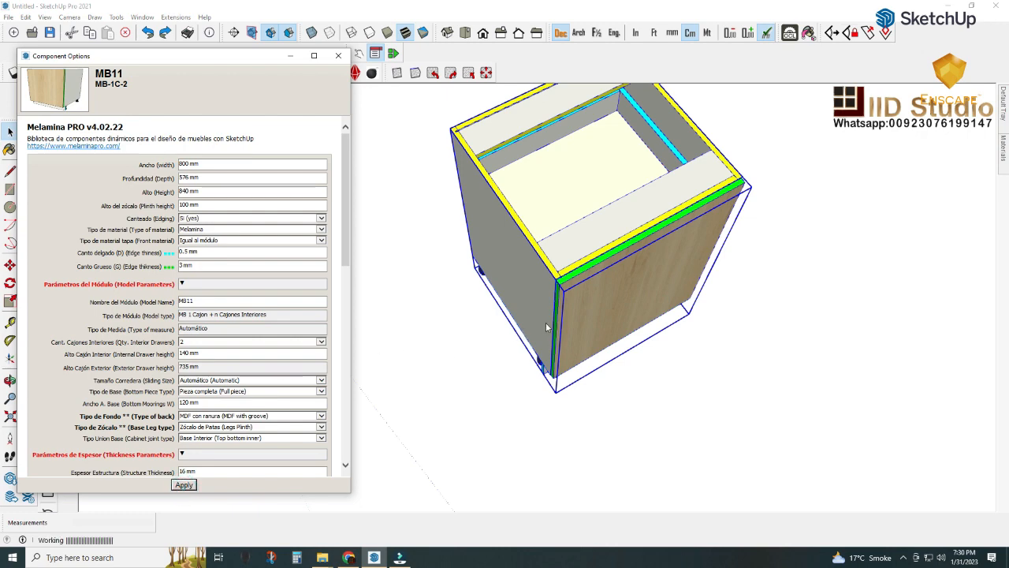
- Open the cabinet's front drawer with the Interact tool to expose the interior drawers
middle_click_drag(552, 323, 417, 341)
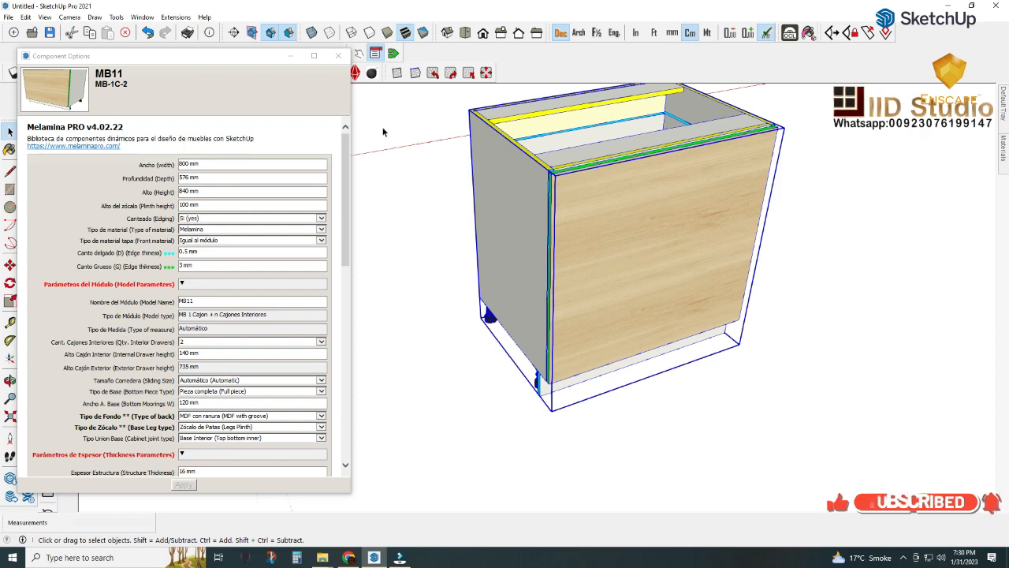
left_click(358, 52)
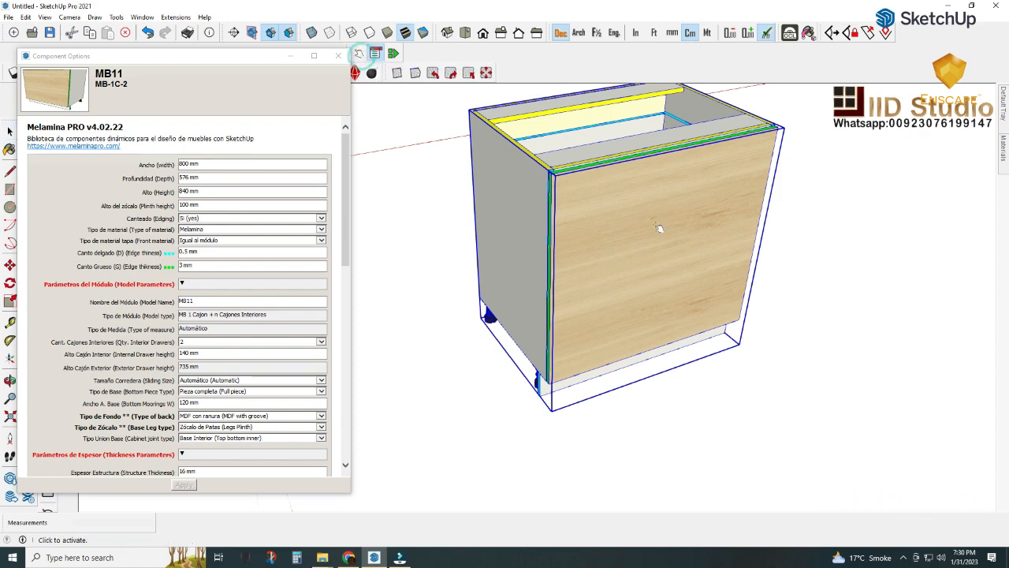
middle_click_drag(561, 303, 641, 257)
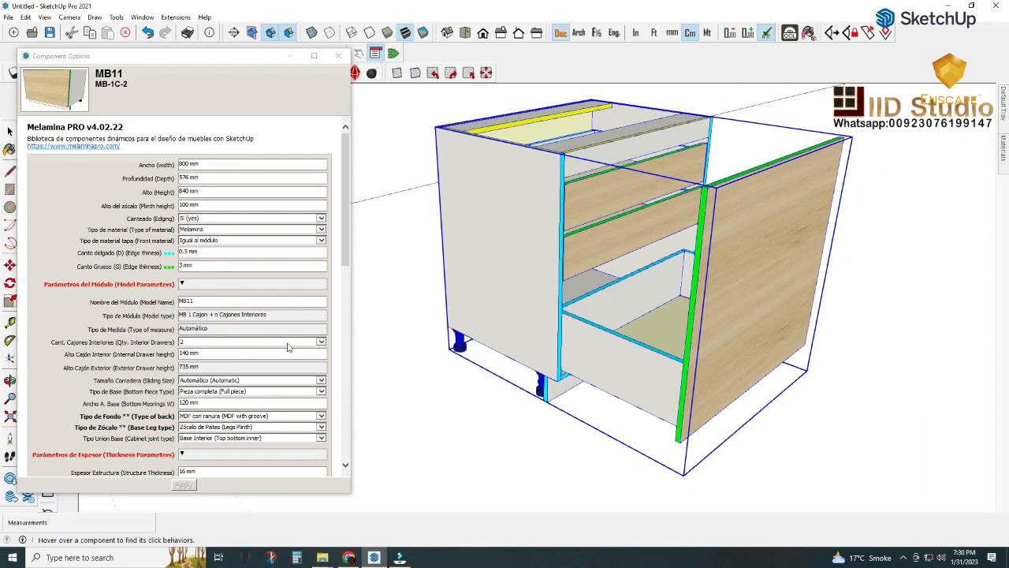
- Set the cabinet's interior drawer quantity to 1, apply it and inspect the opened cabinet
left_click(321, 342)
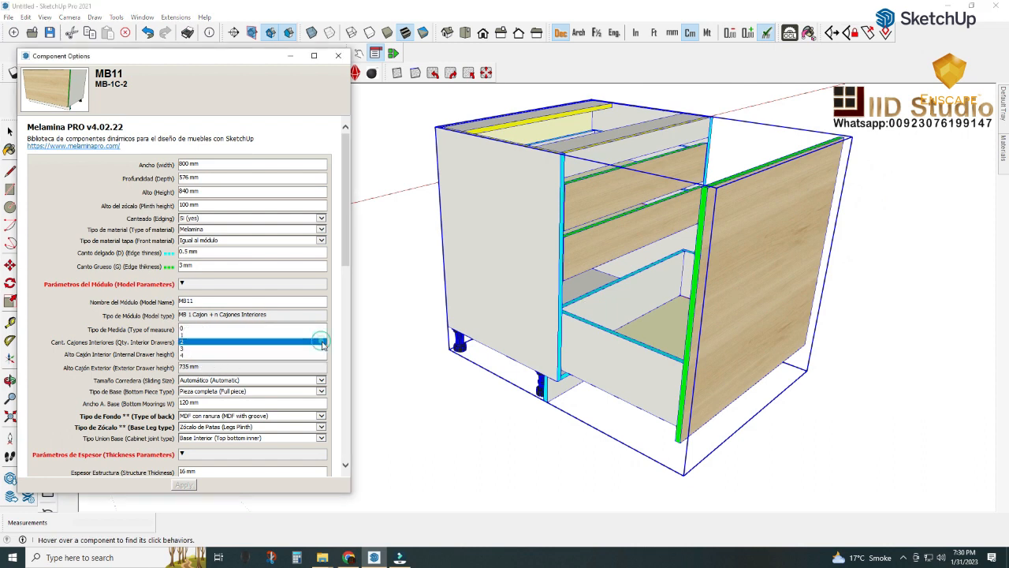
left_click(263, 340)
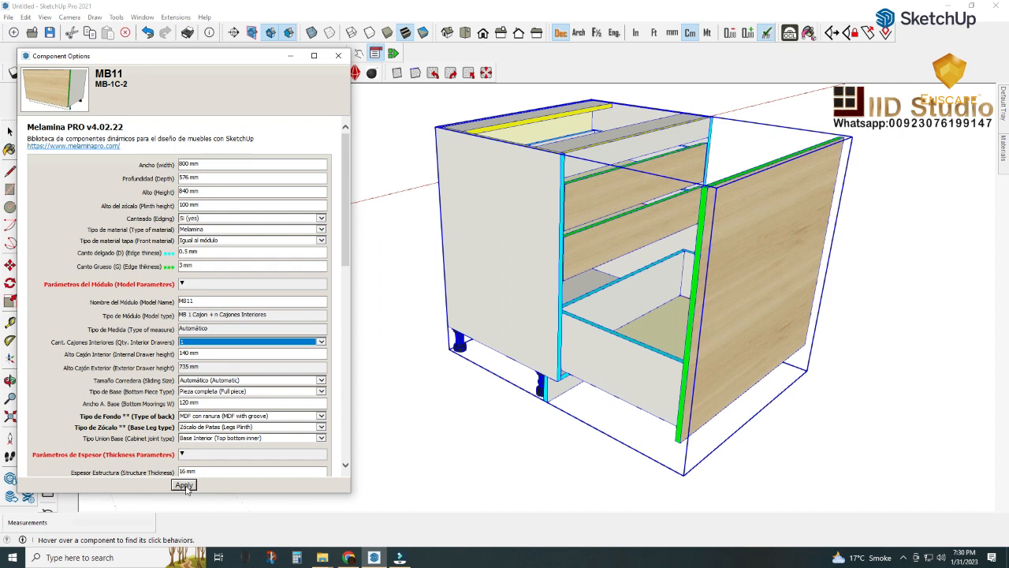
left_click(185, 485)
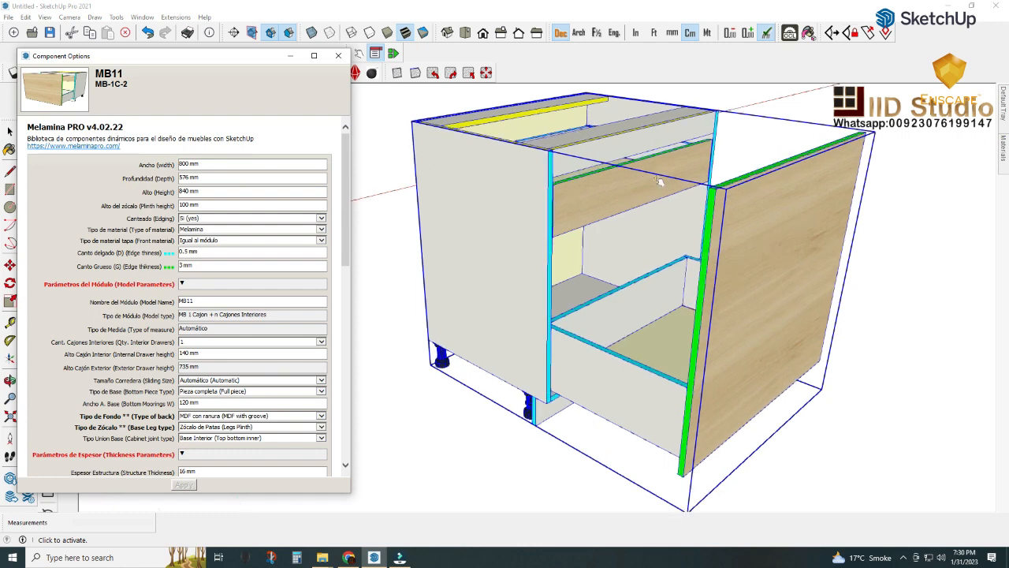
scroll(625, 197, "up", 3)
middle_click_drag(625, 196, 631, 170)
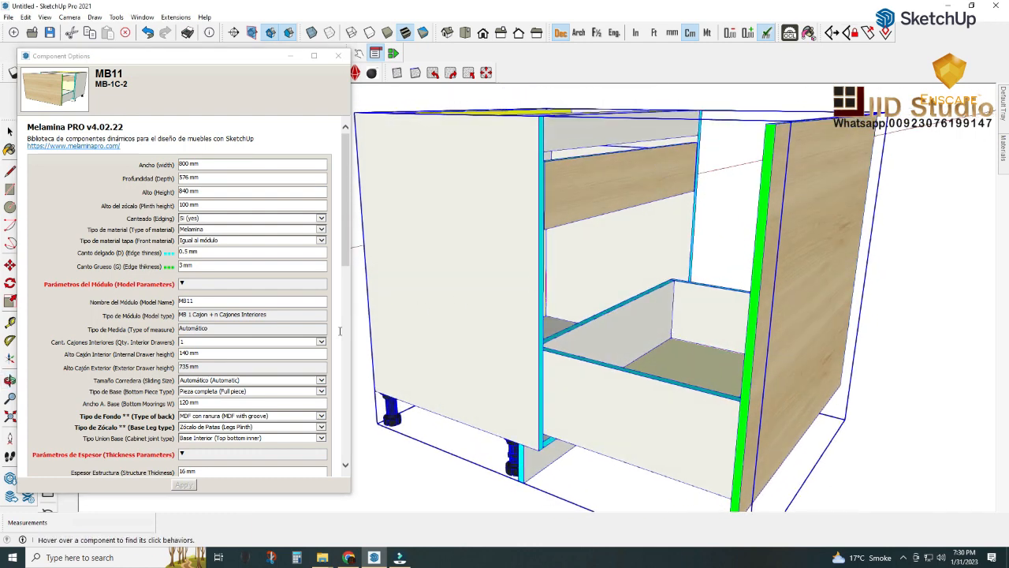
- Set the cabinet's interior drawer quantity to 3 and apply it
left_click(325, 344)
left_click(322, 341)
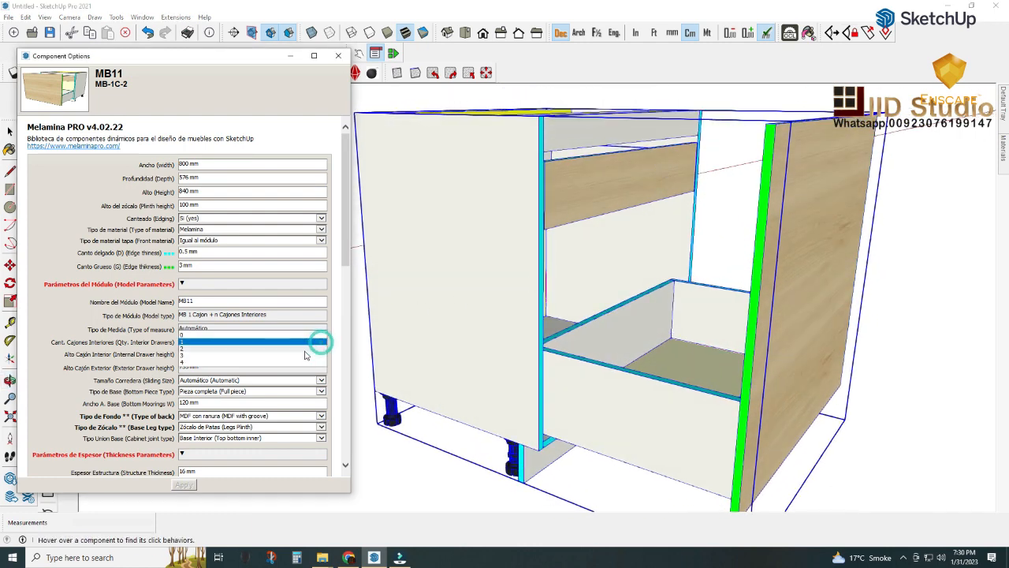
left_click(288, 356)
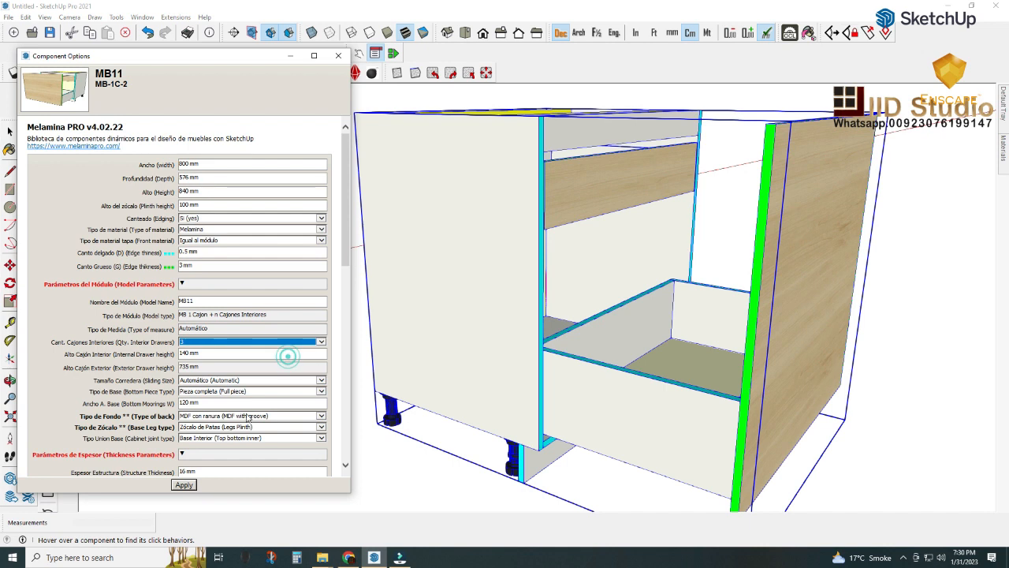
left_click(186, 484)
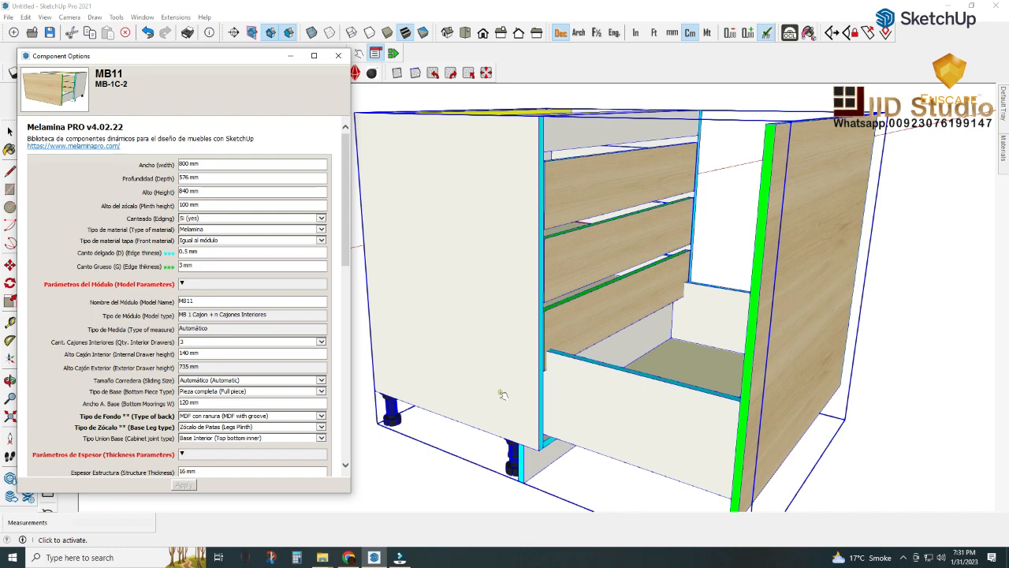
- Select the drawer block inside the cabinet and read through its slide, front, handle, bottom, box and interior drawer parameters
left_click(8, 130)
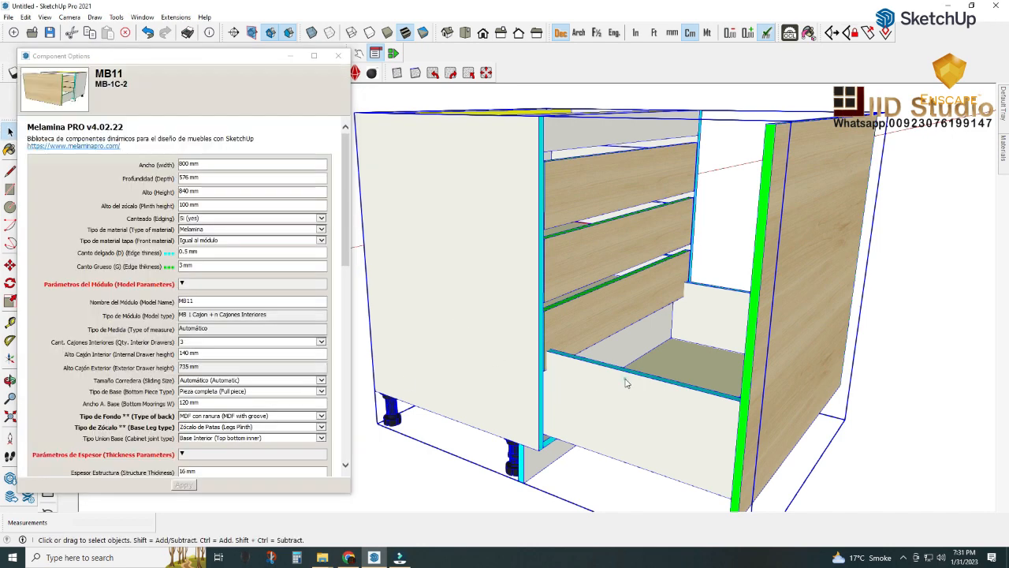
scroll(534, 294, "down", 3)
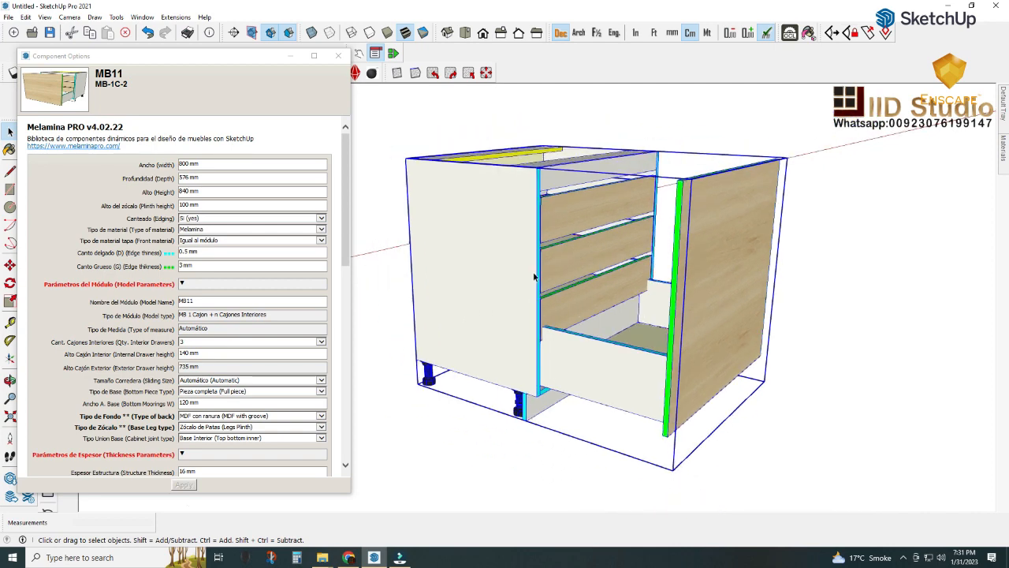
middle_click_drag(534, 294, 559, 376)
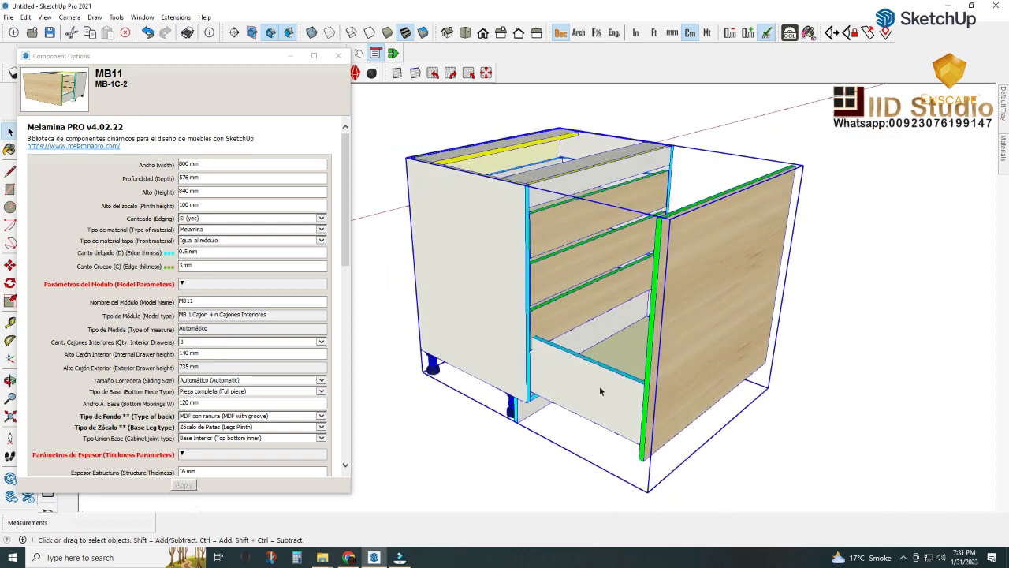
double_click(569, 382)
left_click(569, 380)
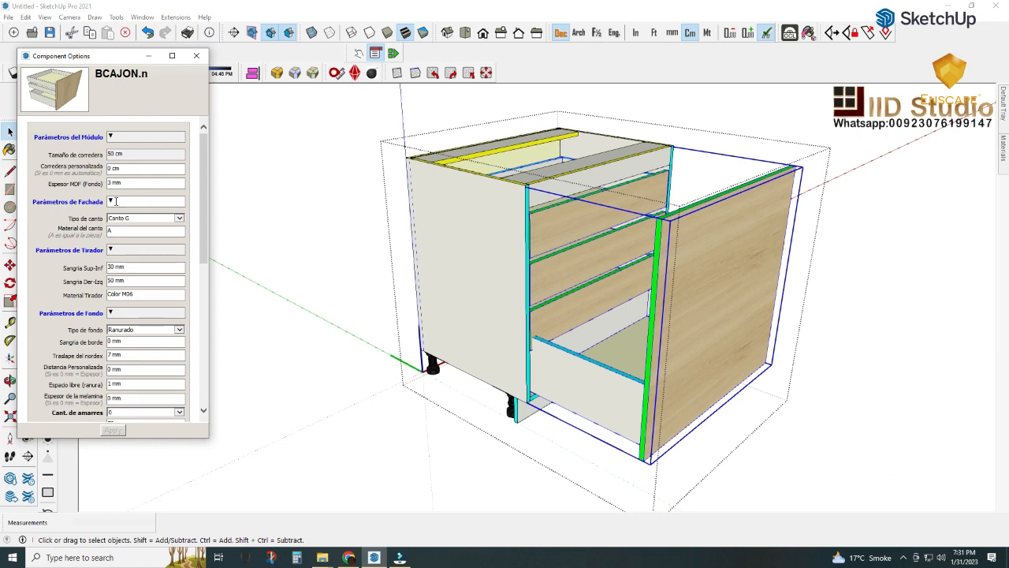
scroll(103, 249, "down", 4)
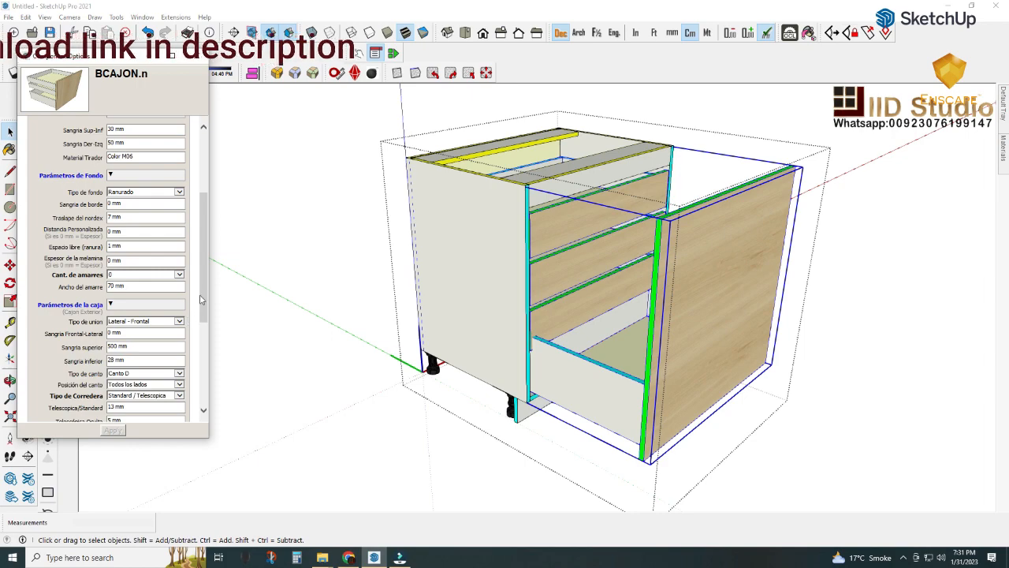
left_click_drag(201, 299, 191, 392)
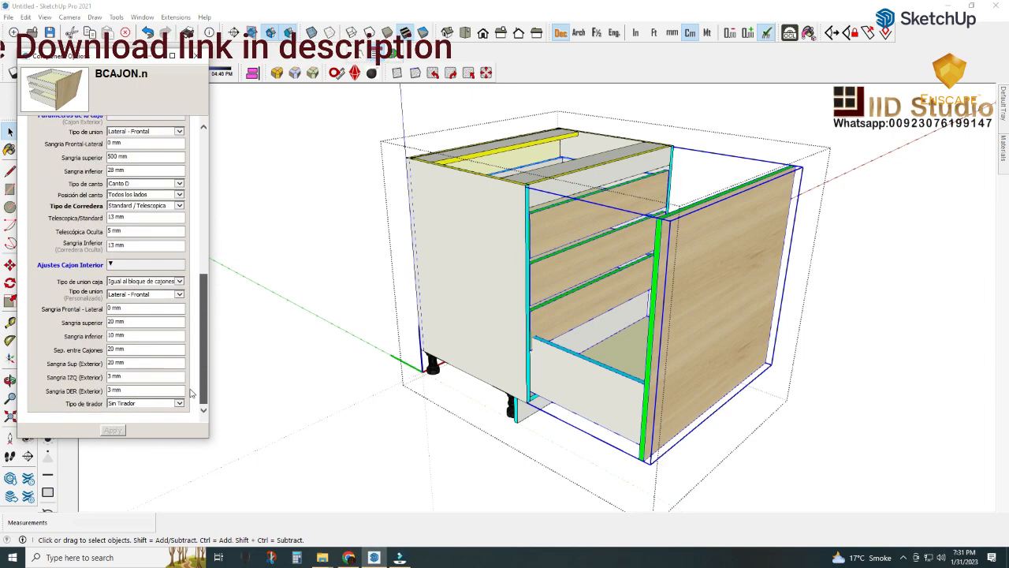
scroll(189, 398, "up", 10)
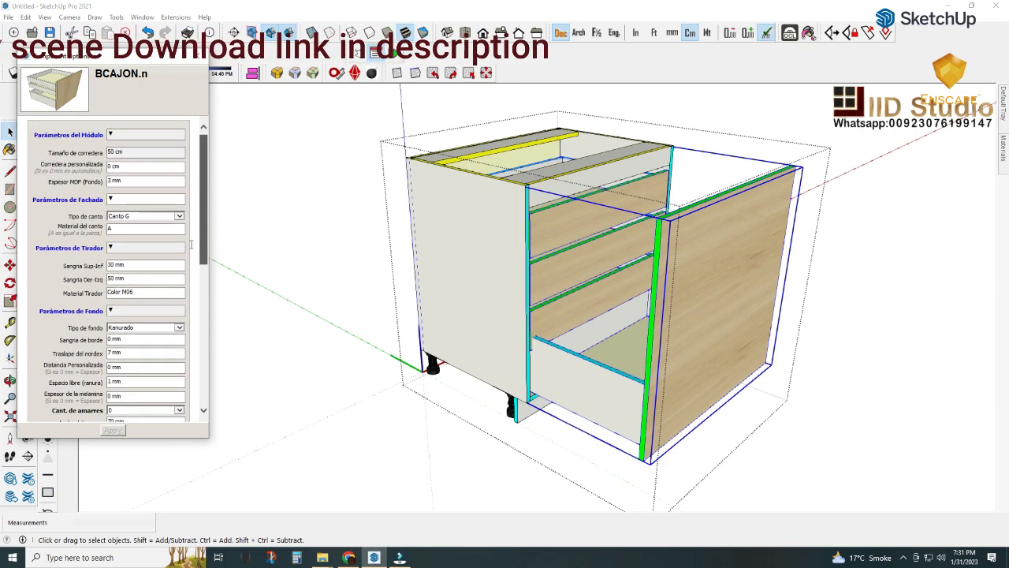
left_click(337, 293)
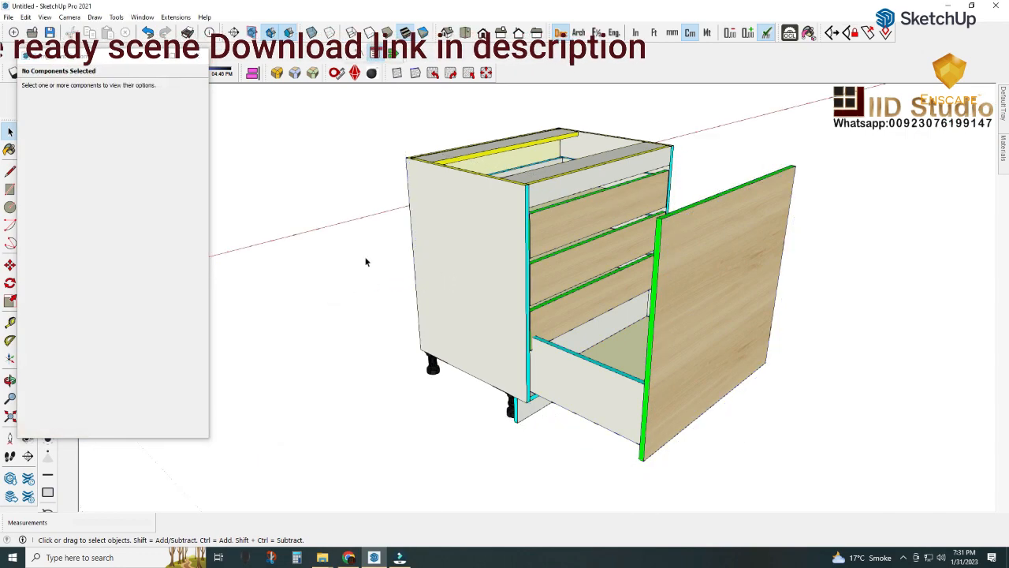
- Reselect the whole cabinet, enlarge its options window, and set the interior drawer quantity to 2 and apply it
left_click(586, 289)
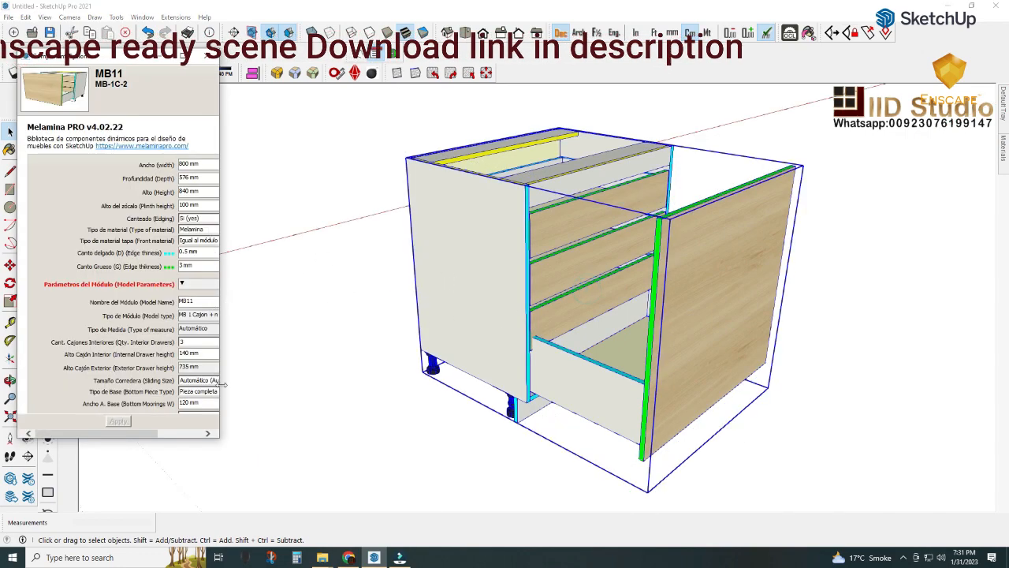
left_click_drag(219, 442, 354, 491)
left_click(325, 344)
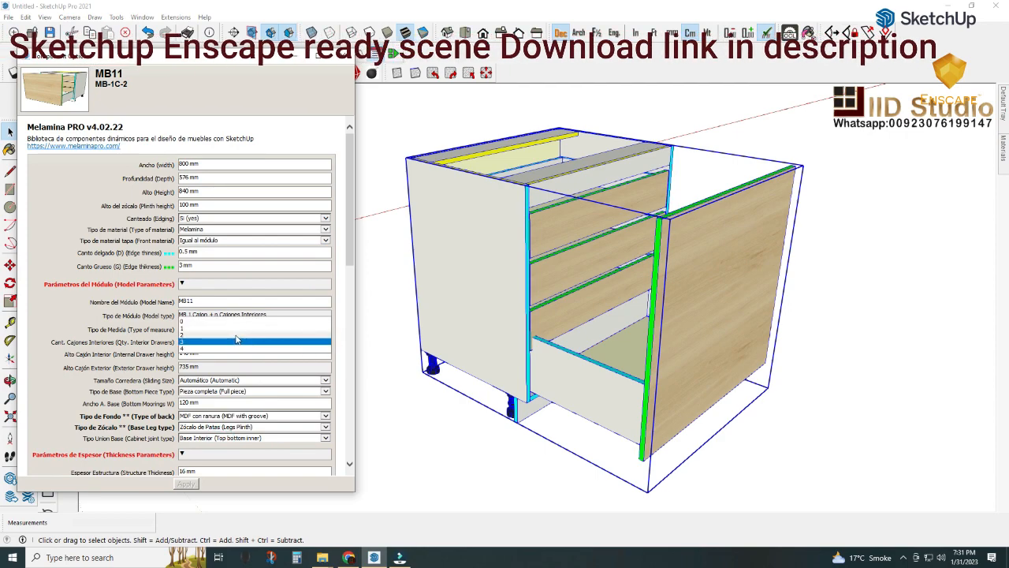
left_click(270, 332)
left_click(186, 484)
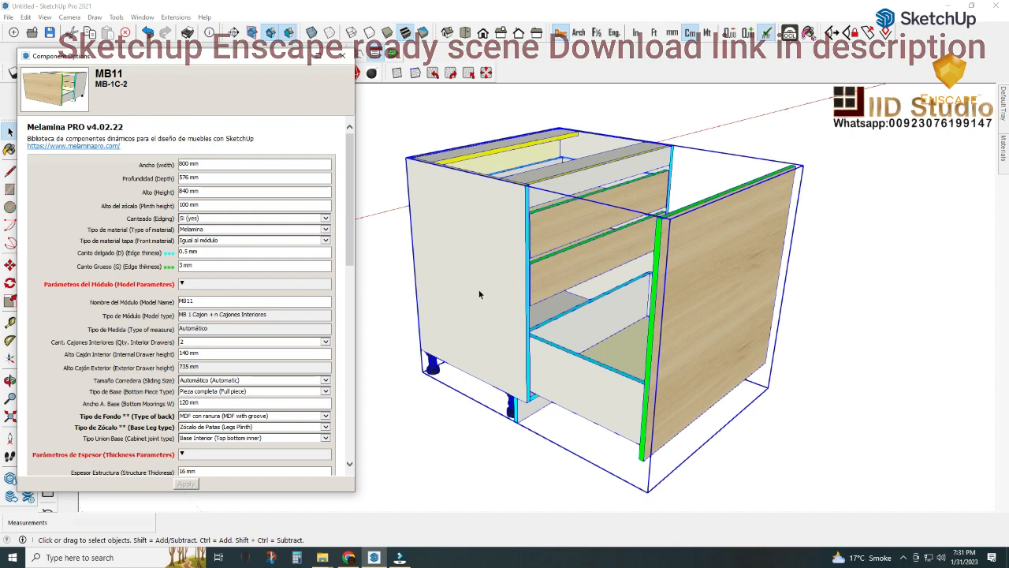
- Close the cabinet's front drawer with the Interact tool and open it again
scroll(479, 294, "down", 3)
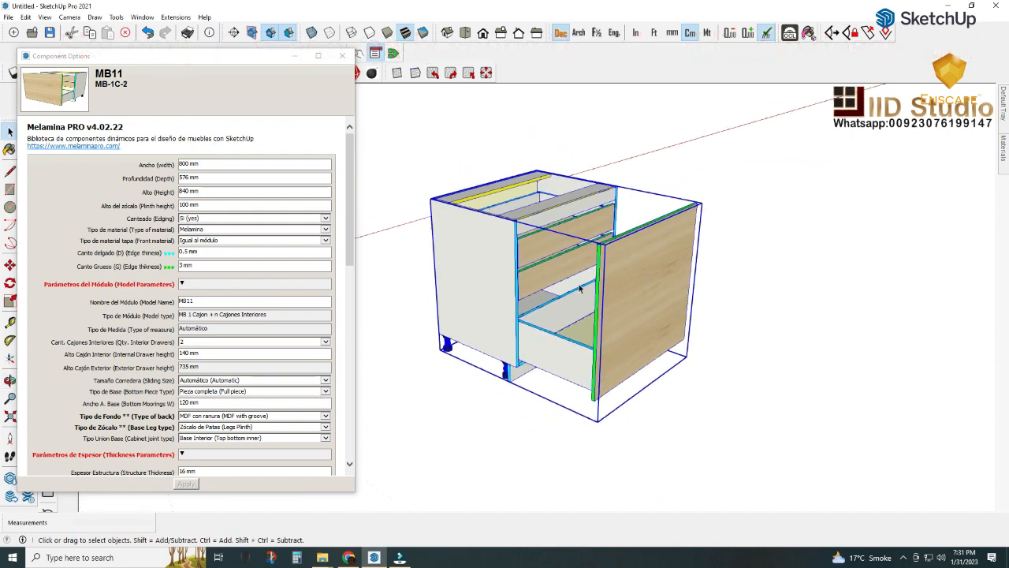
left_click(360, 53)
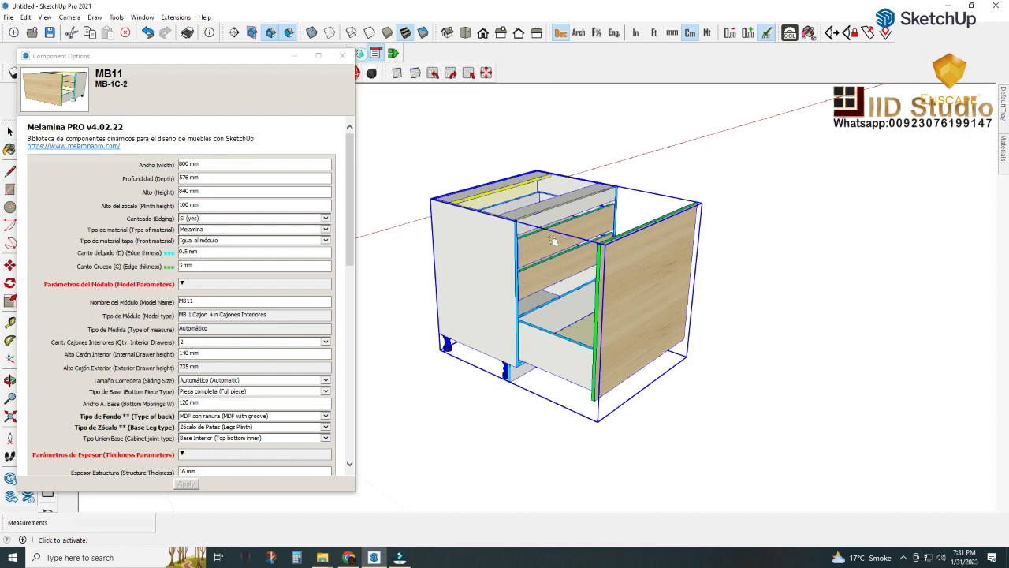
left_click(651, 341)
scroll(532, 286, "up", 5)
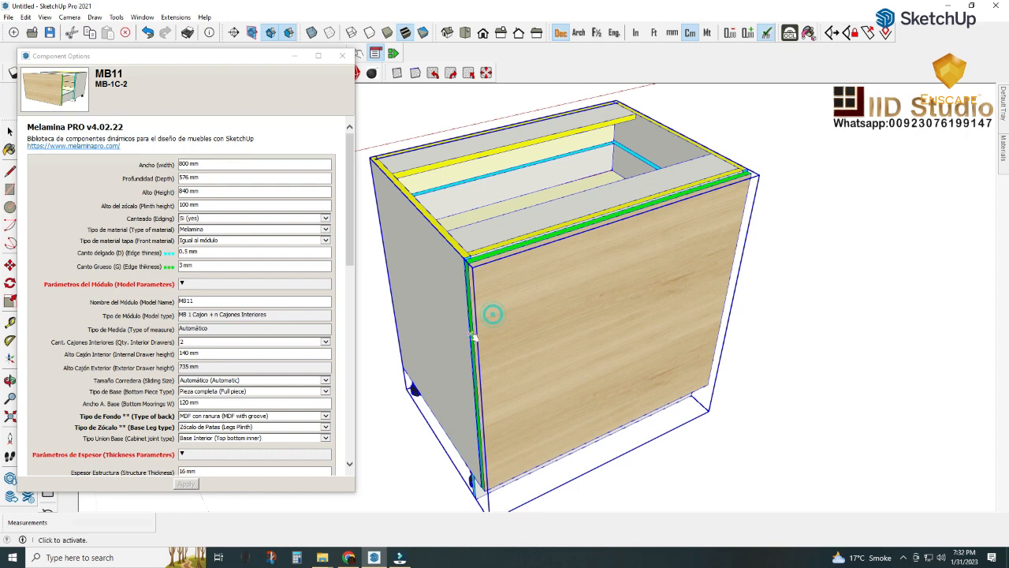
left_click(493, 314)
middle_click_drag(492, 314, 481, 260)
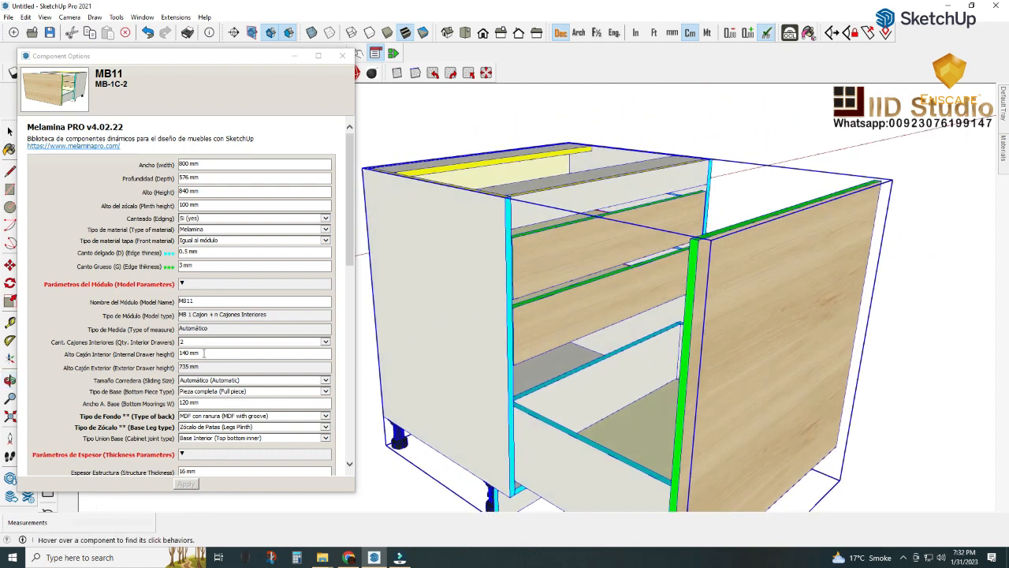
- Set the cabinet's internal drawer height to 100 mm and apply it
left_click(203, 353)
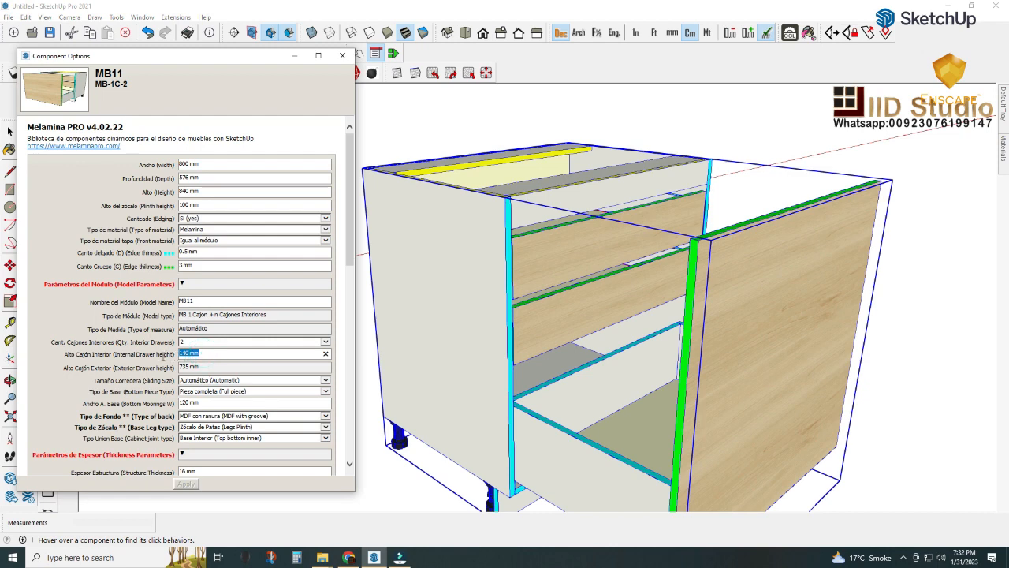
type("100")
left_click(186, 484)
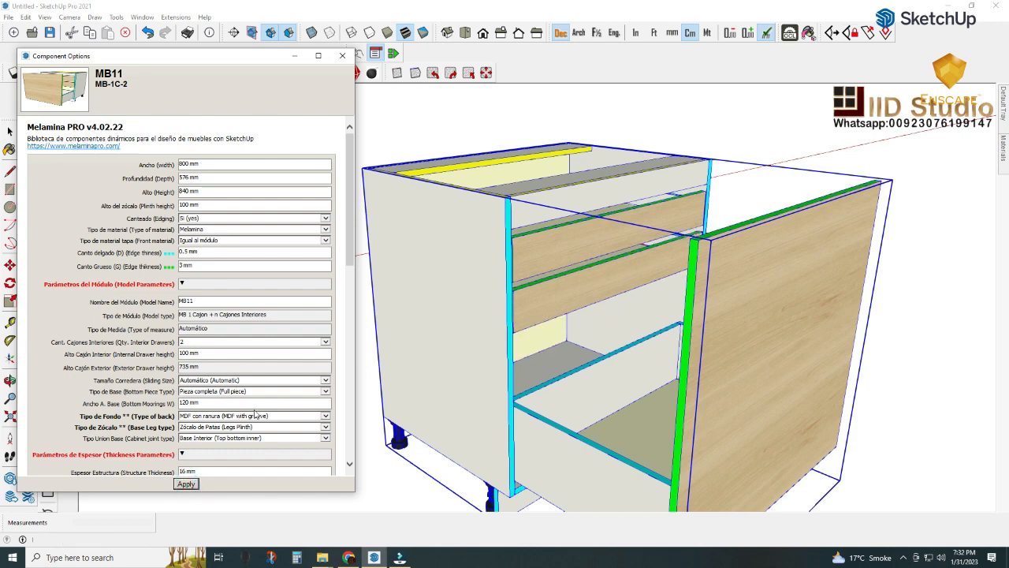
- Change the interior drawer quantity to 3 for the 100 mm high drawers, apply it and inspect the stack
left_click(326, 344)
left_click(310, 355)
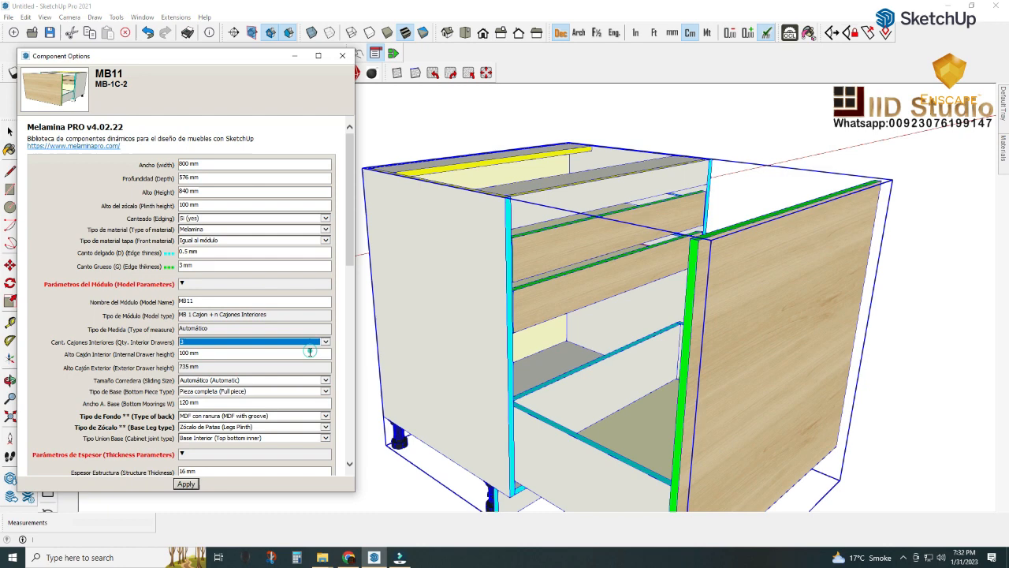
left_click(186, 484)
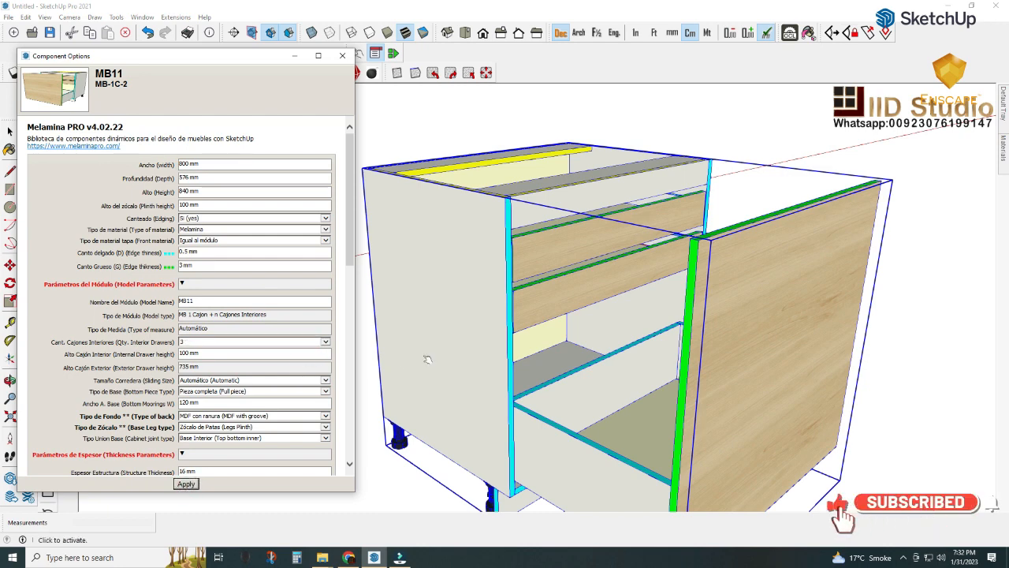
middle_click_drag(471, 345, 546, 274)
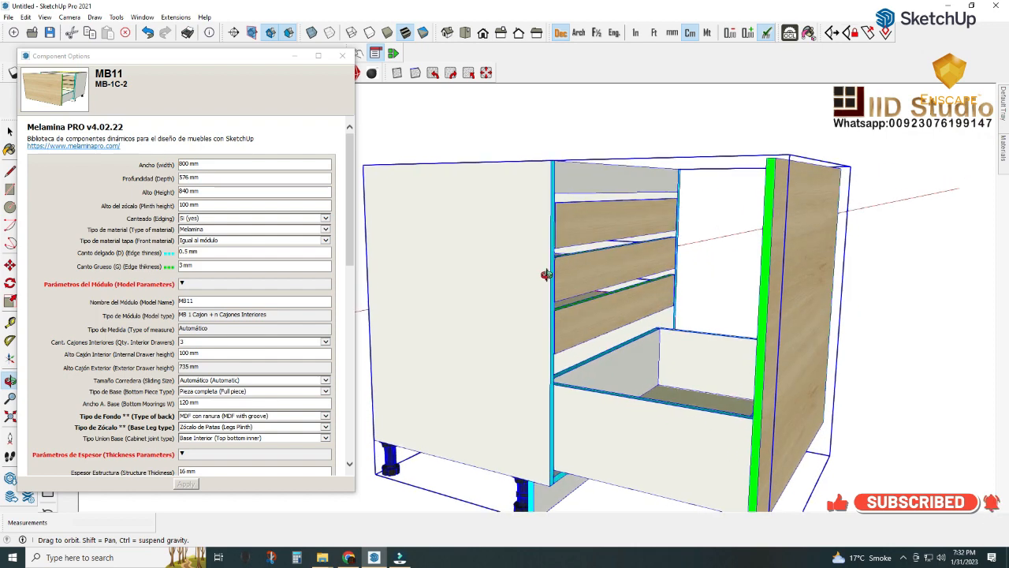
scroll(552, 280, "down", 3)
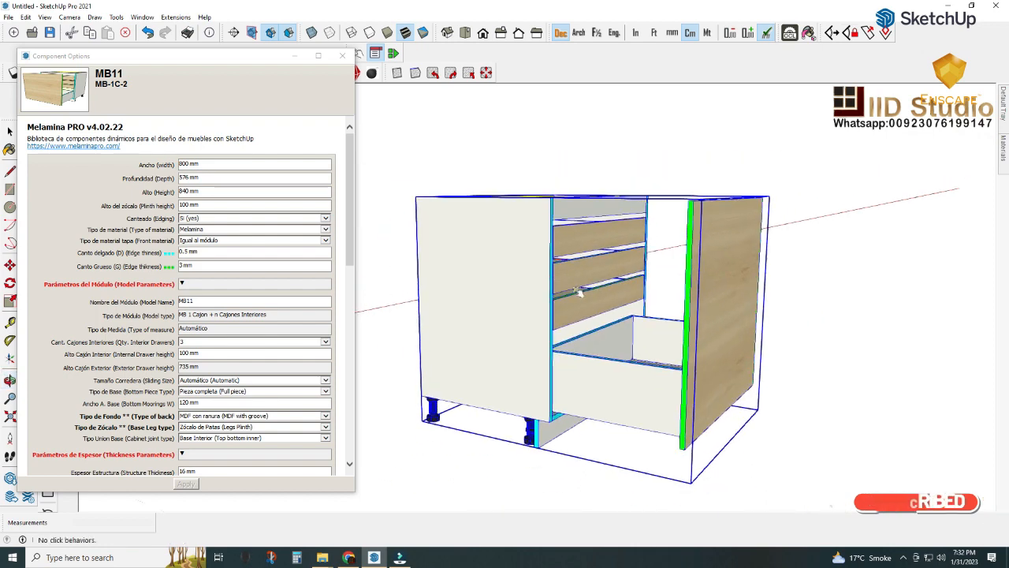
middle_click_drag(552, 280, 559, 340)
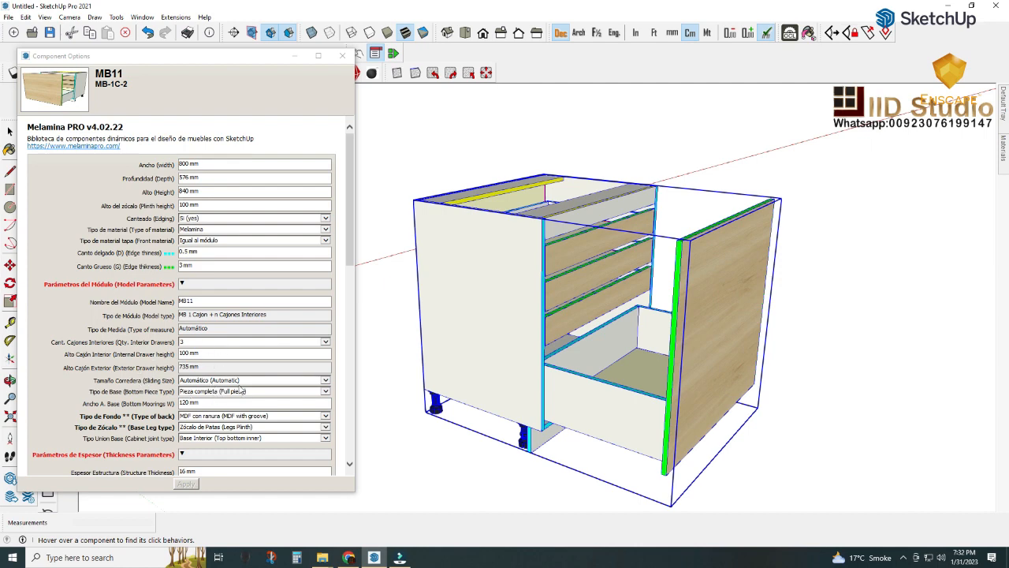
- Examine the open cabinet from above and check the available sliding size options without choosing another one
middle_click_drag(521, 352, 345, 443)
scroll(556, 257, "up", 2)
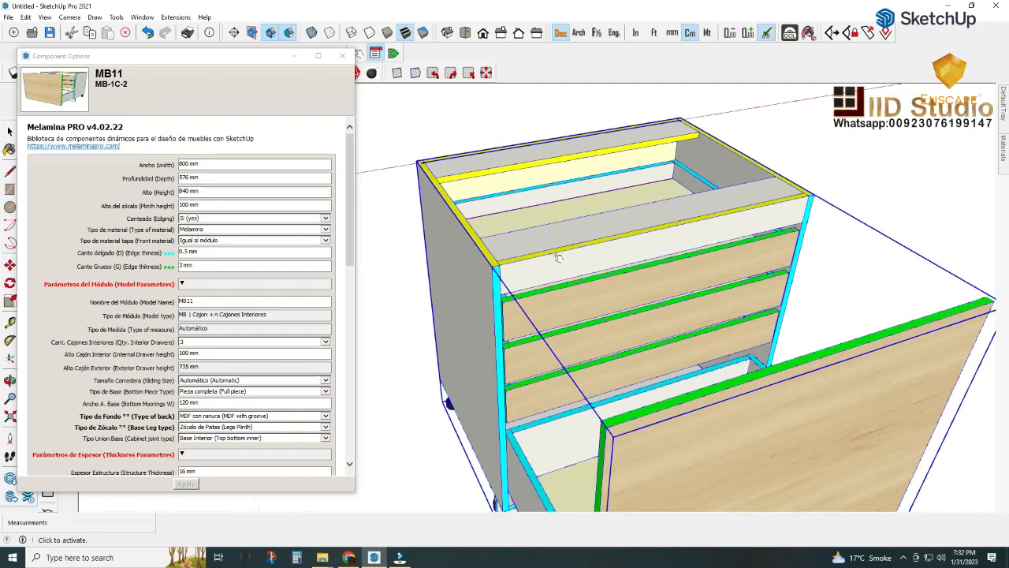
middle_click_drag(556, 257, 472, 355)
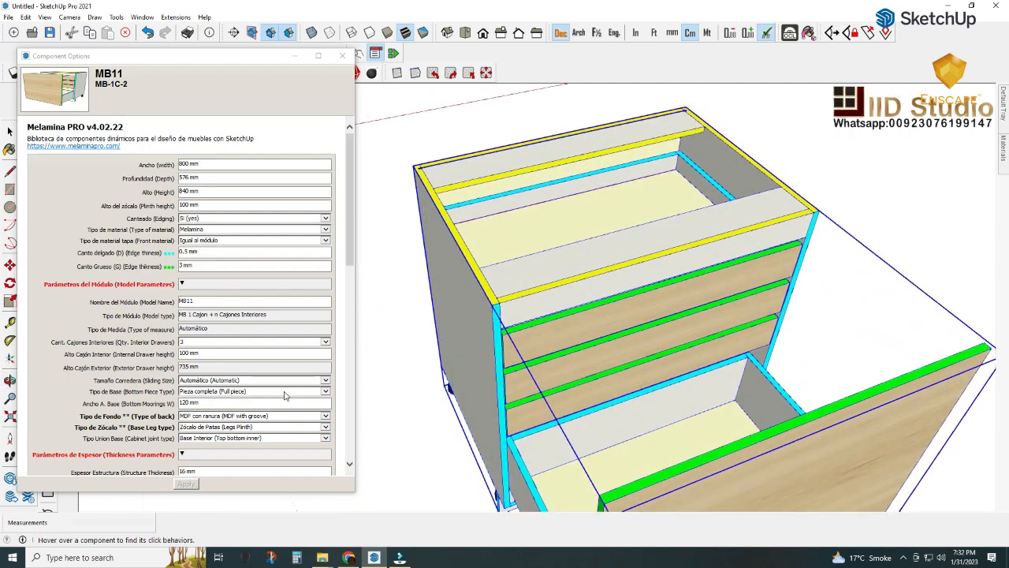
left_click(324, 381)
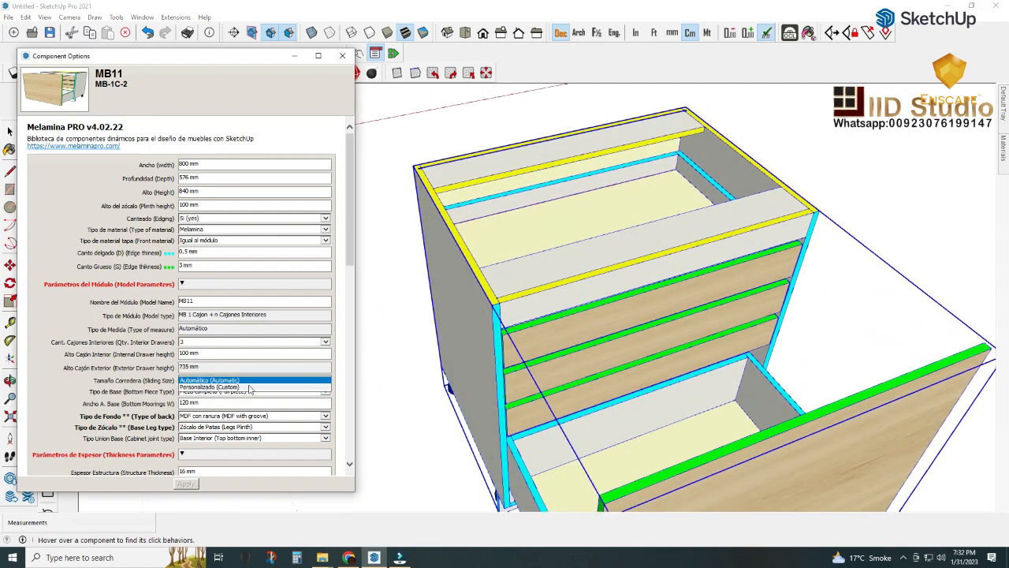
left_click(121, 367)
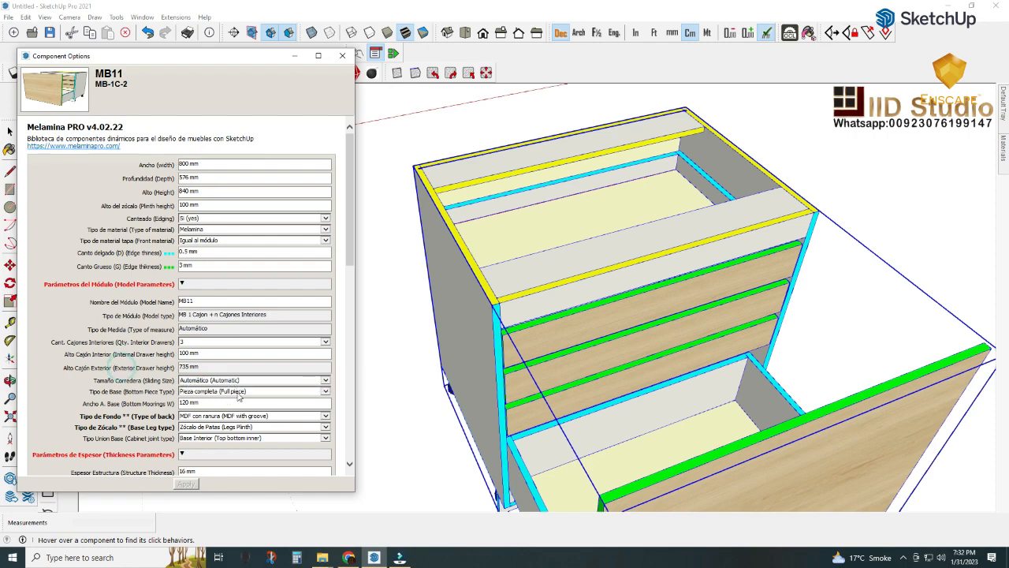
- Move the component options window clear of the Interact tool and use that tool to close the cabinet's front drawer
middle_click_drag(631, 333, 581, 253)
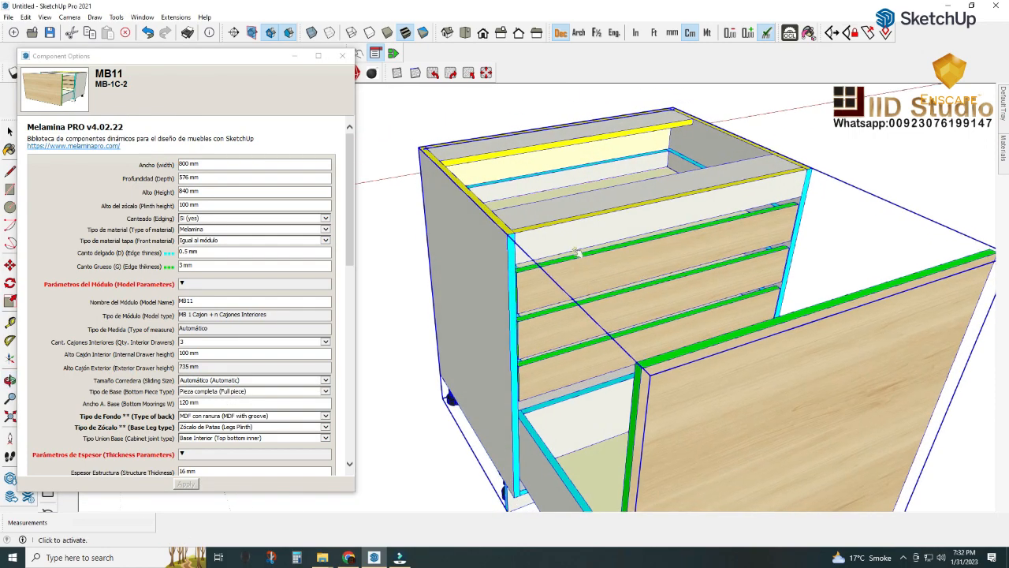
left_click_drag(214, 53, 216, 83)
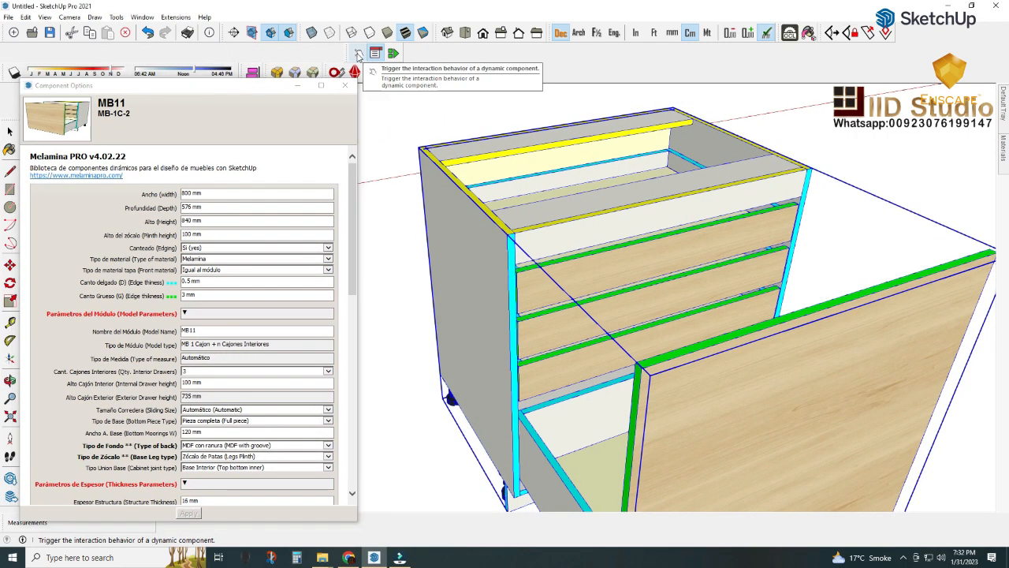
left_click(359, 53)
left_click(731, 383)
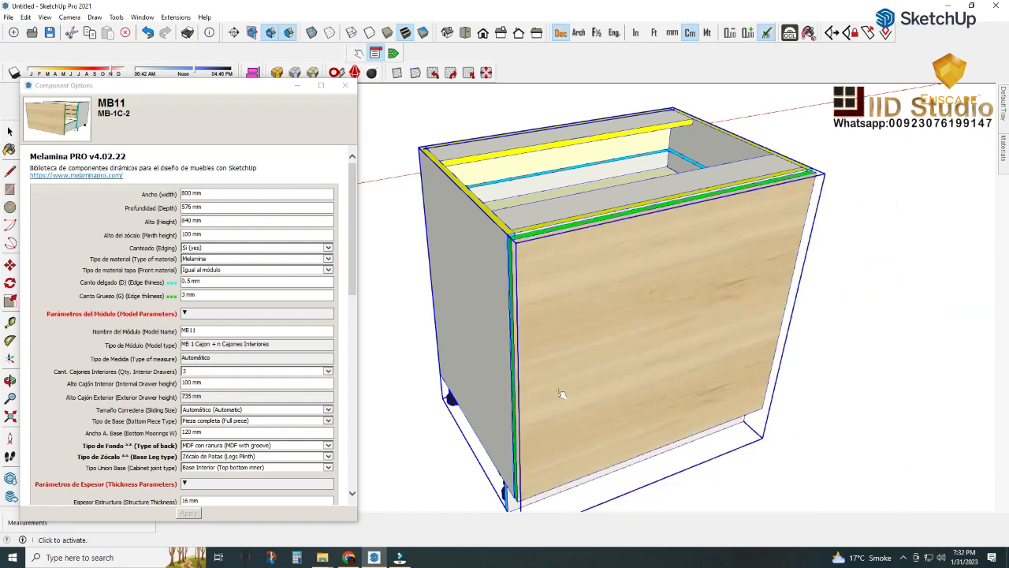
- Set the cabinet's bottom piece type to Dos Amarres (Two Moorings), apply it and inspect the underside
middle_click_drag(731, 383, 896, 338)
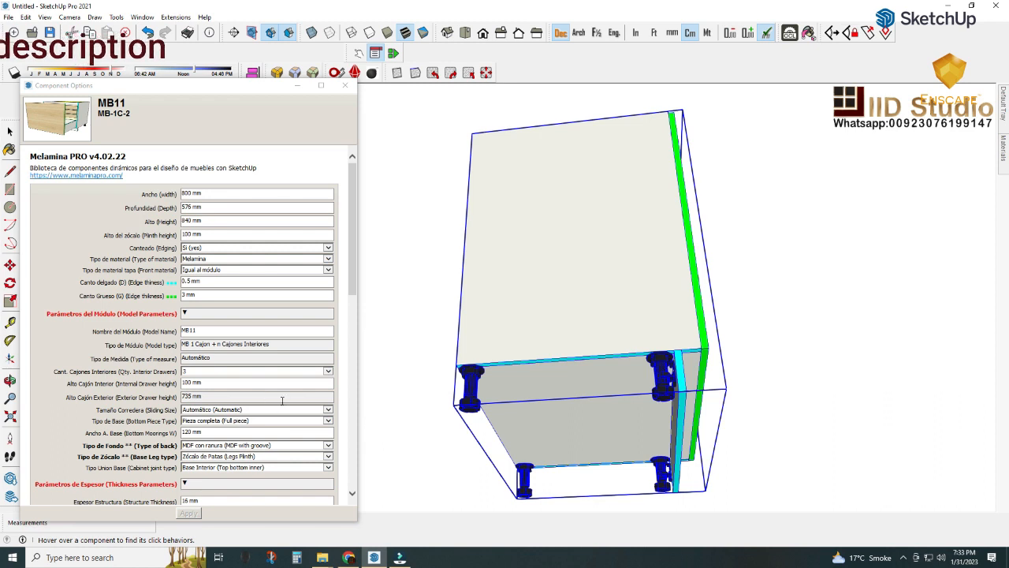
left_click(328, 421)
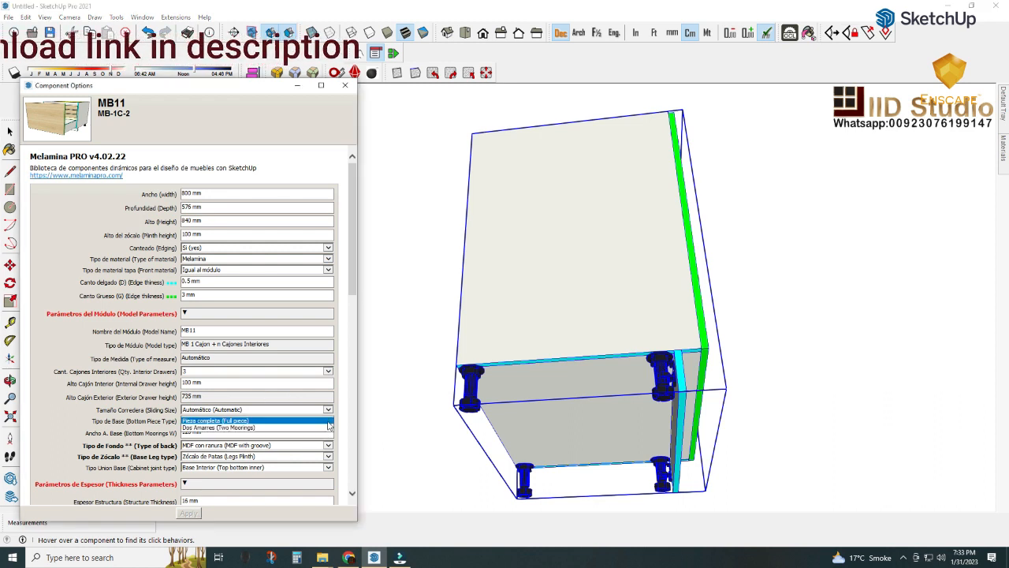
left_click(249, 427)
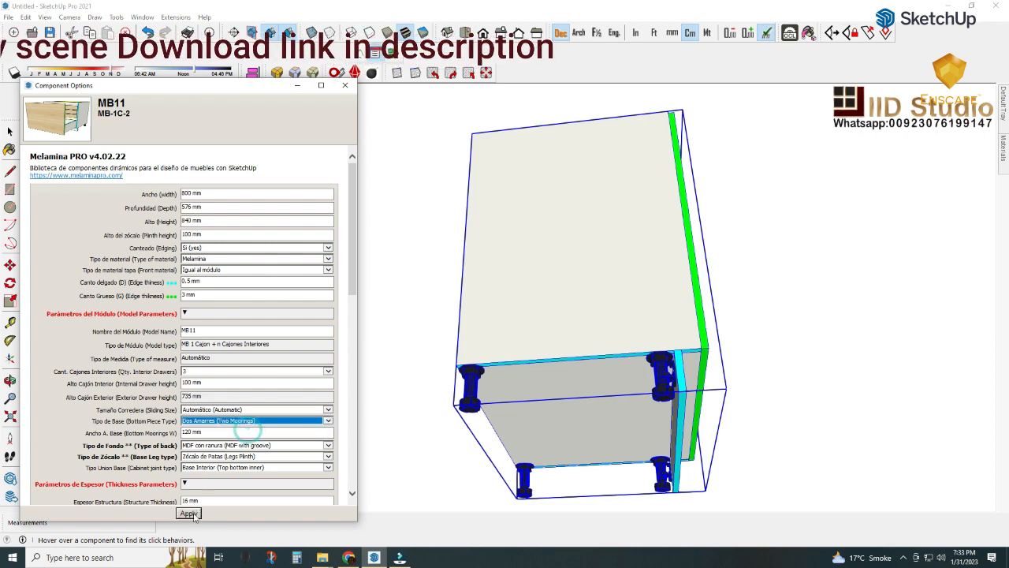
left_click(190, 514)
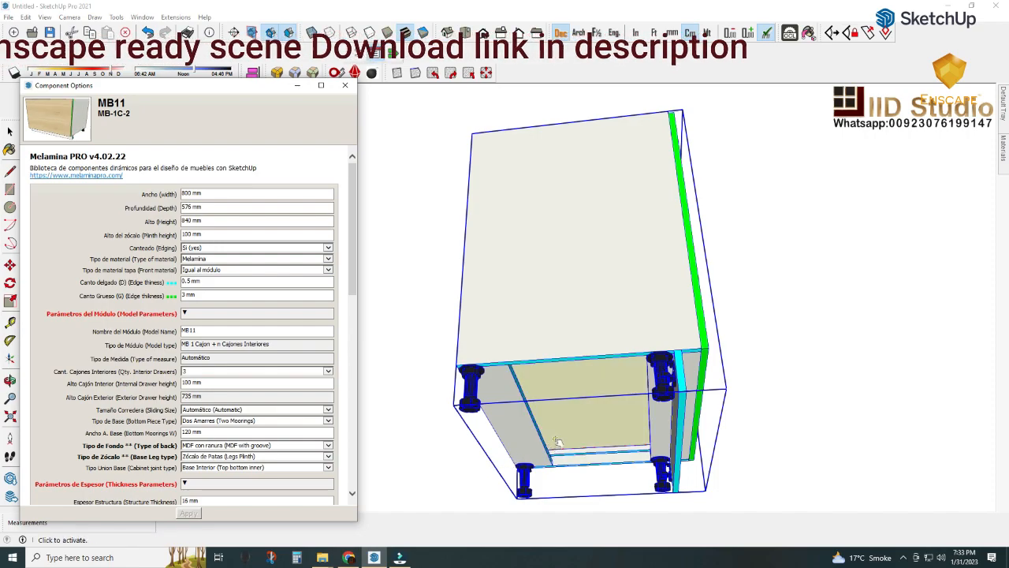
mouse_move(505, 441)
middle_mouse_down()
mouse_move(533, 381)
mouse_move(520, 422)
mouse_move(722, 386)
middle_mouse_up()
scroll(520, 421, "up", 3)
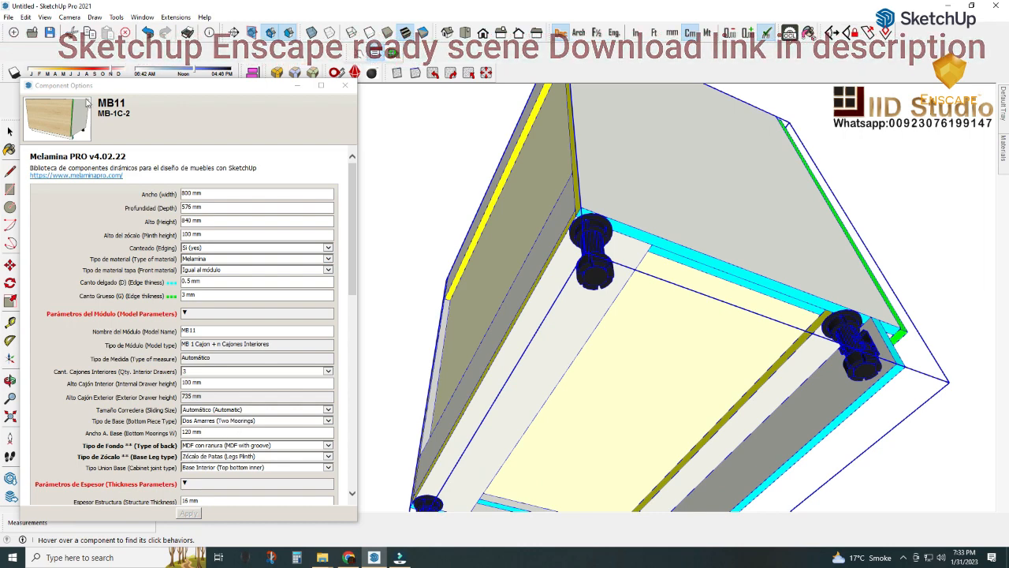
- Undo the last bottom piece type change
key("ctrl+z")
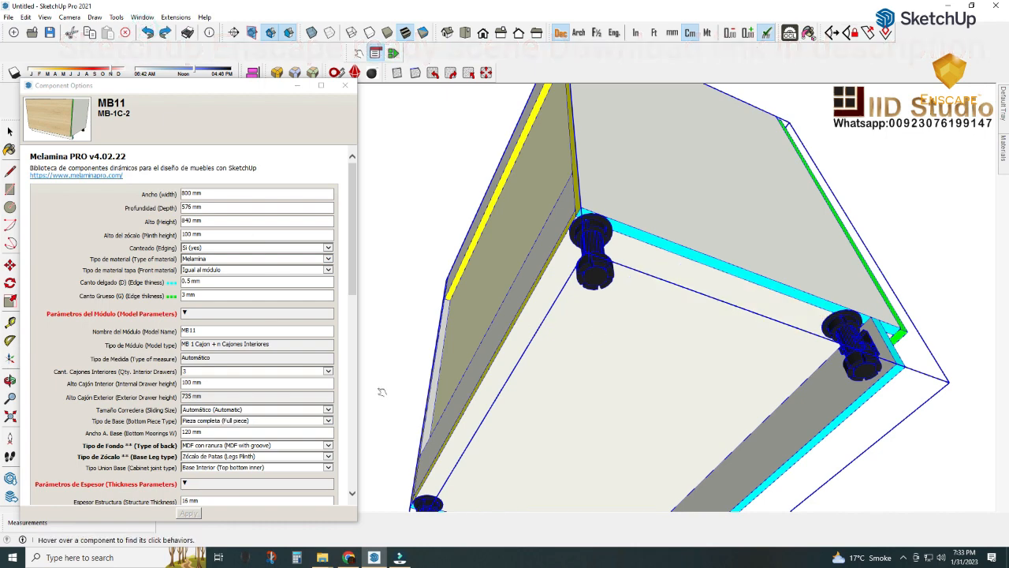
mouse_move(401, 414)
middle_mouse_down()
mouse_move(534, 426)
mouse_move(411, 413)
middle_mouse_up()
scroll(265, 410, "down", 1)
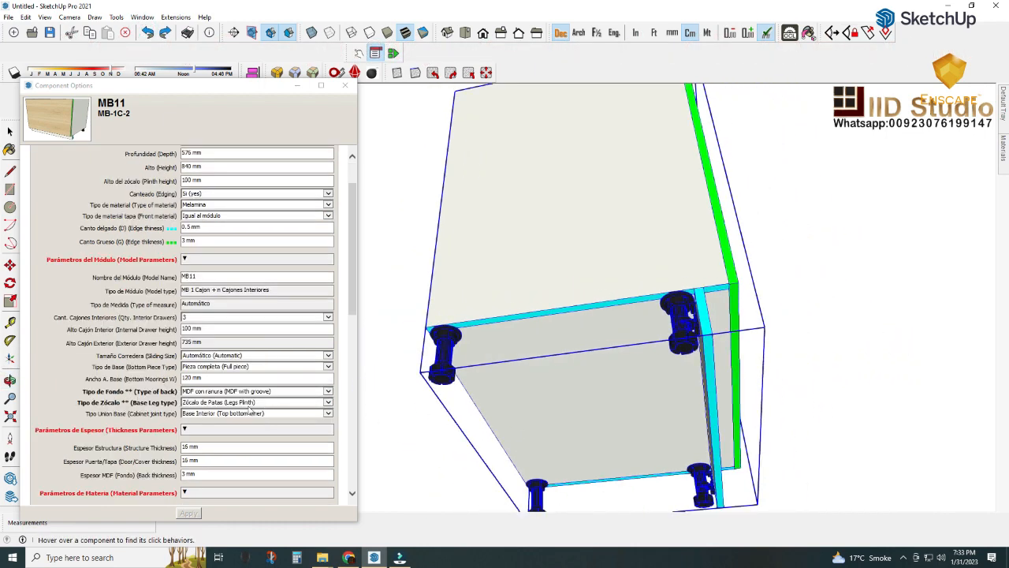
- Set the cabinet's type of back to MDF con clavos (Back with nails), apply it and inspect the rear
middle_click_drag(488, 319, 714, 421)
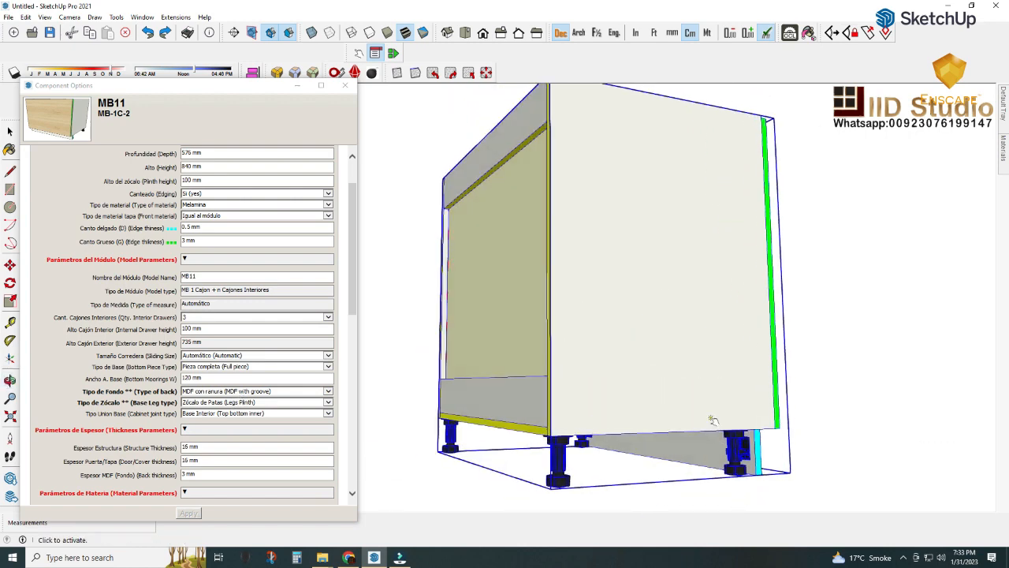
middle_click_drag(581, 267, 566, 373)
scroll(566, 372, "up", 3)
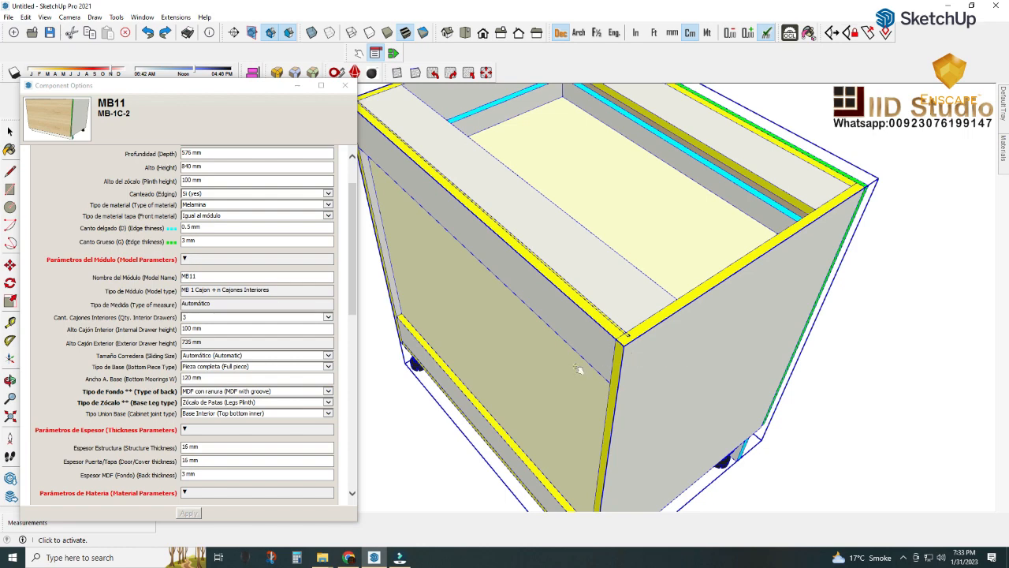
middle_click_drag(564, 368, 572, 426)
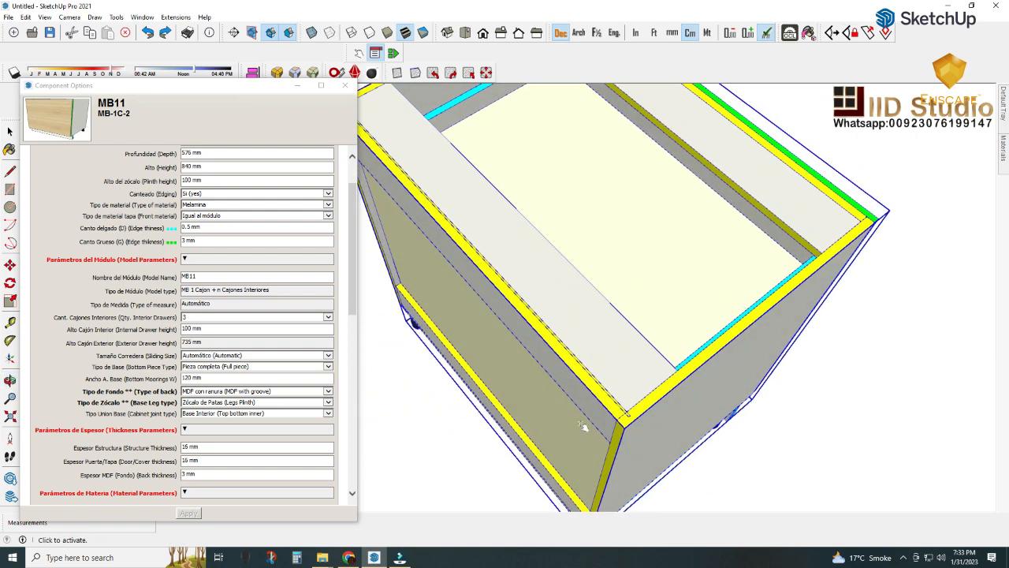
left_click(328, 391)
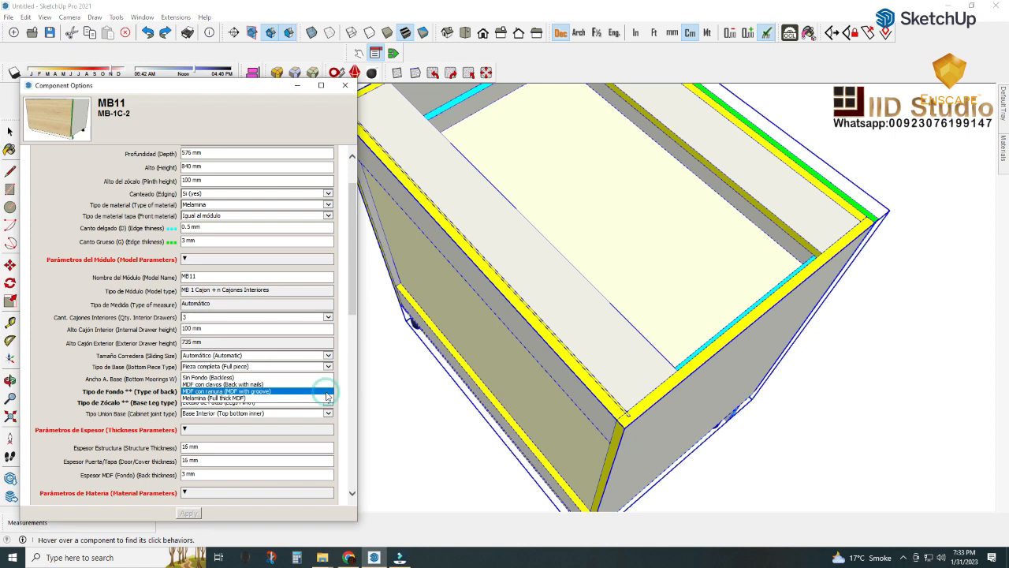
left_click(272, 385)
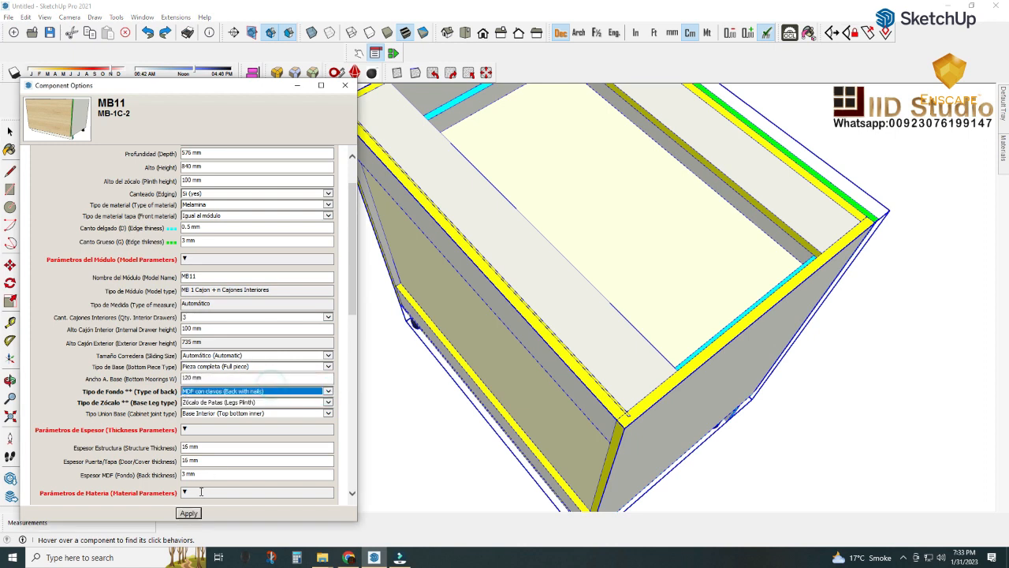
left_click(188, 513)
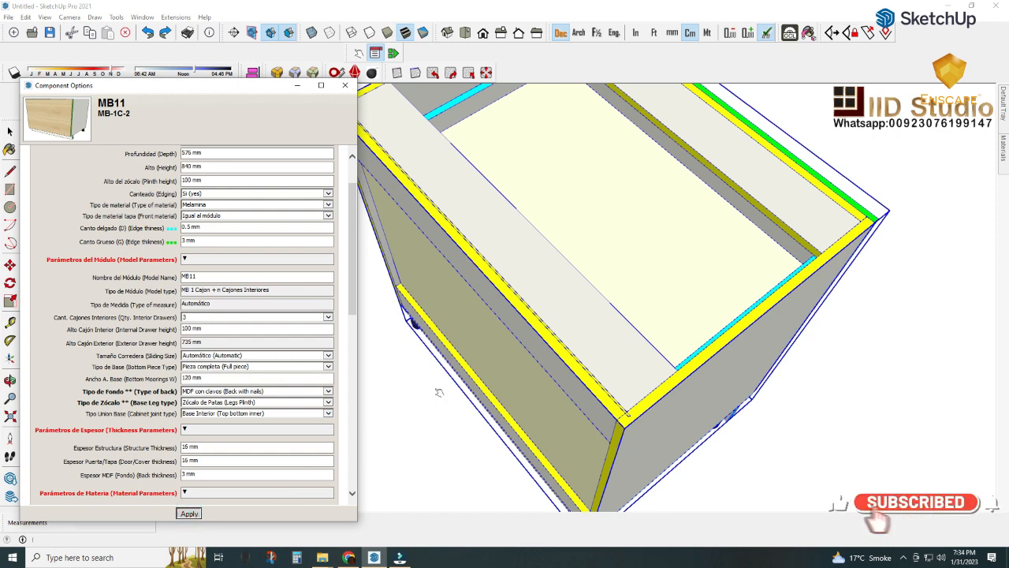
middle_click_drag(439, 393, 476, 315)
- Change the type of back to Sin Fondo (Backless), apply it and view the cabinet from behind
scroll(476, 315, "up", 5)
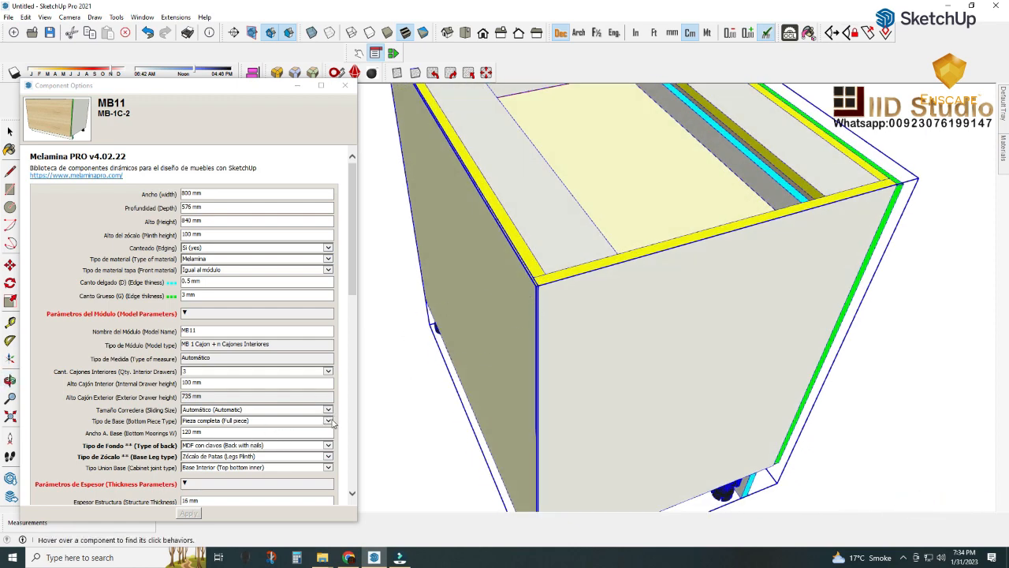
left_click(327, 446)
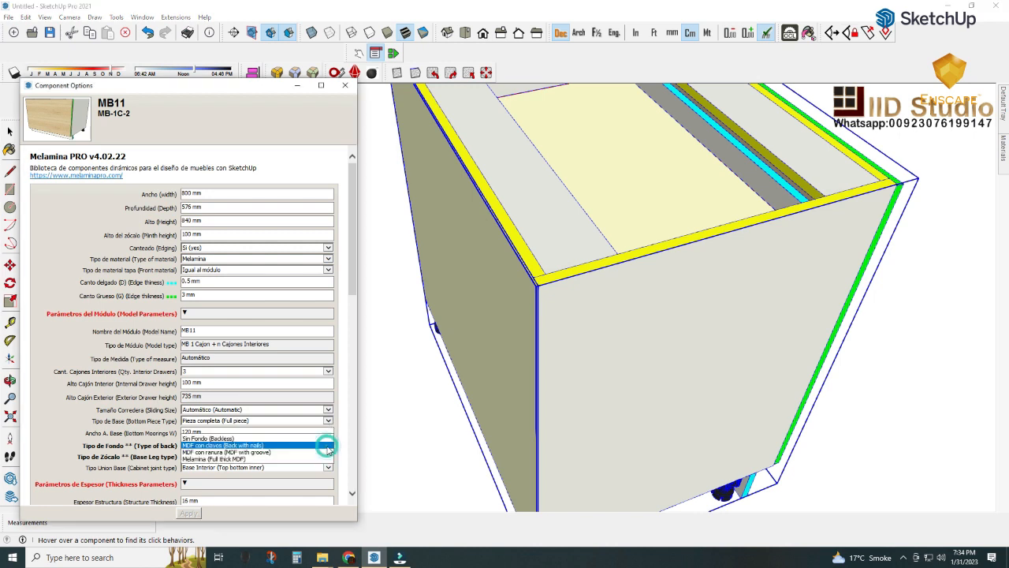
left_click(265, 438)
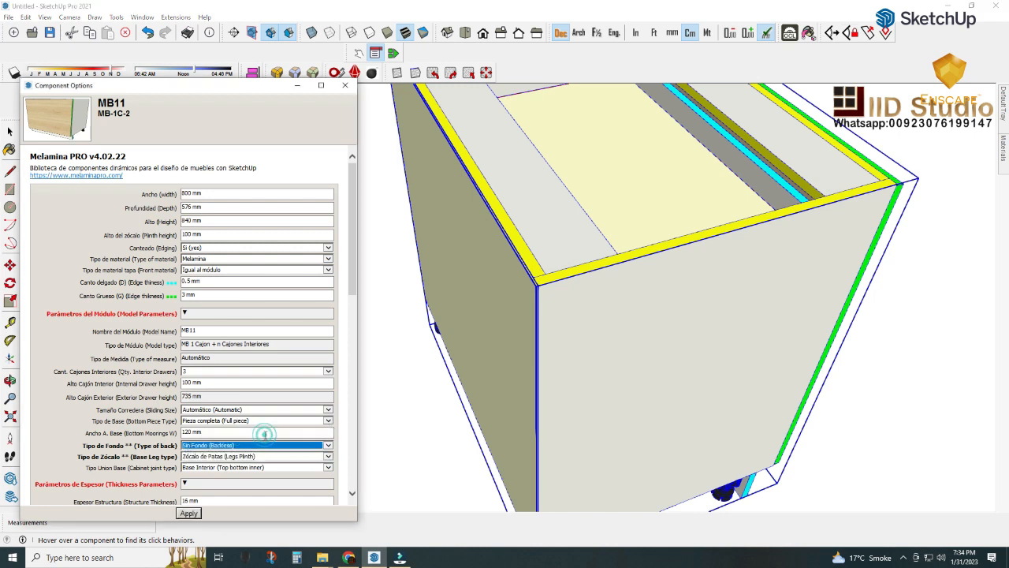
left_click(189, 512)
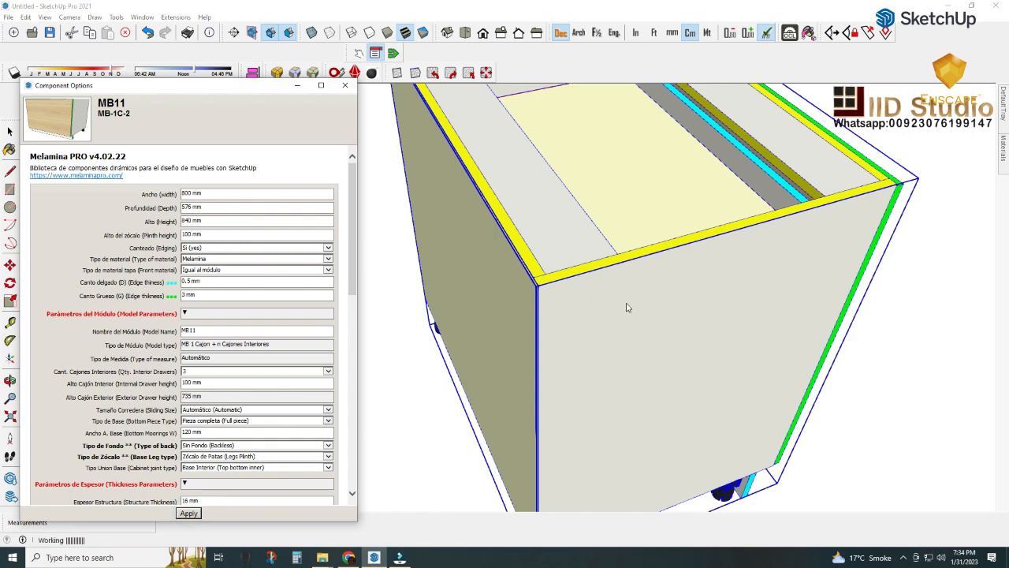
middle_click_drag(501, 370, 558, 361)
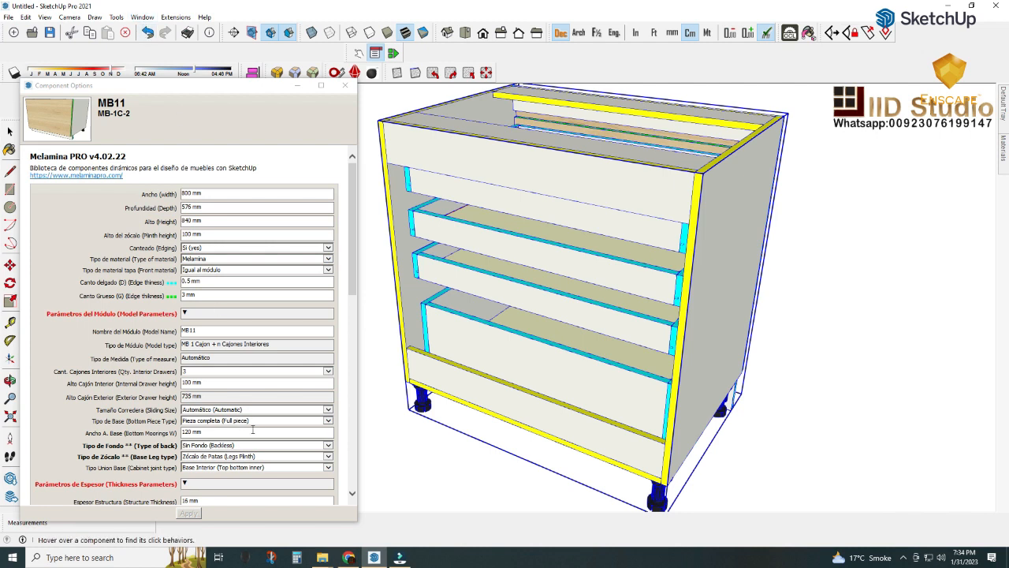
- Switch the type of back to Melamina (Full thick MDF), apply it and inspect the back panel's upper edge
left_click(328, 447)
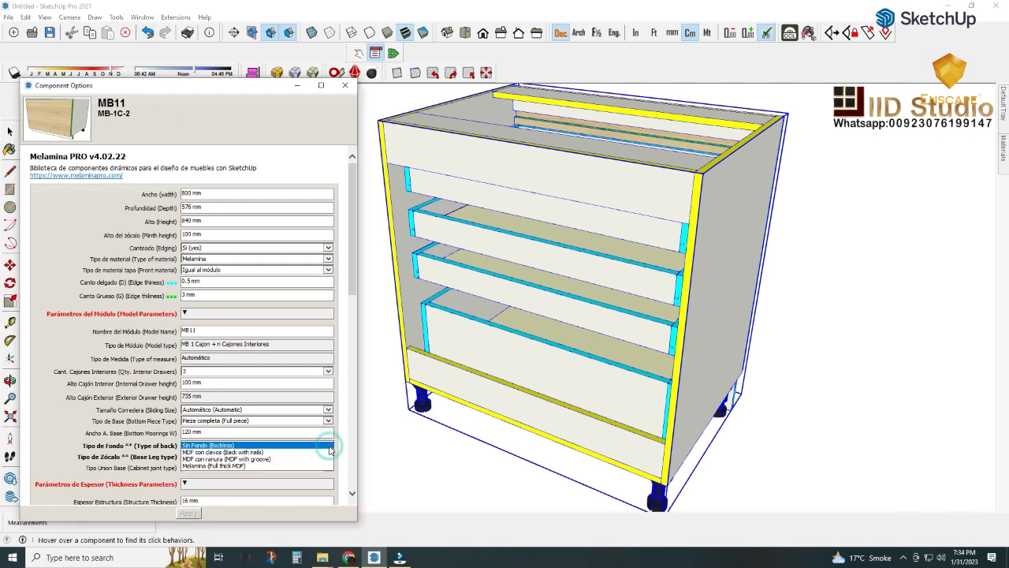
left_click(285, 466)
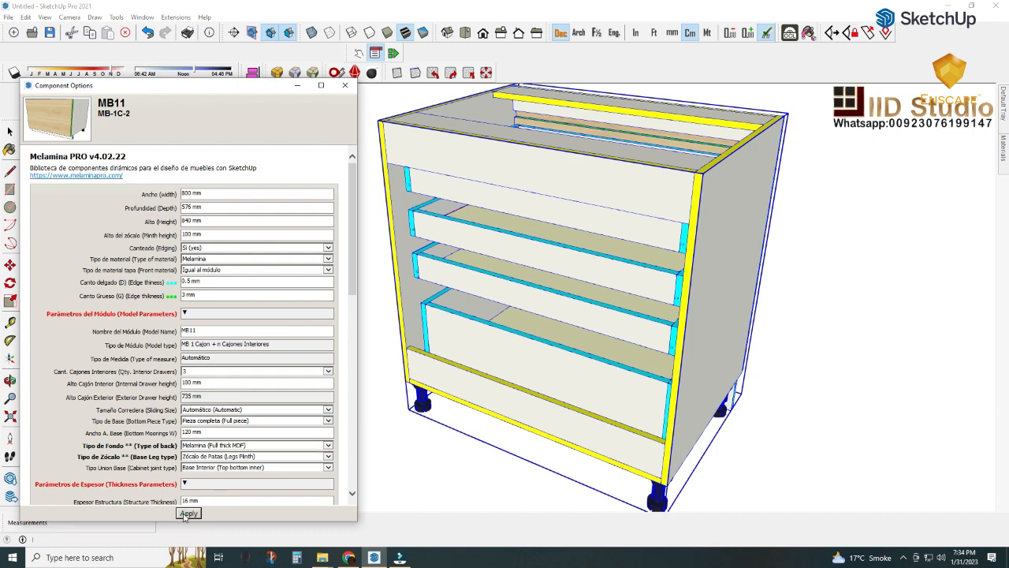
left_click(189, 513)
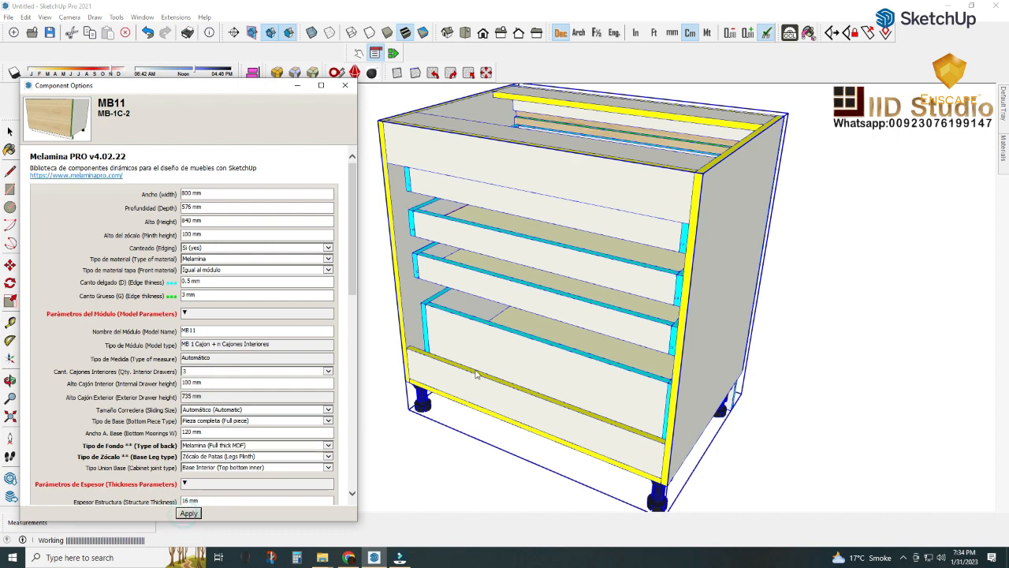
middle_click_drag(532, 344, 413, 460)
scroll(580, 344, "up", 5)
scroll(579, 344, "down", 2)
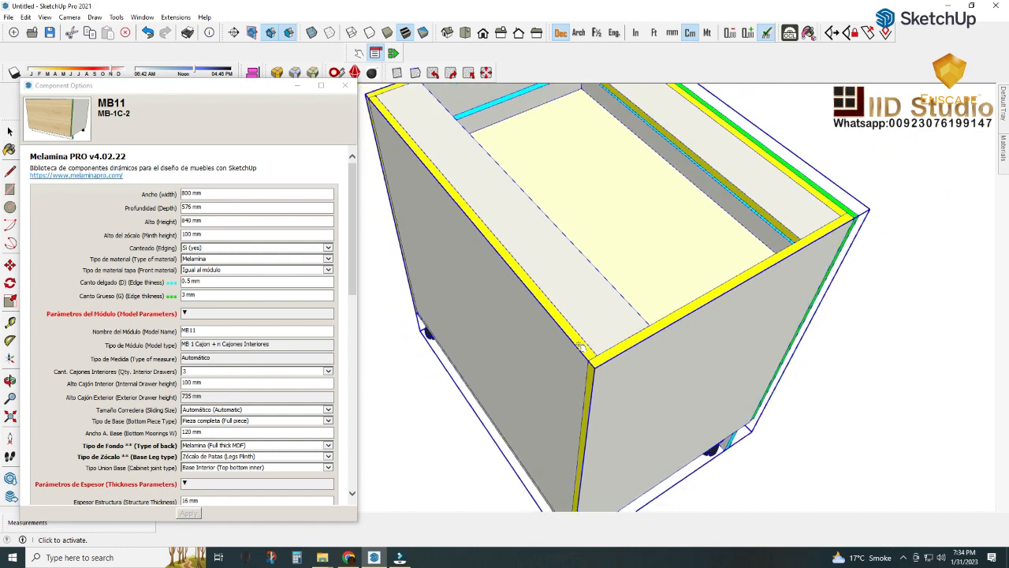
- Set the type of back to MDF con ranura (MDF with groove) and apply it to the cabinet
left_click(328, 446)
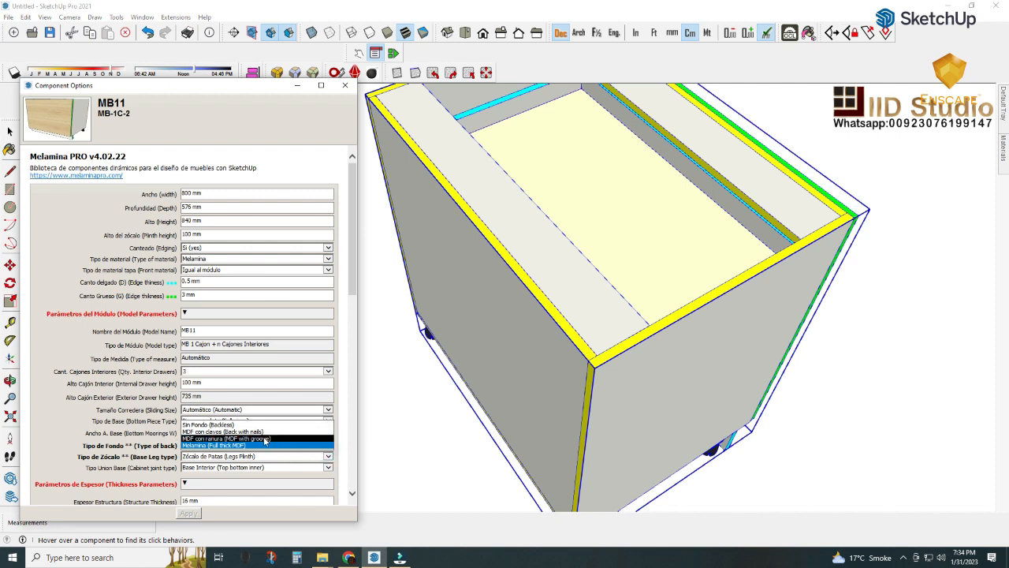
left_click(225, 439)
left_click(189, 513)
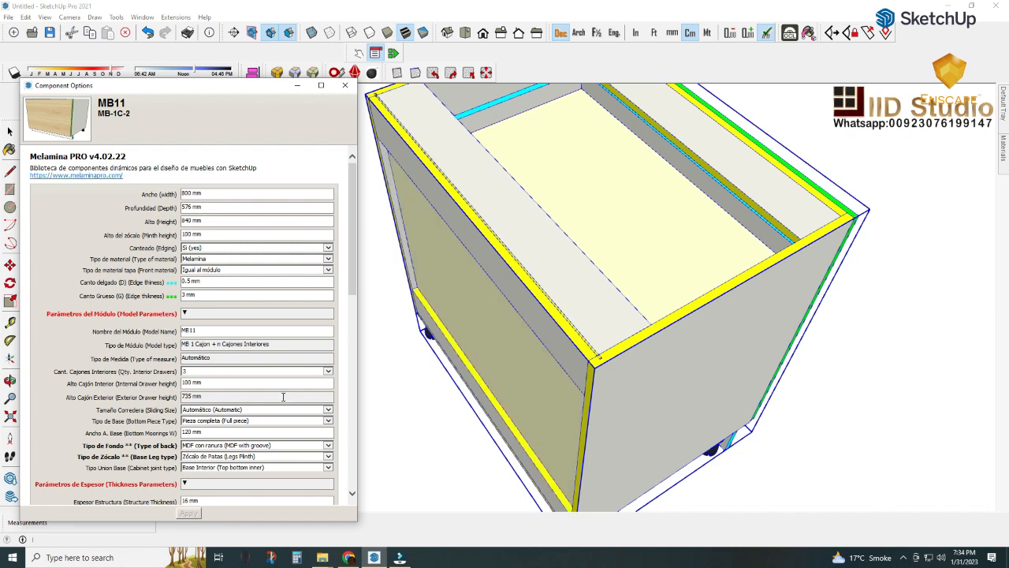
middle_click_drag(449, 390, 430, 370)
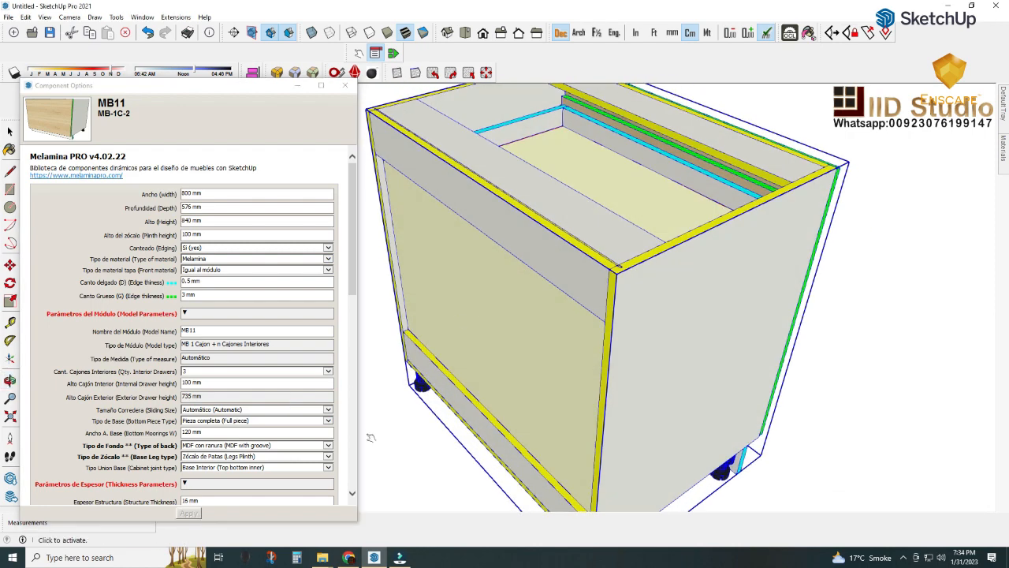
scroll(278, 471, "down", 2)
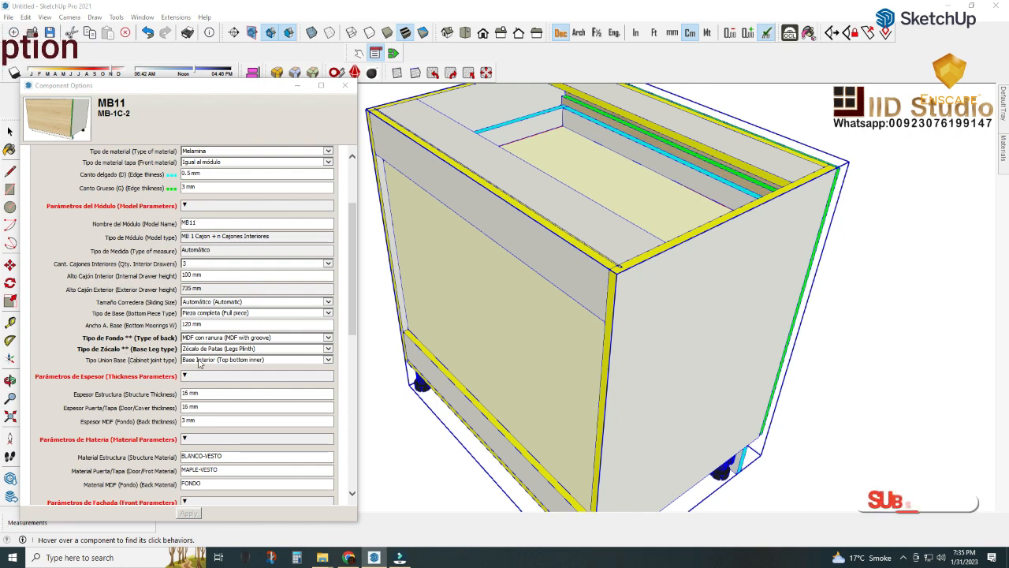
middle_click_drag(521, 378, 554, 334)
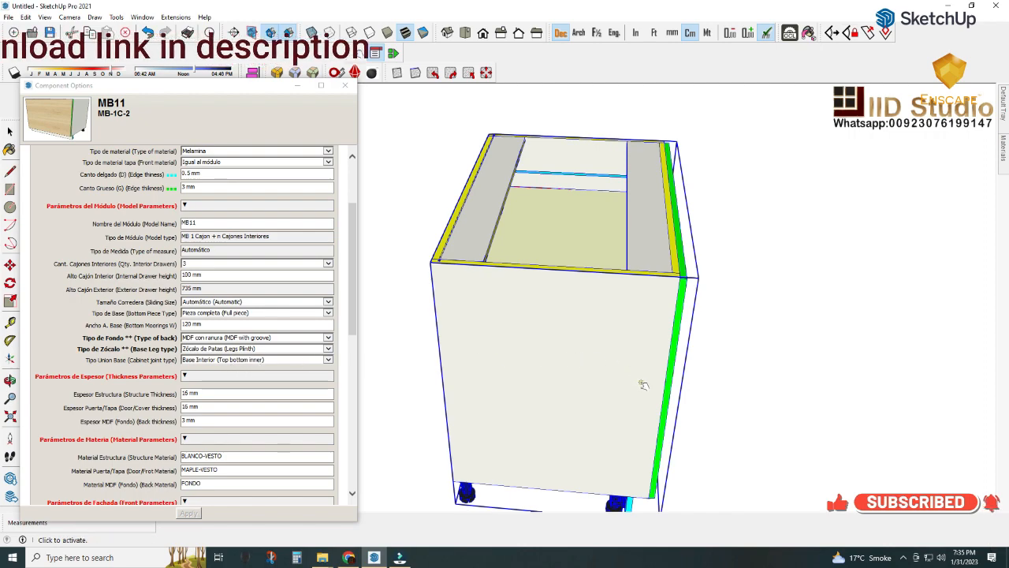
middle_click_drag(578, 360, 457, 407)
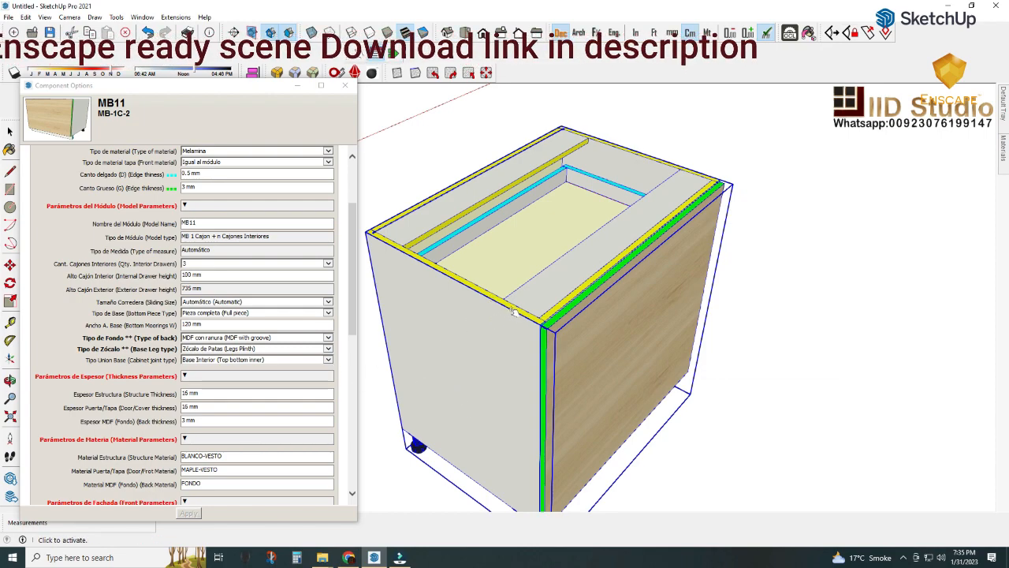
- Set the cabinet joint type to Base Exterior (Sides inner), apply it and inspect the bottom panel's exposed edge
left_click(9, 380)
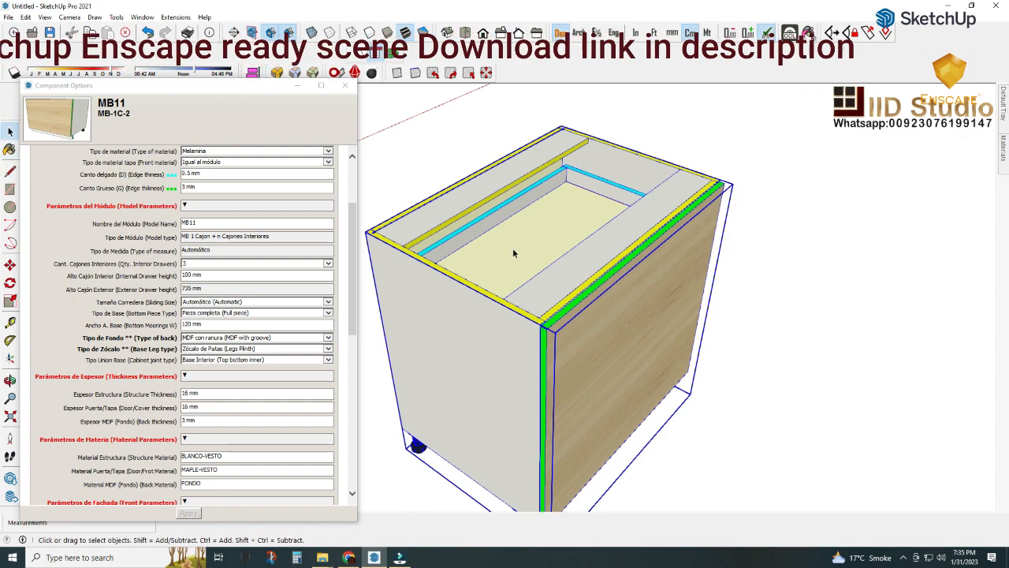
left_click_drag(503, 320, 531, 272)
key("space")
scroll(527, 264, "up", 1)
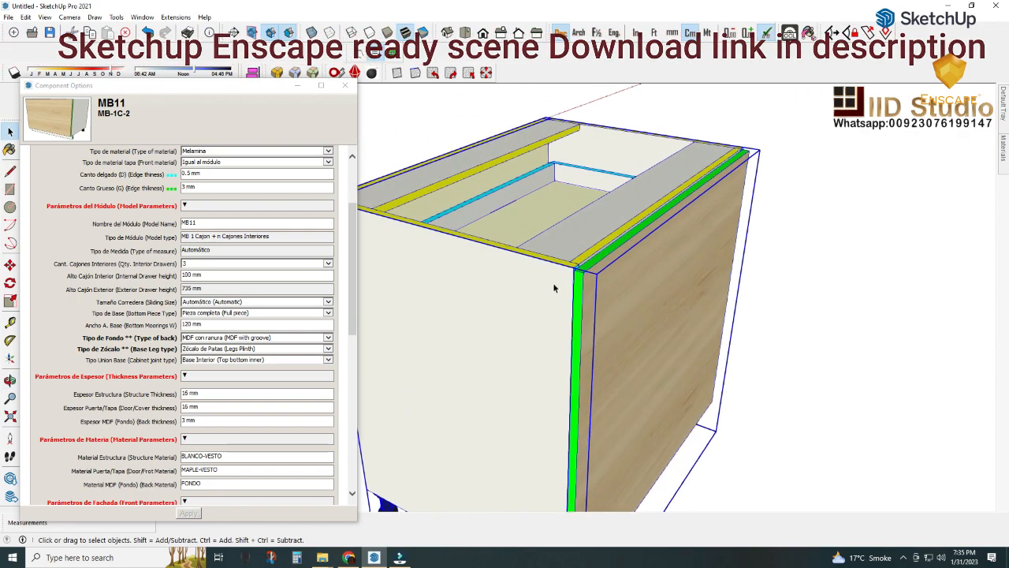
scroll(555, 287, "down", 1)
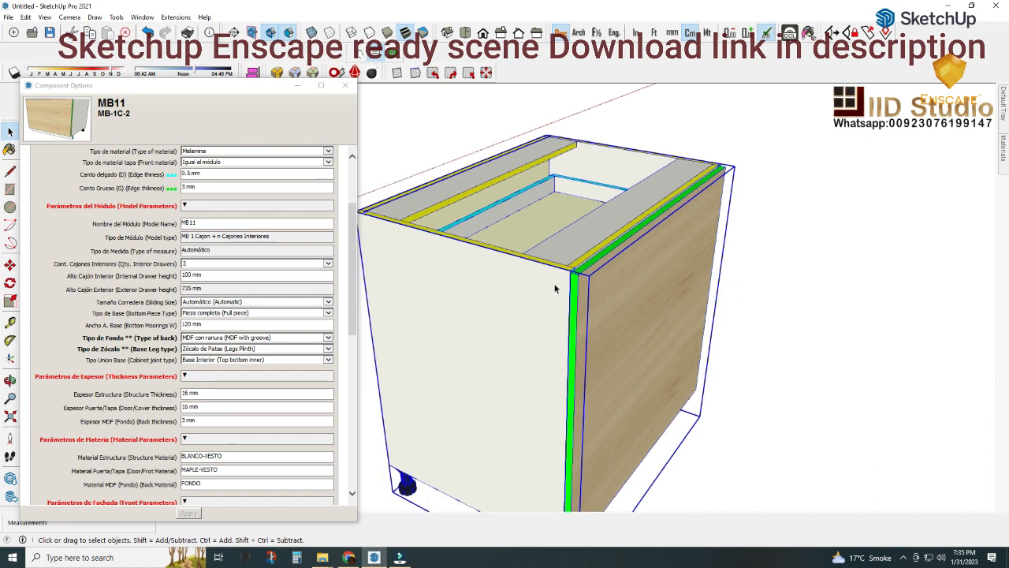
left_click(327, 361)
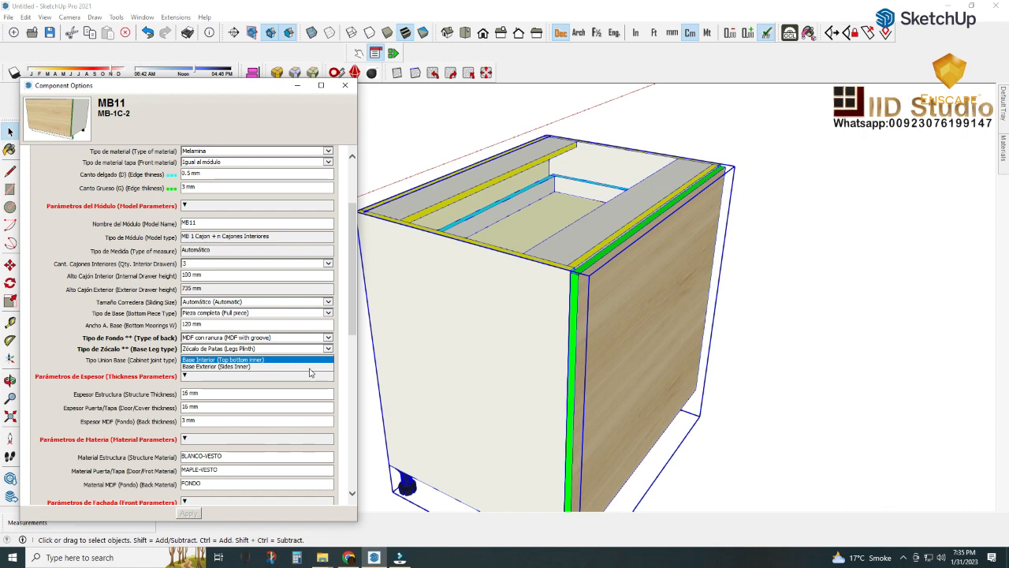
left_click(305, 366)
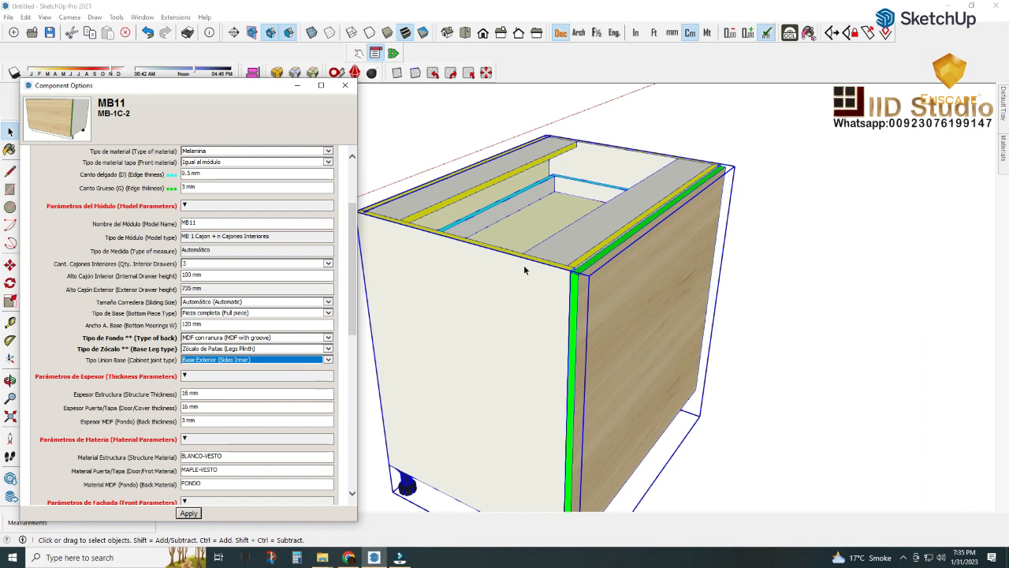
left_click(191, 515)
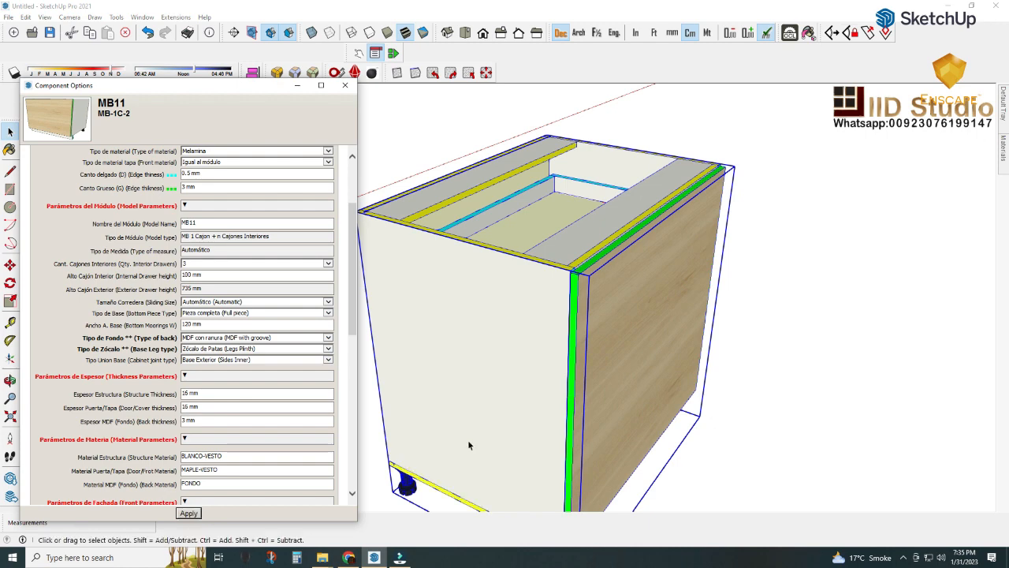
middle_click_drag(470, 436, 492, 352)
scroll(492, 352, "down", 2)
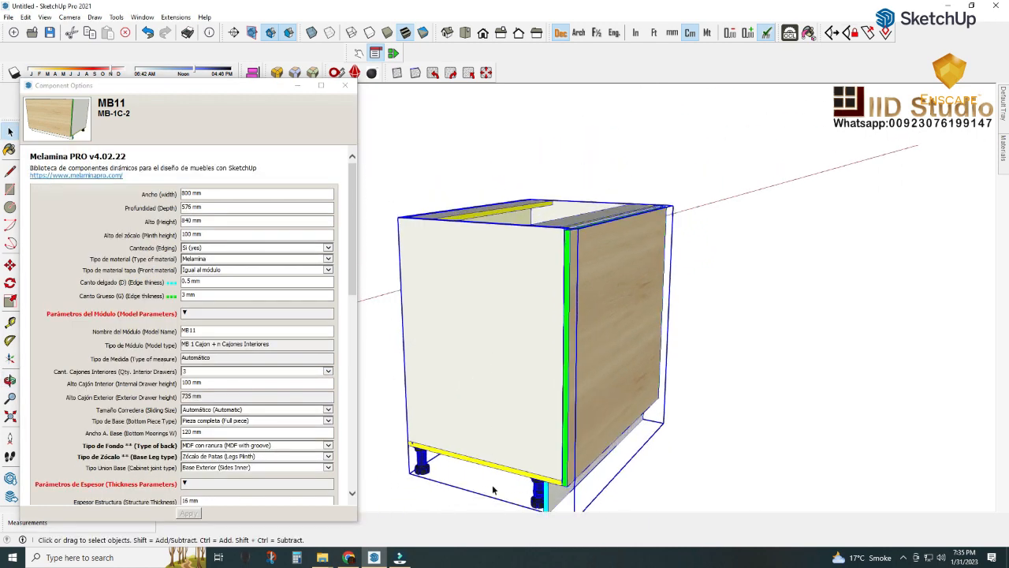
scroll(526, 481, "up", 3)
middle_click_drag(527, 484, 496, 462)
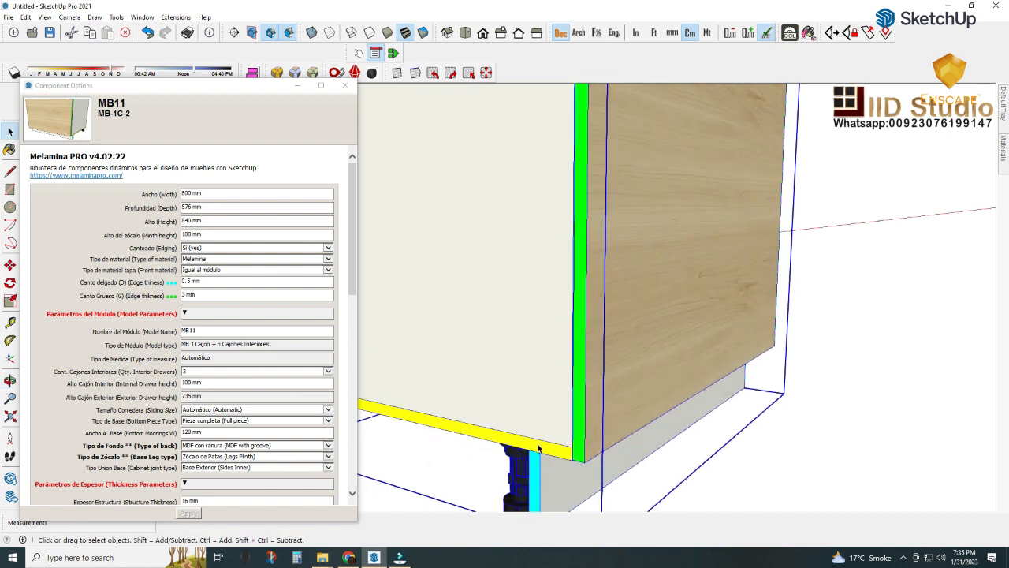
- Switch the cabinet joint type back to Base Interior (Top bottom inner) and apply it to the cabinet
left_click(328, 468)
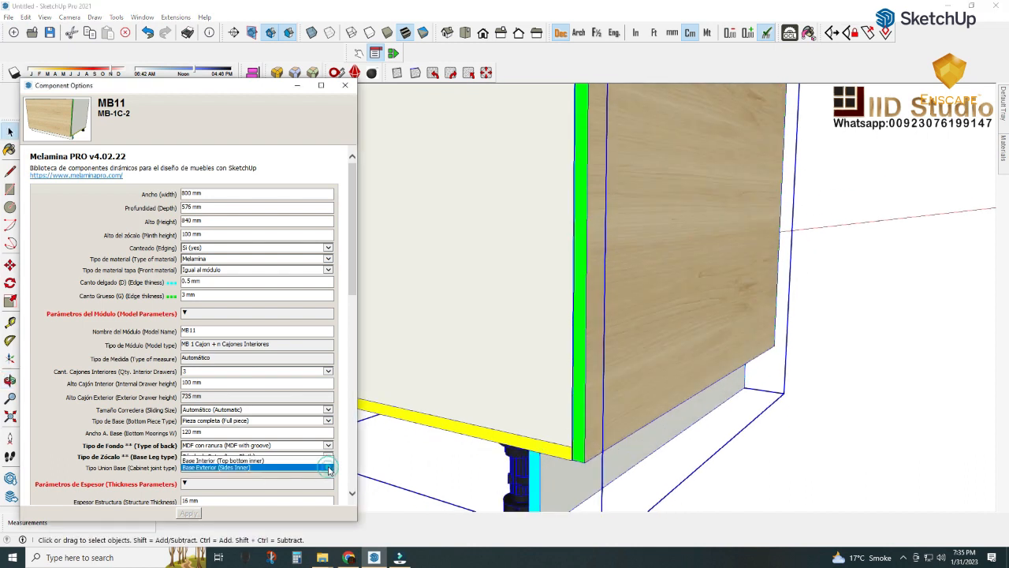
left_click(319, 461)
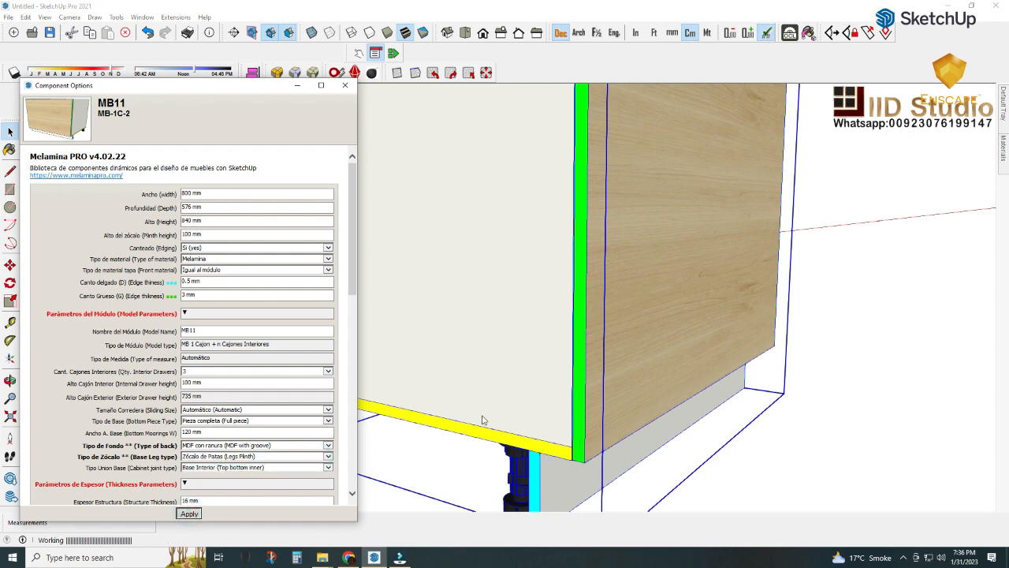
middle_click_drag(482, 414, 386, 411)
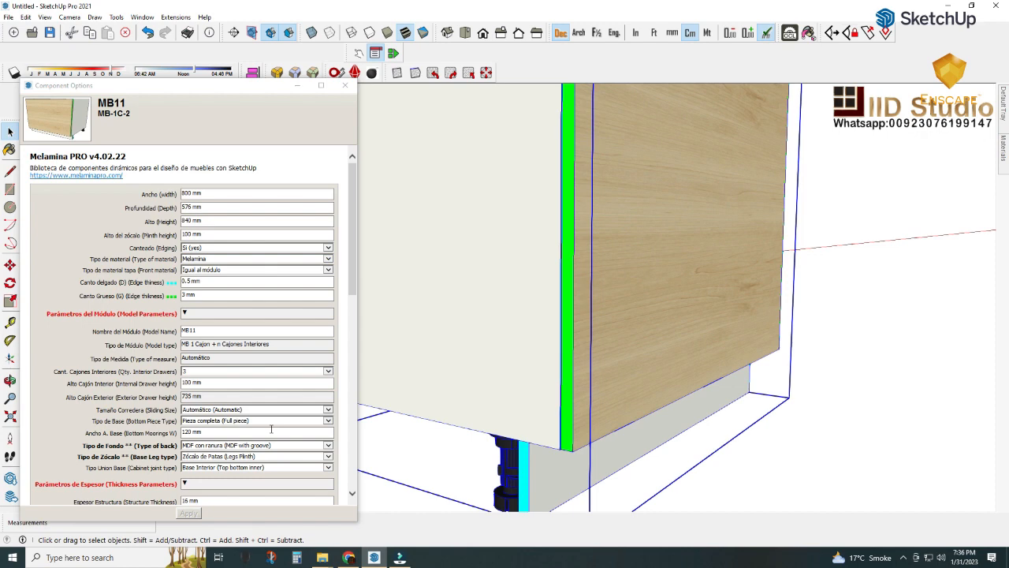
- Set both the structure thickness and the door/cover thickness to 18 mm and apply them to the cabinet
scroll(271, 429, "down", 3)
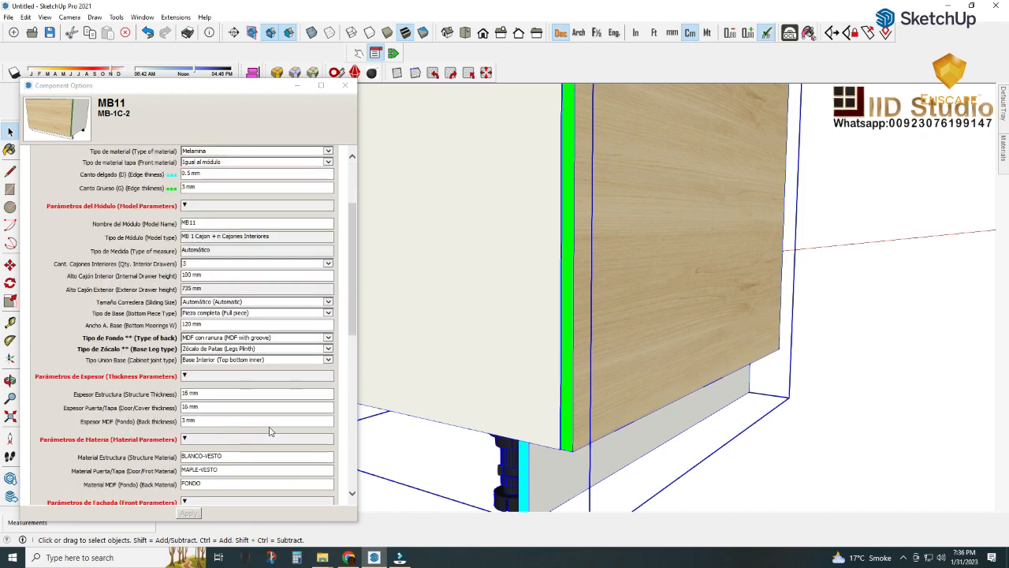
middle_click_drag(506, 389, 561, 412)
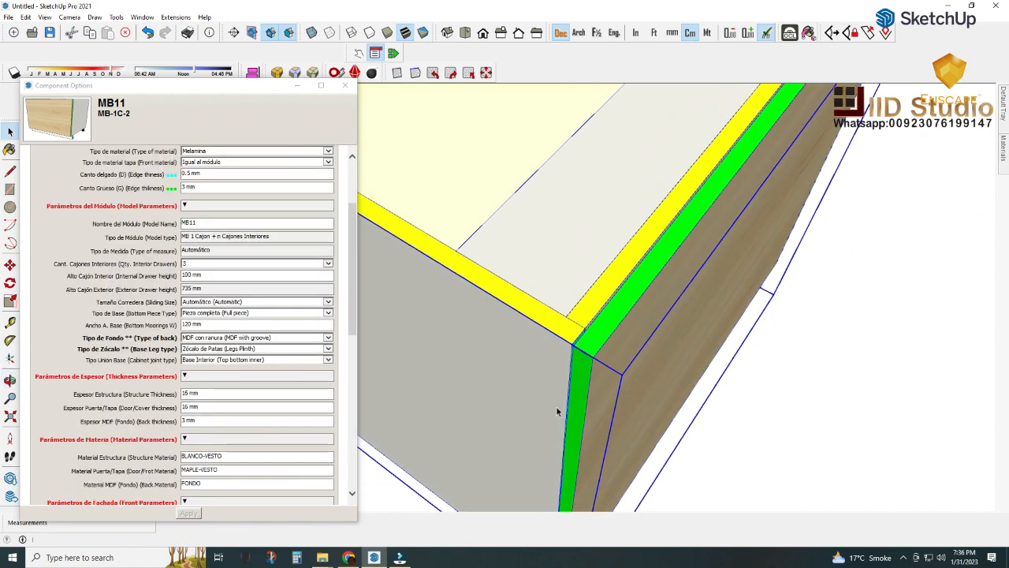
left_click(221, 399)
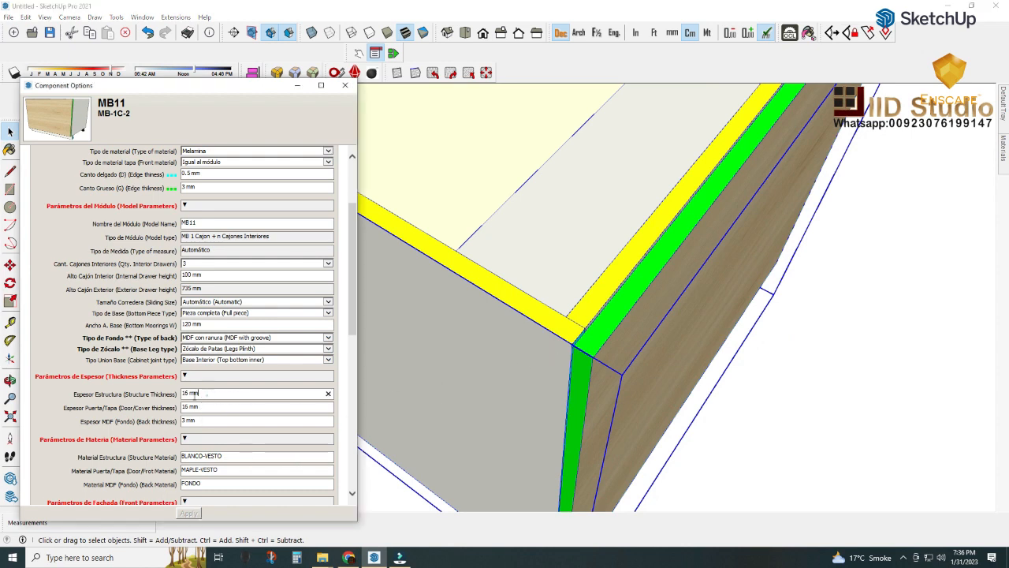
type("18")
key("Tab")
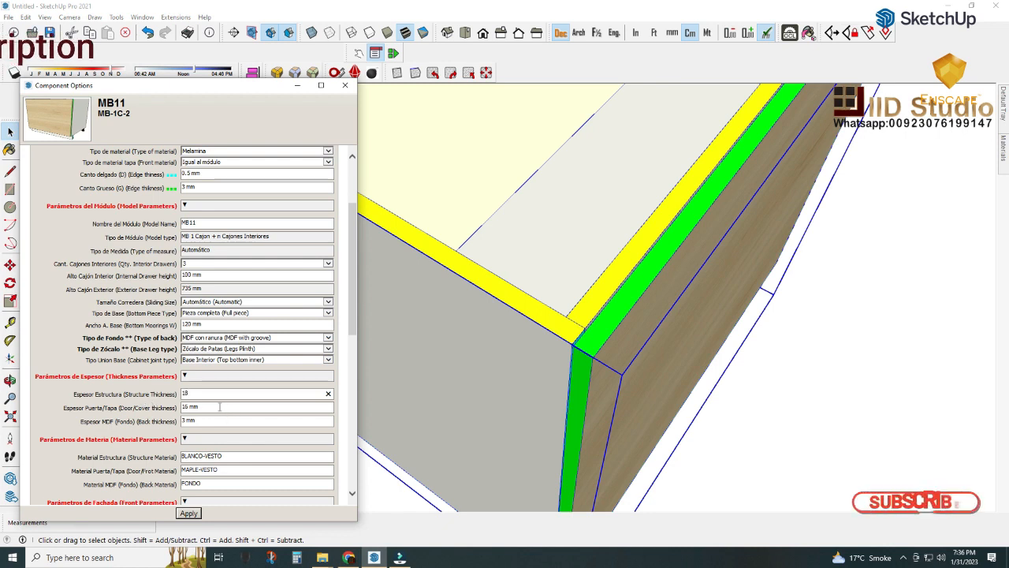
type("18")
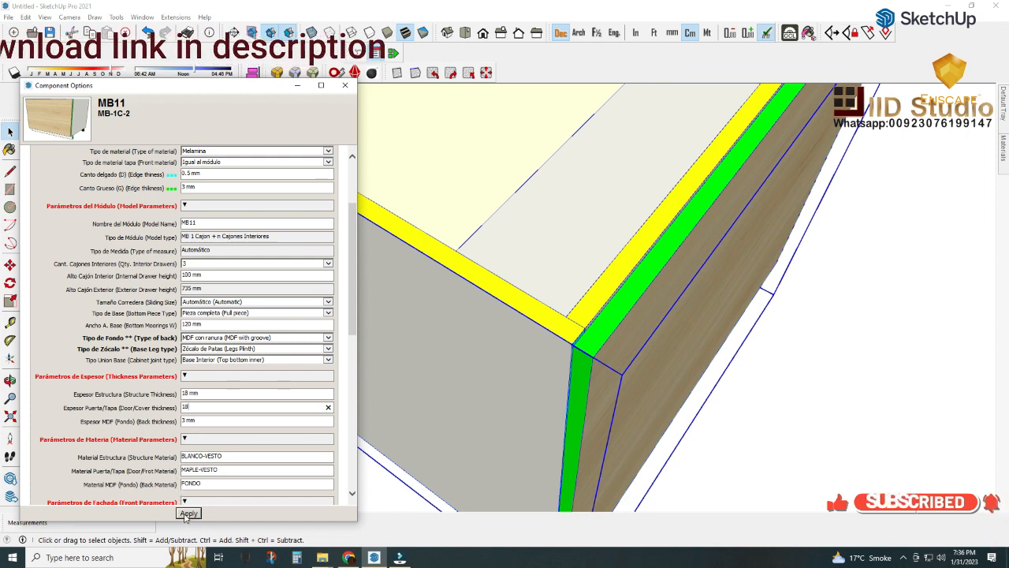
left_click(187, 514)
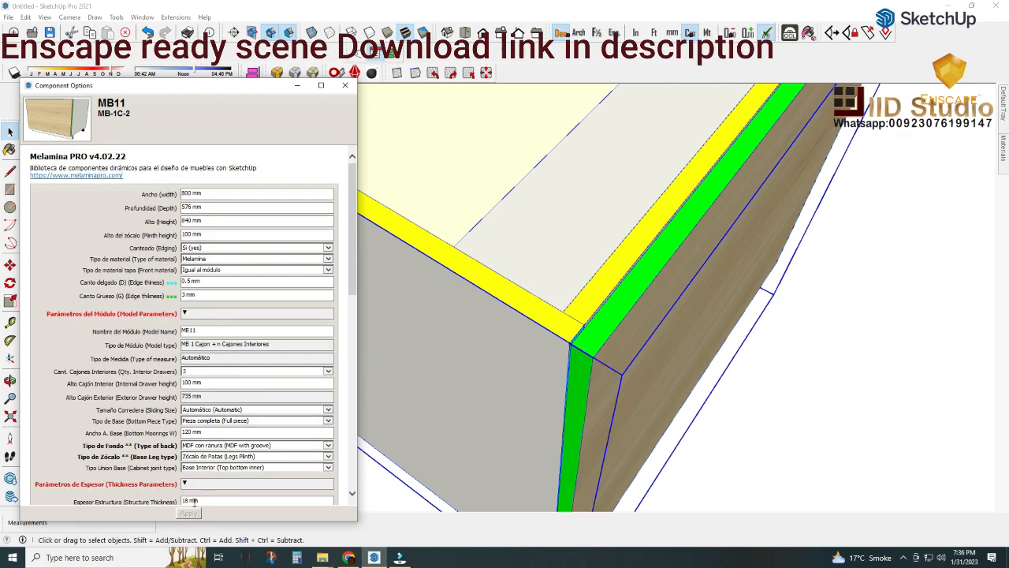
- Pin the Materials tray open, collapse its Styles and Scenes sections and expand the Materials section
scroll(220, 419, "down", 3)
scroll(220, 420, "down", 2)
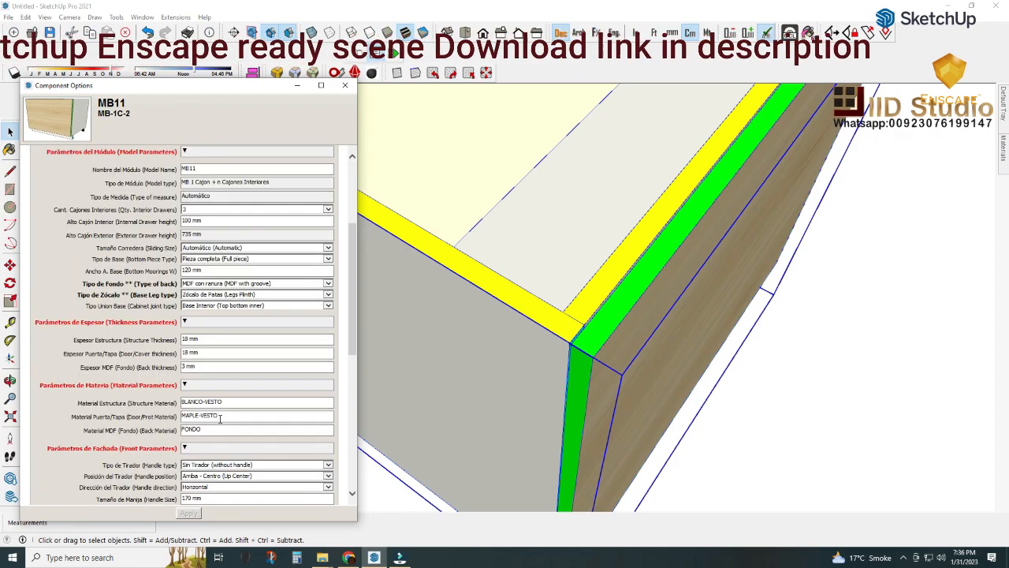
scroll(517, 319, "down", 1)
scroll(516, 319, "down", 6)
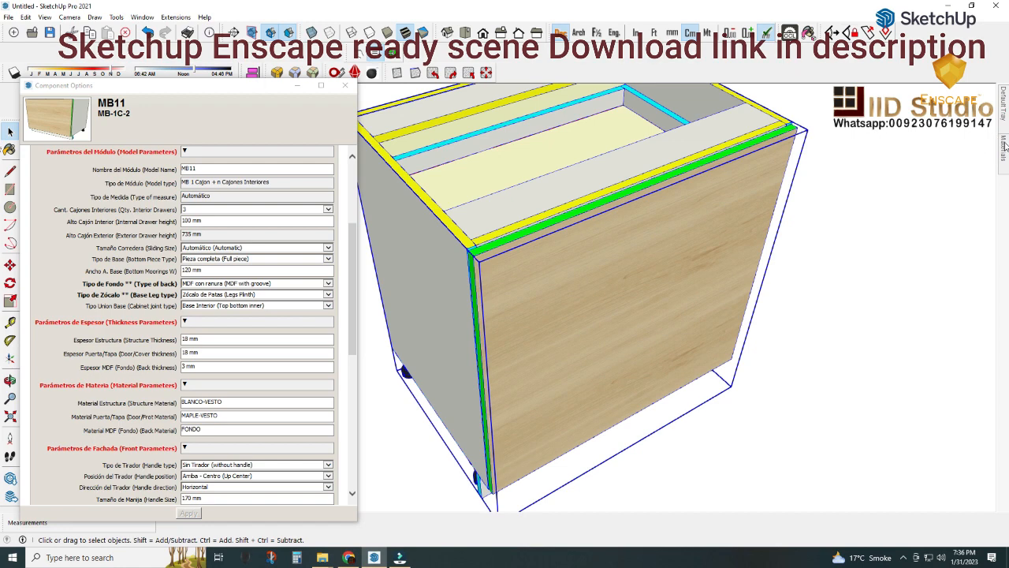
mouse_move(1005, 145)
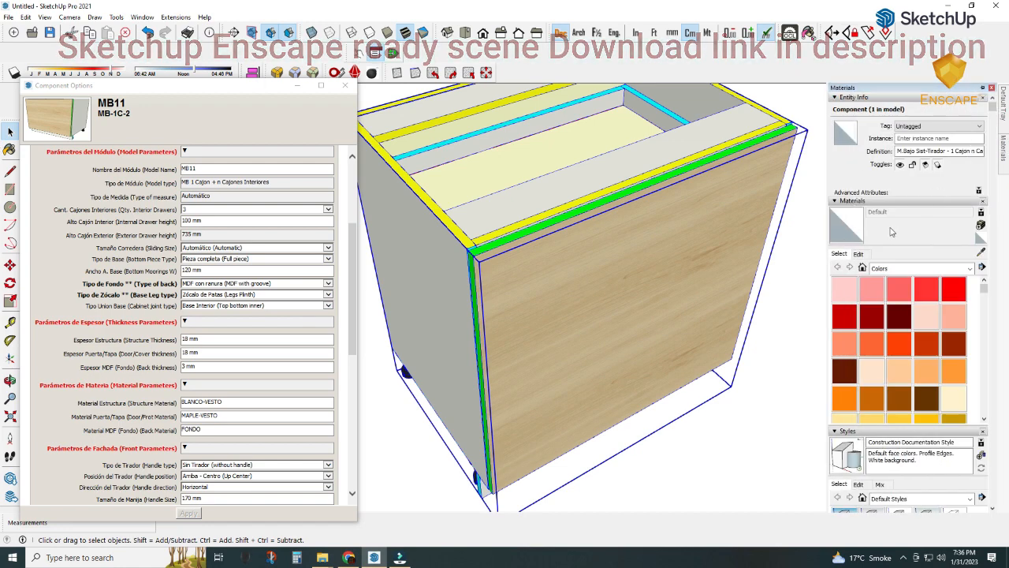
left_click(835, 201)
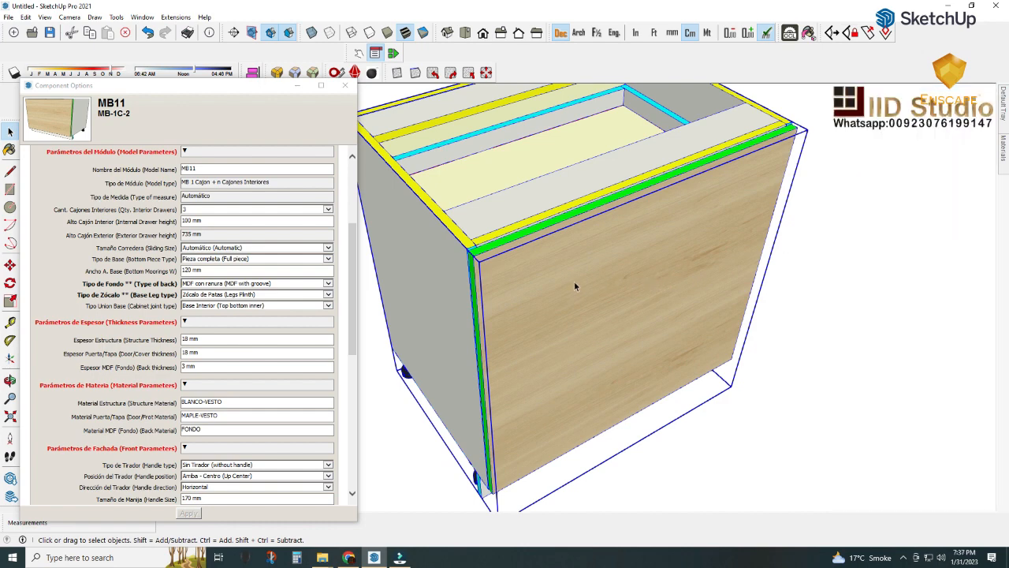
mouse_move(1003, 152)
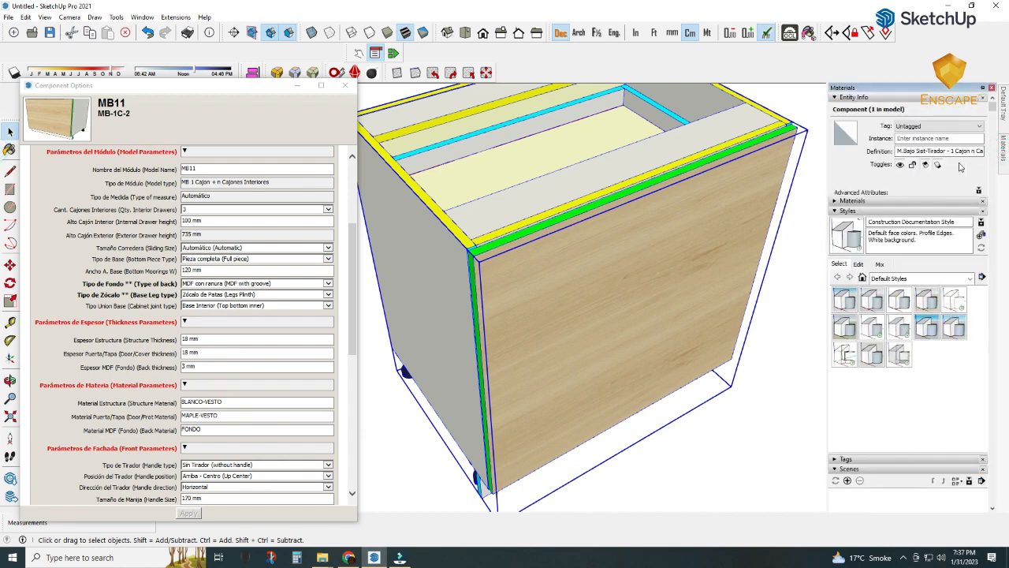
left_click(982, 88)
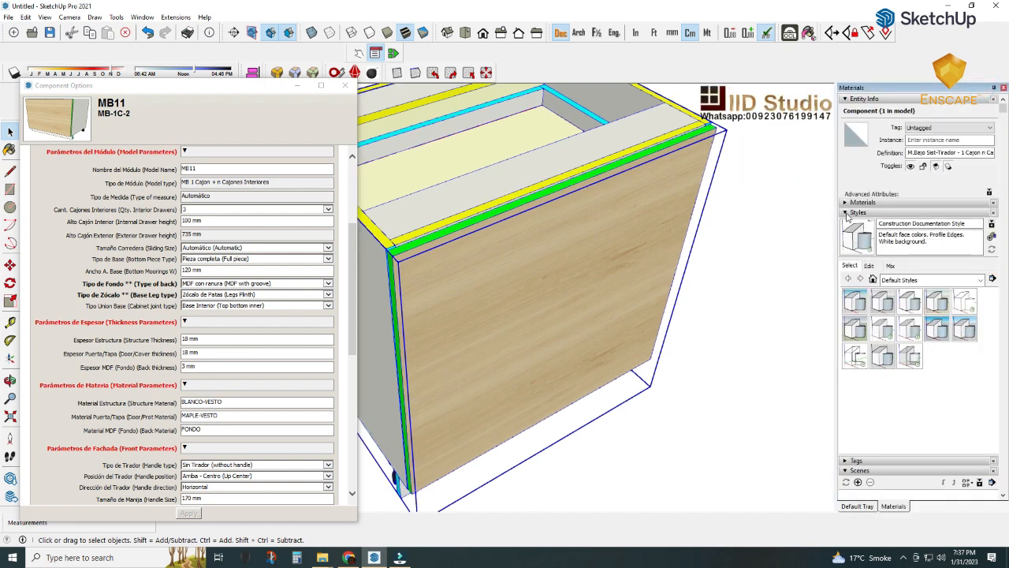
left_click(845, 213)
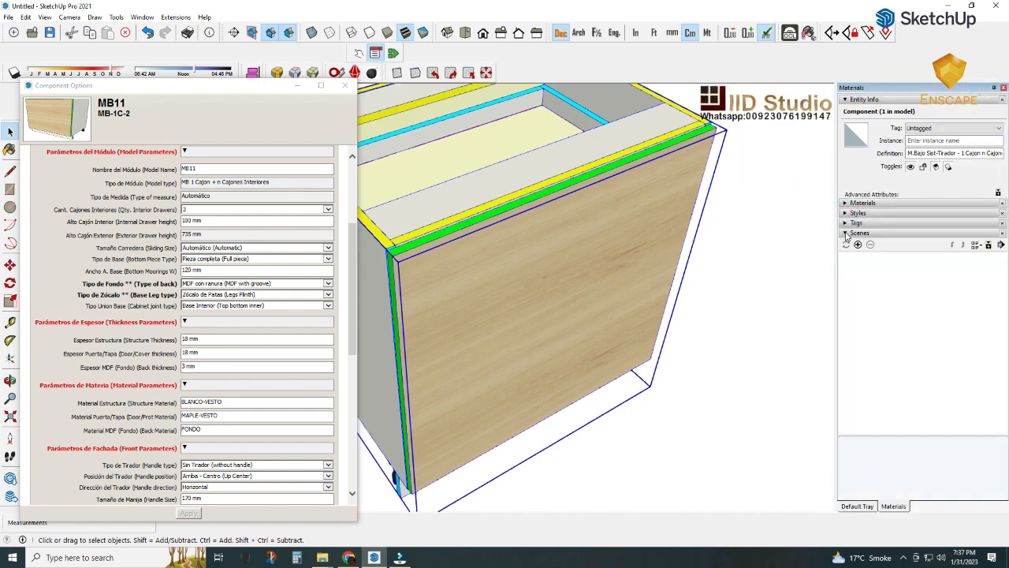
left_click(845, 234)
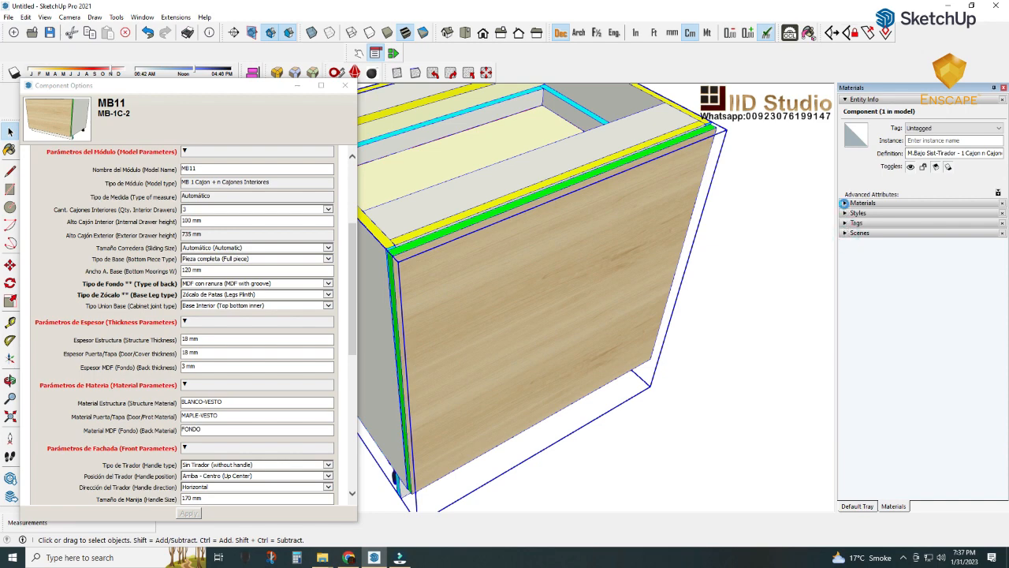
left_click(844, 203)
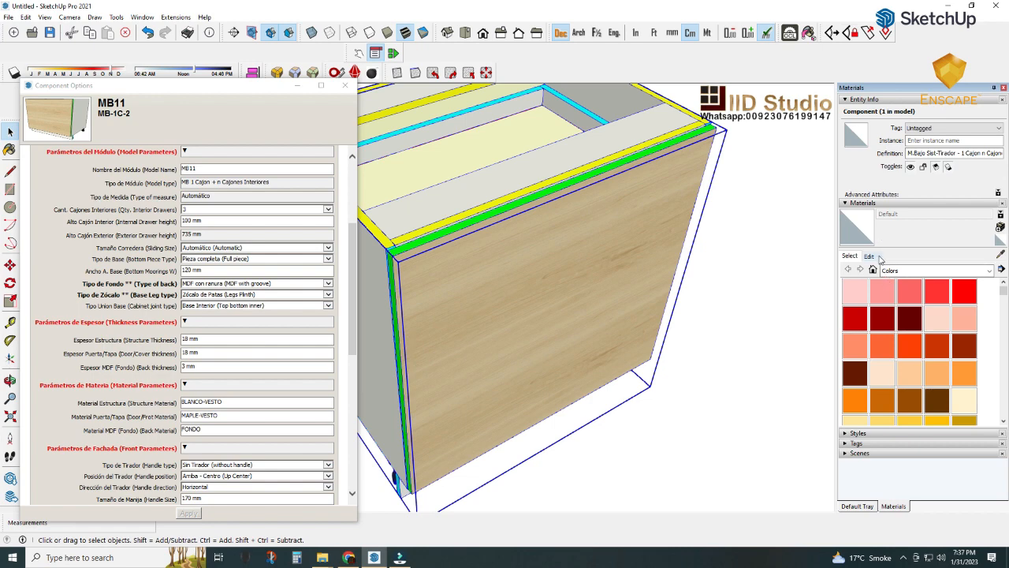
- Choose the CANELA-MASISA material from the 02_MASISA collection and paint the cabinet component with it
left_click(899, 271)
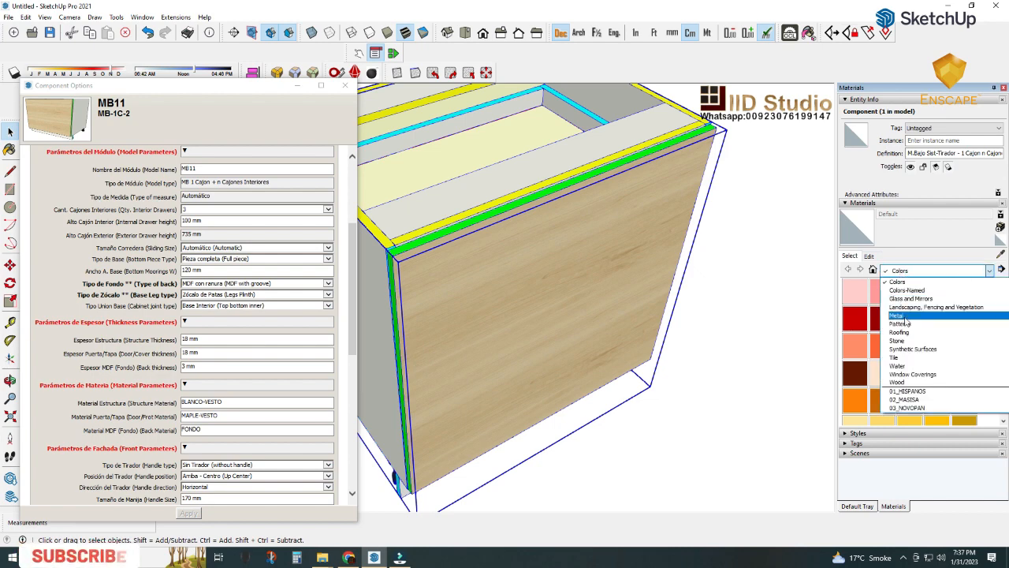
left_click(903, 399)
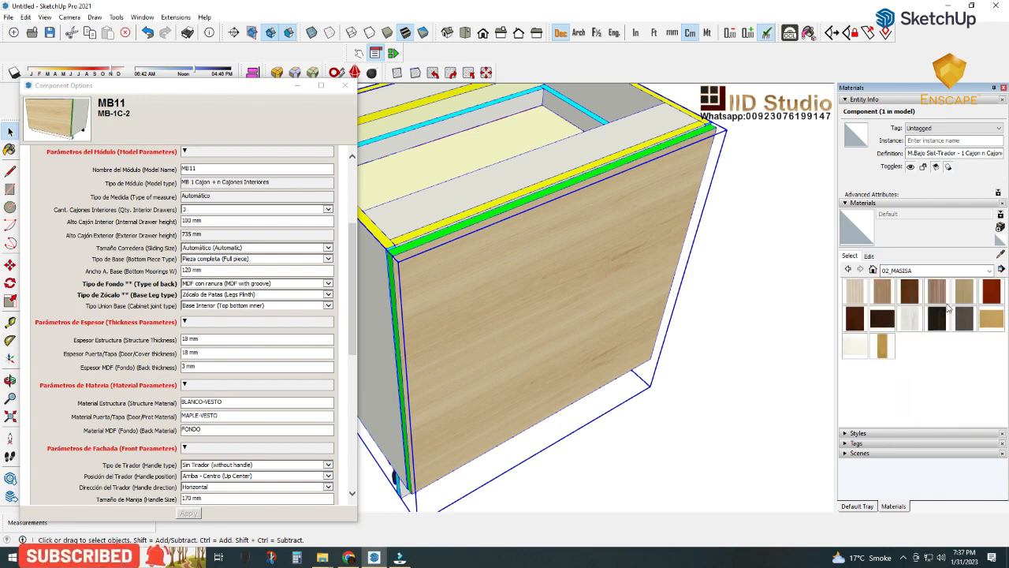
left_click(936, 292)
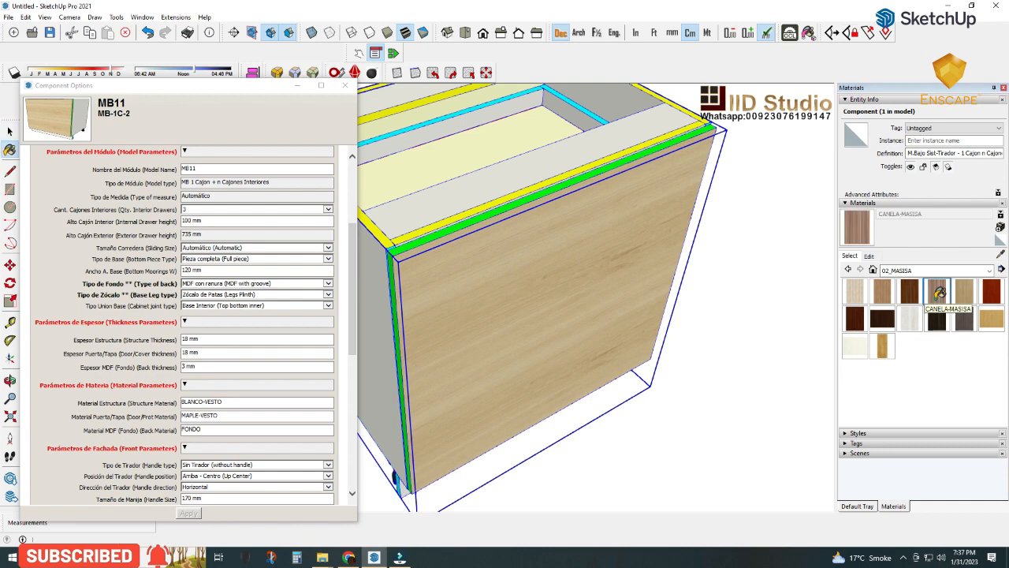
left_click(920, 213)
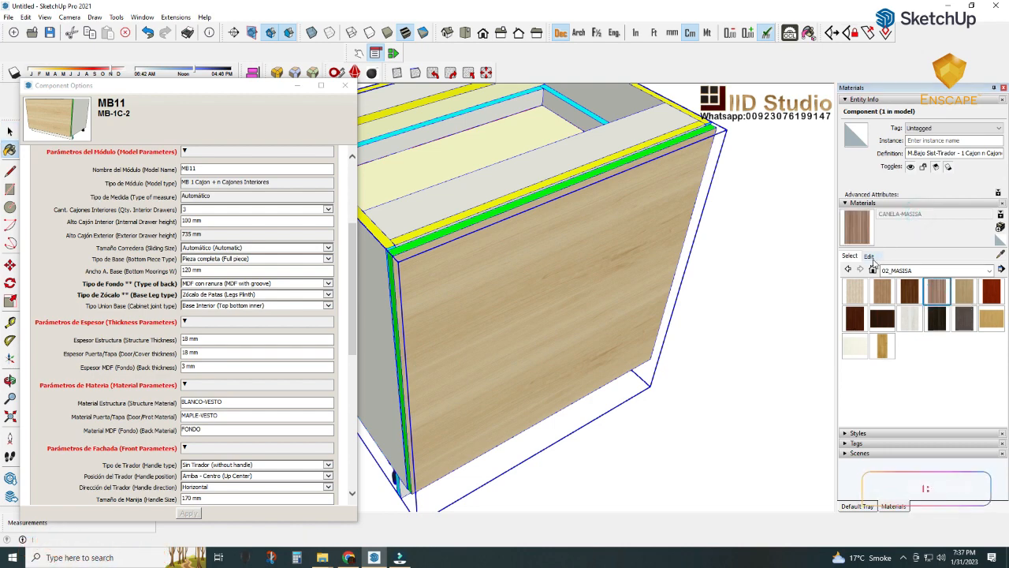
left_click(869, 256)
left_click(850, 256)
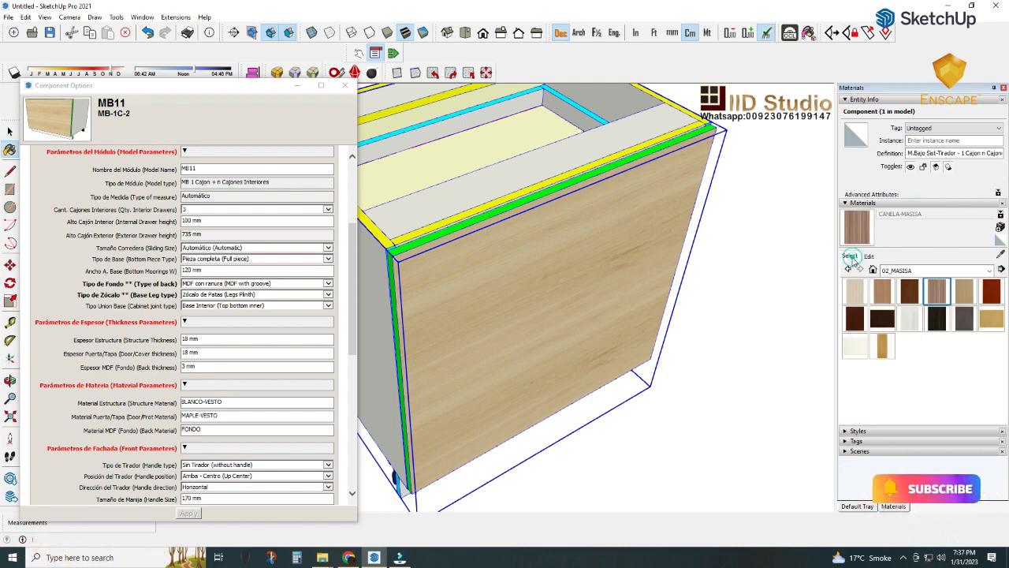
left_click(642, 217)
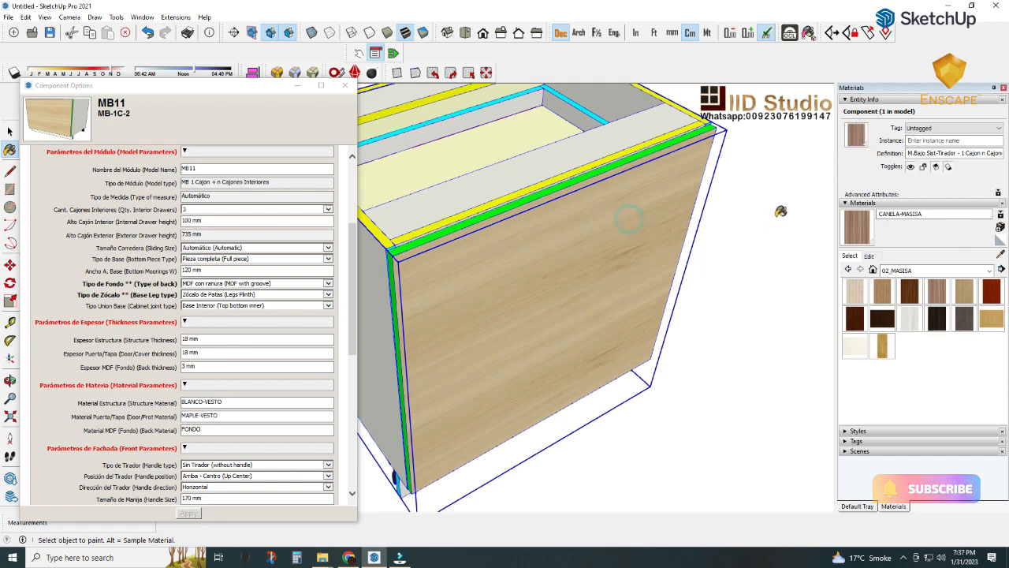
- Copy the material name CANELA-MASISA into the cabinet's door/front material parameter and apply the change
left_click(927, 213)
key("ctrl+c")
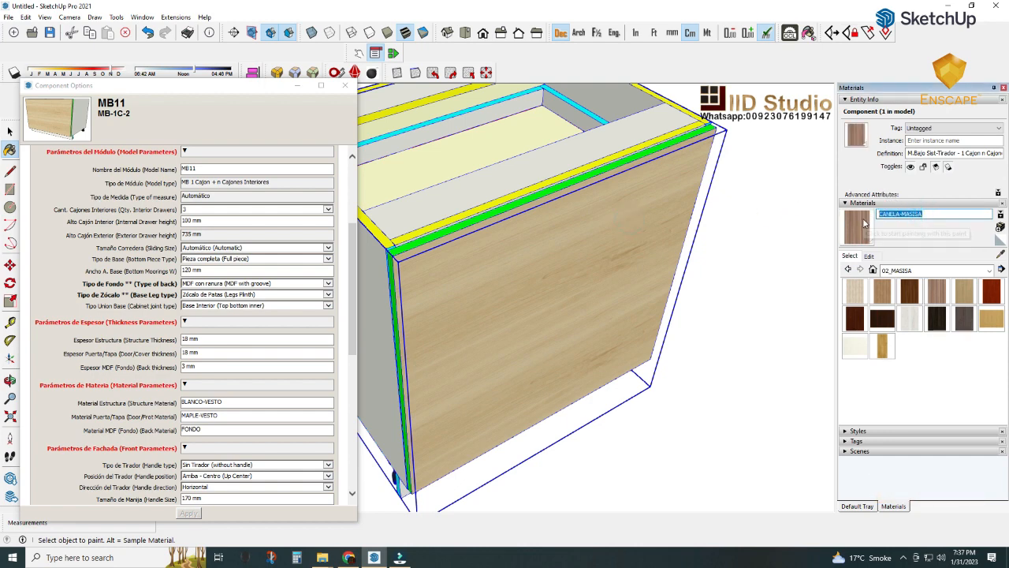
triple_click(220, 415)
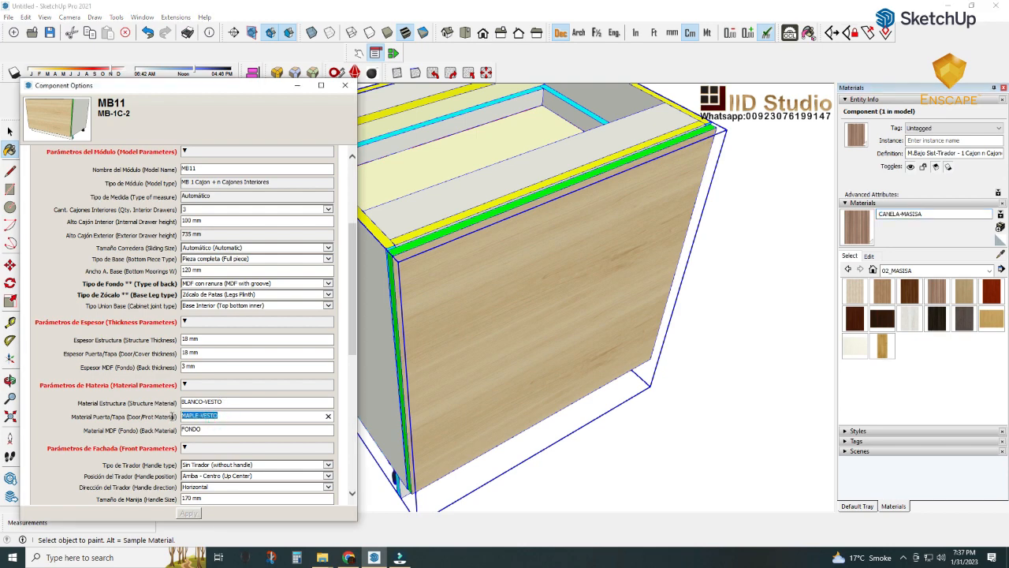
key("ctrl+v")
left_click(239, 433)
left_click(189, 514)
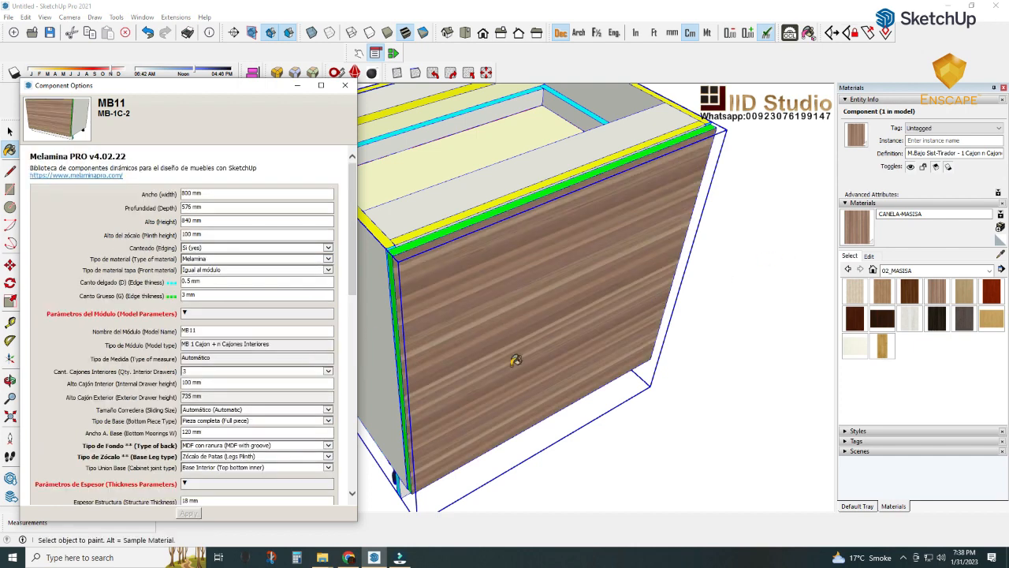
- Undo the last attribute change that gave the cabinet front the CANELA-MASISA material
middle_click_drag(514, 359, 512, 286)
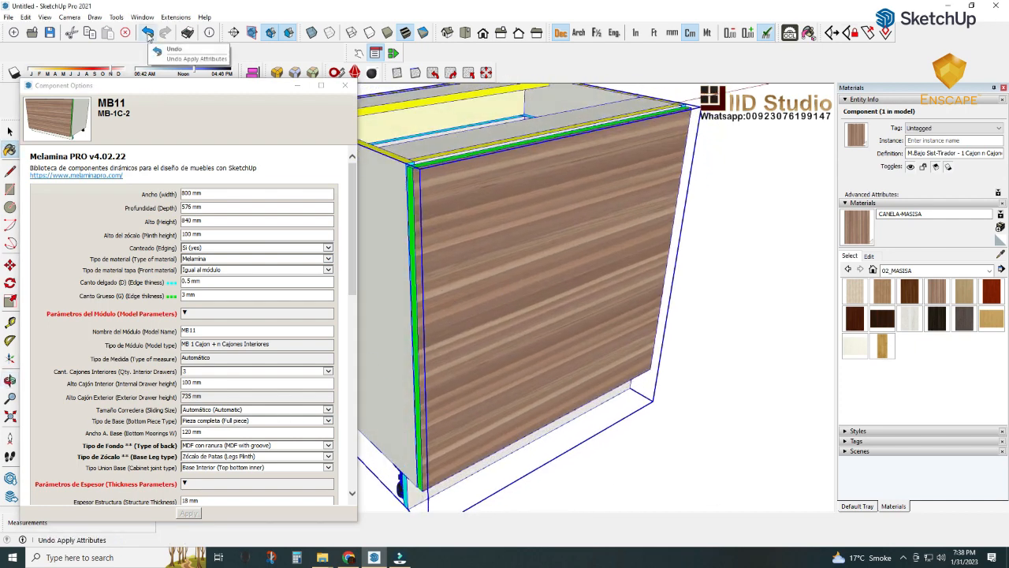
left_click(148, 33)
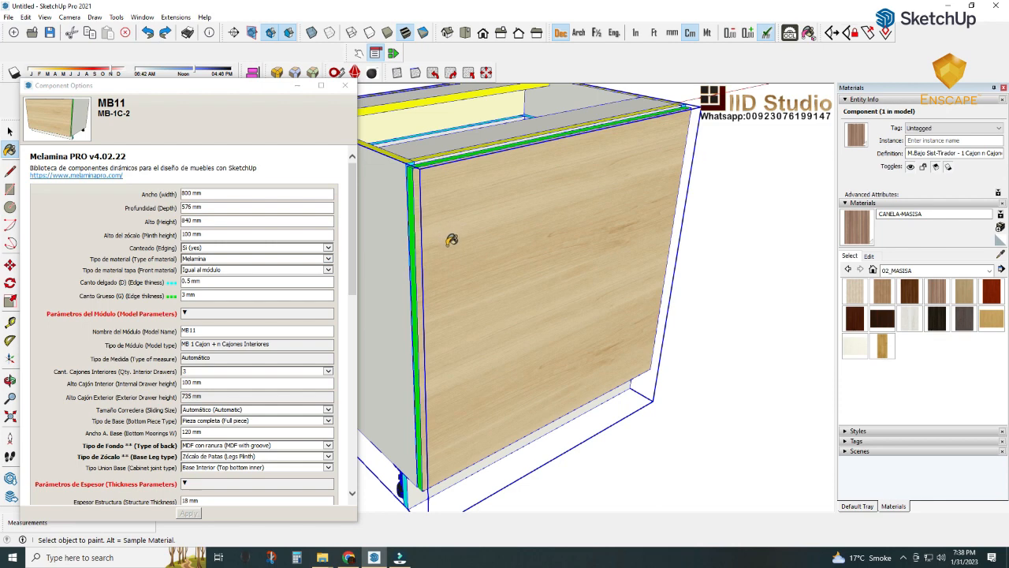
middle_click_drag(451, 240, 459, 276)
- Set the cabinet's handle type to Perfil Superior (Profile at top) and apply it
scroll(244, 324, "down", 3)
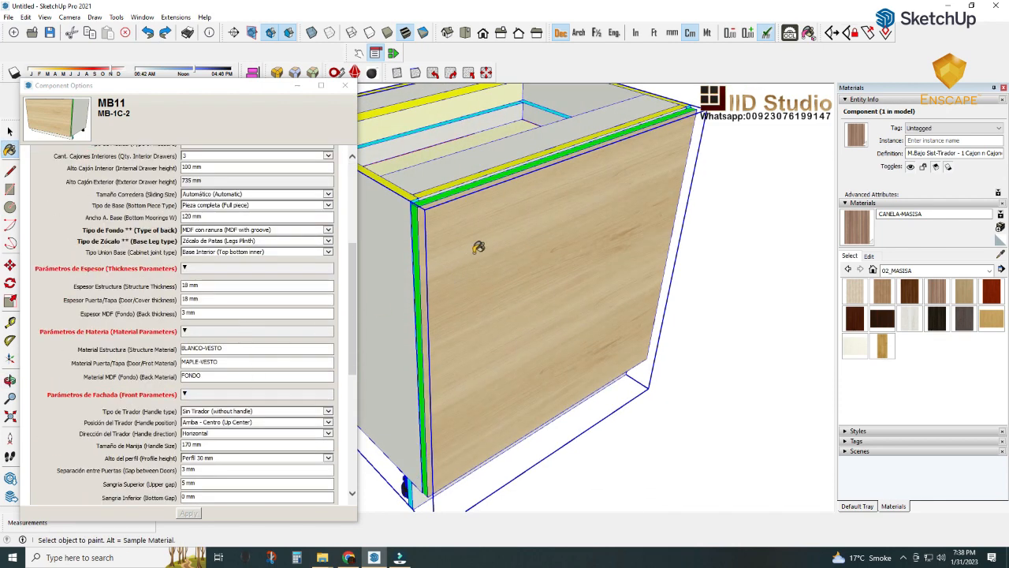
middle_click_drag(478, 246, 487, 286)
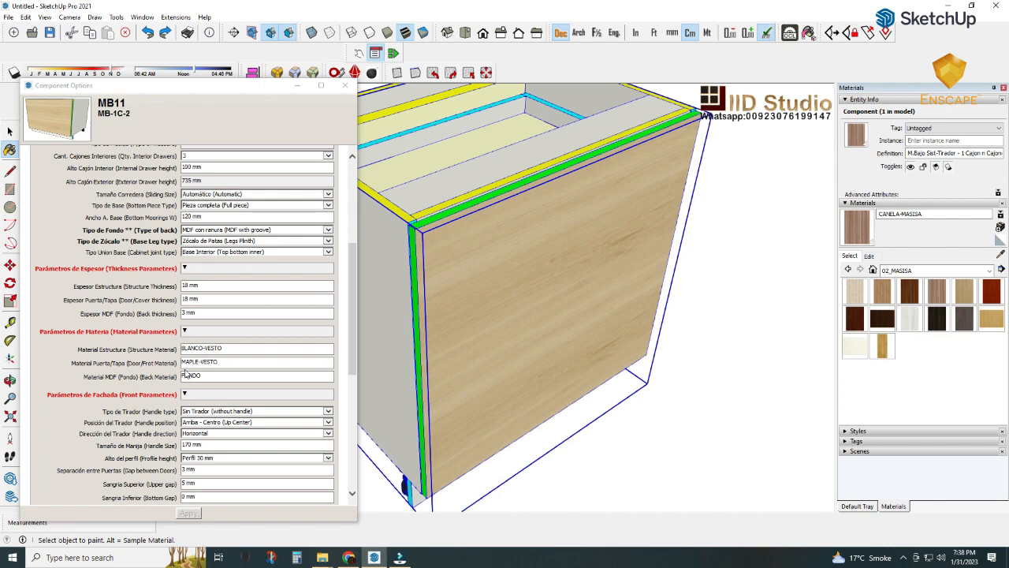
left_click(323, 411)
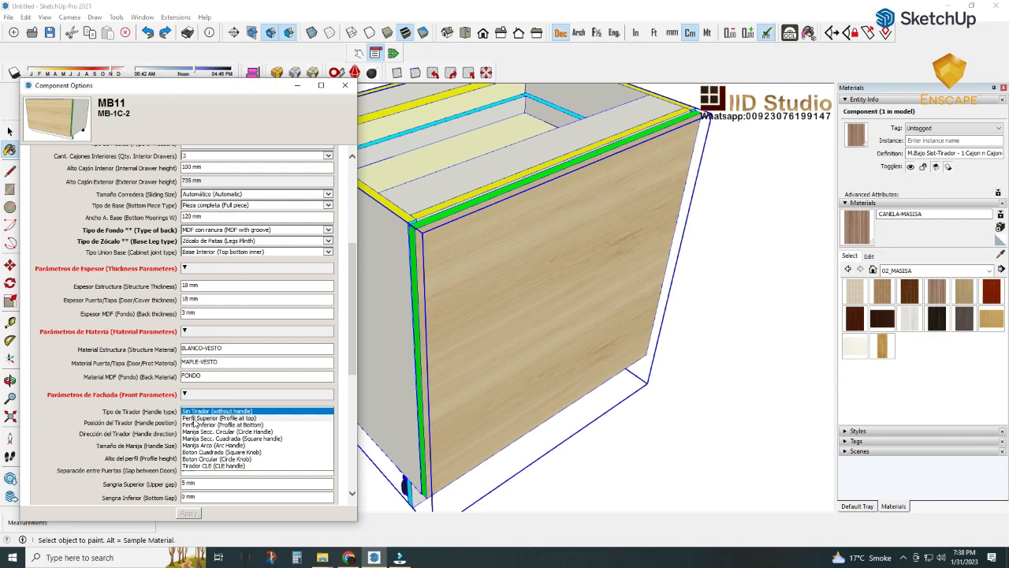
left_click(229, 419)
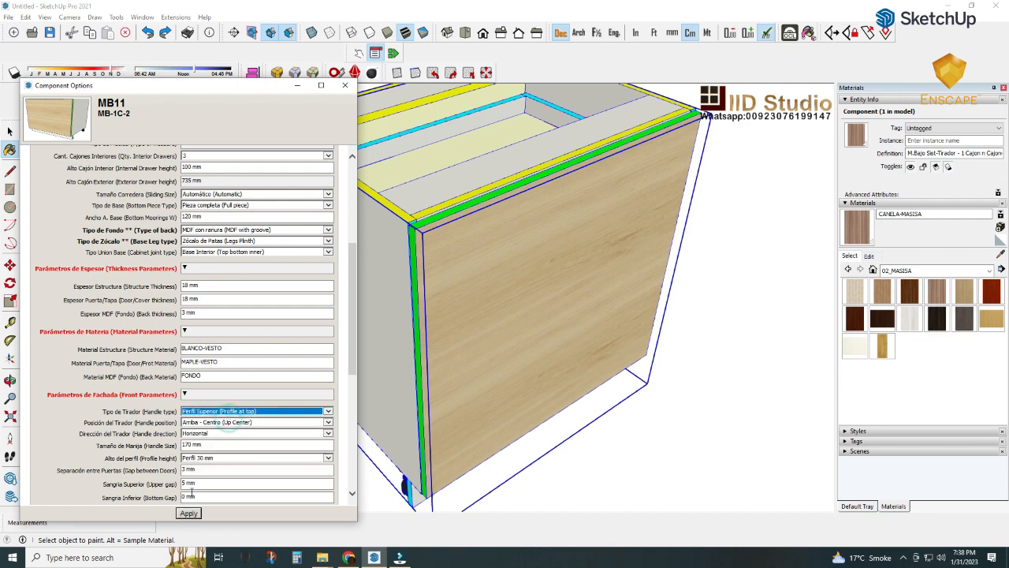
left_click(188, 513)
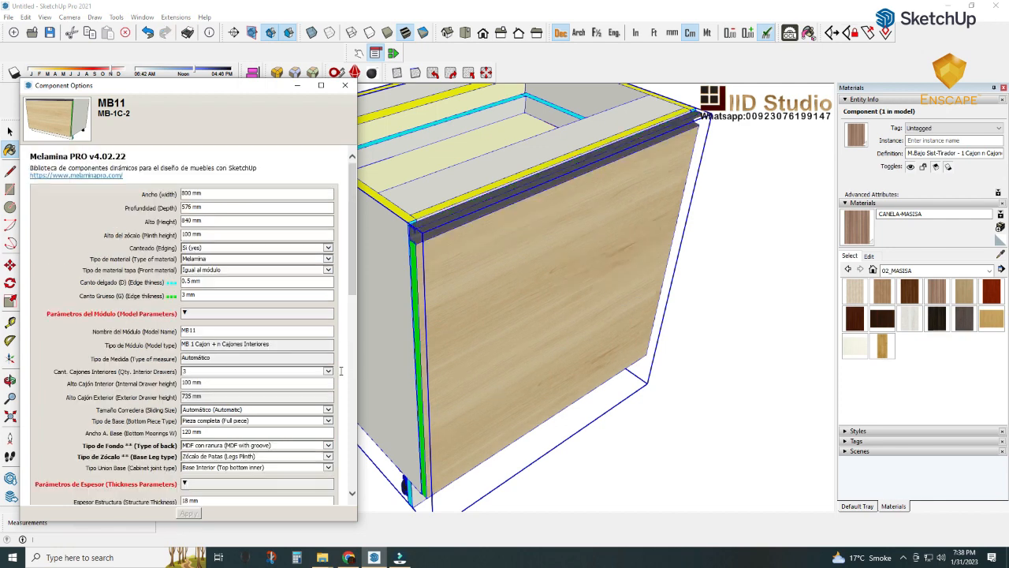
- Examine the top profile handle up close, set its profile height to Perfil 35 mm and apply the change
scroll(456, 147, "up", 6)
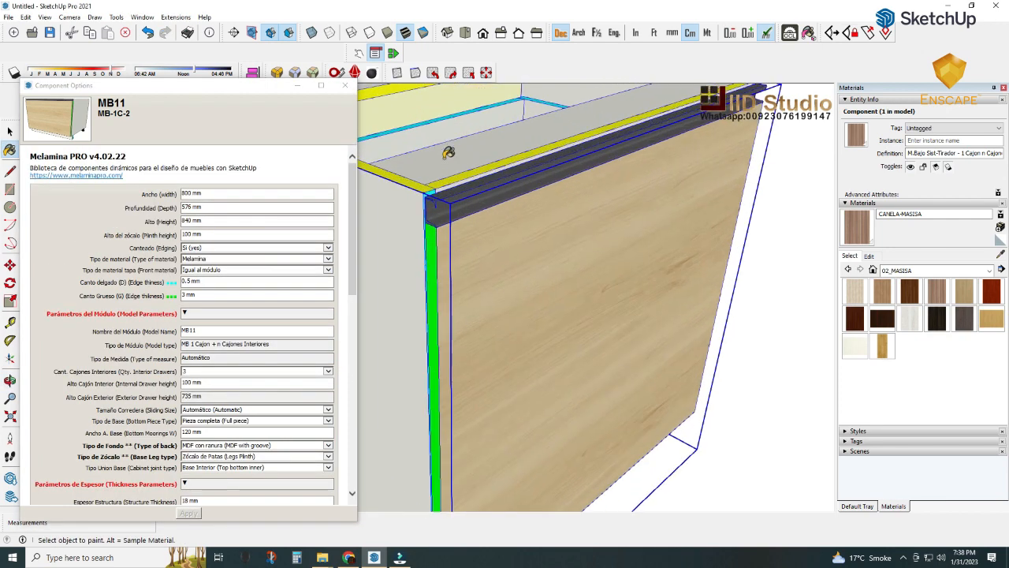
key("b")
scroll(473, 248, "down", 5)
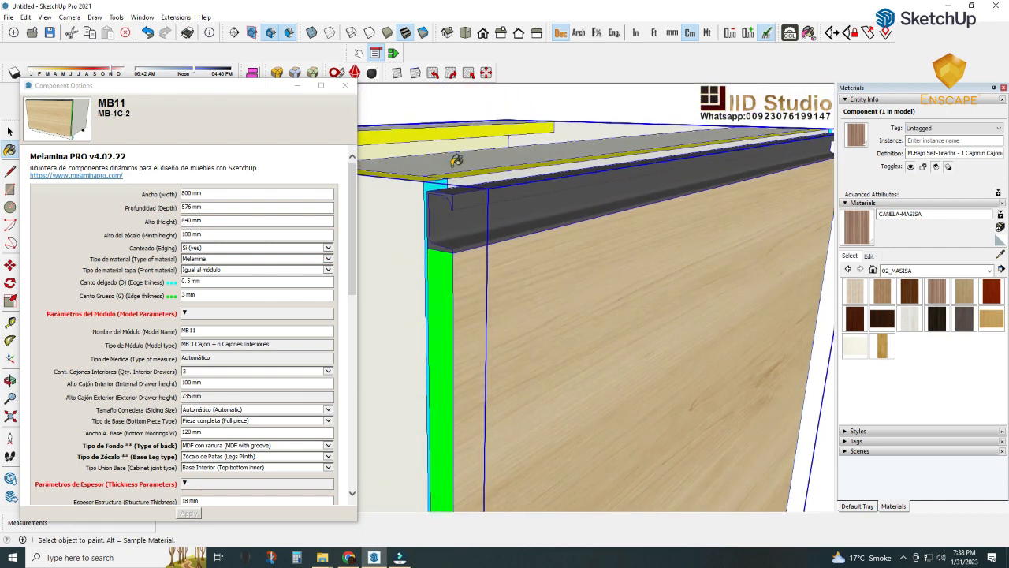
middle_click_drag(476, 251, 472, 262)
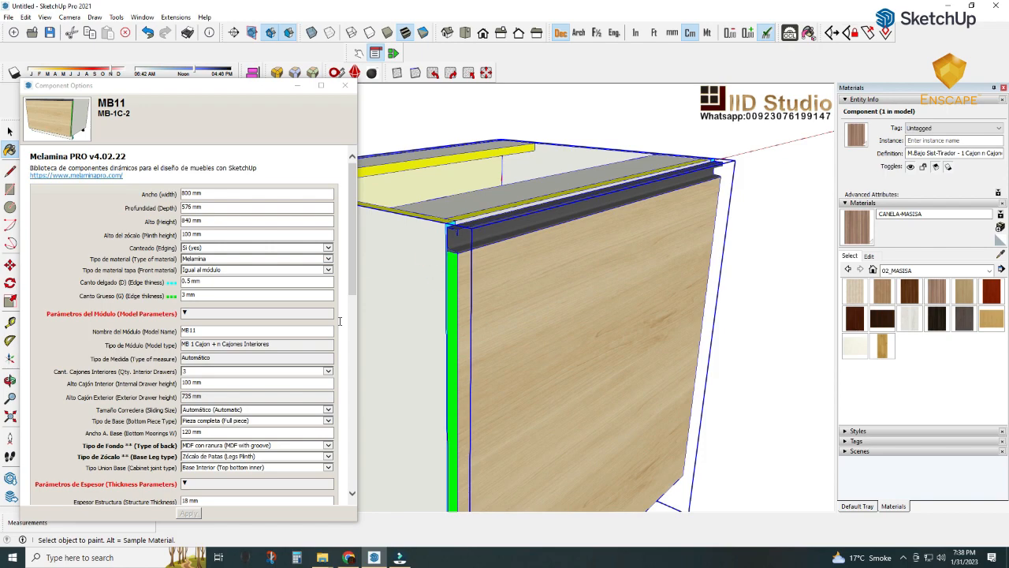
left_click_drag(353, 272, 353, 375)
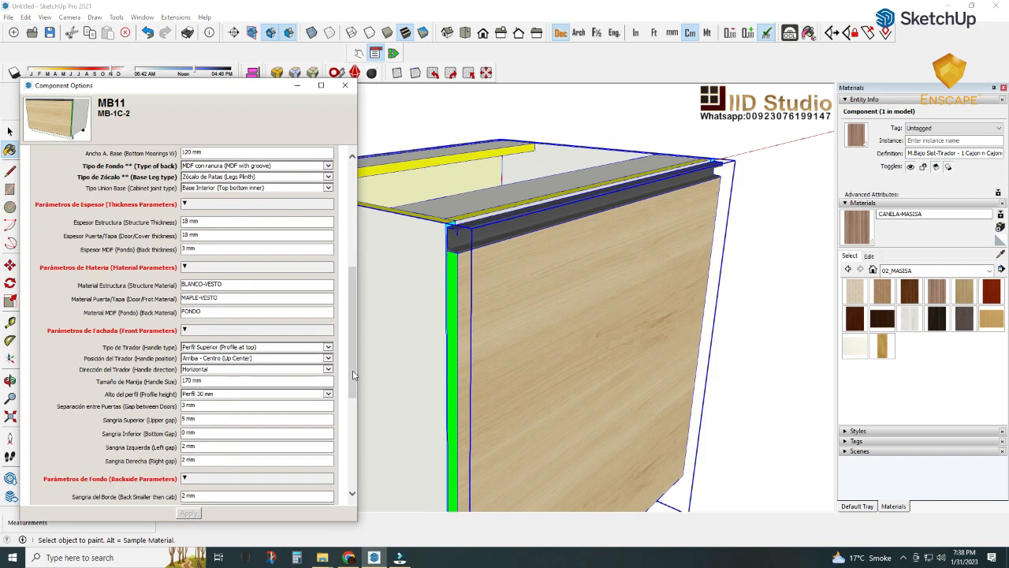
left_click(328, 394)
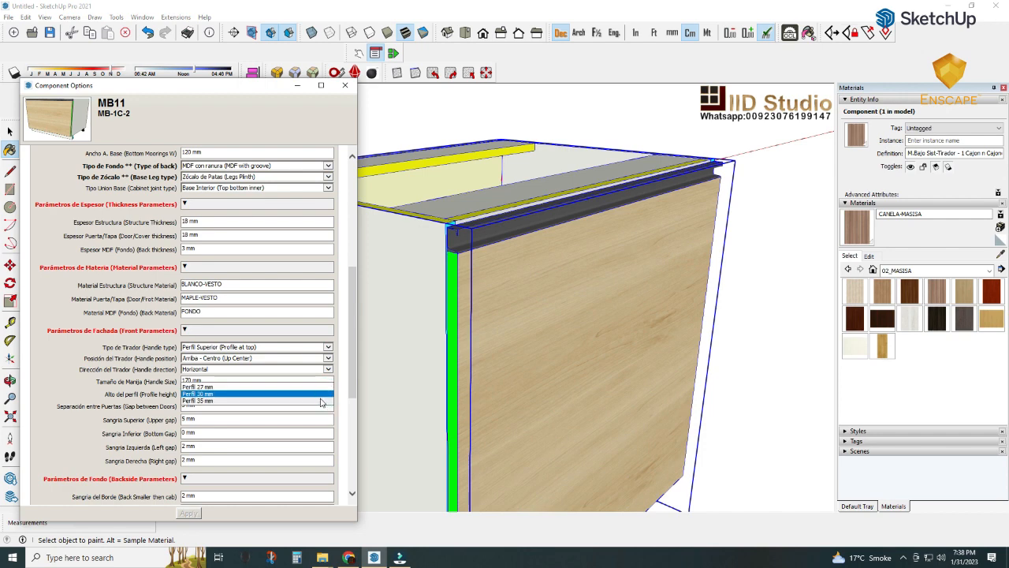
left_click(211, 402)
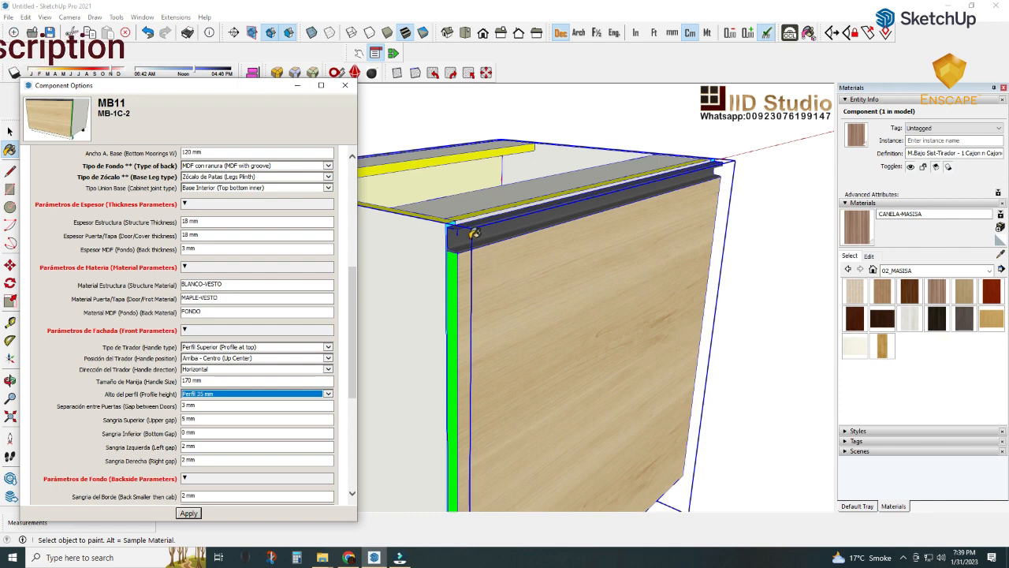
left_click(192, 514)
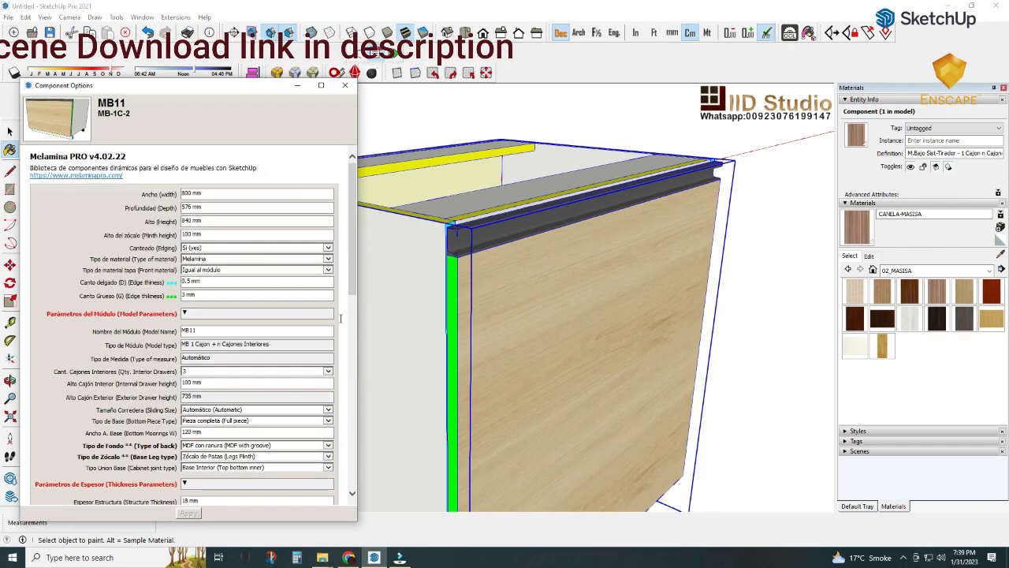
- Switch the cabinet's handle type to Perfil Inferior (Profile at Bottom) and apply it
left_click_drag(352, 286, 350, 410)
middle_click_drag(568, 221, 481, 308)
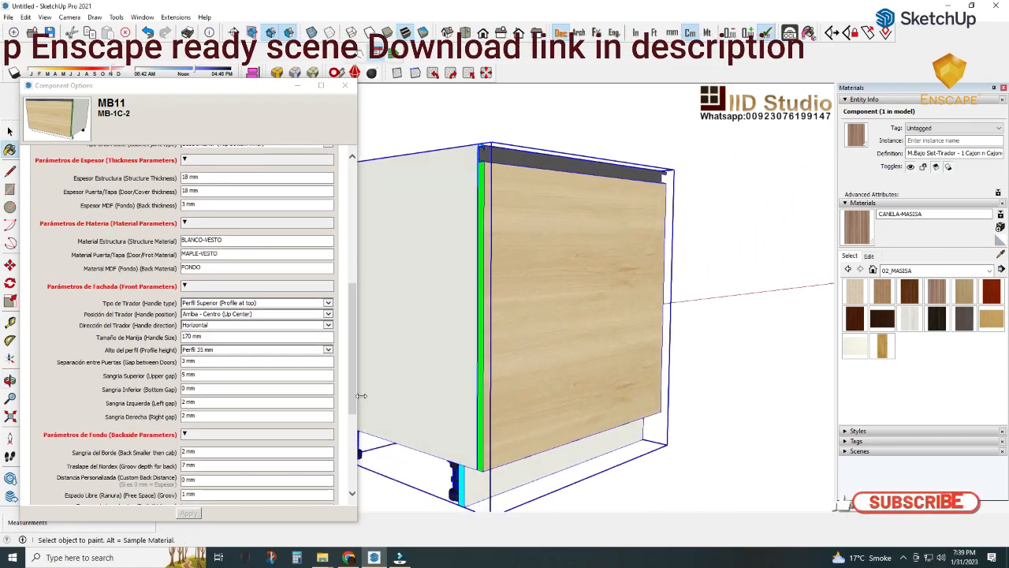
left_click(328, 303)
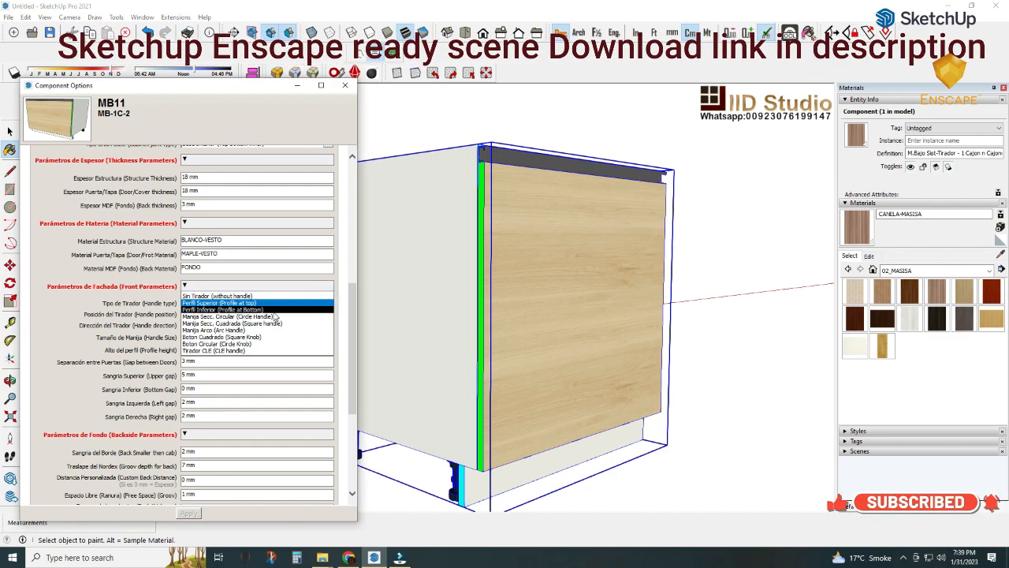
left_click(272, 309)
left_click(189, 513)
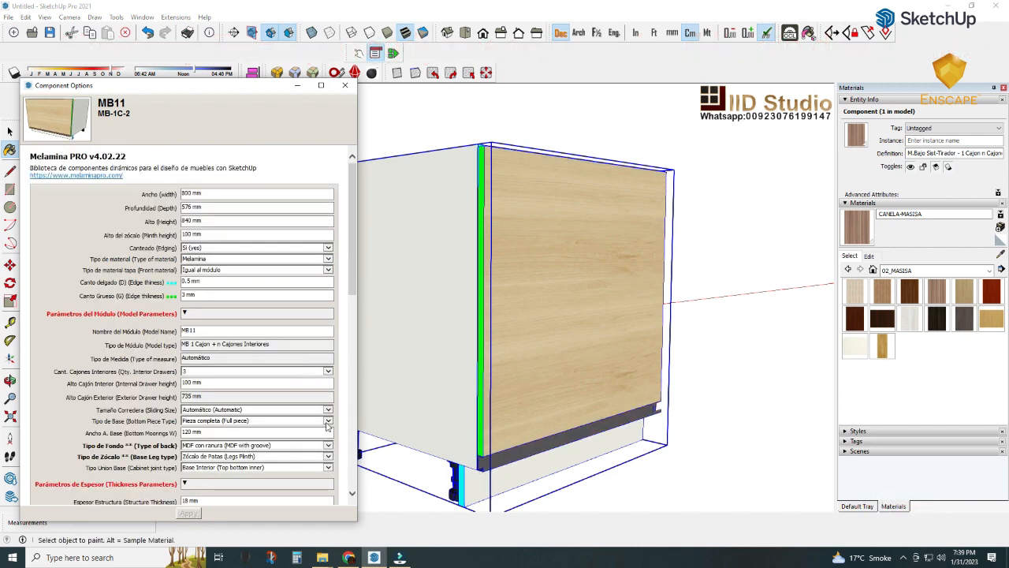
- Change the handle type to Manija Secc. Circular (Circle Handle) and apply it to the cabinet front
scroll(284, 420, "down", 5)
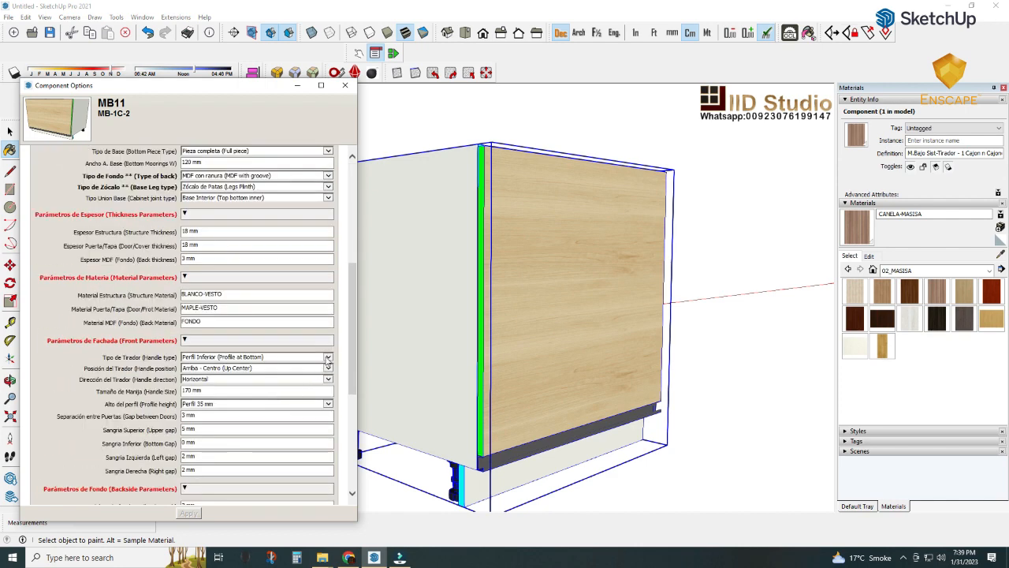
left_click(328, 358)
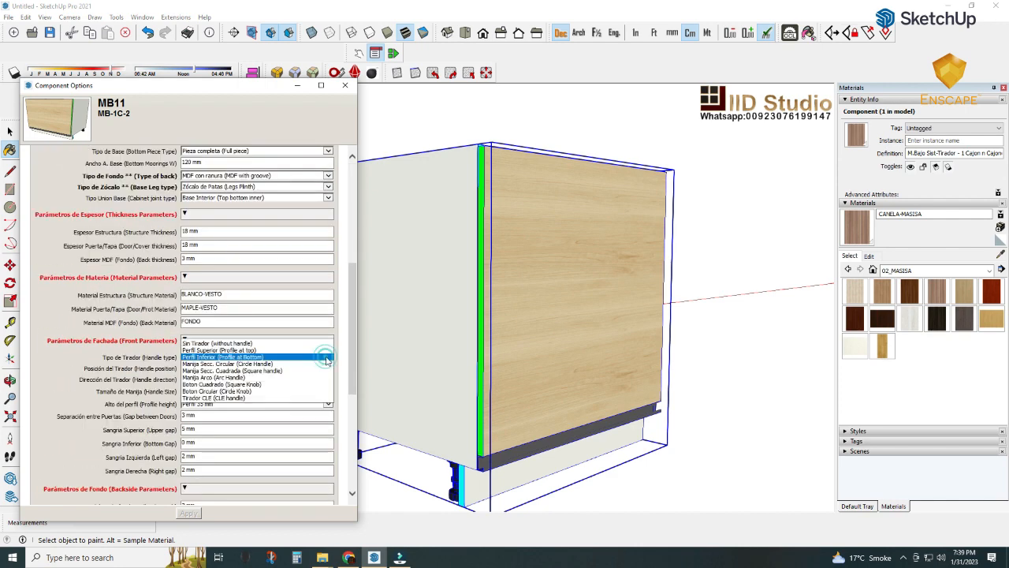
left_click(280, 363)
left_click(190, 513)
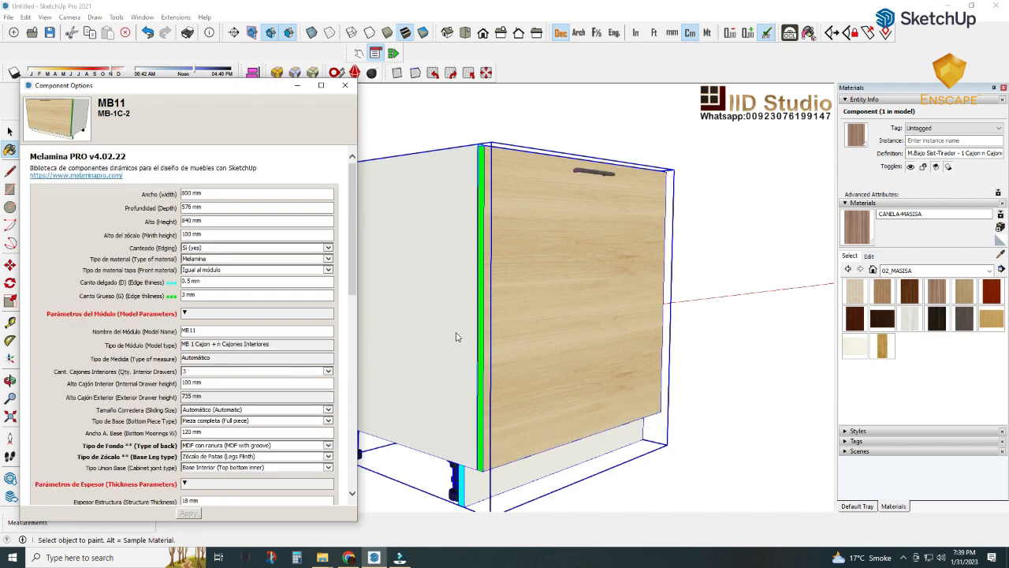
- Set the circular handle's size to 350 mm and apply the change
middle_click_drag(465, 286, 271, 400)
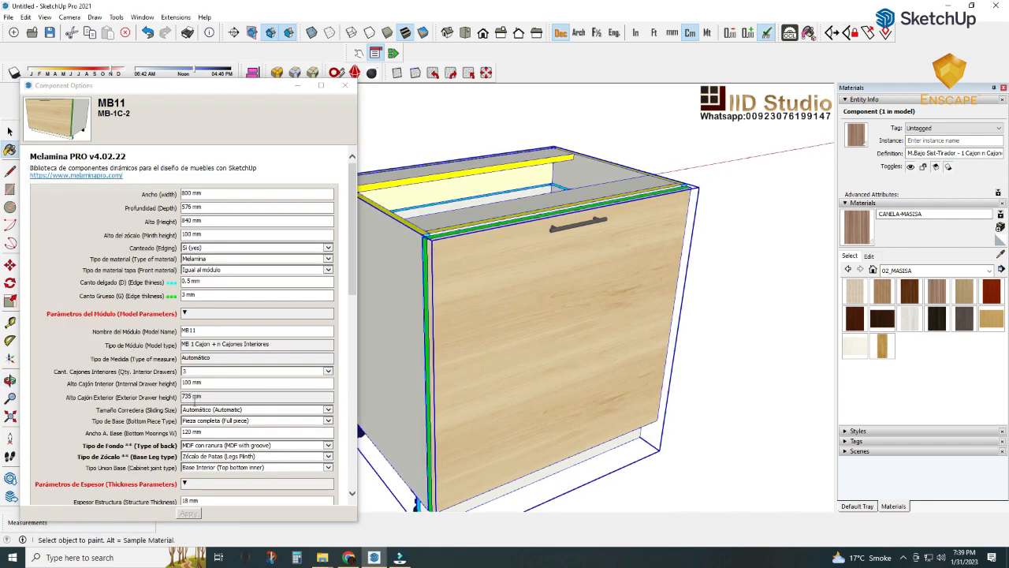
scroll(228, 419, "down", 3)
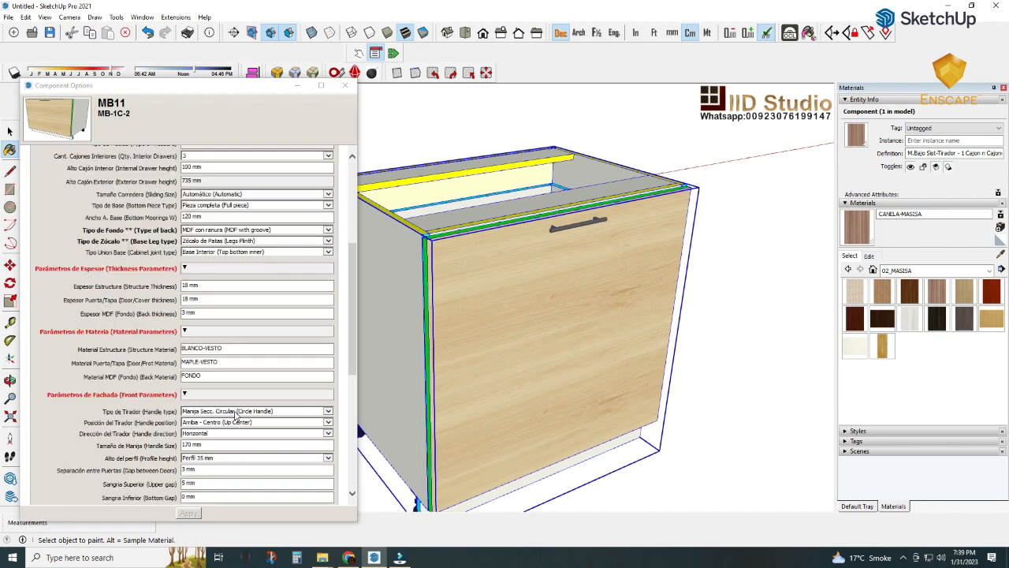
left_click(208, 444)
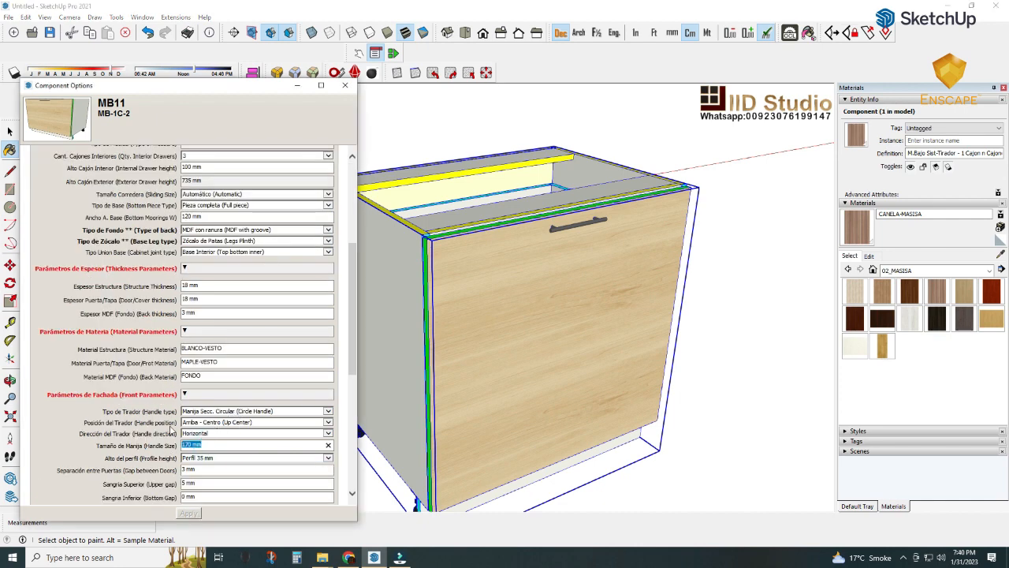
type("350")
left_click(189, 514)
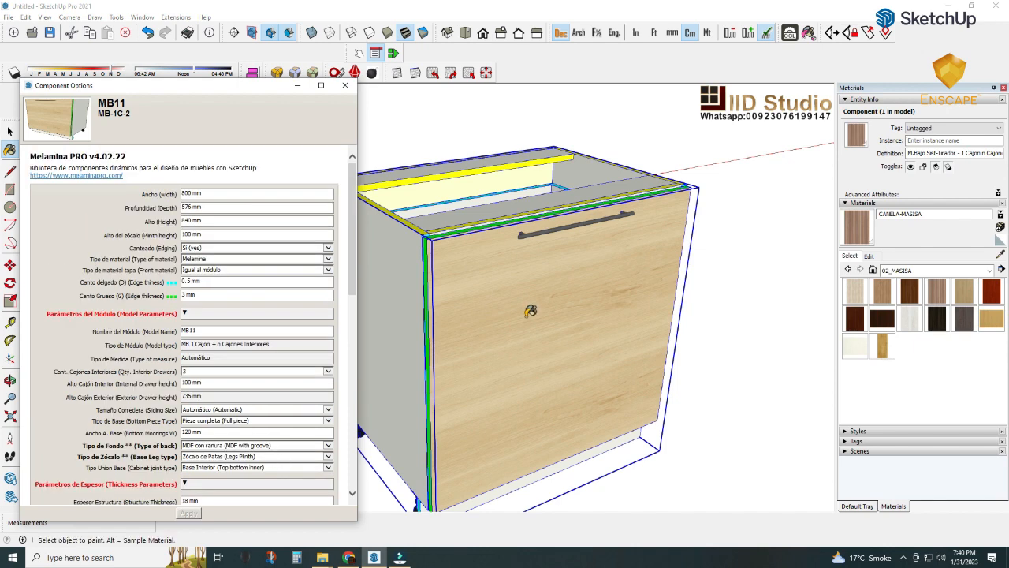
- Set the handle direction to Vertical and apply it to the cabinet front
scroll(234, 388, "down", 1)
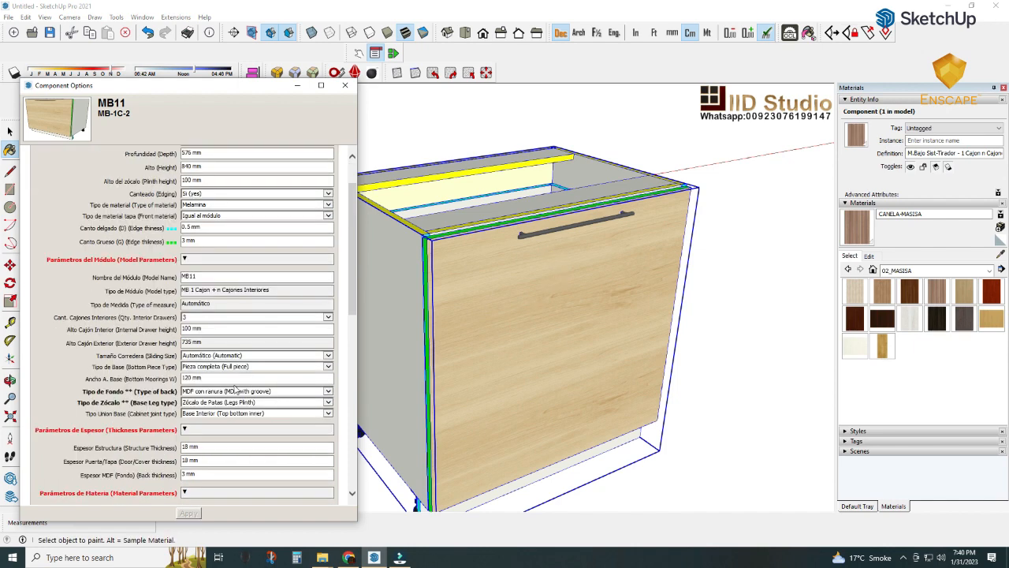
scroll(211, 418, "down", 2)
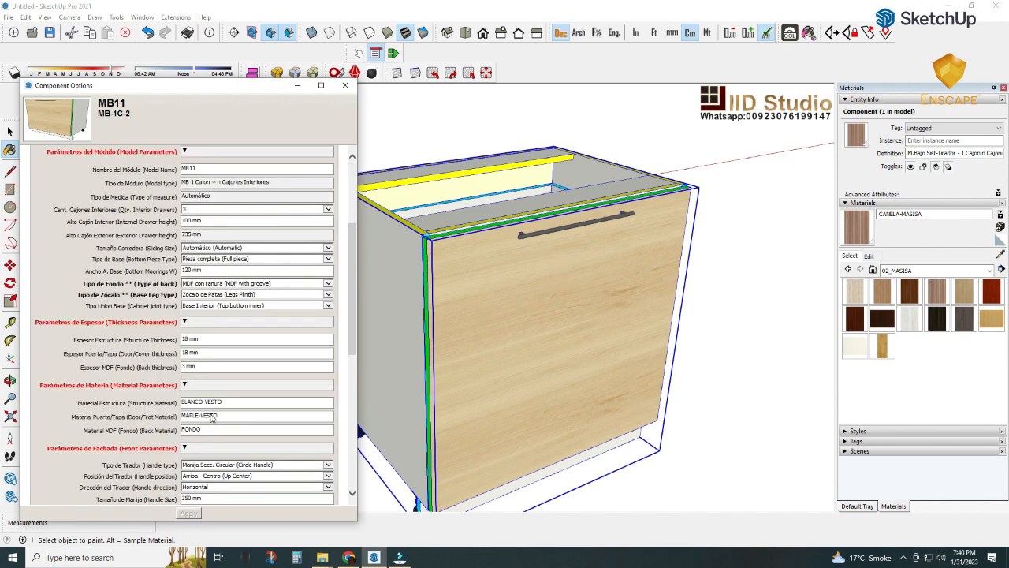
scroll(211, 419, "down", 2)
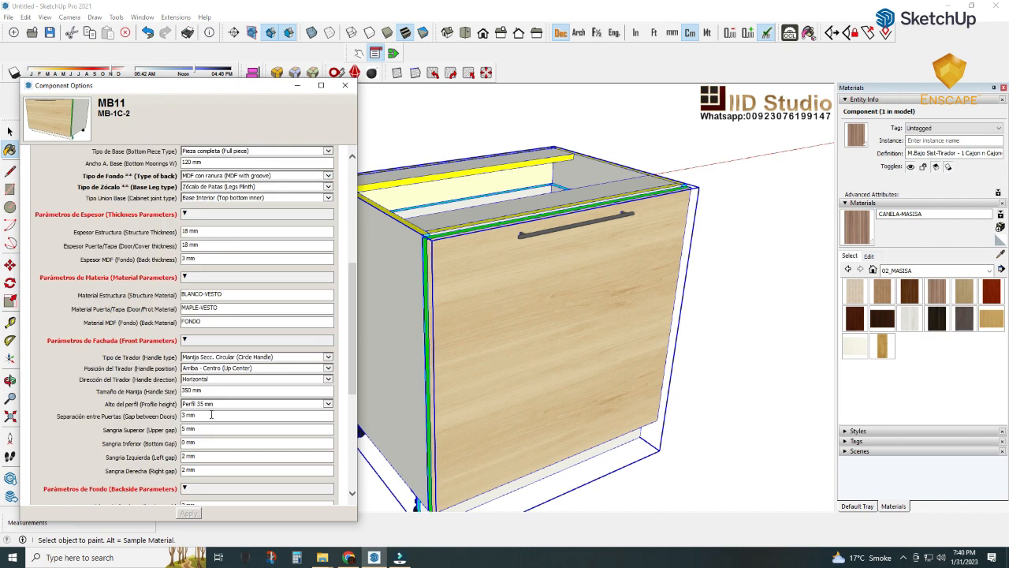
left_click(327, 381)
left_click(281, 376)
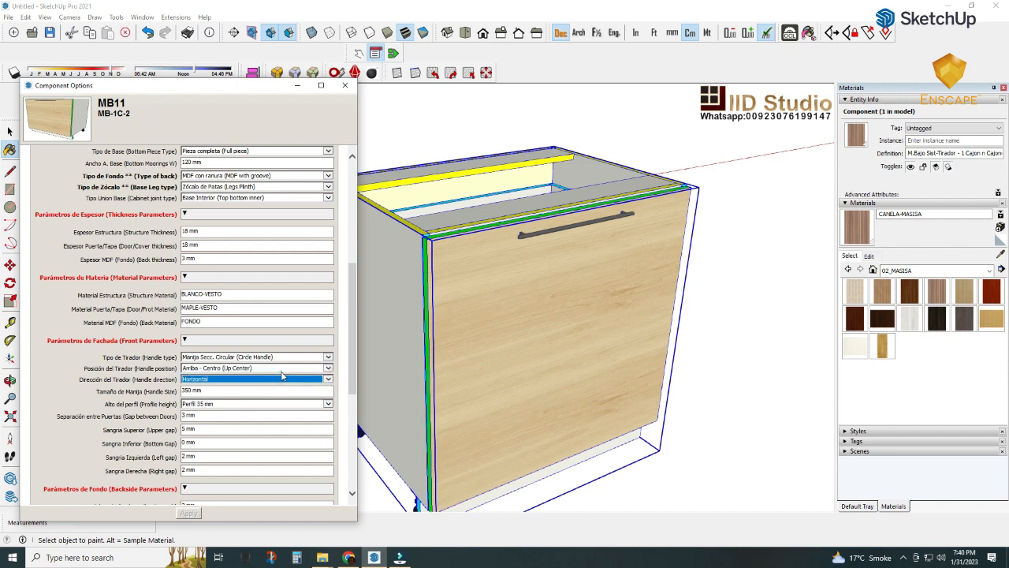
key("Down")
left_click(188, 513)
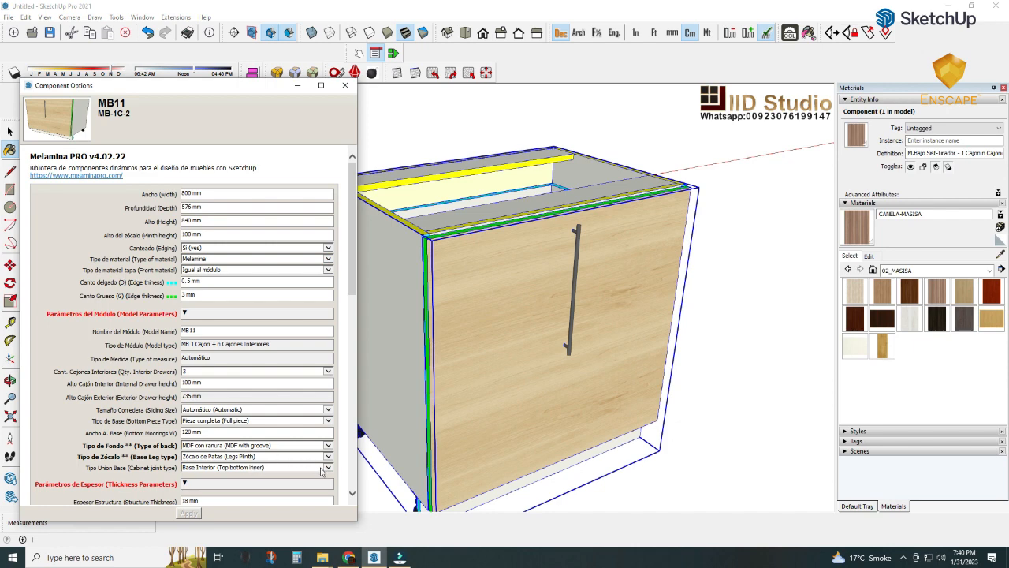
- Set the handle position to Arriba - Izquierda (Up Left) and apply it to the cabinet front
scroll(323, 463, "down", 4)
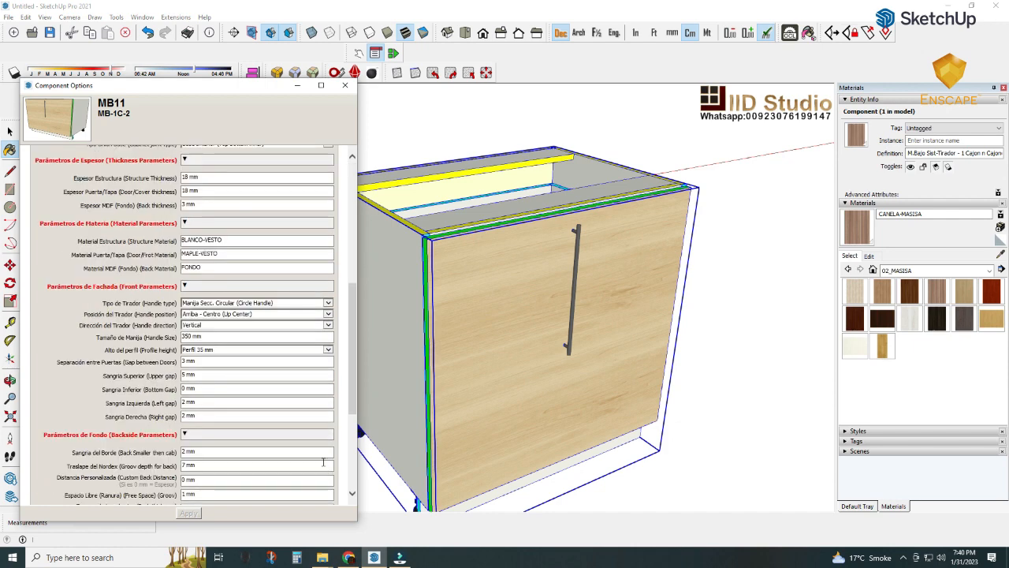
left_click(328, 314)
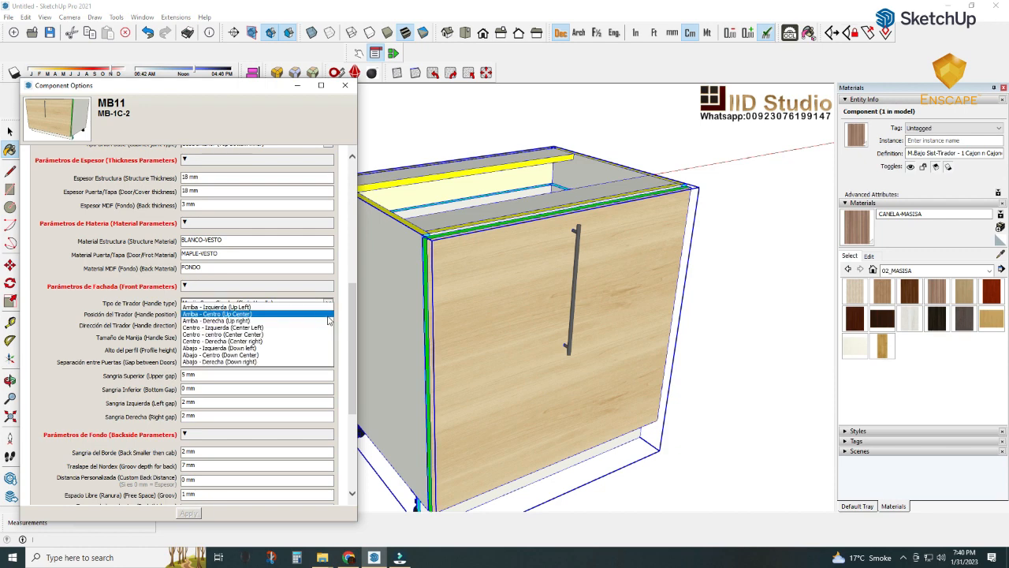
left_click(233, 306)
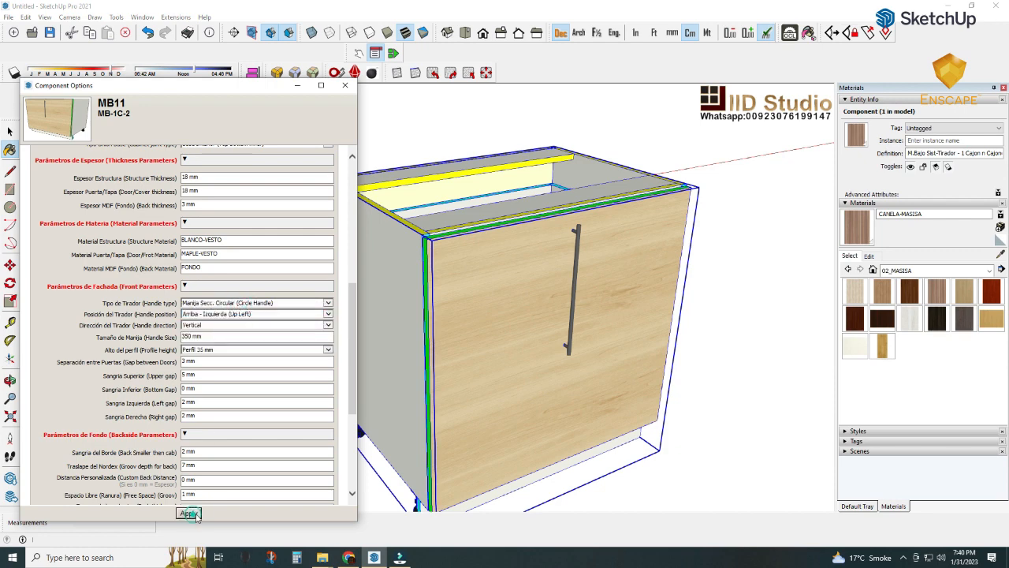
left_click(189, 513)
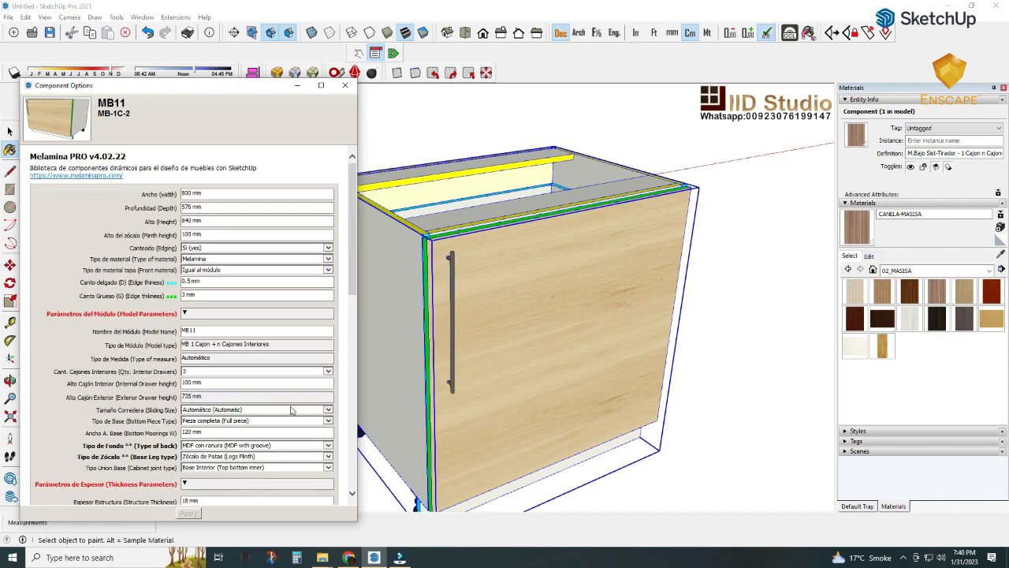
scroll(310, 411, "down", 3)
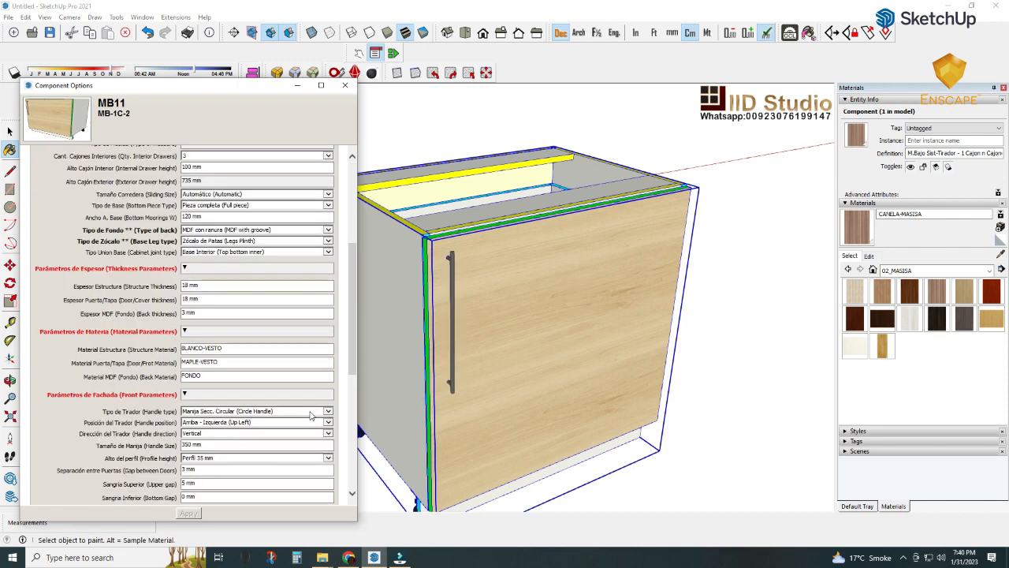
scroll(311, 411, "down", 2)
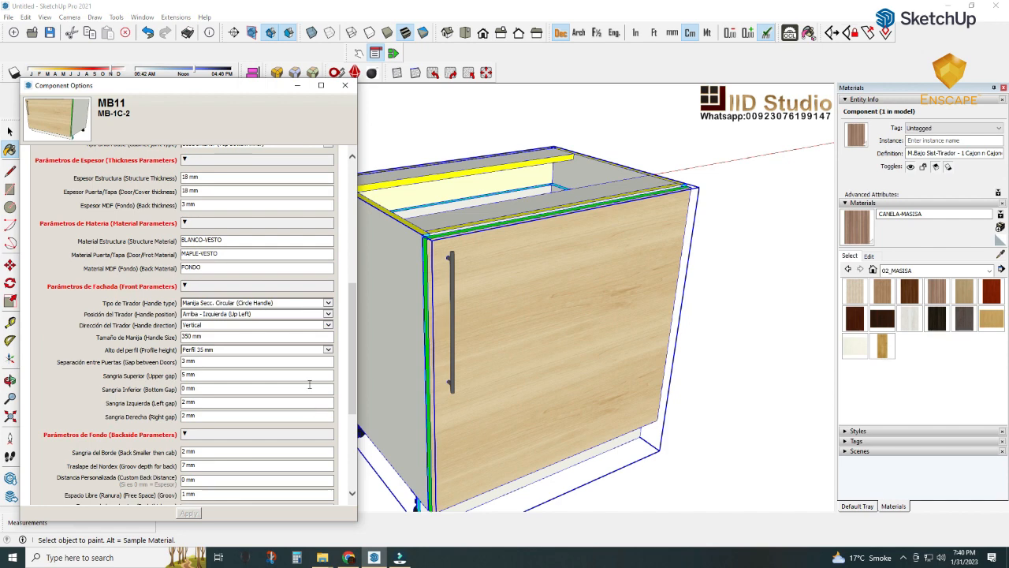
- Change the handle type to Manija Secc. Cuadrada (Square handle) and apply it to the cabinet front
left_click(328, 305)
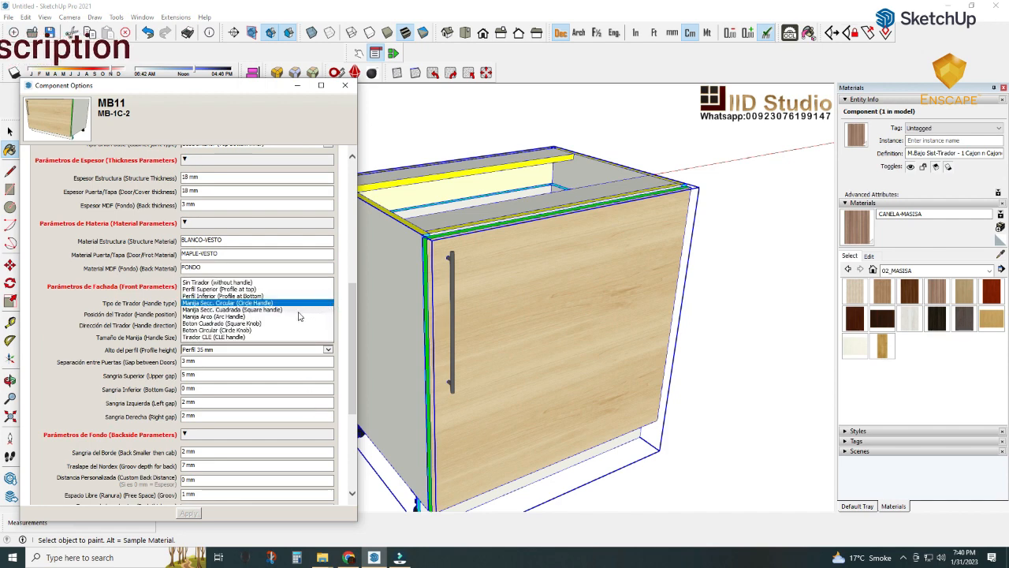
left_click(298, 310)
left_click(190, 516)
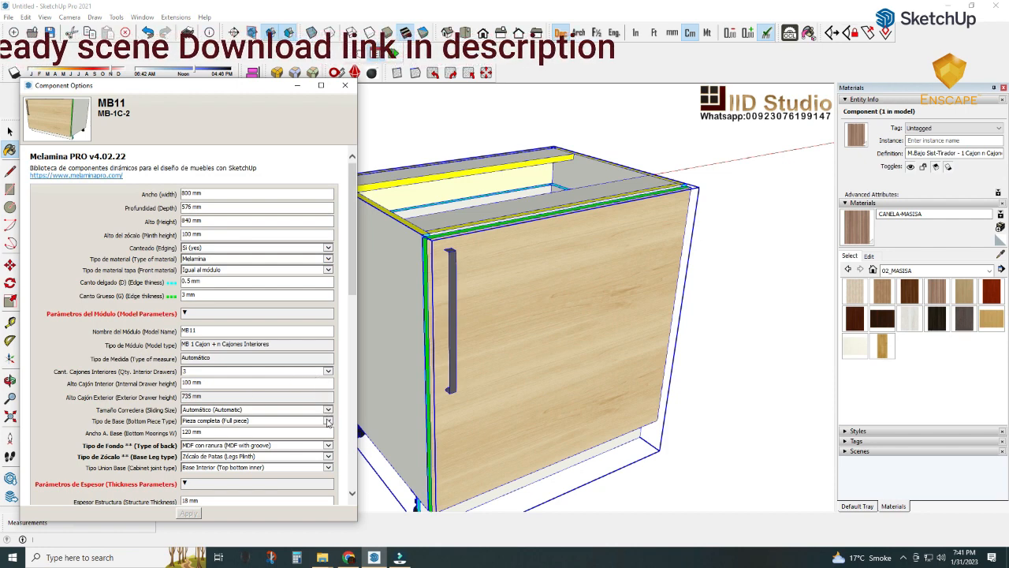
- Change the handle type to Manija Arco (Arc Handle) and apply it to the cabinet front
scroll(328, 422, "down", 3)
scroll(315, 395, "down", 3)
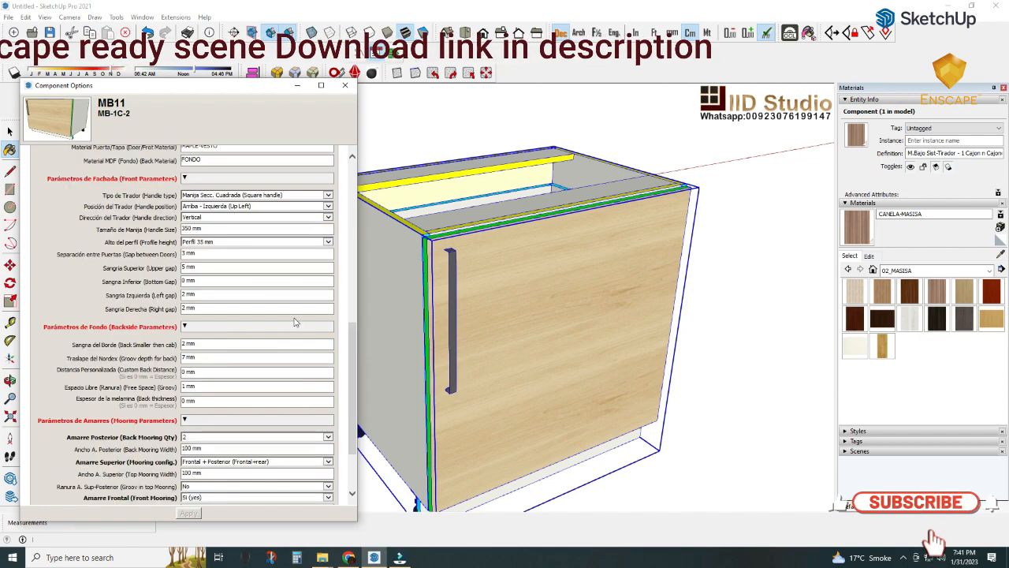
scroll(296, 400, "down", 1)
scroll(296, 400, "up", 1)
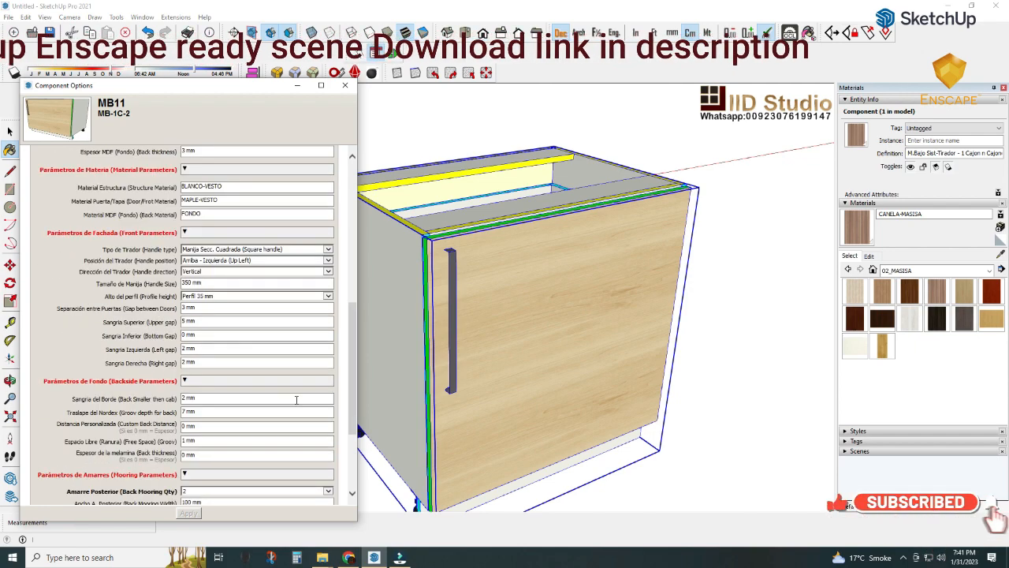
scroll(295, 392, "up", 1)
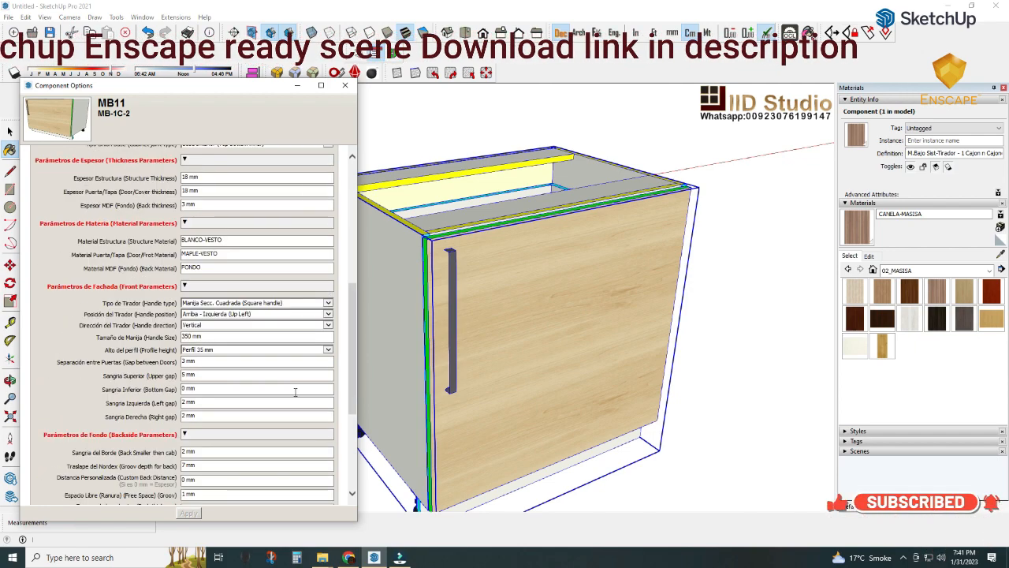
left_click(328, 302)
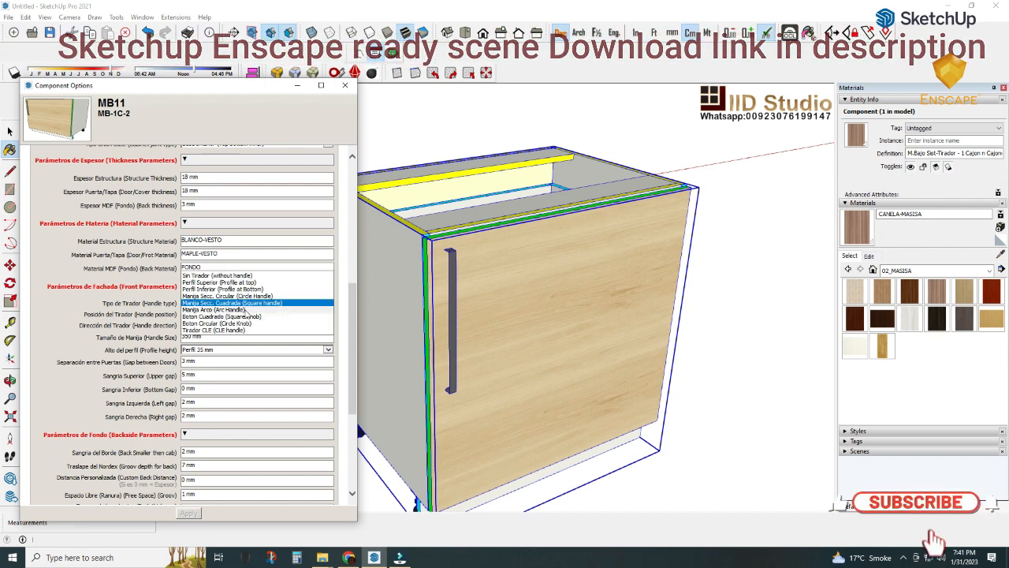
left_click(237, 309)
left_click(189, 514)
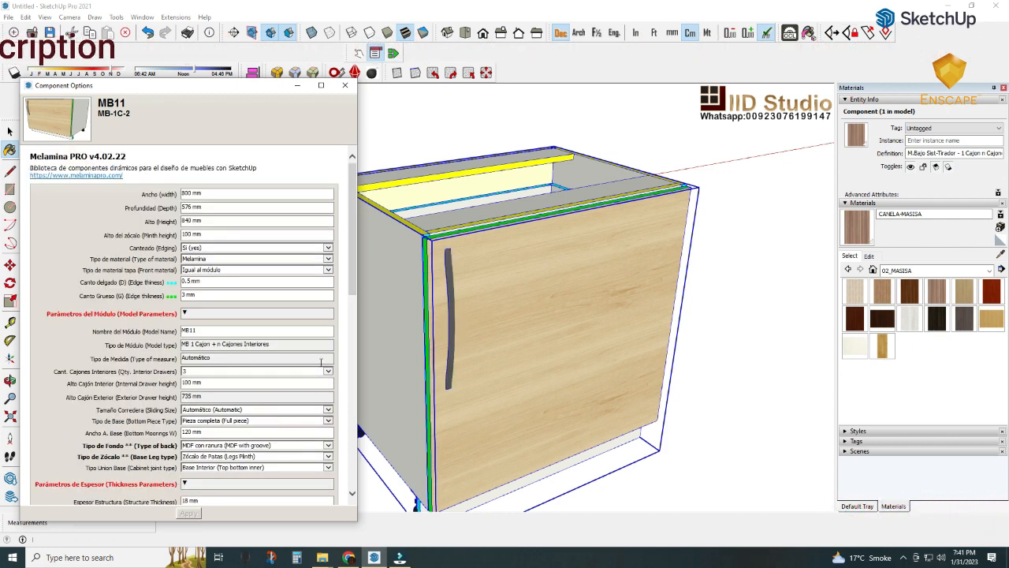
- Change the handle type to Boton Cuadrado (Square Knob) and apply it to the cabinet front
scroll(322, 354, "down", 4)
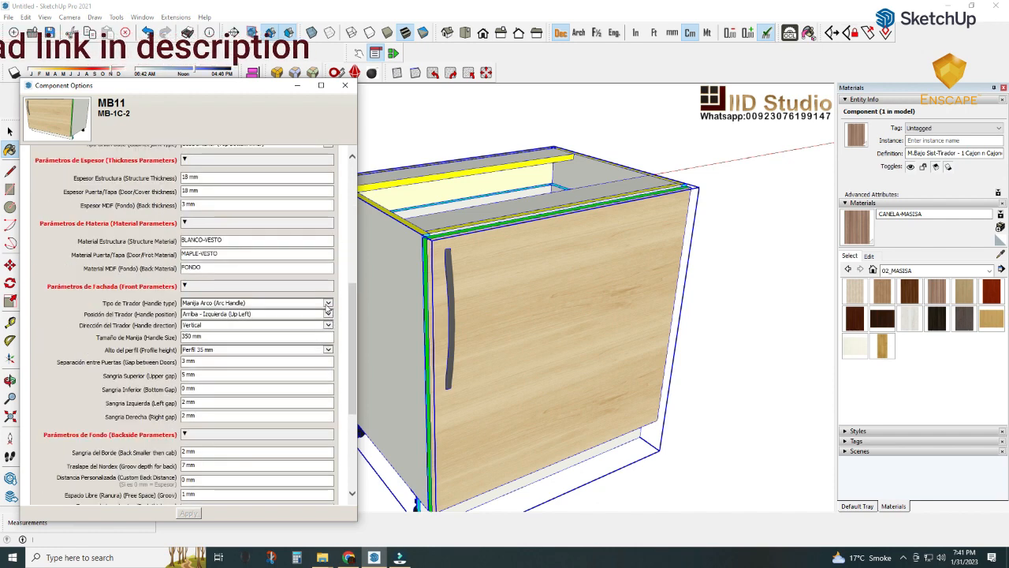
left_click(327, 306)
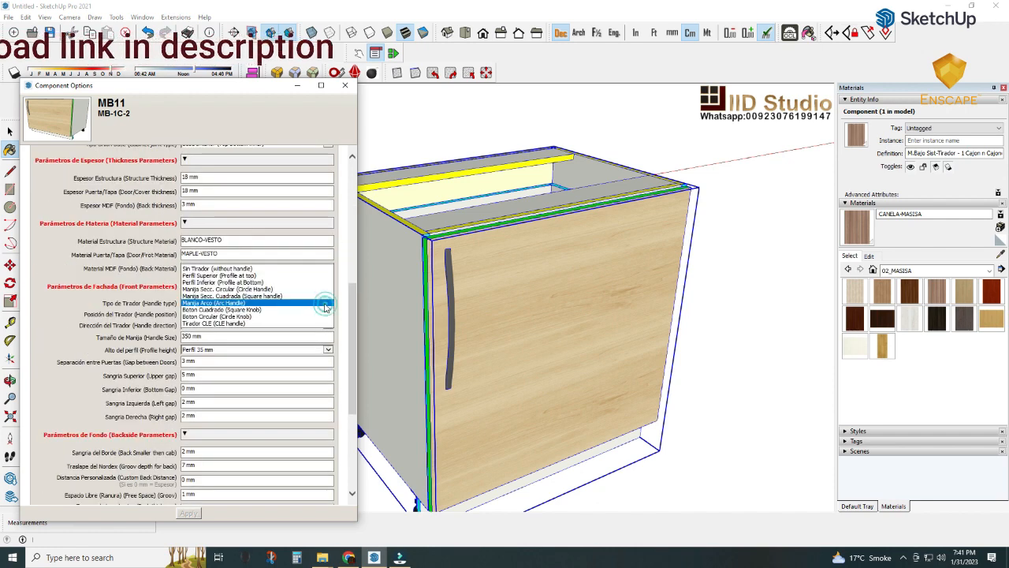
left_click(266, 309)
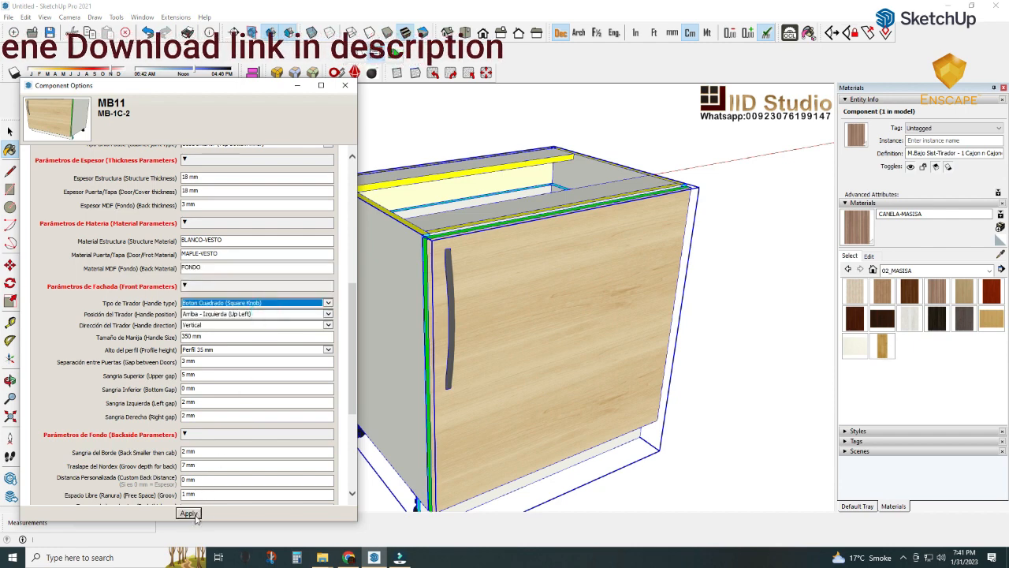
left_click(194, 516)
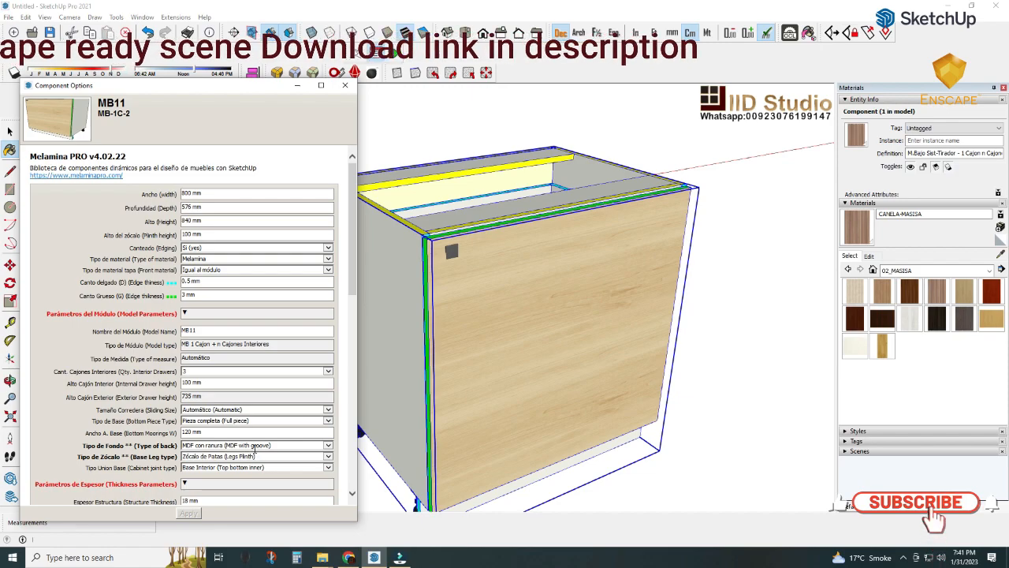
- Change the handle type to Boton Circular (Circle Knob) and apply it to the cabinet front
scroll(255, 452, "down", 1)
scroll(433, 224, "up", 3)
scroll(433, 224, "up", 1)
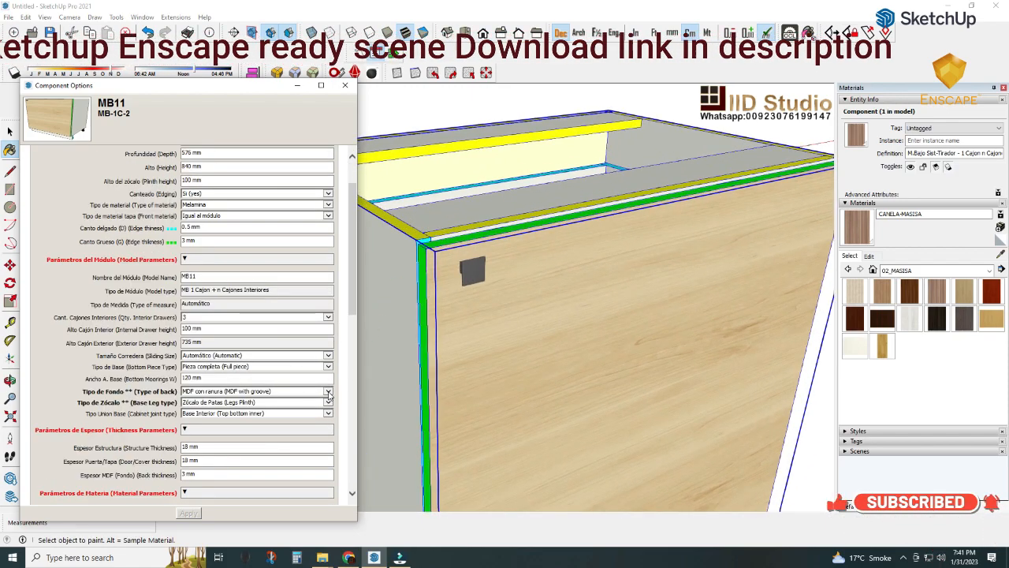
scroll(328, 394, "down", 4)
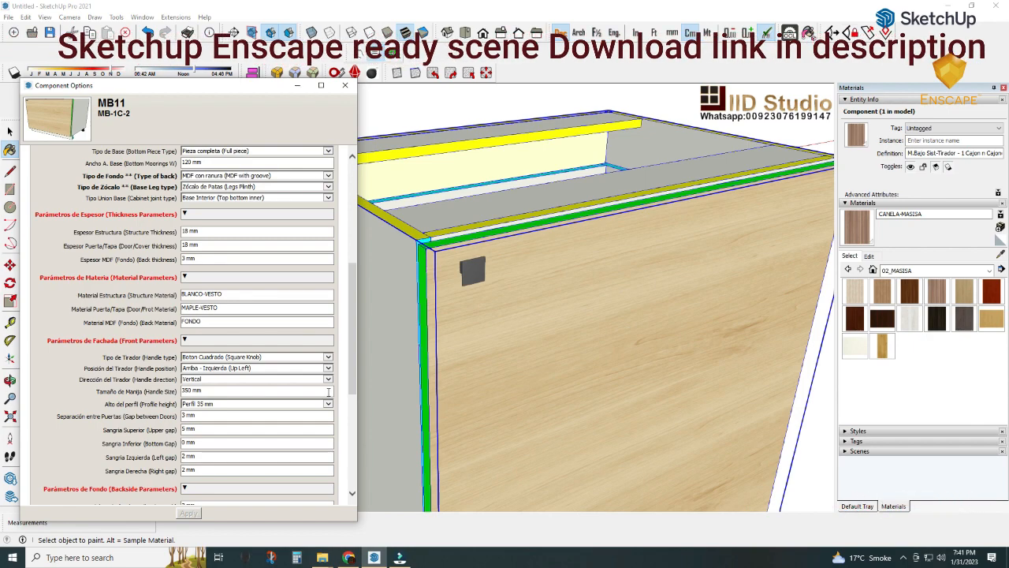
left_click(328, 357)
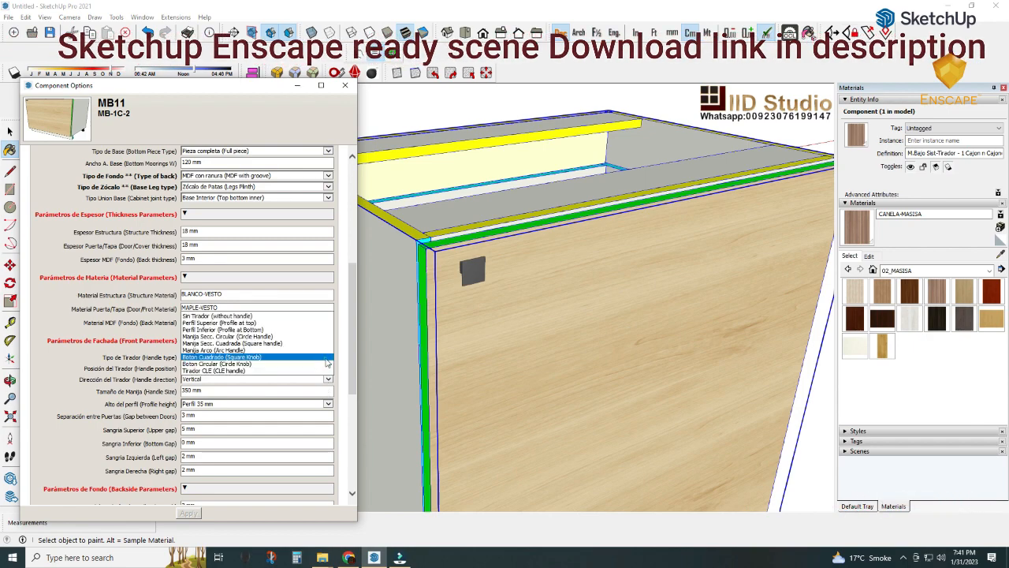
left_click(262, 363)
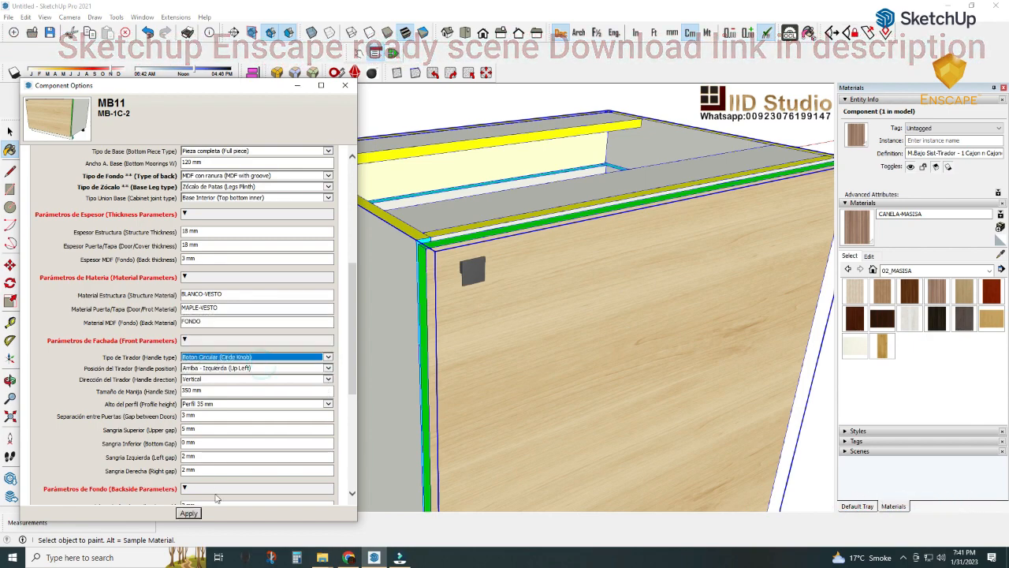
left_click(189, 515)
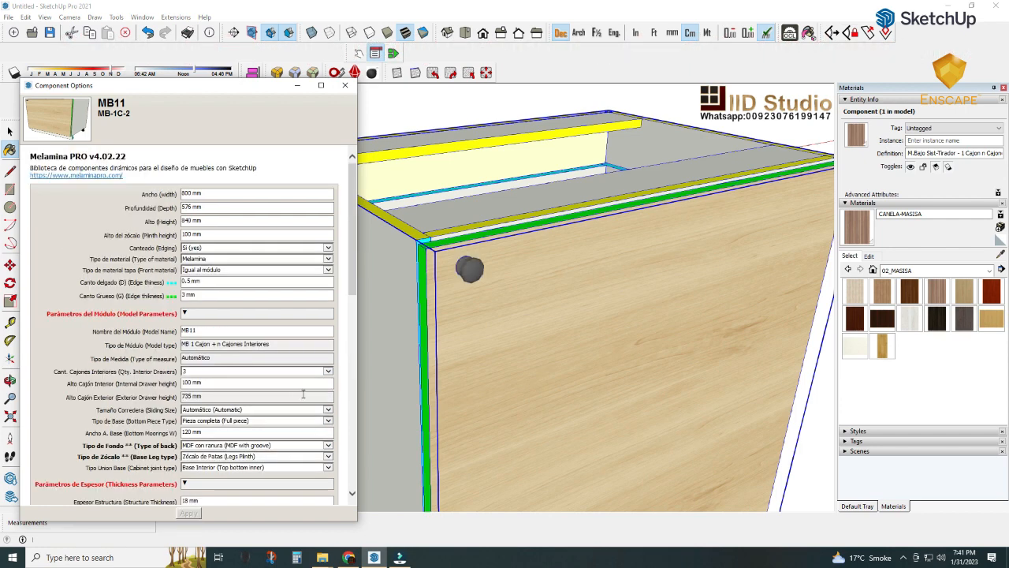
- Change the handle type to Tirador CLE (CLE handle) and apply it to the cabinet front
scroll(327, 410, "down", 5)
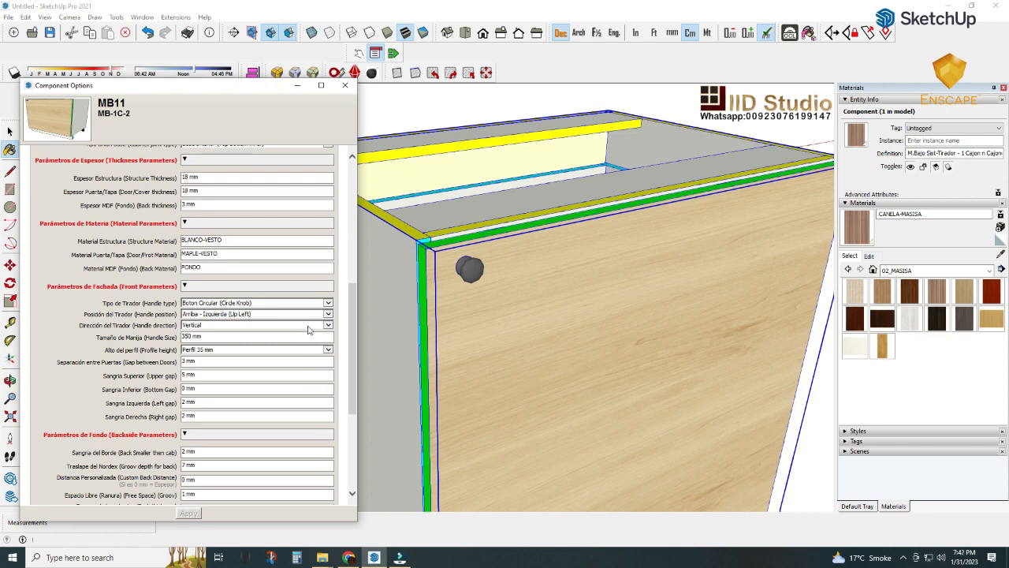
left_click(327, 304)
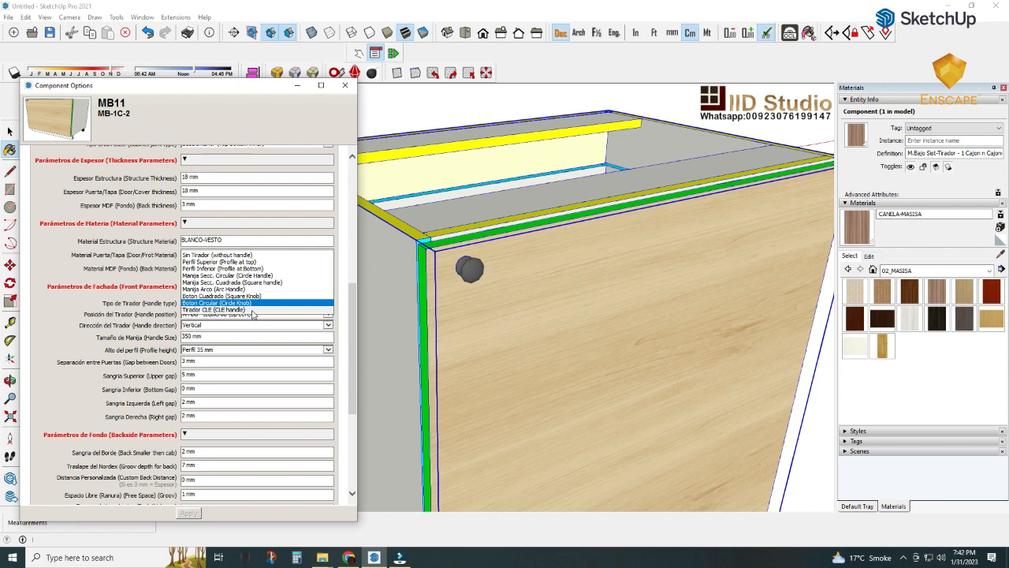
left_click(251, 309)
left_click(184, 514)
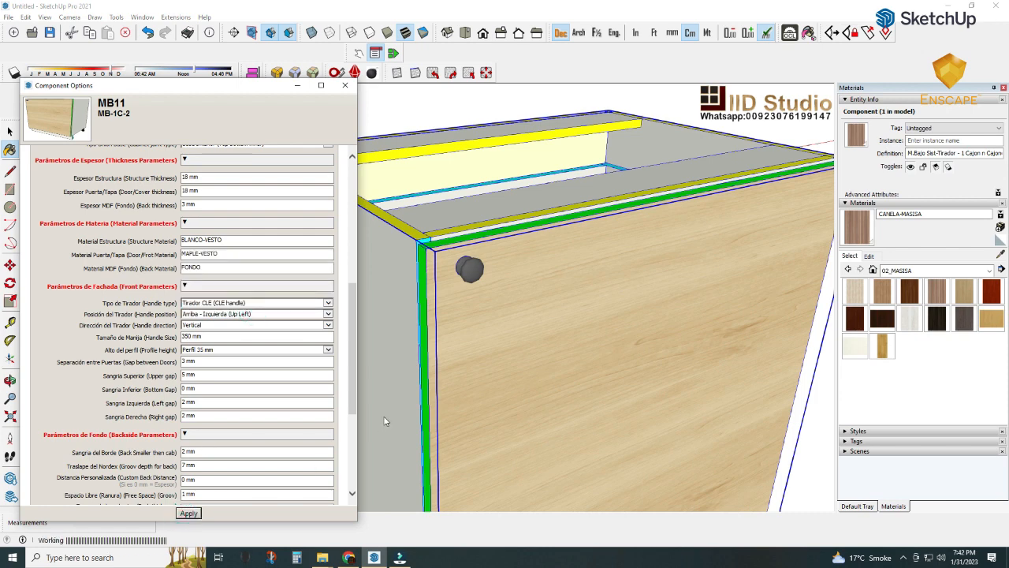
mouse_move(471, 331)
middle_mouse_down()
mouse_move(470, 288)
mouse_move(525, 207)
mouse_move(587, 212)
mouse_move(623, 365)
mouse_move(606, 401)
mouse_move(536, 354)
mouse_move(515, 280)
middle_mouse_up()
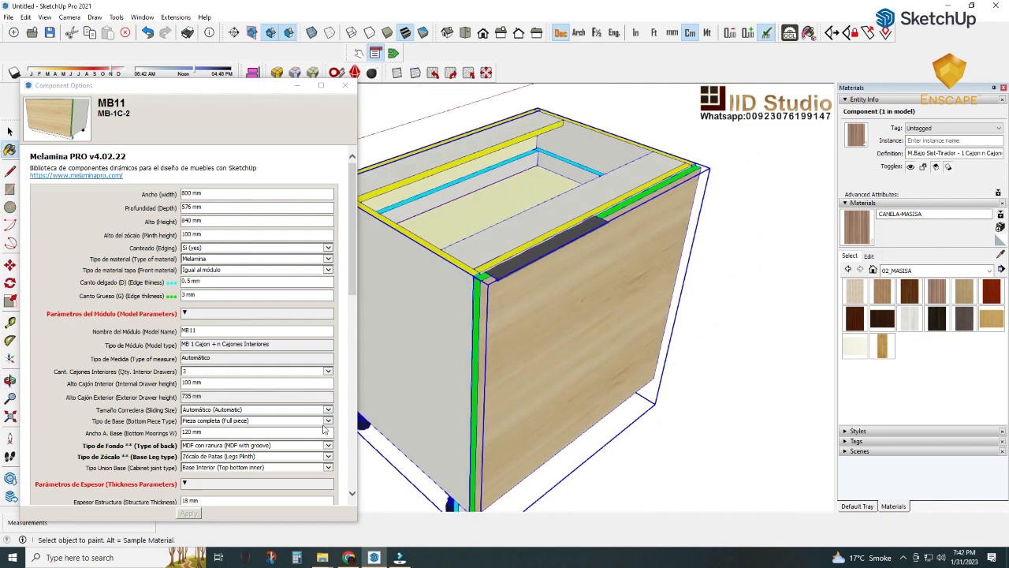
- Set the CLE handle's position to Arriba - Centro (Up Center) and apply the change
scroll(304, 370, "down", 3)
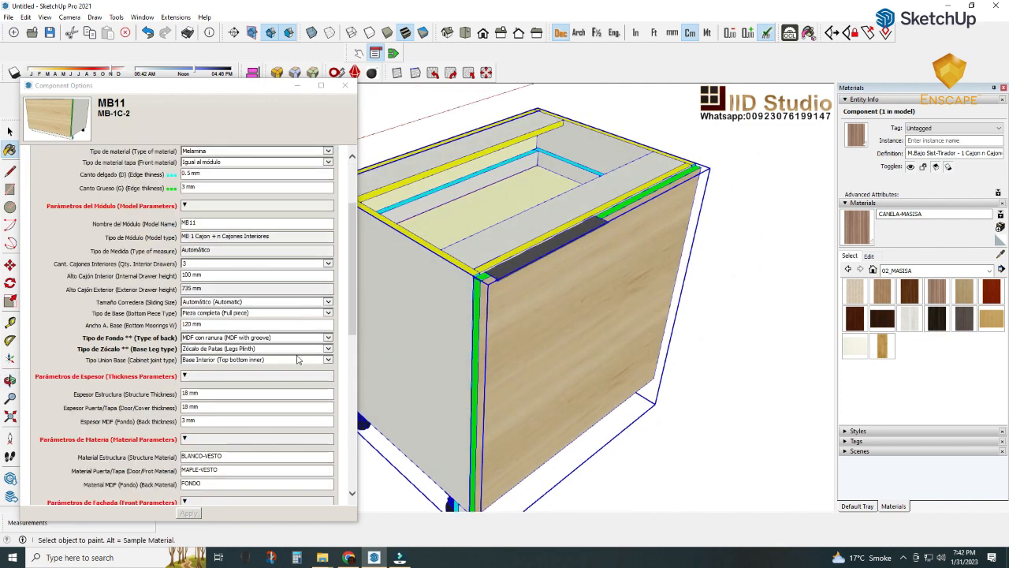
scroll(300, 357, "down", 3)
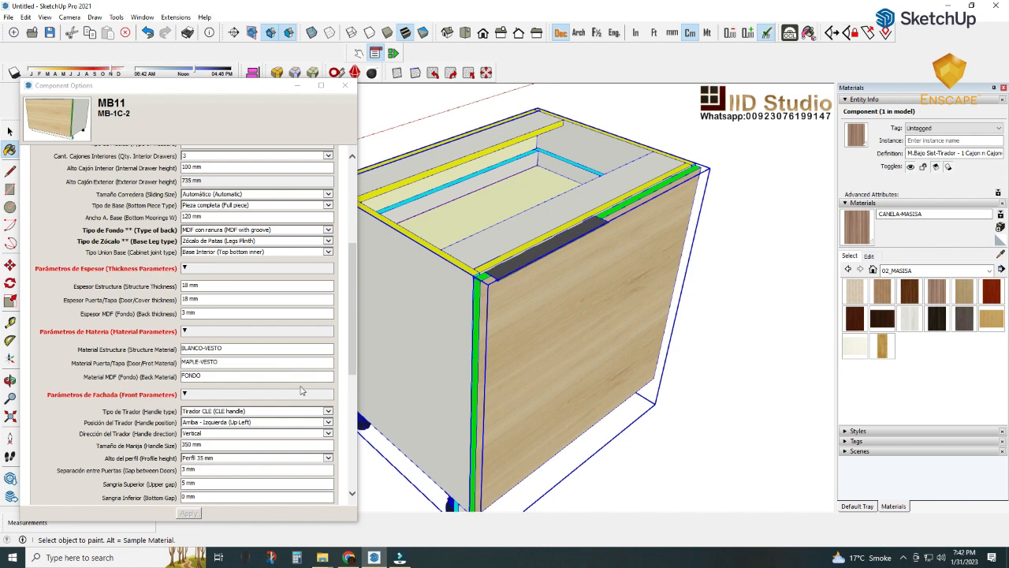
left_click(329, 424)
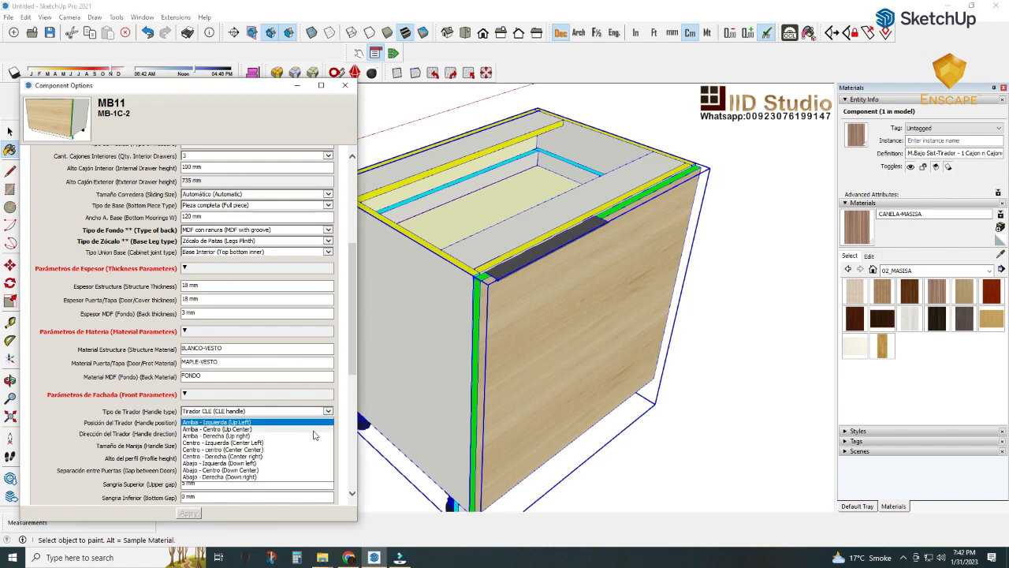
left_click(250, 428)
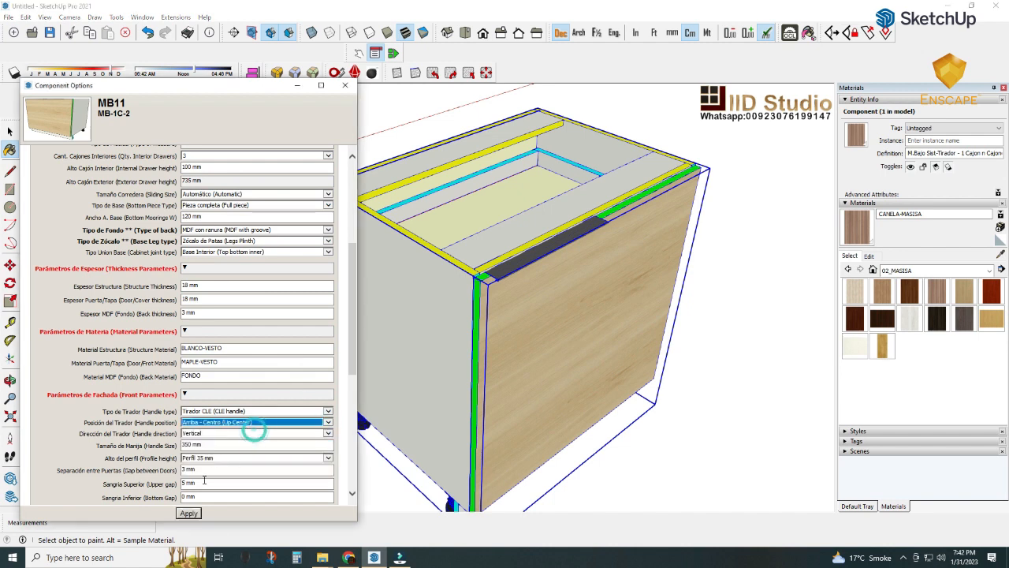
left_click(188, 514)
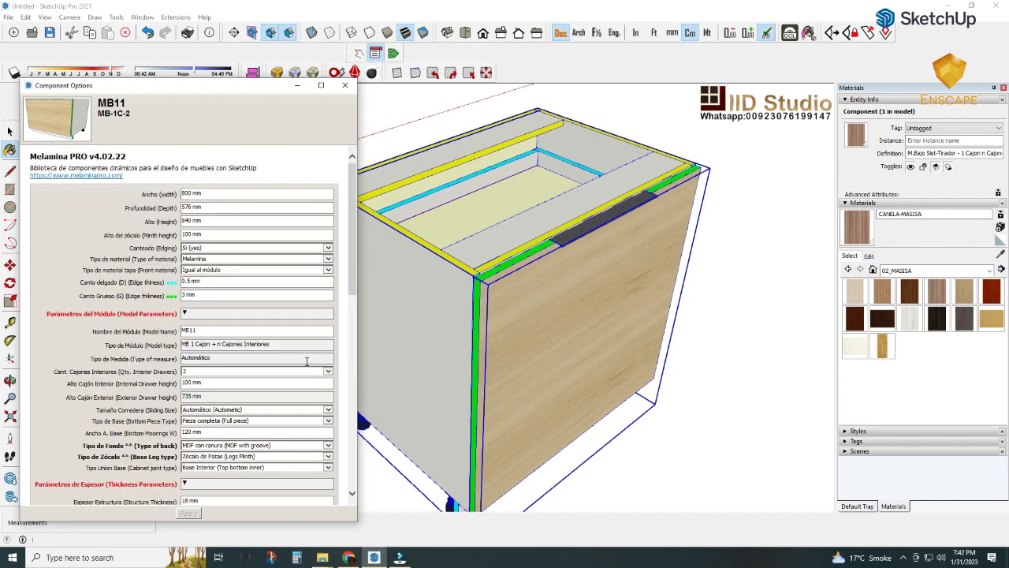
mouse_move(430, 323)
middle_mouse_down()
mouse_move(450, 243)
mouse_move(425, 239)
mouse_move(497, 230)
middle_mouse_up()
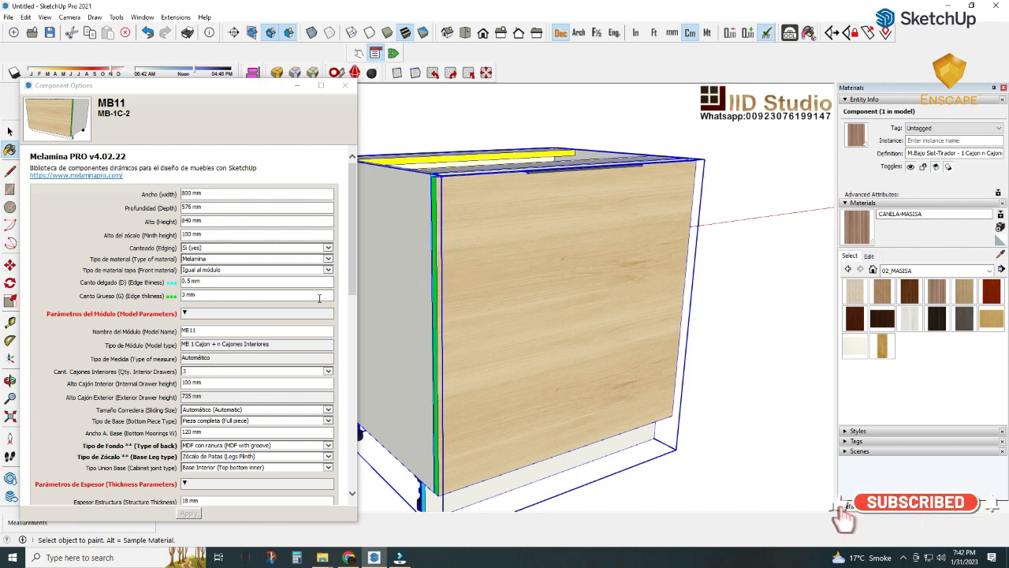
- Change the handle type to Perfil Superior (Profile at top) and apply it to the cabinet
scroll(299, 368, "down", 3)
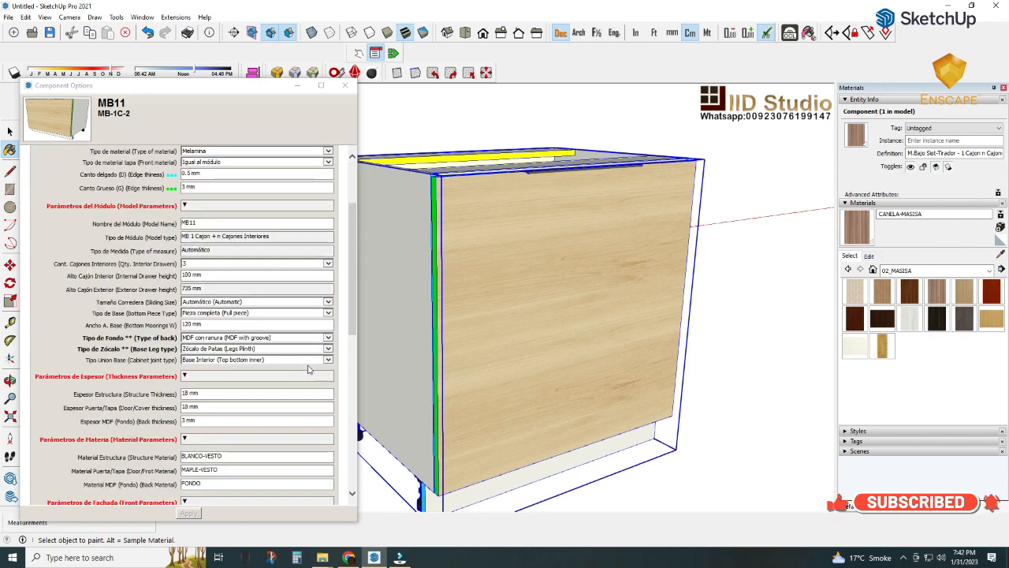
scroll(309, 374, "down", 3)
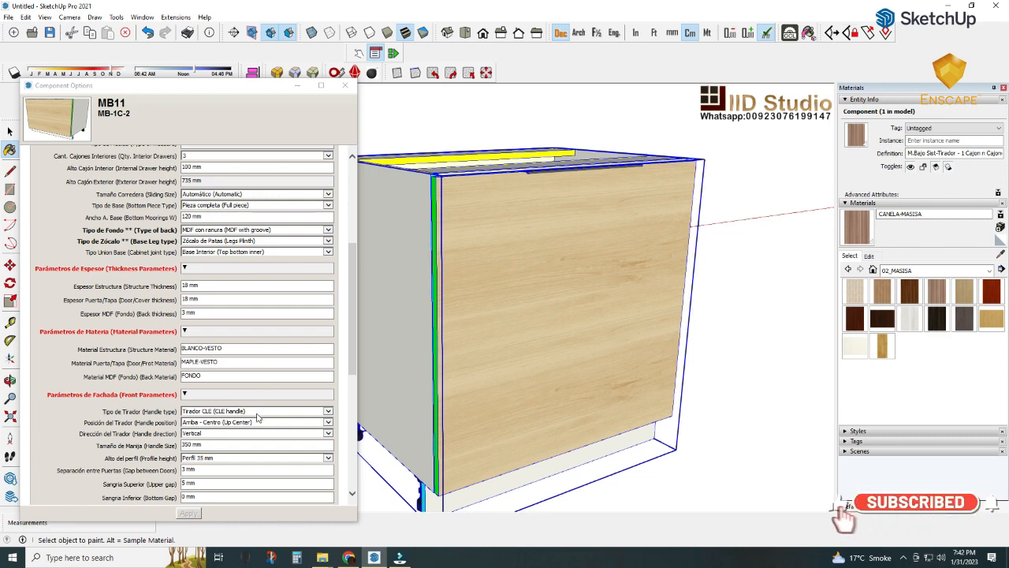
left_click(315, 412)
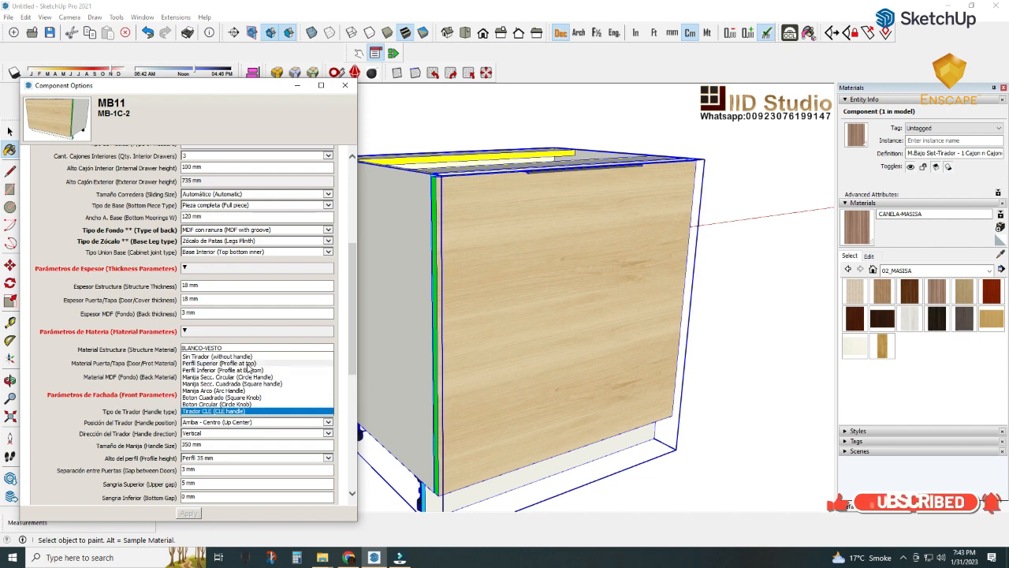
left_click(237, 363)
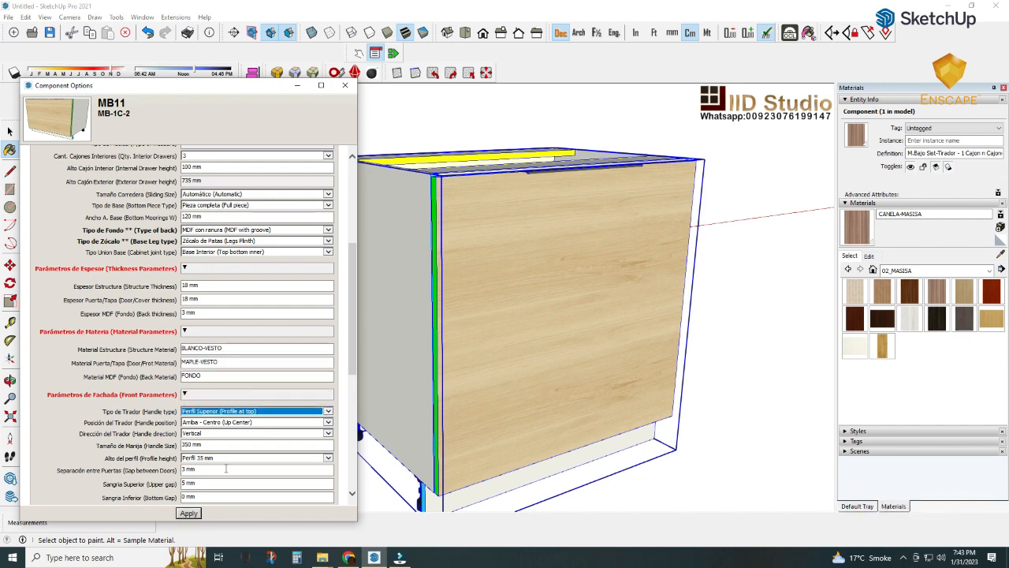
left_click(189, 513)
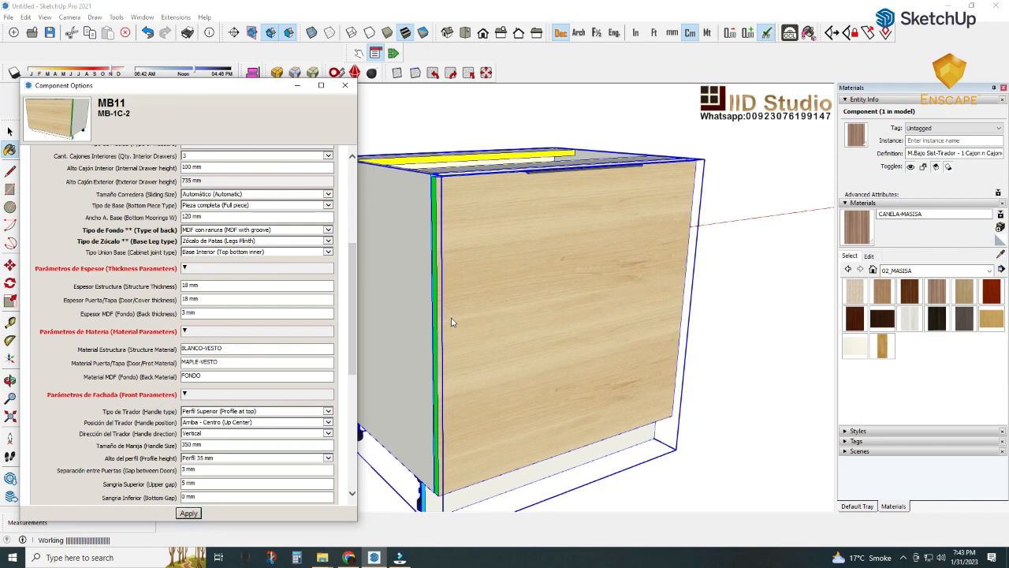
middle_click_drag(452, 321, 520, 383)
scroll(471, 334, "down", 2)
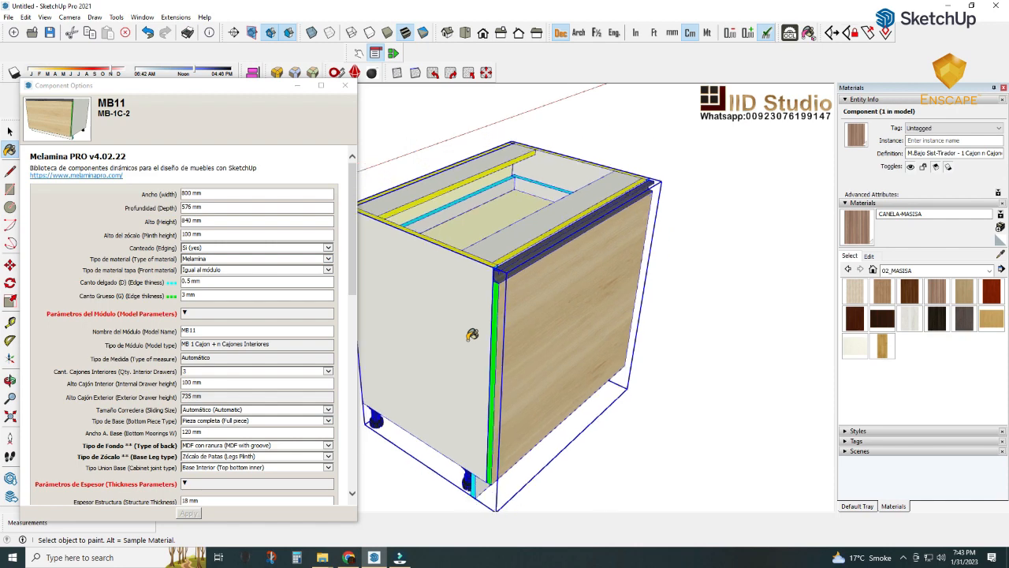
- Examine the profile height choices and gap settings in the cabinet's front parameters
scroll(279, 448, "down", 3)
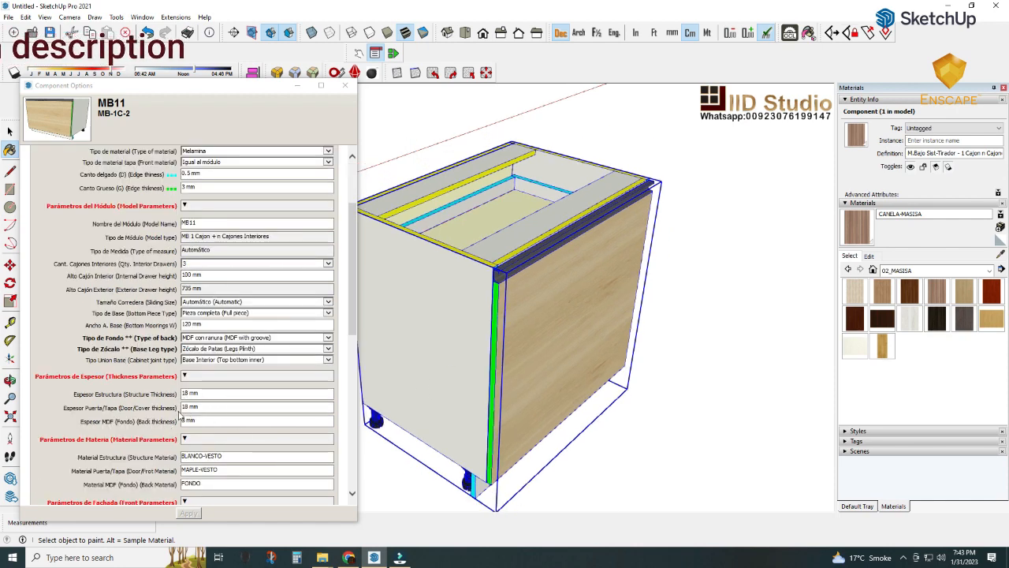
scroll(231, 431, "down", 3)
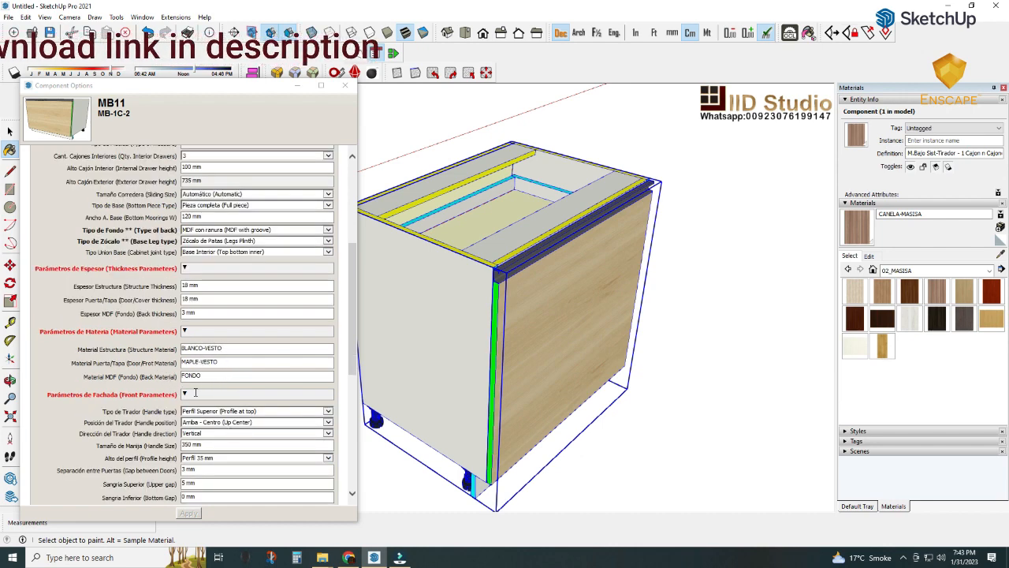
scroll(221, 415, "down", 2)
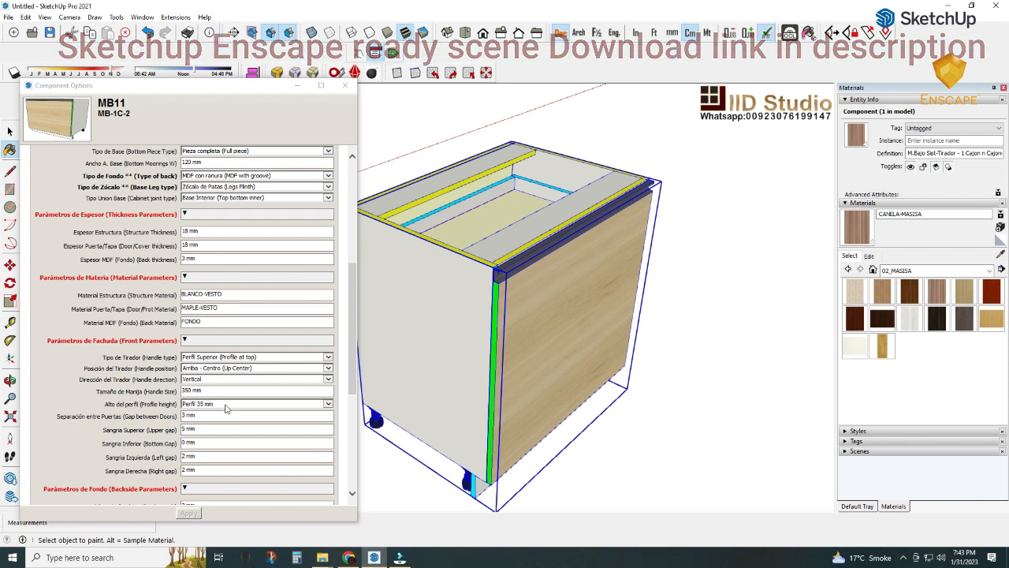
left_click(225, 406)
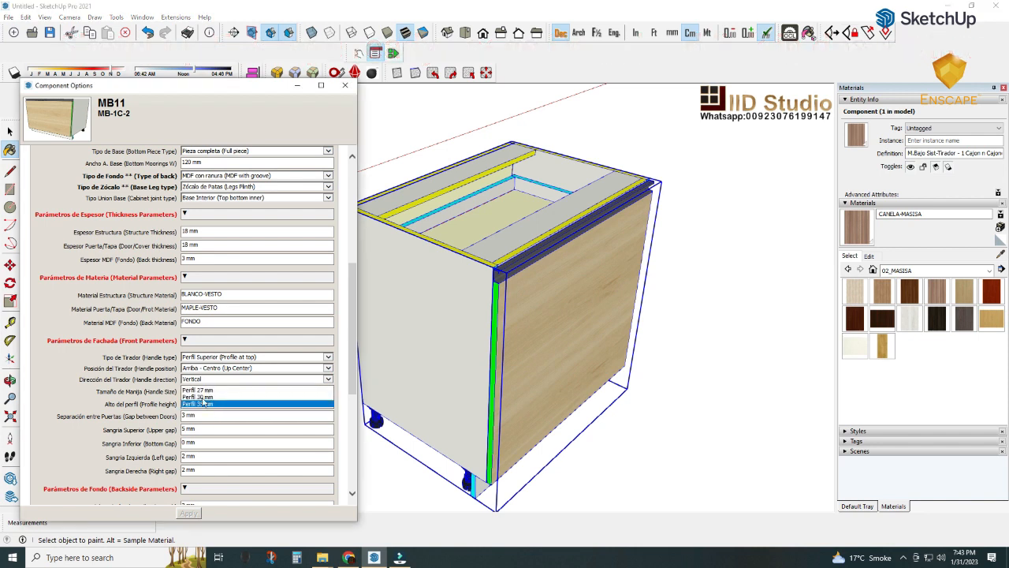
left_click(125, 446)
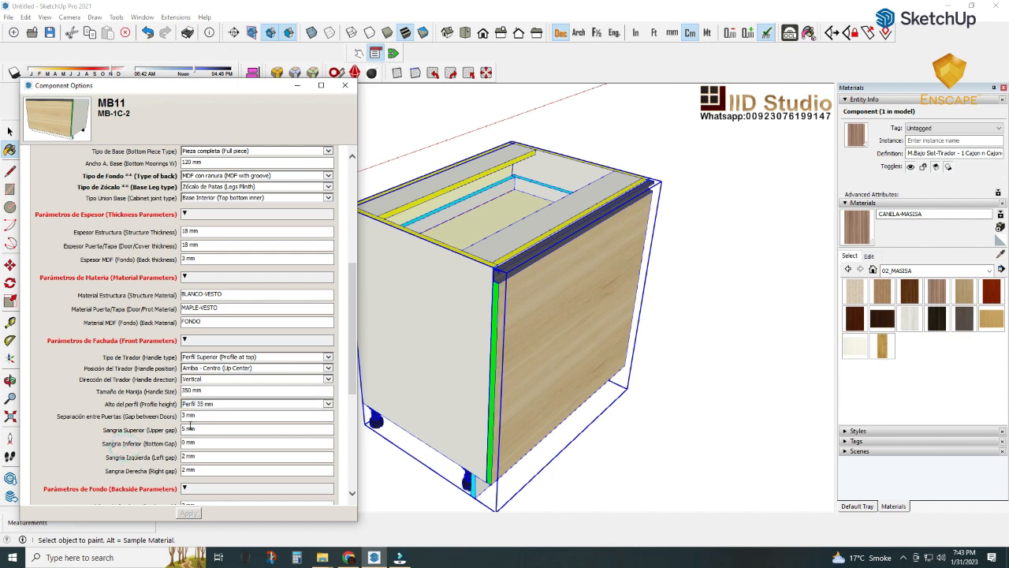
middle_click_drag(448, 379, 370, 394)
scroll(205, 428, "up", 2)
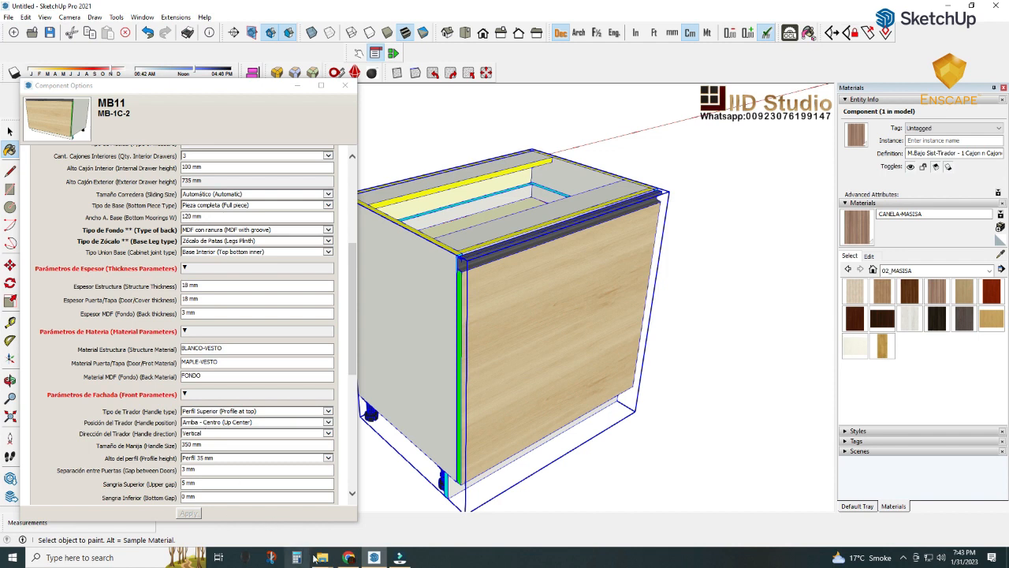
- Insert the Base Handle-System - Drawers component from the Base modules folder beside the existing cabinet
mouse_move(322, 558)
left_click(354, 530)
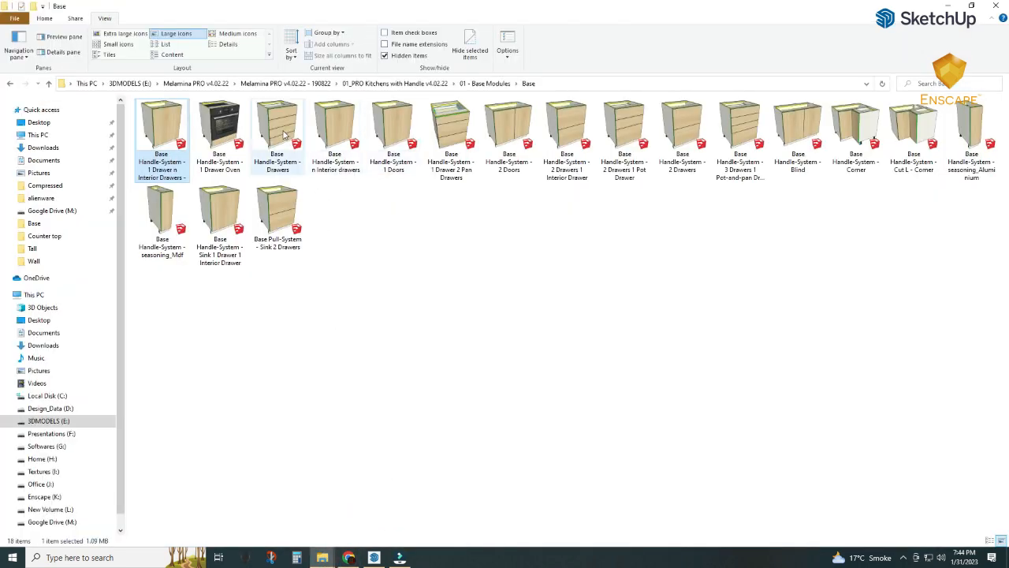
mouse_move(277, 127)
left_mouse_down()
mouse_move(383, 379)
mouse_move(377, 555)
mouse_move(595, 390)
left_mouse_up()
left_click_drag(659, 361, 662, 364)
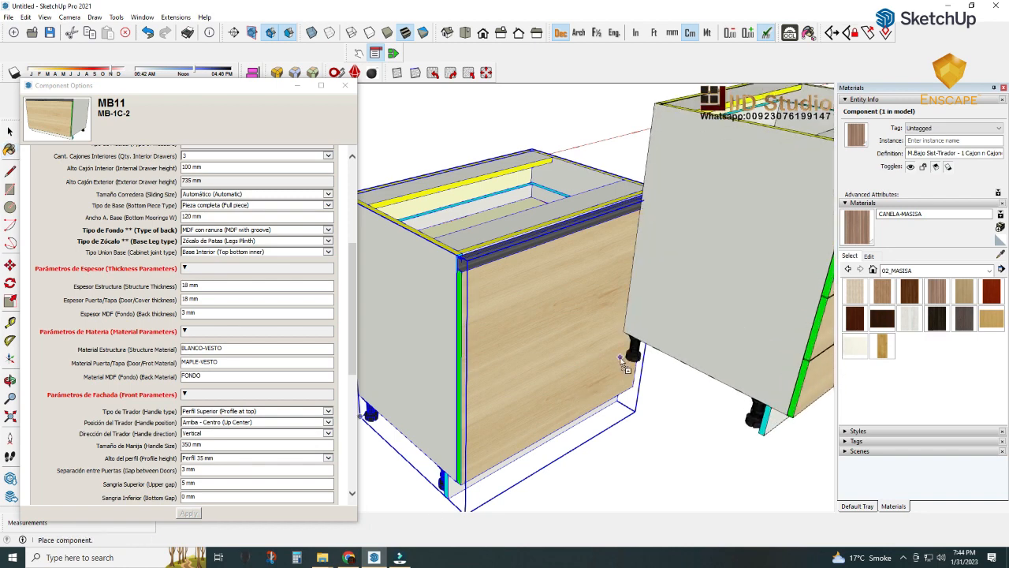
scroll(525, 391, "down", 3)
middle_click_drag(627, 378, 394, 341)
middle_click_drag(619, 360, 643, 287)
- Move the drawer cabinet against the existing cabinet, snapping their adjoining top rear corners together
left_click(622, 279)
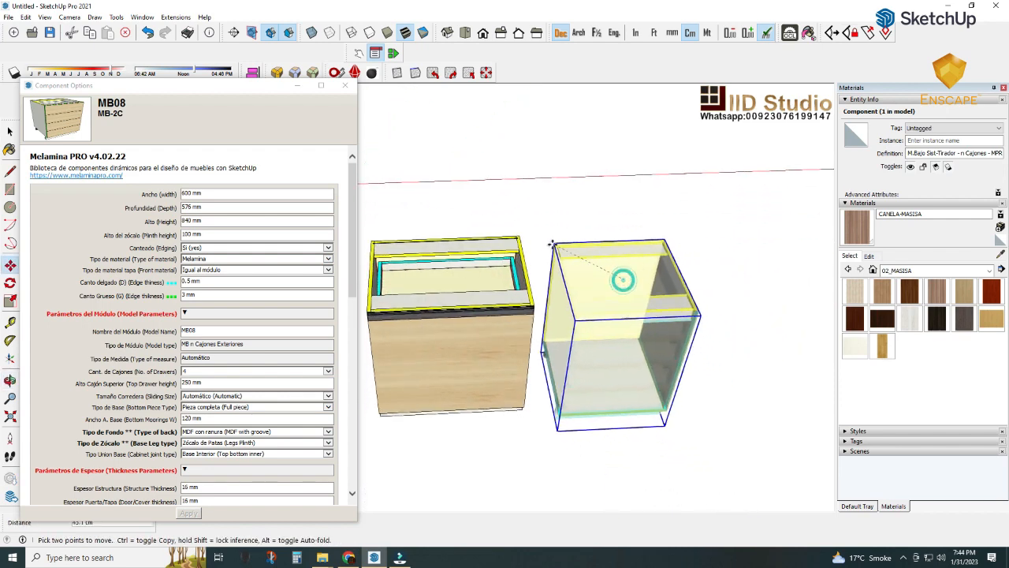
left_click(529, 236)
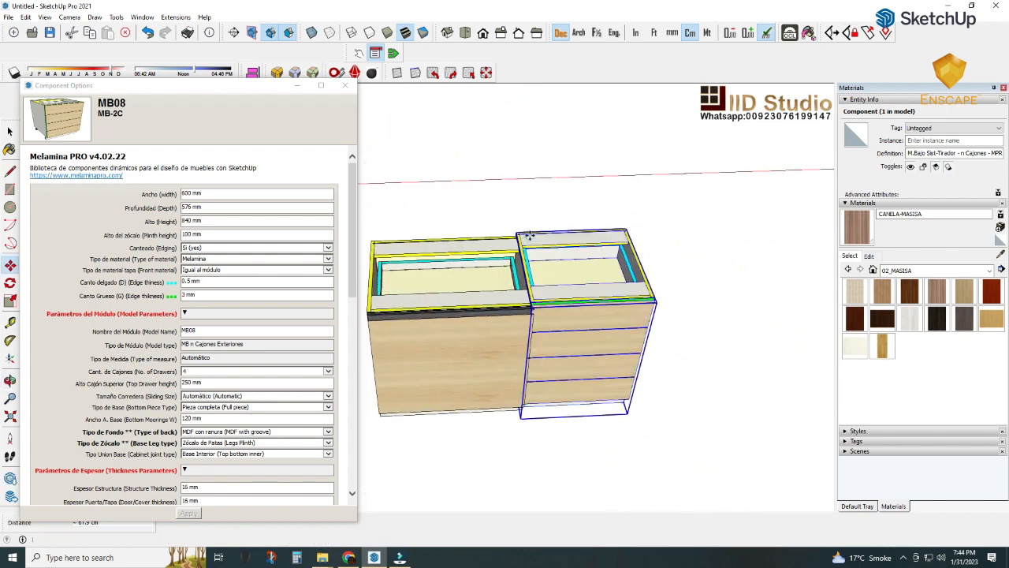
scroll(510, 232, "up", 5)
scroll(512, 230, "up", 3)
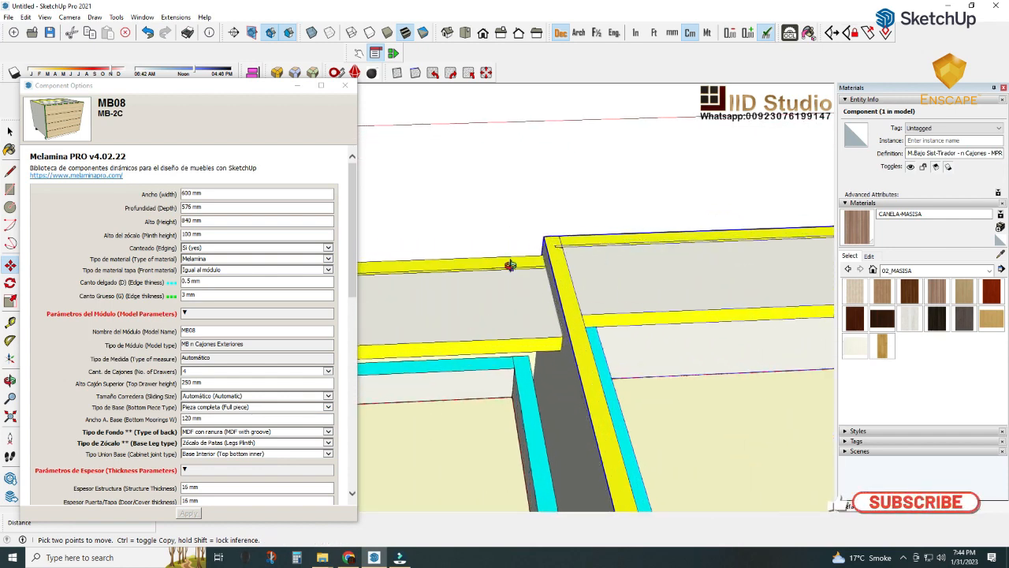
left_click(522, 223)
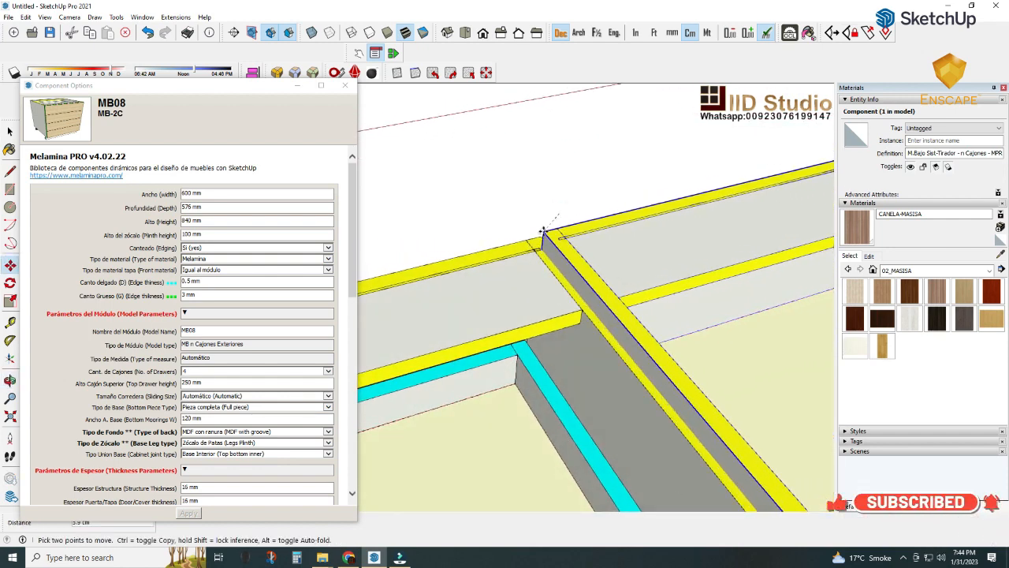
left_click(543, 222)
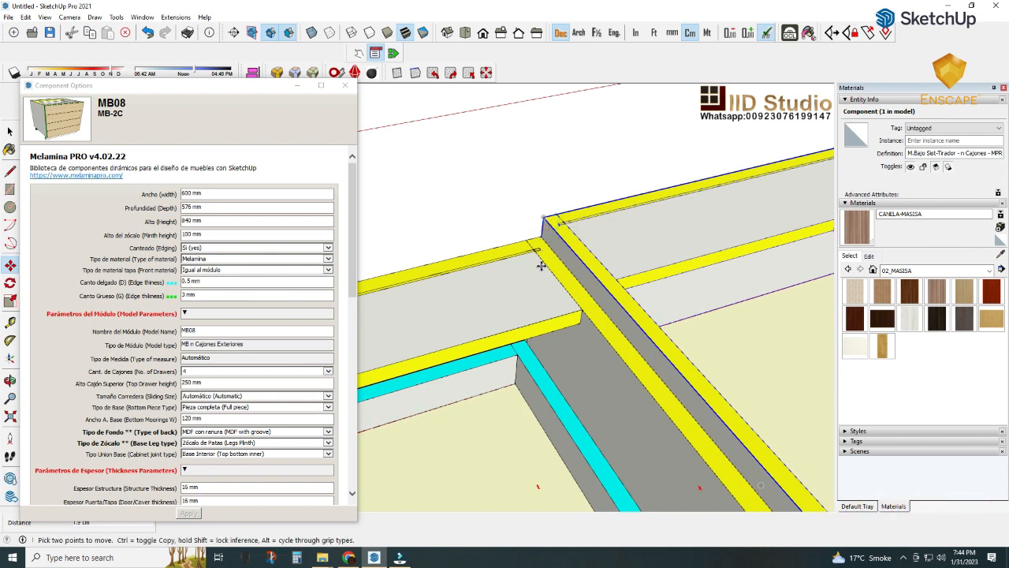
left_click(543, 218)
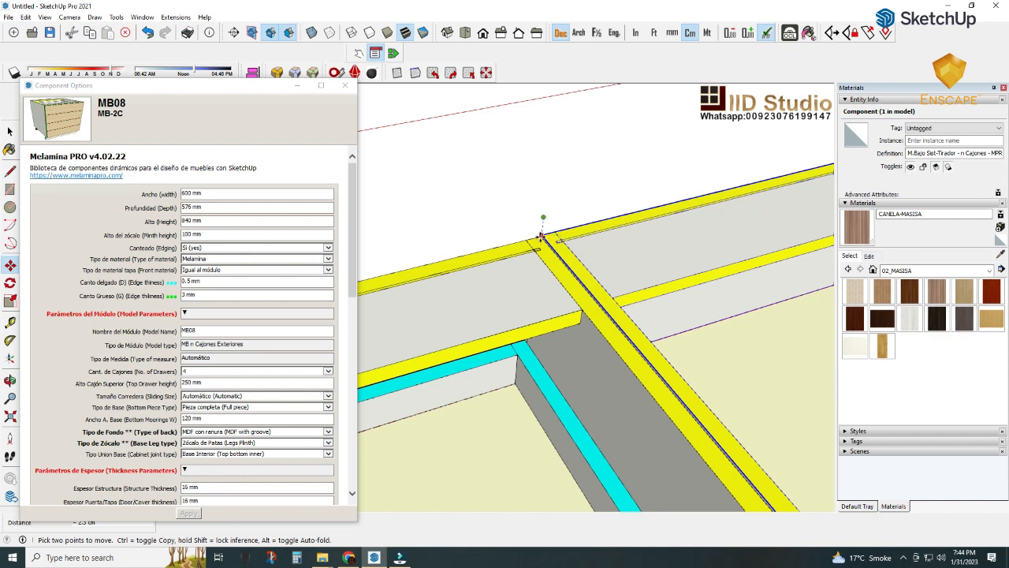
left_click(544, 233)
scroll(544, 233, "up", 2)
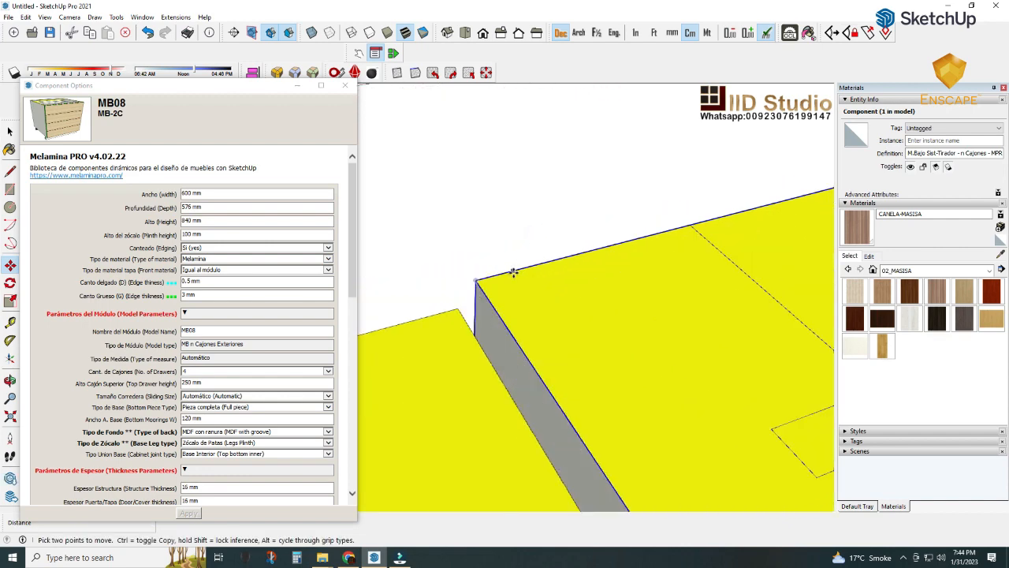
scroll(473, 284, "up", 3)
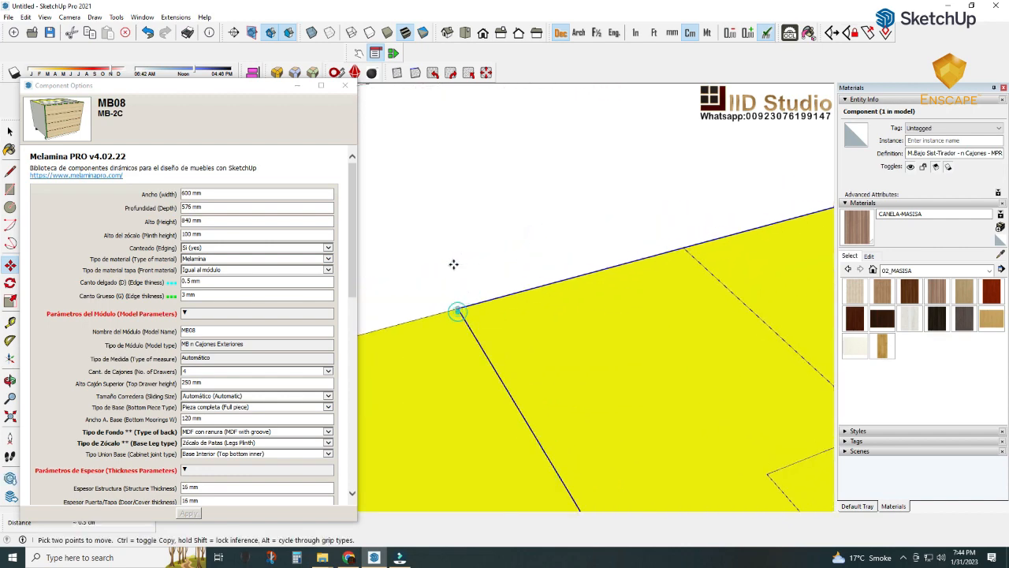
scroll(453, 264, "down", 5)
scroll(498, 315, "down", 5)
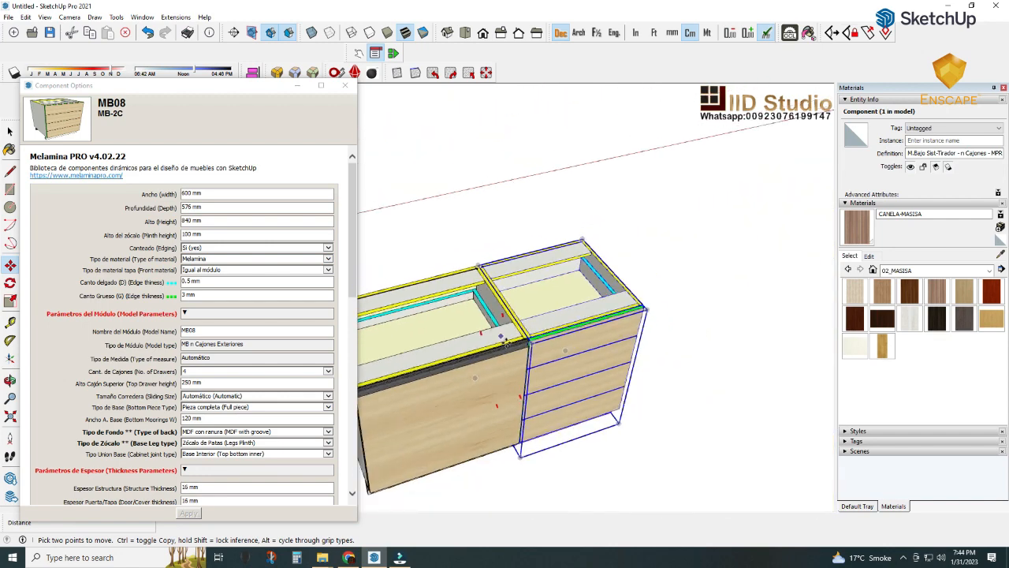
- Change the drawer cabinet's handle type to Perfil Superior (Profile at top) and apply it
middle_click_drag(517, 358, 432, 229)
scroll(654, 401, "up", 2)
middle_click_drag(580, 346, 576, 341)
scroll(575, 341, "up", 2)
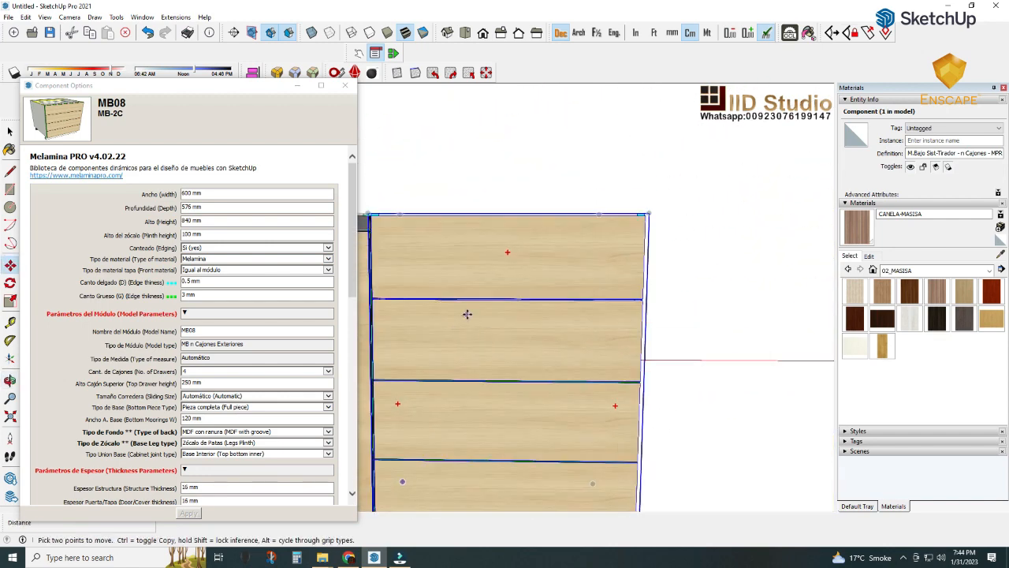
middle_click_drag(466, 313, 530, 344)
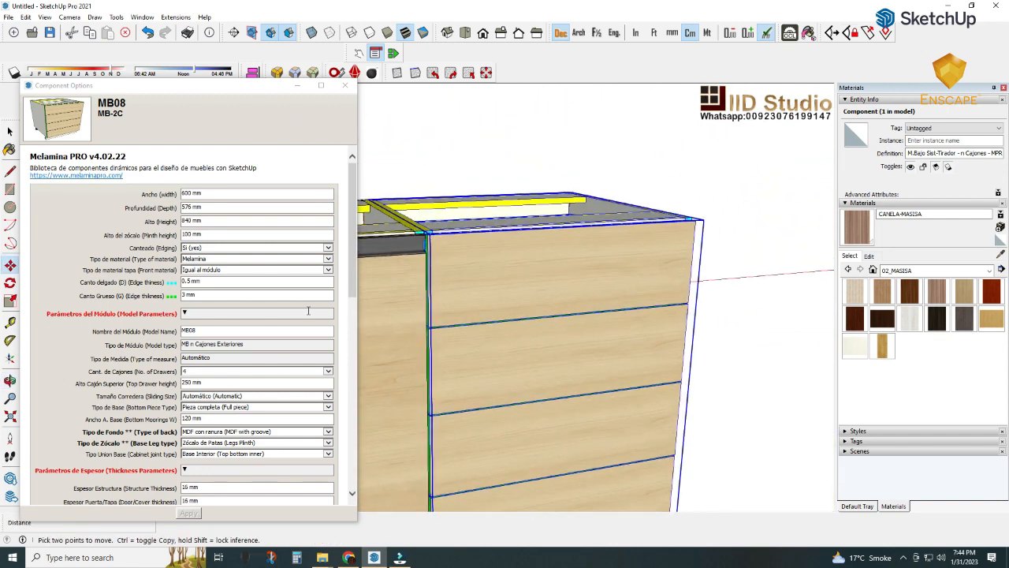
scroll(228, 425, "down", 2)
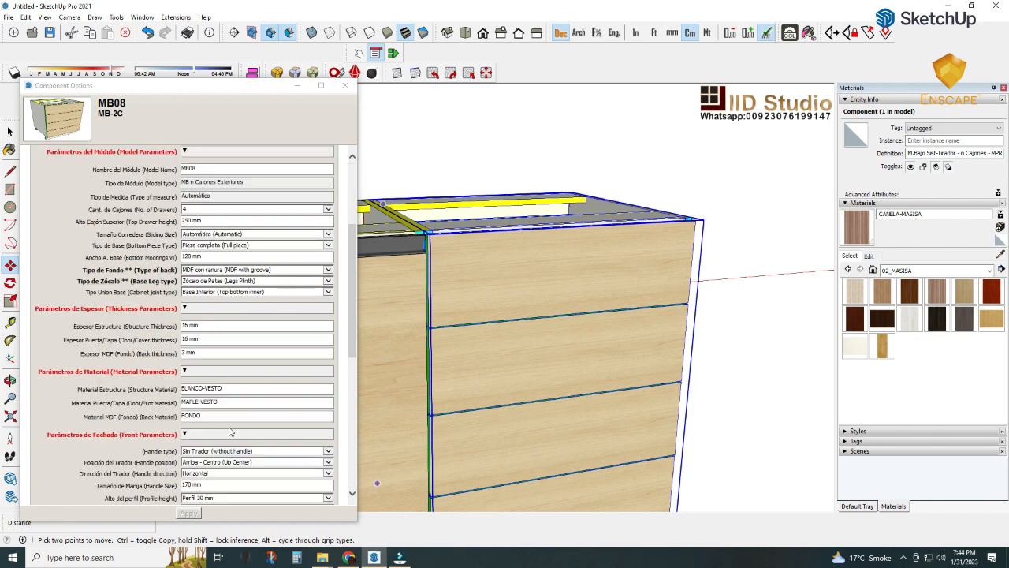
left_click(327, 453)
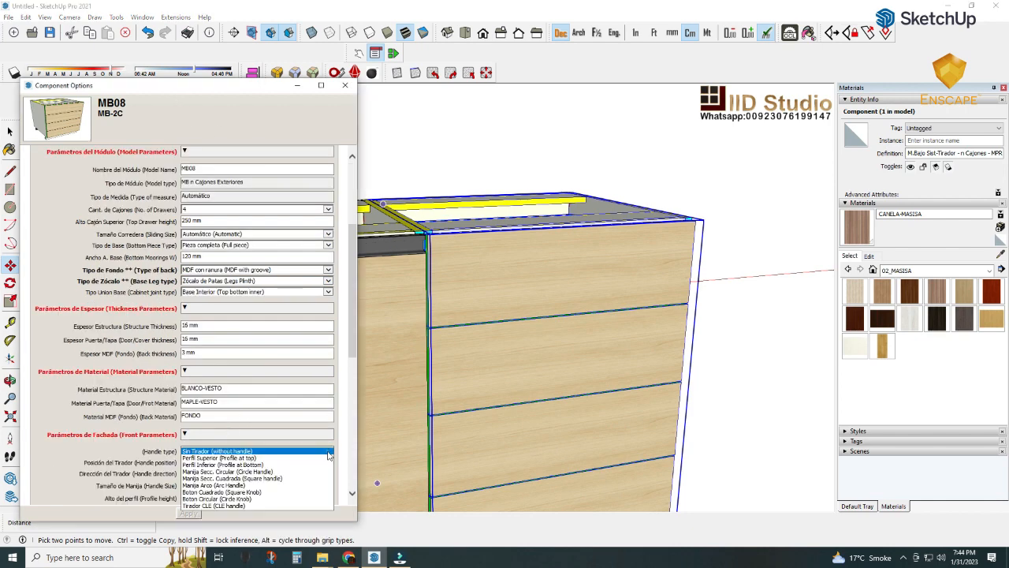
left_click(254, 458)
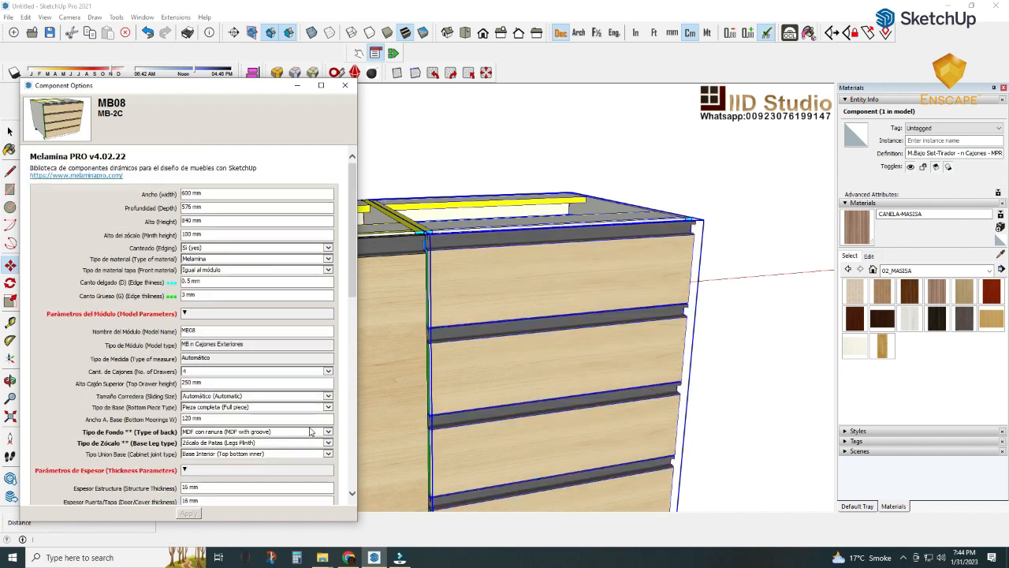
- Inspect the top profiles on the drawer fronts and the gaps between them up close
scroll(614, 282, "down", 2)
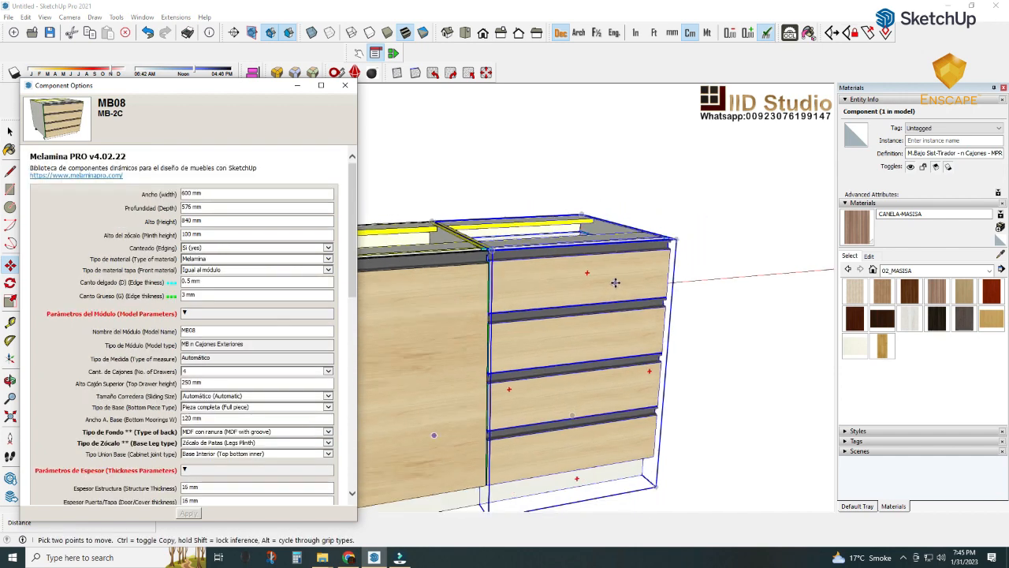
middle_click_drag(619, 289, 624, 309)
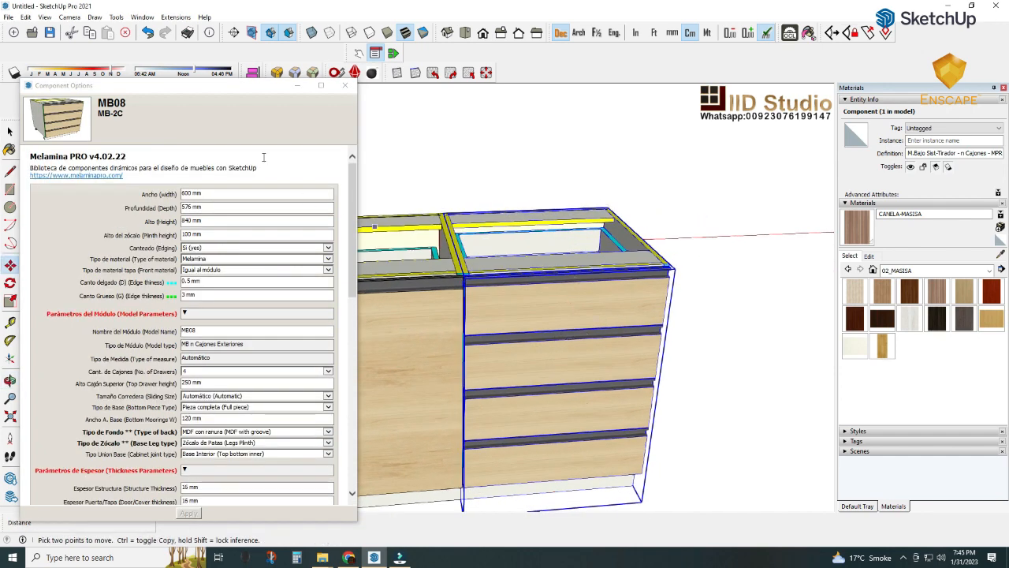
left_click_drag(194, 95, 237, 120)
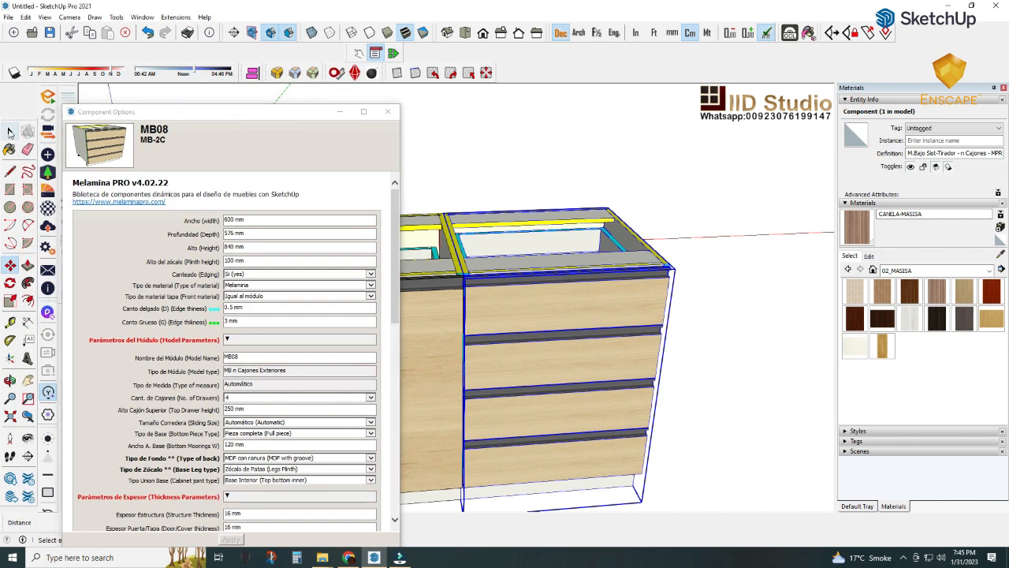
scroll(484, 288, "up", 3)
scroll(572, 328, "up", 3)
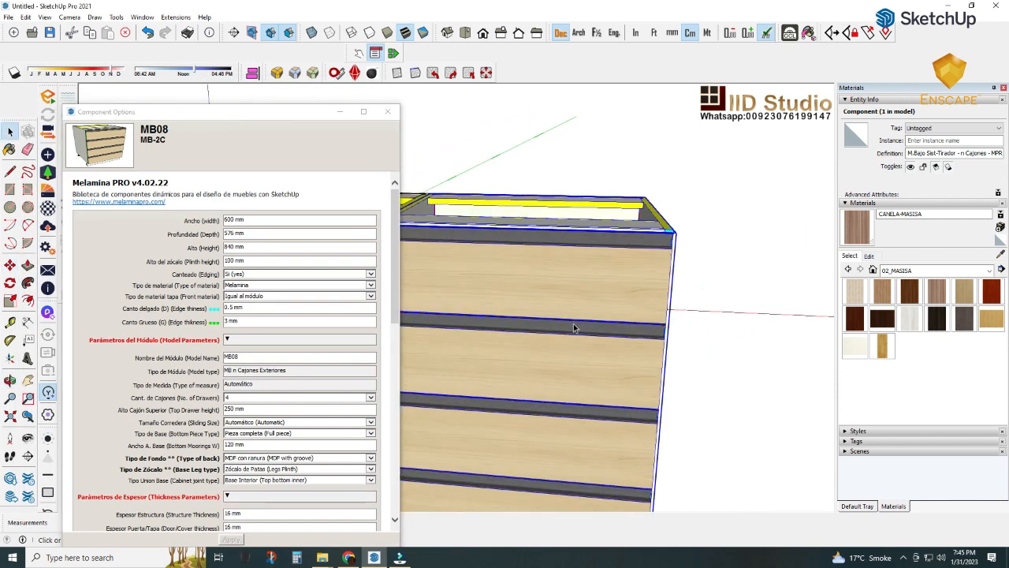
middle_click_drag(611, 345, 583, 234)
scroll(514, 291, "up", 2)
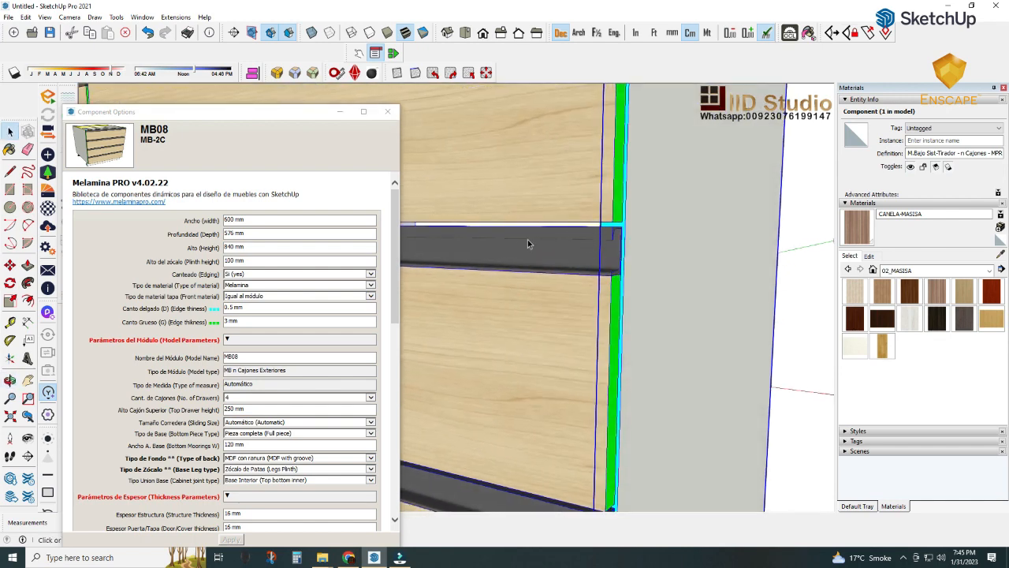
- Undo the drawer cabinet's handle type change
left_click_drag(214, 125, 234, 202)
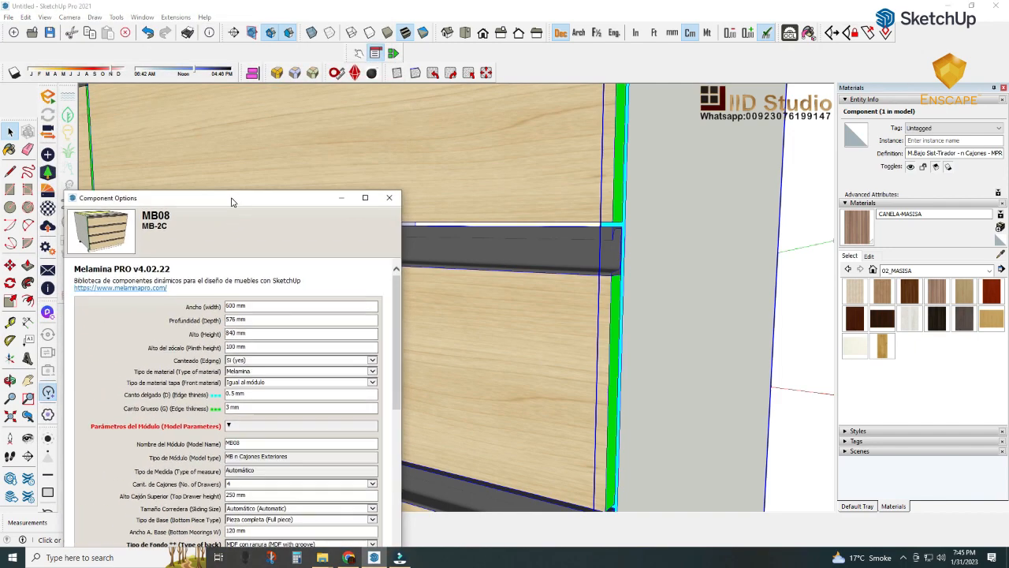
scroll(590, 268, "down", 2)
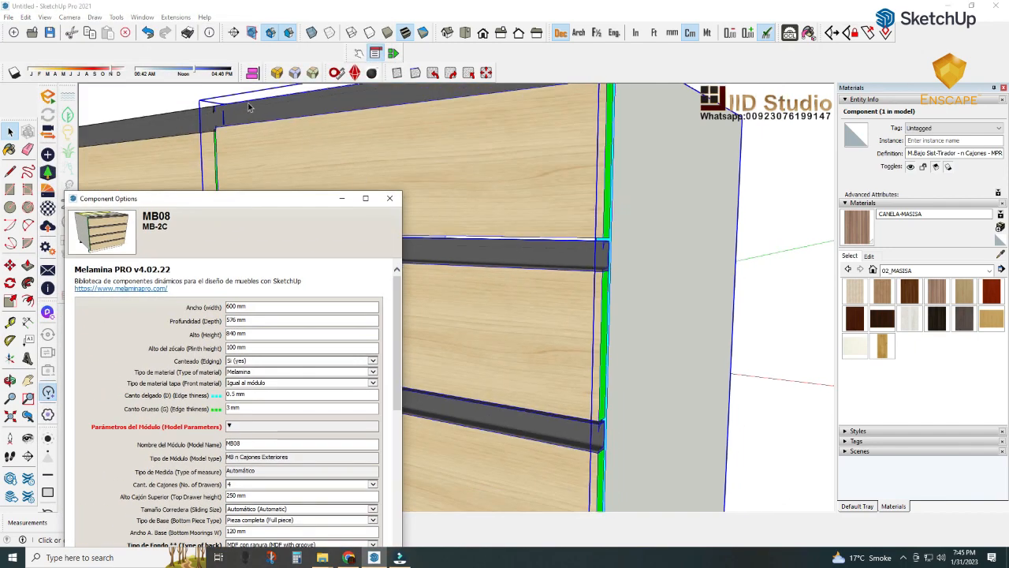
left_click(149, 33)
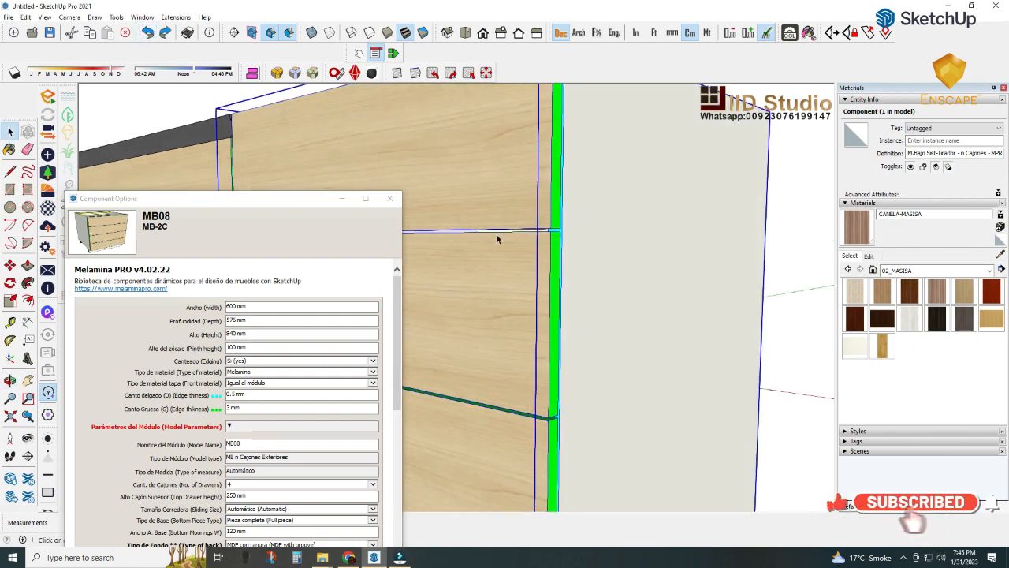
scroll(497, 238, "up", 3)
- Set the drawer cabinet's gap between doors (Separación entre Puertas) to 8 mm and apply it
left_click_drag(288, 208, 265, 73)
scroll(290, 346, "down", 5)
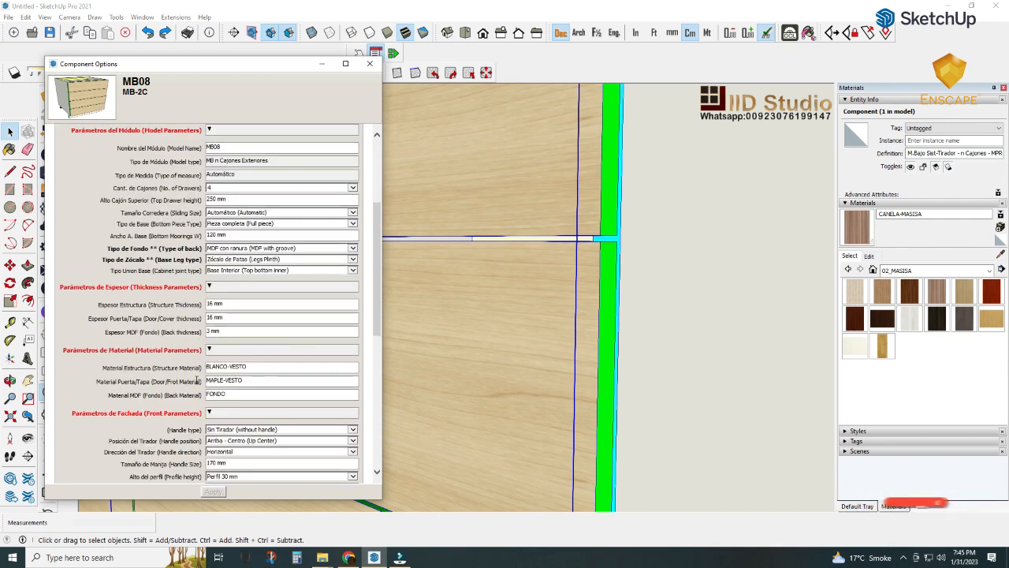
scroll(203, 386, "down", 2)
scroll(242, 416, "down", 6)
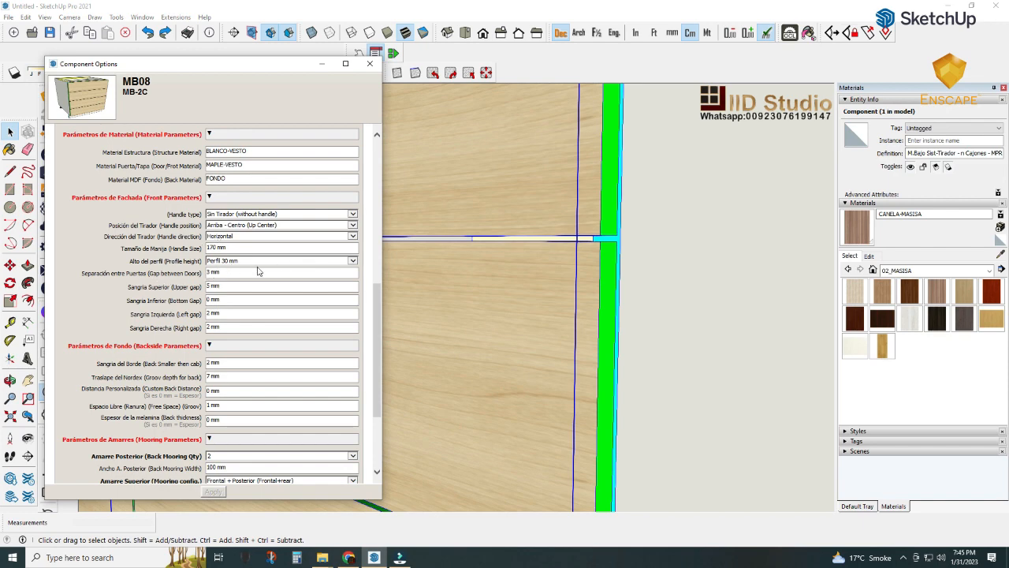
triple_click(230, 274)
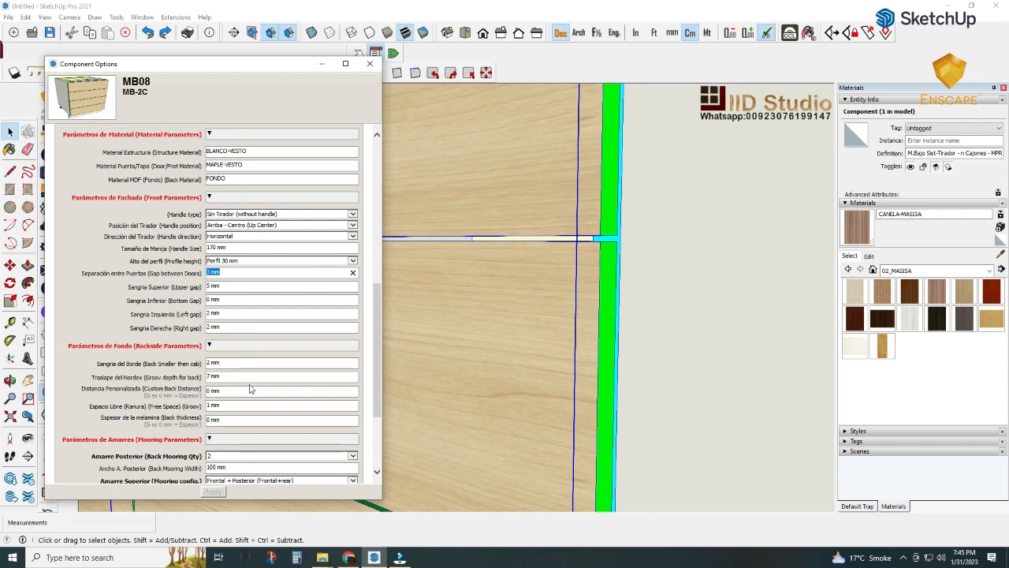
type("8")
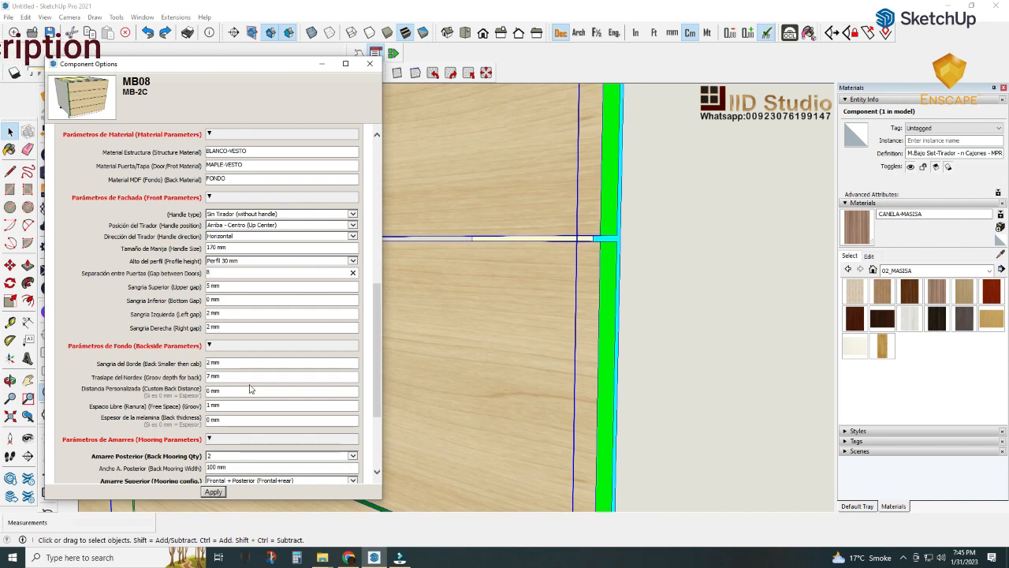
left_click(493, 331)
scroll(502, 320, "down", 3)
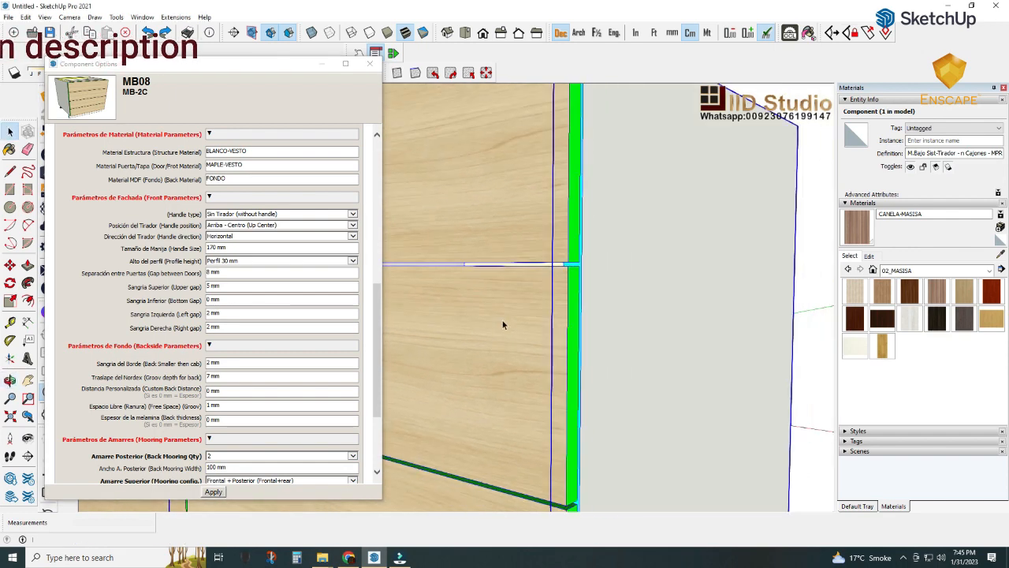
scroll(484, 332, "up", 2)
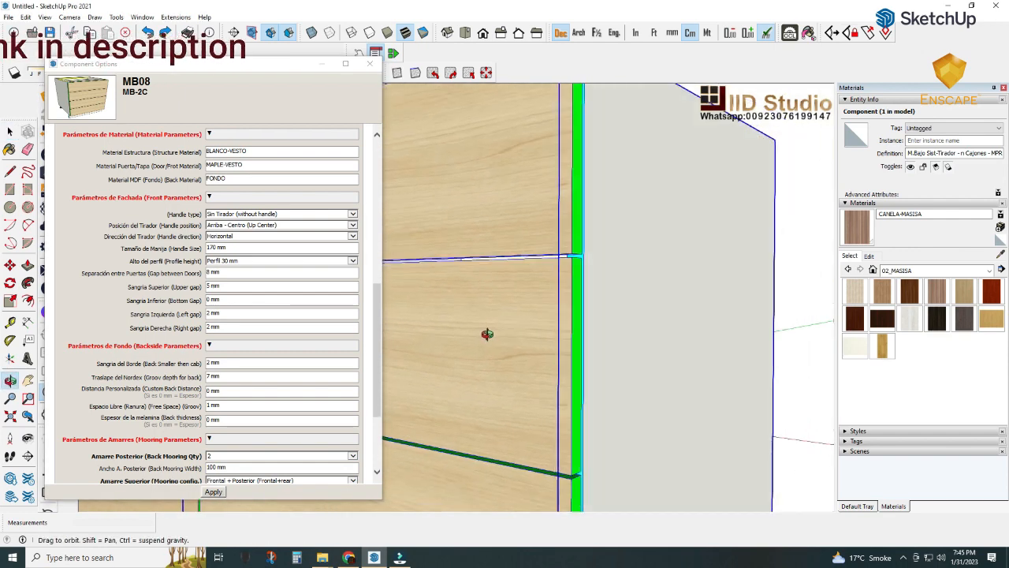
left_click(214, 492)
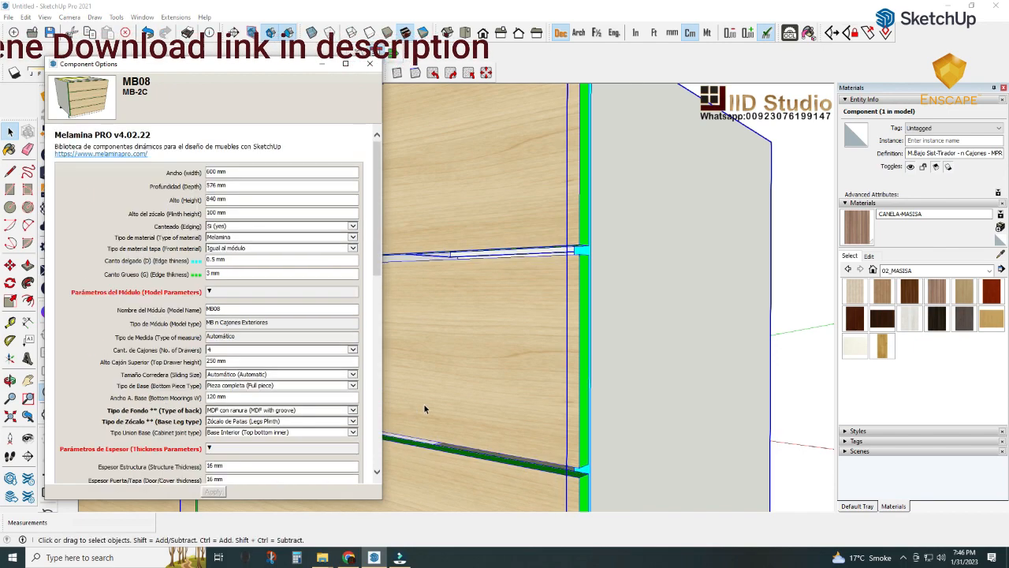
- Inspect the spacing between the drawer fronts, and undo the gap-between-doors change
middle_click_drag(515, 393, 527, 393)
scroll(559, 372, "down", 6)
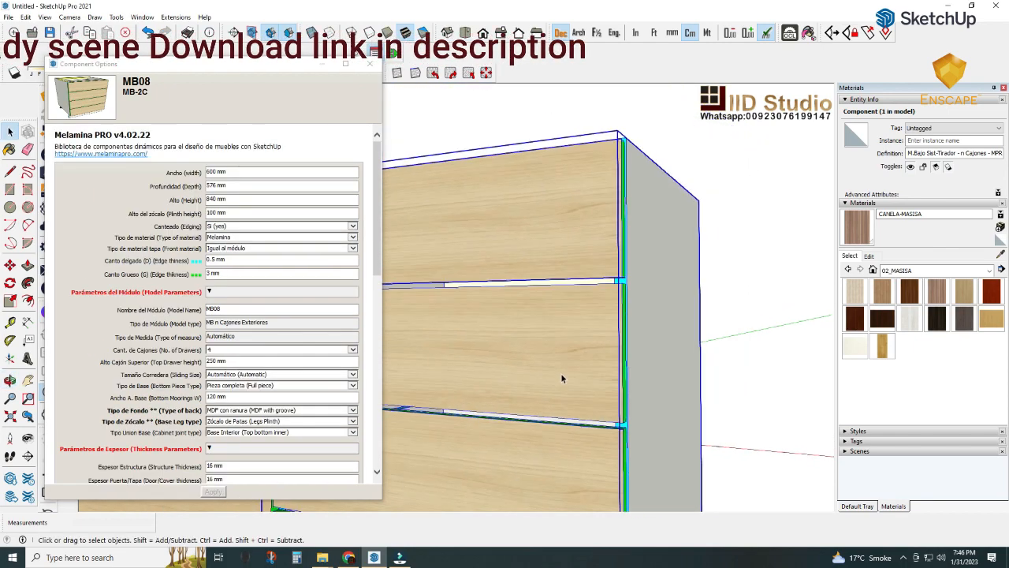
scroll(557, 376, "up", 5)
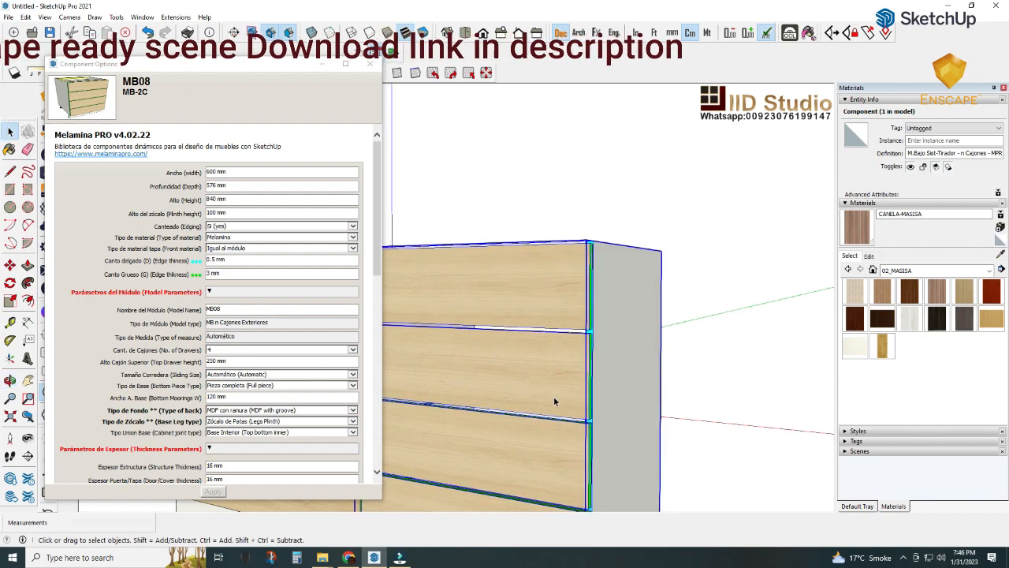
middle_click_drag(579, 342, 563, 365)
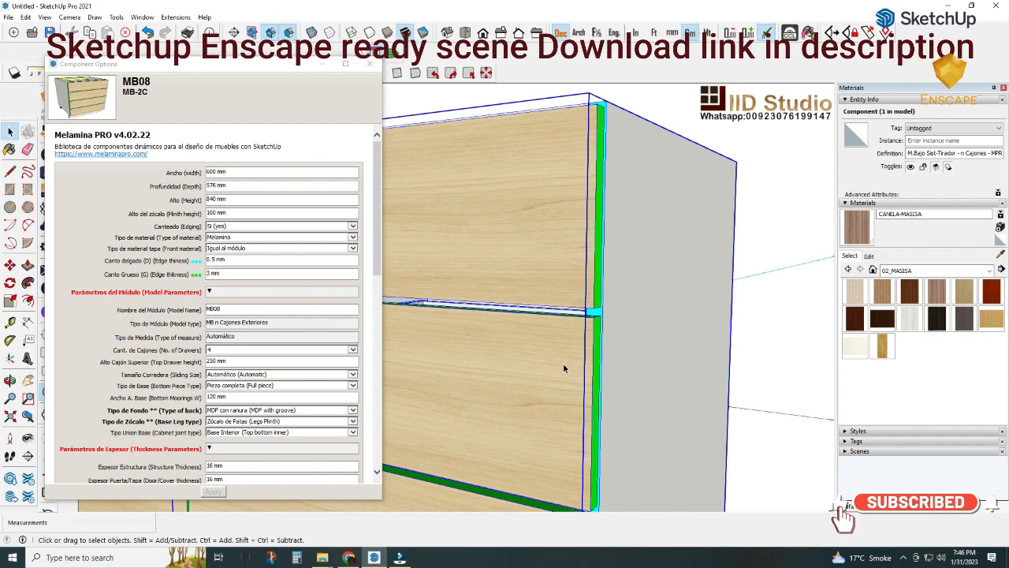
scroll(278, 364, "down", 8)
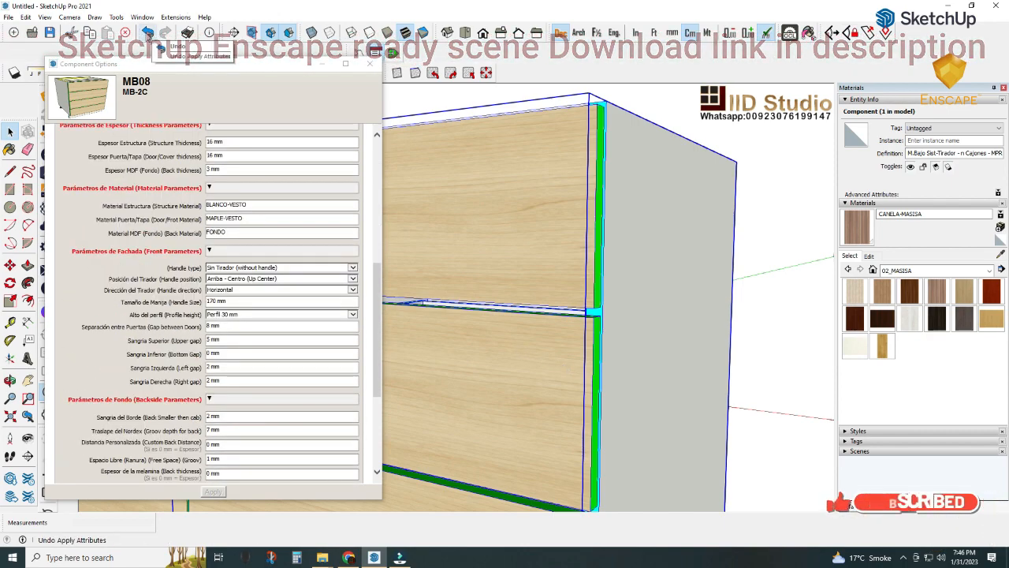
left_click(147, 33)
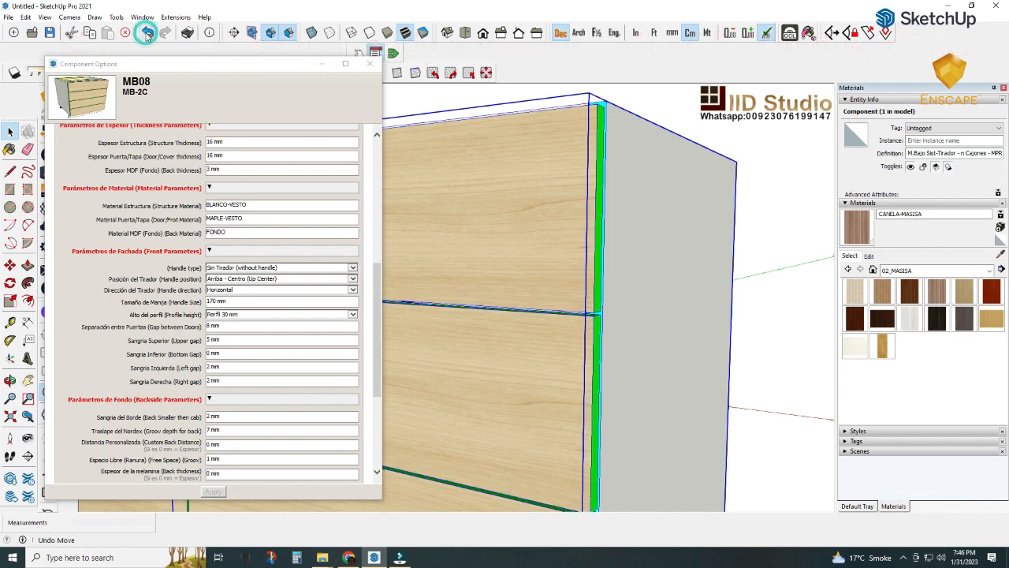
- Set the drawer cabinet's upper gap (Sangría Superior) to 25 mm and apply it
scroll(250, 357, "down", 2)
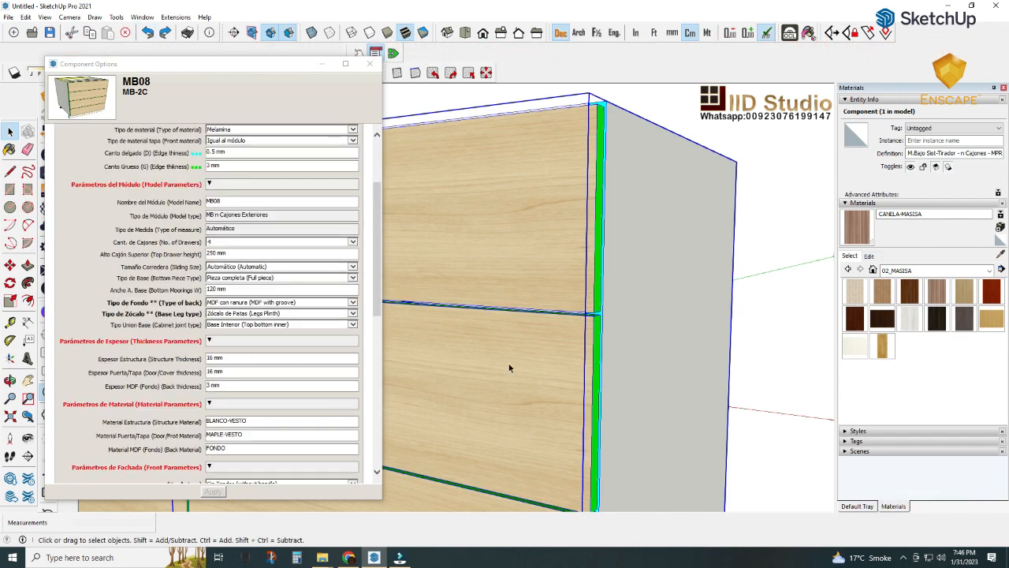
scroll(605, 117, "up", 4)
middle_click_drag(604, 117, 653, 226)
middle_click_drag(580, 219, 598, 317)
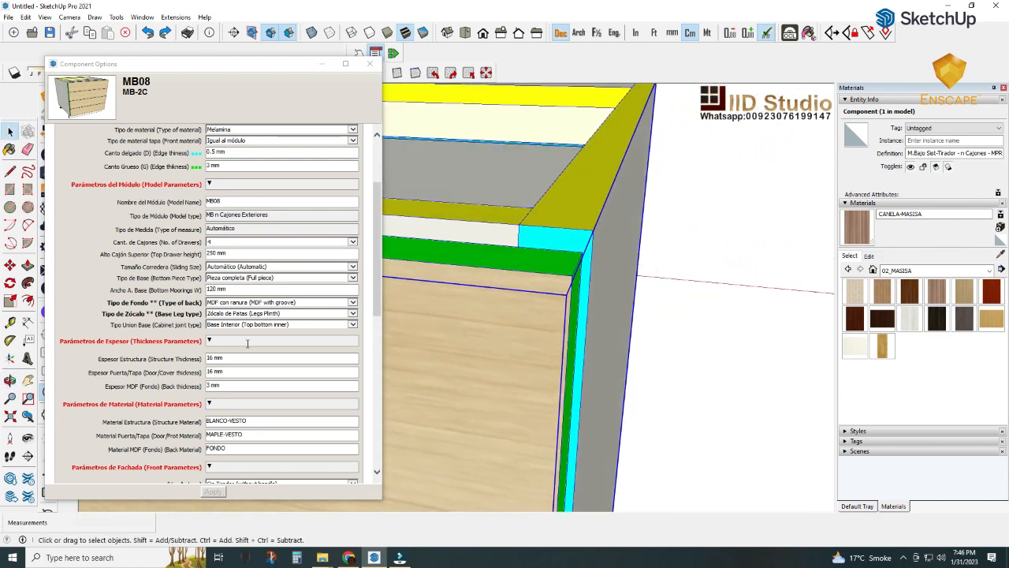
scroll(246, 344, "down", 3)
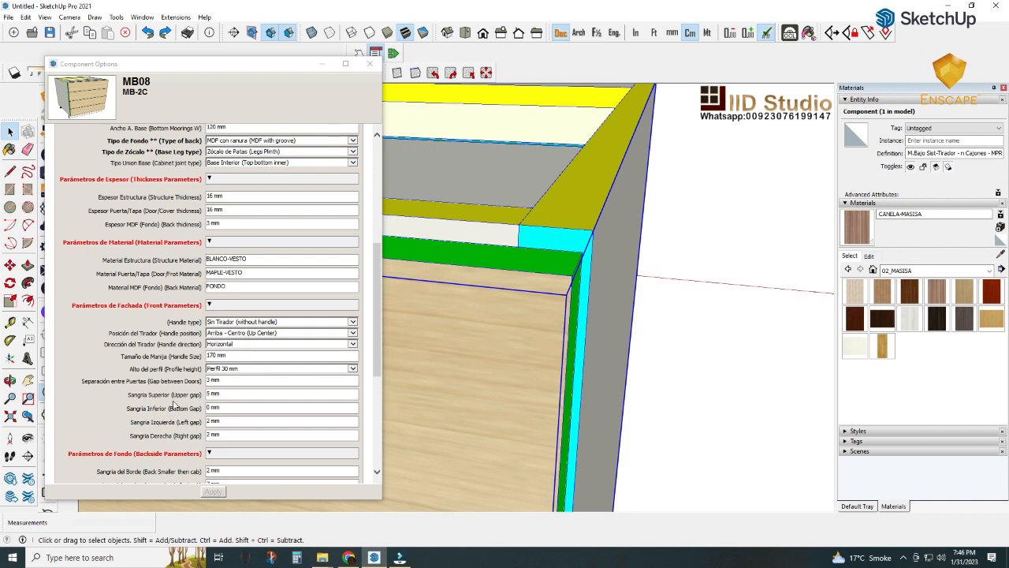
middle_click_drag(410, 340, 659, 328)
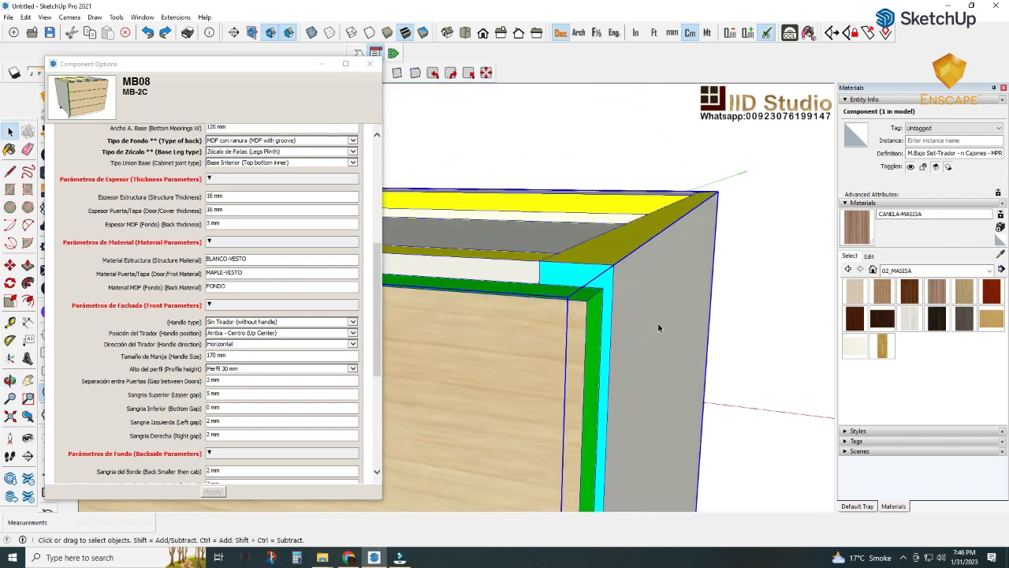
left_click(223, 396)
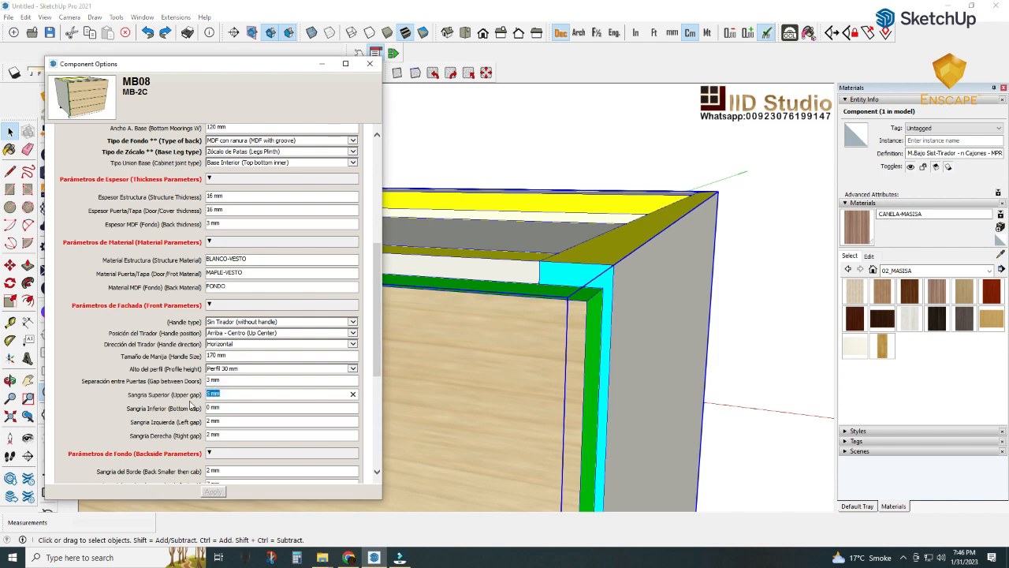
type("2.5")
middle_click_drag(593, 245, 577, 267)
middle_click_drag(543, 313, 474, 336)
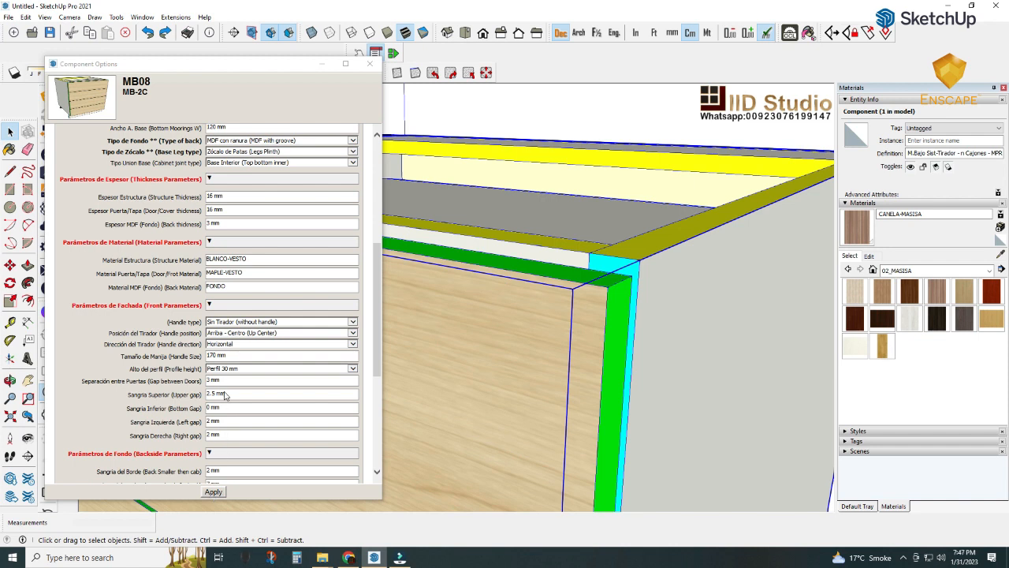
left_click_drag(225, 394, 208, 401)
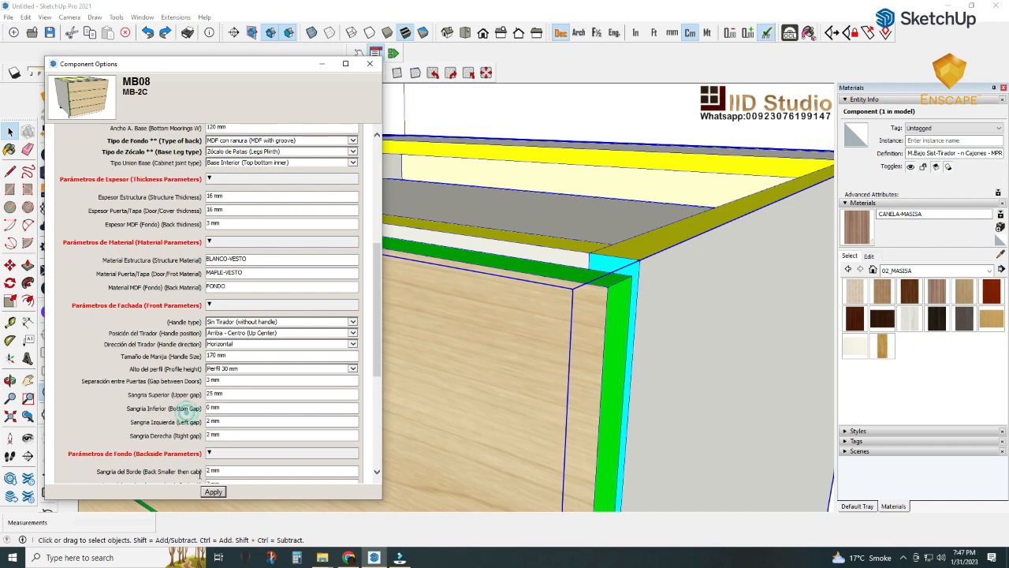
left_click(213, 491)
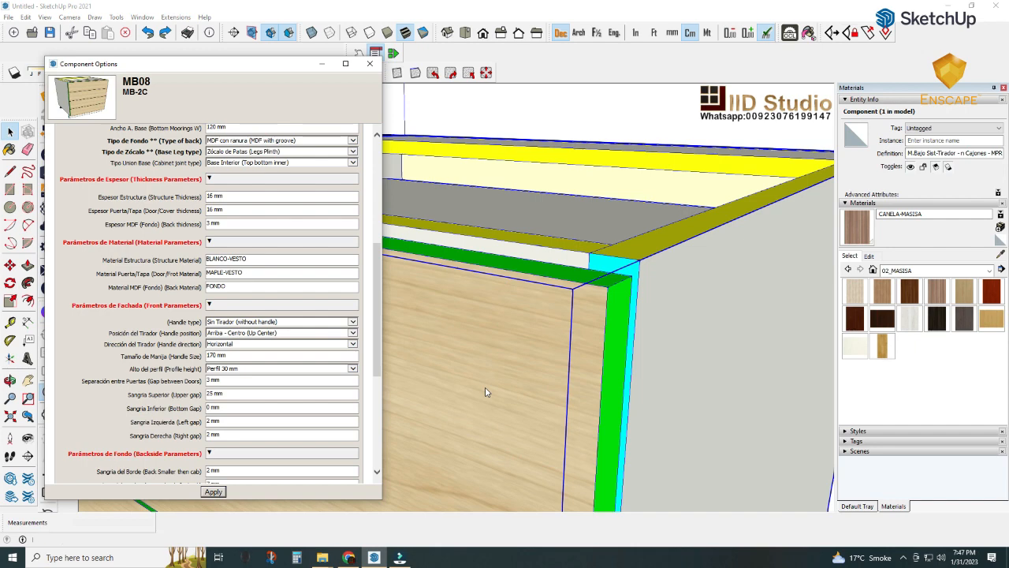
- Inspect the space above the top drawer front and try to measure it with the Tape Measure tool
scroll(606, 362, "down", 10)
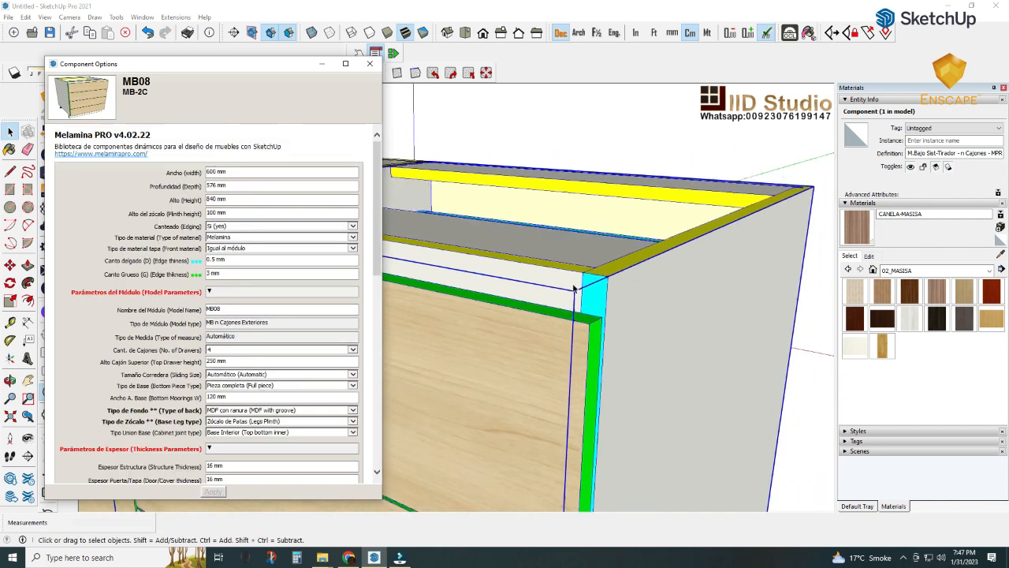
mouse_move(572, 319)
middle_mouse_down()
mouse_move(543, 331)
mouse_move(544, 304)
mouse_move(553, 312)
middle_mouse_up()
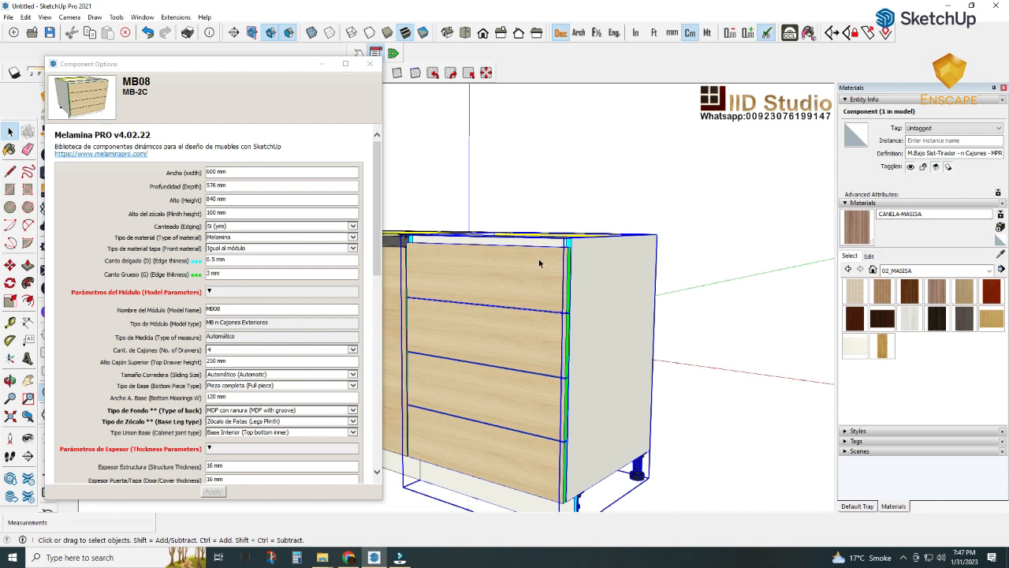
middle_click_drag(540, 261, 539, 298)
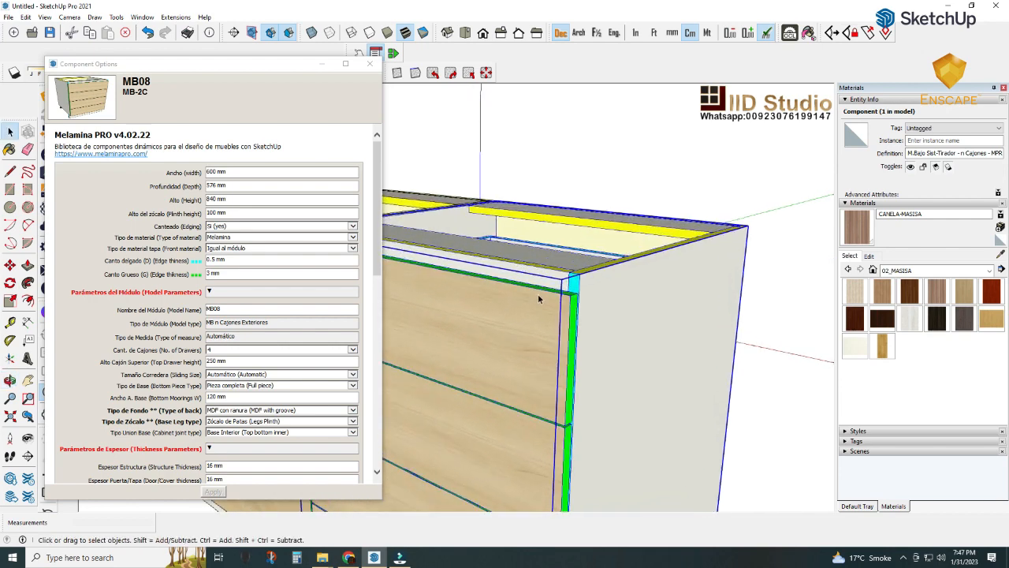
scroll(538, 298, "up", 2)
left_click(11, 322)
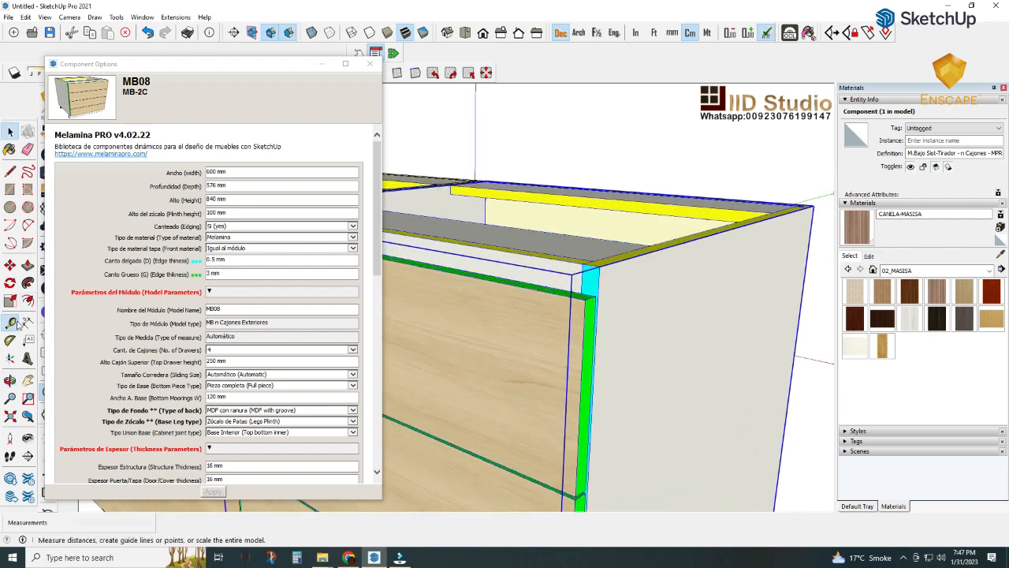
scroll(572, 274, "up", 2)
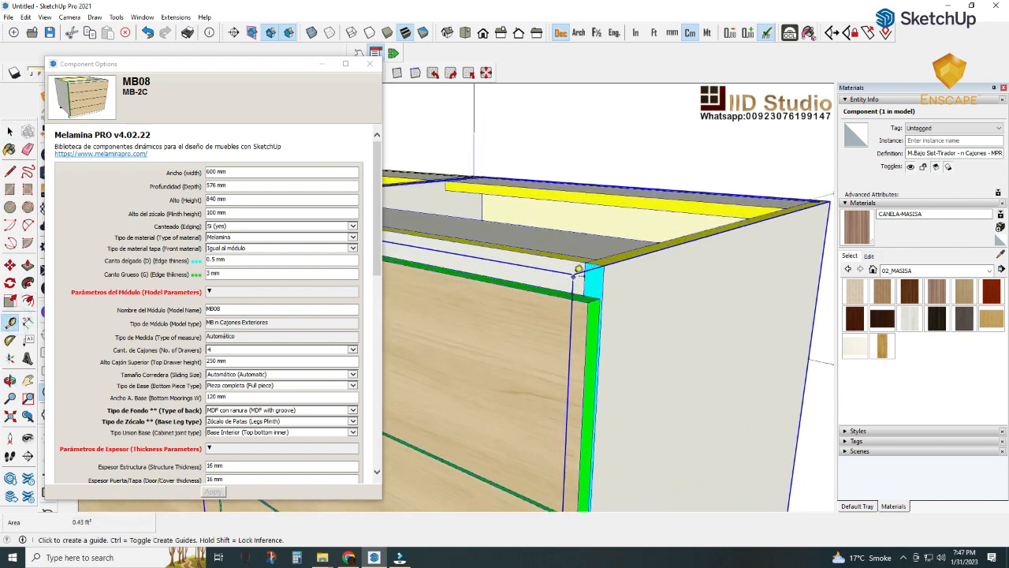
left_click(605, 302)
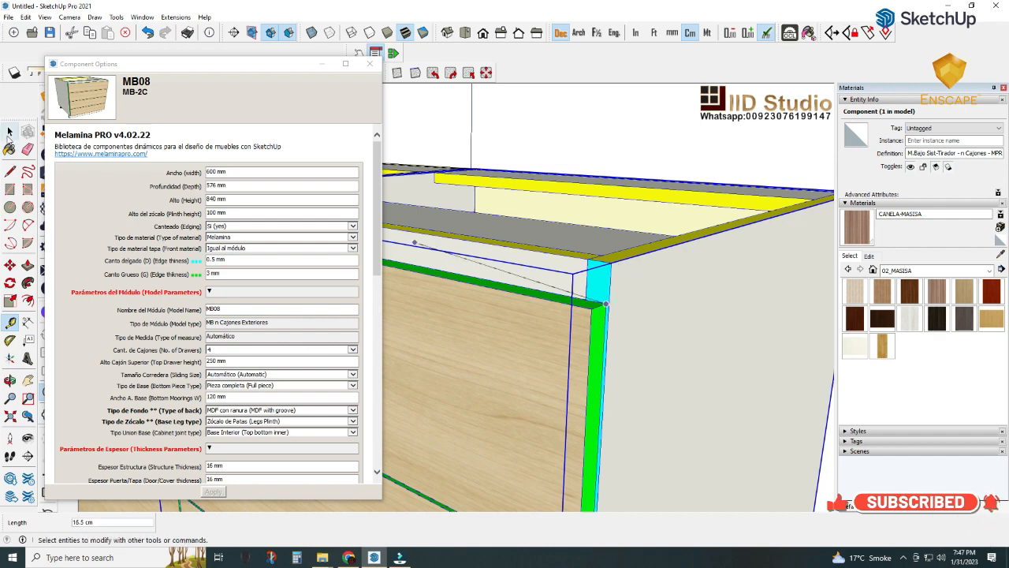
left_click(10, 131)
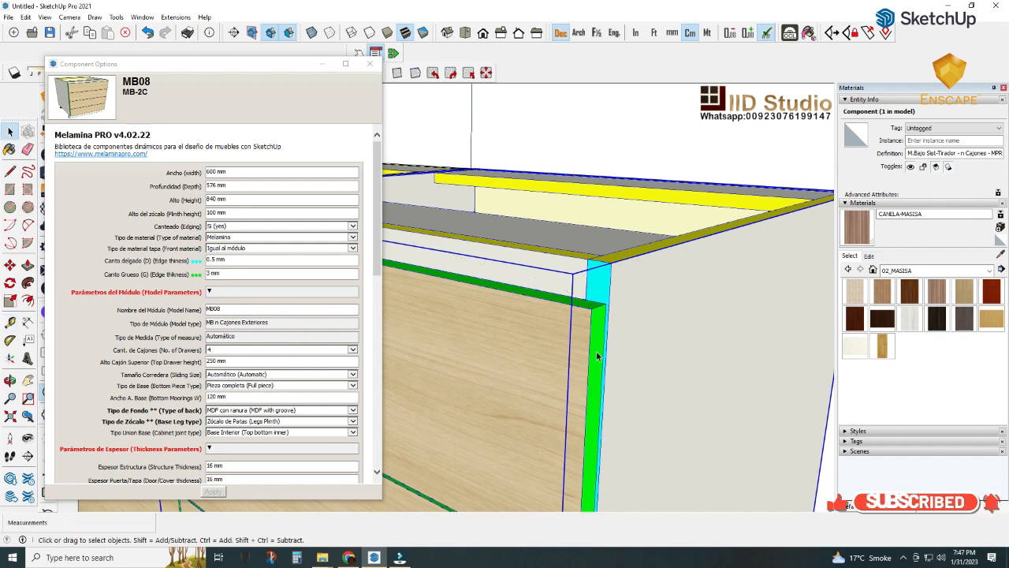
- Set the drawer cabinet's left gap and right gap to 8 mm each and apply them
middle_click_drag(597, 354, 613, 335)
scroll(183, 372, "down", 3)
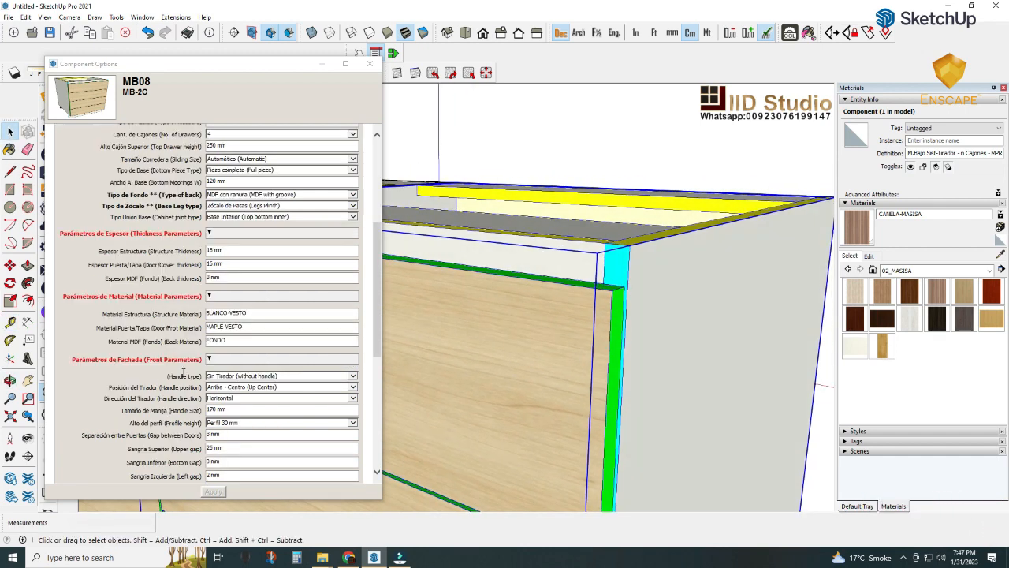
scroll(183, 372, "down", 2)
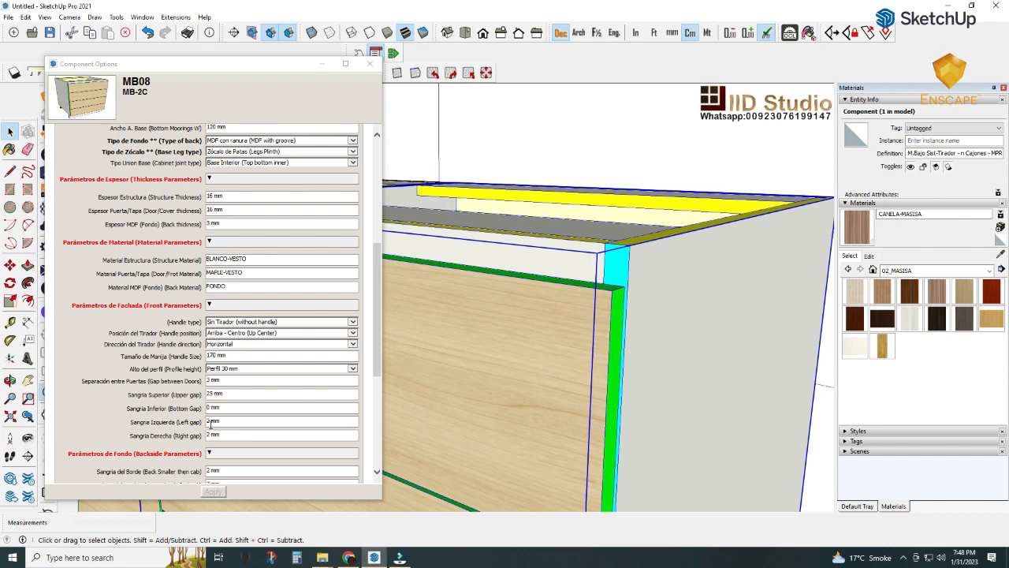
left_click_drag(223, 423, 200, 423)
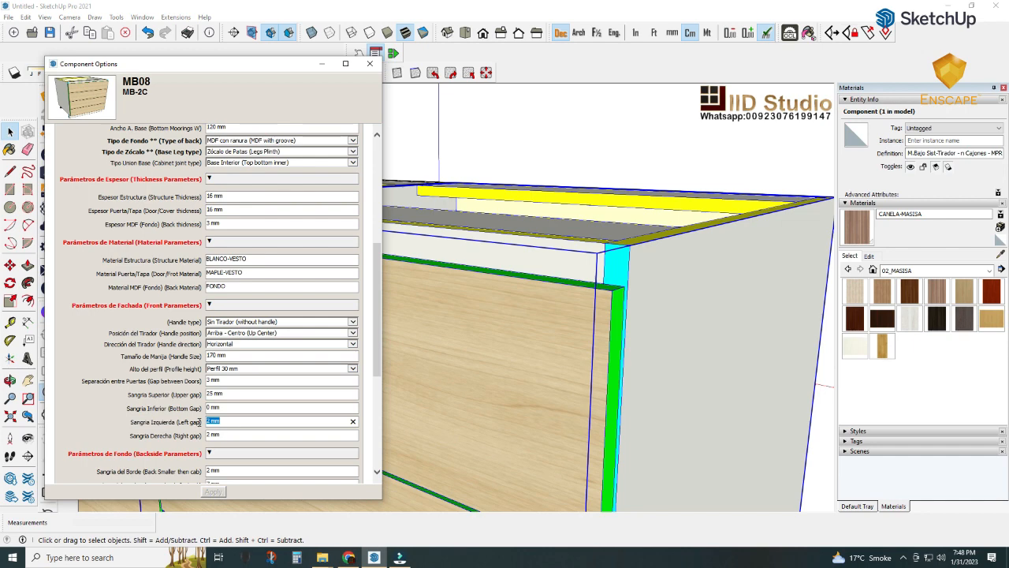
type("8")
middle_click_drag(492, 404, 525, 394)
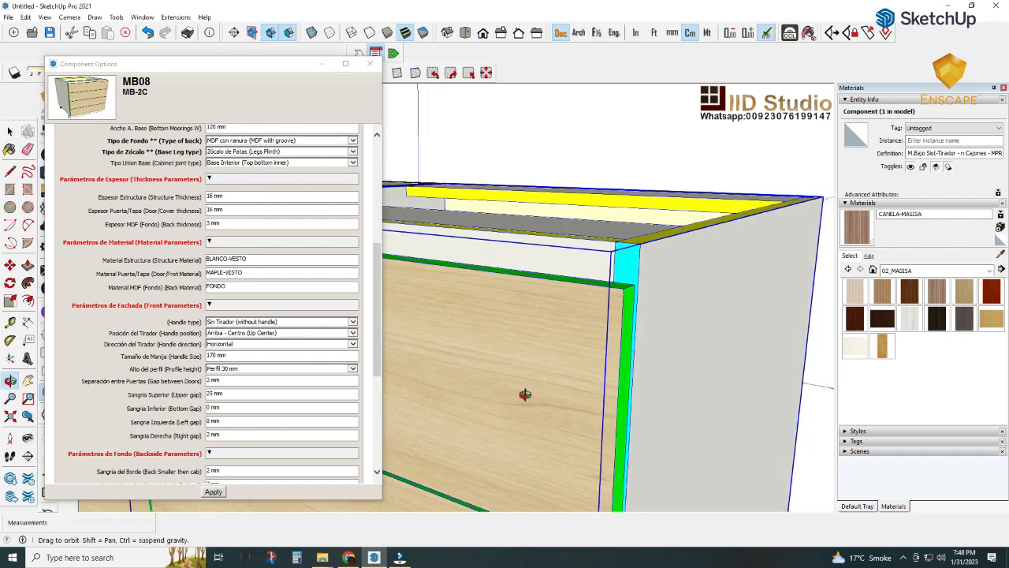
left_click(220, 435)
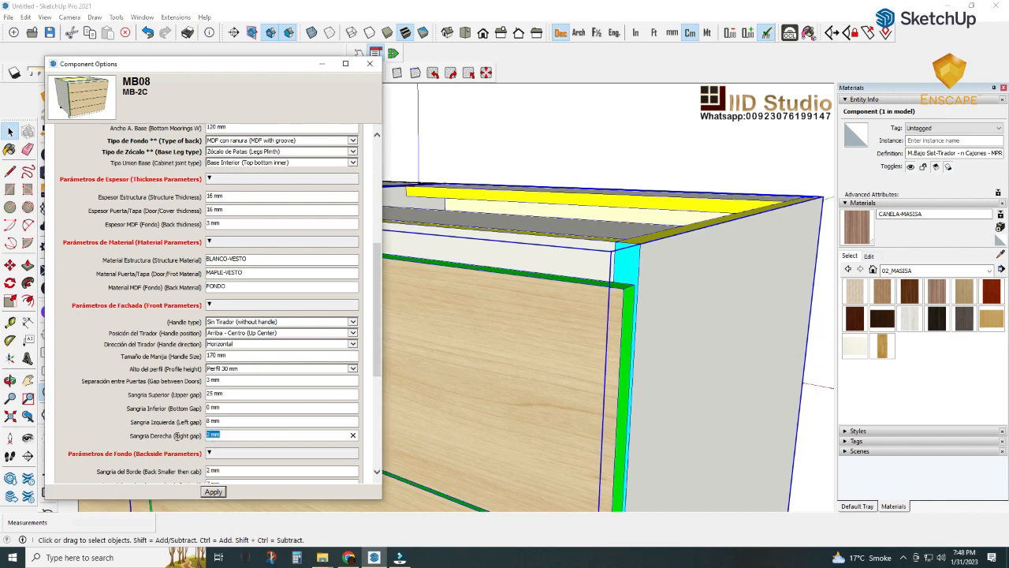
left_click(212, 492)
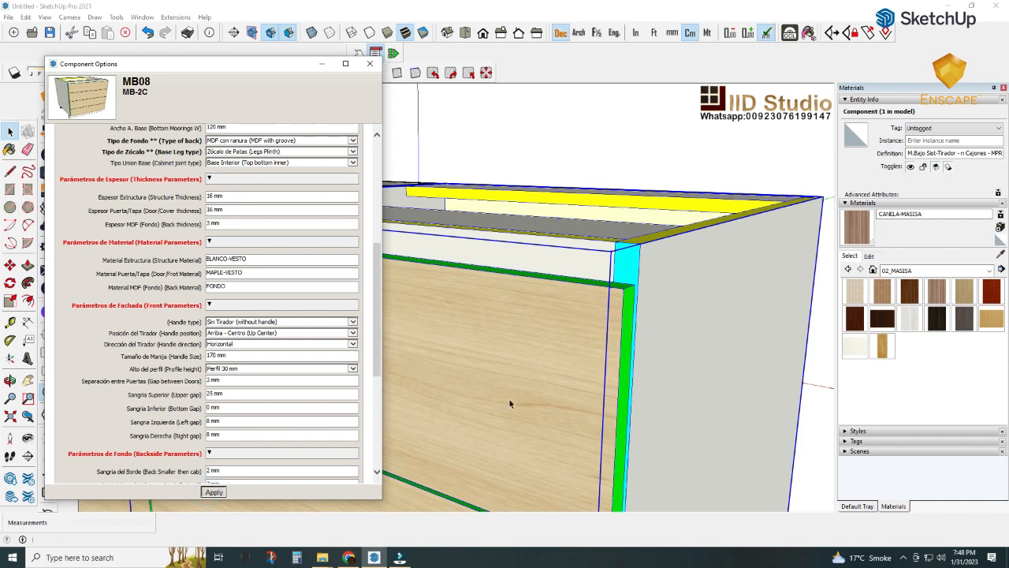
- Inspect the side gaps around the drawer fronts, and undo the upper, left and right gap changes
middle_click_drag(510, 403, 599, 370)
middle_click_drag(495, 388, 608, 360)
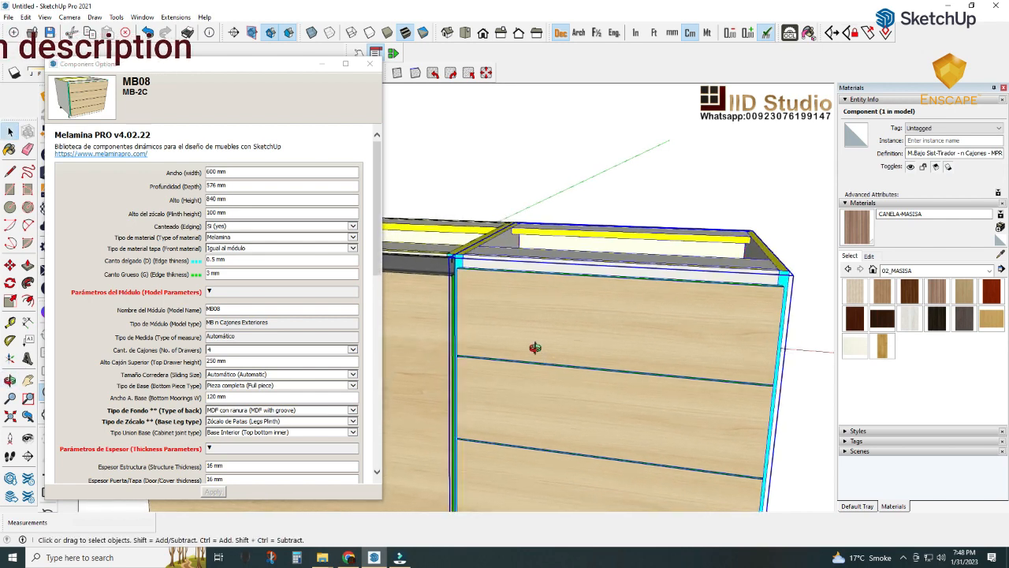
middle_click_drag(533, 345, 619, 357)
scroll(519, 276, "up", 5)
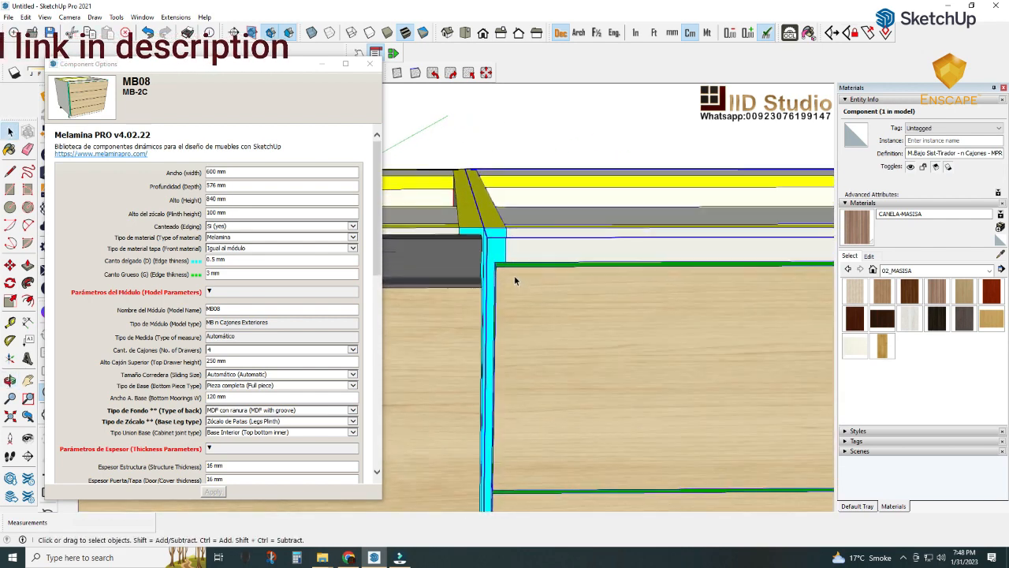
mouse_move(521, 291)
middle_mouse_down()
mouse_move(513, 281)
mouse_move(516, 297)
middle_mouse_up()
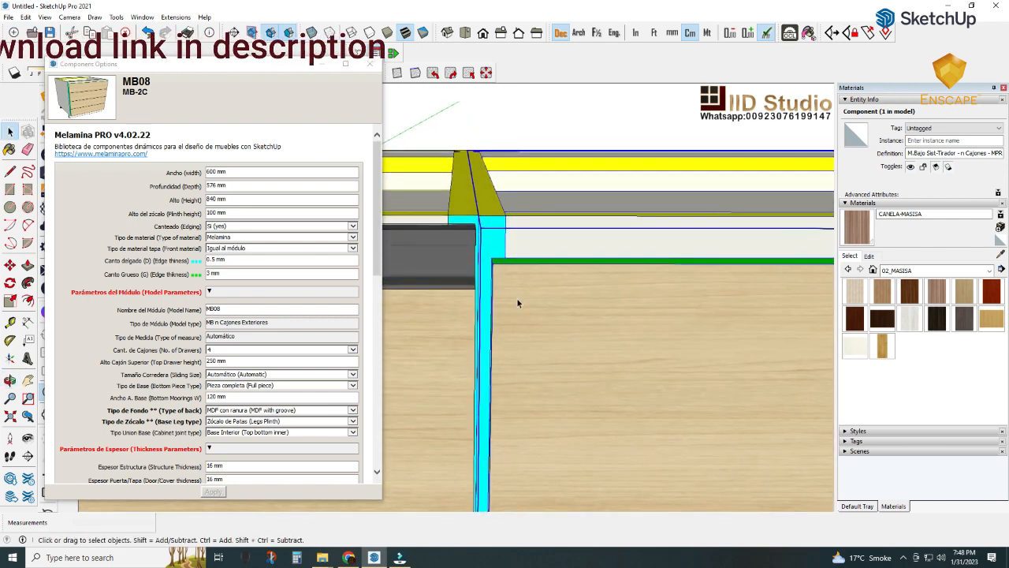
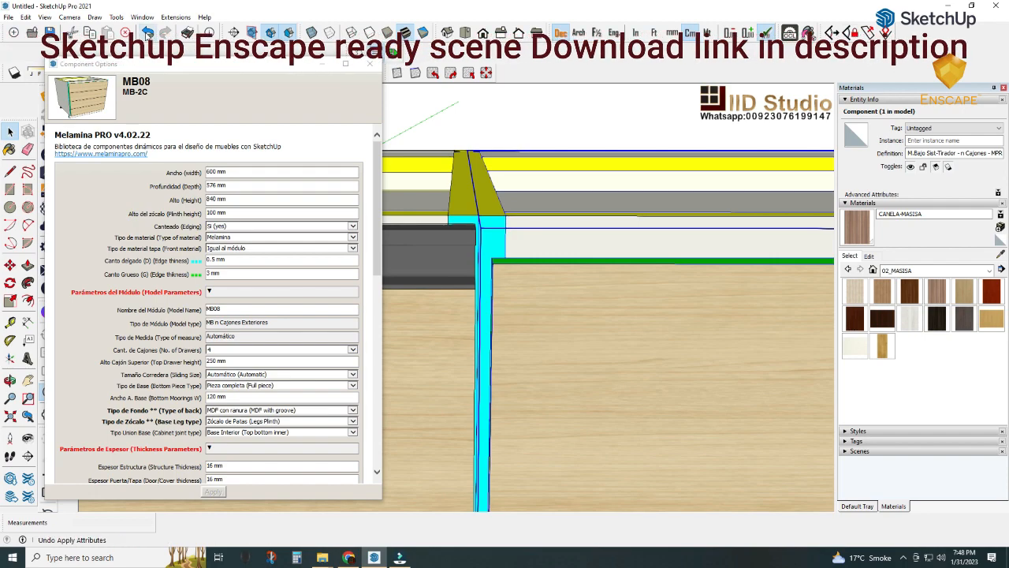
left_click(146, 32)
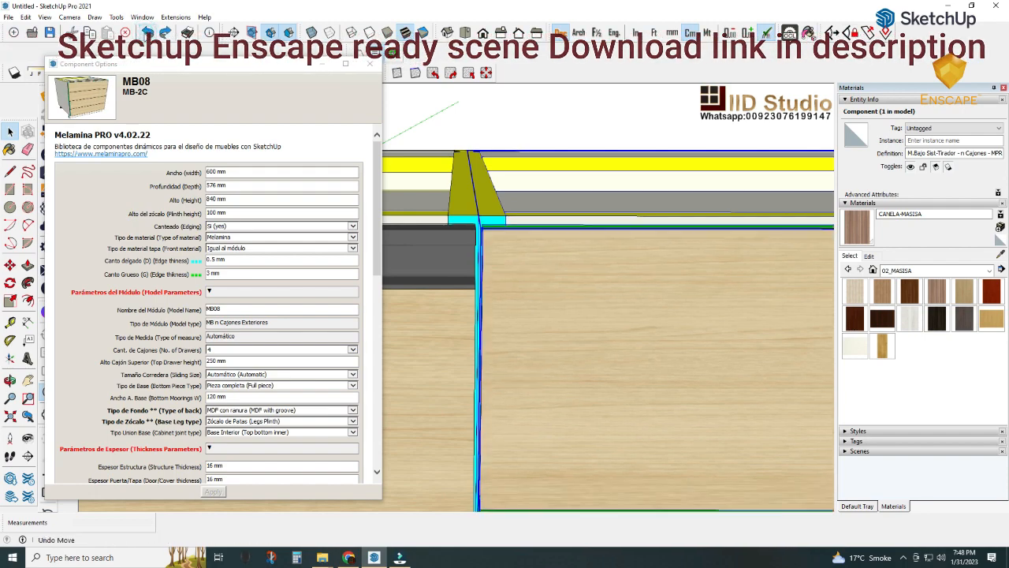
scroll(492, 209, "down", 4)
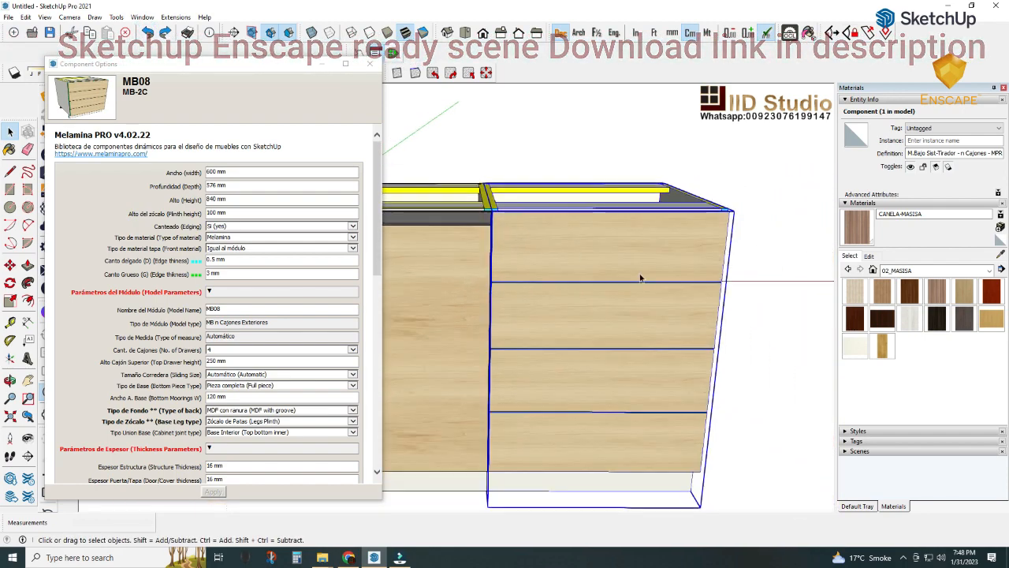
middle_click_drag(642, 276, 675, 276)
scroll(199, 445, "down", 2)
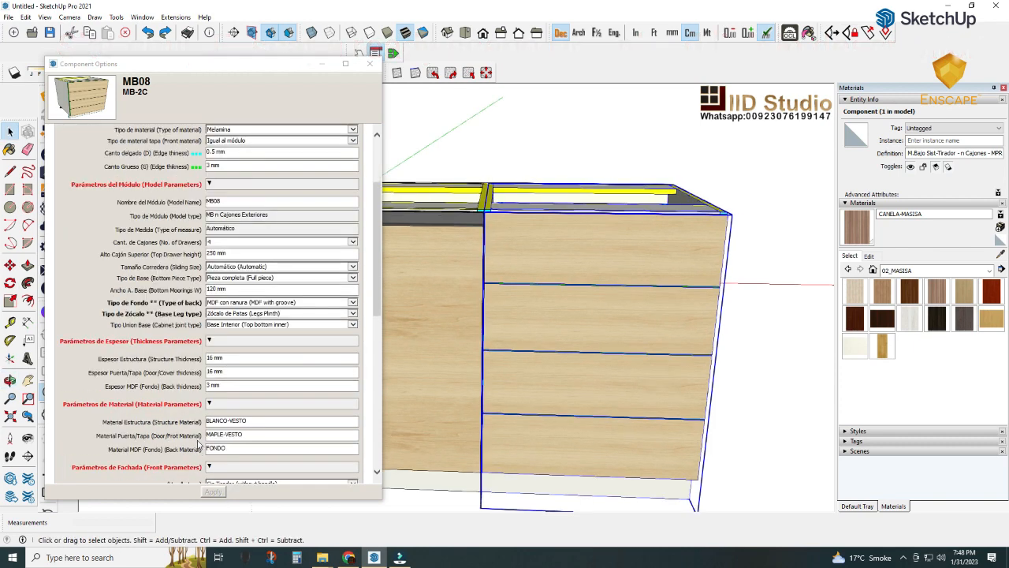
- Set the drawer cabinet's type of back to MDF con clavos (Back with nails), apply it, and inspect the back panel's edges
scroll(198, 445, "down", 3)
scroll(216, 417, "down", 1)
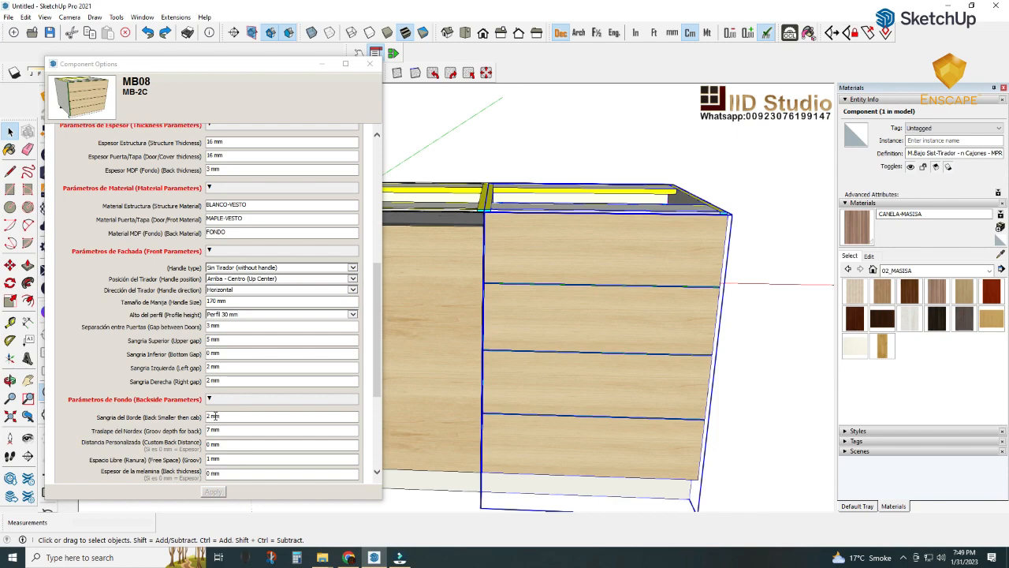
middle_click_drag(451, 365, 410, 371)
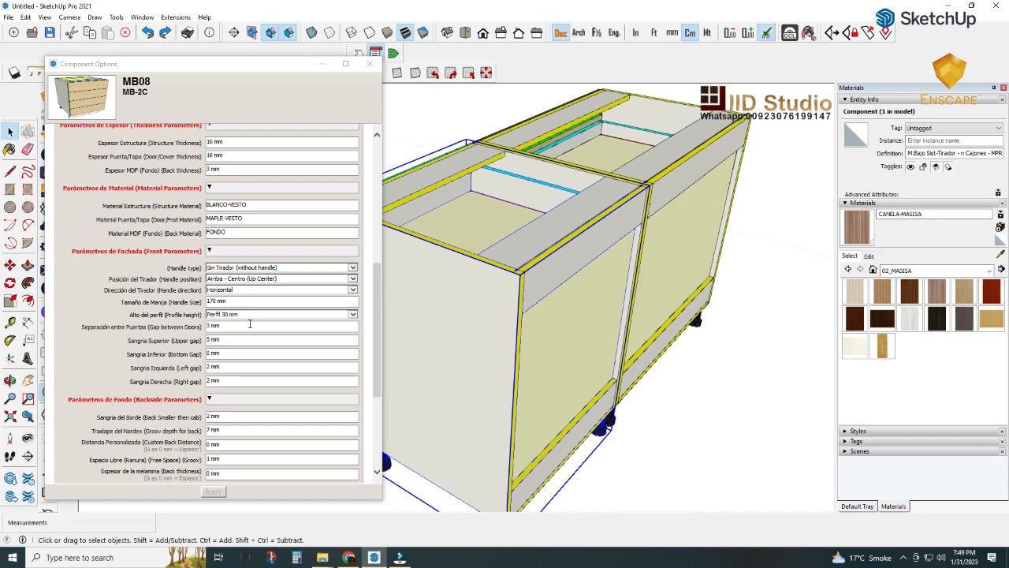
scroll(277, 237, "up", 5)
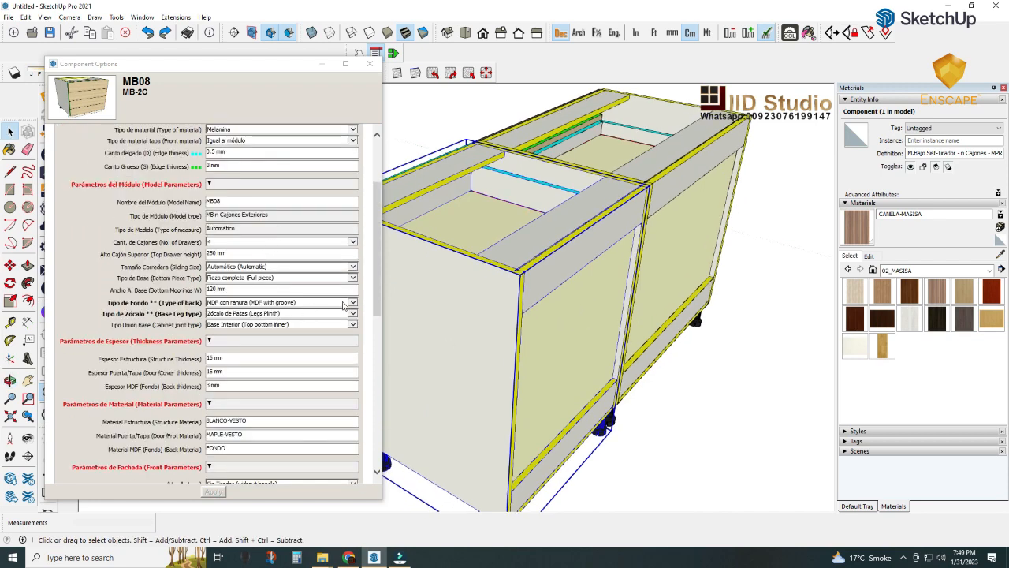
left_click(351, 303)
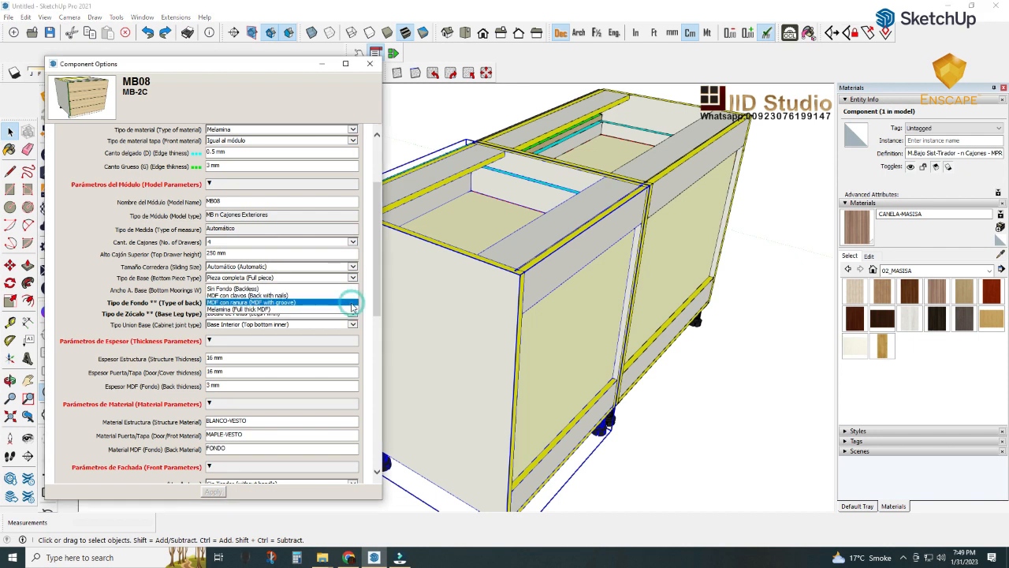
left_click(285, 296)
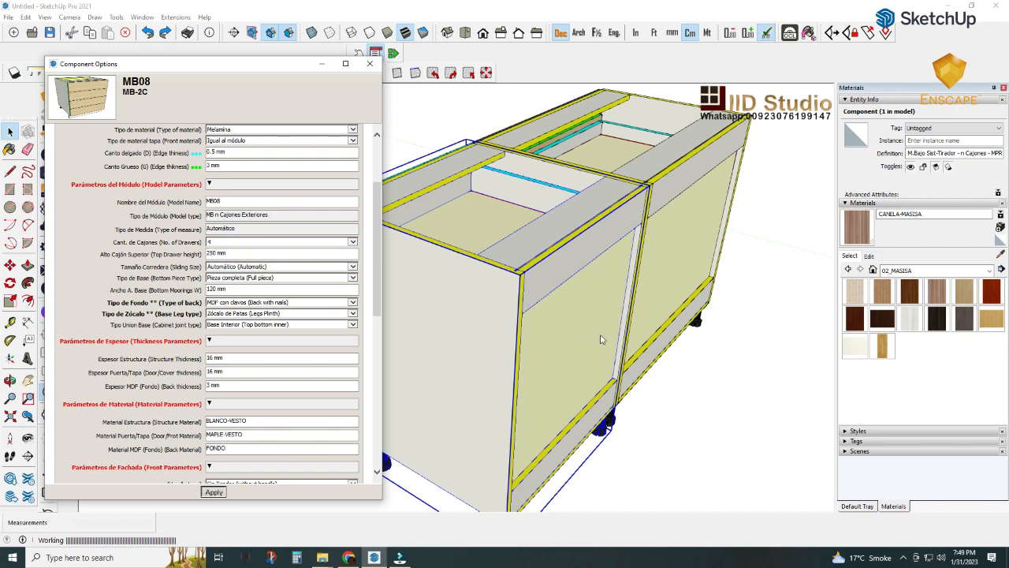
scroll(535, 298, "up", 6)
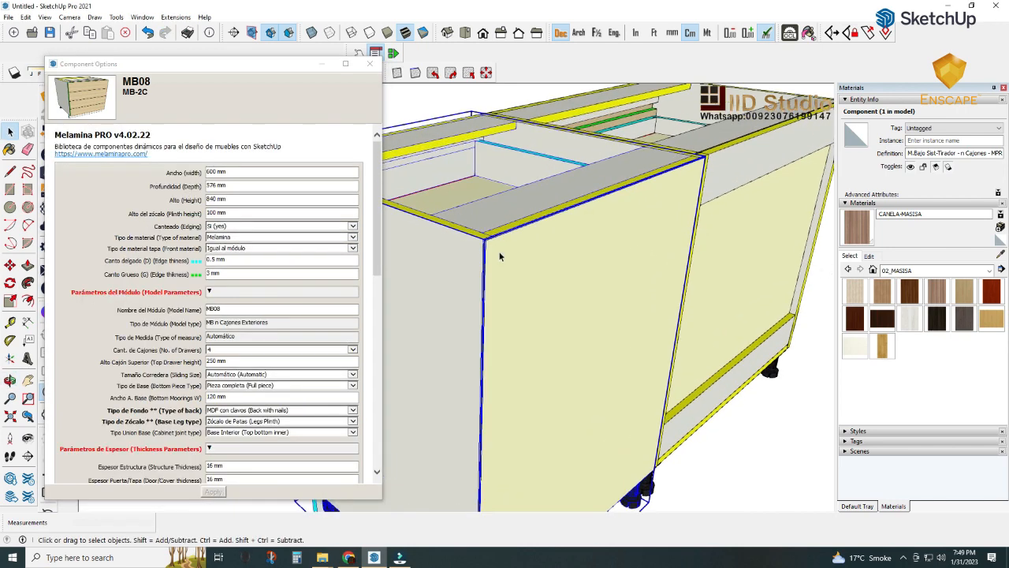
mouse_move(489, 258)
middle_mouse_down()
mouse_move(512, 220)
mouse_move(494, 286)
mouse_move(402, 272)
middle_mouse_up()
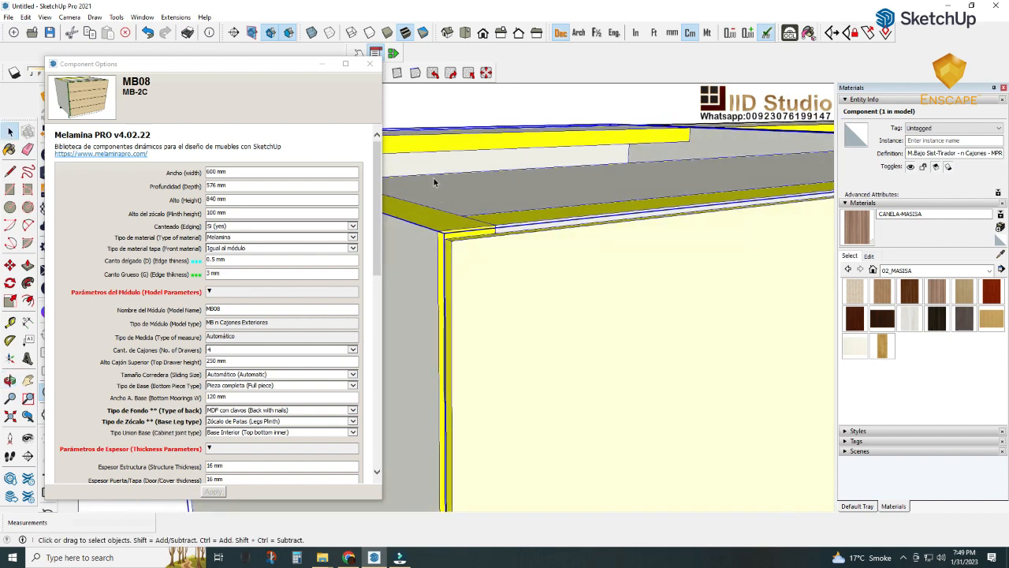
left_click(412, 105)
left_click(462, 278)
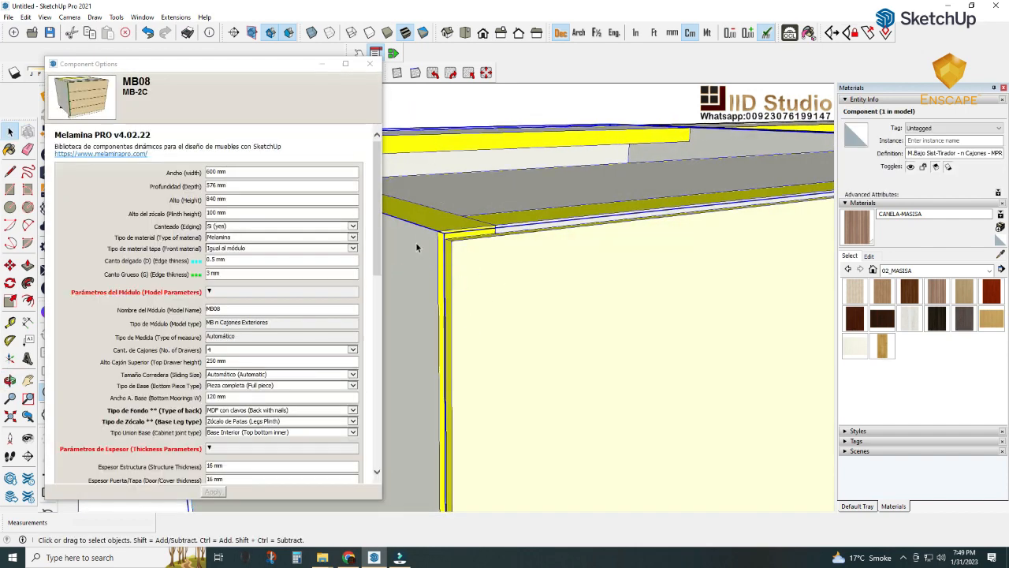
- Set the back panel's edge inset (Sangría del Borde) to 0 mm and apply it
scroll(296, 363, "down", 5)
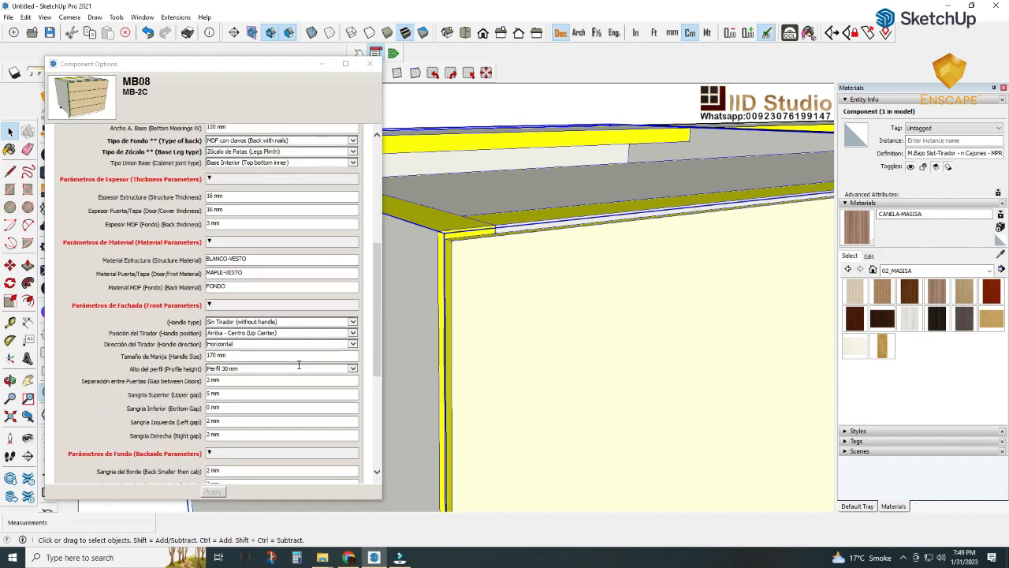
scroll(298, 364, "down", 4)
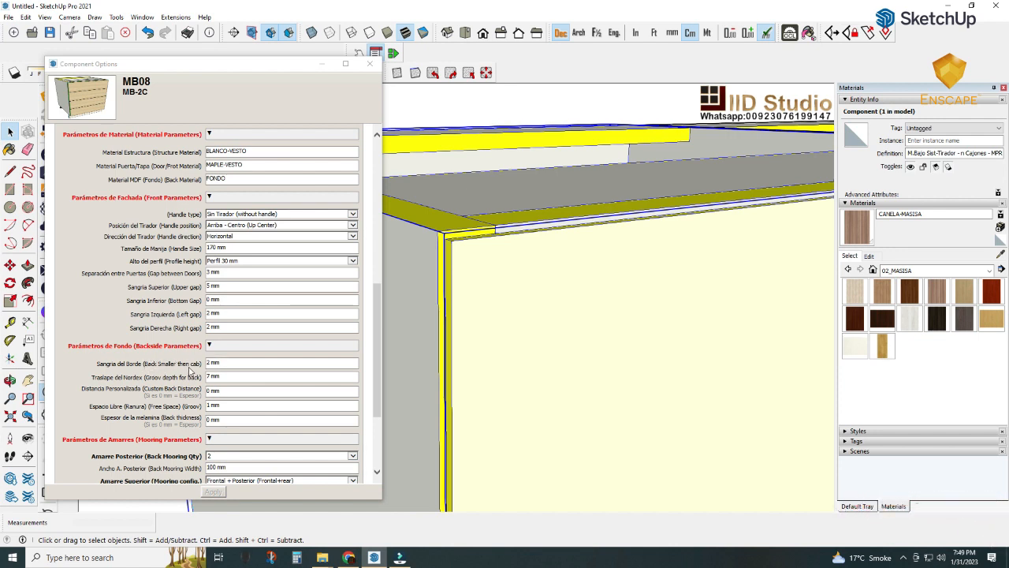
left_click(214, 364)
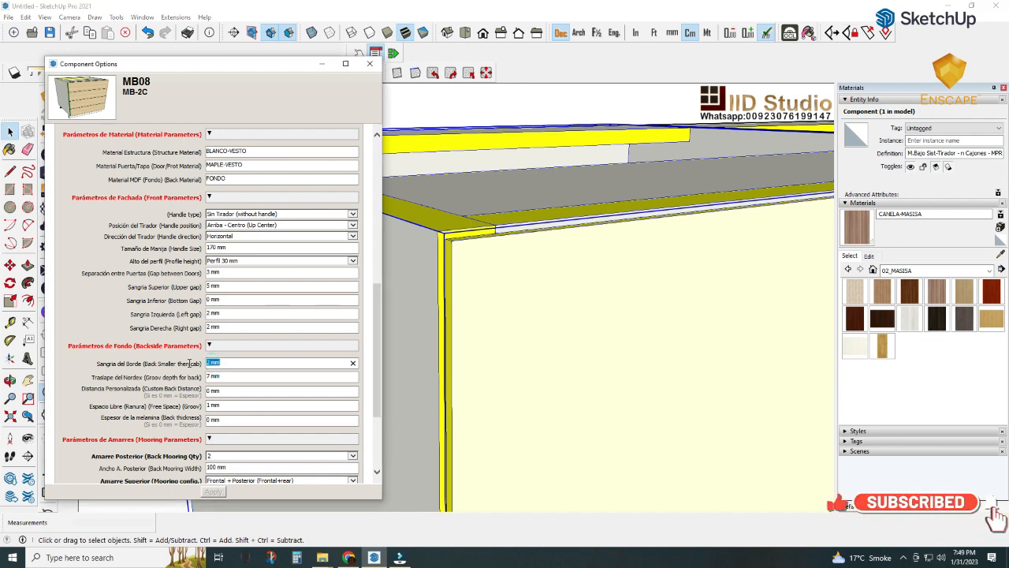
type("0")
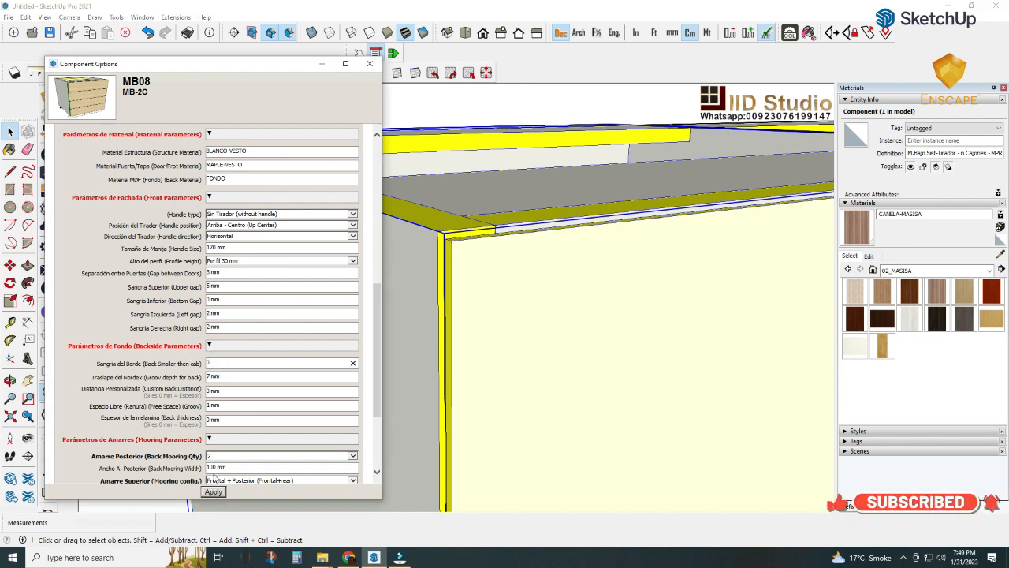
left_click(213, 491)
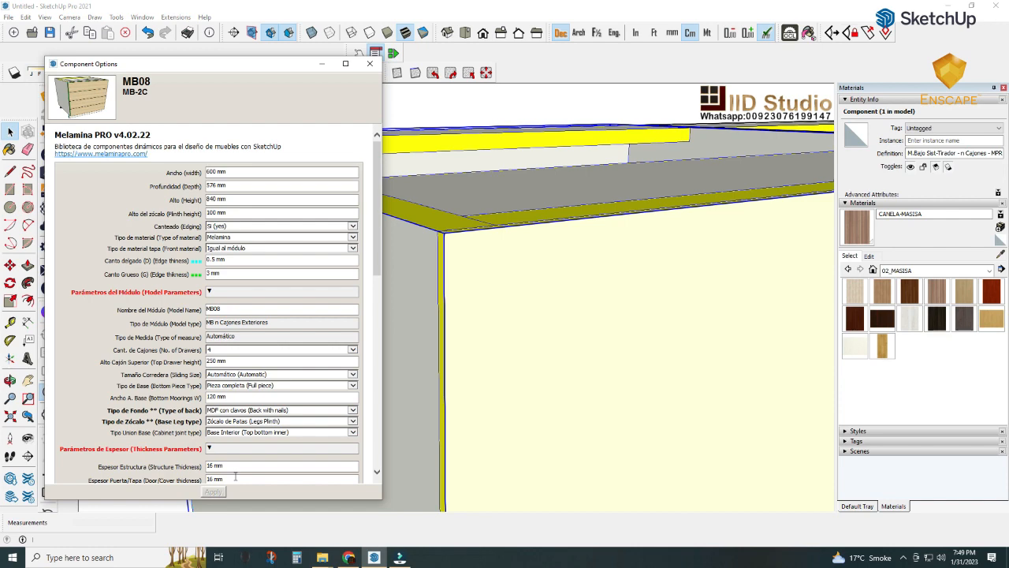
- Inspect the back panel's edge, and undo the edge inset and type of back changes
middle_click_drag(431, 364, 532, 381)
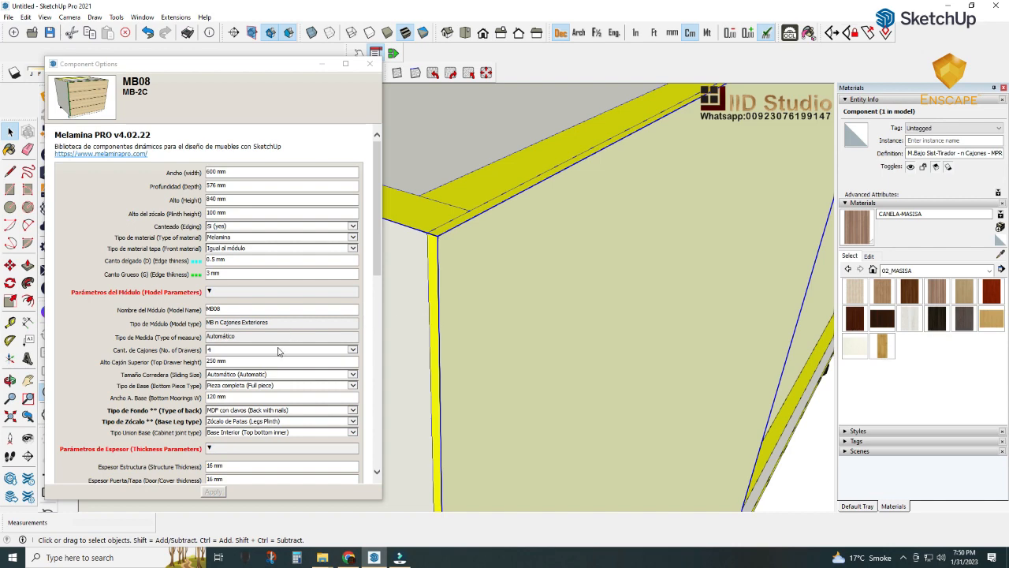
scroll(277, 351, "down", 10)
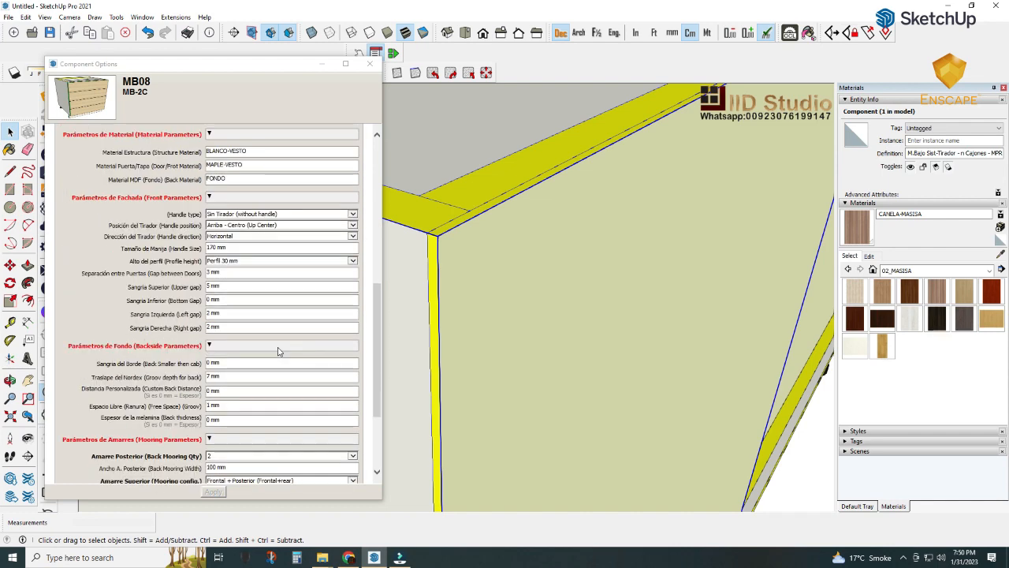
scroll(277, 351, "down", 5)
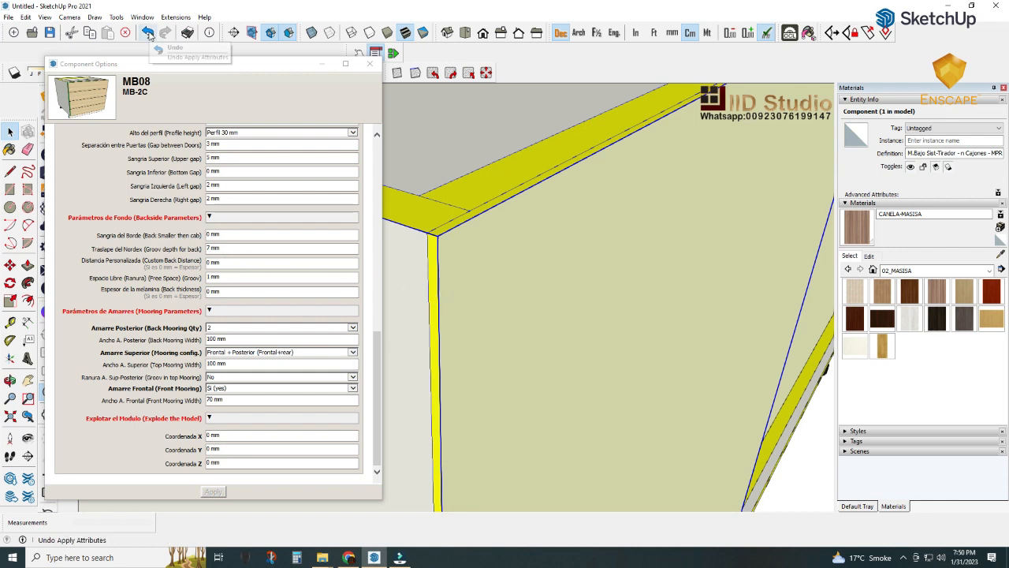
left_click(148, 33)
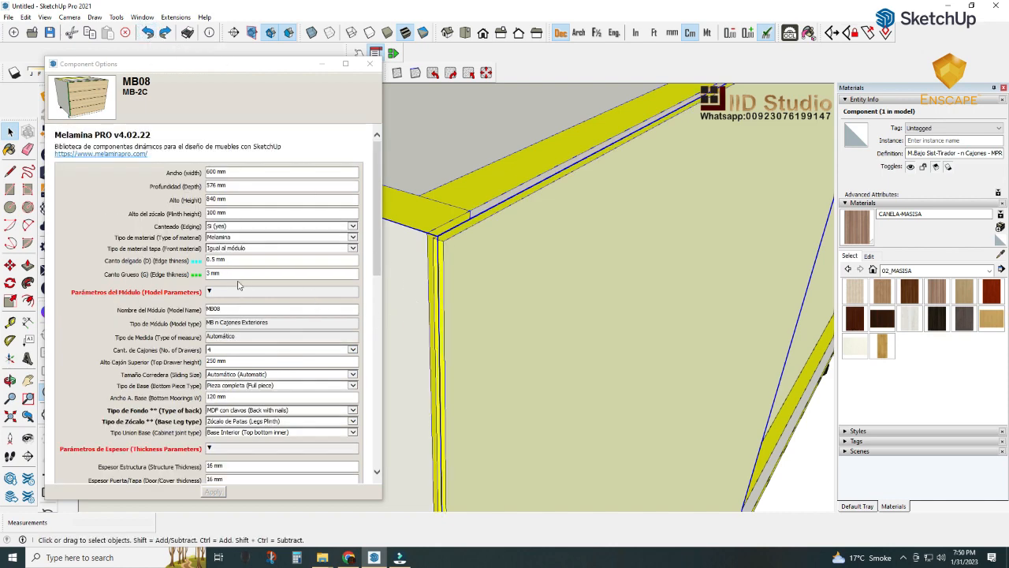
scroll(238, 286, "down", 10)
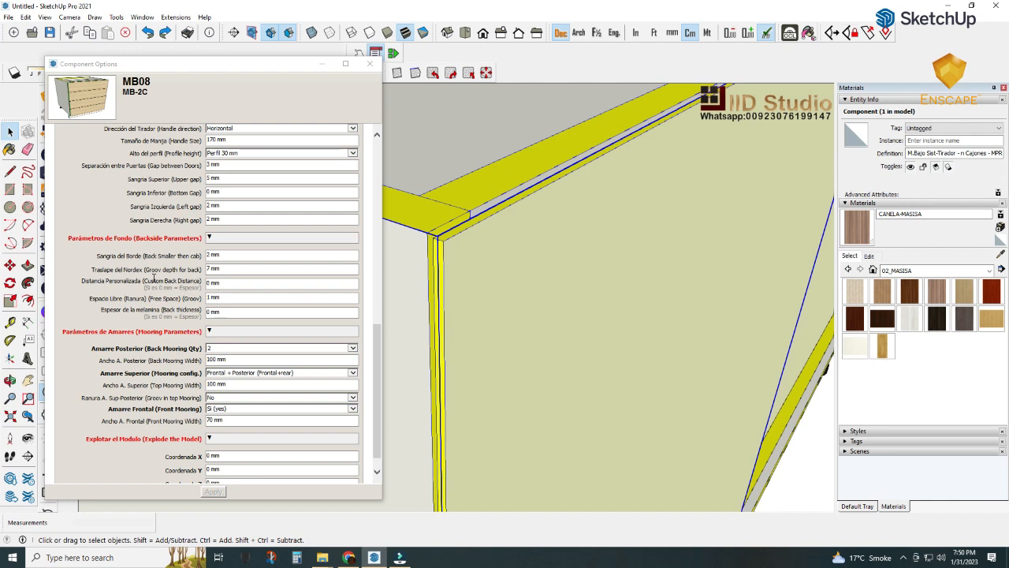
left_click(148, 34)
- Set the groove depth for the drawer cabinet's back (Traslape del Nordex) to 10 mm and apply it
middle_click_drag(473, 339, 449, 310)
scroll(419, 249, "up", 3)
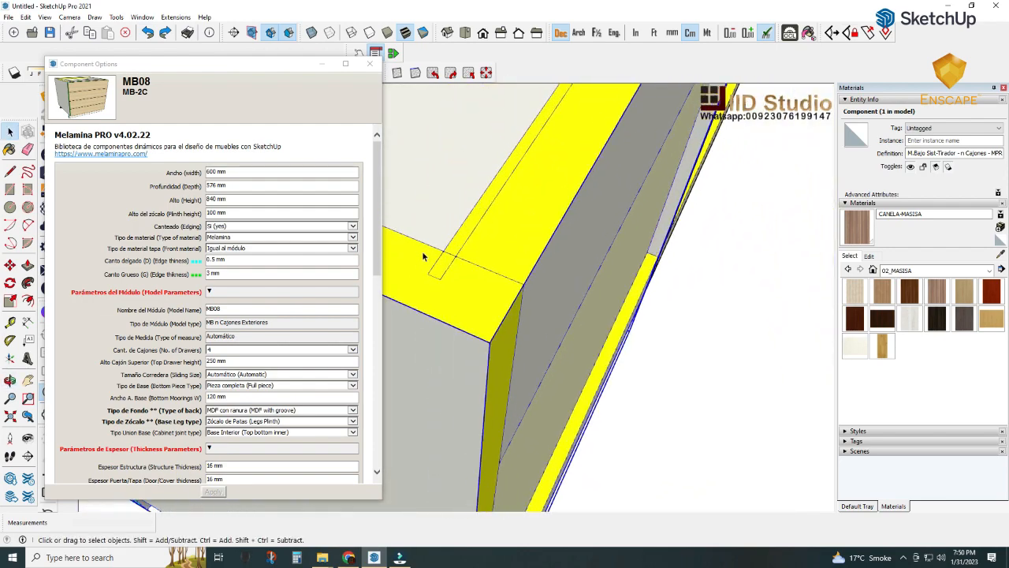
middle_click_drag(422, 252, 523, 310)
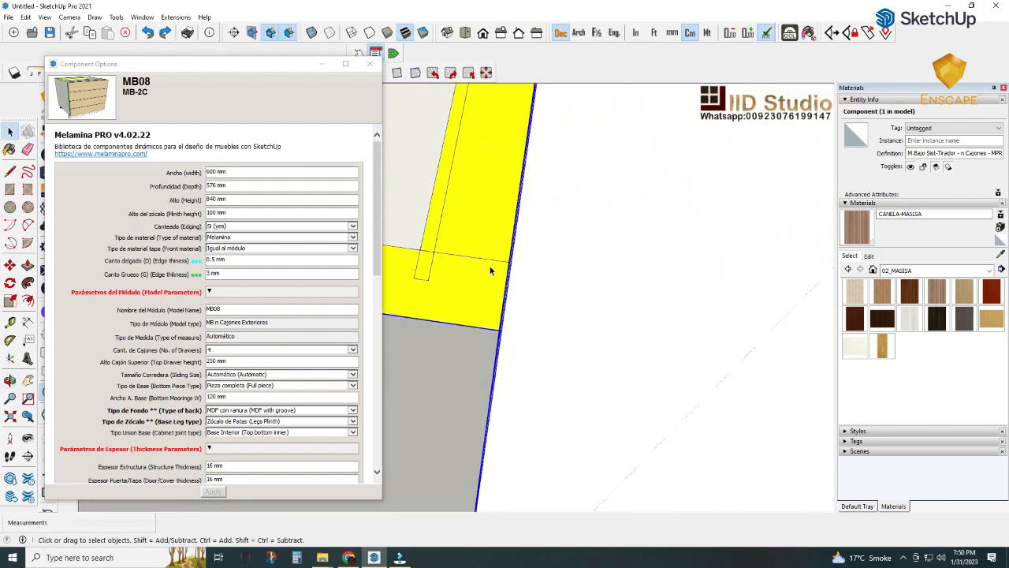
middle_click_drag(489, 270, 520, 289)
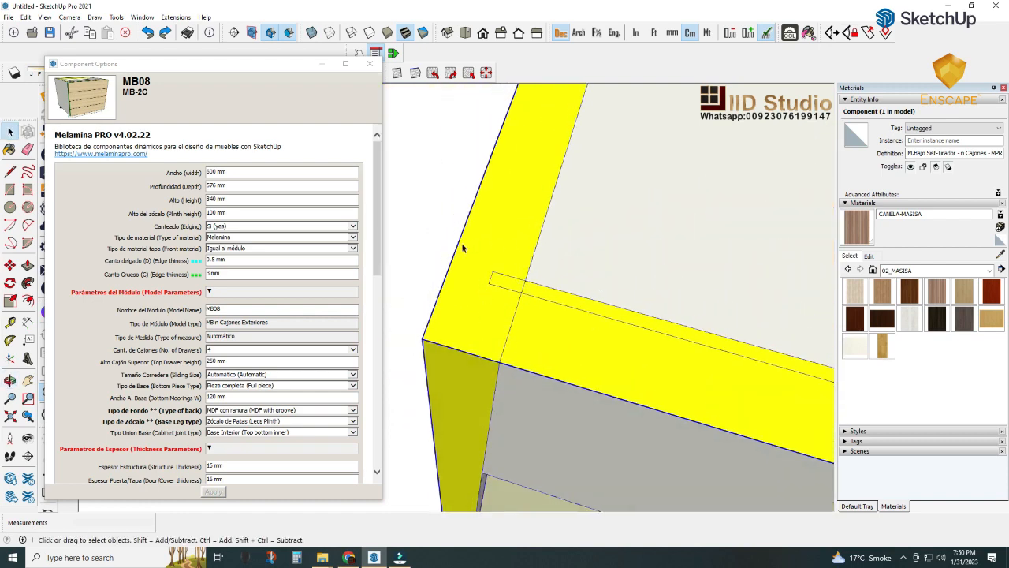
scroll(234, 336, "down", 8)
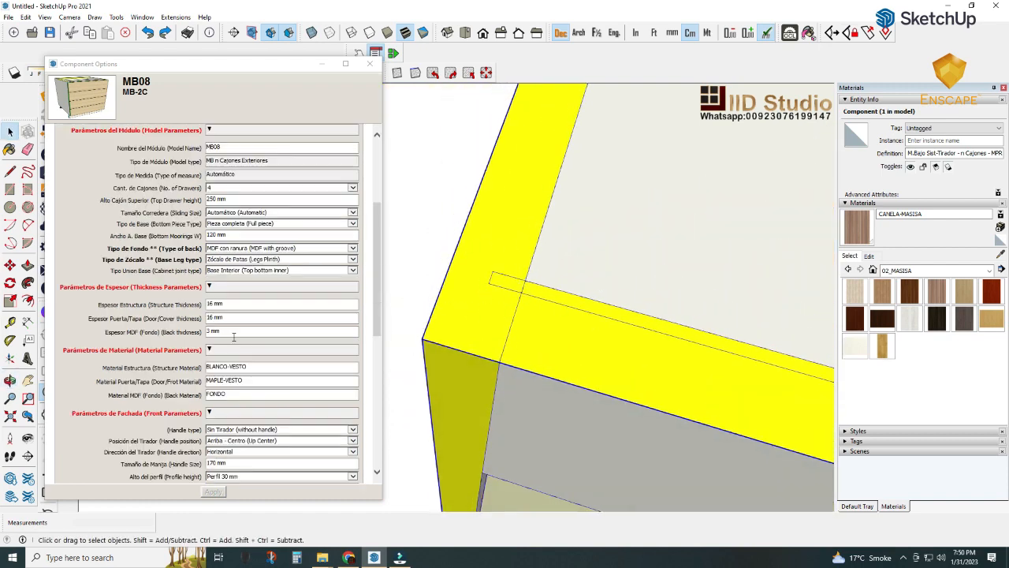
scroll(234, 337, "down", 4)
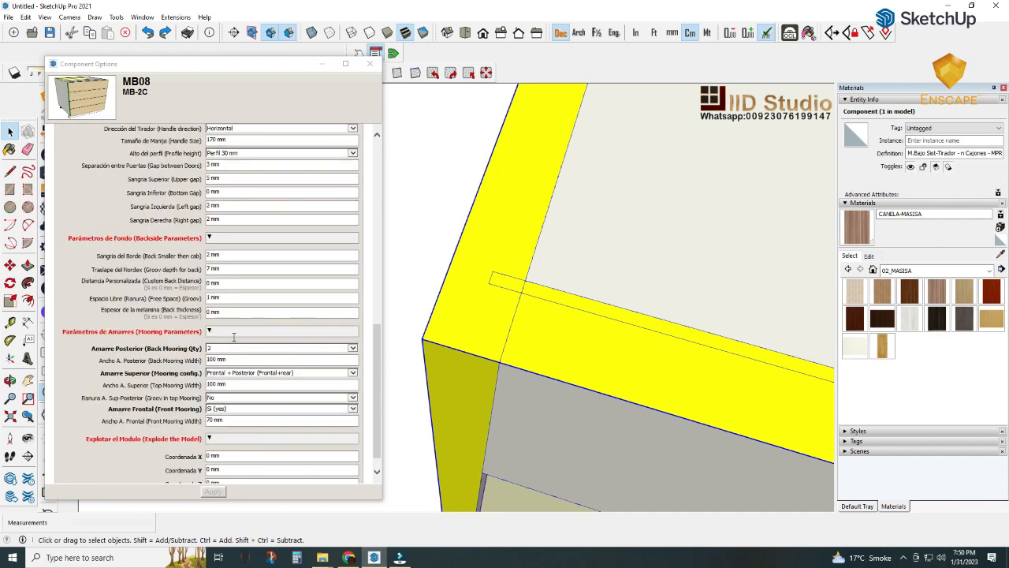
left_click(226, 268)
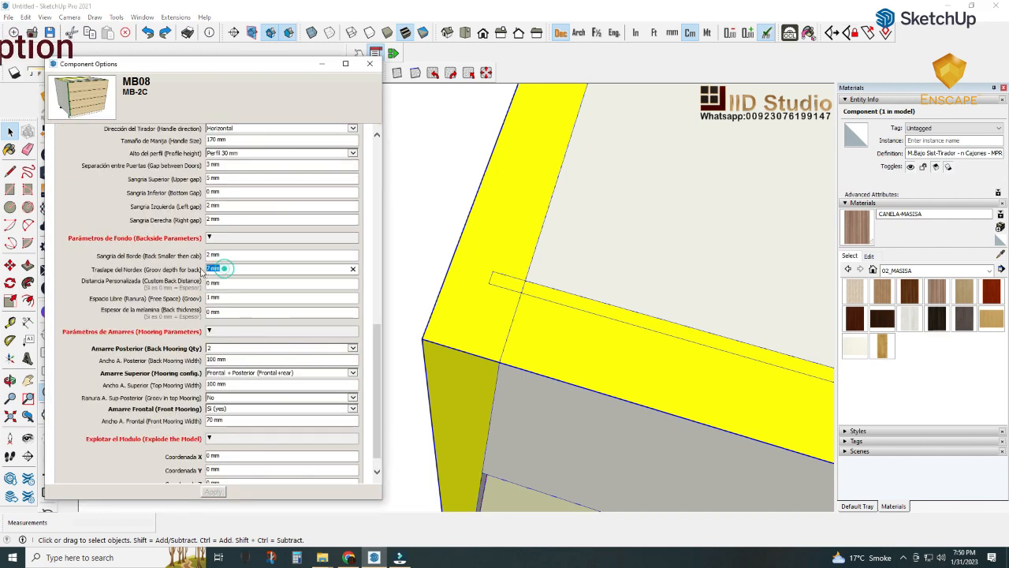
type("10")
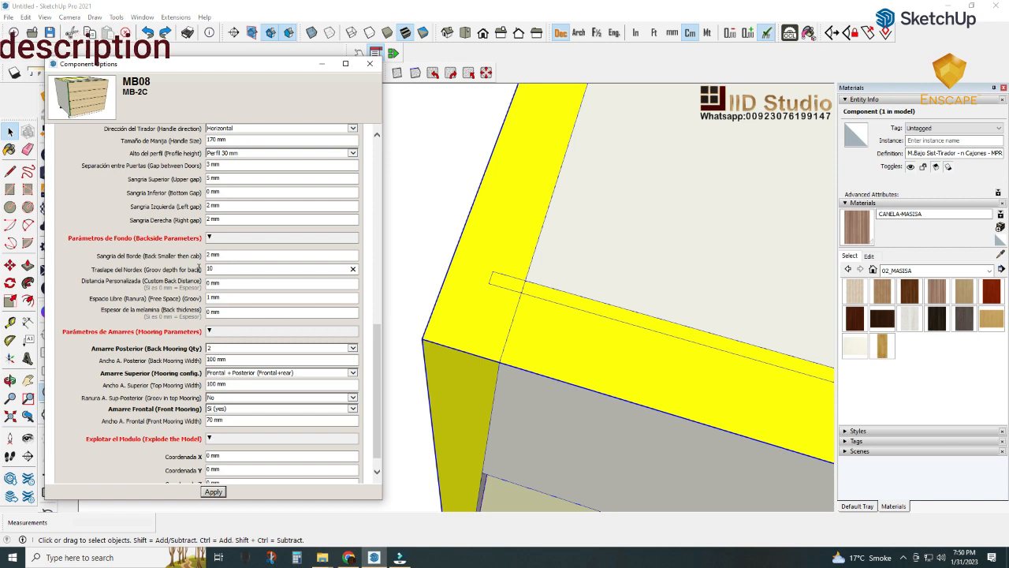
left_click(214, 491)
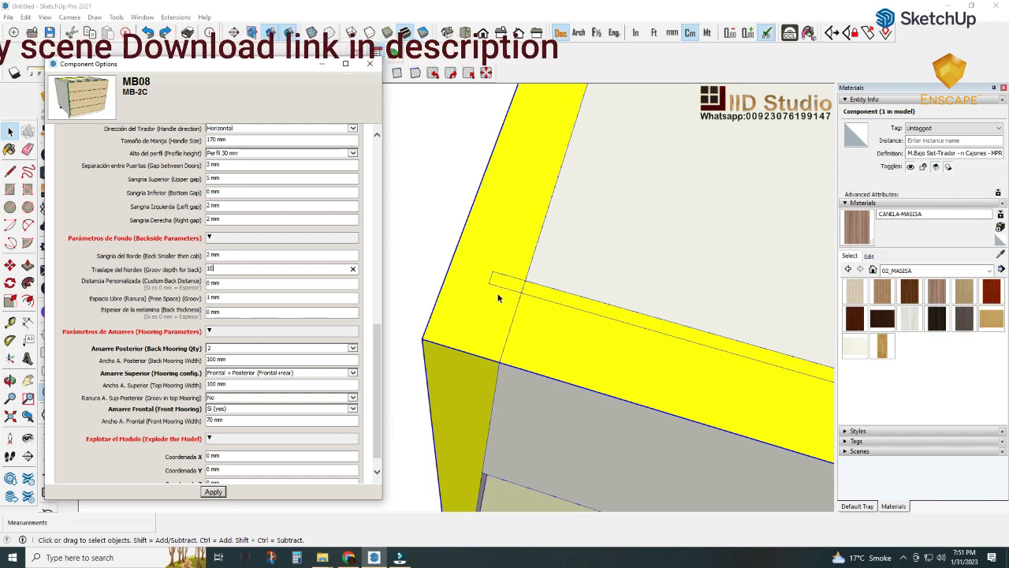
left_click(213, 492)
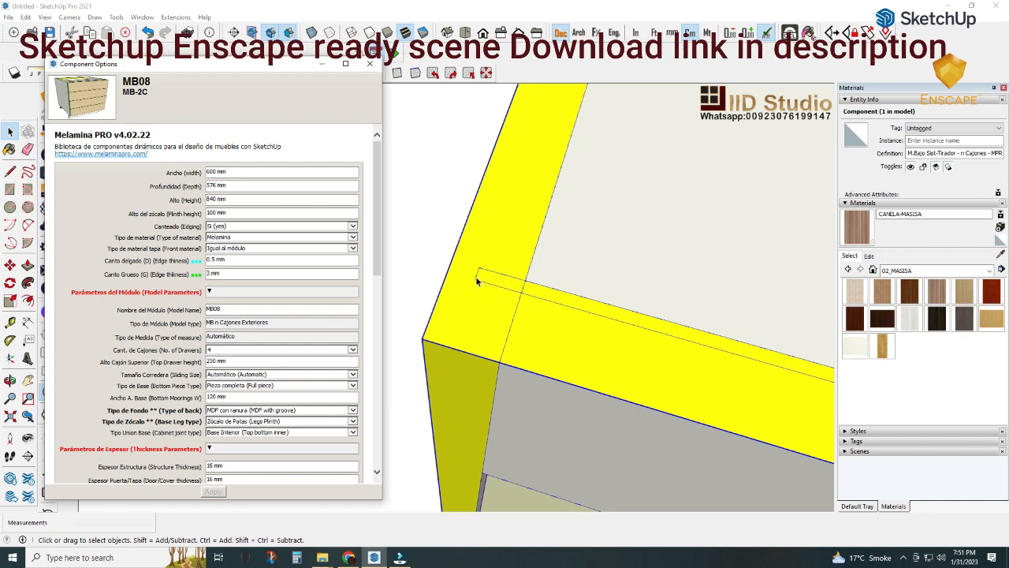
middle_click_drag(479, 286, 494, 309)
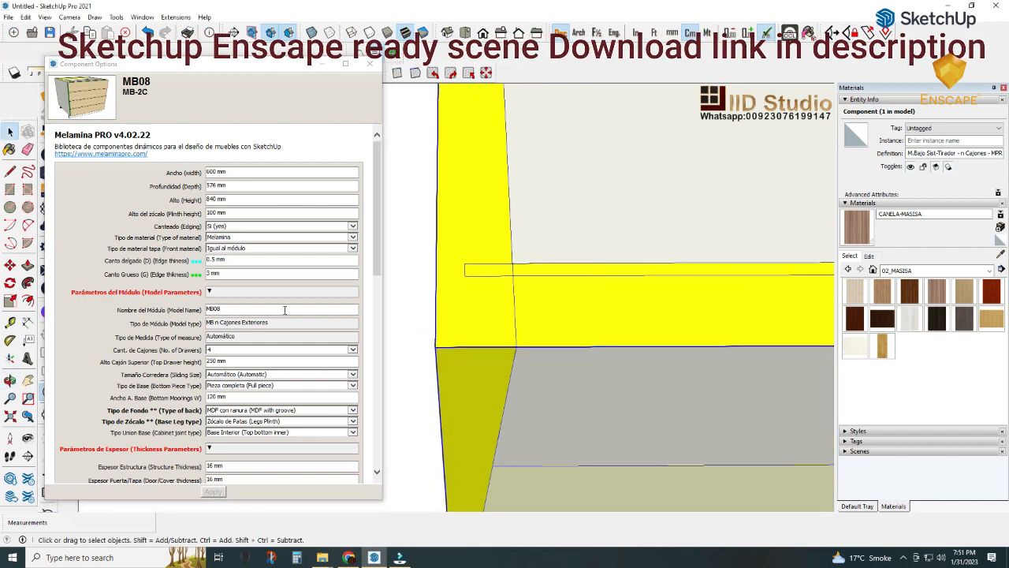
- Measure the back groove's depth in the cabinet's side panel, and undo the groove depth change
key("t")
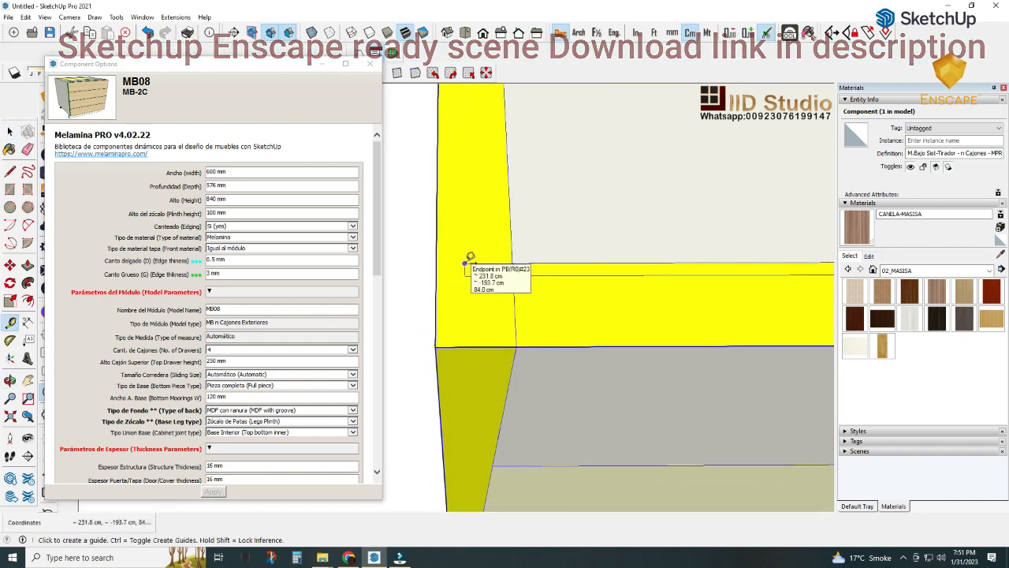
left_click(464, 263)
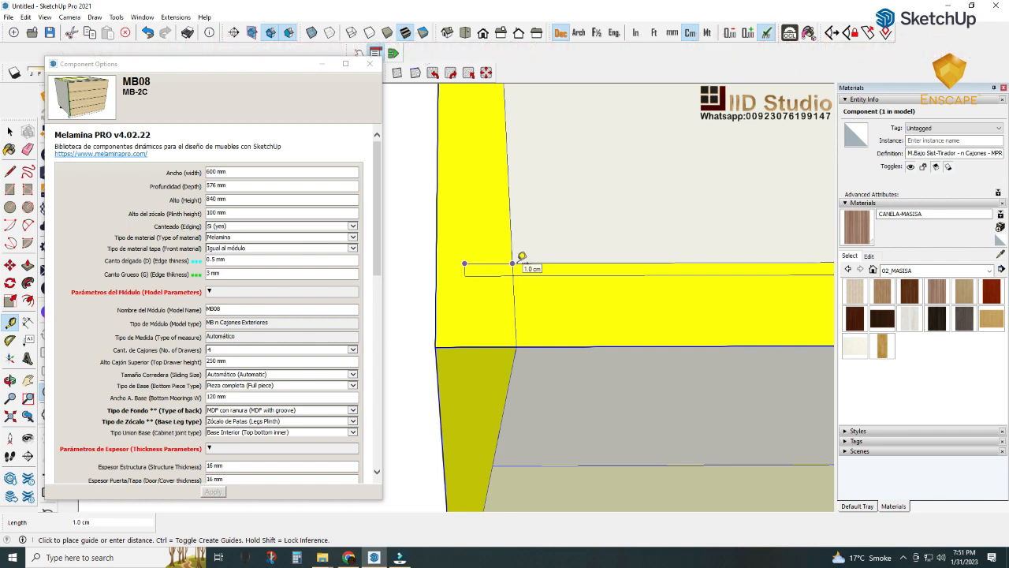
key("space")
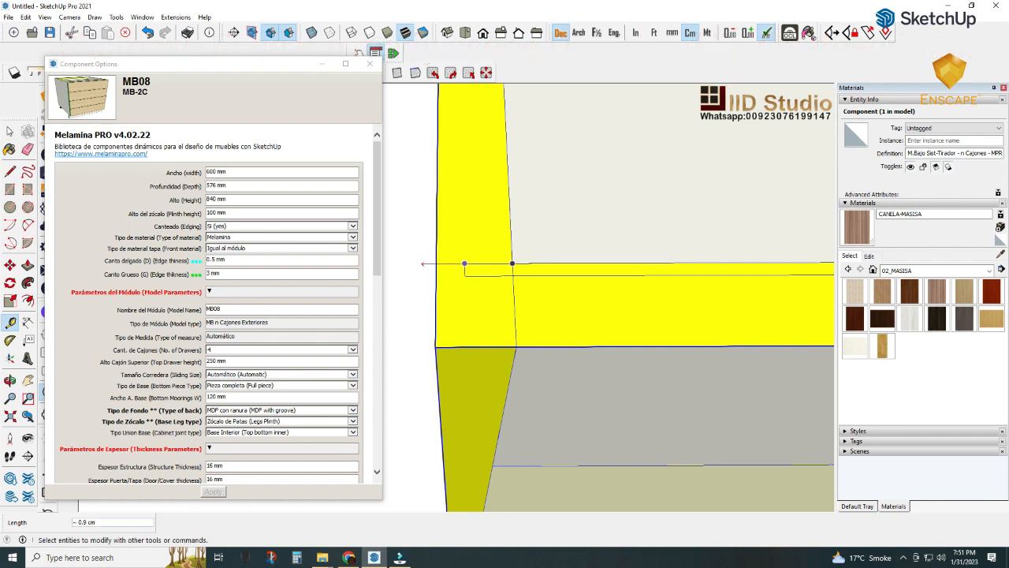
left_click(147, 32)
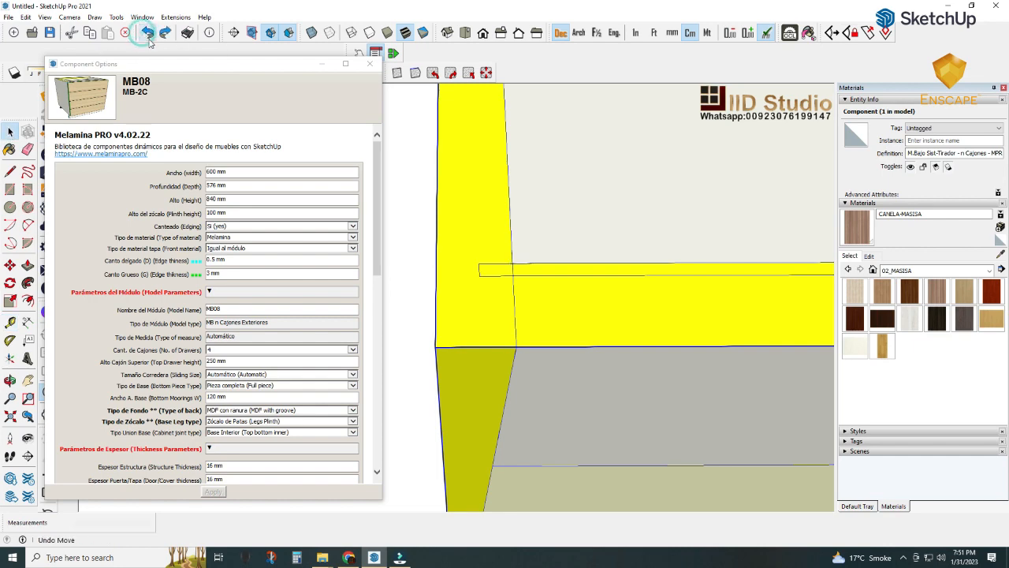
- Examine the back panel's groove at the cabinet's rear corner alongside the backside parameters (Parámetros de Fondo)
middle_click_drag(559, 312, 458, 240)
scroll(455, 248, "down", 5)
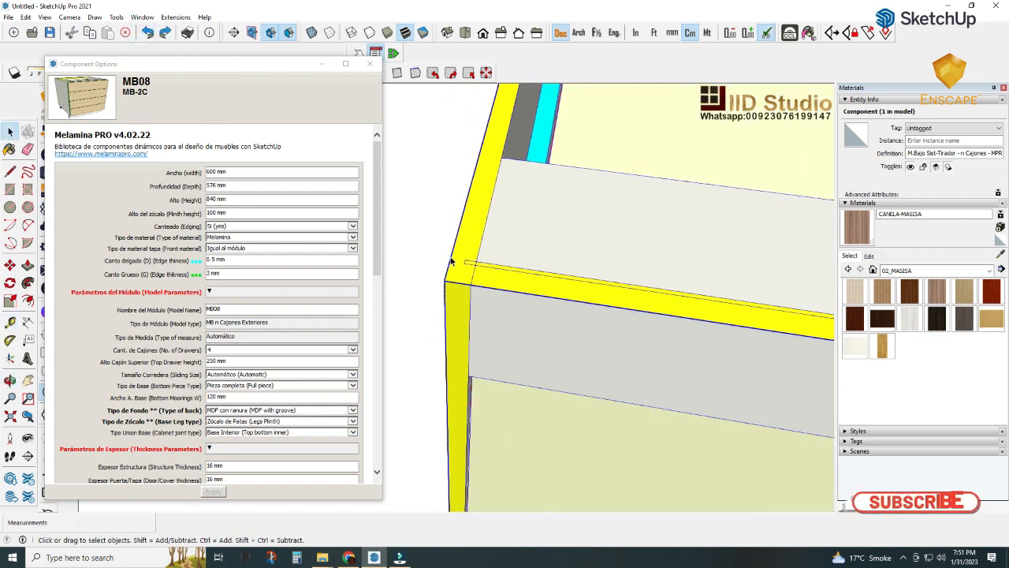
scroll(247, 312, "down", 10)
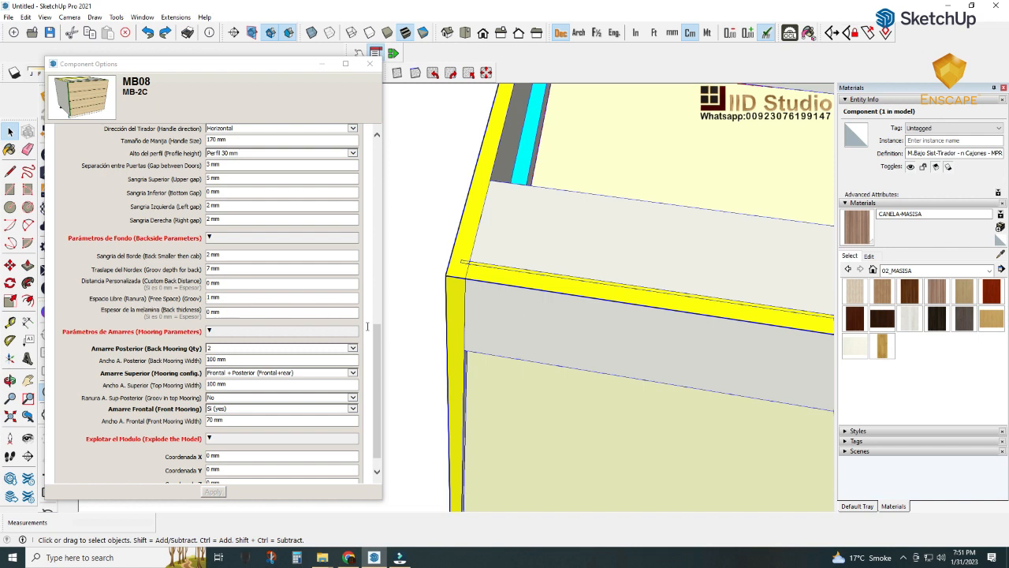
middle_click_drag(537, 350, 472, 342)
scroll(460, 317, "down", 2)
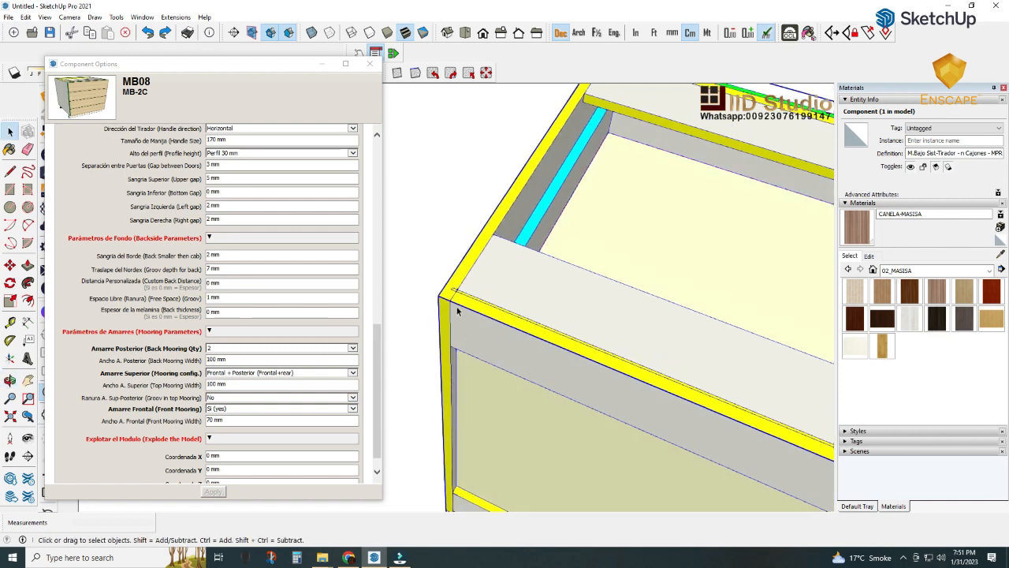
scroll(453, 287, "up", 2)
scroll(453, 288, "up", 1)
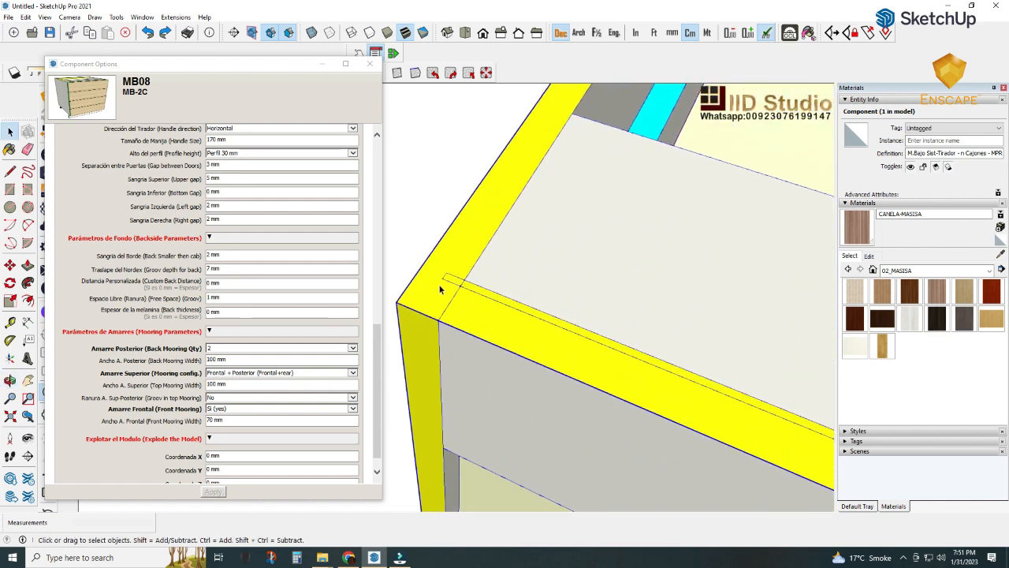
scroll(431, 278, "up", 1)
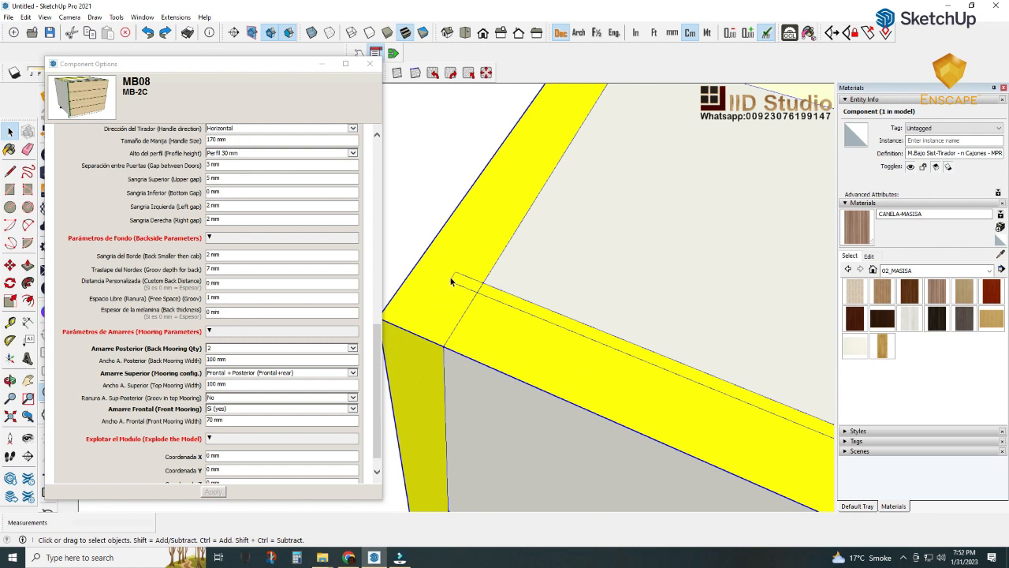
scroll(452, 281, "down", 4)
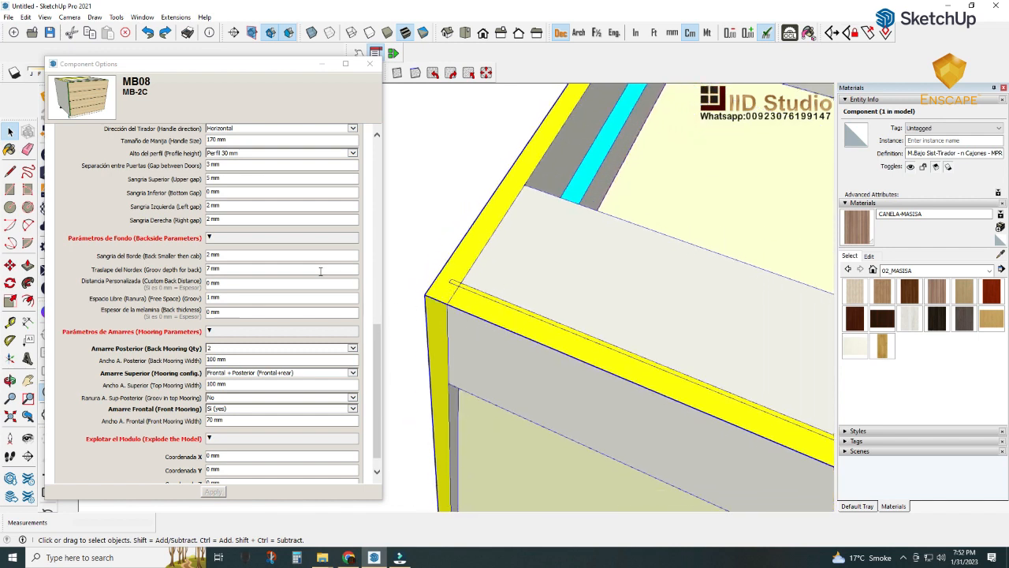
- Set the MDF back thickness (Espesor MDF) to 5 mm, apply it, and undo the change
scroll(320, 271, "up", 3)
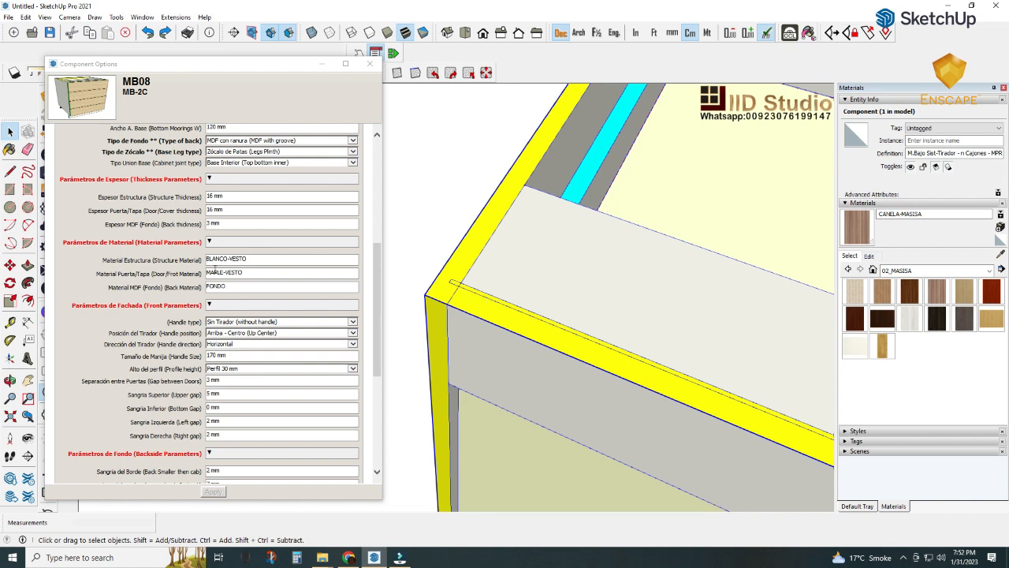
left_click(230, 226)
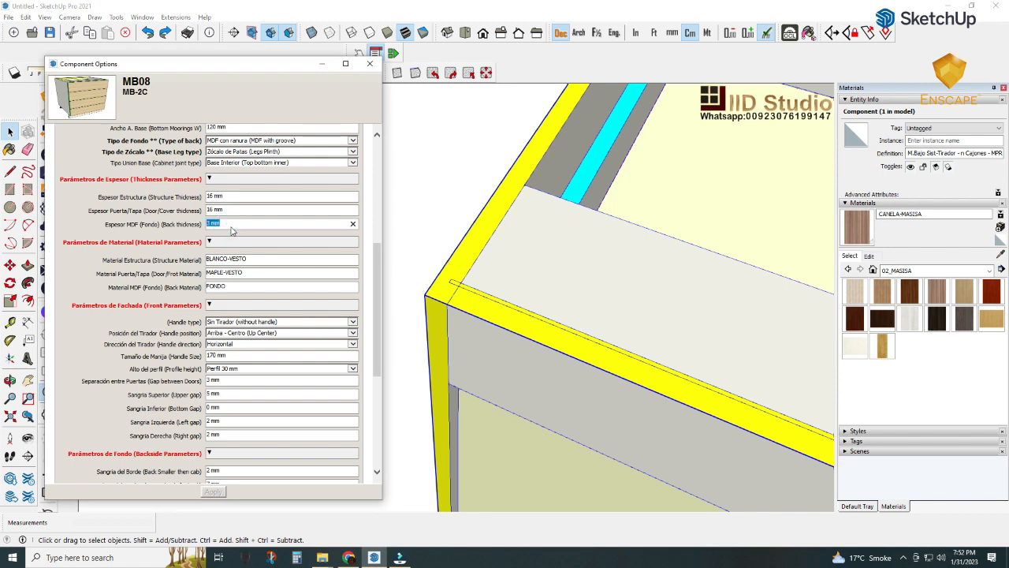
type("5")
left_click(213, 491)
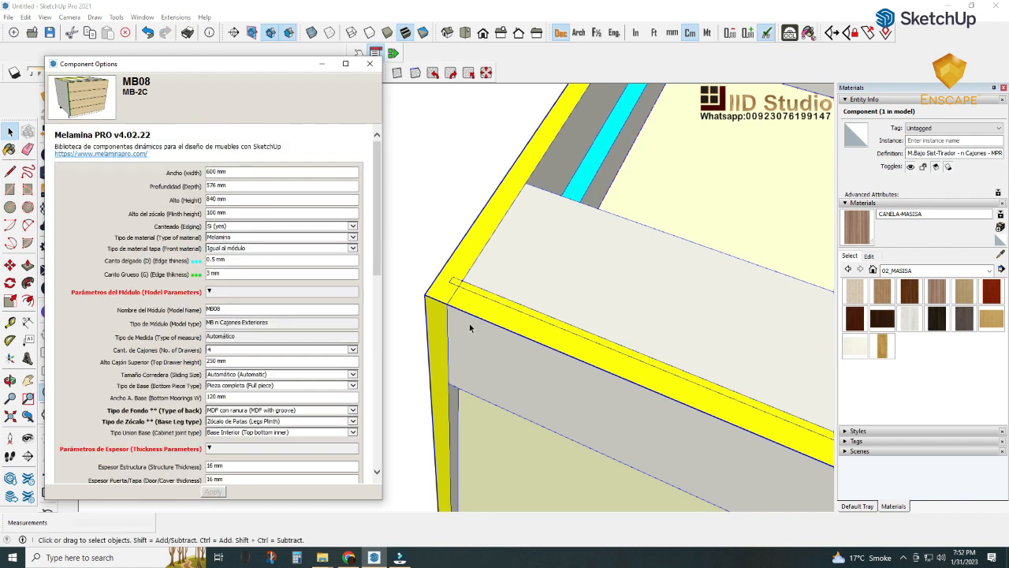
left_click(146, 32)
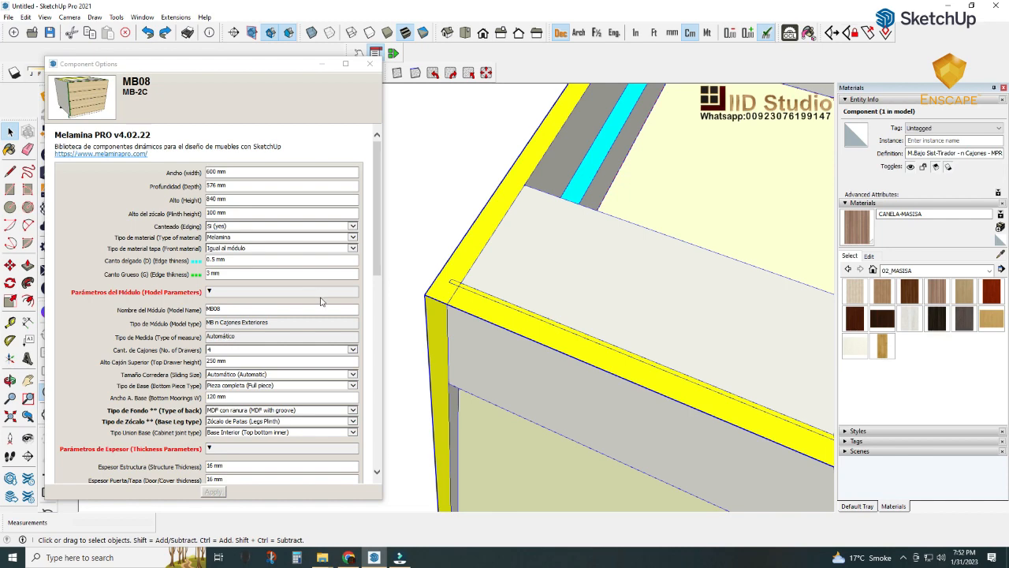
- Set the drawer cabinet's type of back to Melamina (Full thick MDF) and apply it
scroll(213, 332, "down", 3)
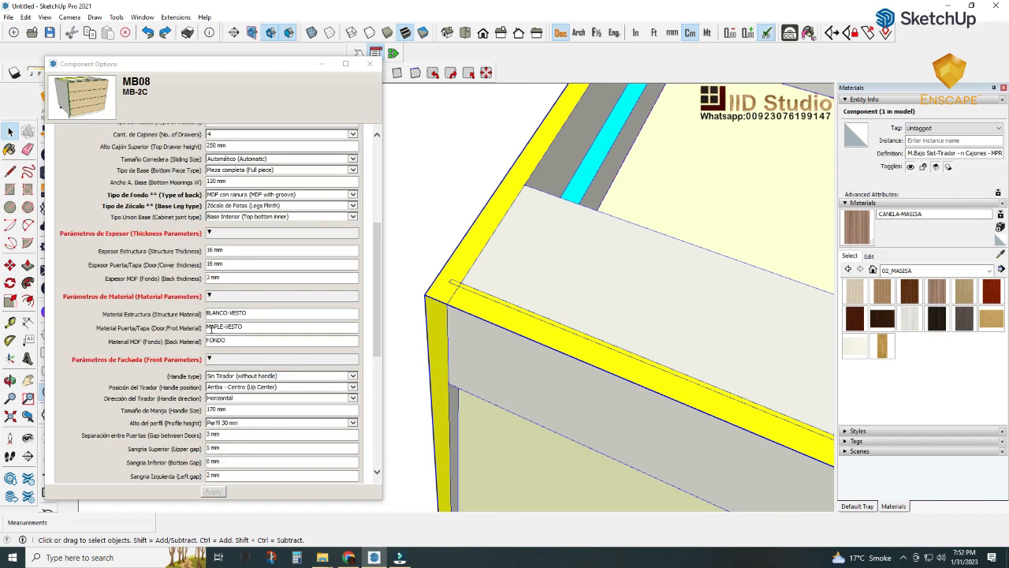
scroll(203, 327, "down", 4)
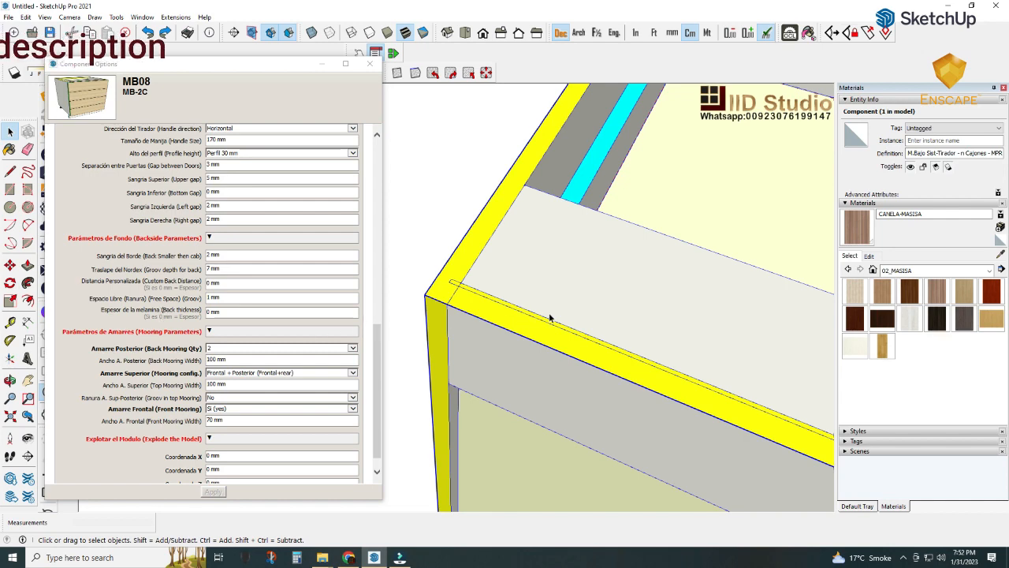
scroll(448, 292, "up", 1)
scroll(281, 285, "up", 5)
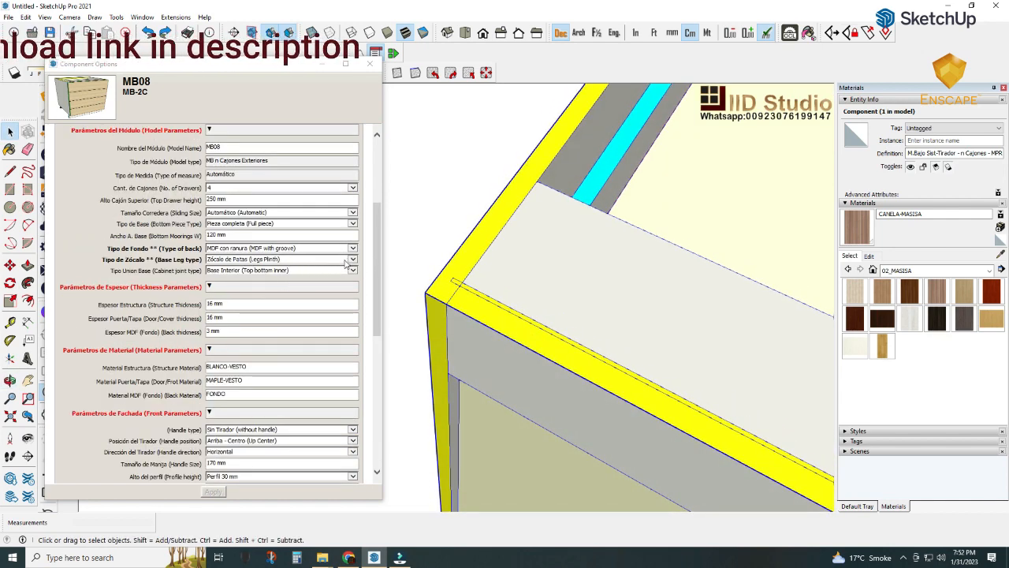
left_click(352, 250)
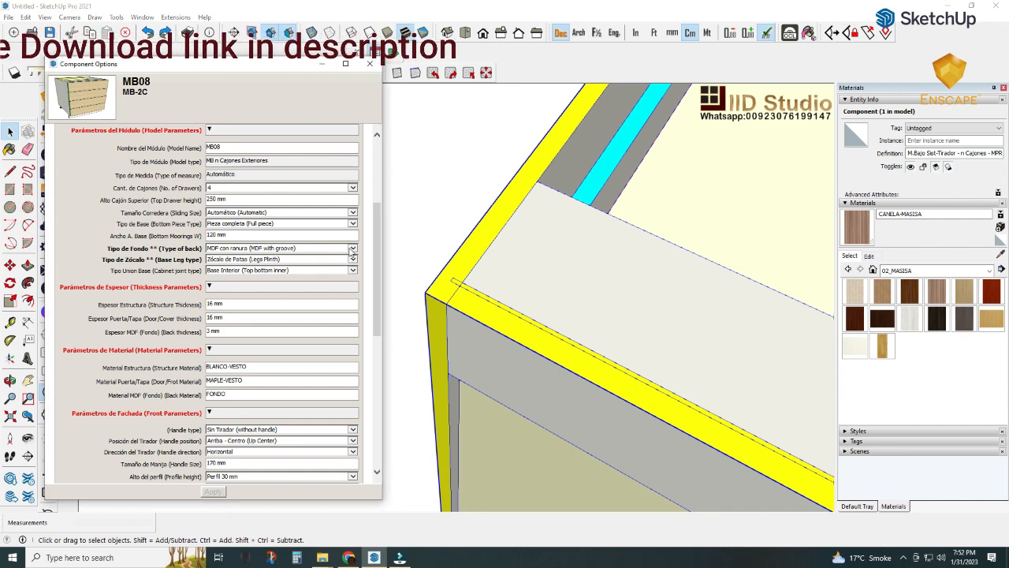
left_click(265, 260)
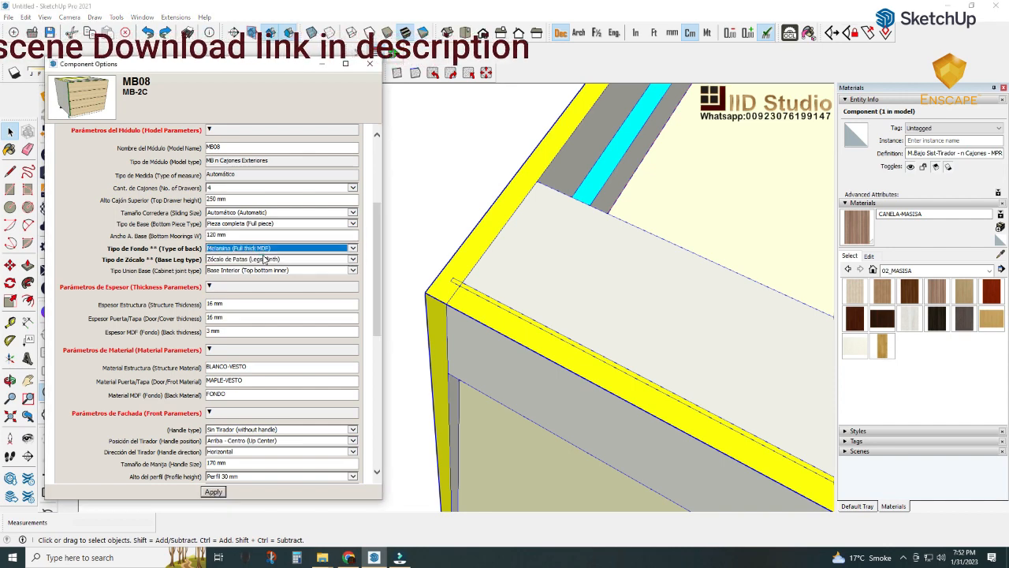
left_click(214, 491)
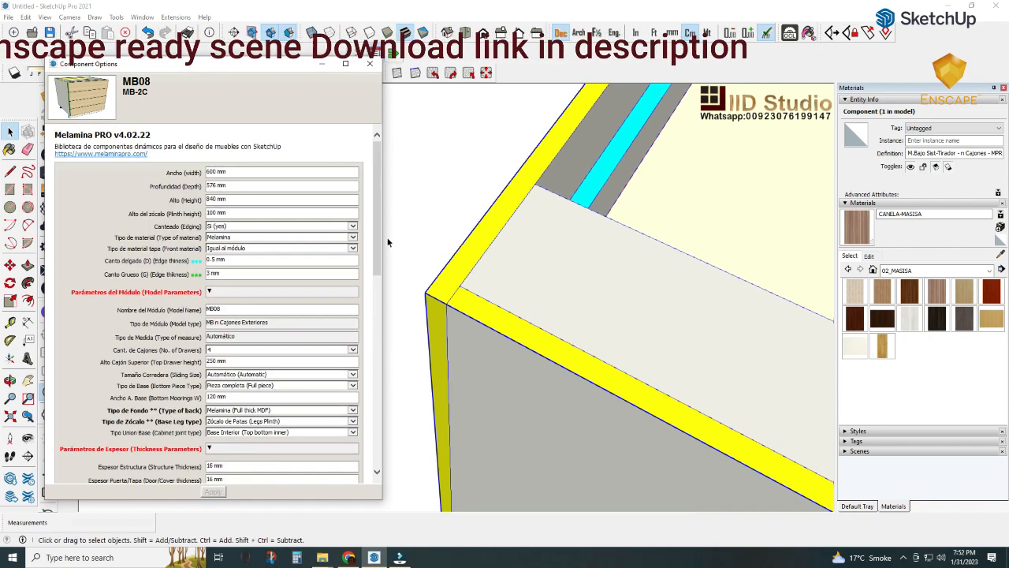
- Set the melamine back thickness (Espesor de la melamina) to 5 mm and apply it
scroll(476, 277, "down", 3)
scroll(290, 346, "down", 3)
scroll(290, 347, "down", 3)
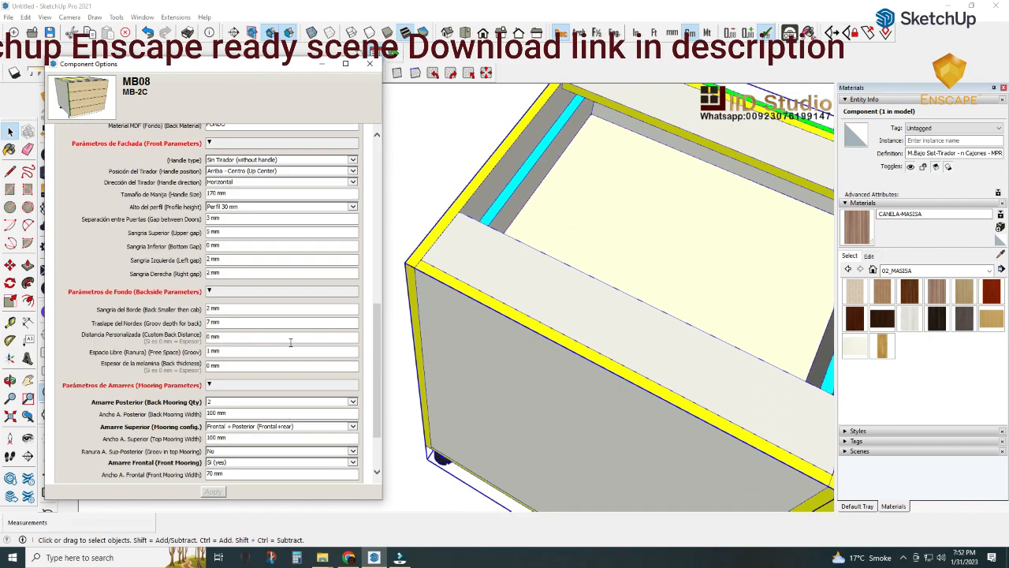
left_click(225, 365)
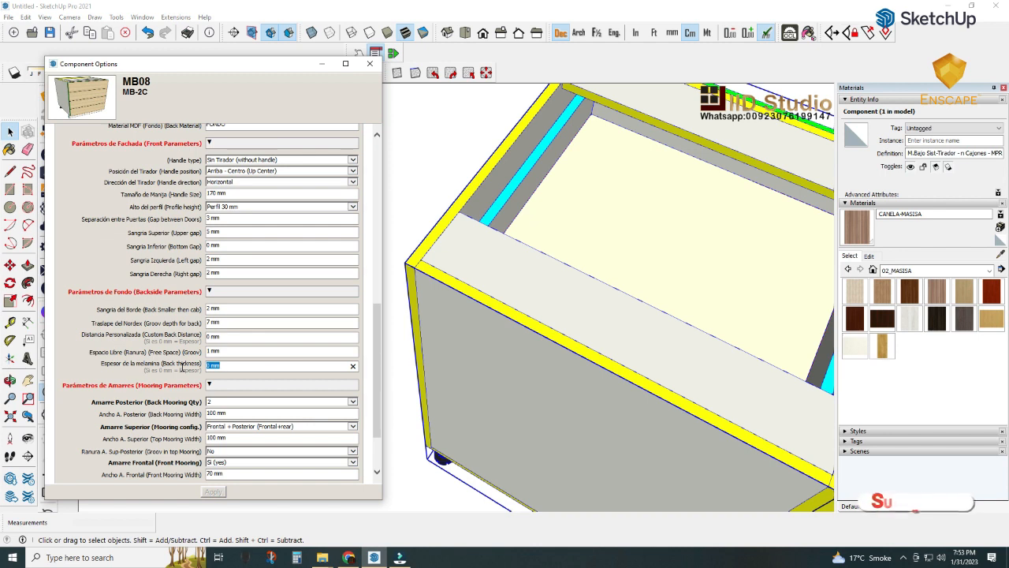
type("5")
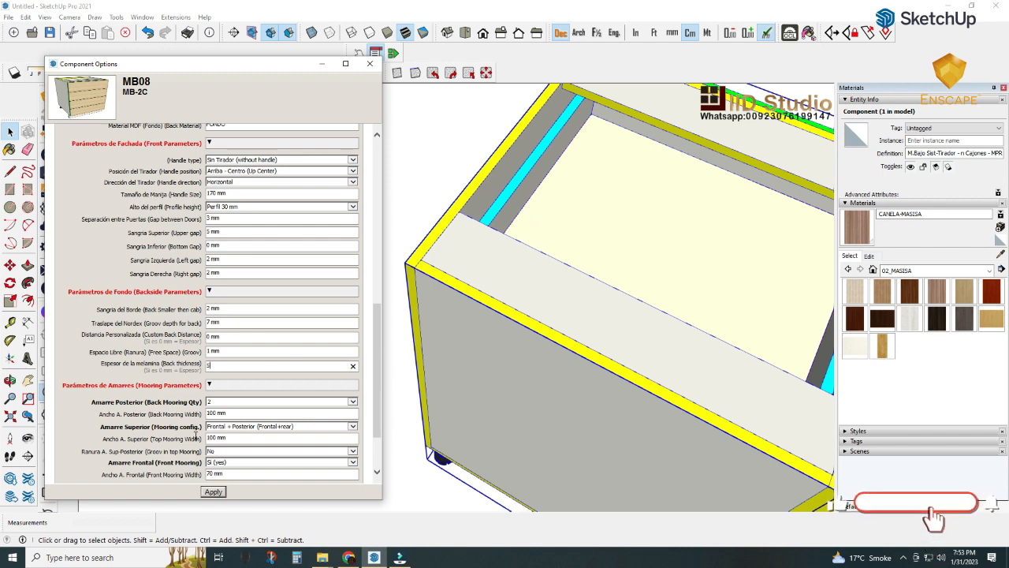
left_click(212, 492)
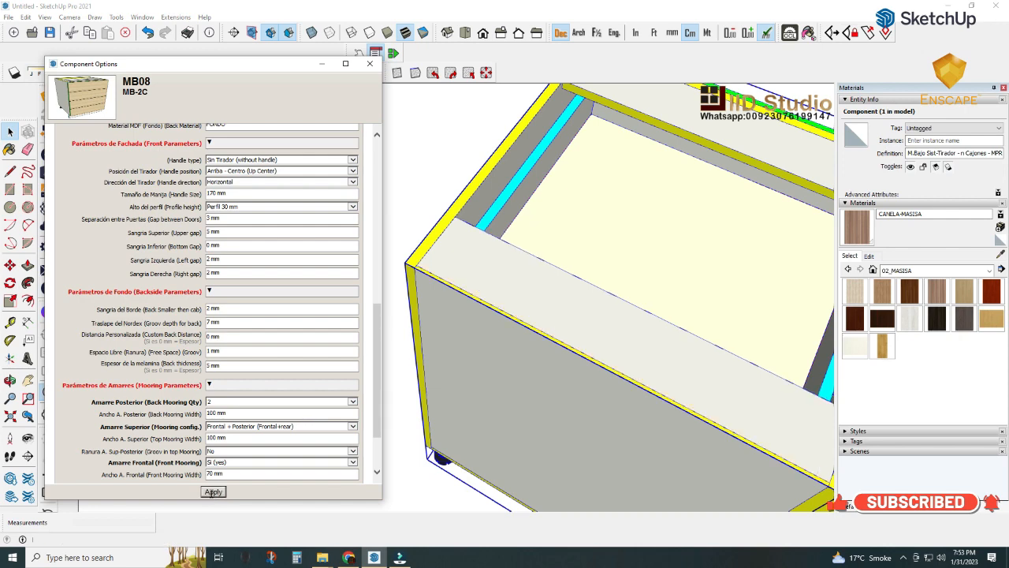
- Inspect the melamine back panel's edge, and undo the back thickness and type of back changes
scroll(465, 268, "up", 3)
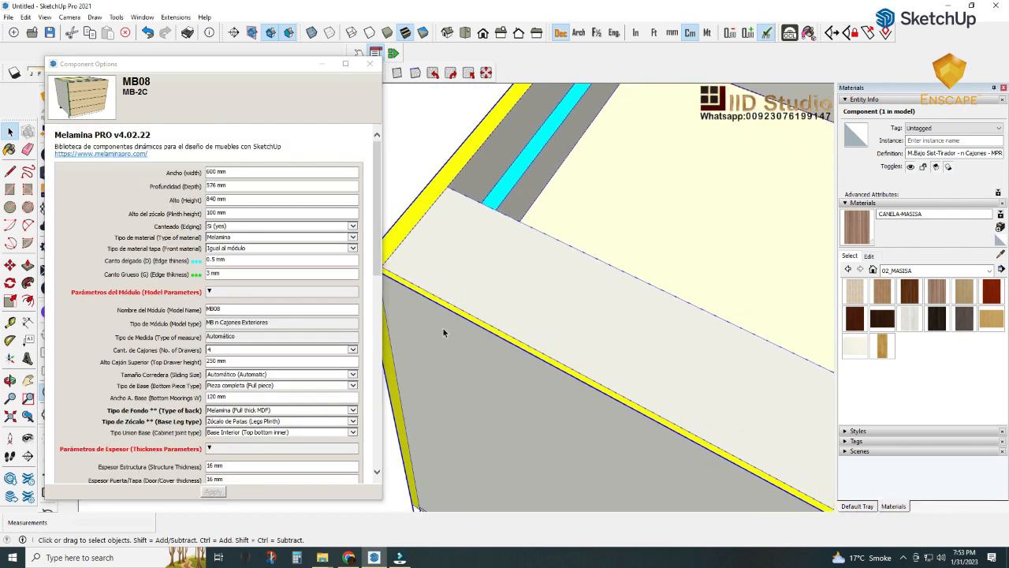
middle_click_drag(442, 331, 491, 361)
scroll(574, 356, "down", 2)
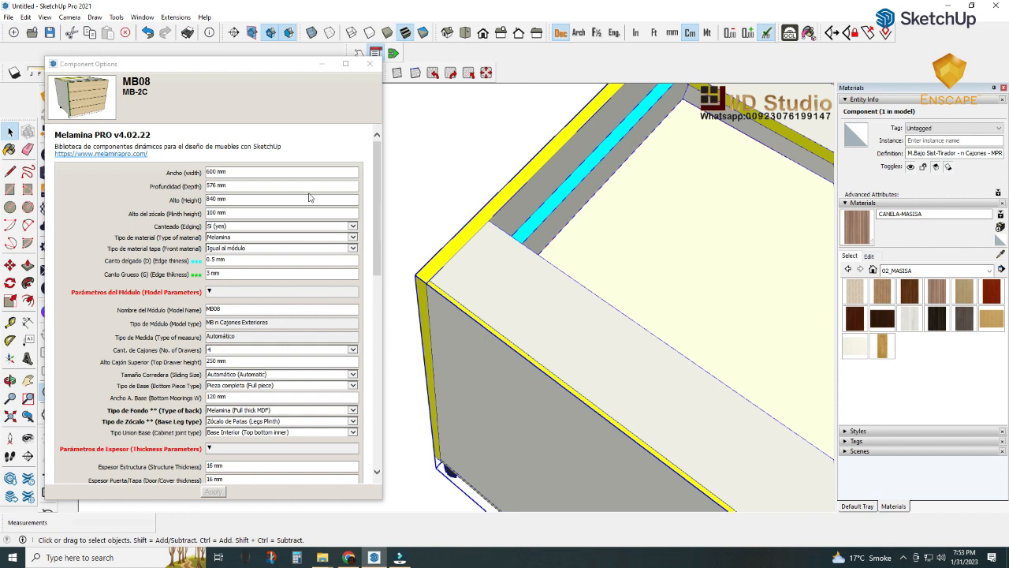
left_click(148, 33)
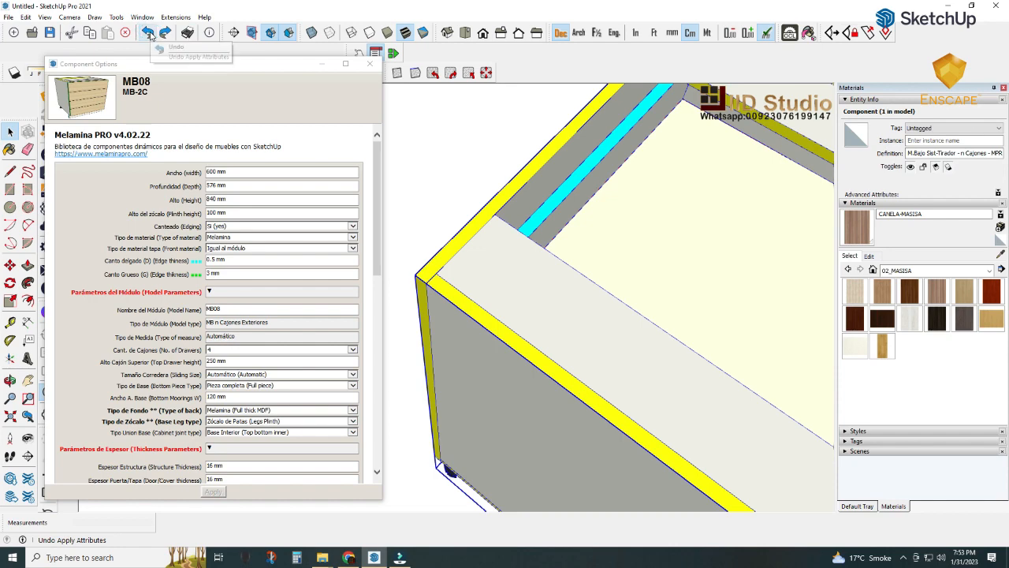
left_click(149, 33)
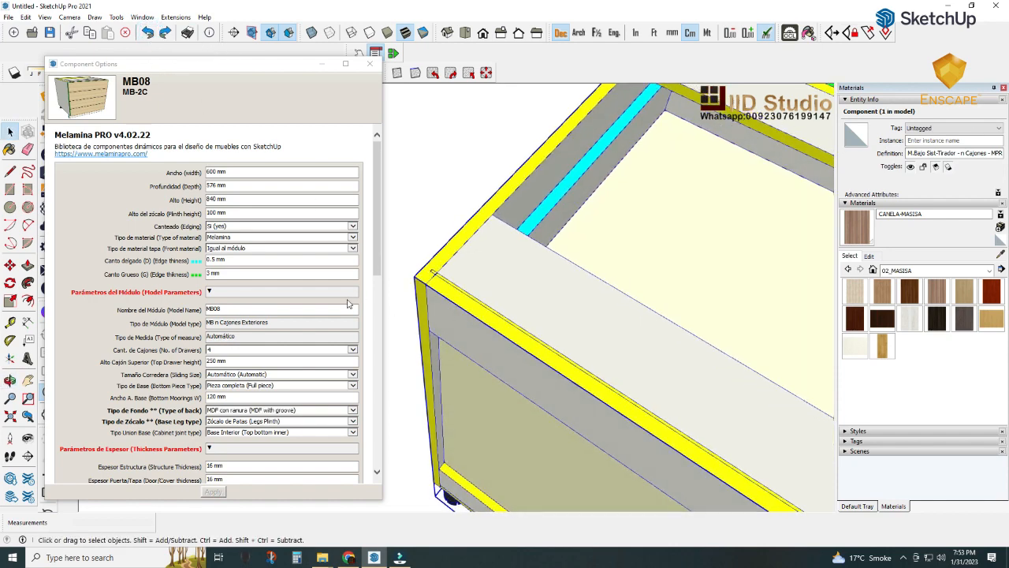
- Set the back mooring quantity (Amarre Posterior) to 4, apply it, and undo the change
scroll(341, 308, "down", 5)
scroll(340, 307, "down", 4)
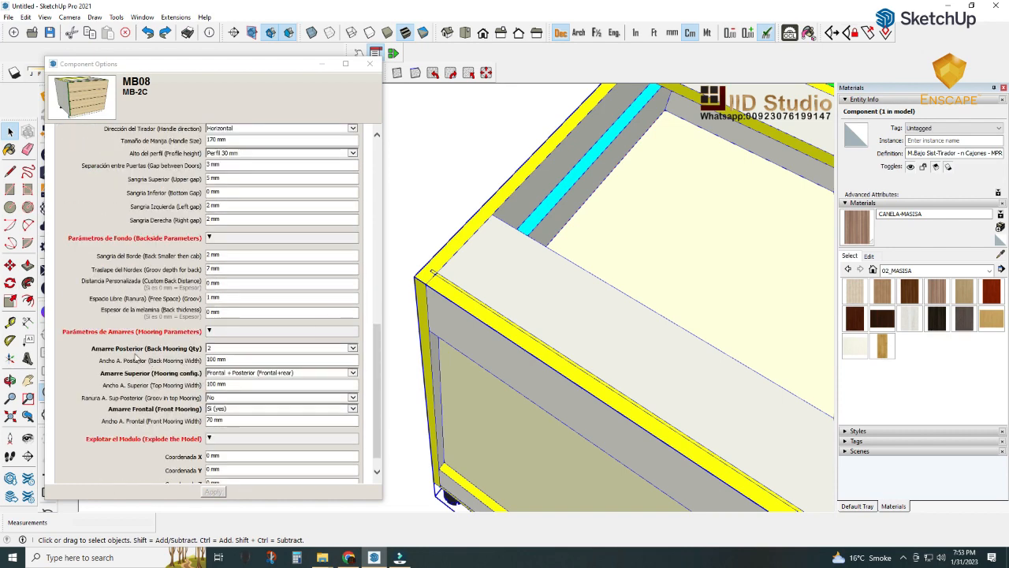
scroll(581, 418, "down", 5)
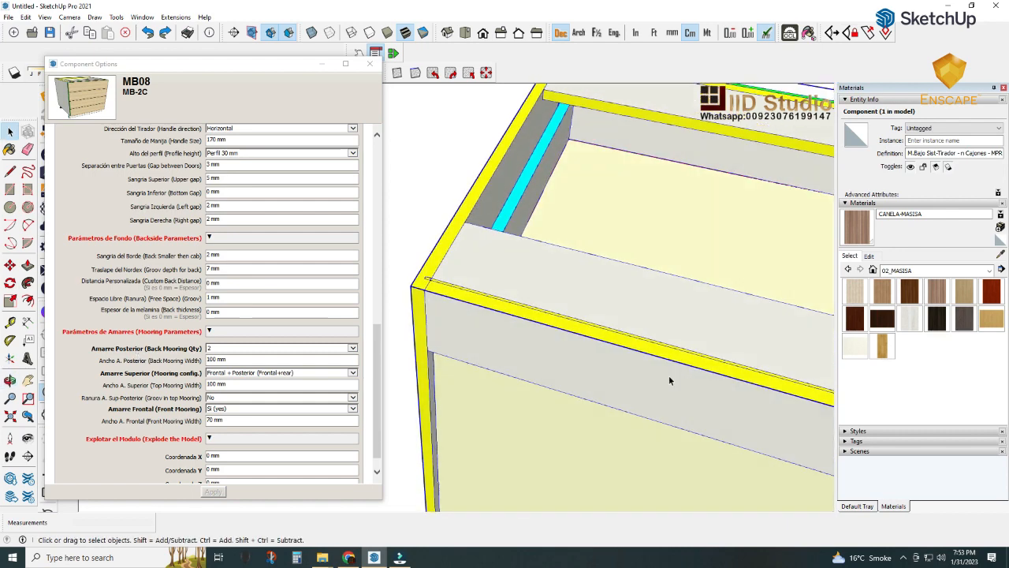
middle_click_drag(573, 342, 666, 311)
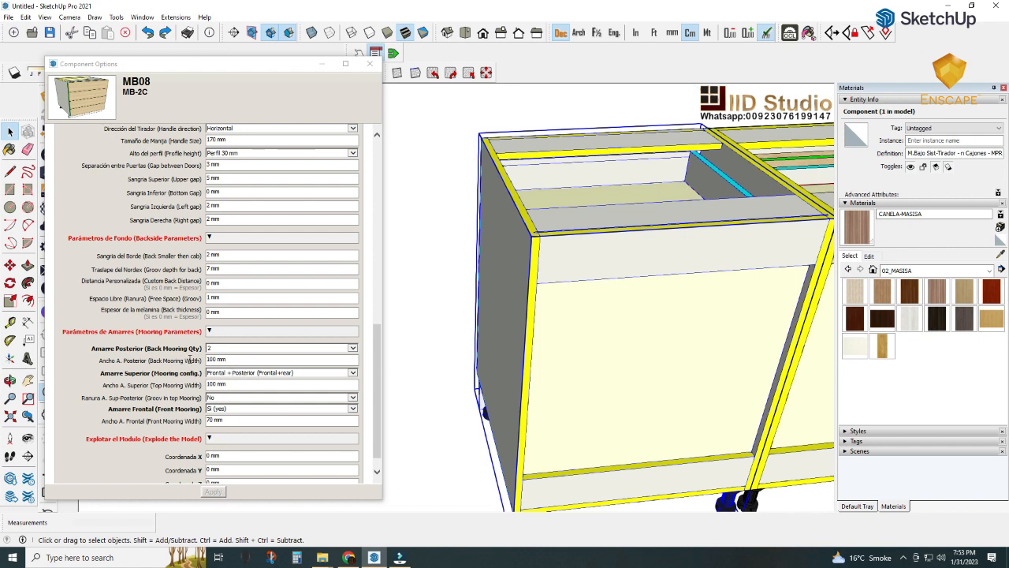
left_click(352, 348)
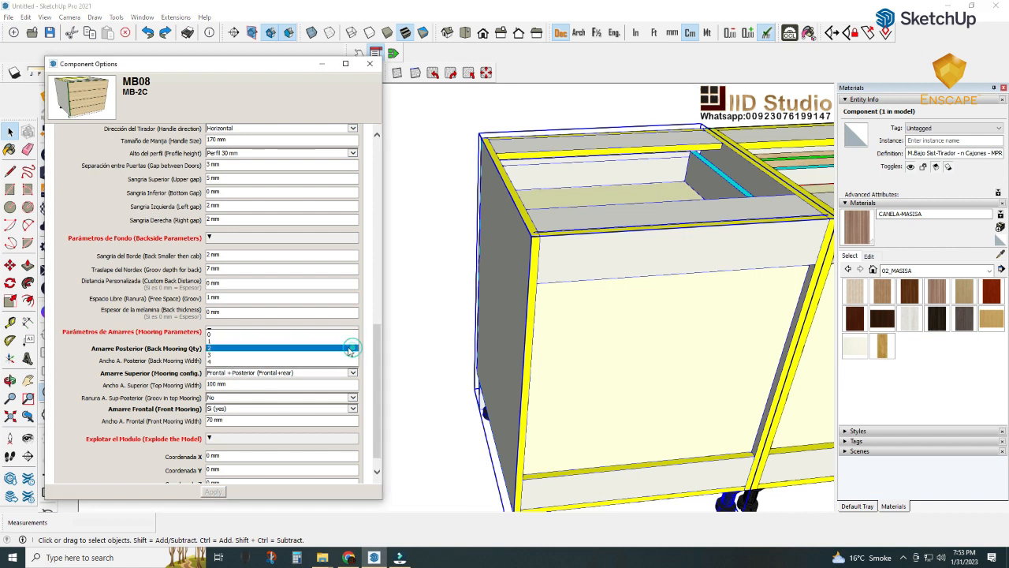
left_click(281, 361)
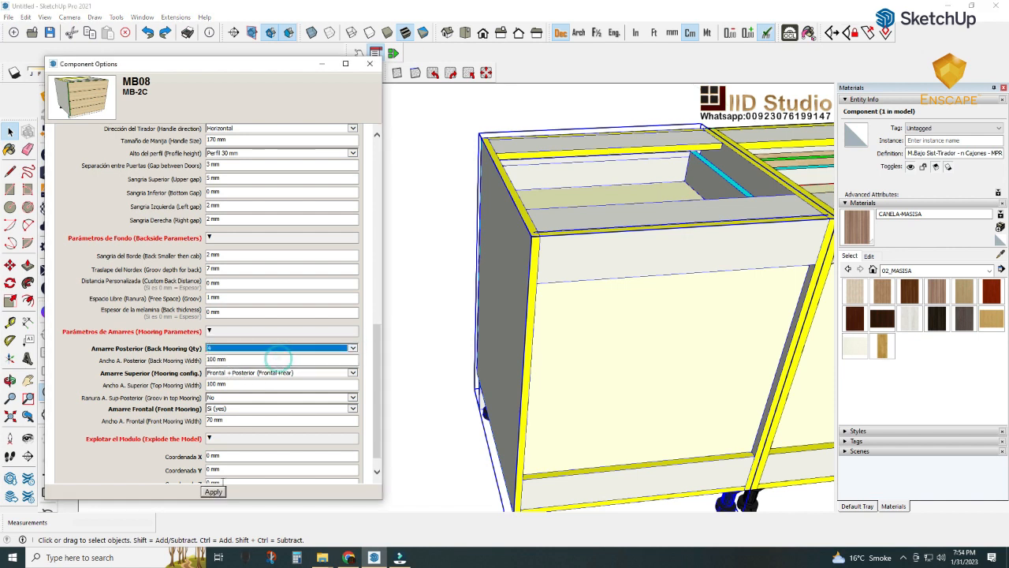
left_click(215, 493)
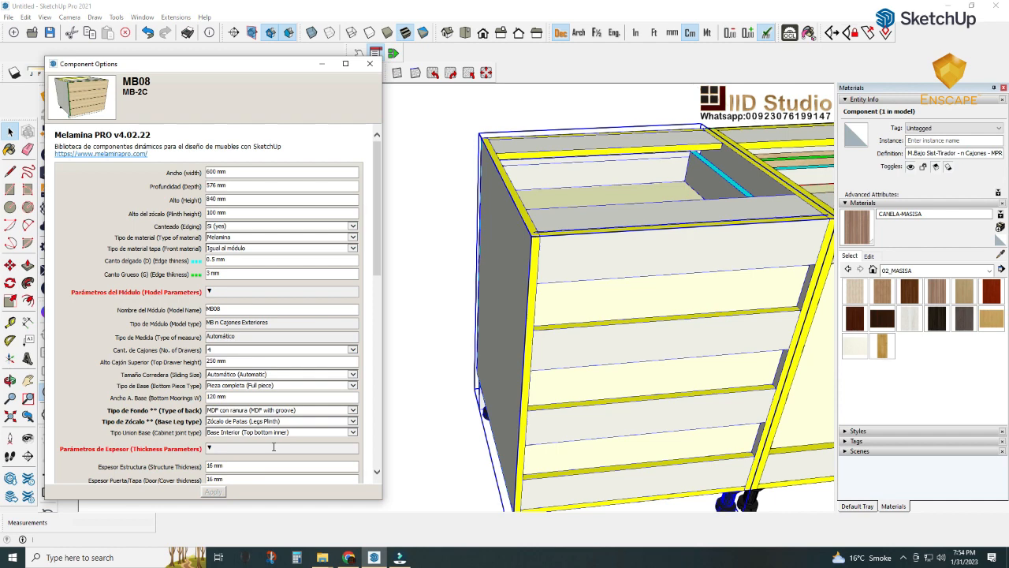
left_click(148, 33)
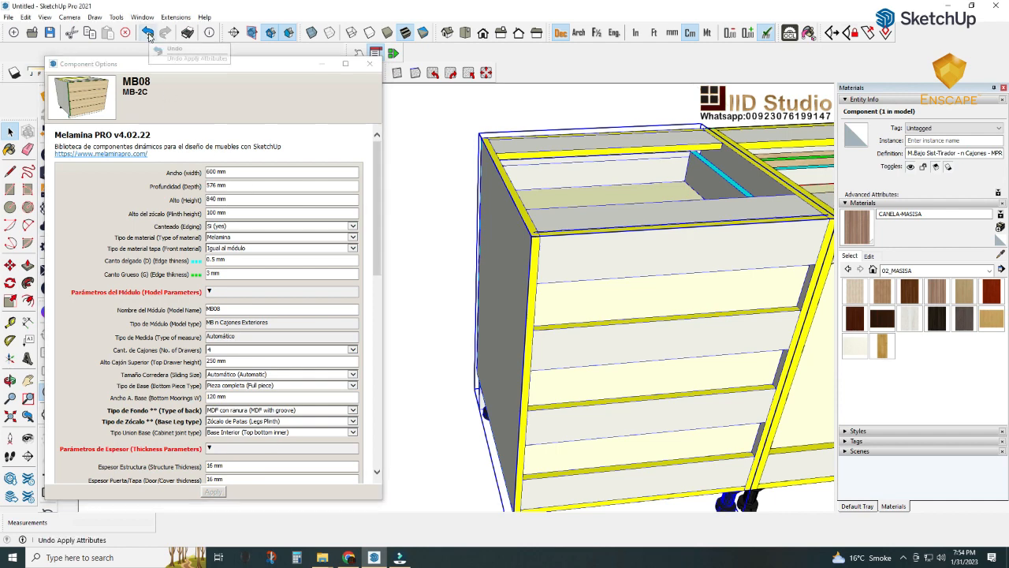
- Set the drawer cabinet's top mooring configuration (Amarre Superior) to Ninguno (no Mooring), apply it and view the open top
scroll(246, 313, "down", 15)
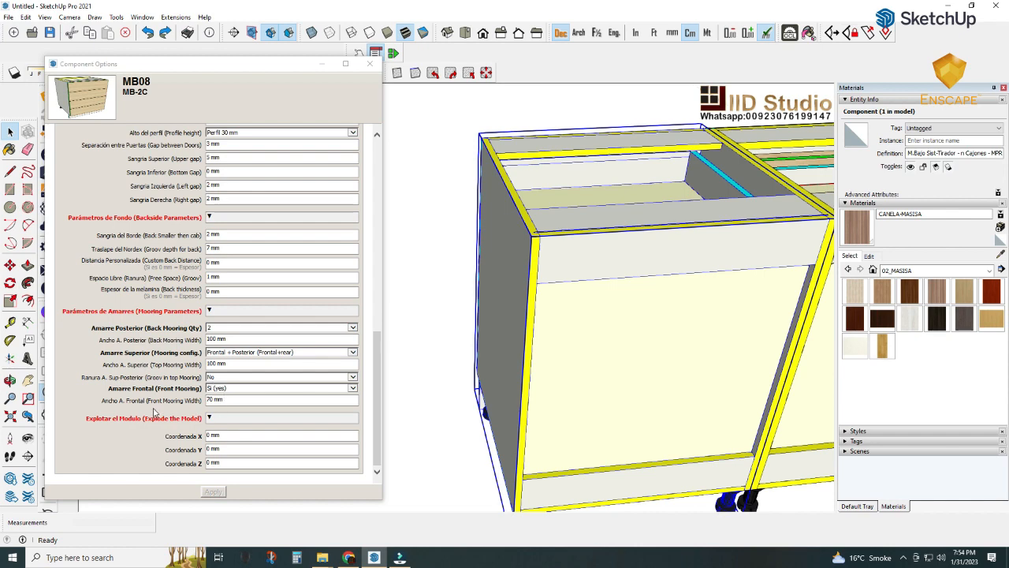
middle_click_drag(544, 294, 826, 394)
middle_click_drag(585, 187, 526, 316)
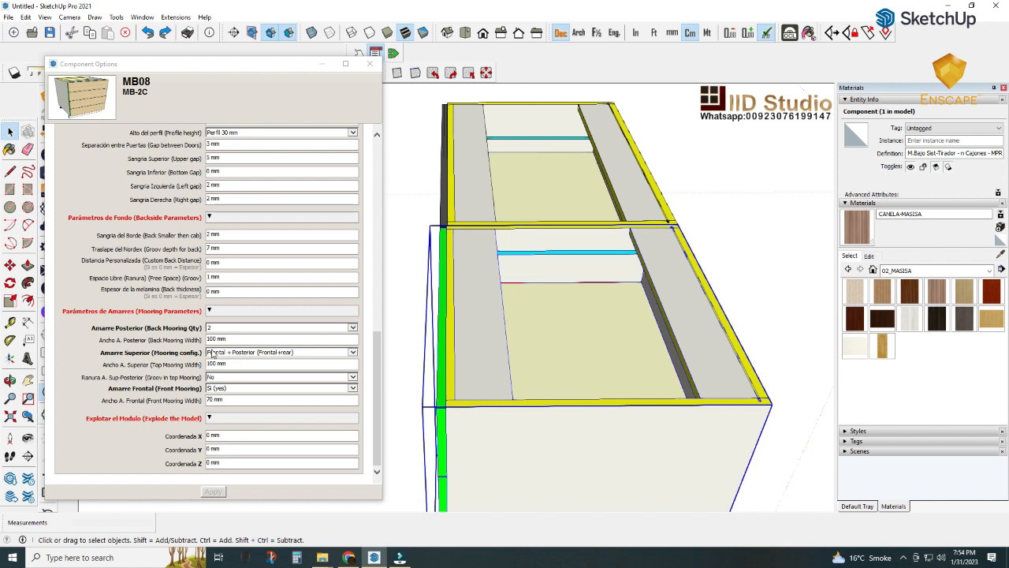
left_click(353, 352)
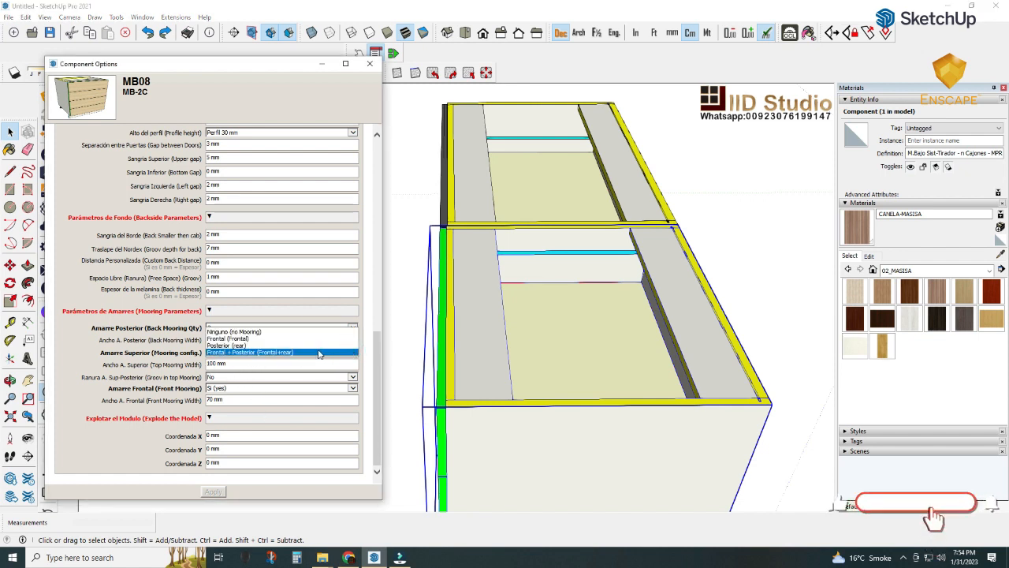
left_click(251, 331)
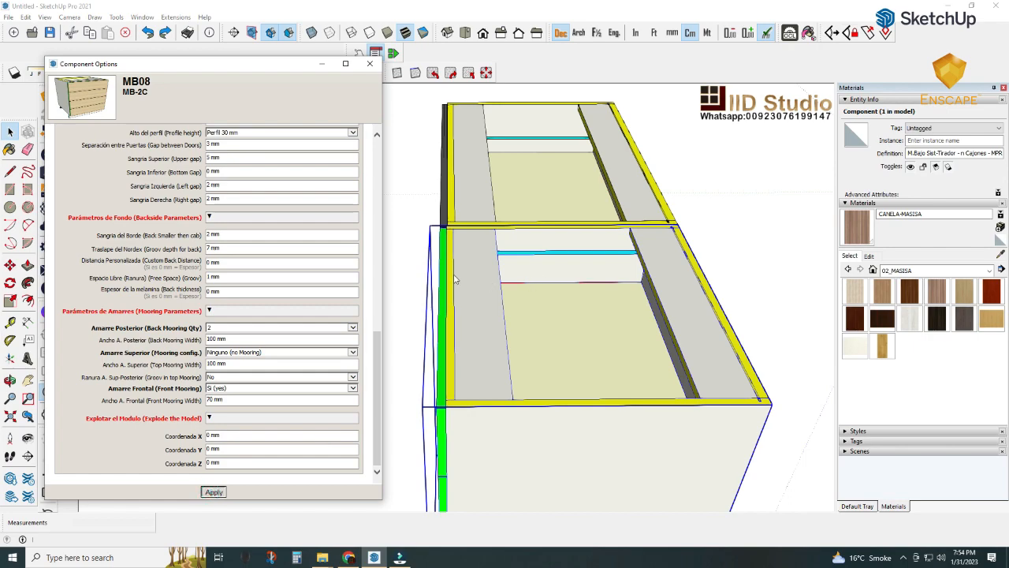
middle_click_drag(454, 280, 473, 308)
scroll(339, 394, "down", 10)
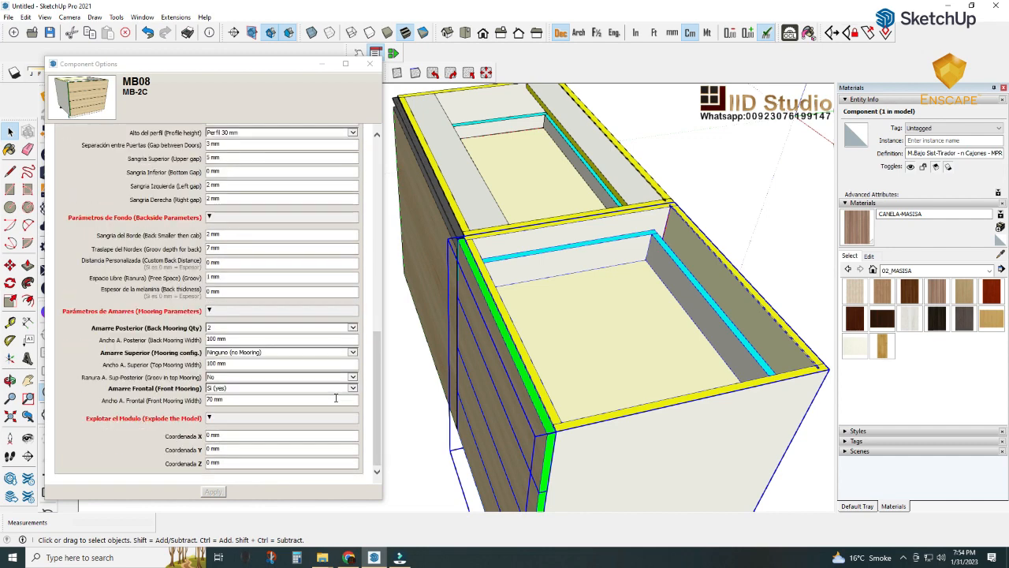
- Set the top mooring configuration (Amarre Superior) to Frontal (Frontal) and apply it
left_click(352, 354)
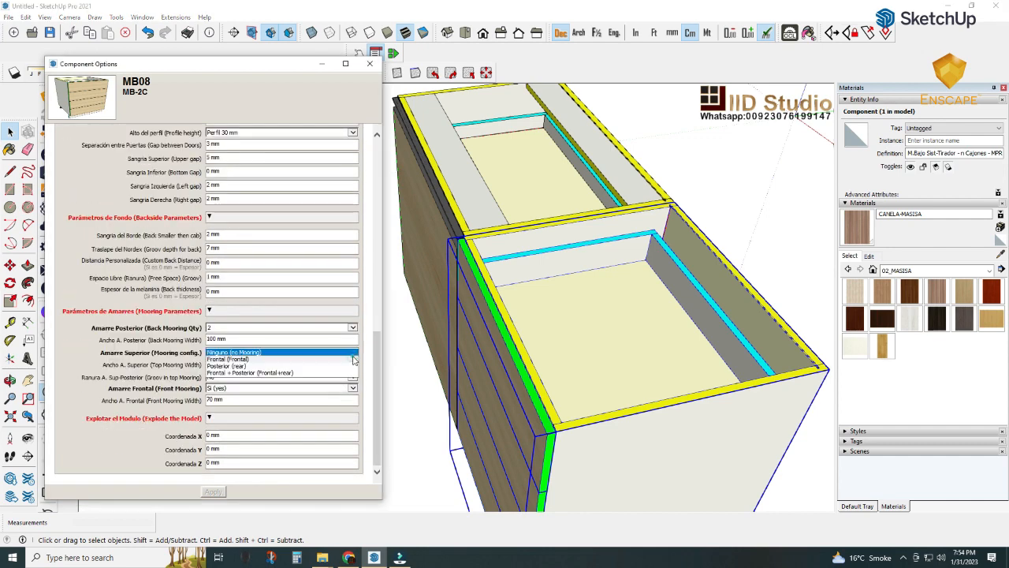
left_click(289, 359)
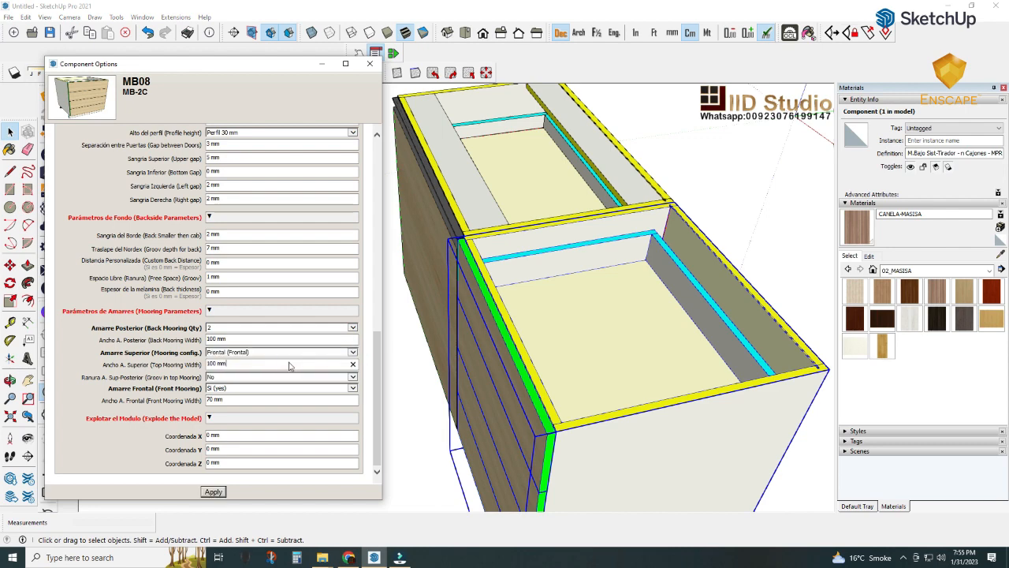
left_click(213, 492)
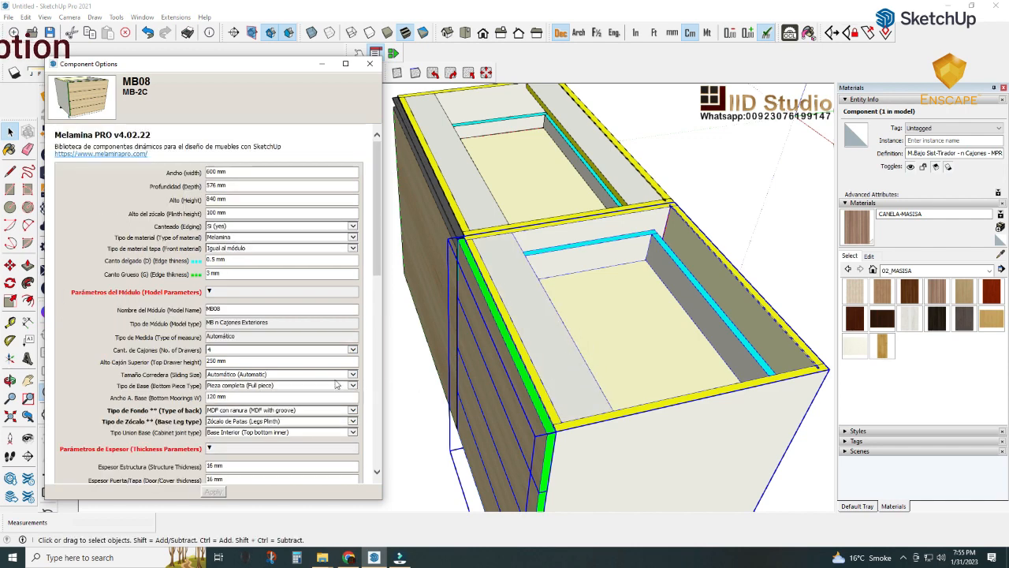
- Set the top mooring configuration (Amarre Superior) to Posterior (rear), apply it and view the cabinet's top
scroll(310, 377, "down", 15)
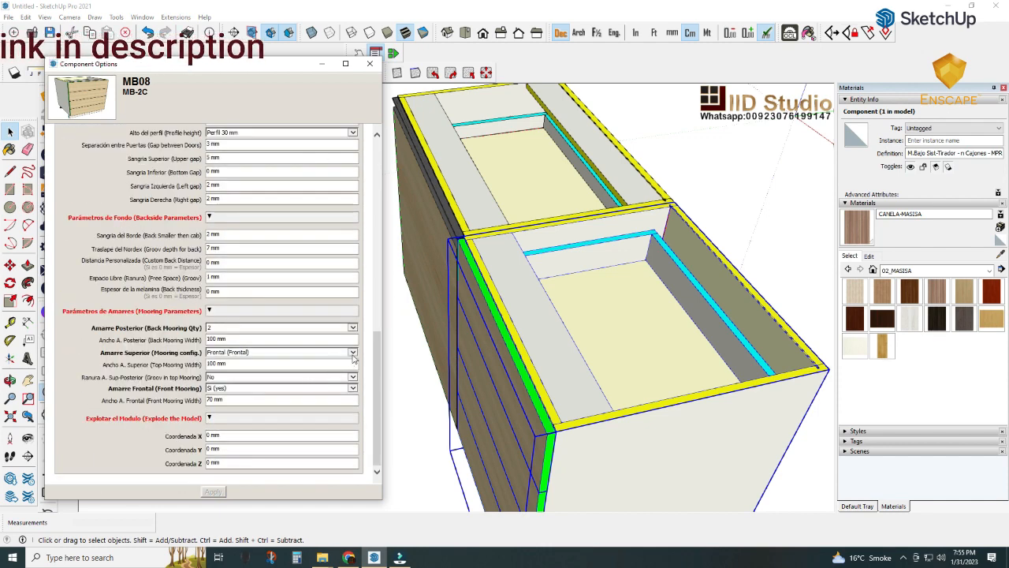
left_click(352, 352)
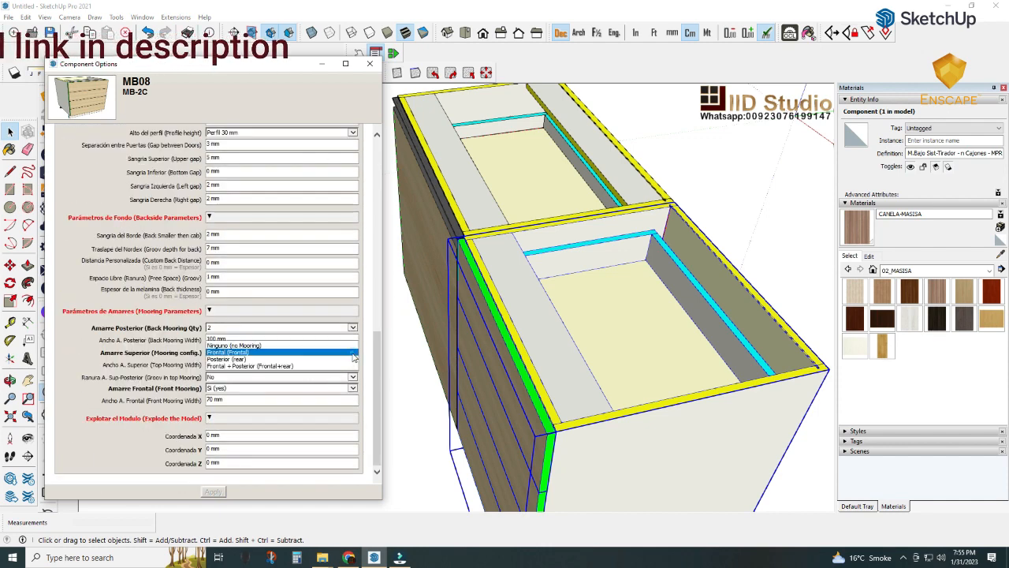
left_click(308, 358)
left_click(213, 492)
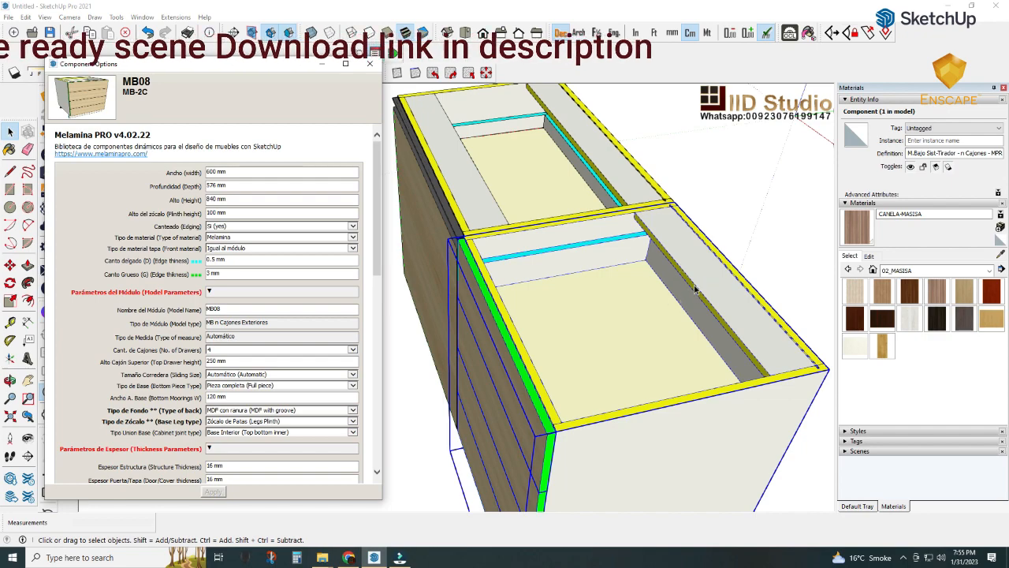
middle_click_drag(533, 324, 430, 299)
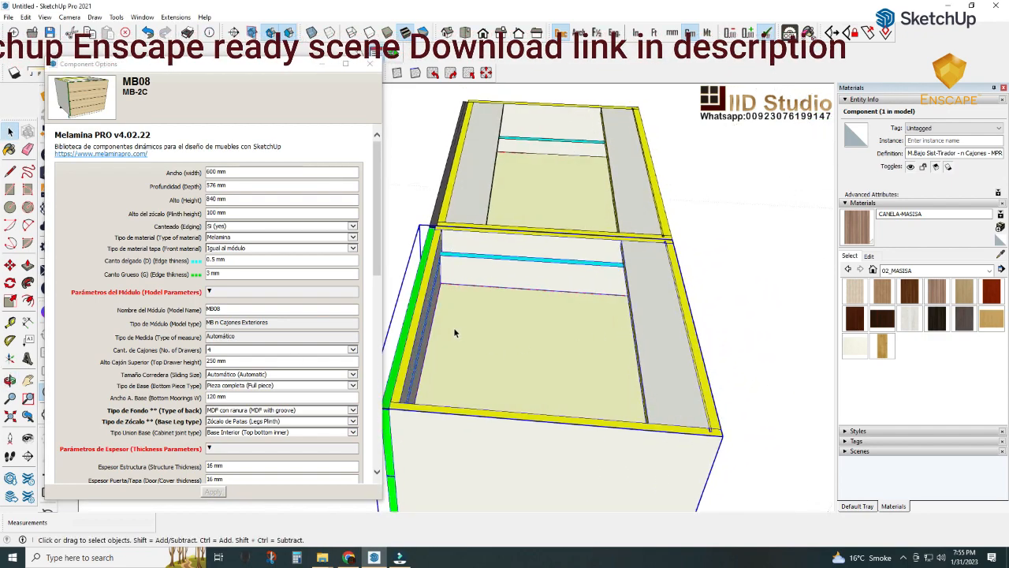
scroll(300, 378, "down", 3)
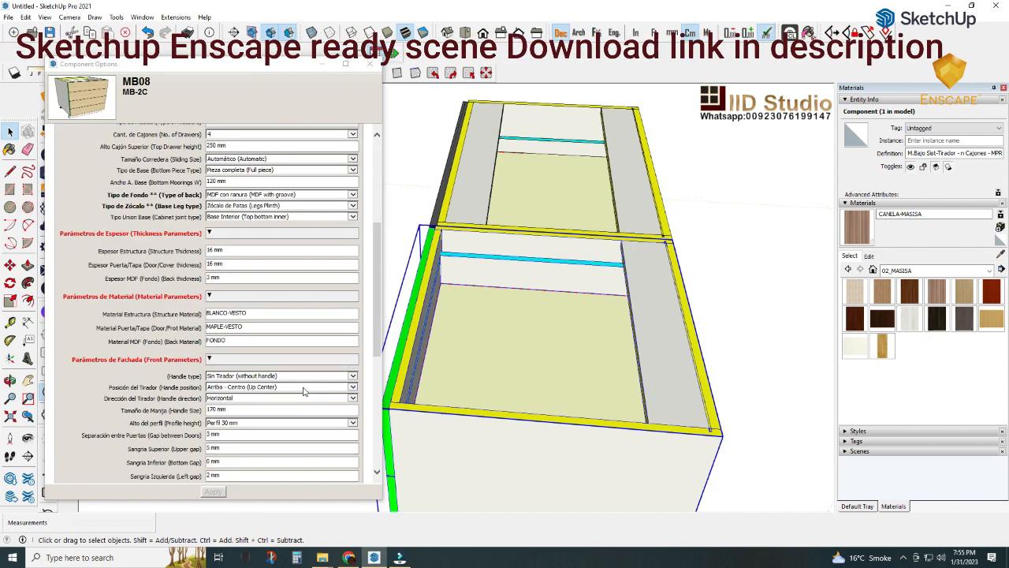
scroll(303, 391, "down", 4)
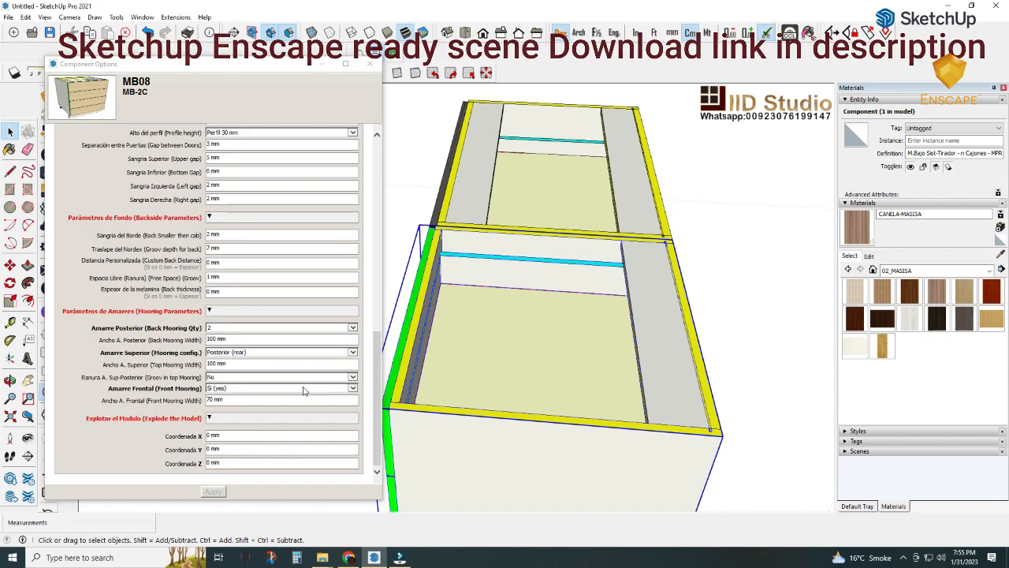
left_click(337, 352)
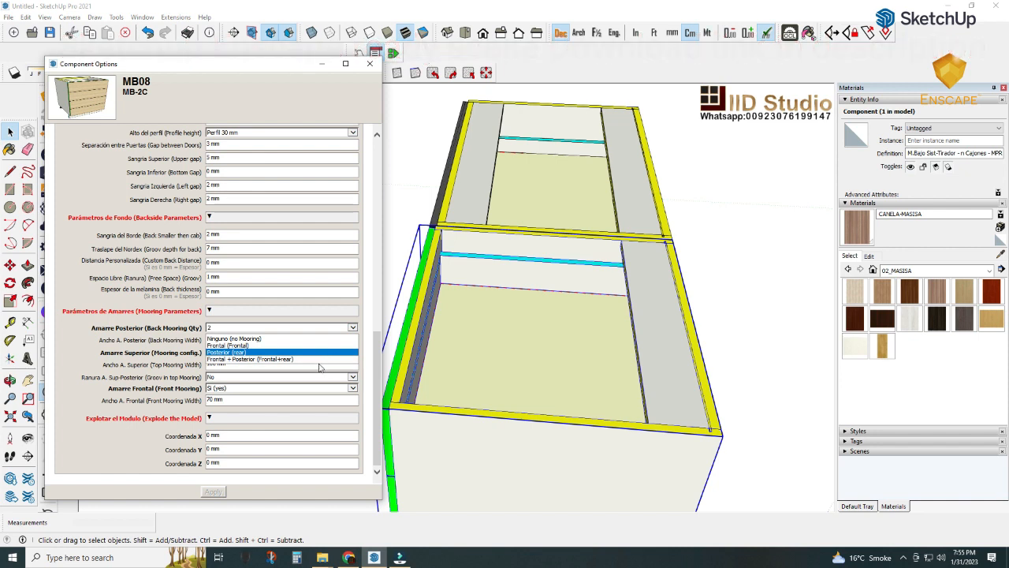
left_click(278, 359)
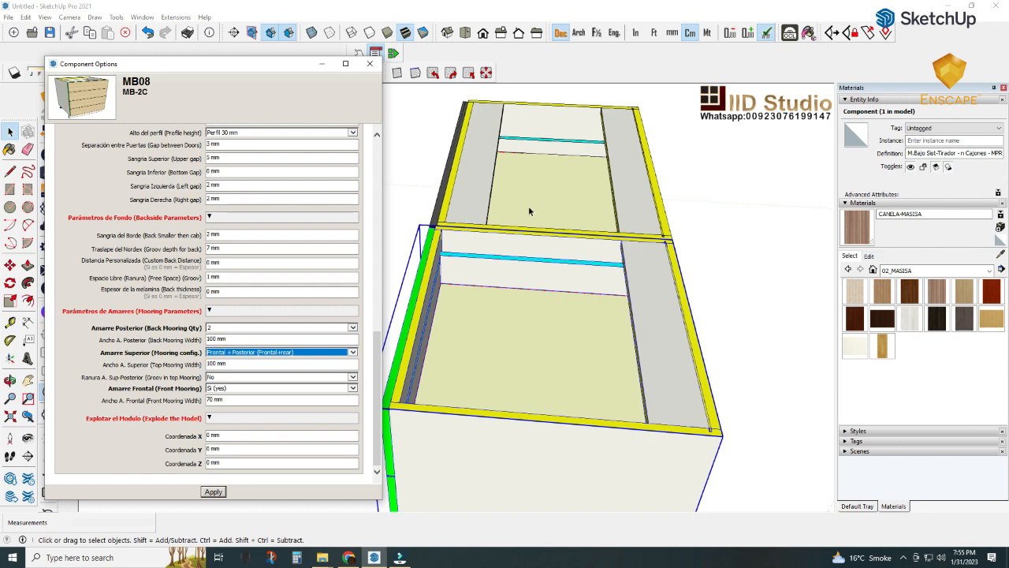
left_click(627, 178)
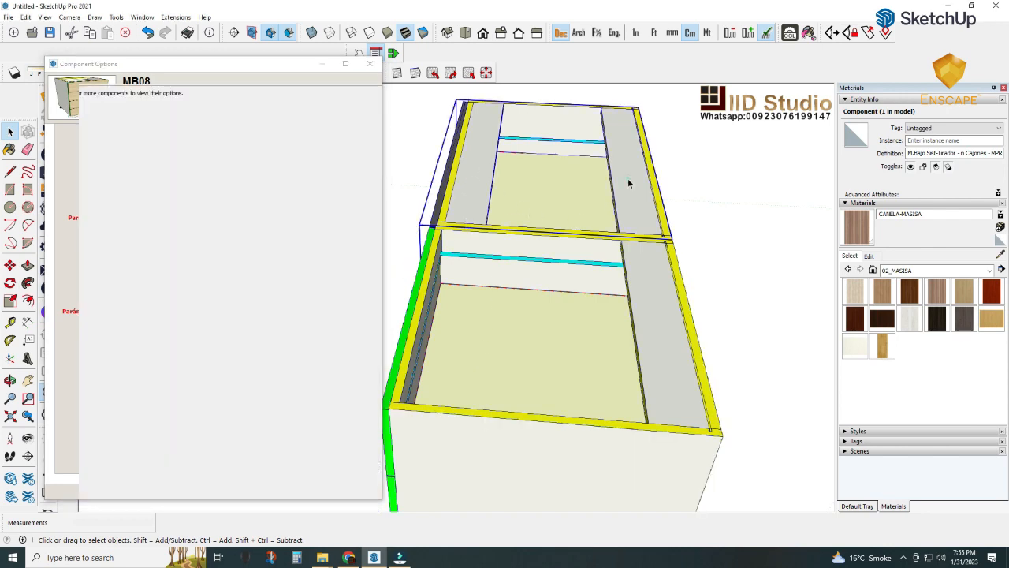
- Reselect the front drawer cabinet, set its top mooring configuration (Amarre Superior) to Frontal + Posterior (Frontal+rear) and apply it
left_click(505, 303)
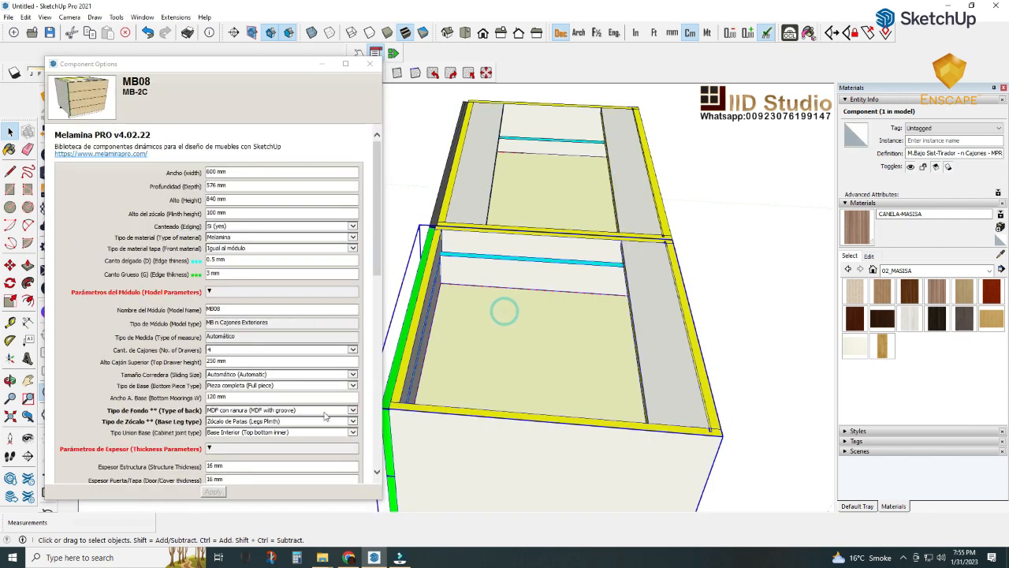
scroll(314, 316, "down", 10)
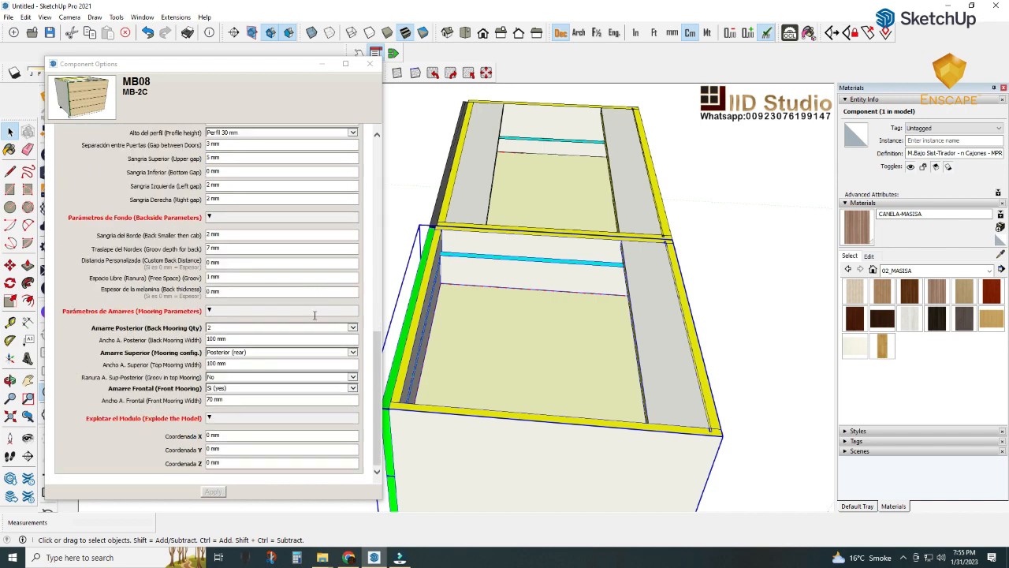
left_click(351, 352)
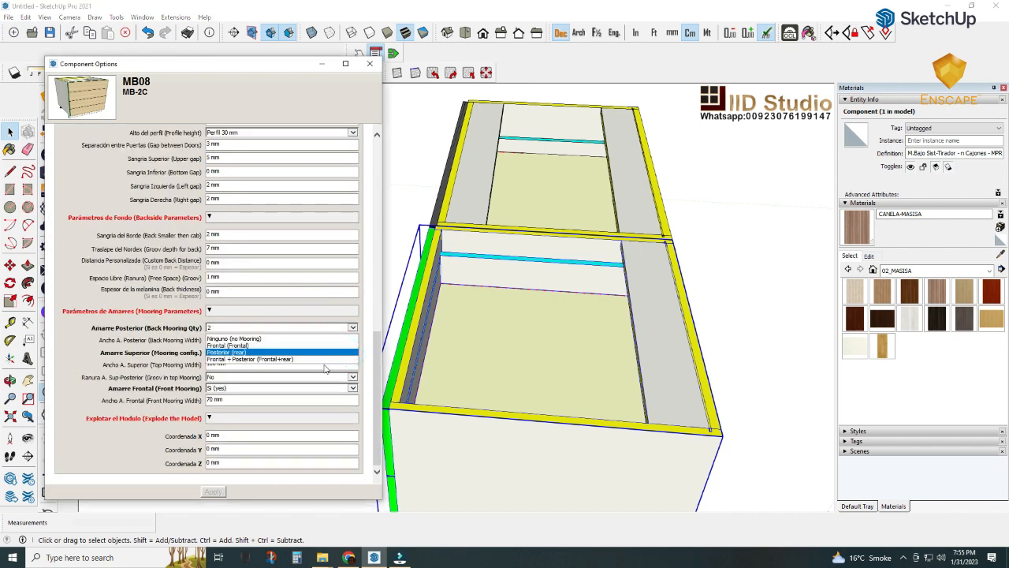
left_click(323, 365)
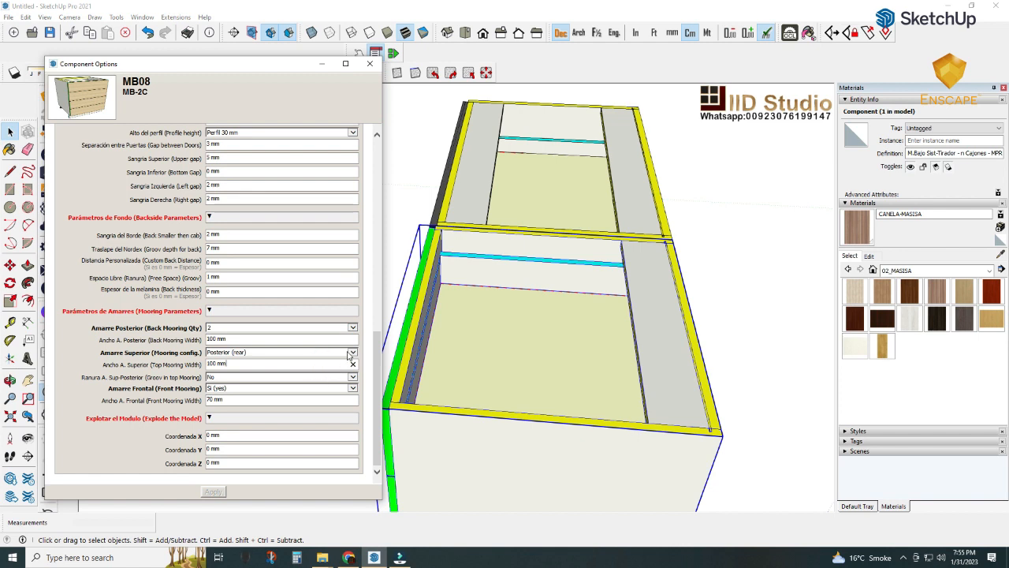
left_click(350, 353)
left_click(280, 365)
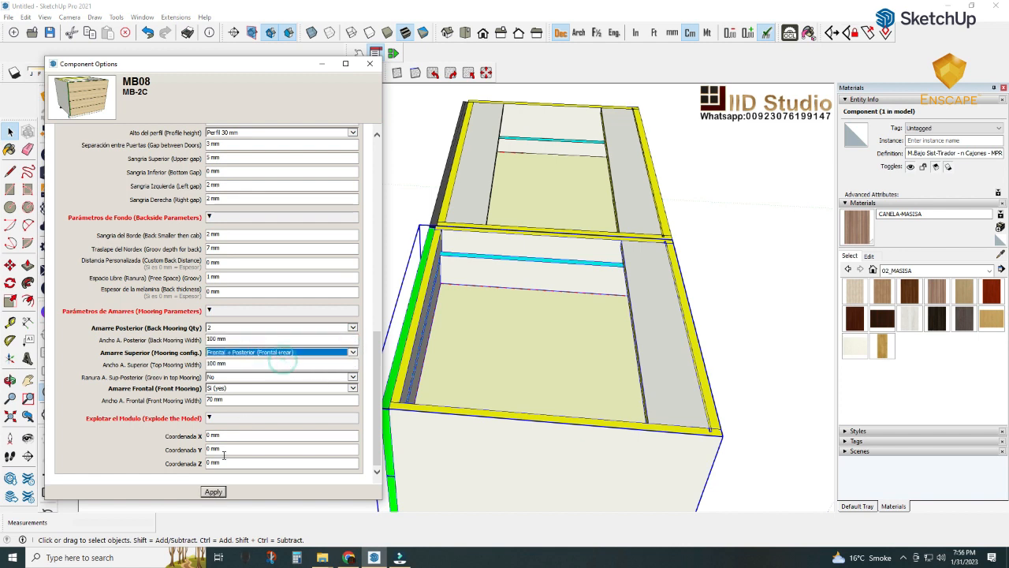
left_click(212, 491)
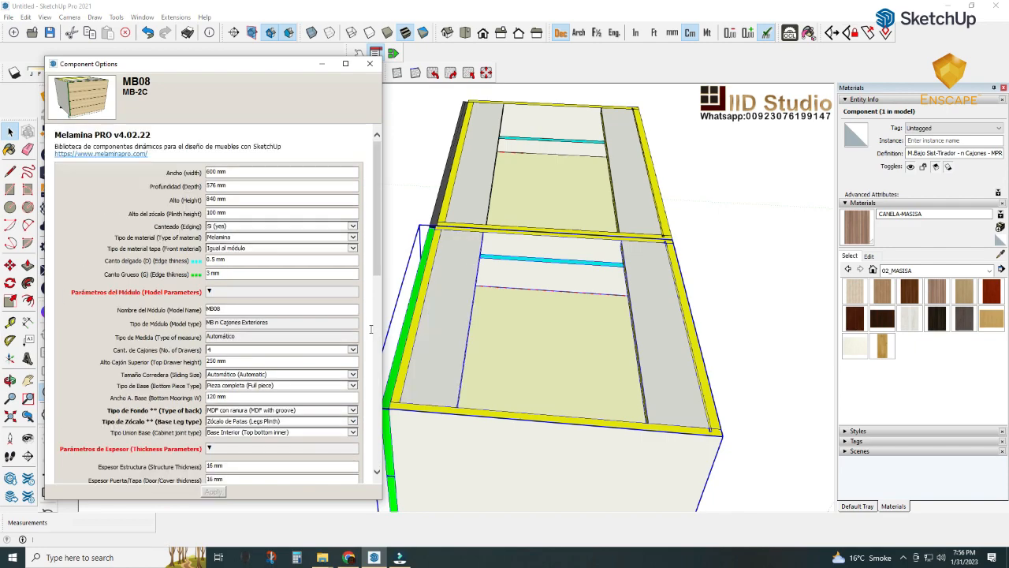
- Examine the cabinet's front and rear top moorings and the back groove running through the rear one
middle_click_drag(428, 333, 551, 344)
scroll(165, 341, "down", 3)
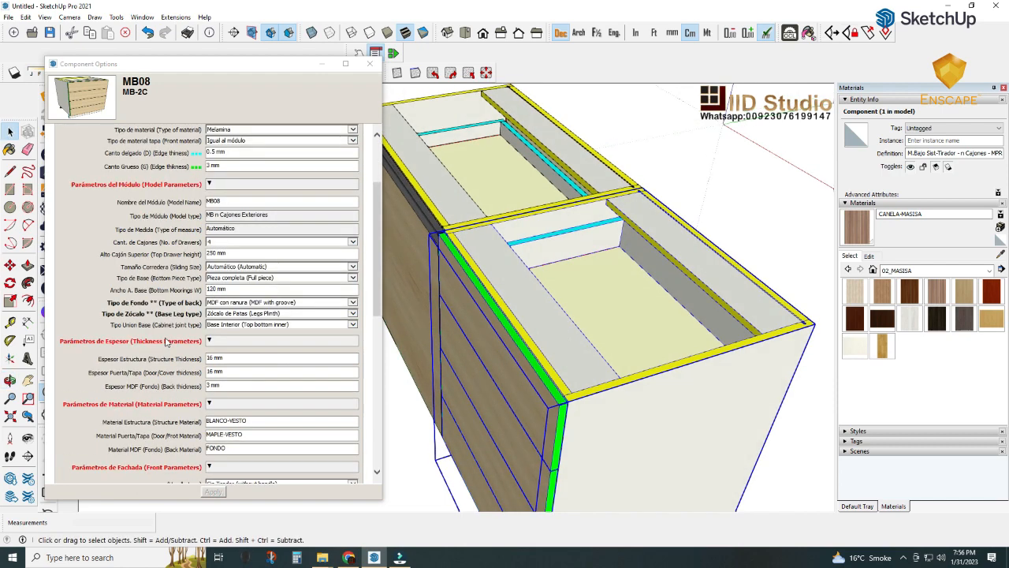
scroll(154, 350, "down", 18)
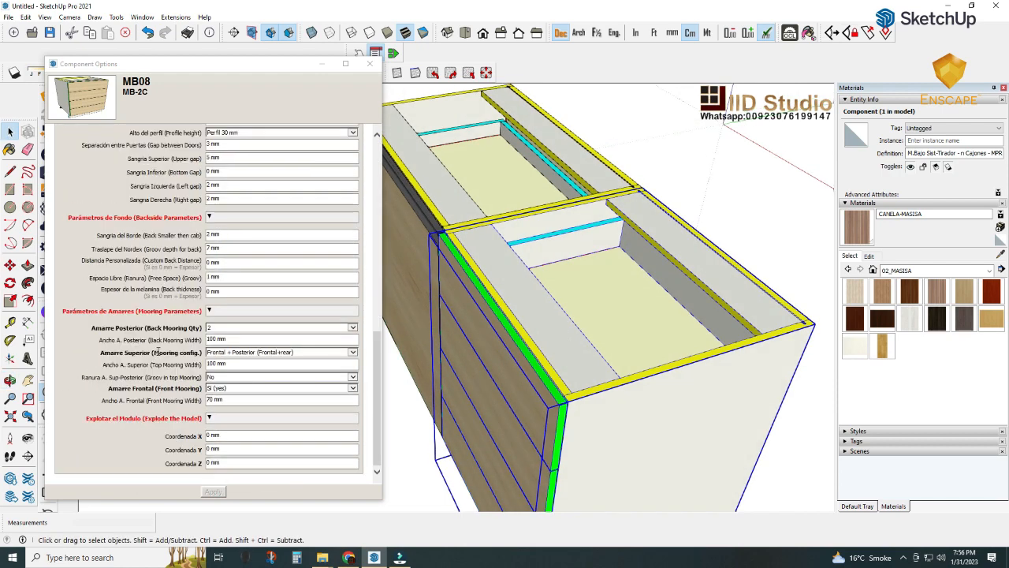
middle_click_drag(549, 349, 400, 397)
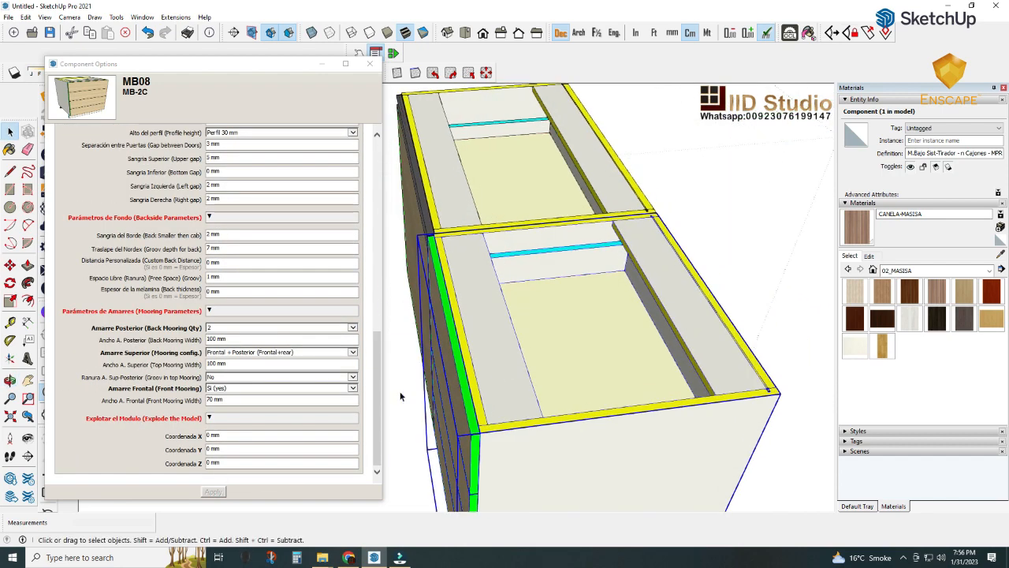
scroll(302, 414, "up", 3)
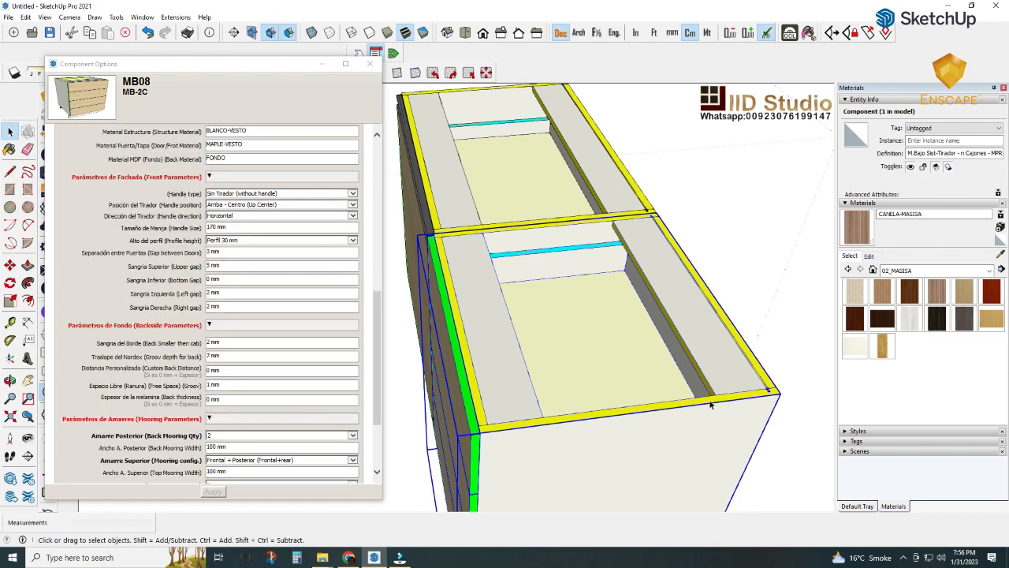
middle_click_drag(709, 404, 493, 382)
scroll(480, 365, "up", 3)
scroll(534, 347, "down", 2)
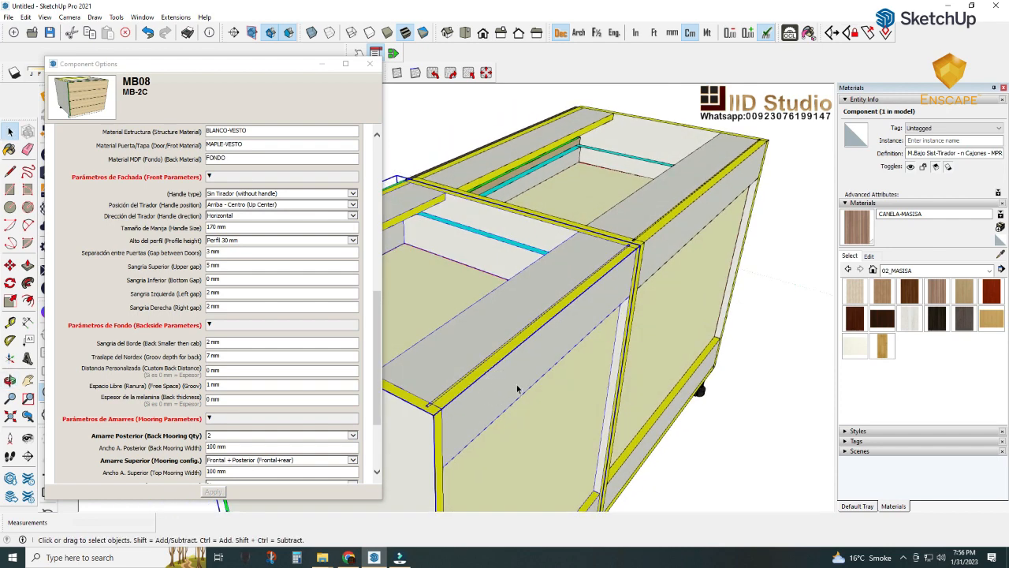
scroll(611, 347, "down", 2)
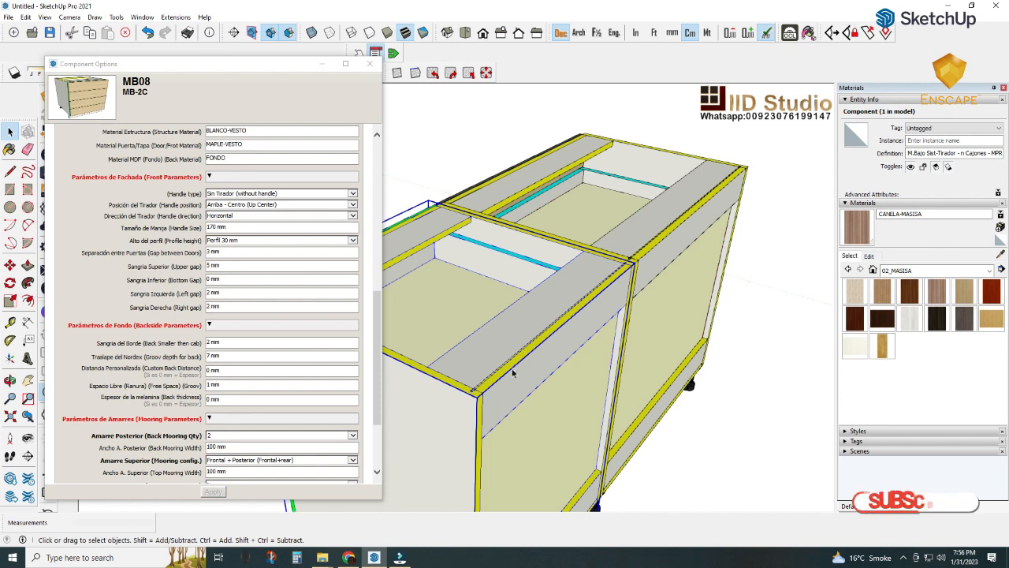
- Set the groove in top mooring option (Ranura A. Sup-Posterior) to Si (yes), apply it and inspect the cabinet's rear top corner
scroll(319, 361, "down", 3)
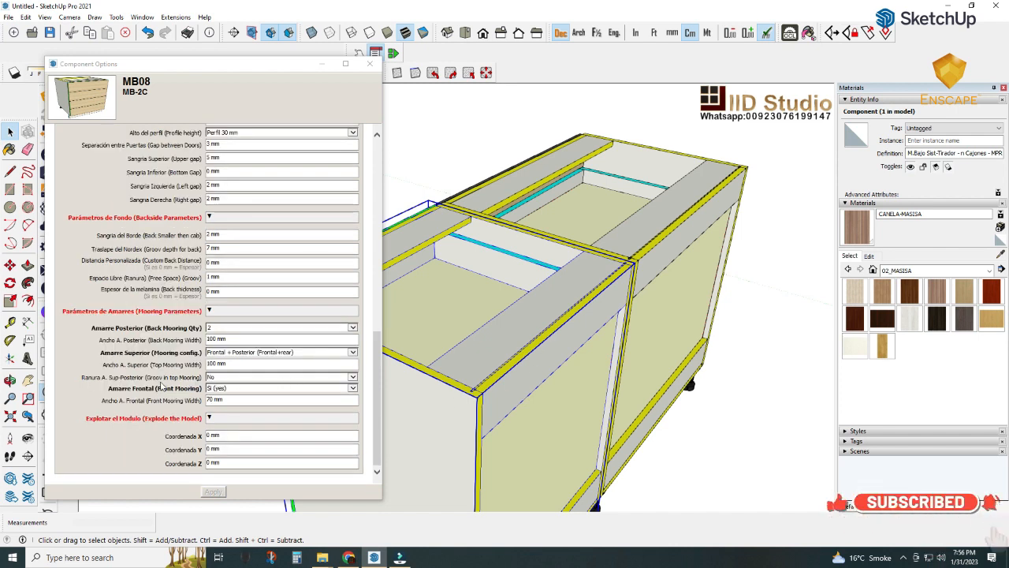
left_click(352, 383)
left_click(328, 370)
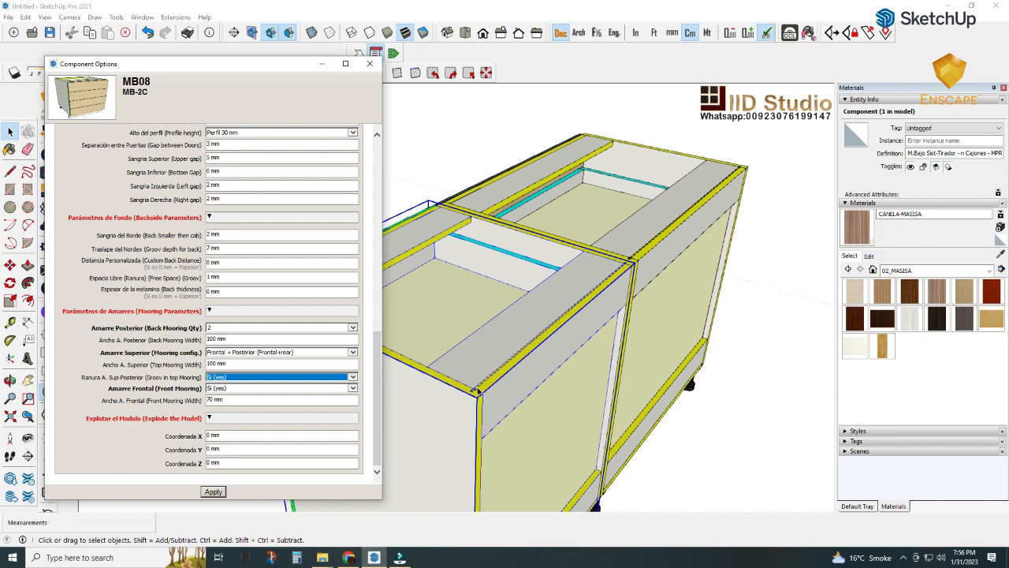
scroll(477, 398, "up", 5)
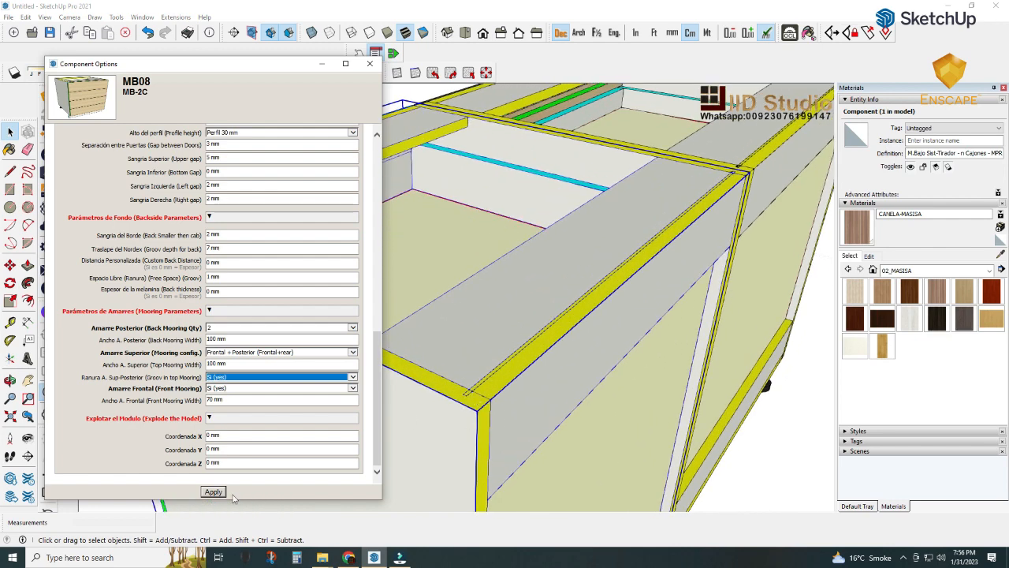
left_click(213, 492)
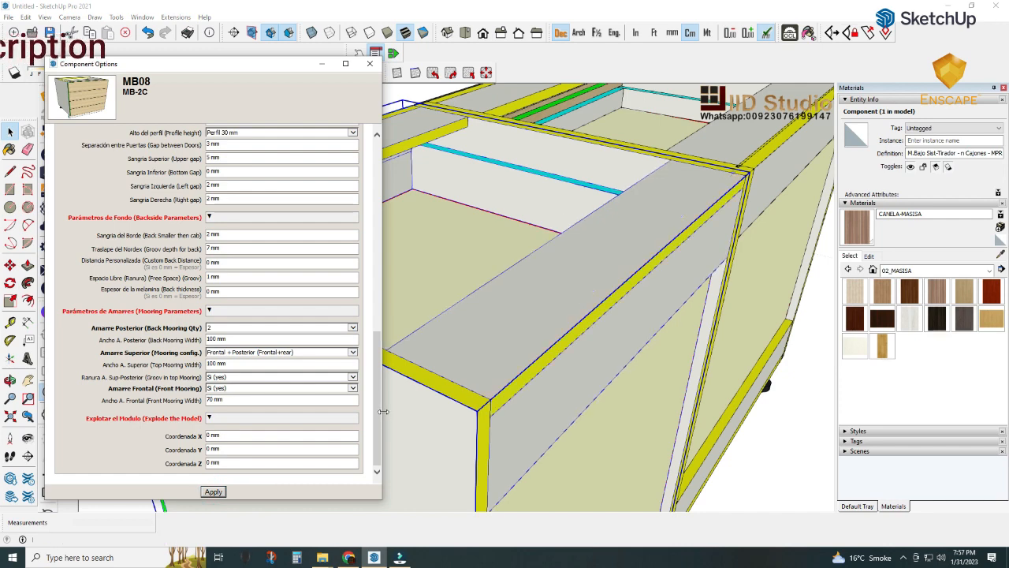
middle_click_drag(570, 366, 520, 354)
scroll(446, 360, "up", 5)
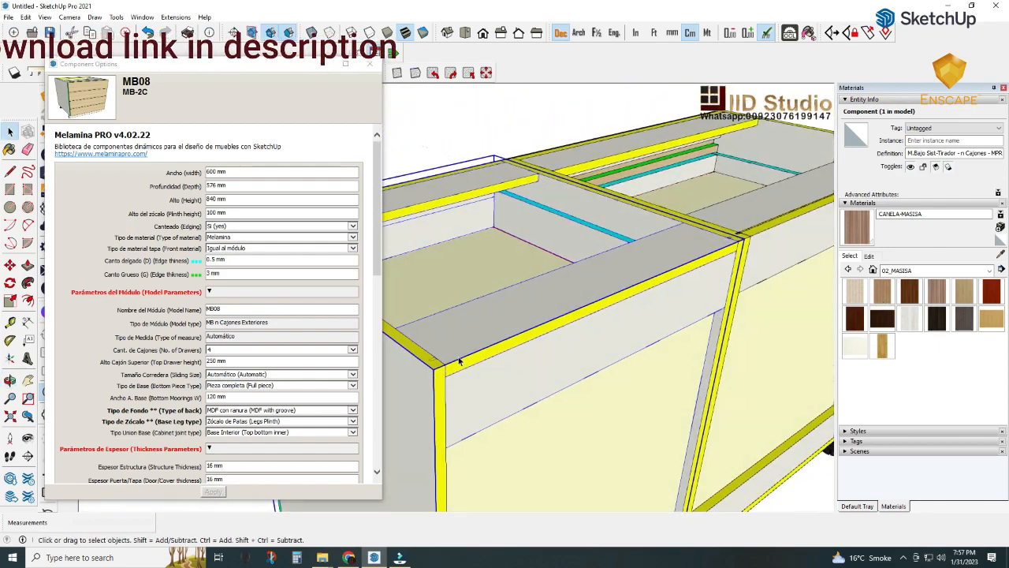
scroll(421, 400, "down", 3)
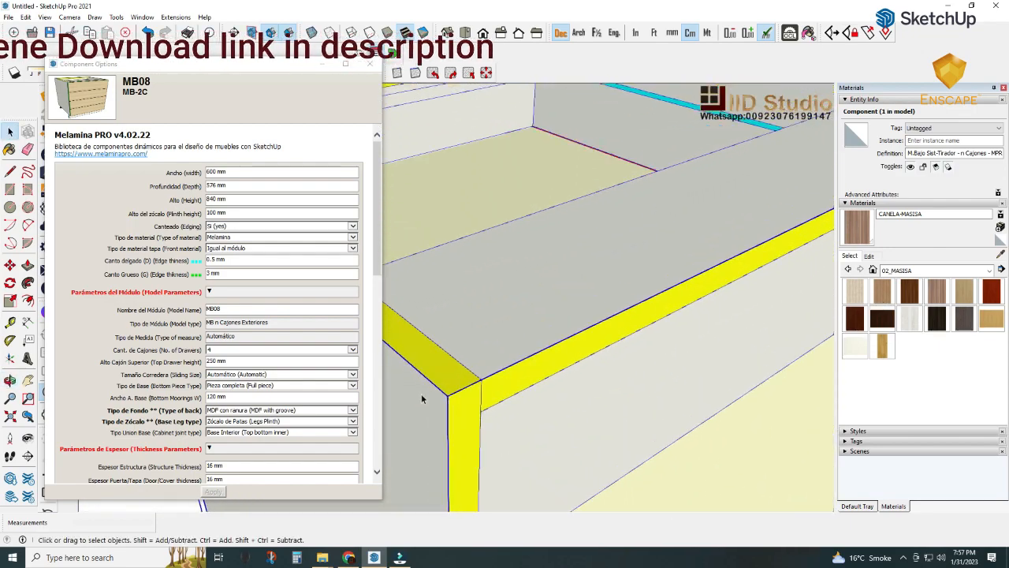
- Undo the last change to the groove in top mooring option and return to the cabinet's mooring parameters
scroll(506, 364, "down", 4)
scroll(506, 365, "down", 2)
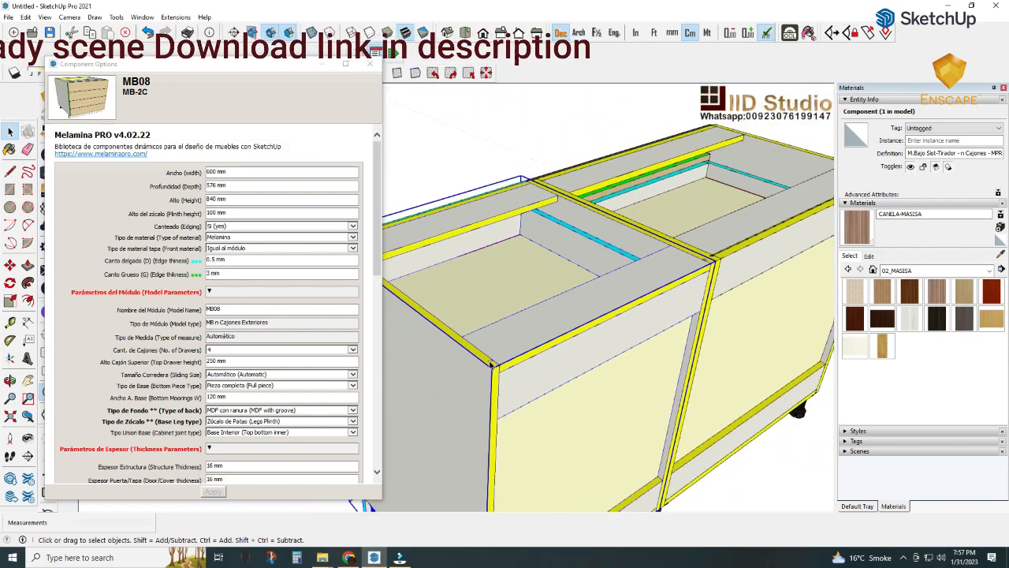
middle_click_drag(506, 365, 506, 438)
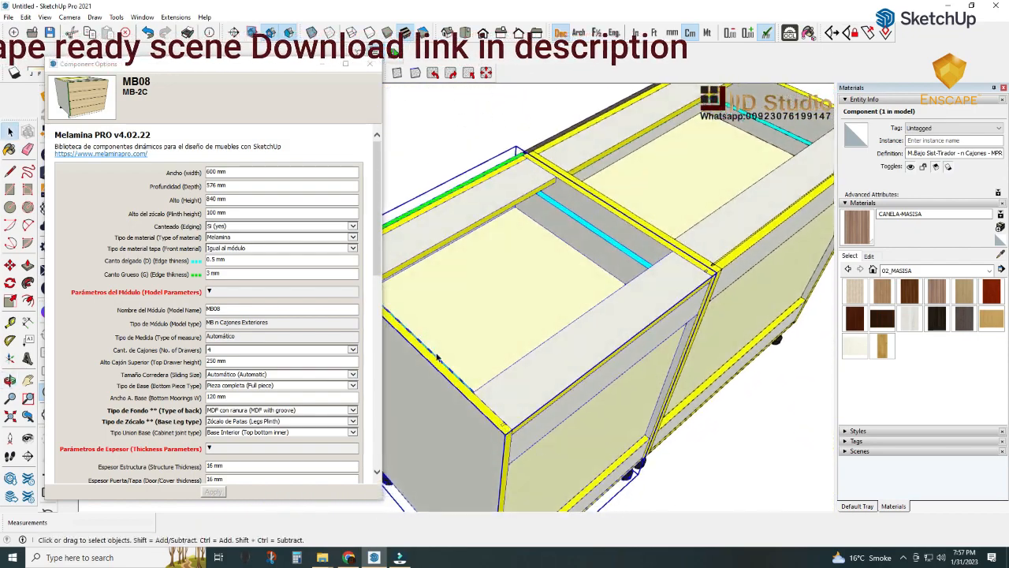
left_click(148, 33)
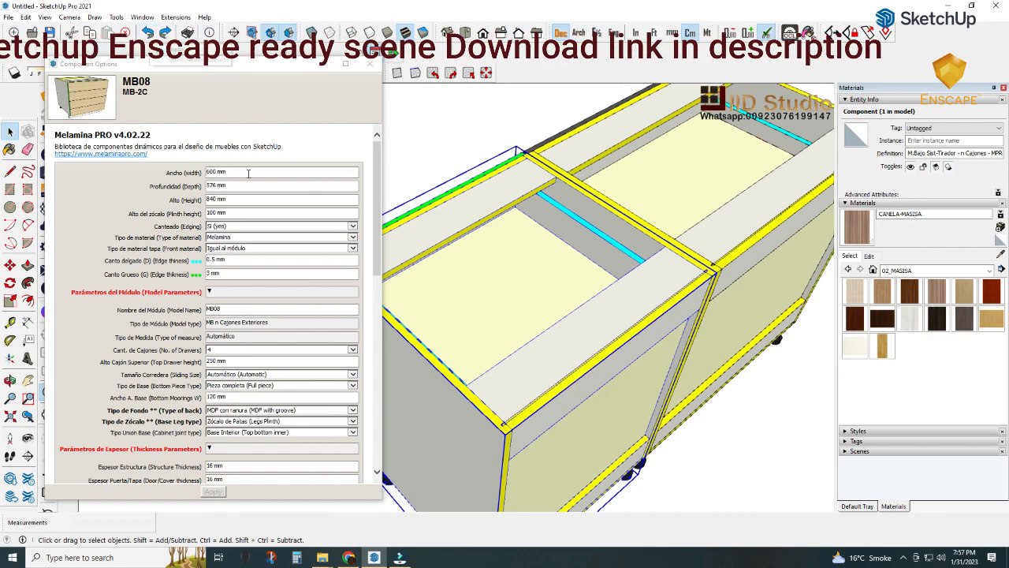
scroll(265, 332, "down", 10)
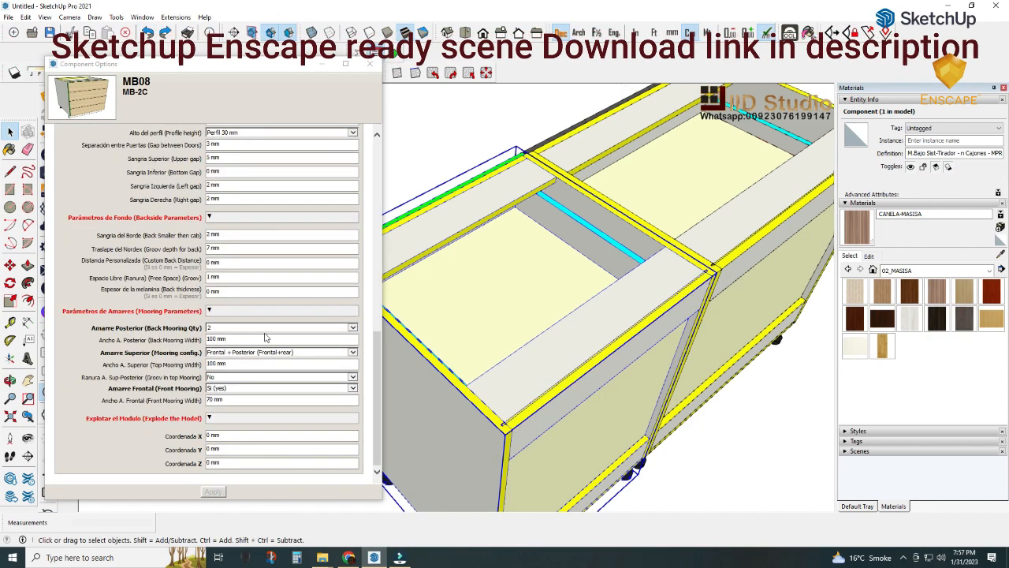
- Open the top drawer of the end drawer cabinet with the Interact tool to expose the front mooring behind it
middle_click_drag(534, 246, 829, 216)
scroll(488, 160, "up", 3)
scroll(464, 180, "down", 5)
middle_click_drag(464, 179, 483, 173)
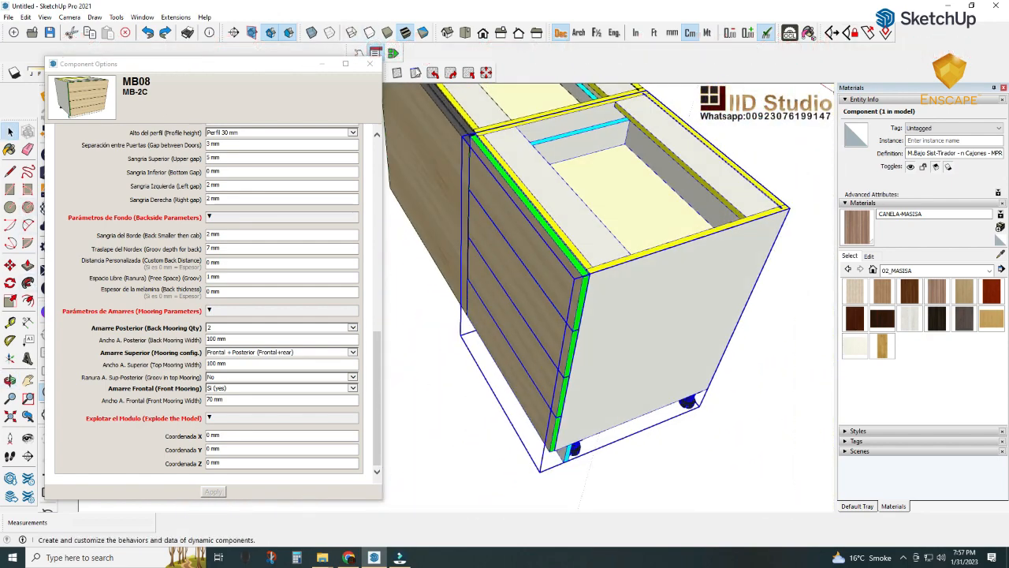
left_click(542, 245)
middle_click_drag(542, 243, 562, 198)
scroll(562, 199, "up", 8)
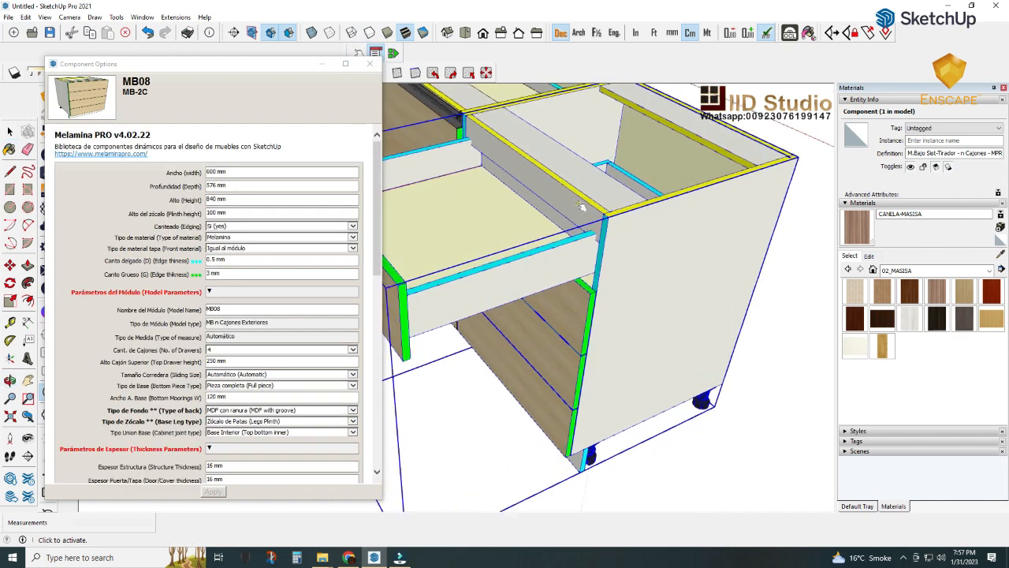
- Examine the front mooring (Amarre Frontal) above the opened top drawer and compare it with the mooring parameters
middle_click_drag(626, 216, 604, 187)
middle_click_drag(580, 224, 360, 208, "shift")
middle_click_drag(469, 211, 486, 227, "shift")
key("space")
scroll(516, 265, "up", 1)
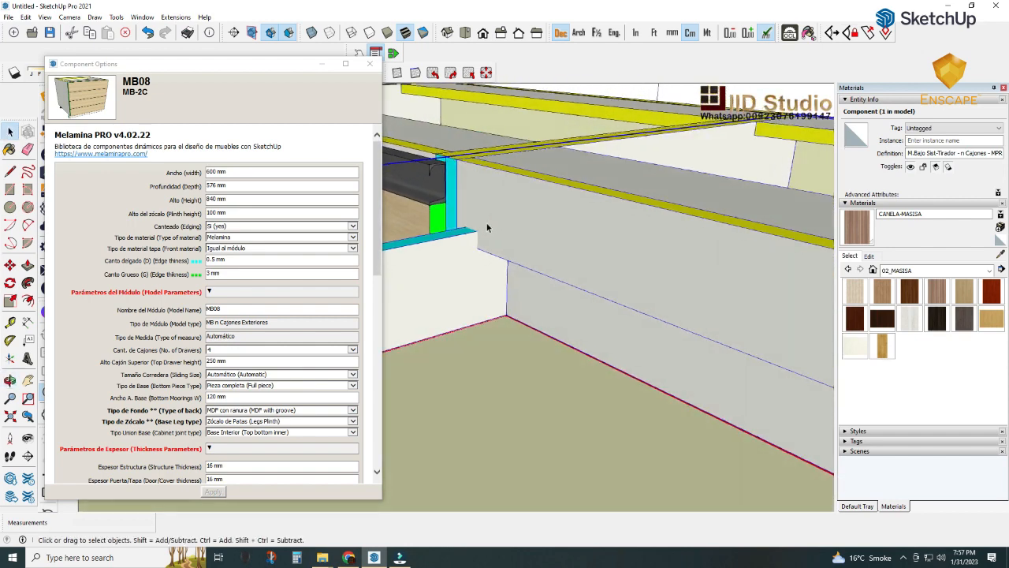
left_click_drag(377, 256, 379, 468)
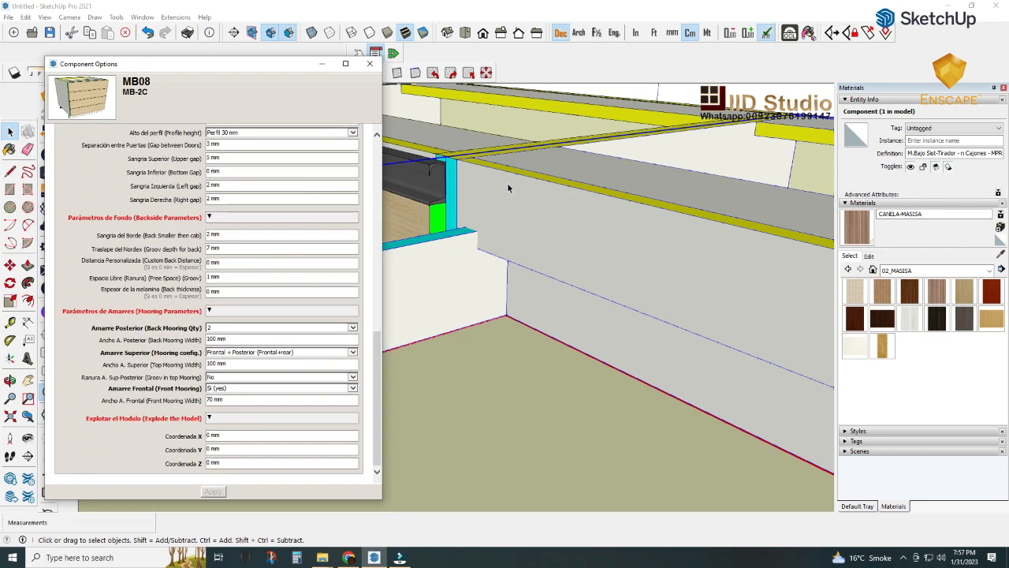
scroll(429, 239, "up", 2)
middle_click_drag(429, 239, 490, 227)
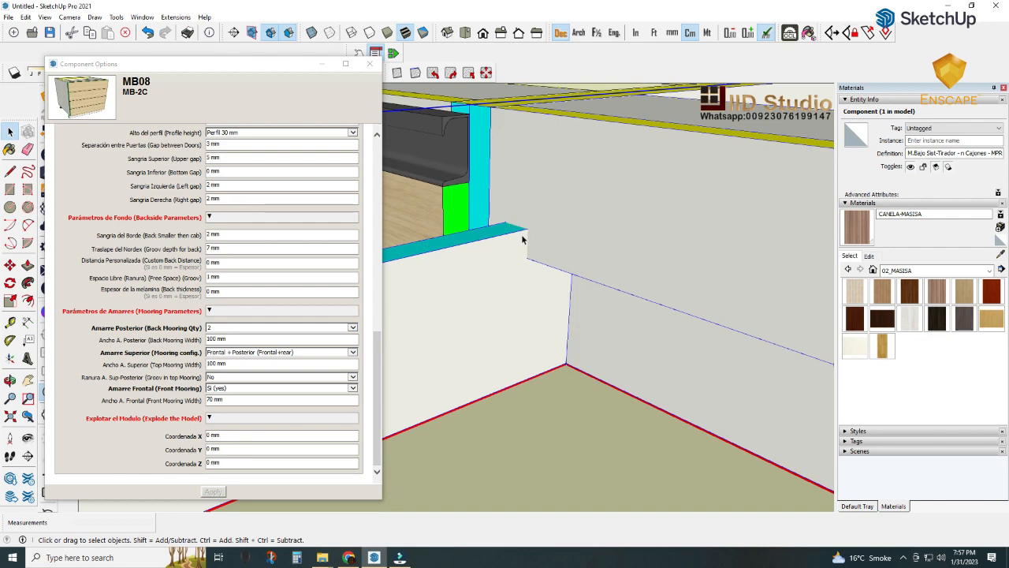
middle_click_drag(522, 187, 492, 208)
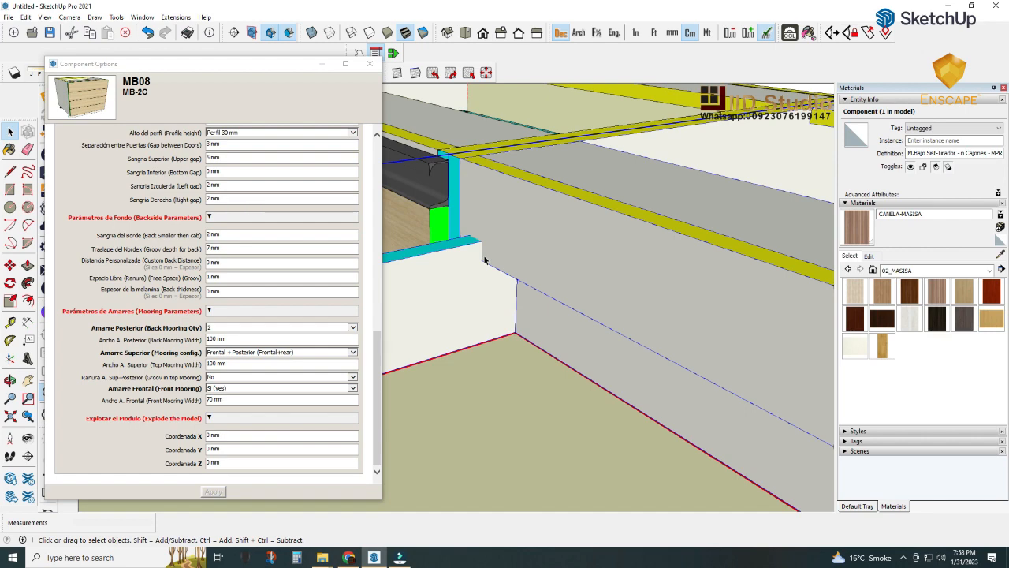
- Examine the parameters of the open top drawer box nested inside the MB08 cabinet
scroll(490, 266, "down", 5)
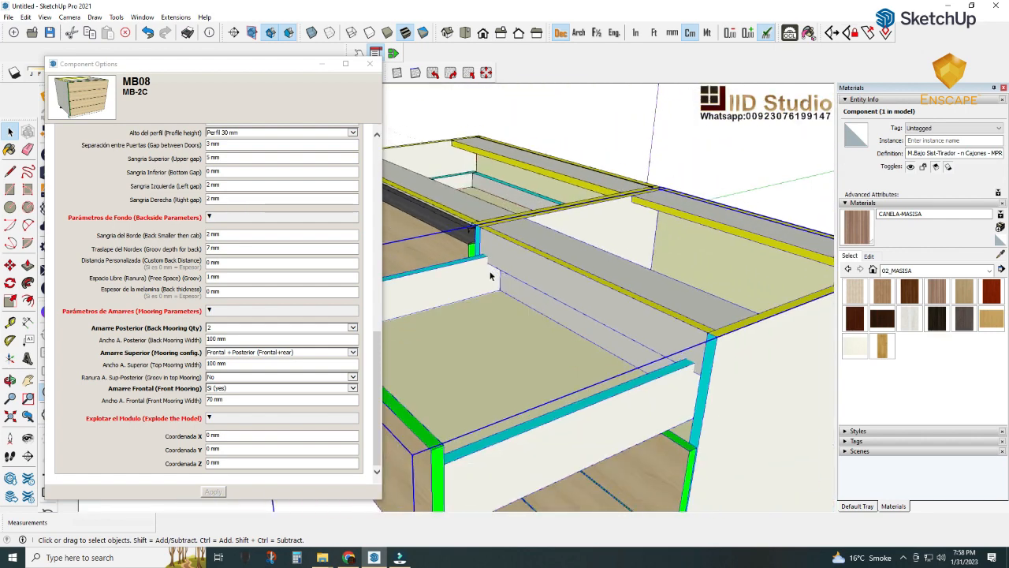
double_click(522, 424)
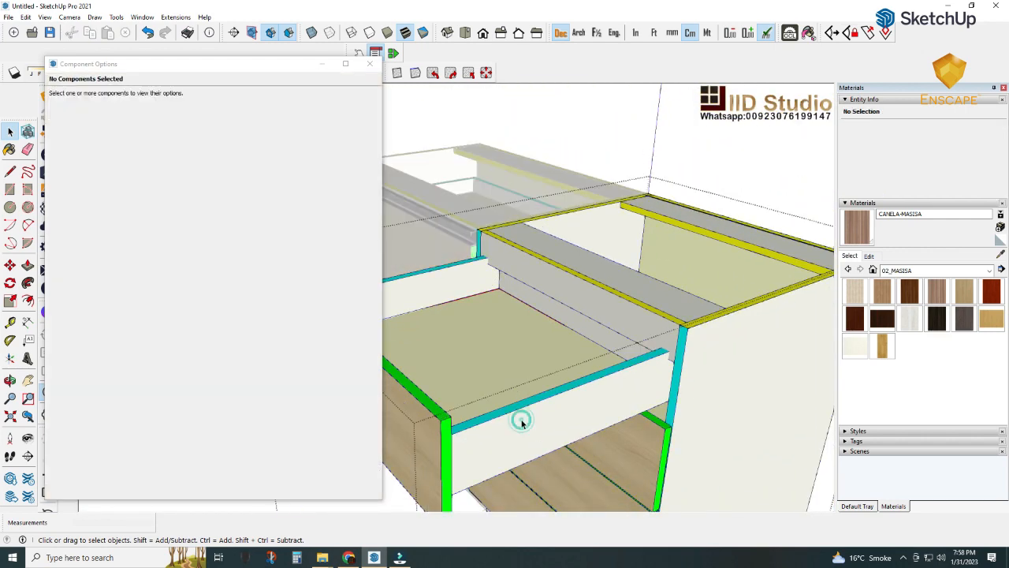
left_click(521, 423)
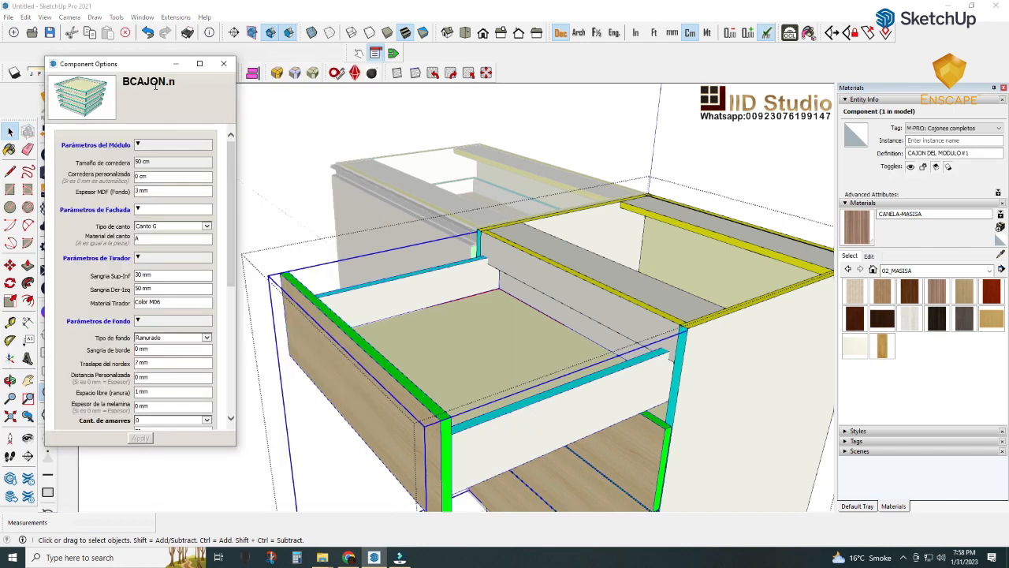
left_click_drag(232, 188, 221, 319)
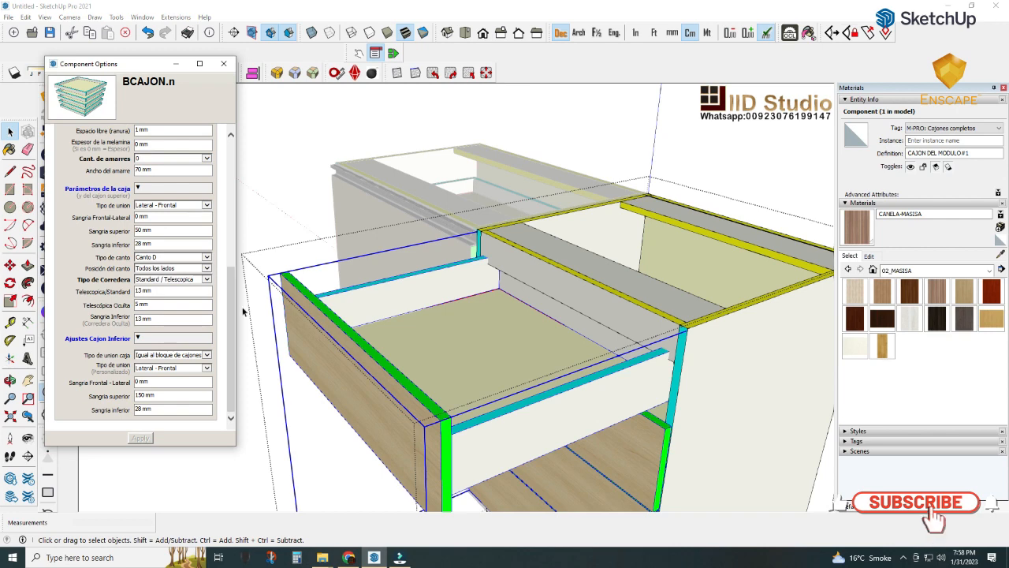
left_click(292, 178)
- Set the MB08 cabinet's front mooring width (Ancho A. Frontal) to 45 mm and apply it
scroll(514, 255, "up", 3)
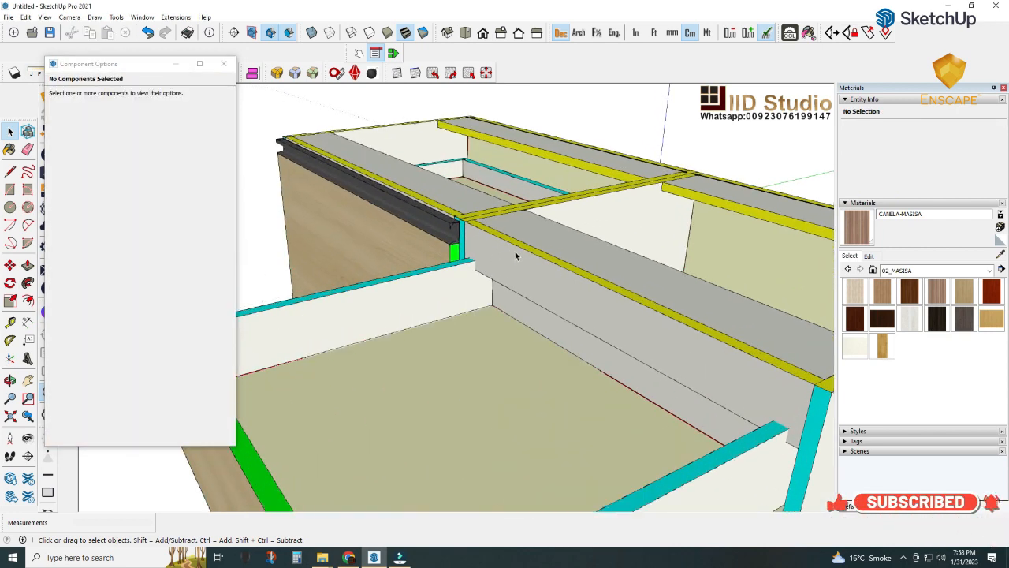
left_click(515, 253)
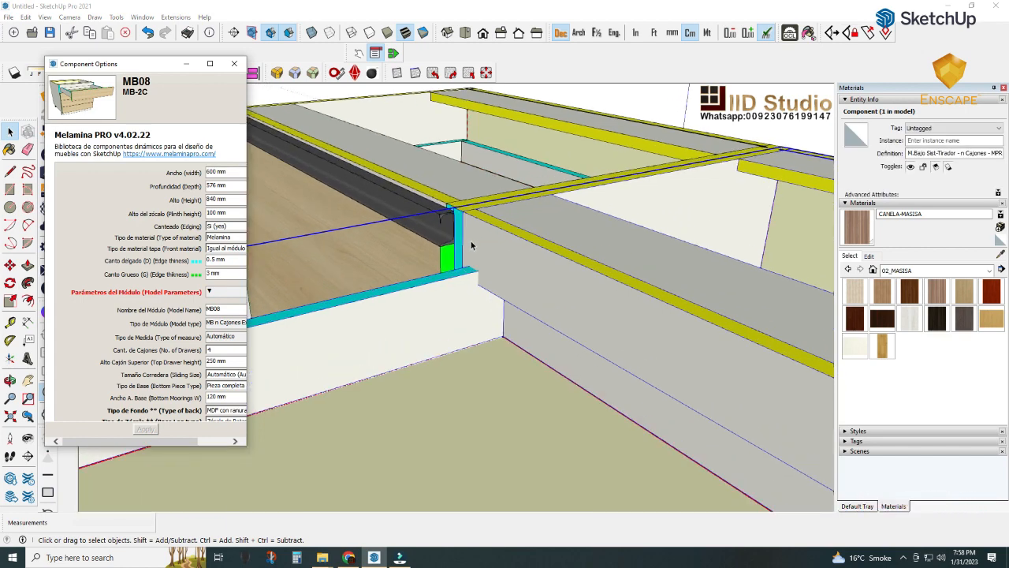
middle_click_drag(498, 269, 494, 257)
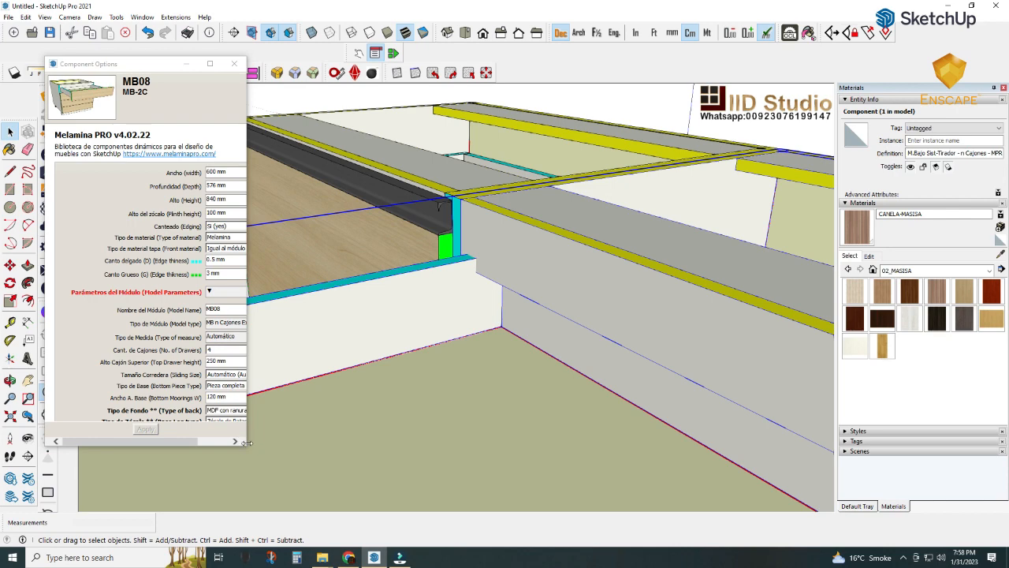
left_click_drag(247, 447, 387, 534)
scroll(321, 375, "down", 5)
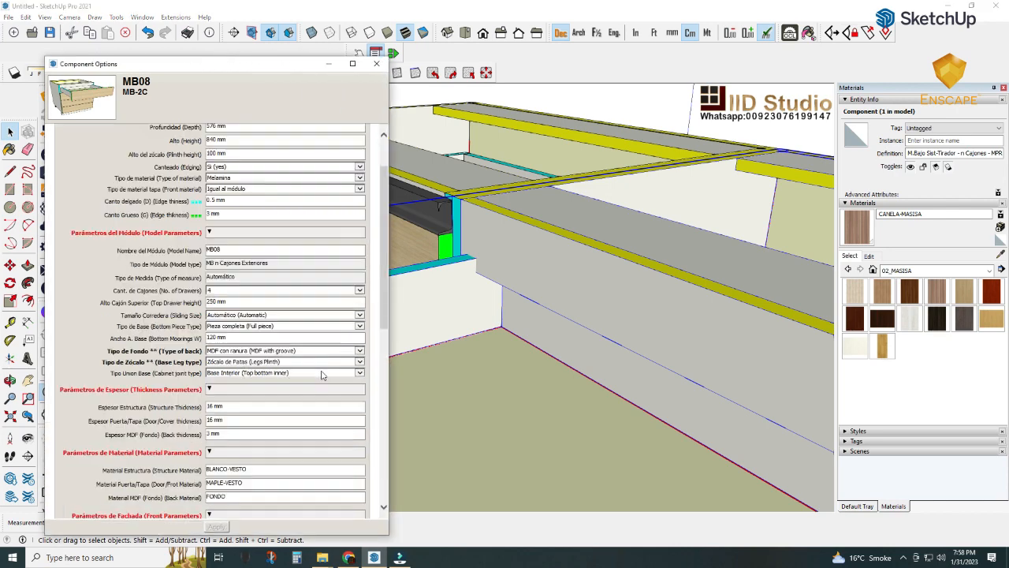
scroll(322, 375, "down", 5)
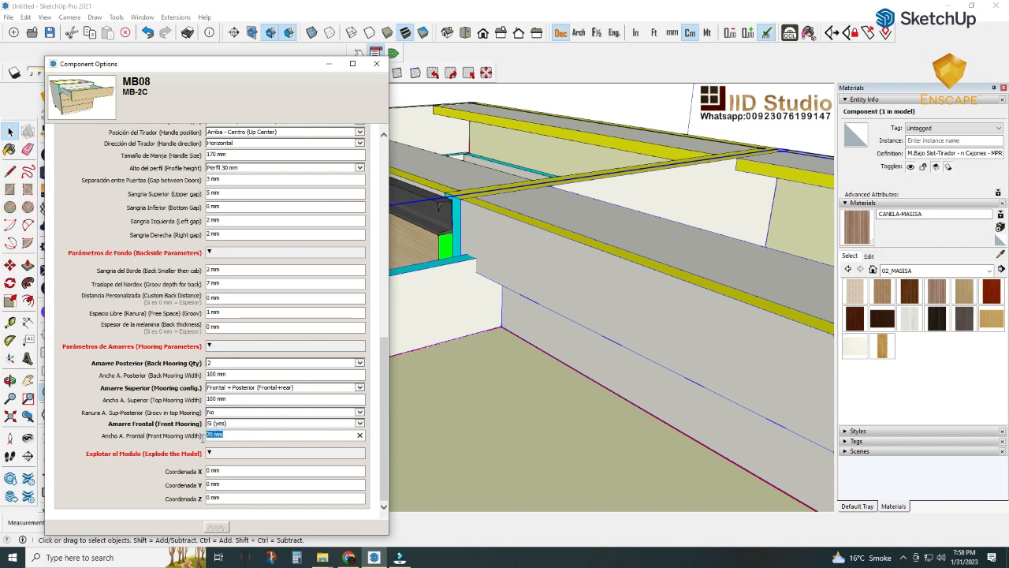
type("45")
left_click(217, 527)
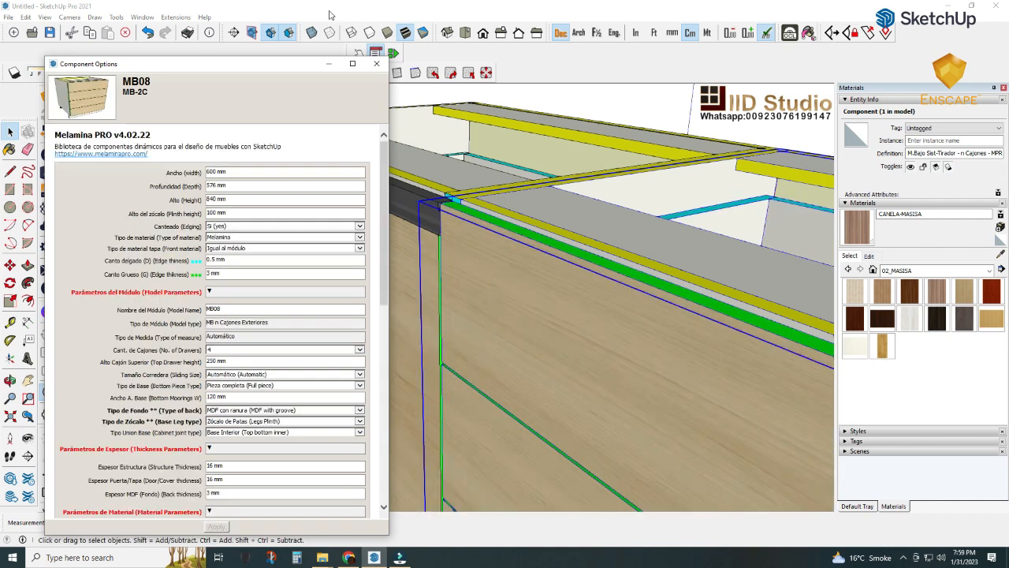
- Open the MB08 cabinet's top drawer with the Interact tool and inspect the front rail above the drawer box
left_click(359, 53)
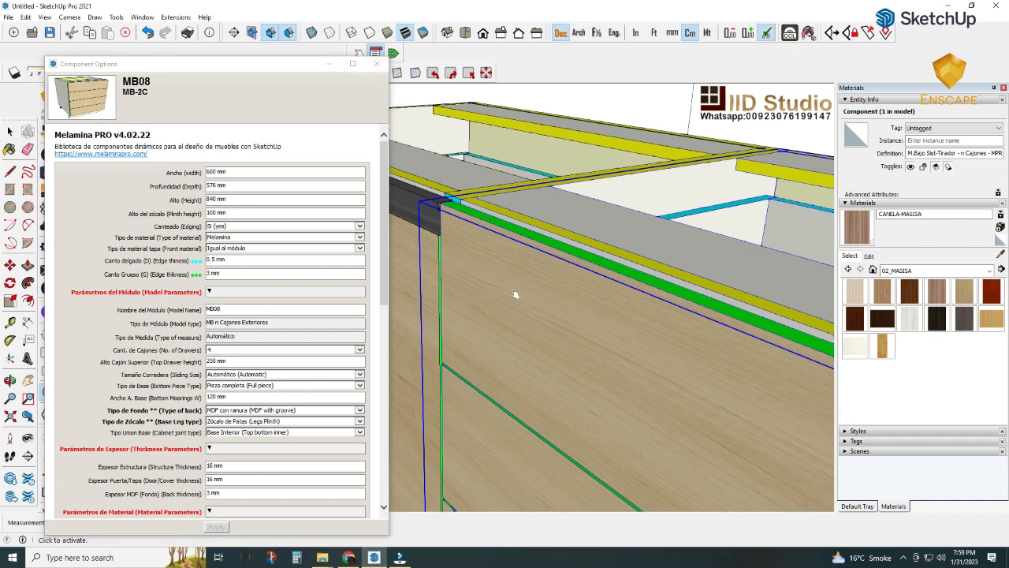
left_click(514, 294)
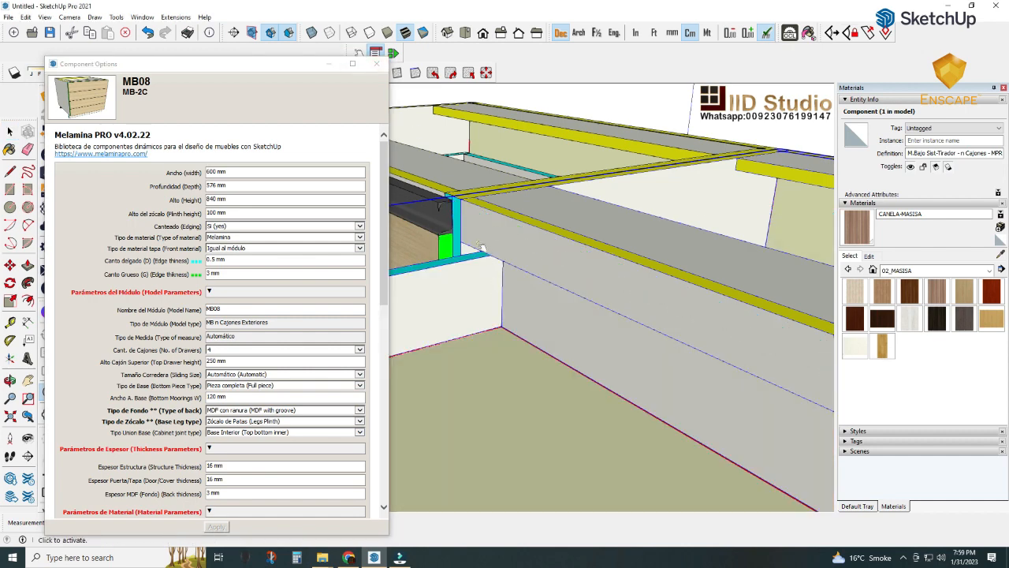
scroll(481, 247, "up", 2)
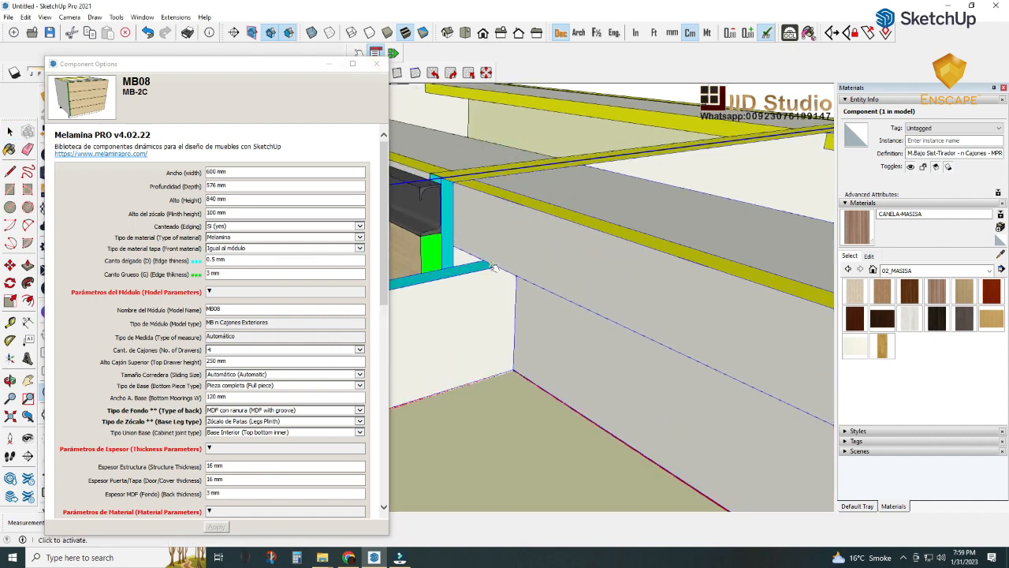
middle_click_drag(494, 268, 544, 292)
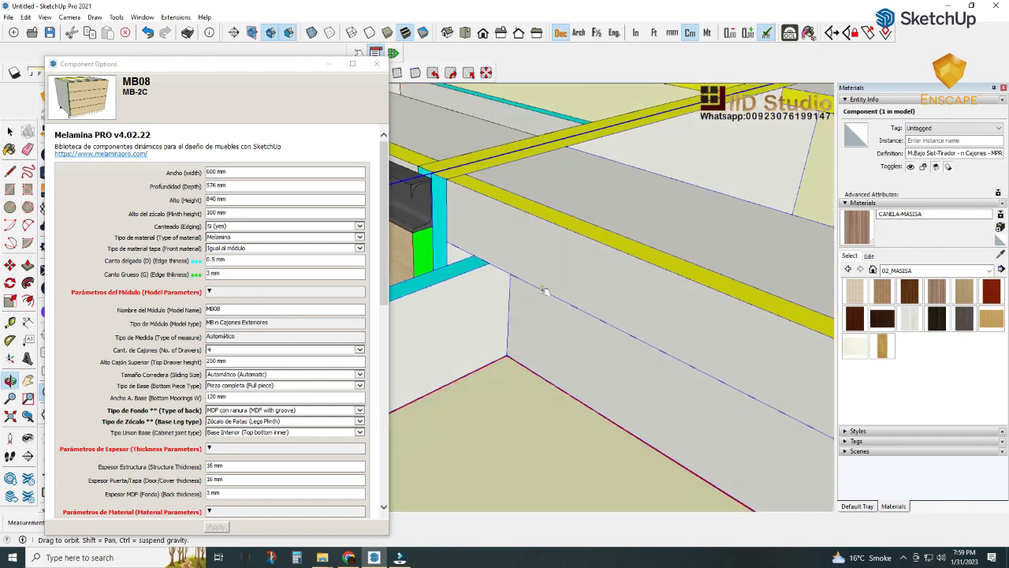
- Dimension the height of the front rail above the open drawer
left_click(10, 322)
left_click(447, 240)
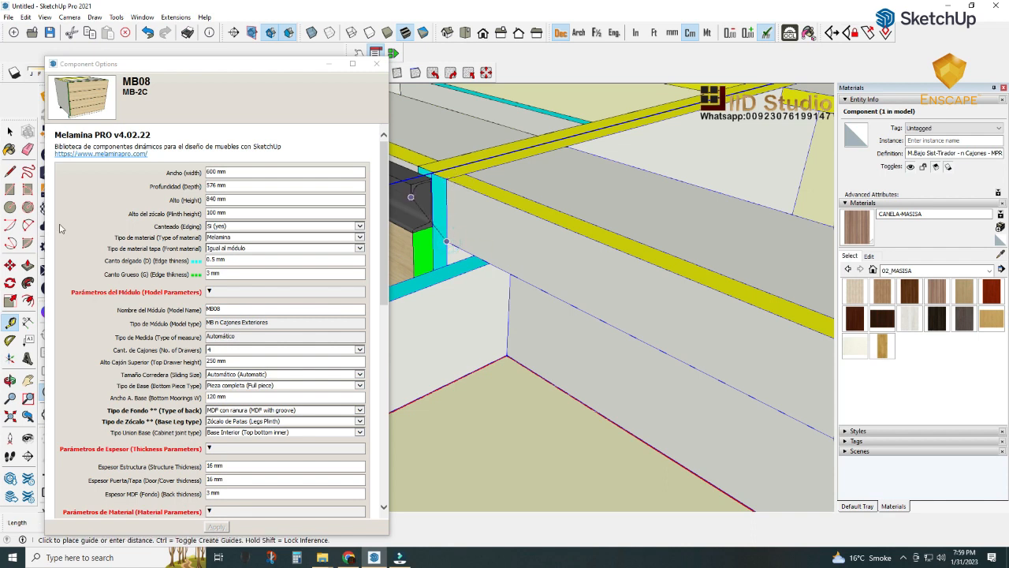
left_click(29, 322)
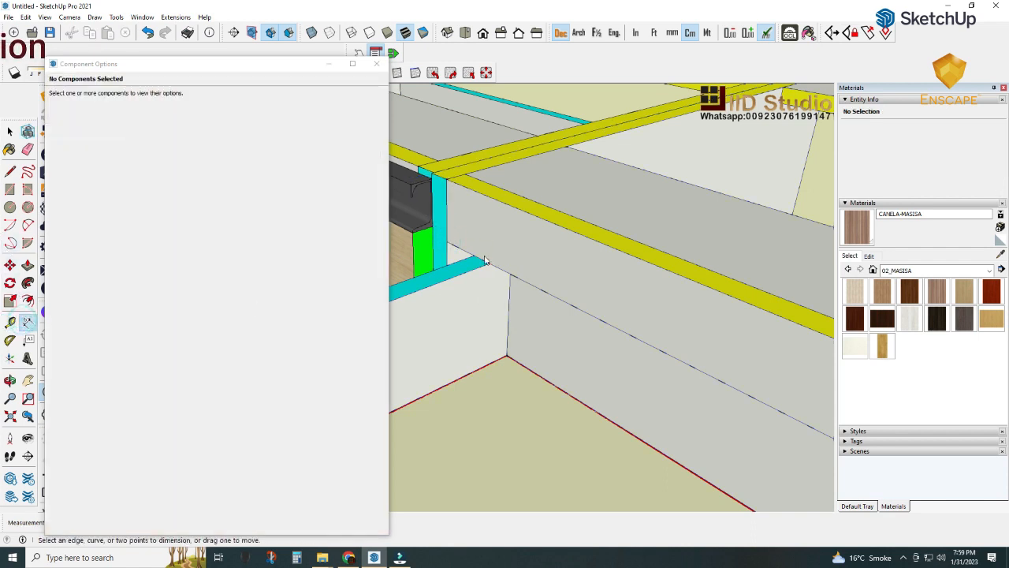
left_click(447, 241)
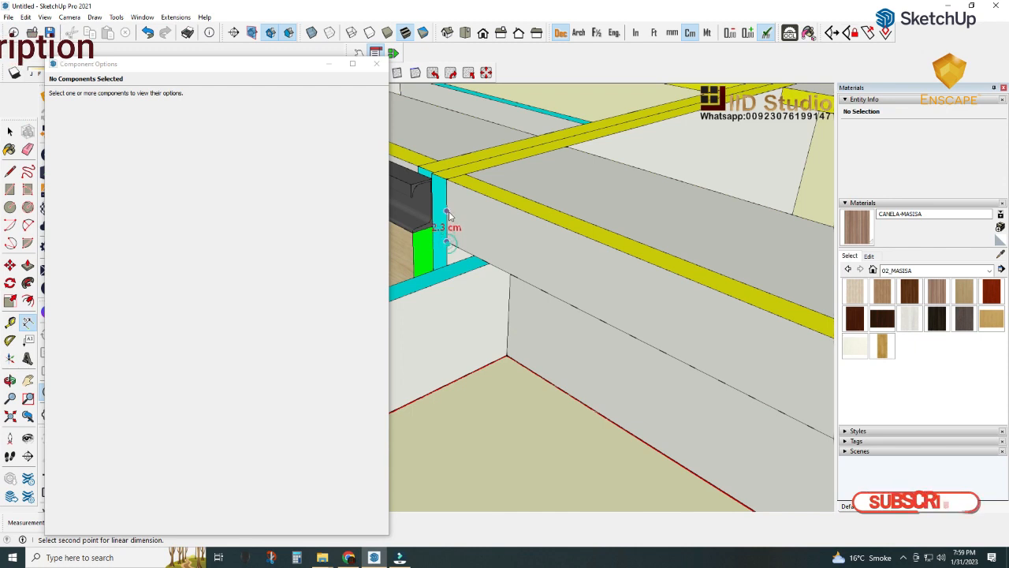
left_click(506, 212)
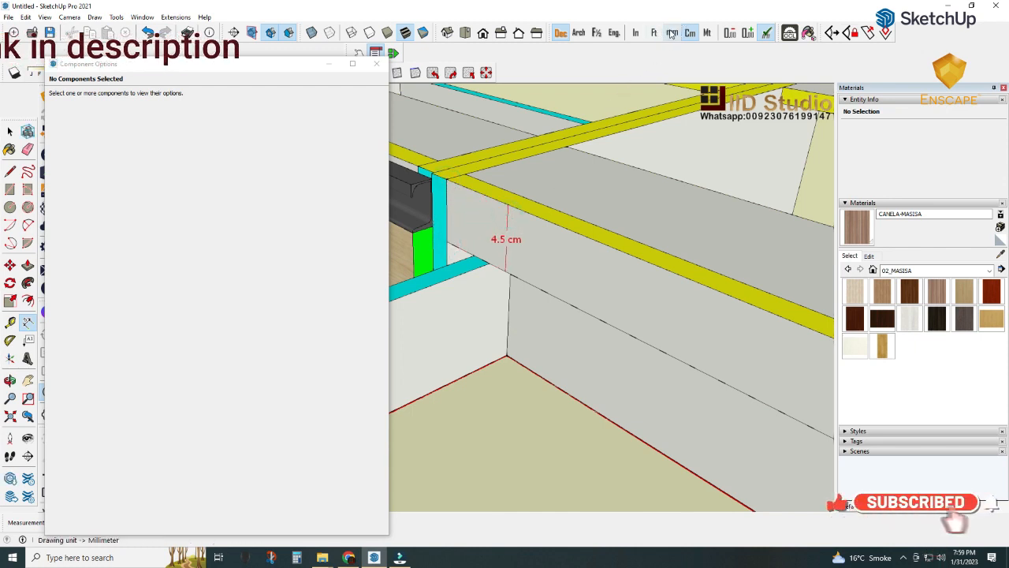
- Switch the drawing units to millimetres and delete the rail's dimension
left_click(670, 33)
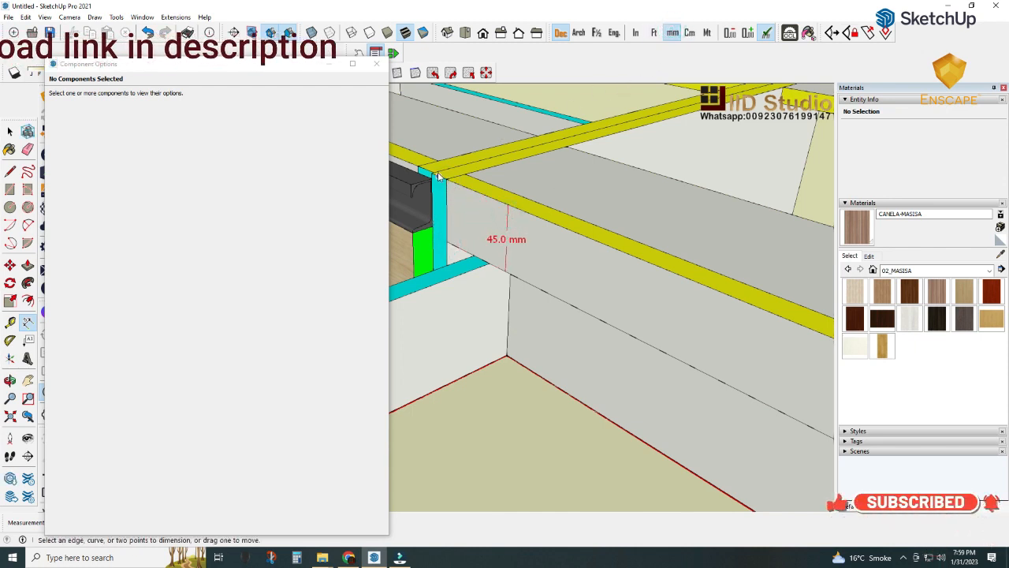
left_click(509, 239)
key("Delete")
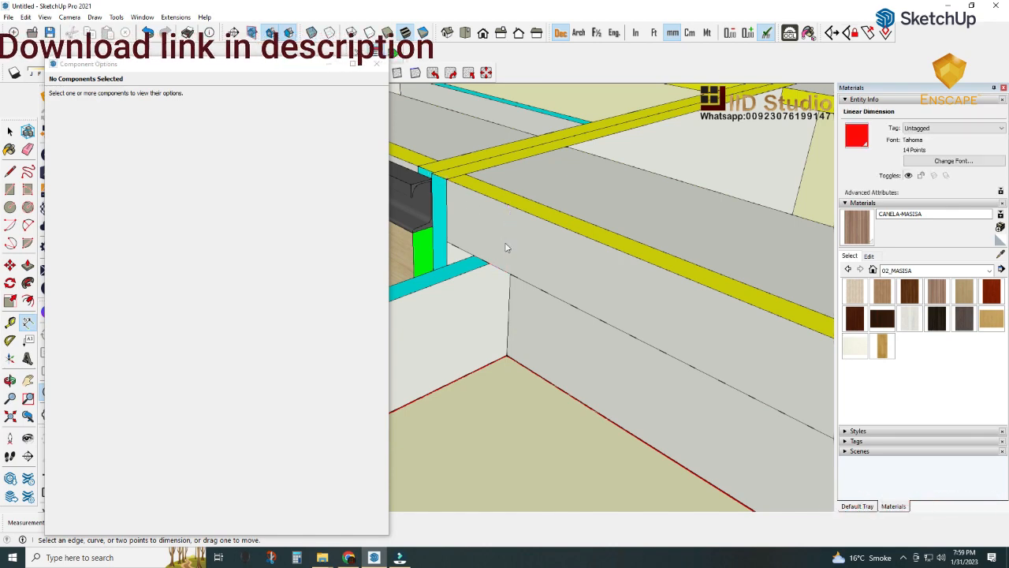
- Reselect the MB08 drawer cabinet and close its top drawer with the Interact tool
left_click(10, 131)
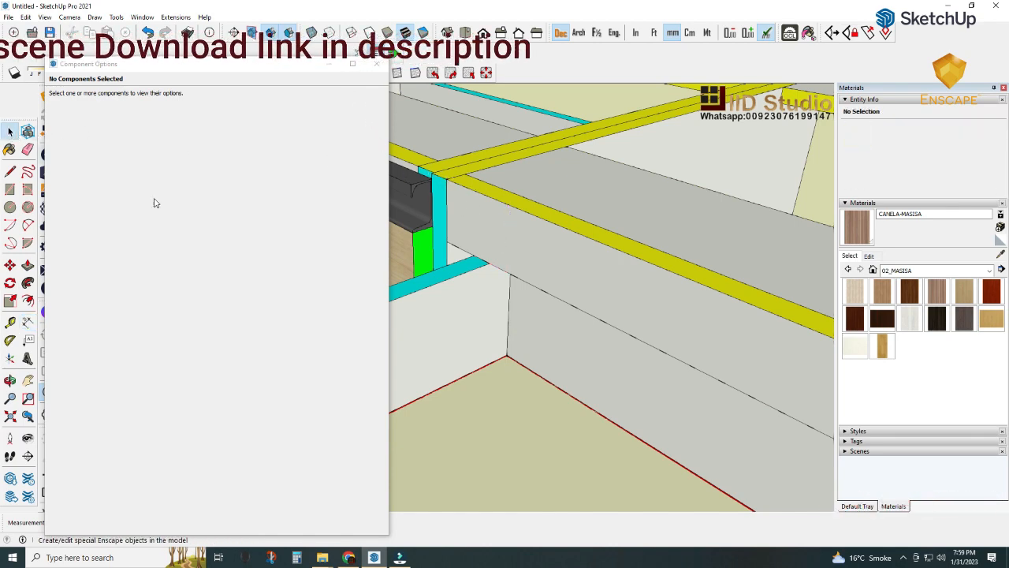
left_click(498, 263)
scroll(516, 226, "down", 4)
scroll(518, 242, "down", 5)
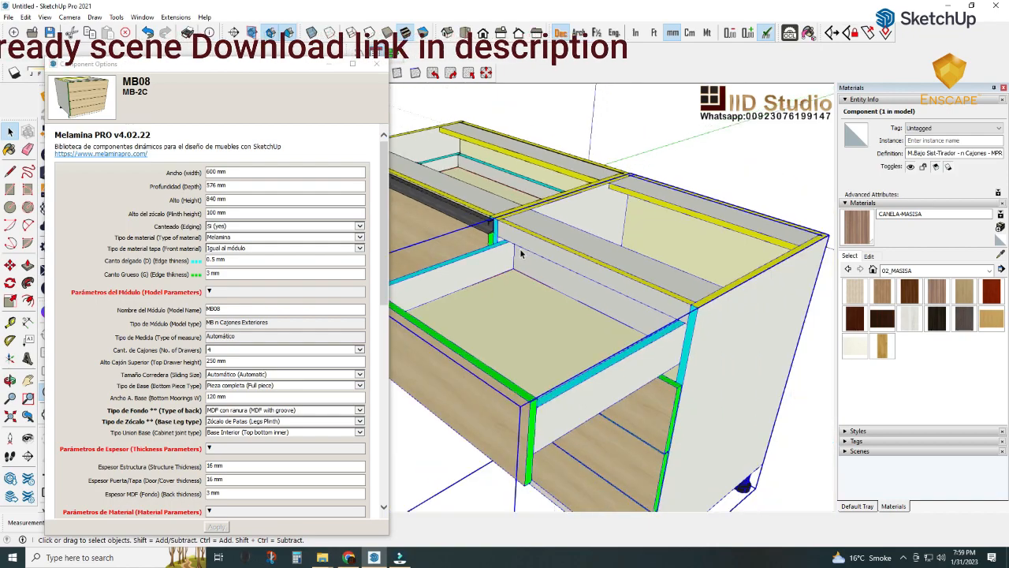
middle_click_drag(509, 225, 554, 327)
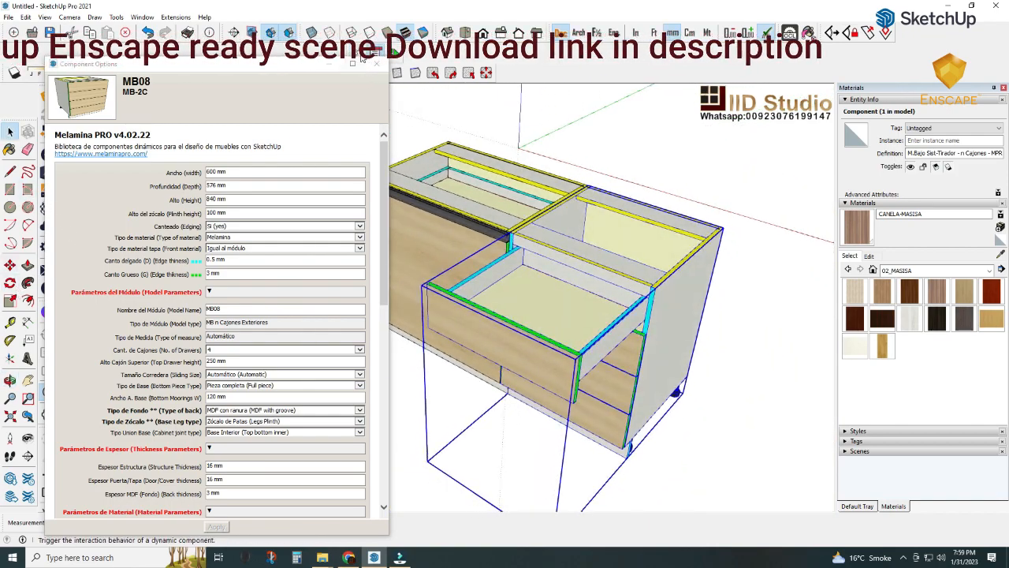
left_click(359, 52)
left_click(485, 319)
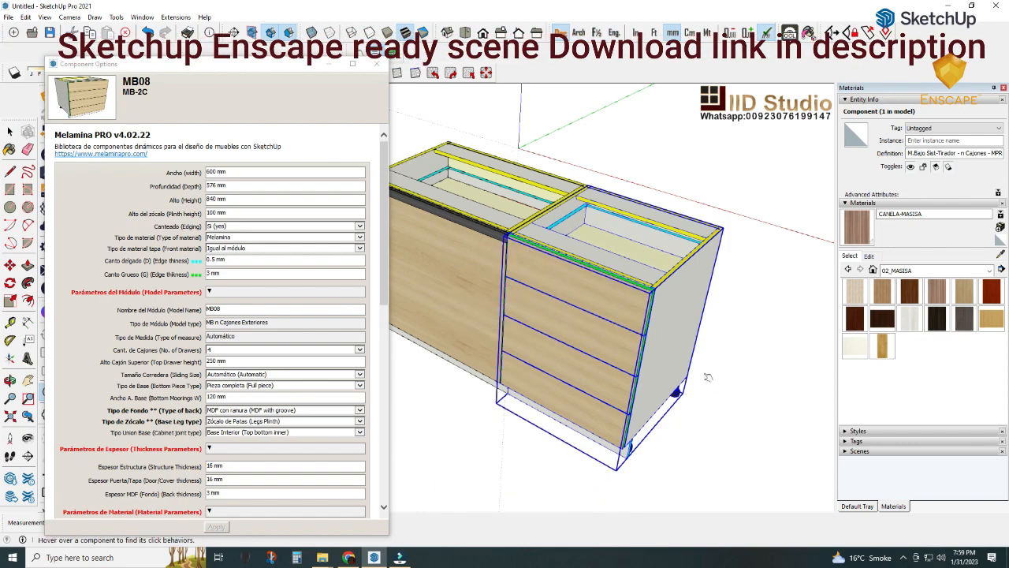
- Try the base leg type Sin Zócalo (Without Legs) on the MB08 cabinet, inspect its underside, and undo the change
middle_click_drag(708, 377, 570, 382)
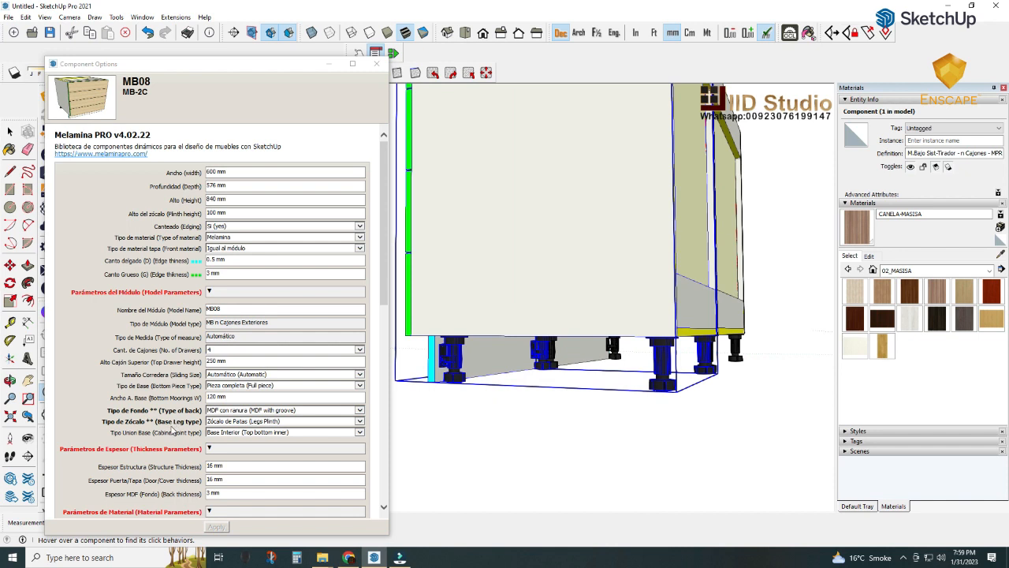
left_click(360, 422)
left_click(267, 407)
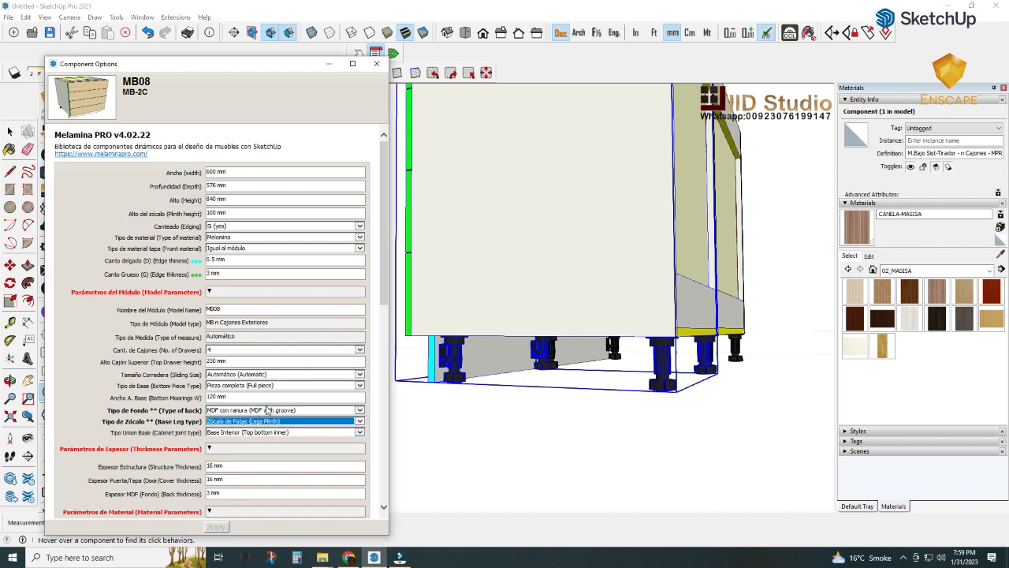
left_click(216, 525)
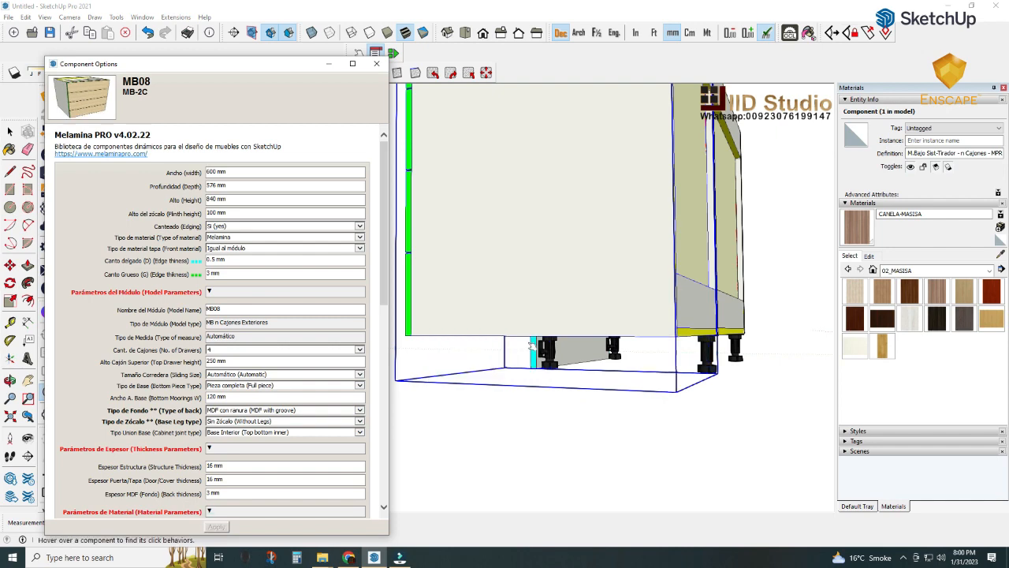
middle_click_drag(603, 345, 652, 324)
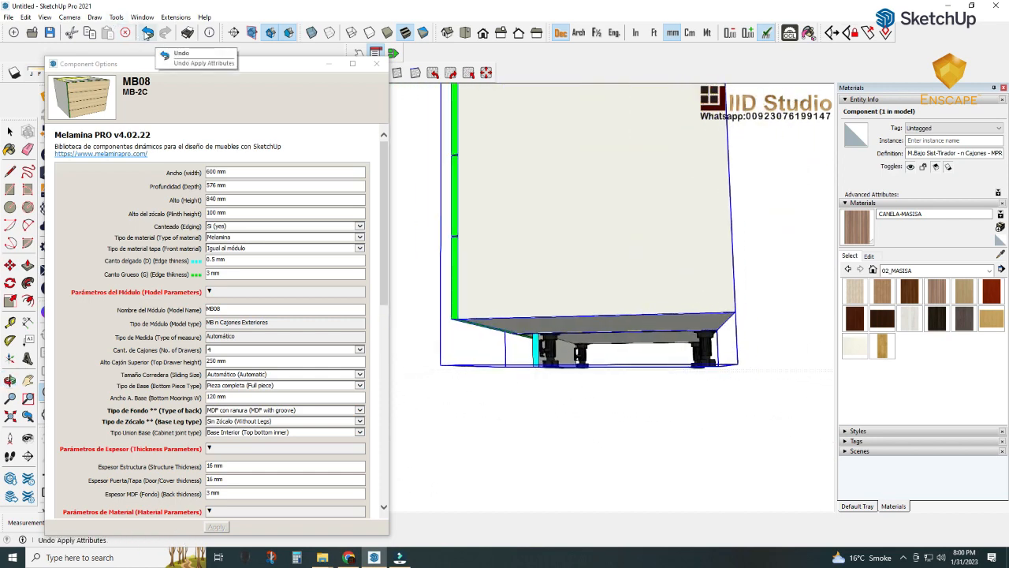
left_click(146, 33)
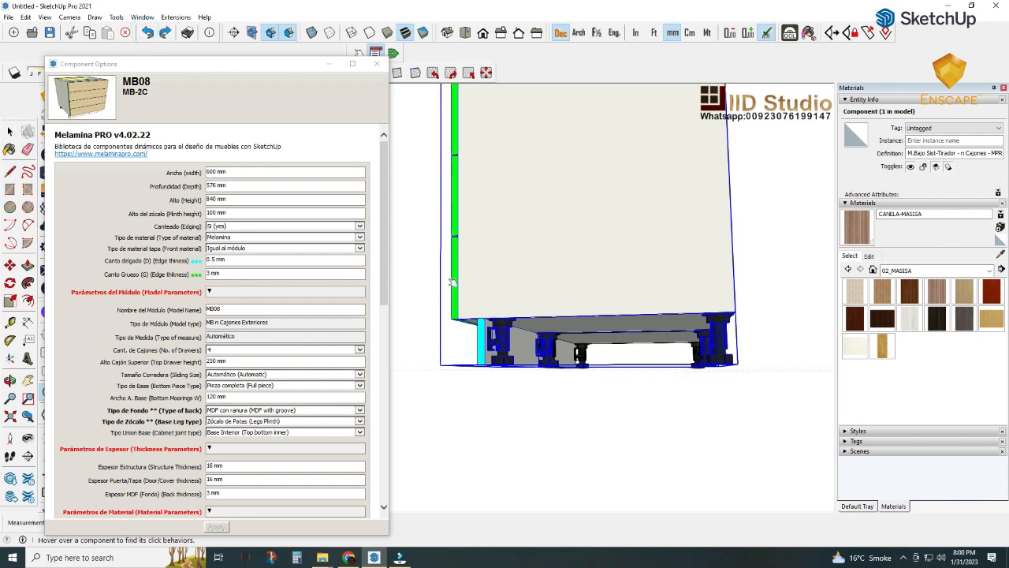
- Try the base leg type Zócalo de Melamina (MDF base) on the MB08 cabinet, inspect its underside, and undo the change
left_click(360, 422)
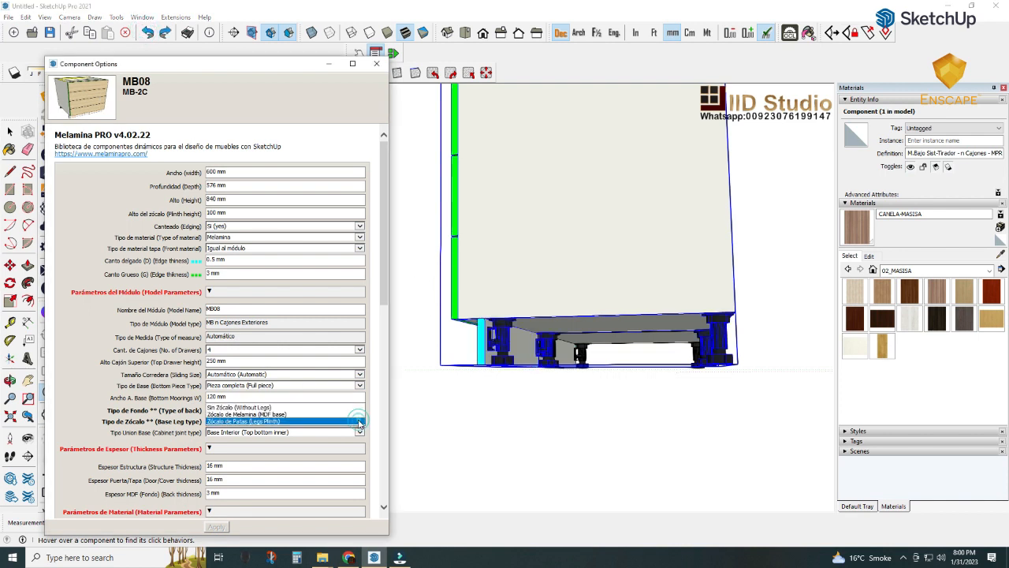
left_click(309, 414)
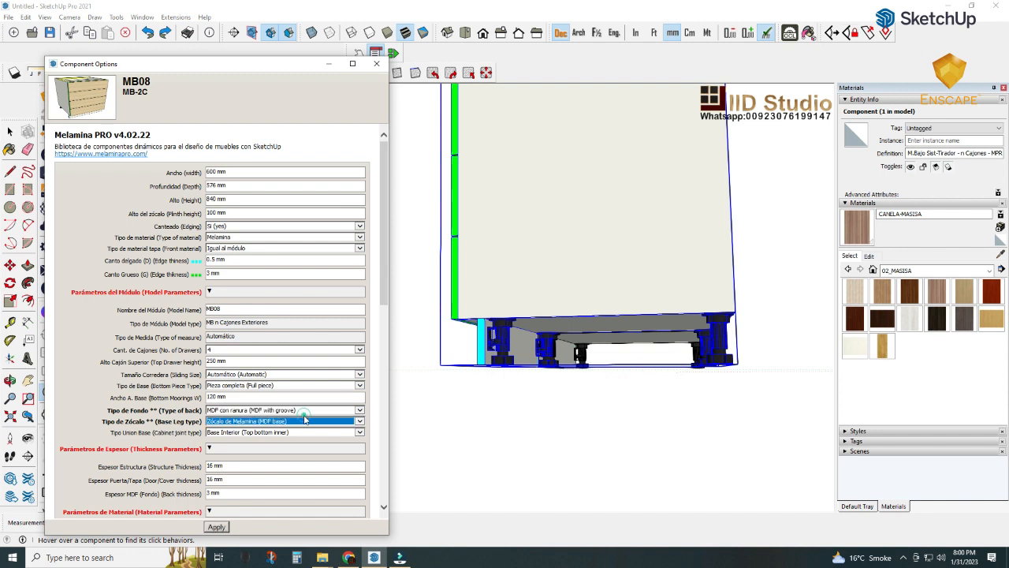
left_click(218, 526)
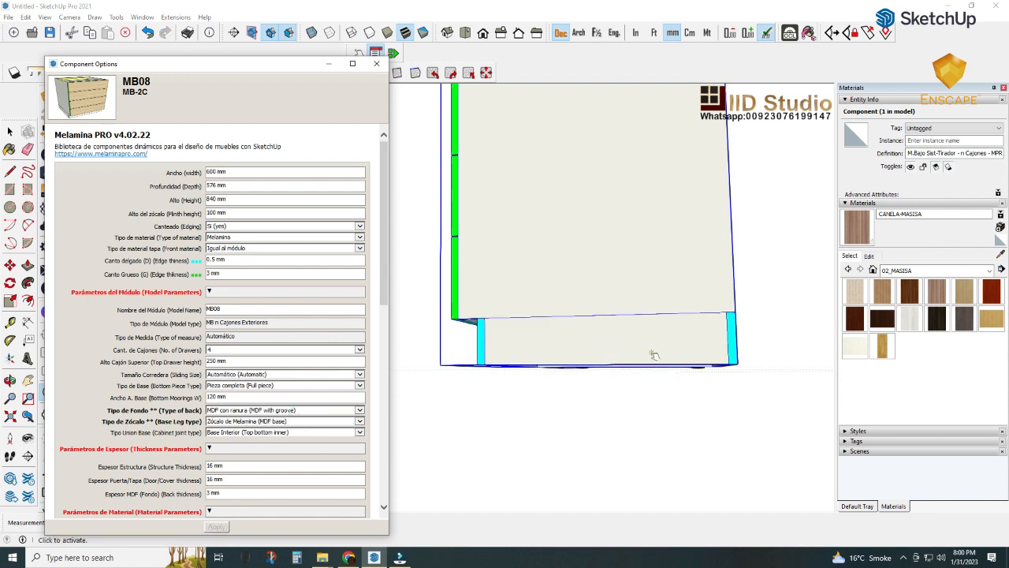
middle_click_drag(654, 355, 554, 269)
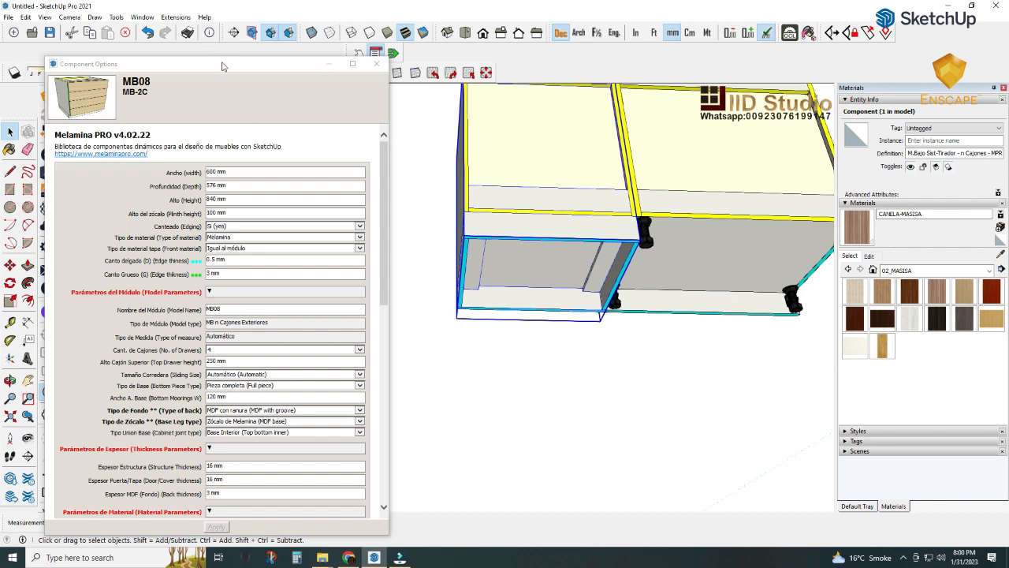
left_click(146, 33)
middle_click_drag(599, 370, 668, 370)
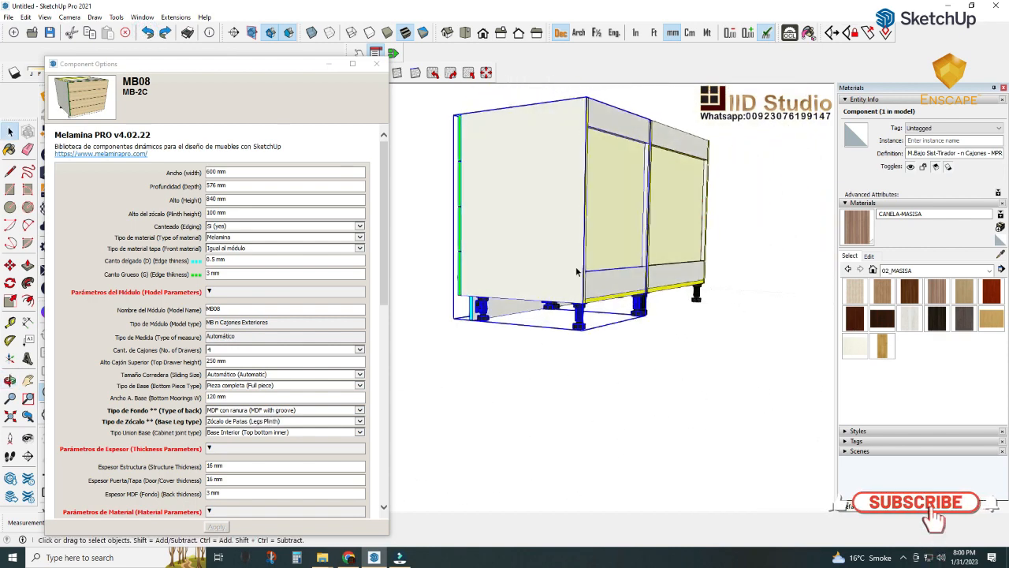
middle_click_drag(576, 271, 820, 396)
middle_click_drag(521, 268, 722, 333)
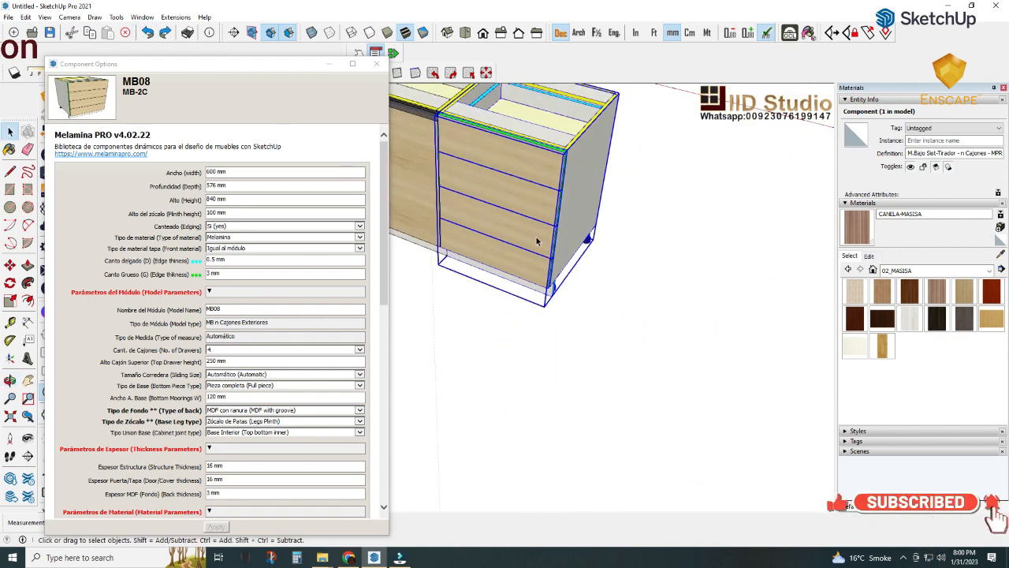
- Set the MB08 cabinet's number of drawers to 2 and apply the change
middle_click_drag(538, 240, 518, 263)
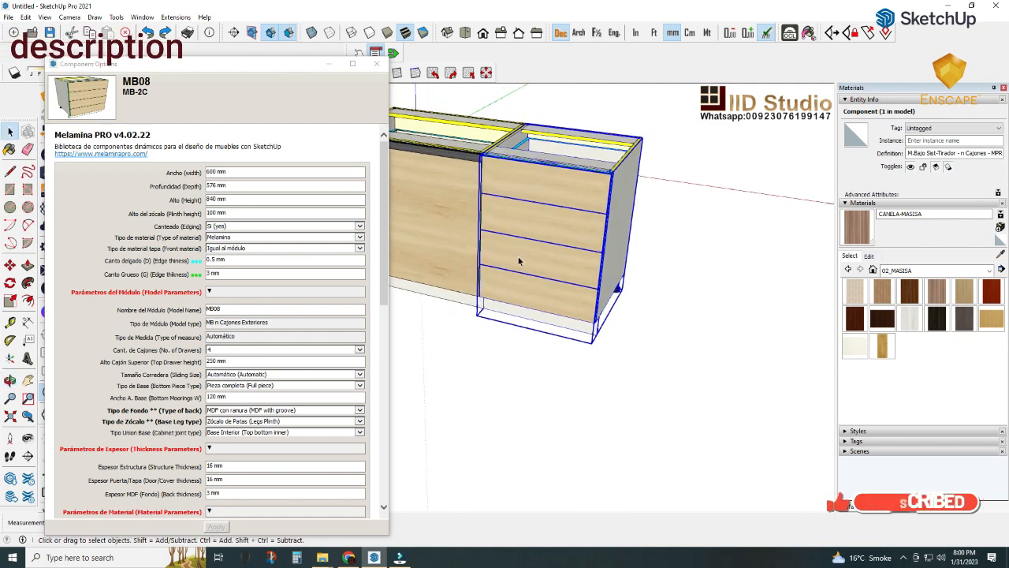
left_click(359, 351)
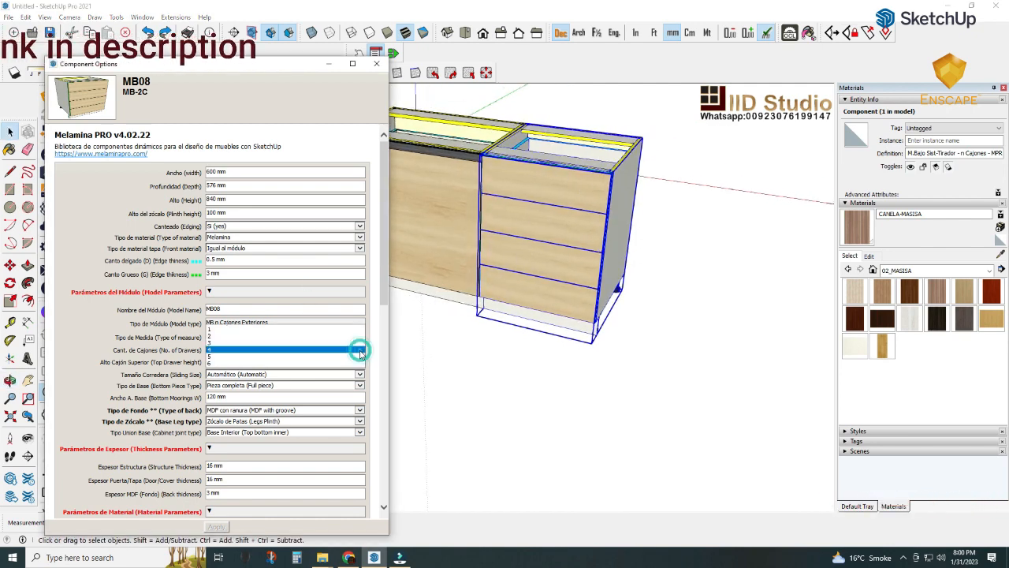
left_click(230, 336)
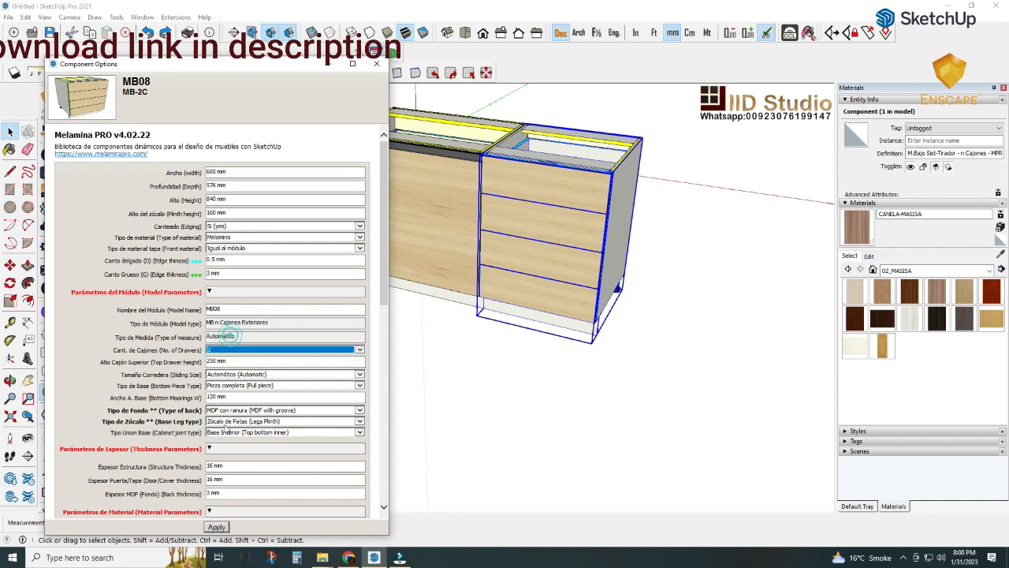
left_click(215, 527)
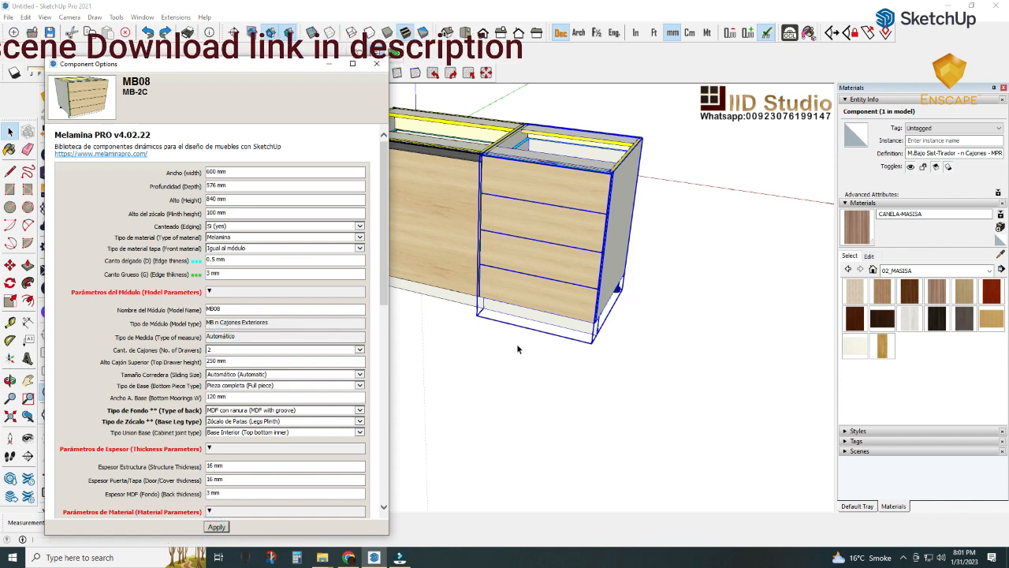
mouse_move(524, 289)
middle_mouse_down()
mouse_move(513, 194)
mouse_move(548, 170)
mouse_move(525, 301)
mouse_move(533, 304)
middle_mouse_up()
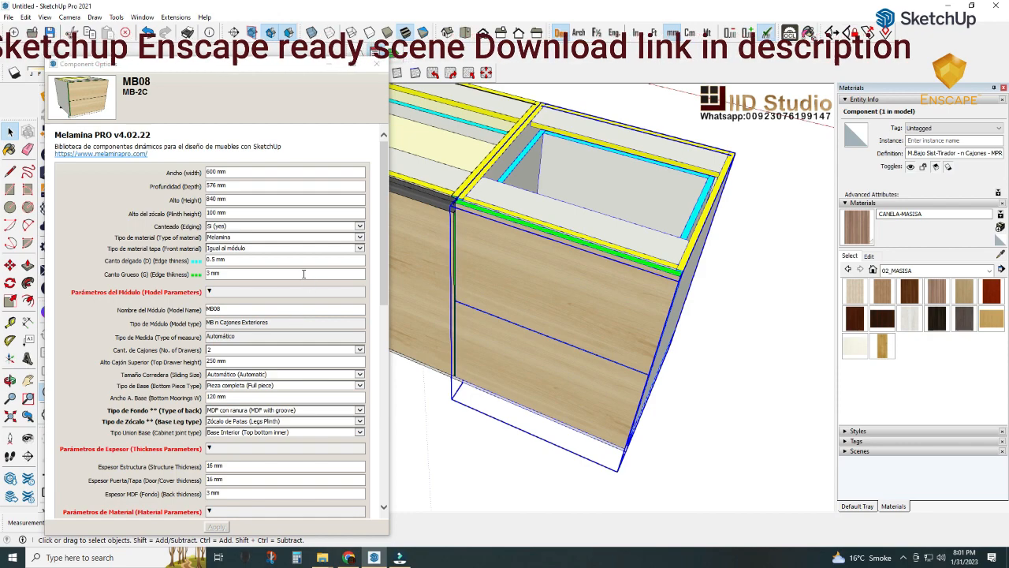
- Bring the Explode the Model parameters of MB08 into view and move the Component Options window clear of the cabinet
scroll(315, 319, "down", 3)
scroll(317, 318, "down", 3)
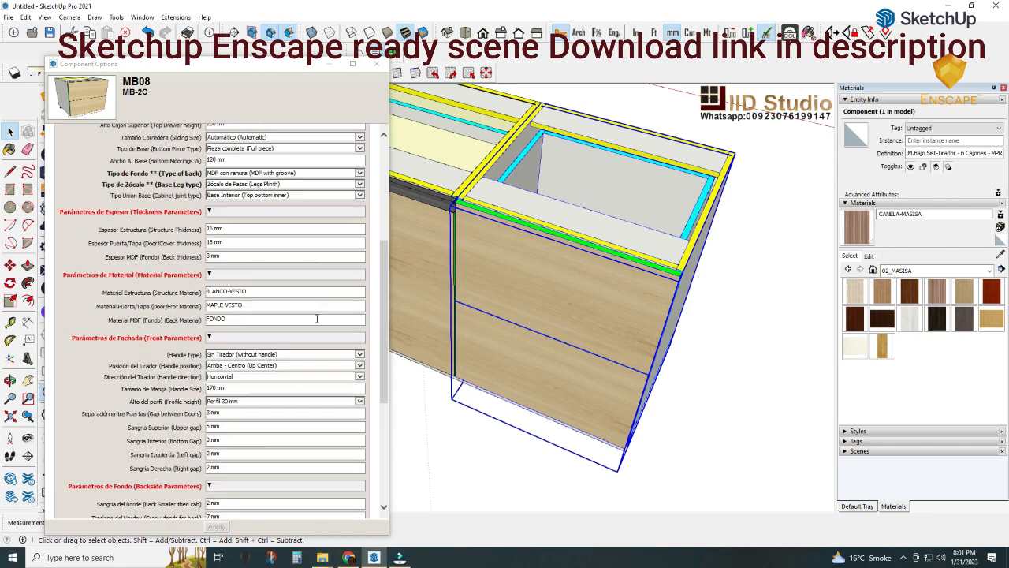
middle_click_drag(573, 318, 552, 252)
left_click(389, 344)
scroll(387, 333, "down", 2)
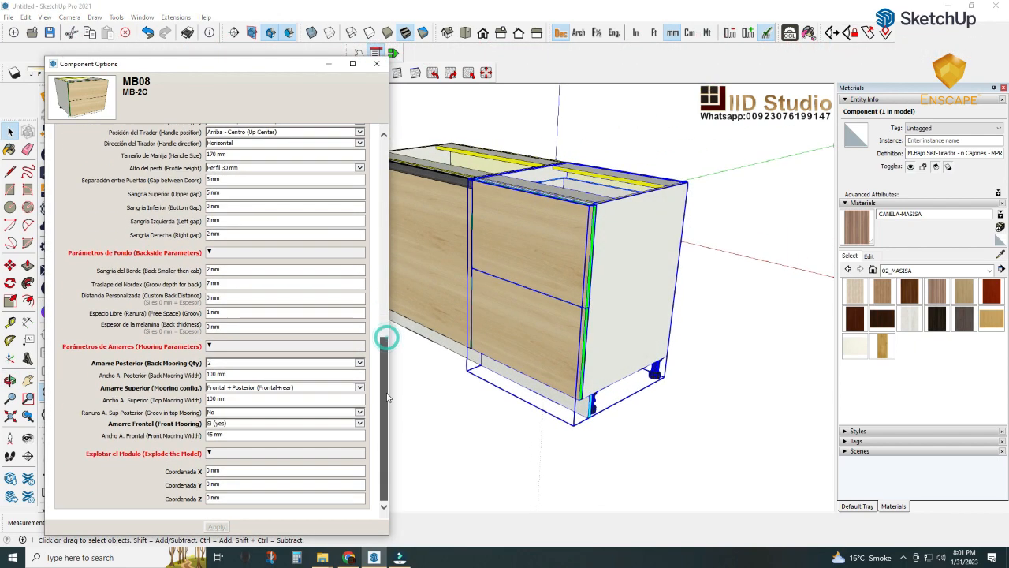
left_click_drag(197, 71, 184, 15)
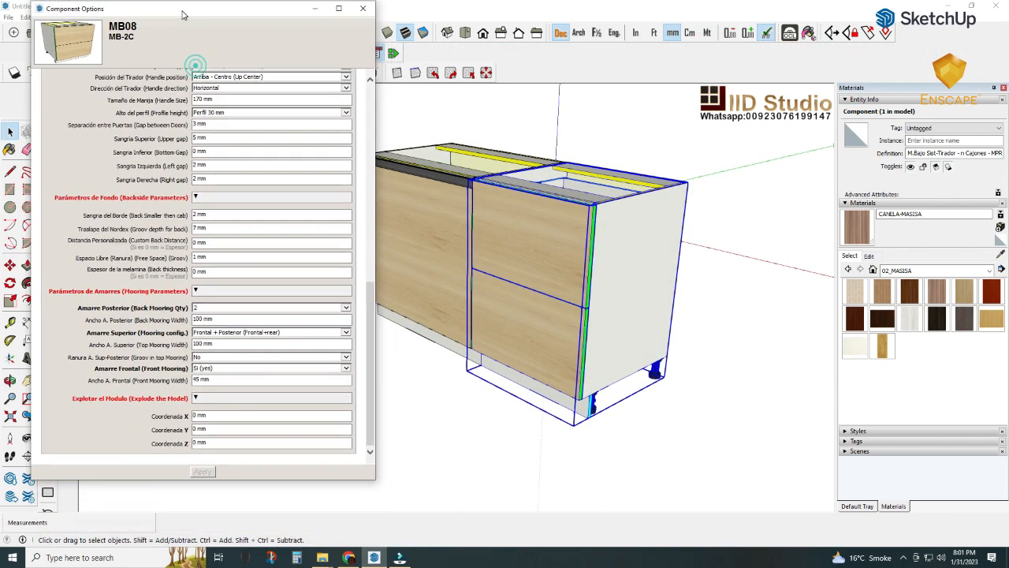
- Move the MB08 drawer cabinet about 1318 mm away from the neighbouring base cabinet
middle_click_drag(543, 297, 629, 397)
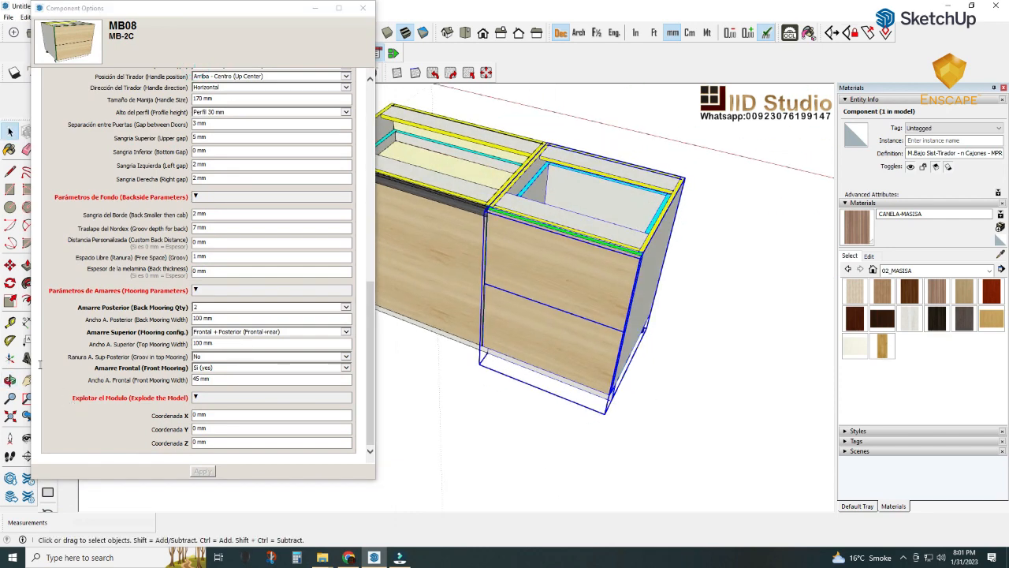
left_click(11, 265)
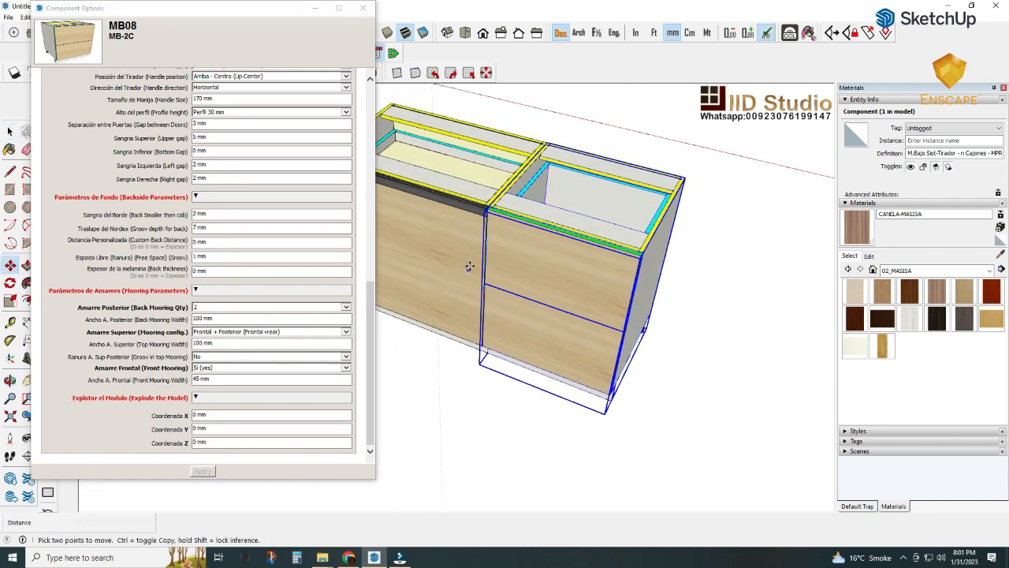
scroll(467, 277, "down", 2)
scroll(489, 243, "down", 2)
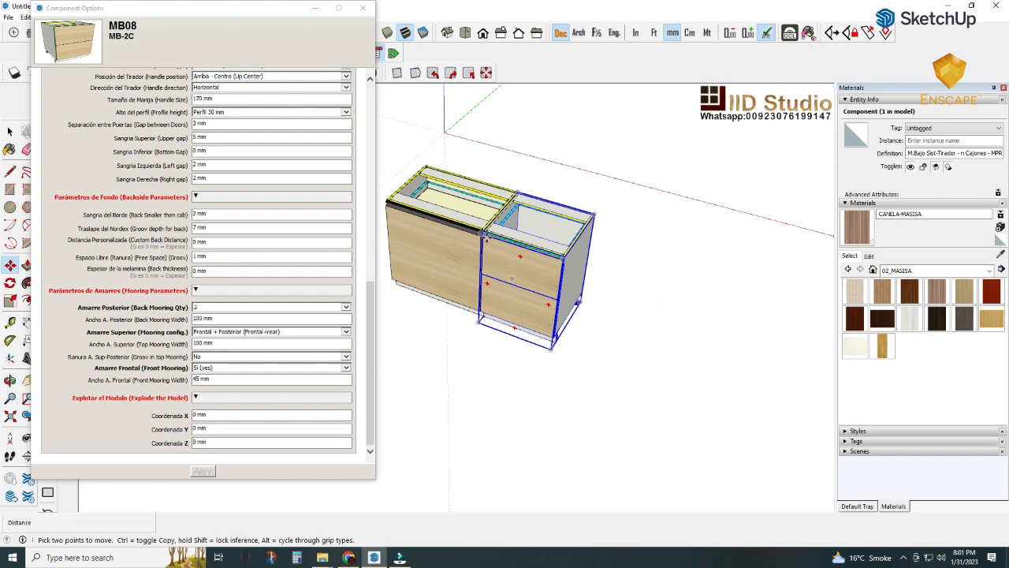
left_click(487, 236)
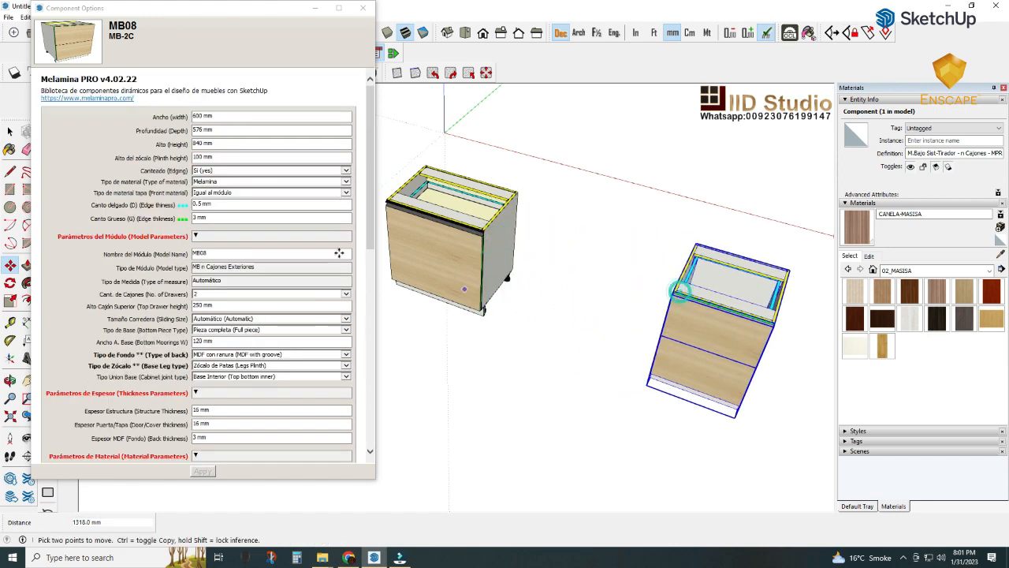
left_click(10, 132)
- Explode the MB08 cabinet by setting Coordenada X, Y and Z to 600 mm each, apply the values, and deselect it
scroll(487, 228, "down", 3)
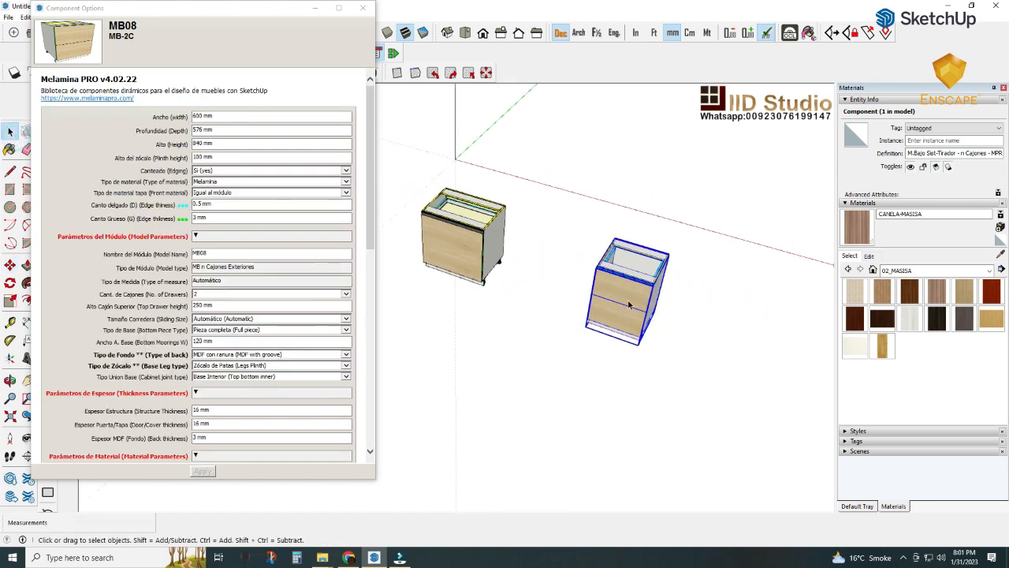
middle_click_drag(629, 303, 512, 243)
scroll(611, 324, "up", 5)
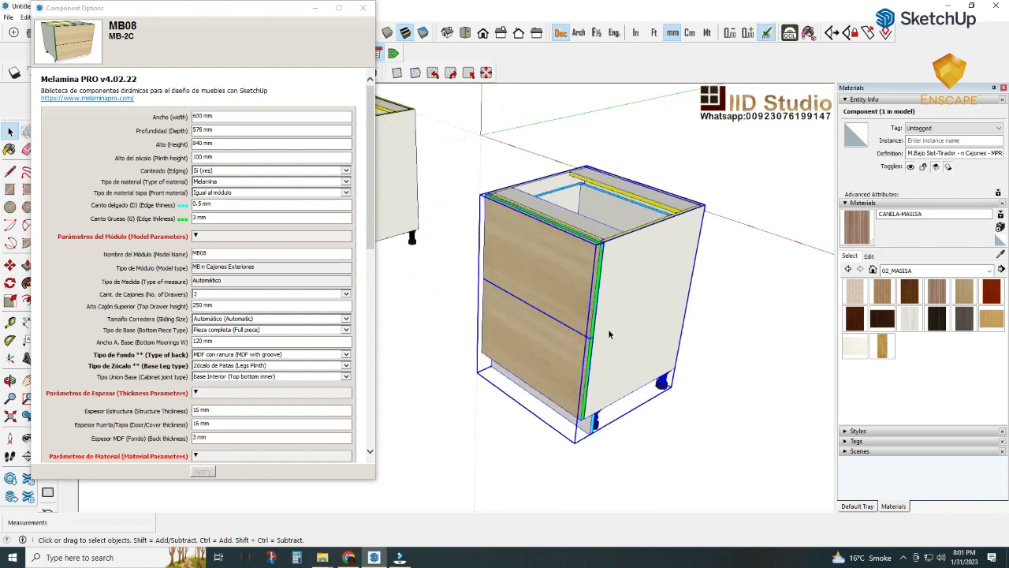
mouse_move(608, 329)
middle_mouse_down()
mouse_move(605, 310)
mouse_move(612, 327)
middle_mouse_up()
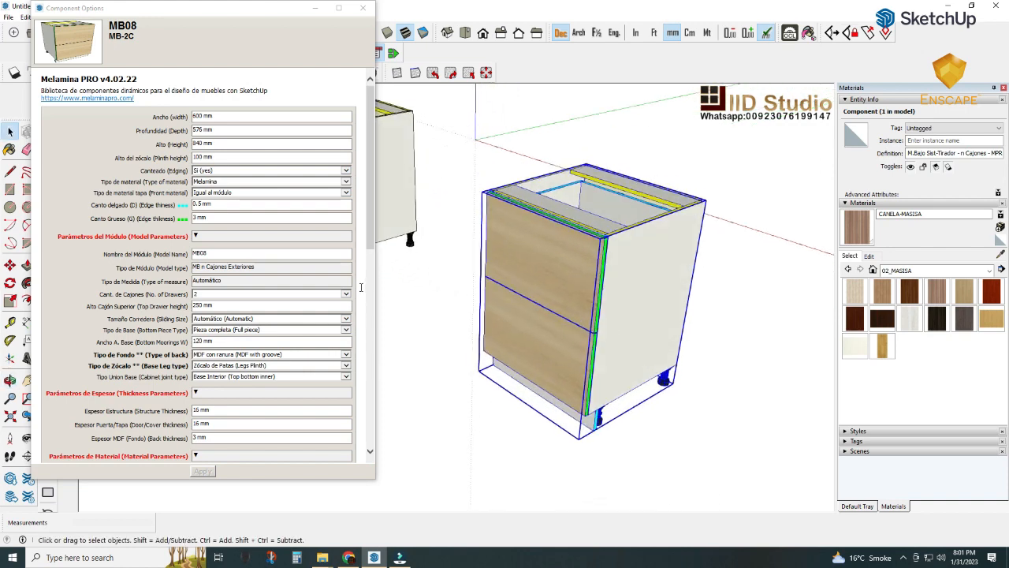
left_click_drag(373, 241, 371, 459)
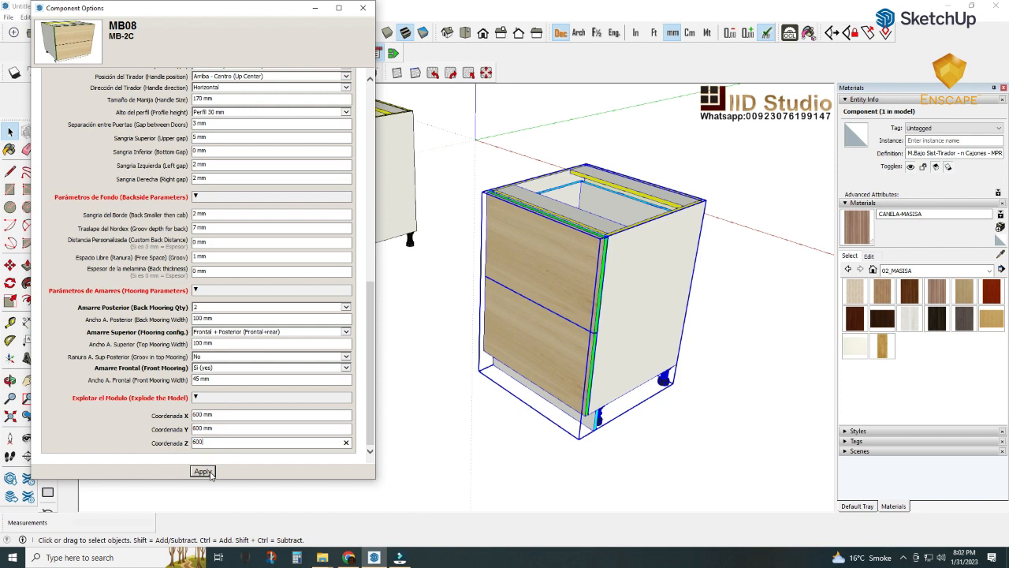
scroll(498, 416, "down", 3)
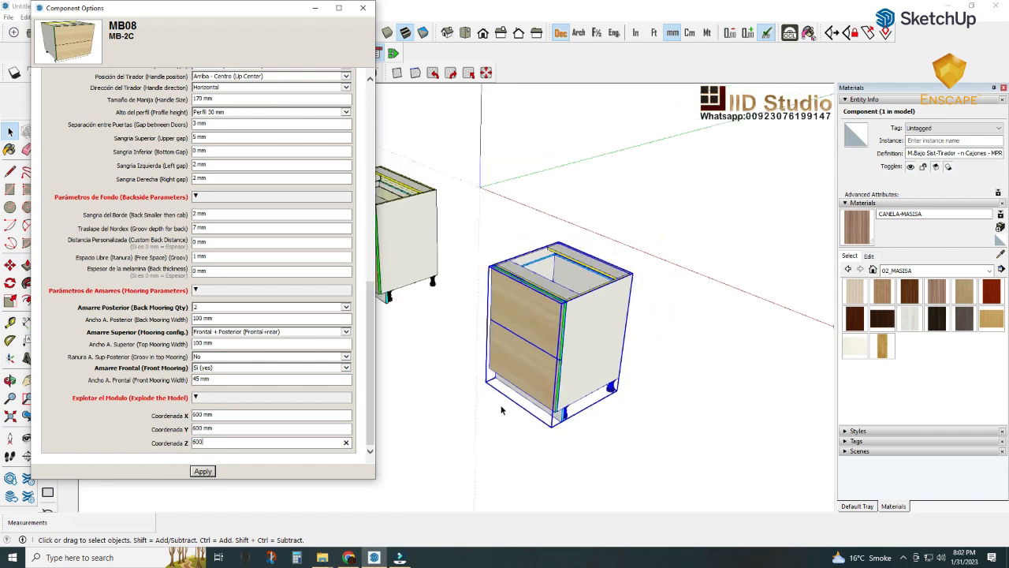
middle_click_drag(500, 410, 576, 405)
left_click(203, 471)
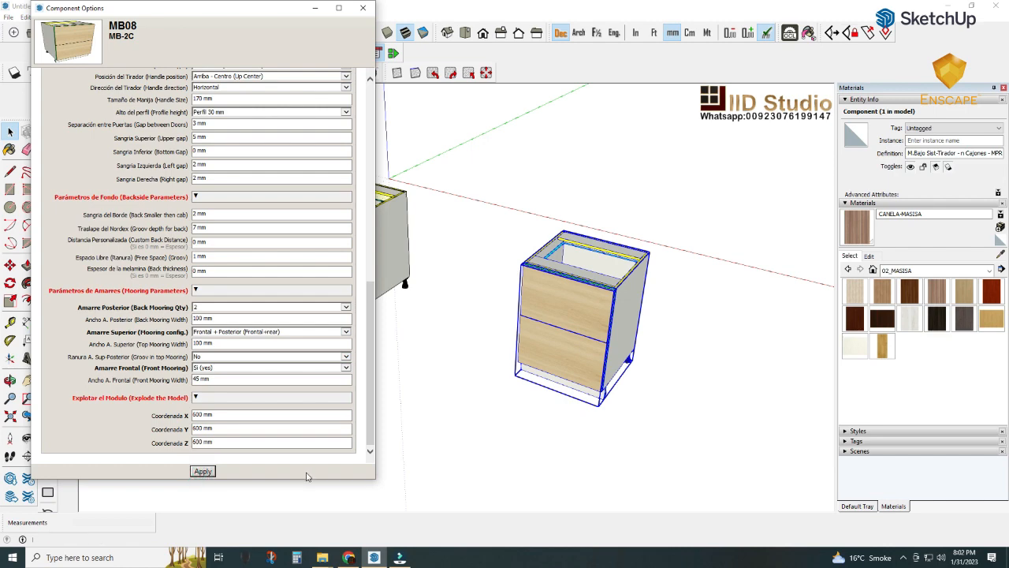
left_click(436, 502)
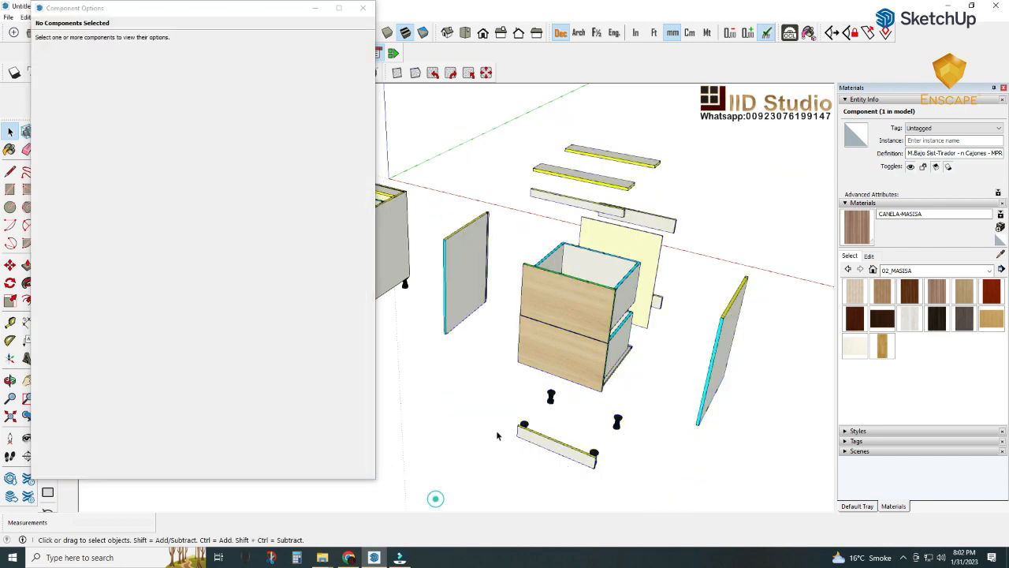
- Close the component options and look over the exploded cabinet's panels, drawers, rails and legs
middle_click_drag(569, 306, 428, 301)
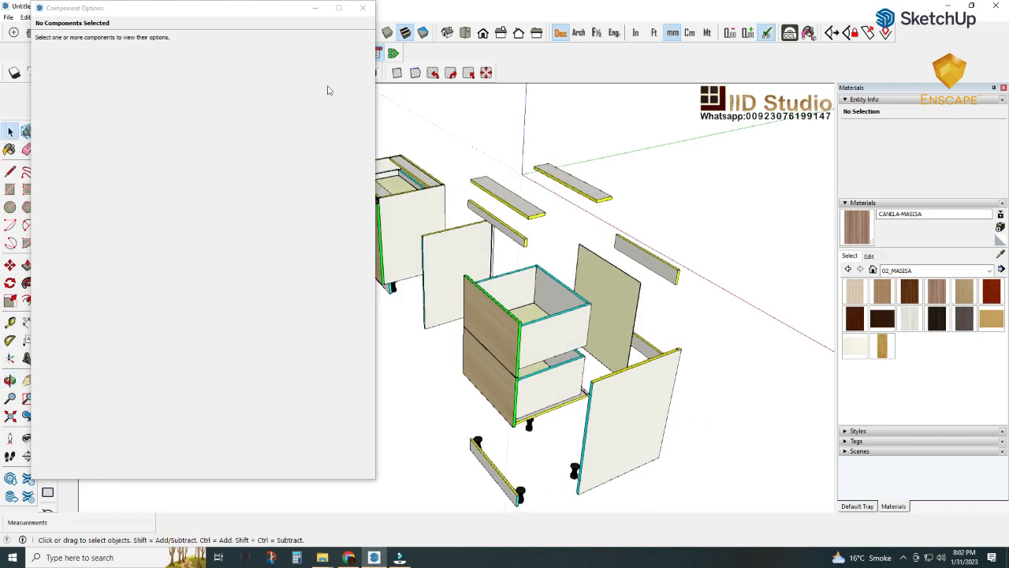
left_click(362, 8)
scroll(536, 181, "down", 3)
middle_click_drag(536, 181, 771, 324)
scroll(480, 228, "up", 5)
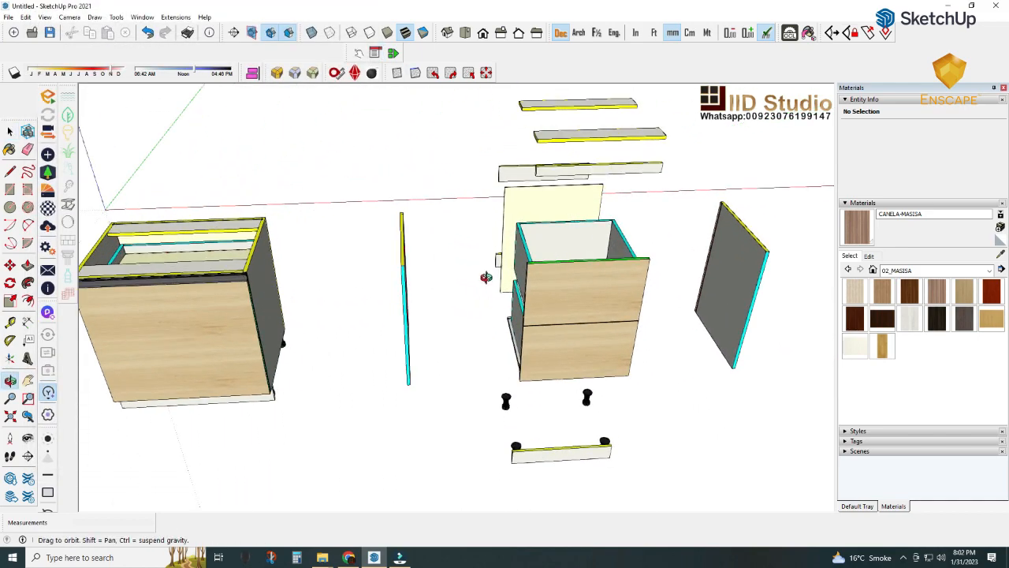
- Examine the back-panel groove and edge banding on the exploded side panel nearest the other cabinet
middle_click_drag(491, 275, 287, 290)
scroll(432, 189, "up", 6)
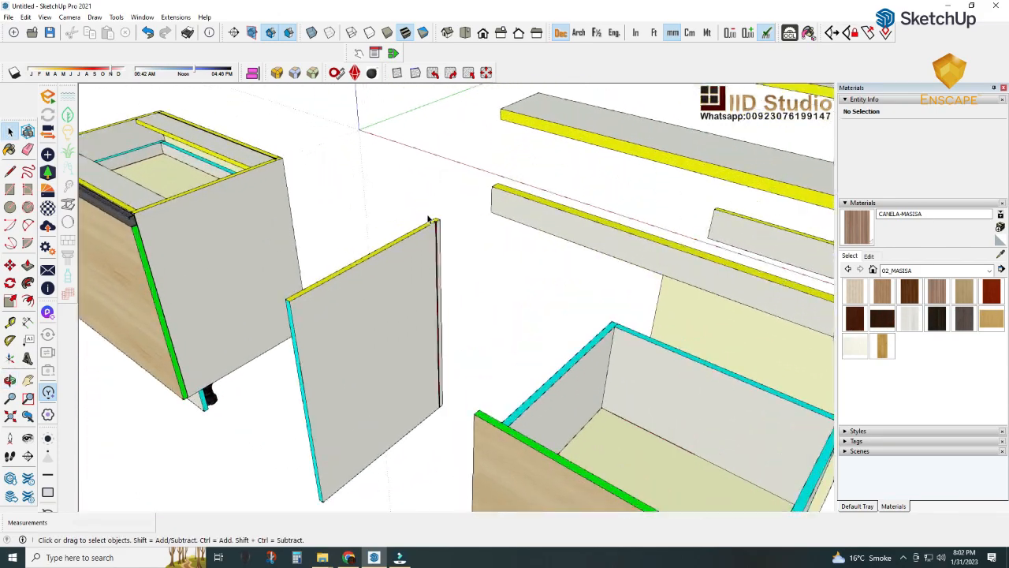
scroll(433, 229, "up", 4)
middle_click_drag(444, 215, 95, 232)
scroll(441, 215, "down", 3)
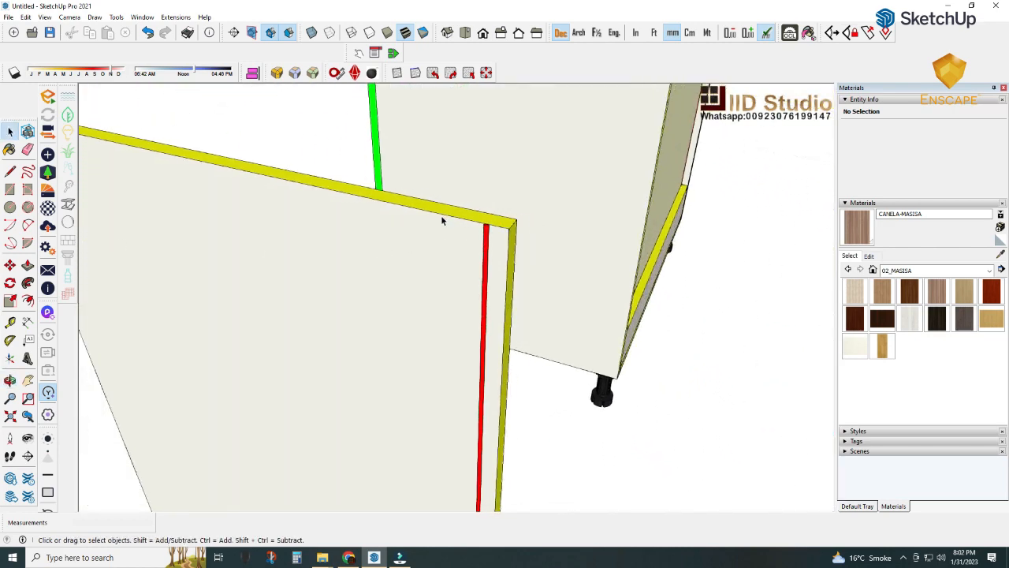
scroll(441, 215, "down", 3)
middle_click_drag(447, 225, 418, 253)
- Dimension the length and width of the exploded cabinet's upper back rail
scroll(417, 254, "down", 5)
middle_click_drag(454, 284, 232, 317)
scroll(233, 318, "up", 1)
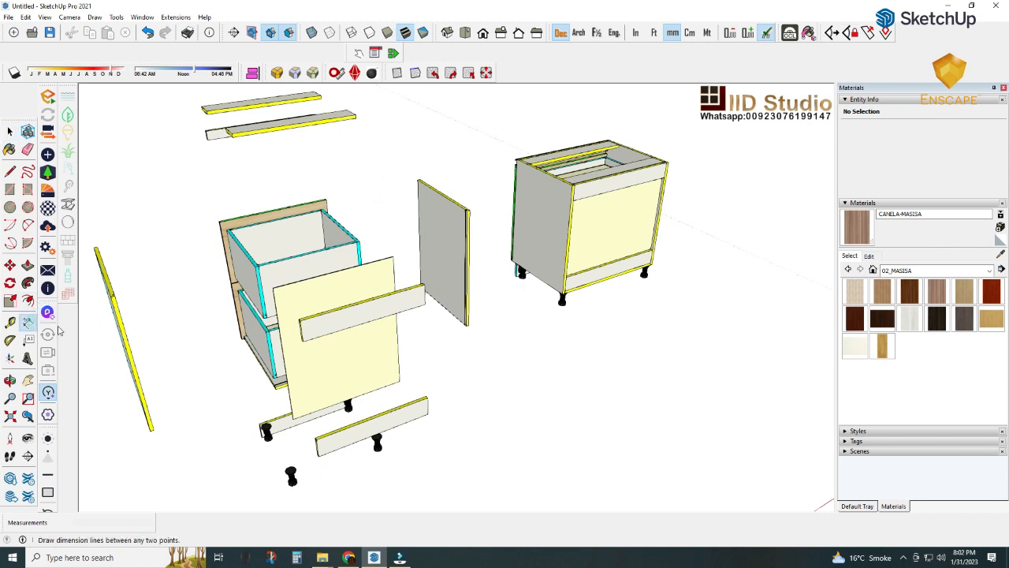
left_click(28, 321)
left_click(300, 322)
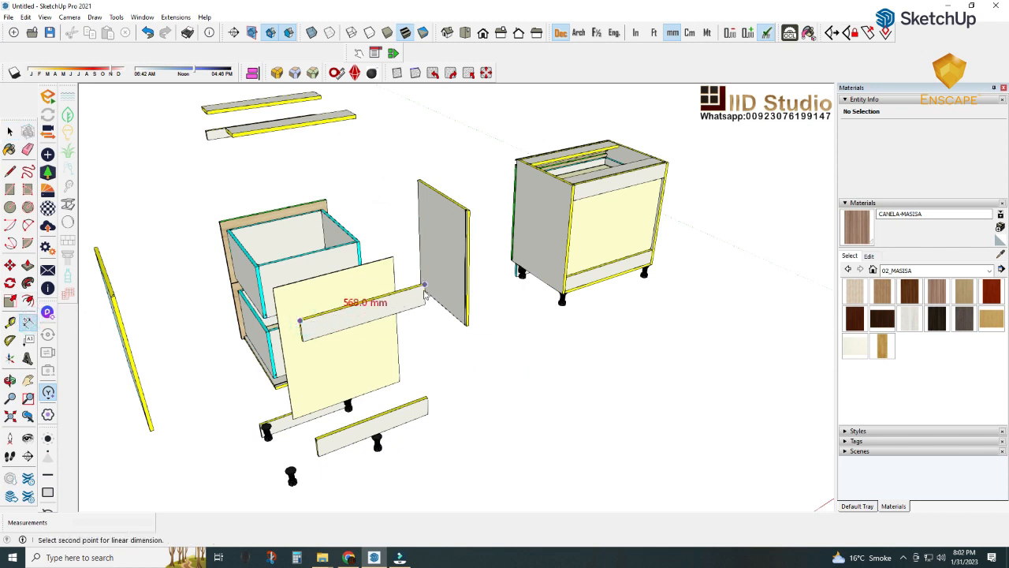
left_click(424, 289)
mouse_move(425, 289)
middle_mouse_down()
mouse_move(384, 323)
mouse_move(421, 295)
middle_mouse_up()
left_click(425, 283)
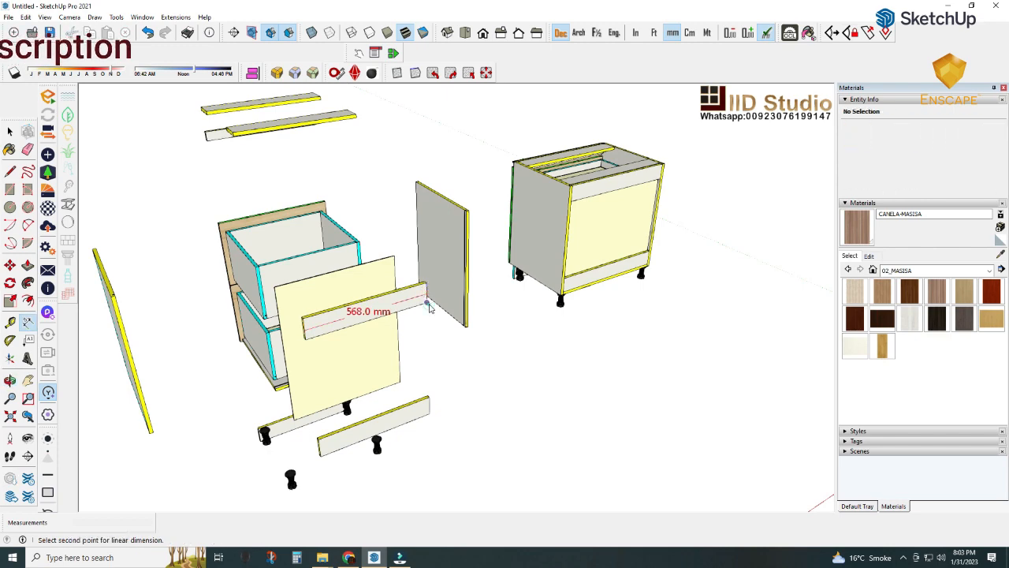
left_click(426, 302)
left_click(444, 289)
- Dimension the depth of the exploded side panel along its upper edge
middle_click_drag(447, 285, 410, 337)
left_click(377, 168)
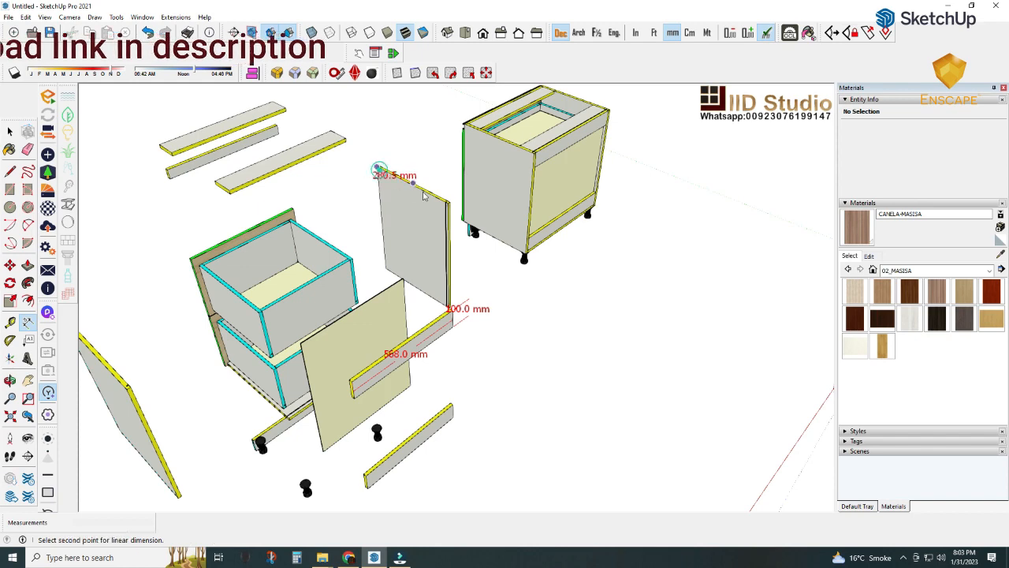
left_click(450, 203)
left_click(438, 225)
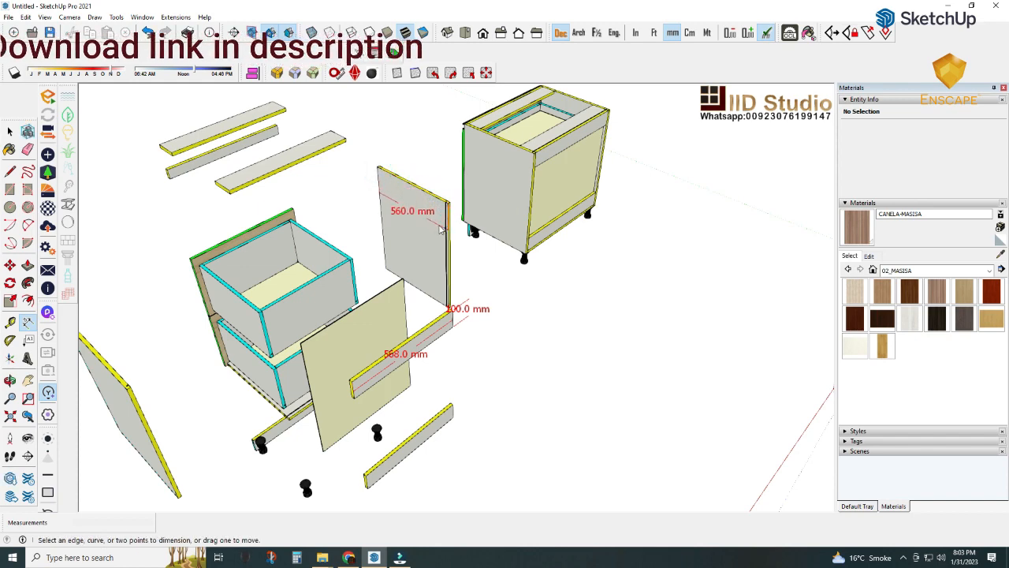
middle_click_drag(375, 235, 394, 224)
left_click(390, 220)
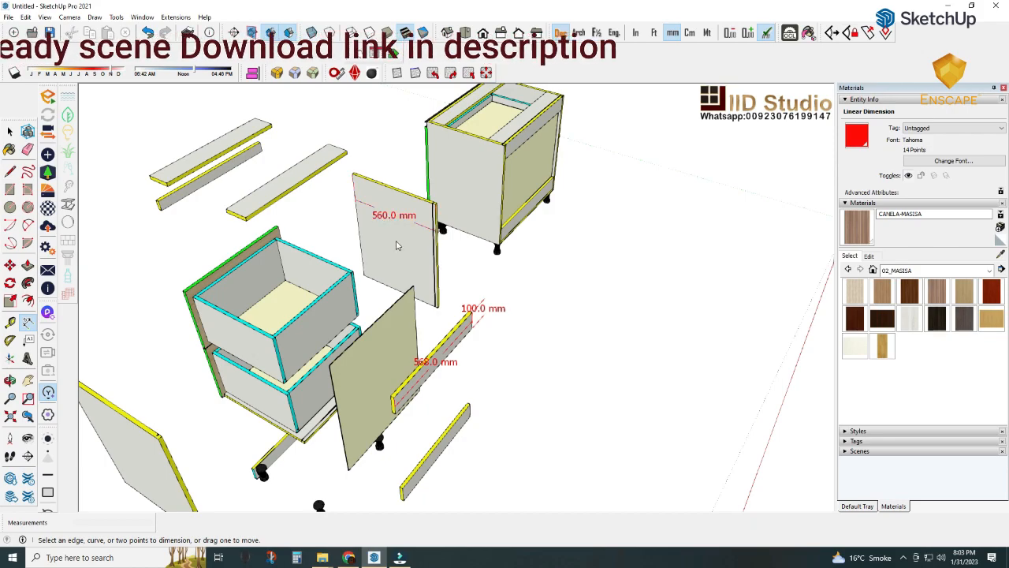
- Delete the side panel's depth dimension and the upper back rail's length and width dimensions
middle_click_drag(355, 250, 539, 214)
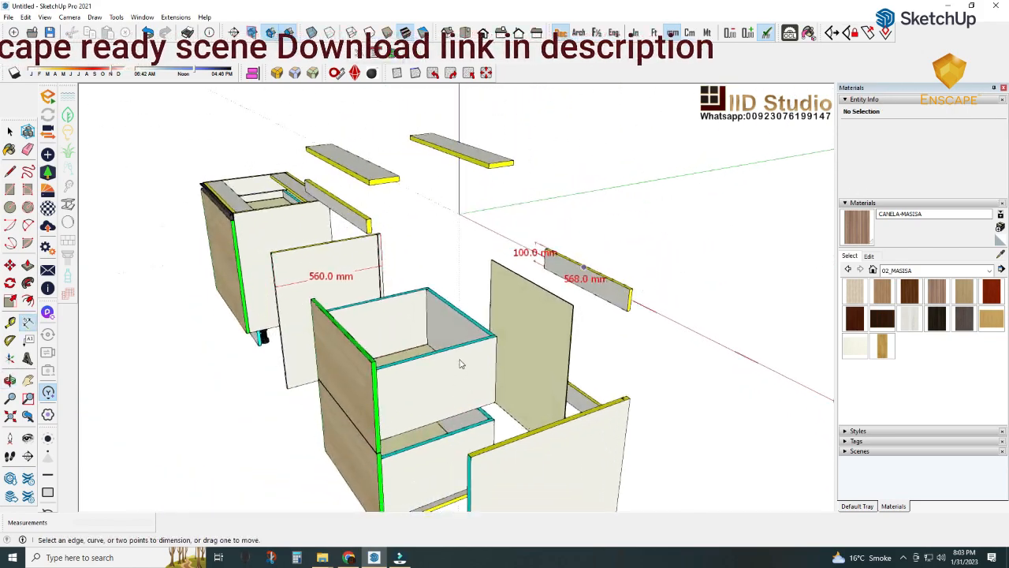
scroll(461, 363, "up", 2)
scroll(362, 338, "down", 3)
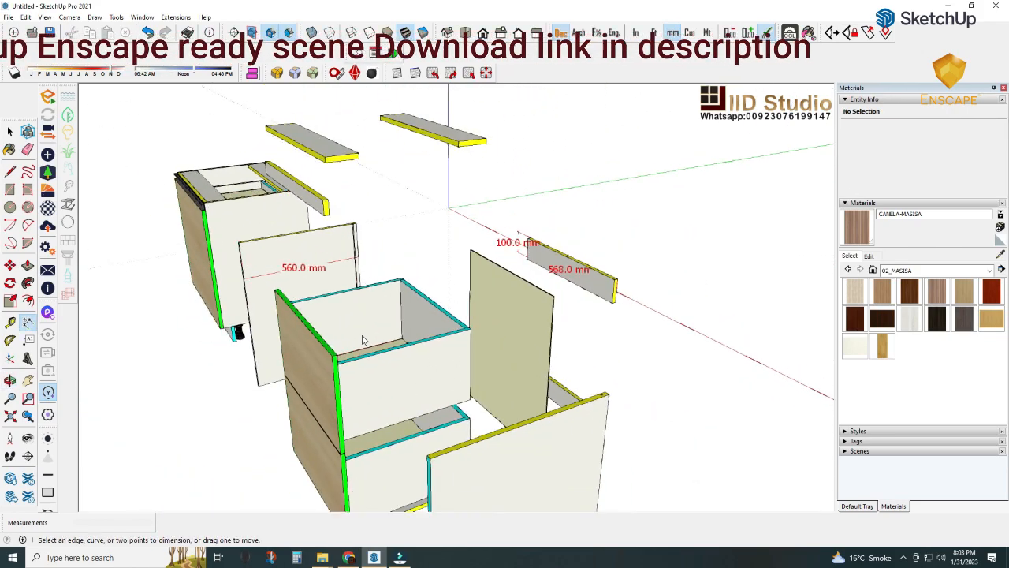
middle_click_drag(380, 355, 421, 390)
left_click(297, 287)
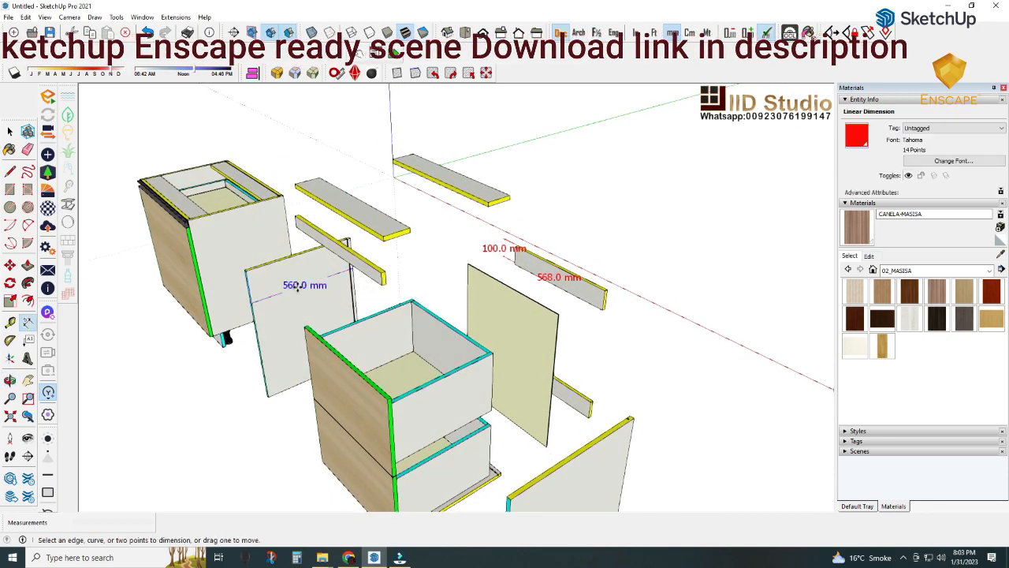
key("Delete")
left_click(509, 254)
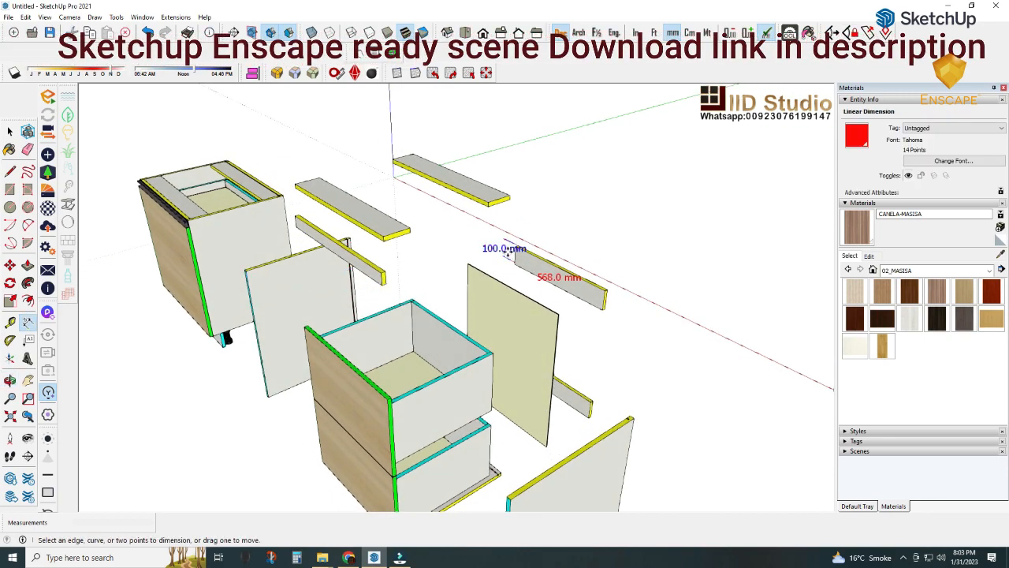
left_click(540, 278)
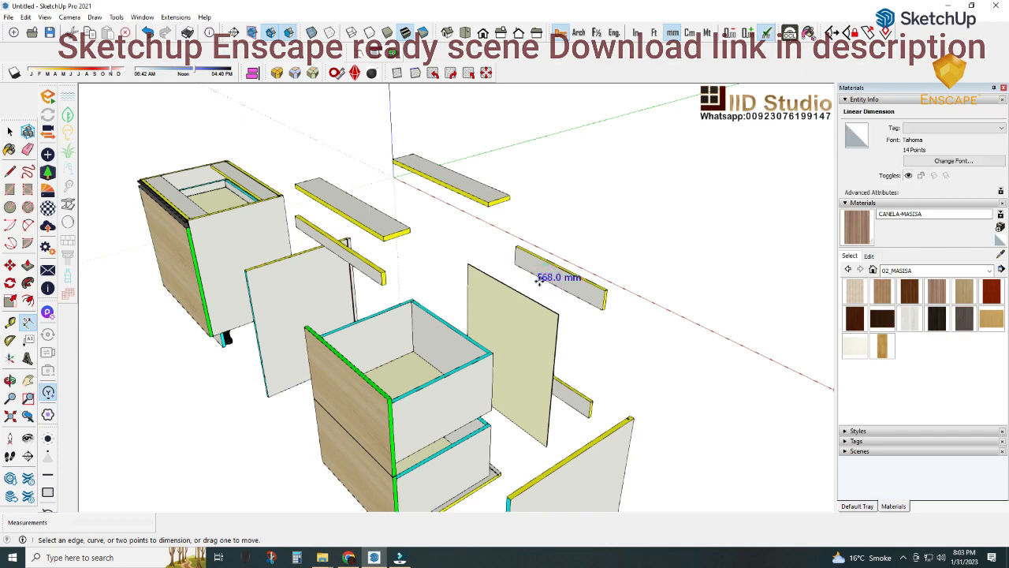
key("Delete")
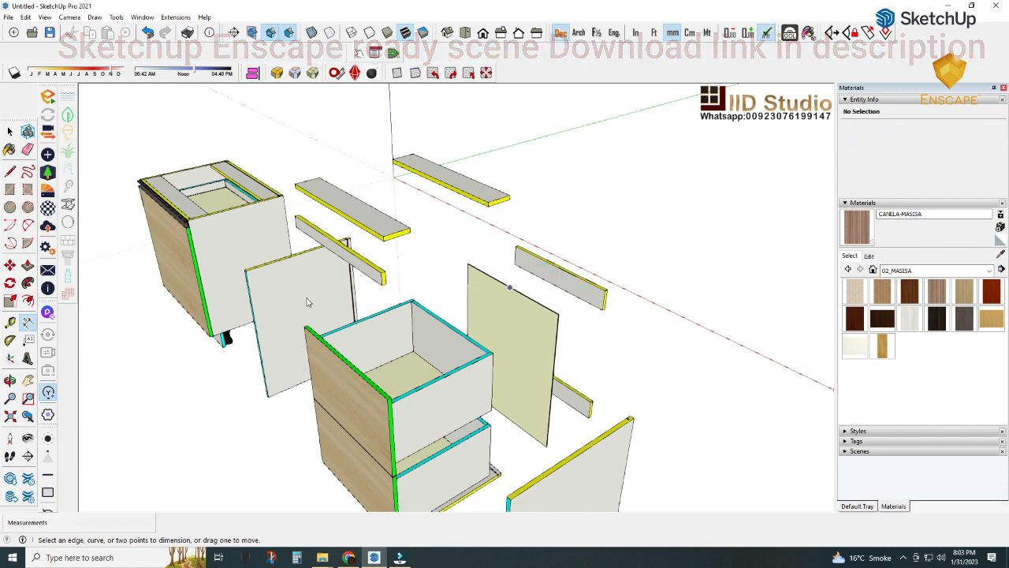
- Examine the exploded drawer cabinet's side panels, rails, drawer boxes, legs and plinth from several angles
middle_click_drag(318, 305, 435, 255)
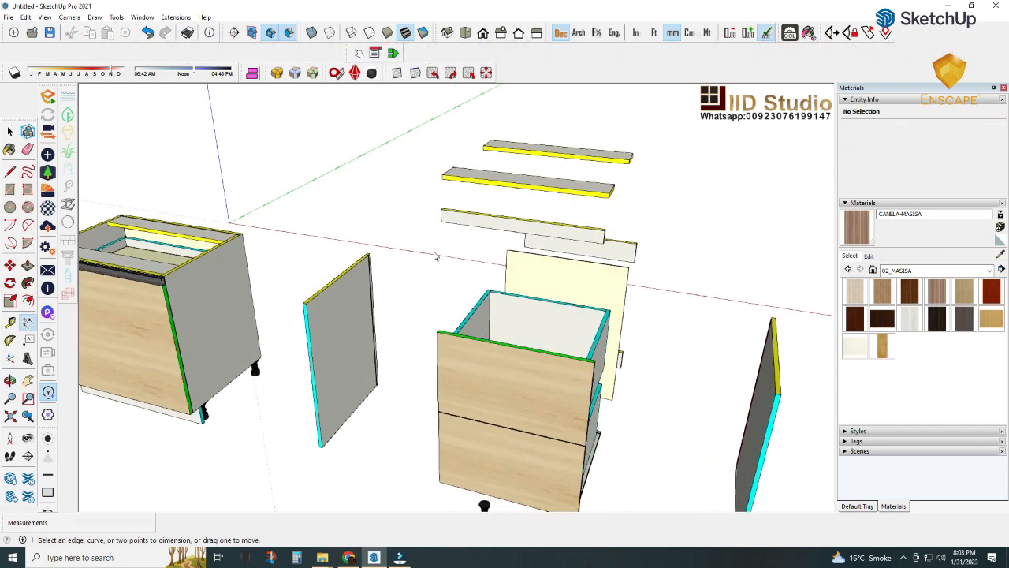
scroll(431, 261, "down", 2)
middle_click_drag(489, 306, 343, 320)
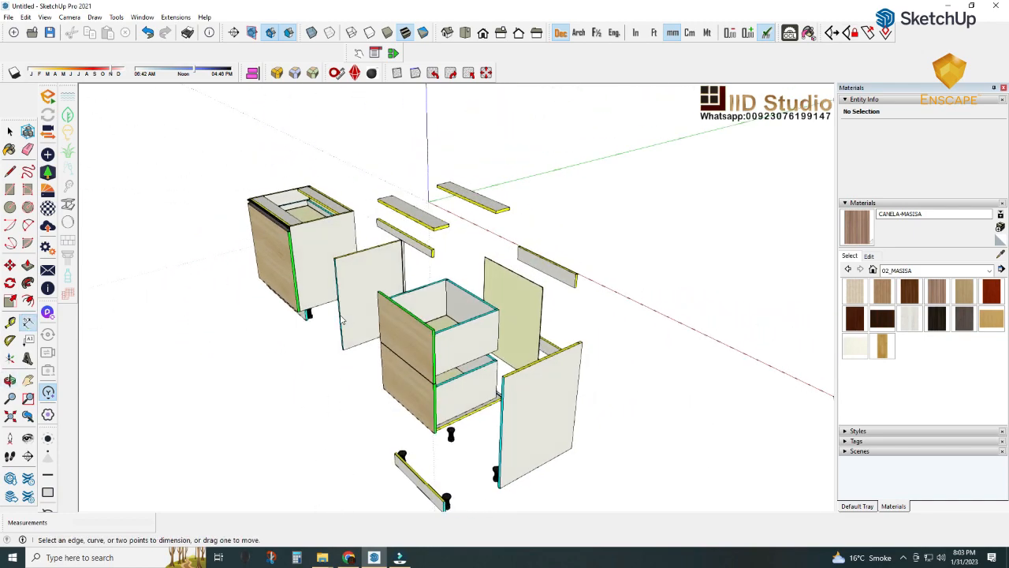
scroll(452, 404, "up", 4)
scroll(477, 405, "up", 2)
middle_click_drag(479, 408, 536, 349)
scroll(450, 322, "down", 5)
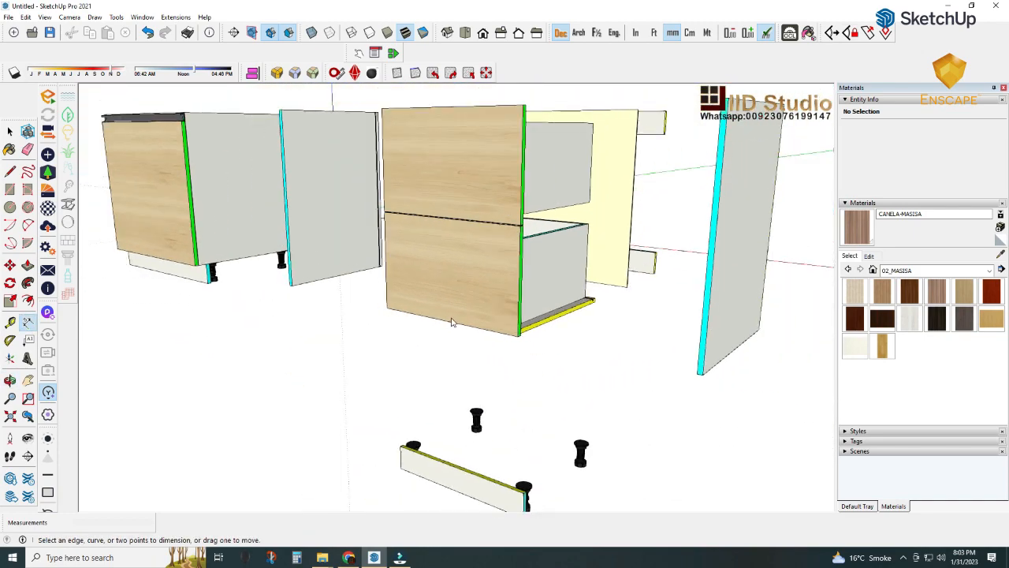
middle_click_drag(450, 315, 483, 378)
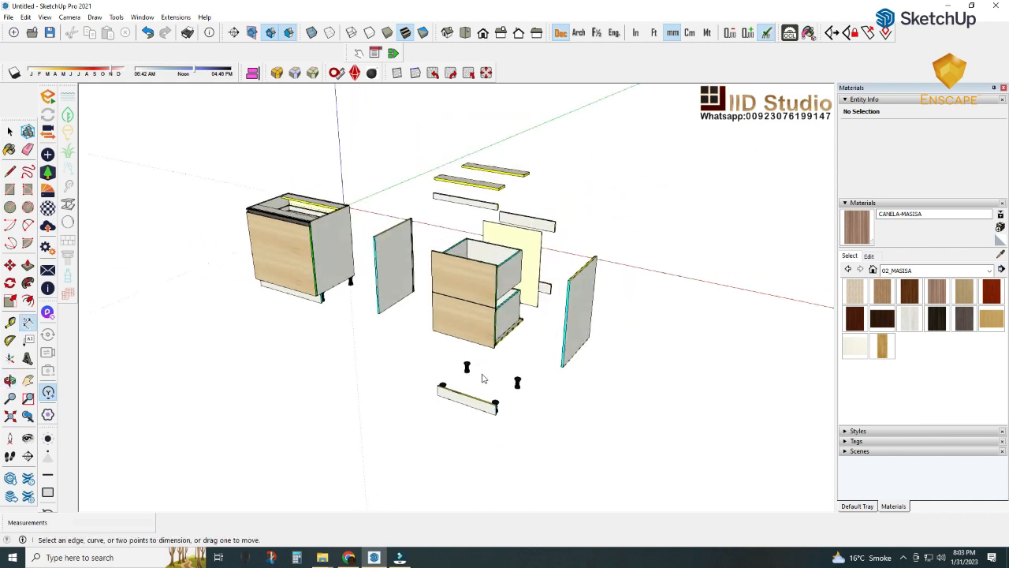
- Undo the dimension edits and the panel moves until the exploded drawer cabinet is back in its assembled form
left_click(147, 33)
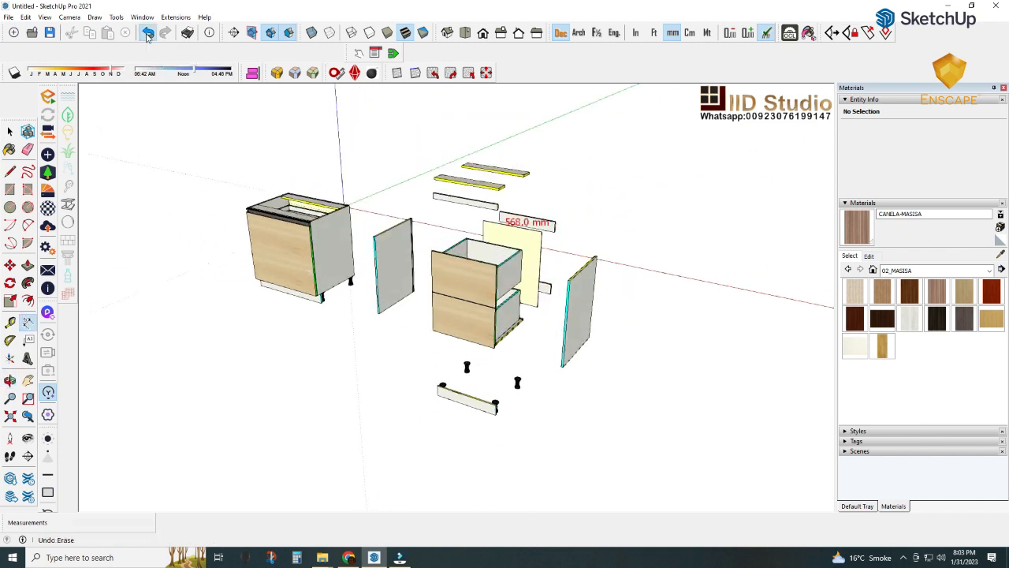
left_click(147, 33)
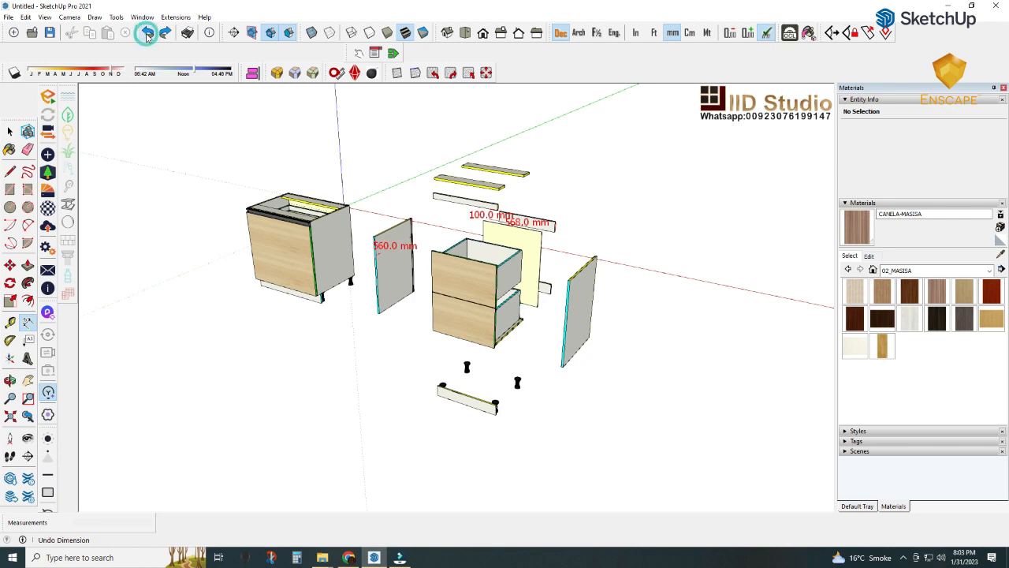
left_click(148, 33)
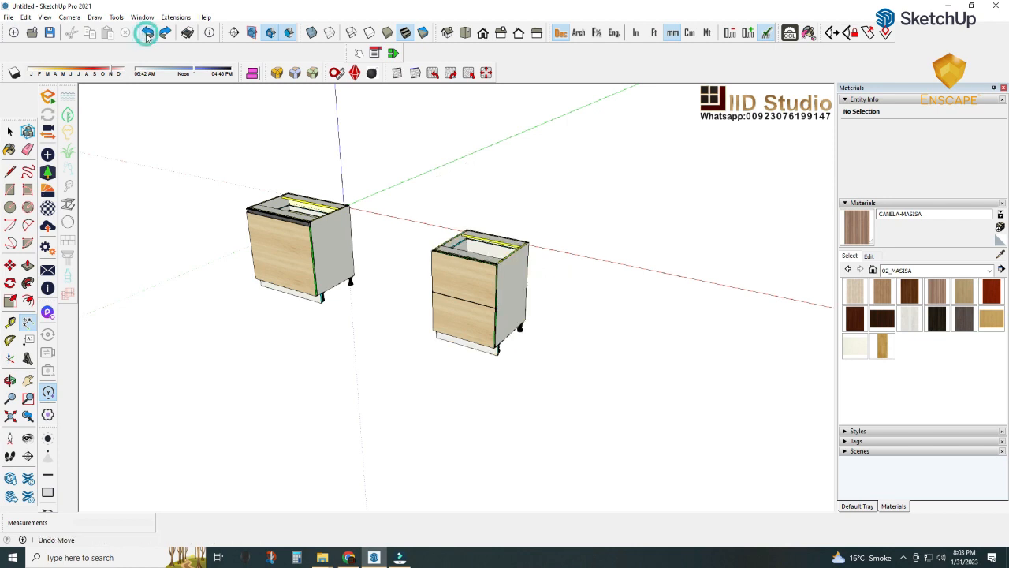
- Set the MB11 cabinet's handle type to Sin Tirador (without handle) in its component options and apply the change
middle_click_drag(266, 352, 464, 305)
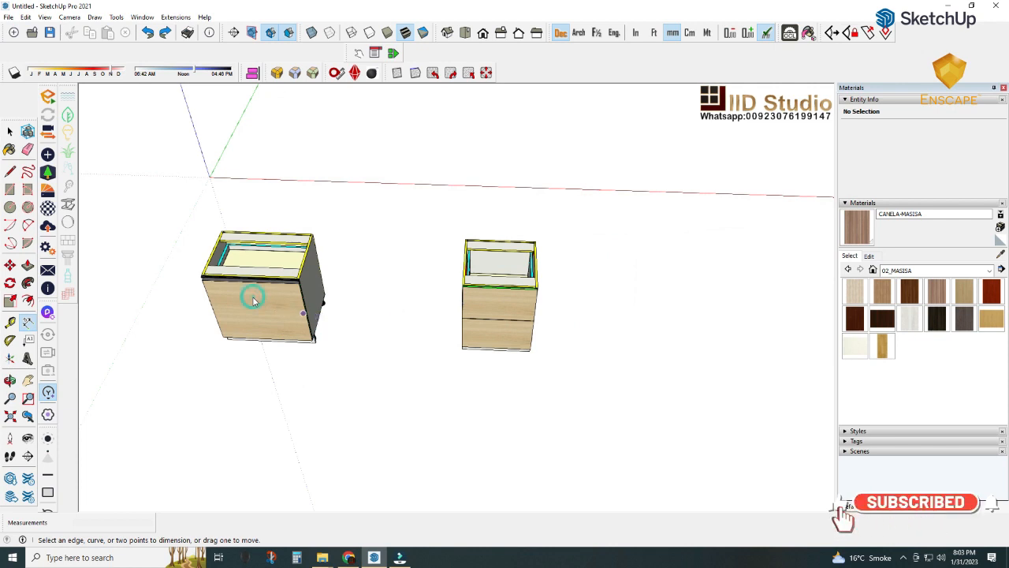
left_click(10, 131)
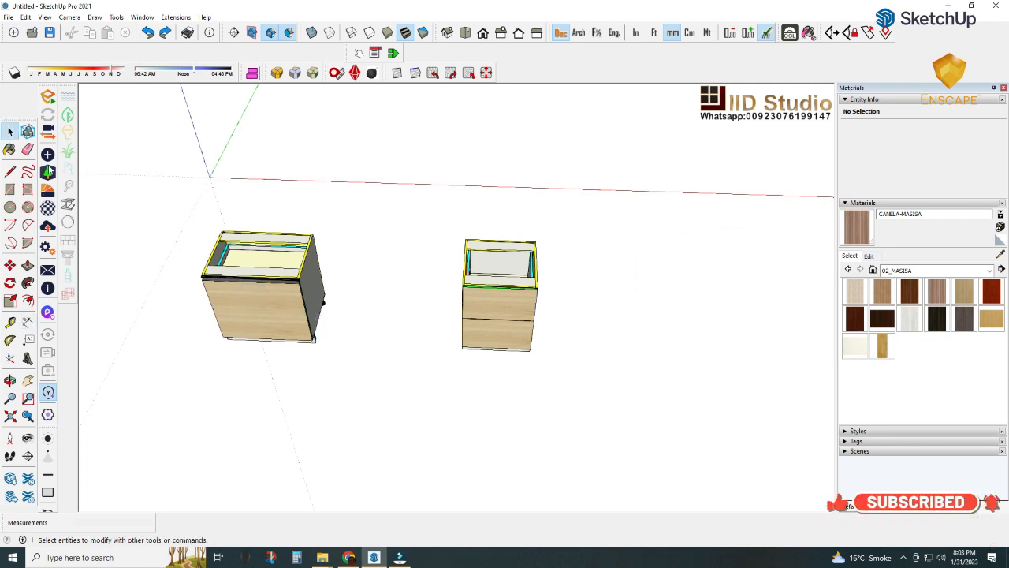
left_click(280, 292)
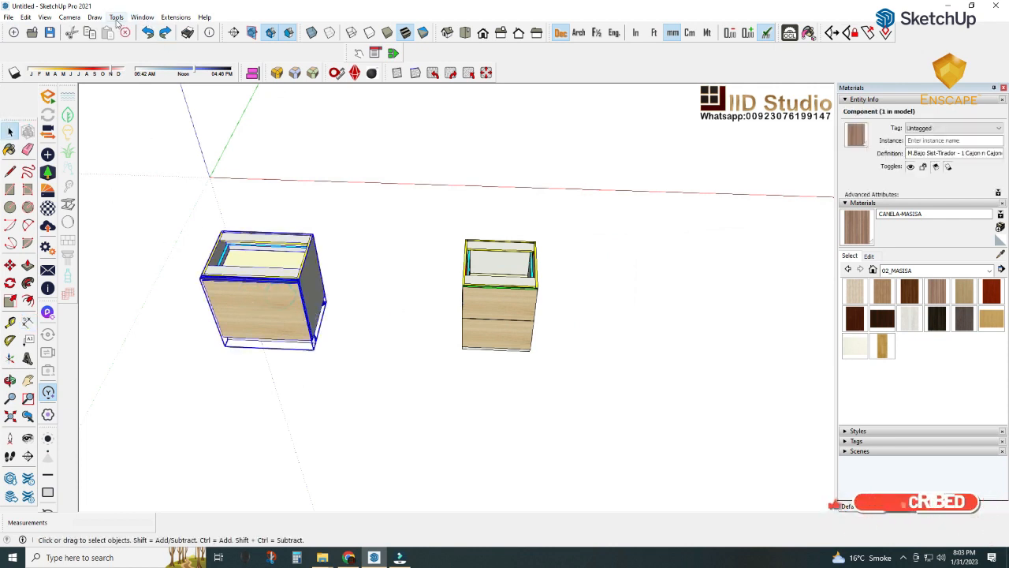
left_click(374, 52)
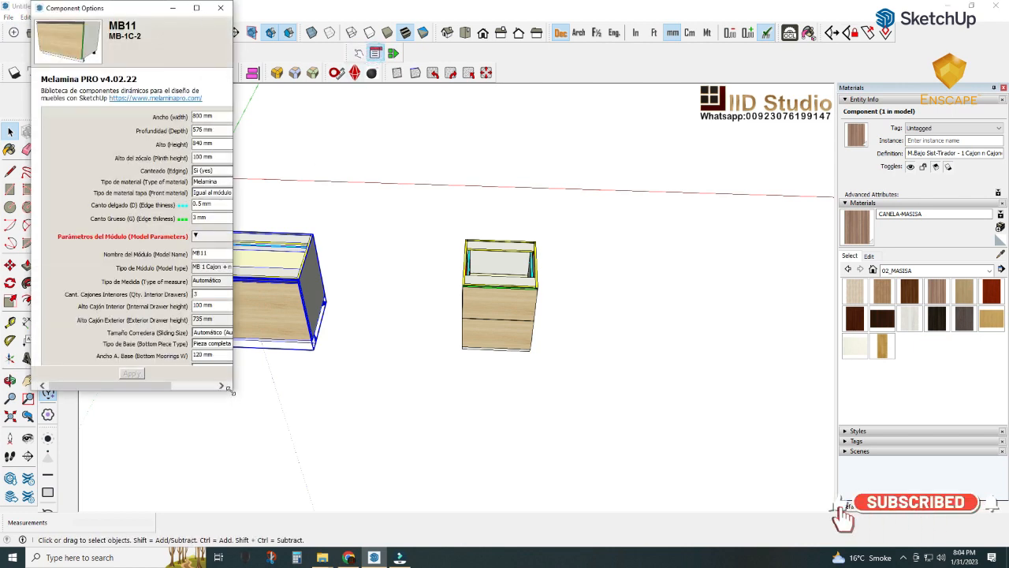
scroll(265, 271, "down", 3)
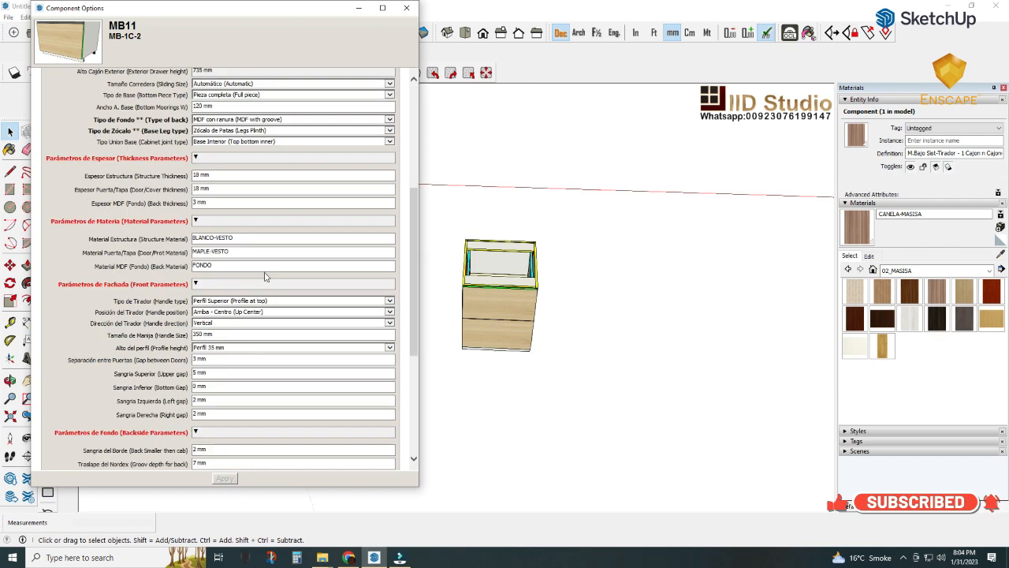
left_click(388, 301)
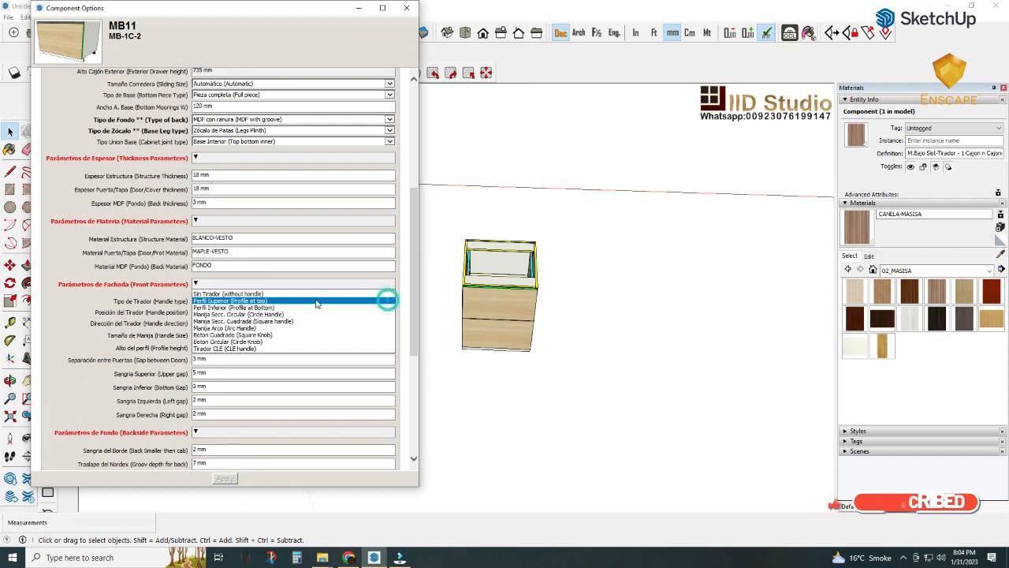
left_click(276, 292)
left_click(223, 480)
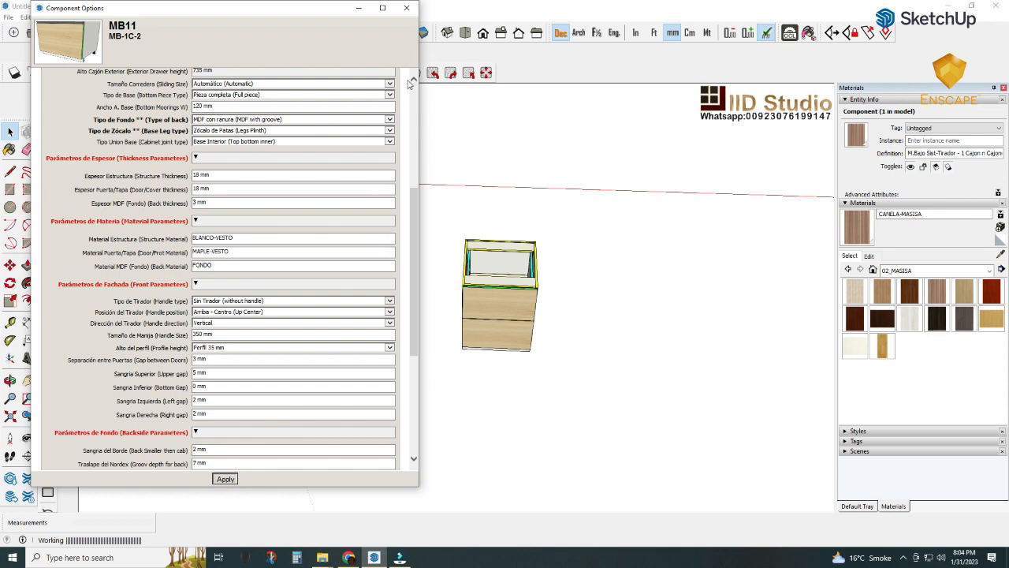
left_click(359, 8)
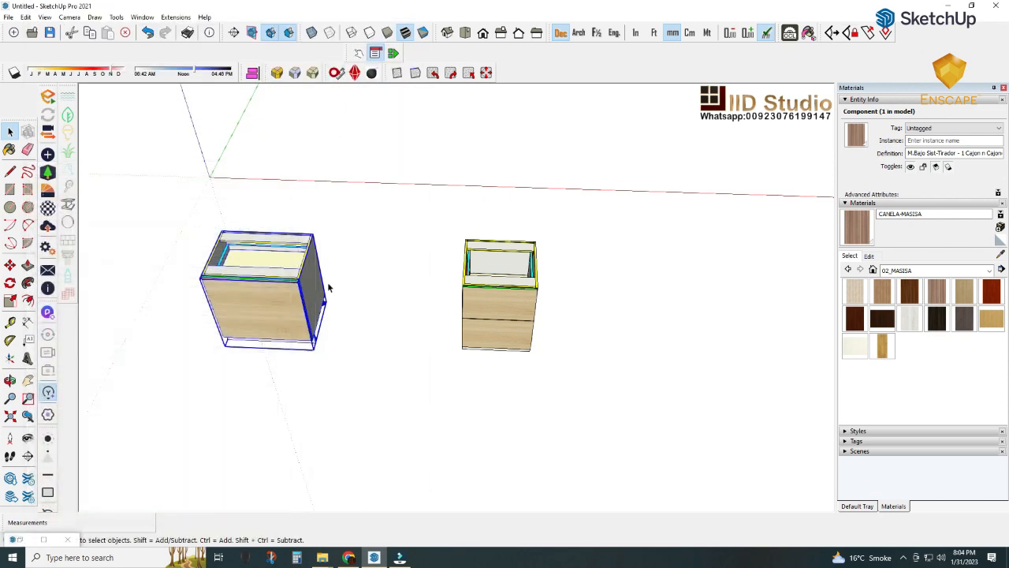
- Move the MB11 cabinet along the red axis by its back upper corner until it sits flush against the two-drawer cabinet
middle_click_drag(327, 286, 352, 272)
left_click(9, 265)
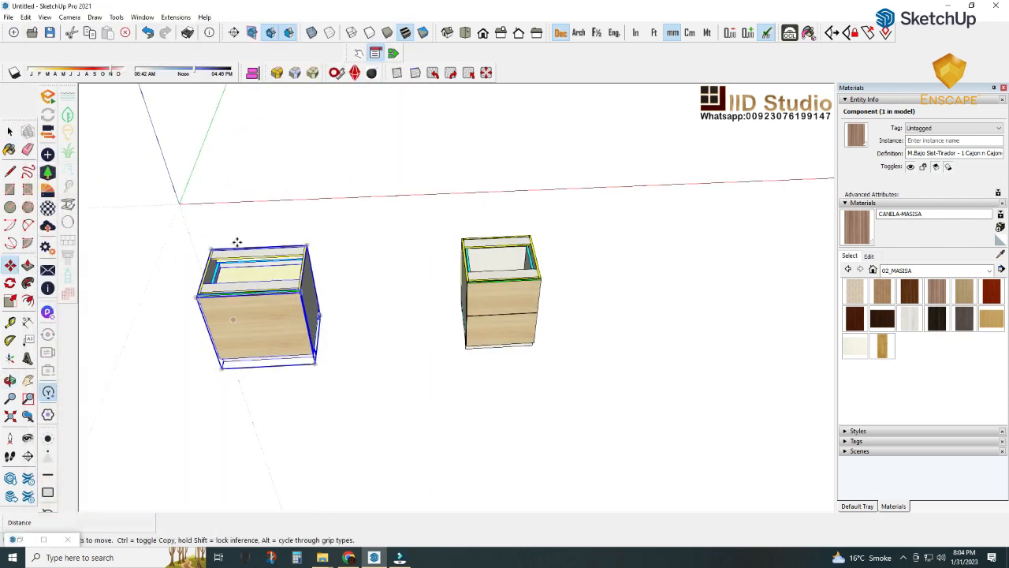
scroll(266, 244, "up", 2)
scroll(338, 253, "up", 1)
left_click(331, 249)
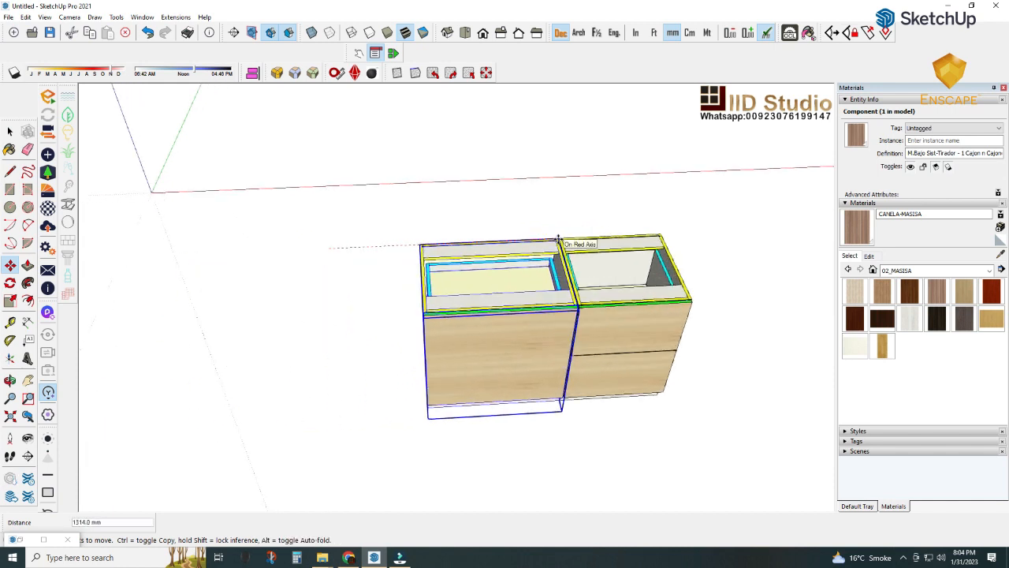
left_click(555, 236)
left_click(10, 132)
- Reopen the MB11 cabinet's component options and enlarge the dialog so its dimension and edge-banding parameters are readable
middle_click_drag(253, 260, 337, 309)
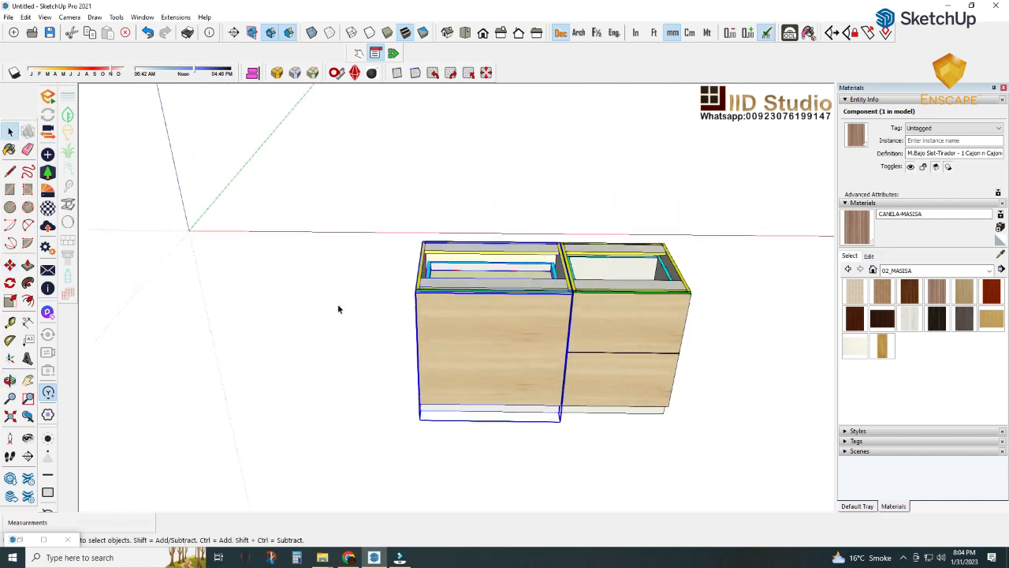
left_click(375, 53)
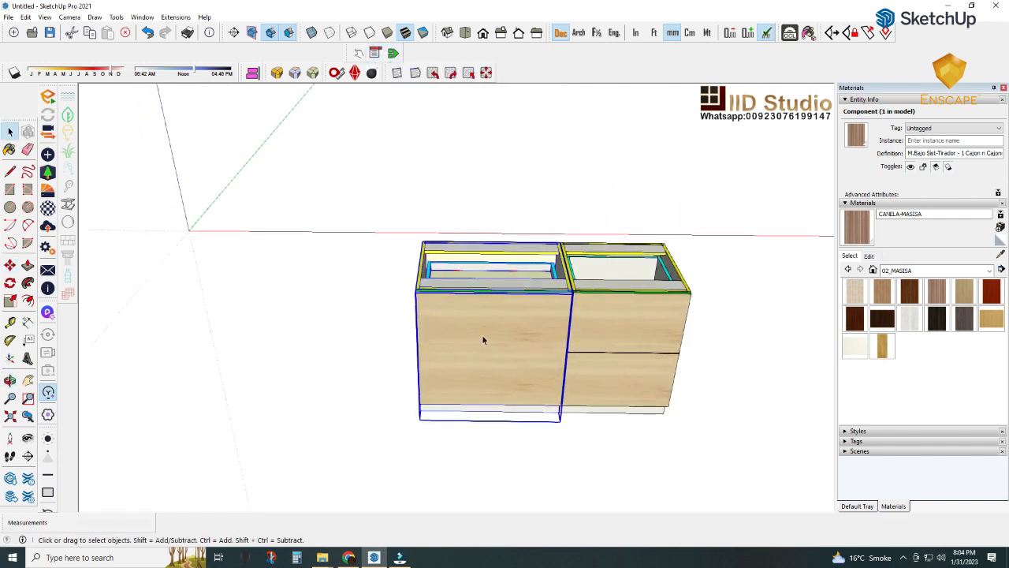
left_click(375, 53)
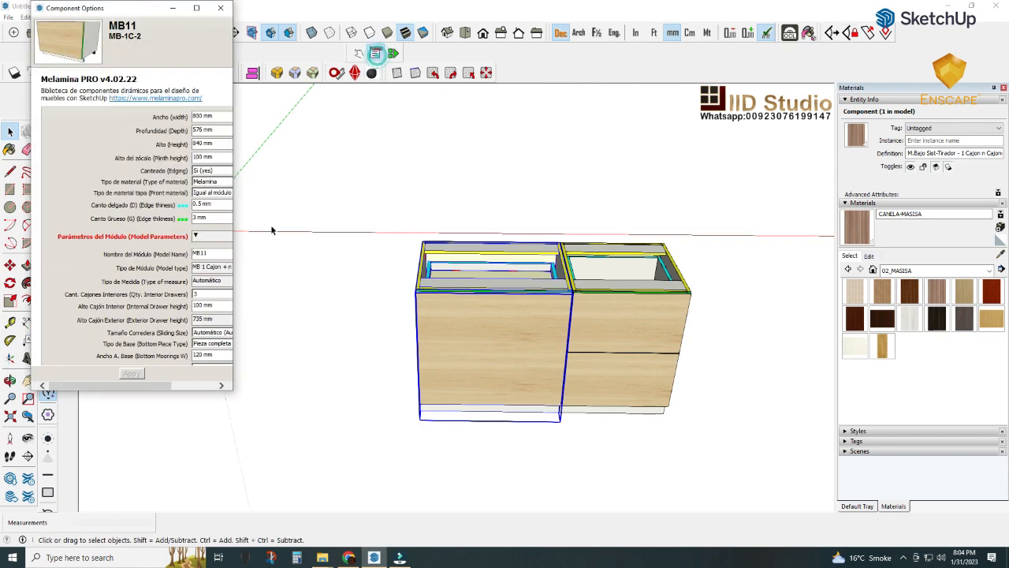
left_click(225, 387)
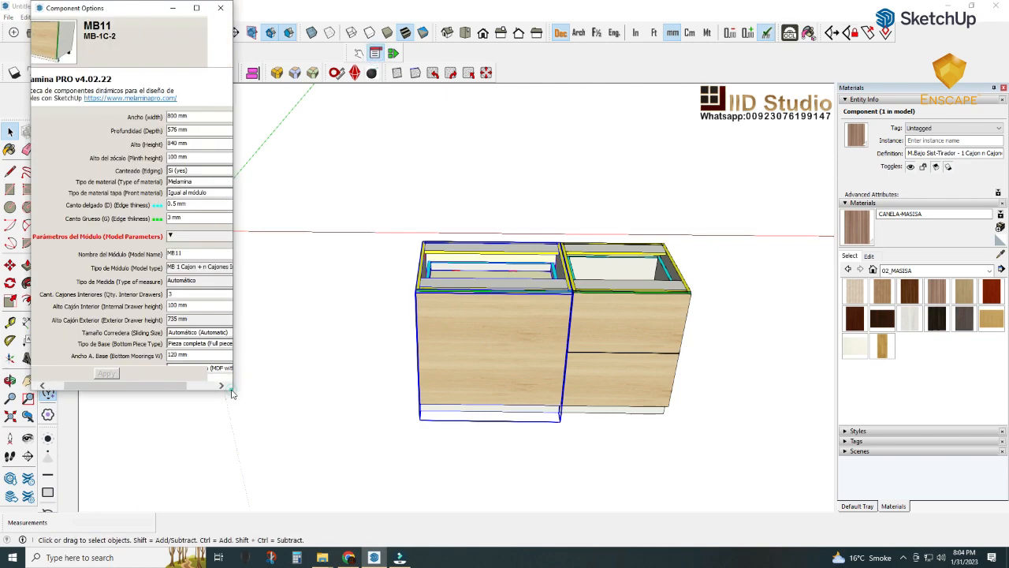
left_click_drag(229, 388, 423, 525)
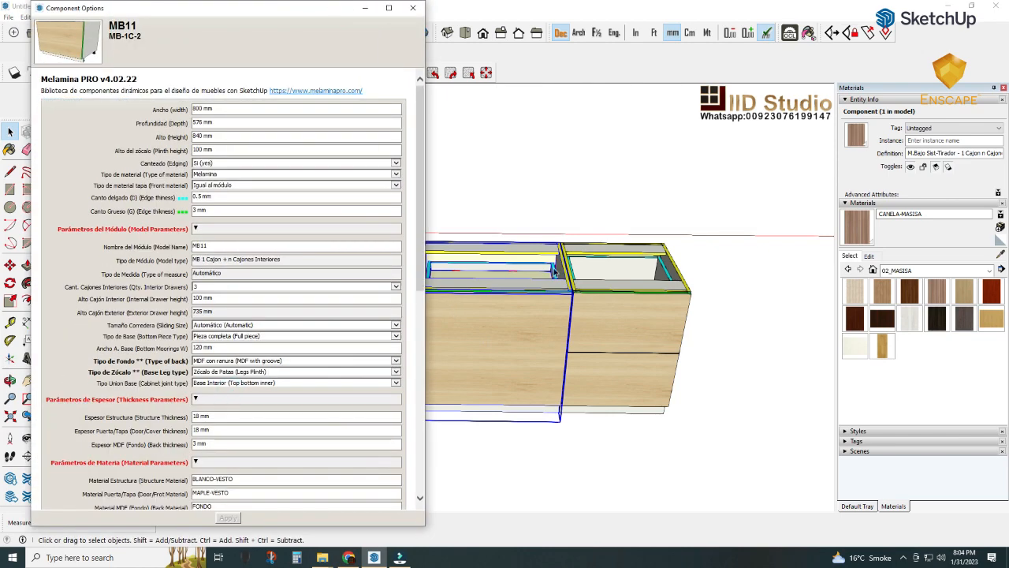
- Examine the colour-coded edge banding on the MB11 cabinet's upper rails, side panel and interior drawer edges
middle_click_drag(563, 321, 447, 285)
scroll(447, 285, "up", 3)
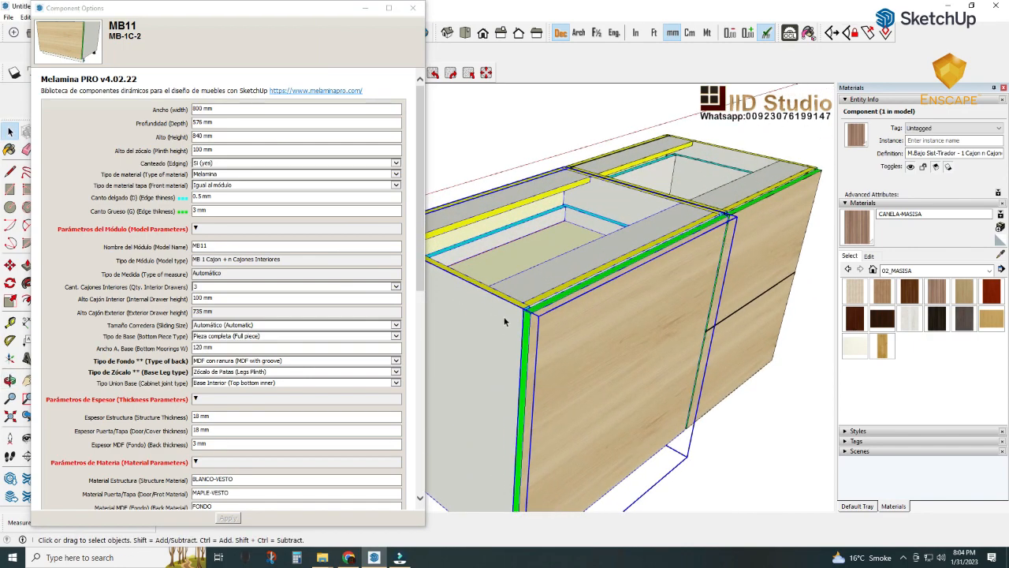
scroll(505, 321, "up", 3)
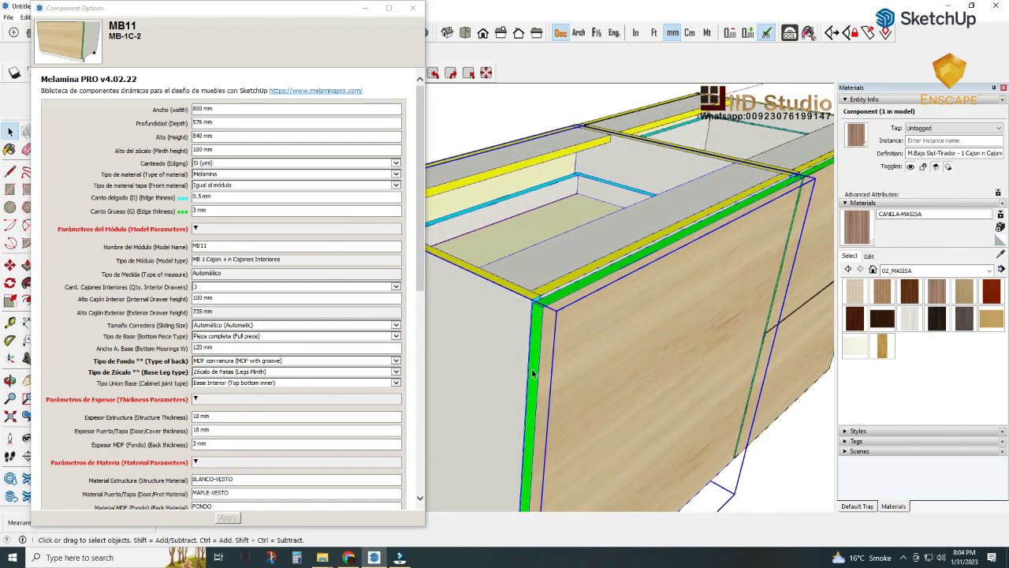
middle_click_drag(532, 357, 654, 160)
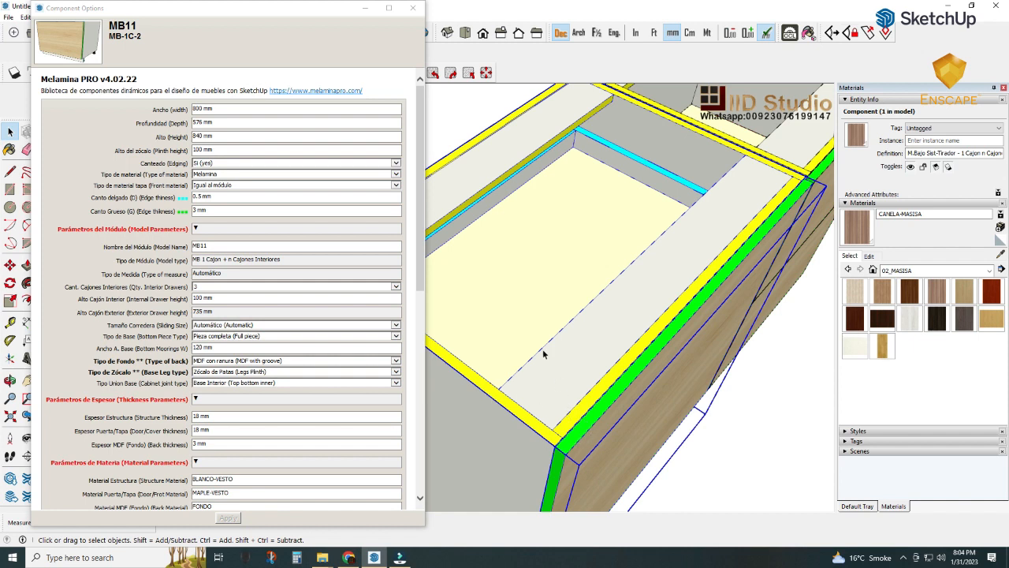
middle_click_drag(572, 459, 572, 432)
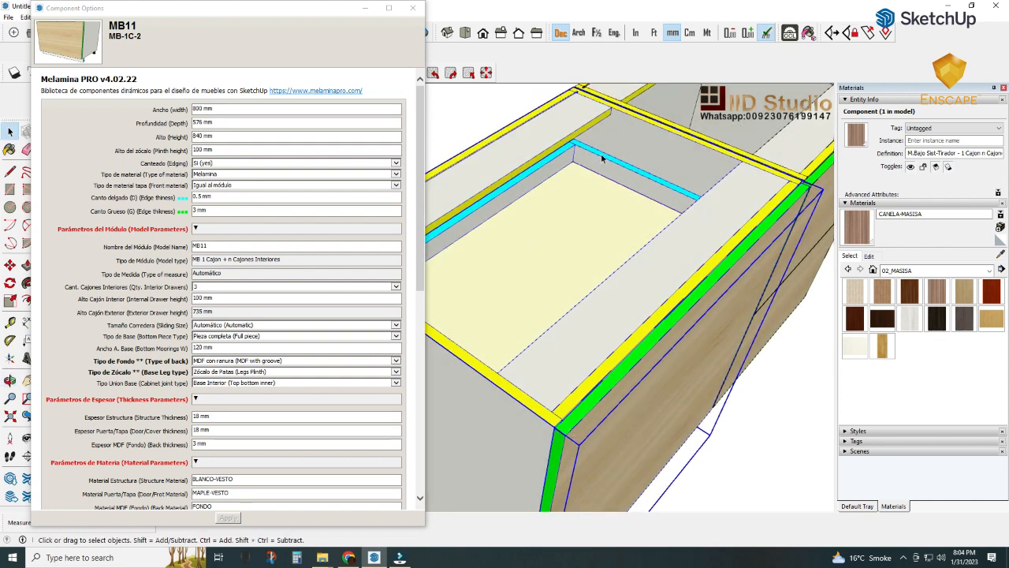
scroll(607, 157, "up", 2)
scroll(617, 190, "down", 2)
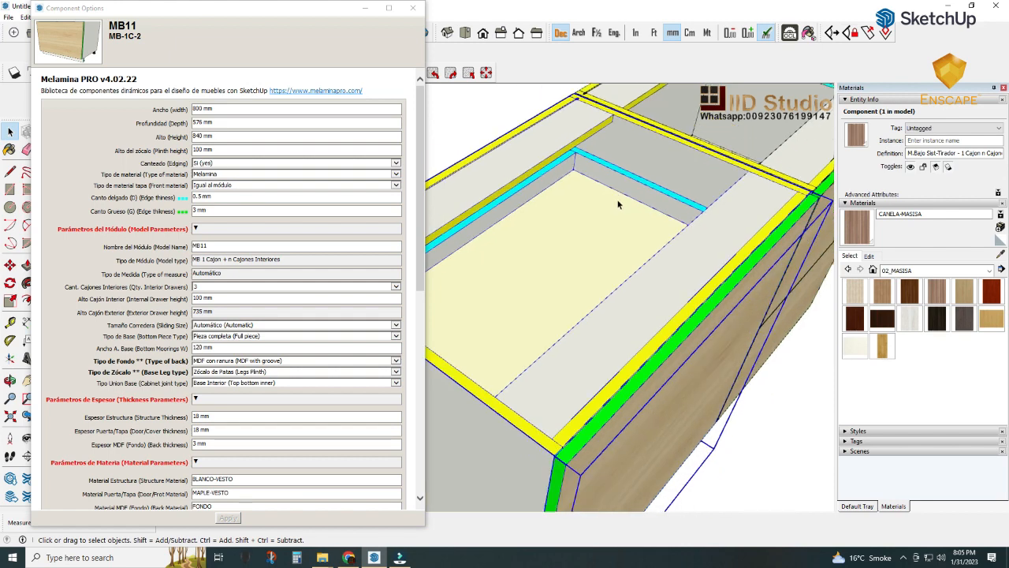
mouse_move(624, 198)
middle_mouse_down()
mouse_move(615, 304)
mouse_move(524, 300)
middle_mouse_up()
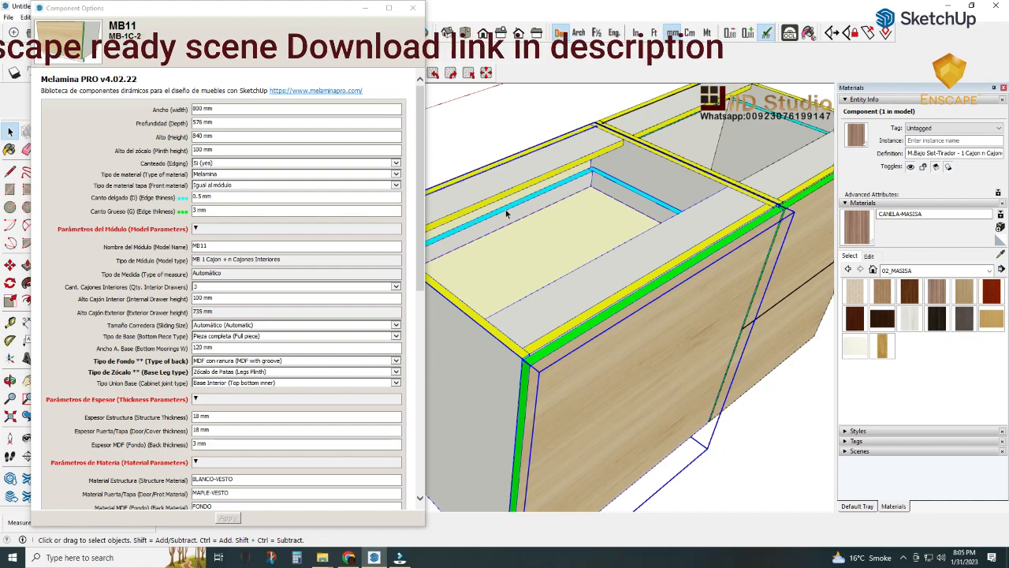
- Compare the green edge banding around the MB11 drawer front with the thick edge-banding parameter, then put the component options away
scroll(566, 355, "up", 5)
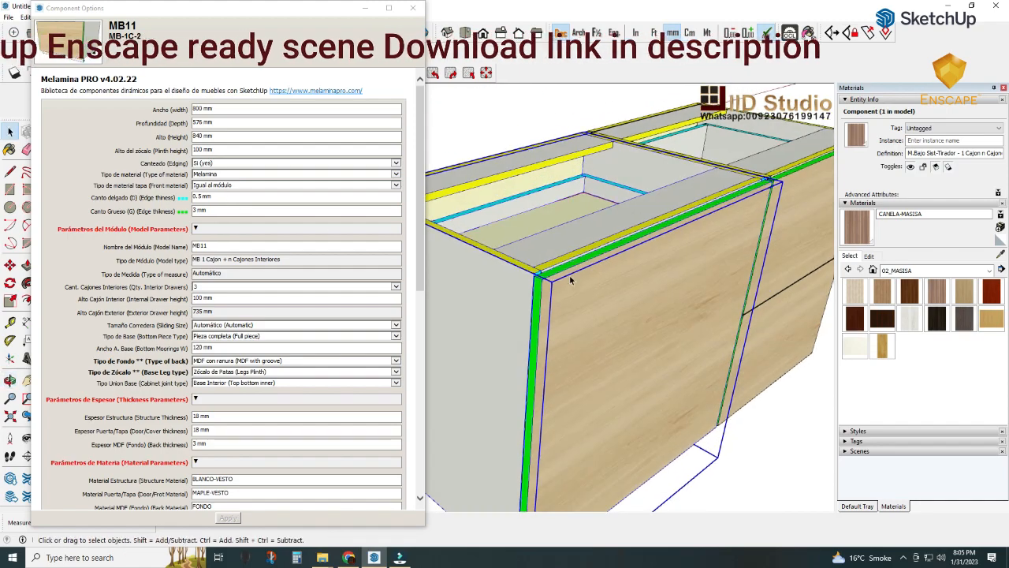
middle_click_drag(536, 304, 526, 310)
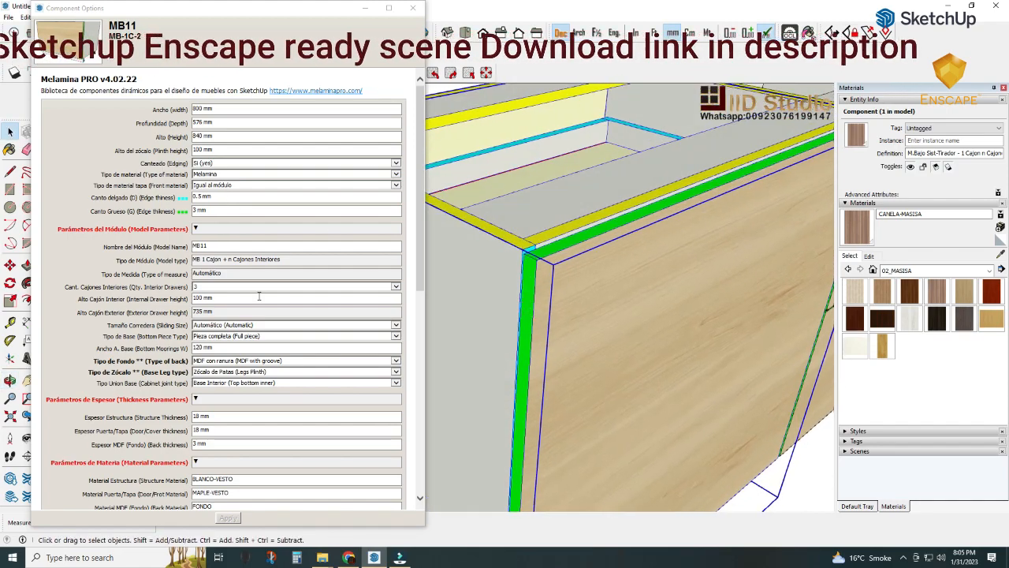
left_click(196, 210)
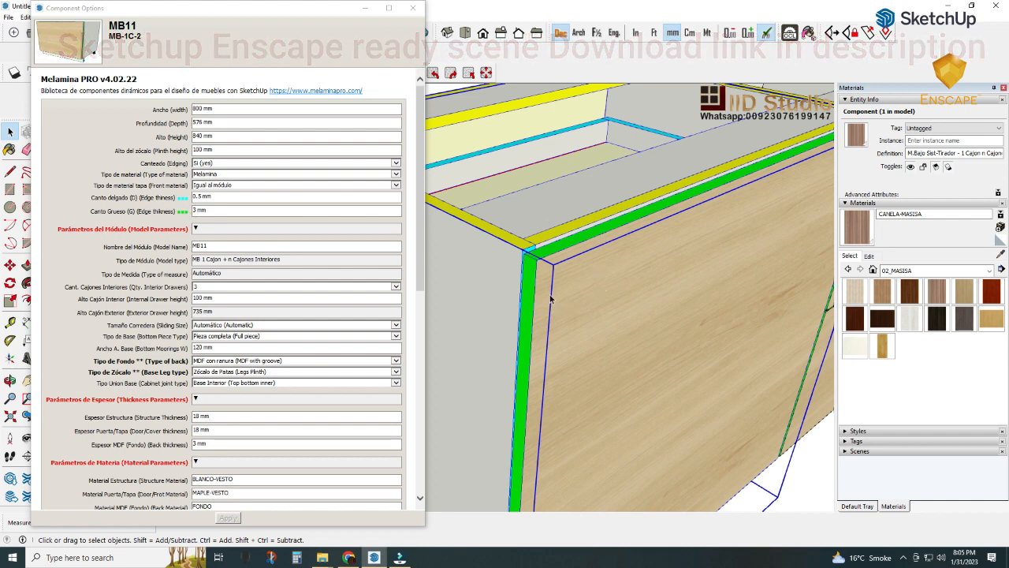
middle_click_drag(563, 301, 537, 288)
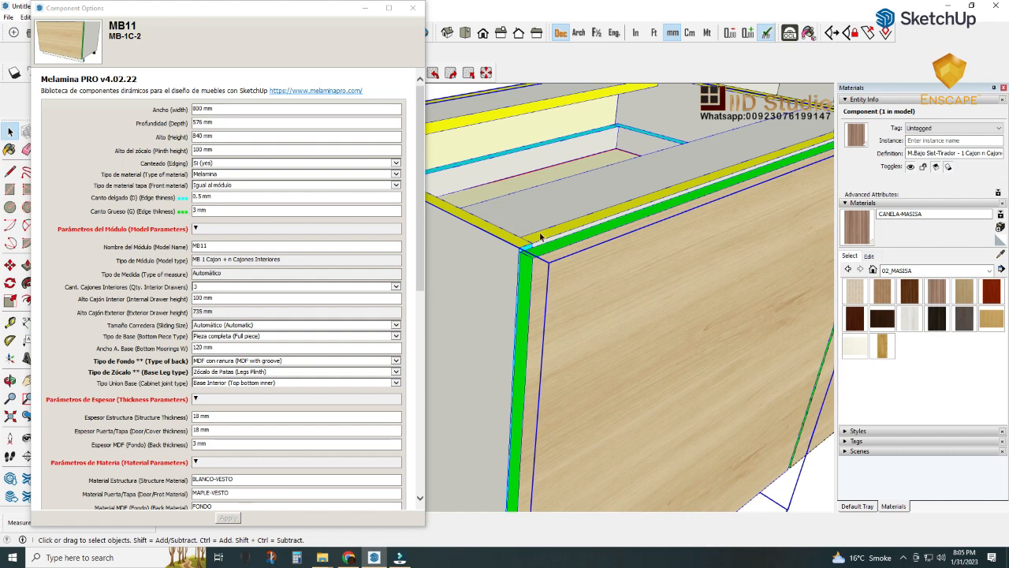
scroll(567, 243, "down", 3)
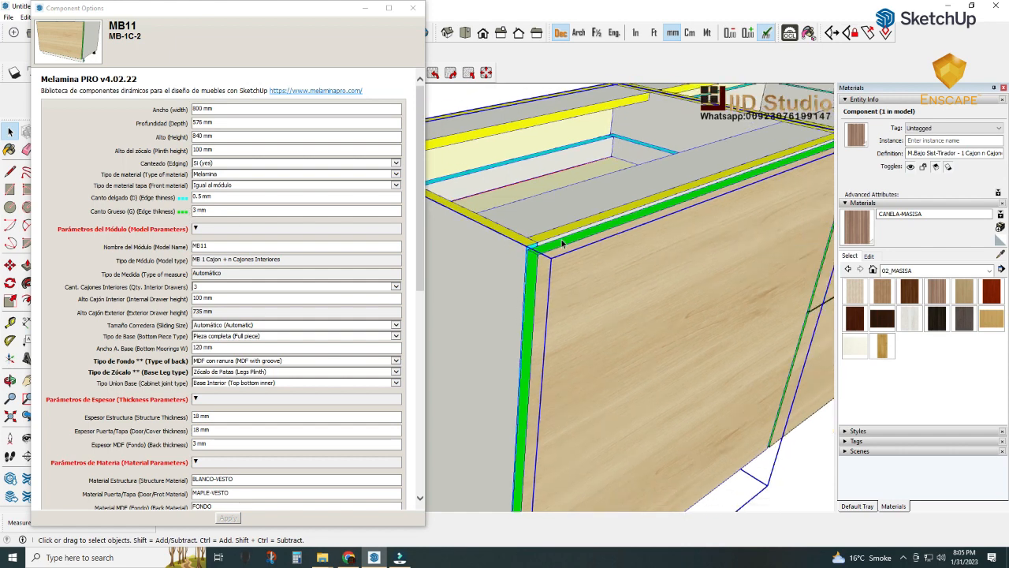
scroll(562, 244, "down", 6)
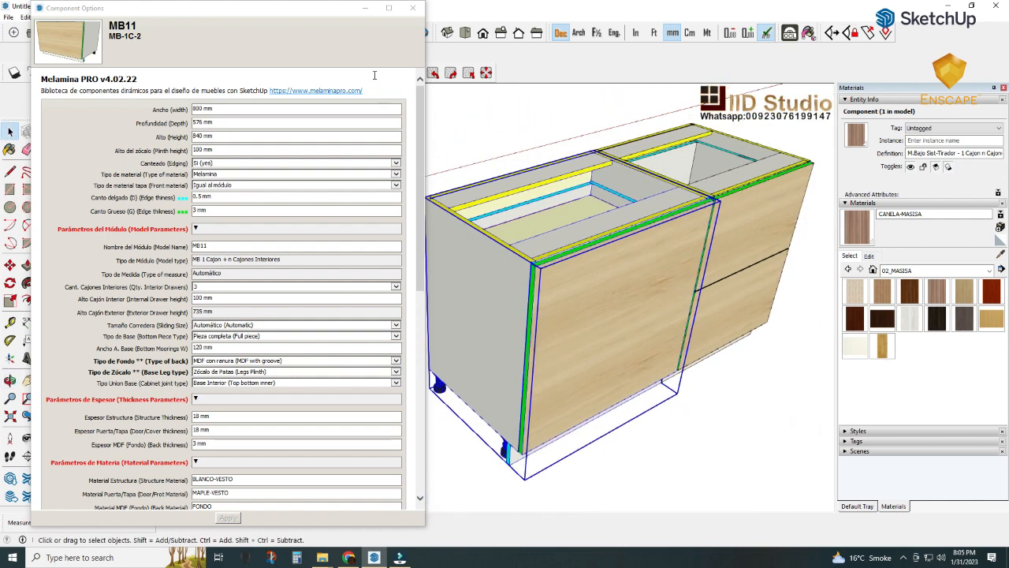
left_click(364, 9)
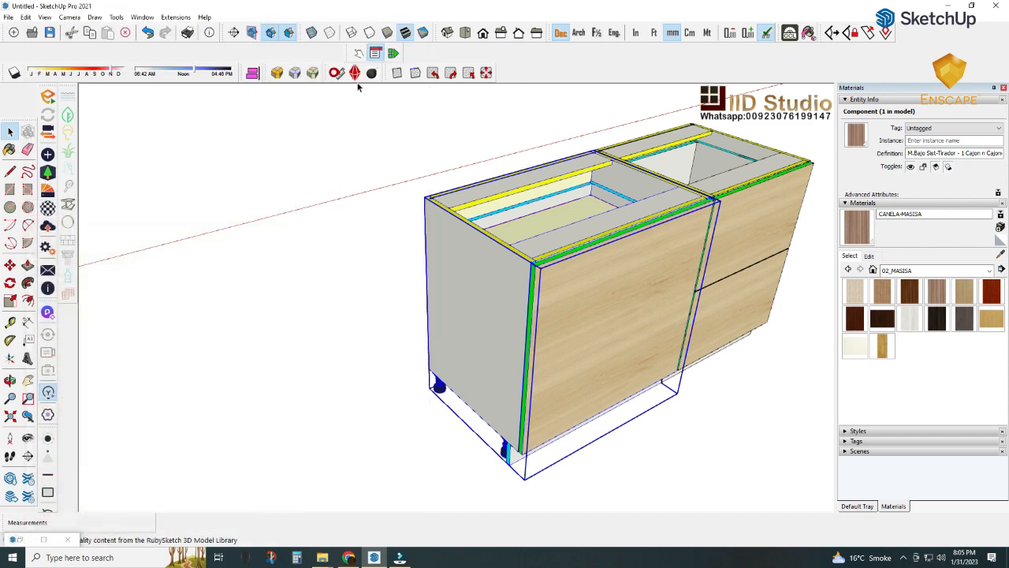
- Clear the current selection and select both base cabinets together
left_click(343, 238)
scroll(342, 238, "down", 4)
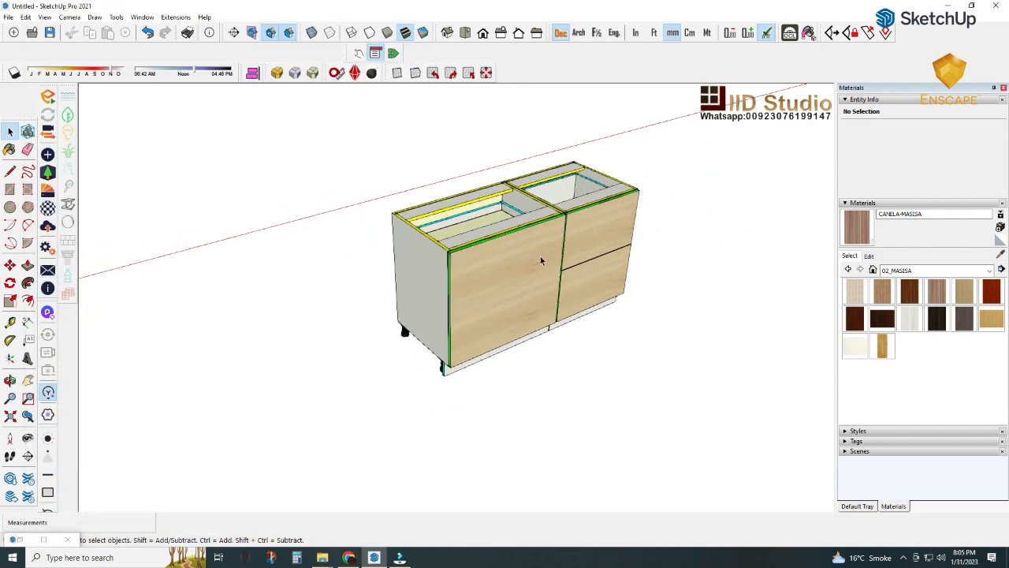
middle_click_drag(540, 259, 381, 292)
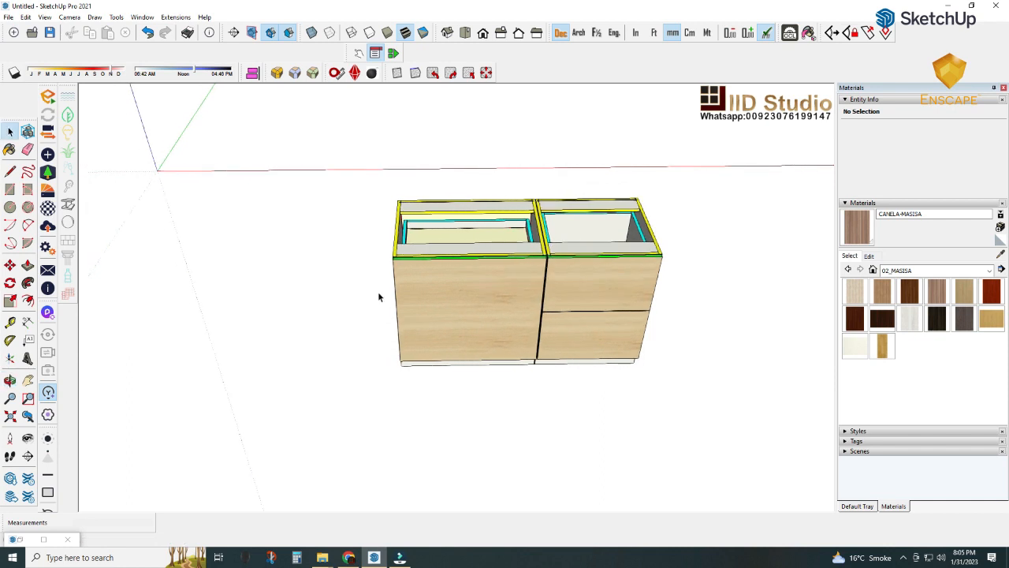
scroll(709, 223, "up", 2)
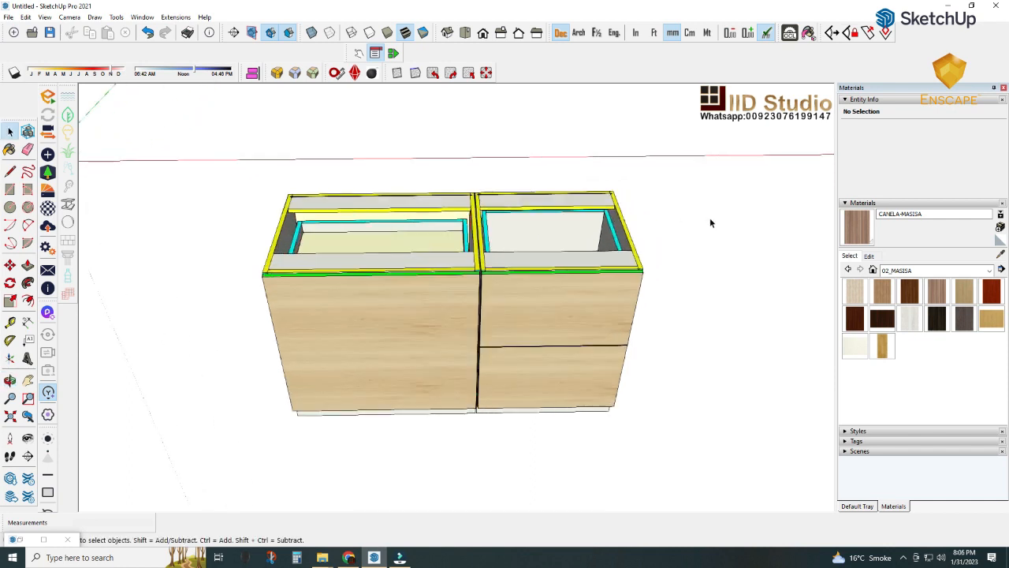
middle_click_drag(710, 223, 698, 193)
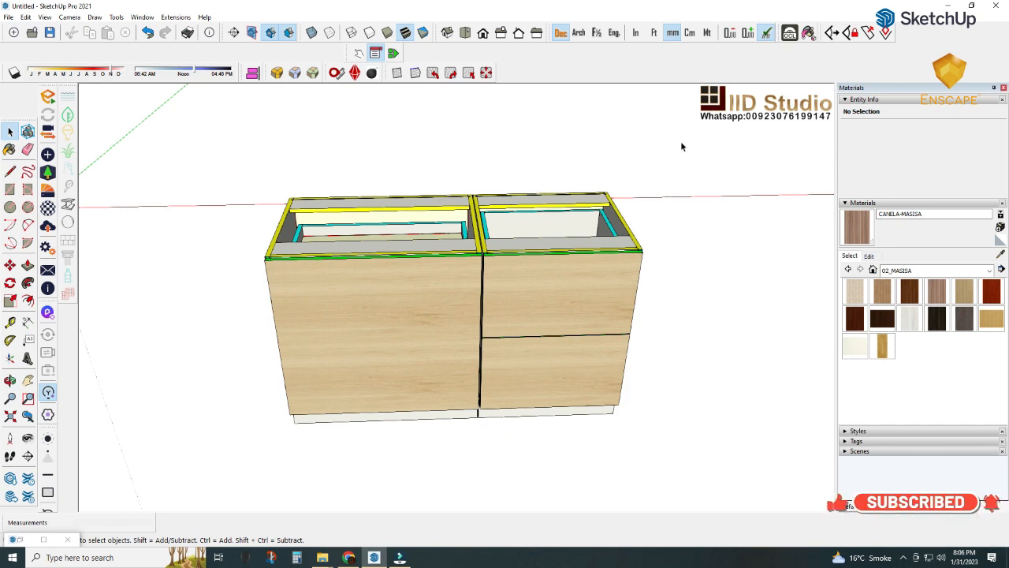
left_click_drag(682, 143, 235, 465)
middle_click_drag(394, 299, 821, 212)
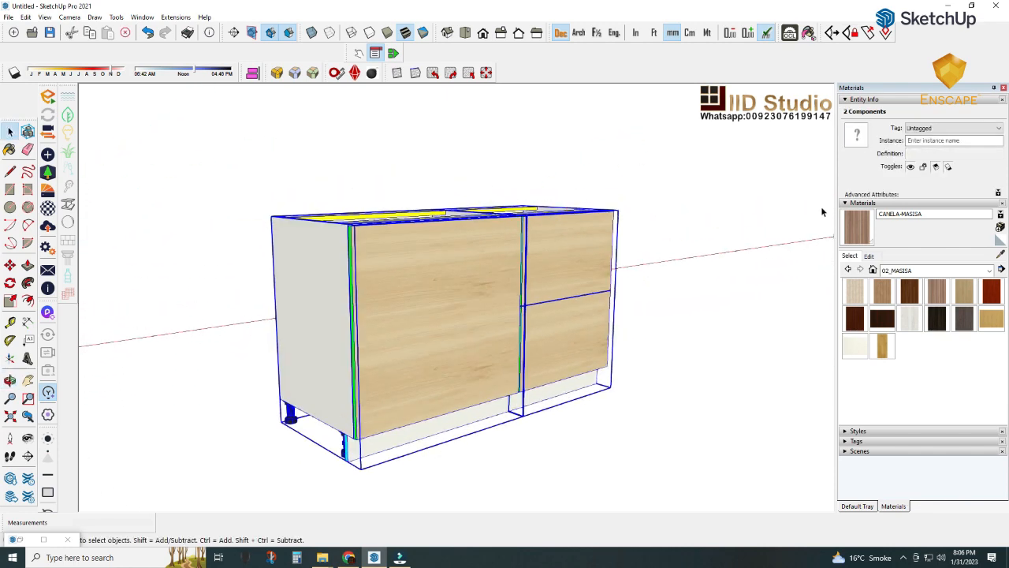
- Show the model's tag list and hide the M-PRO: Zocalo tag to remove the cabinets' plinths and legs from view
left_click(846, 204)
left_click(846, 223)
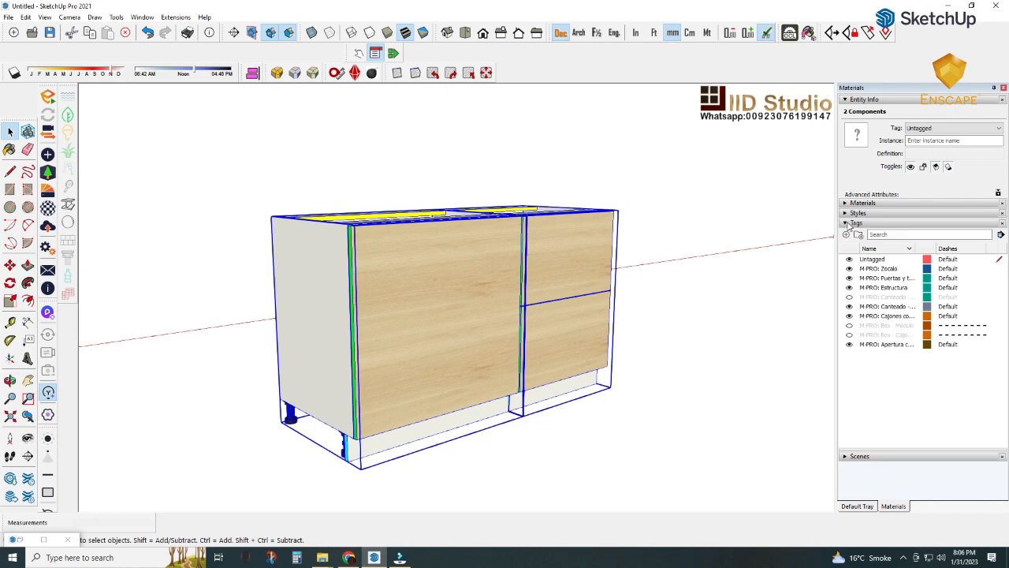
middle_click_drag(592, 286, 772, 392)
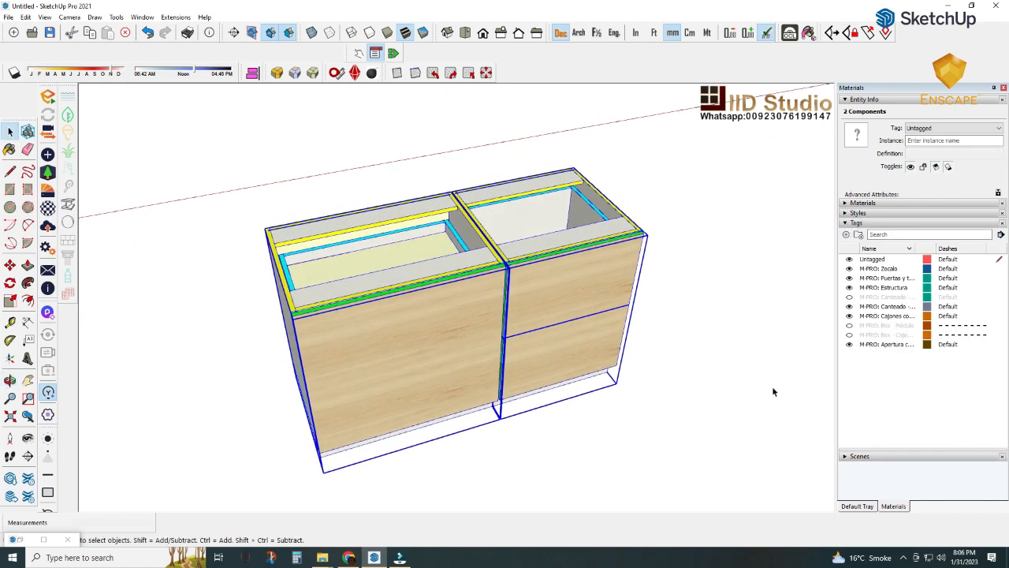
left_click(850, 270)
left_click(850, 268)
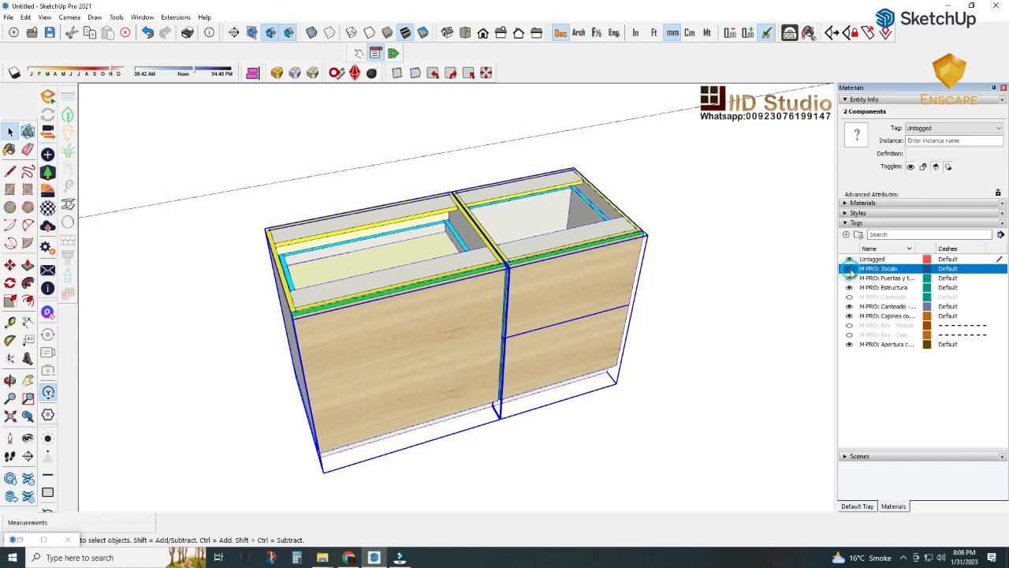
left_click(850, 269)
middle_click_drag(443, 337, 604, 124)
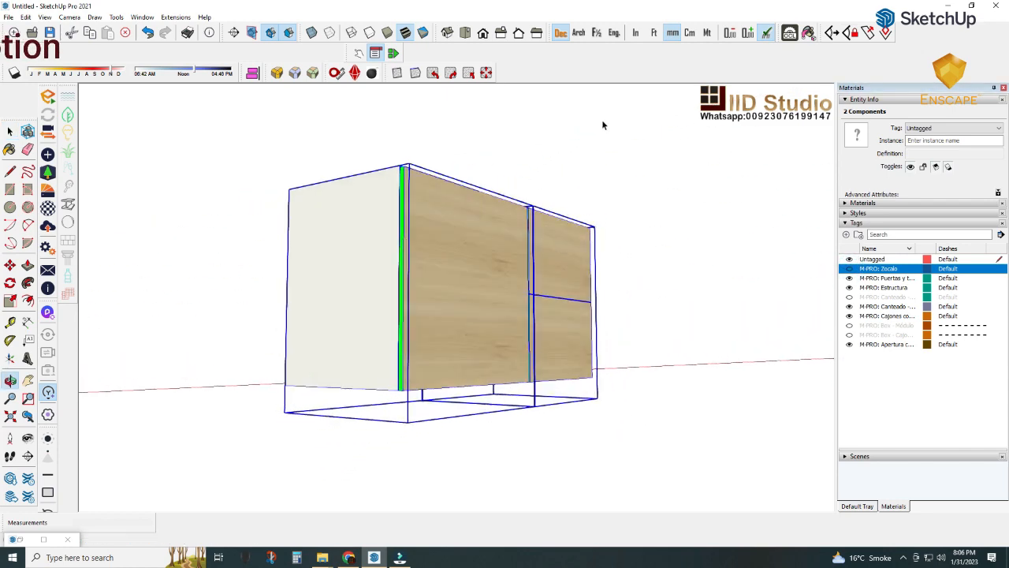
- Toggle the M-PRO: Zocalo tag to compare the cabinet bases with and without plinth and legs, leaving the tag hidden
left_click(850, 270)
left_click(849, 270)
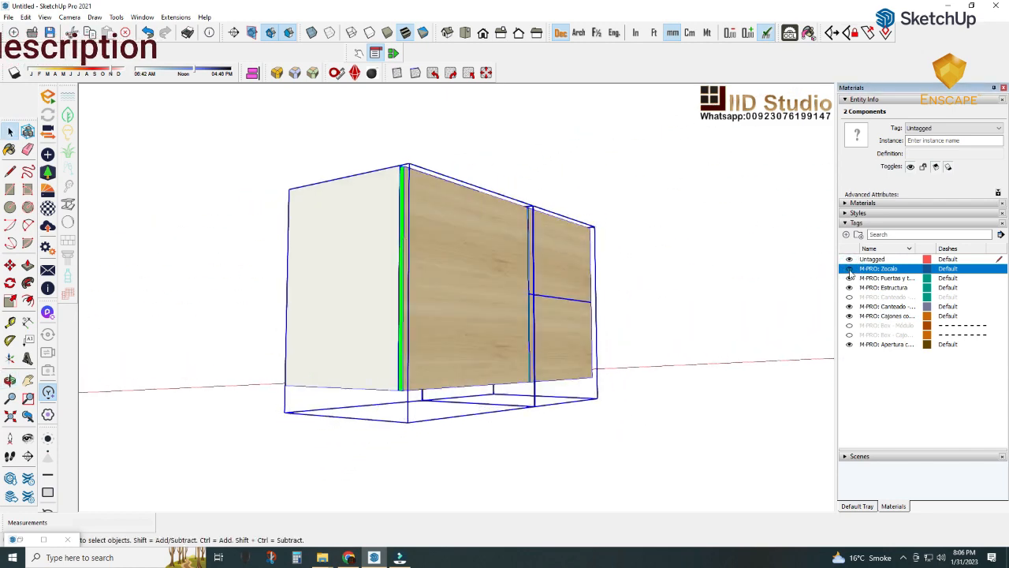
left_click(849, 269)
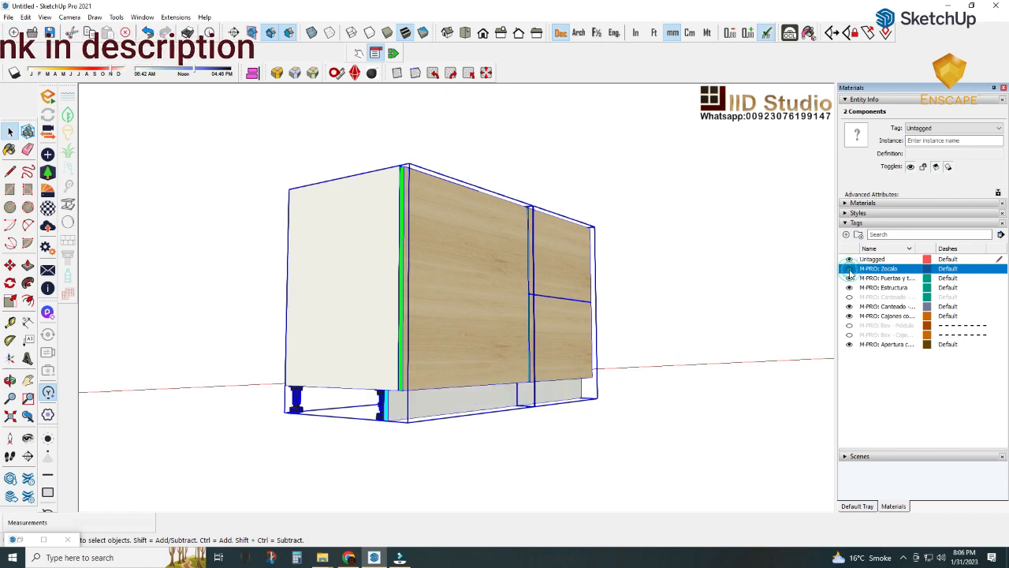
left_click(850, 270)
middle_click_drag(352, 282, 351, 380)
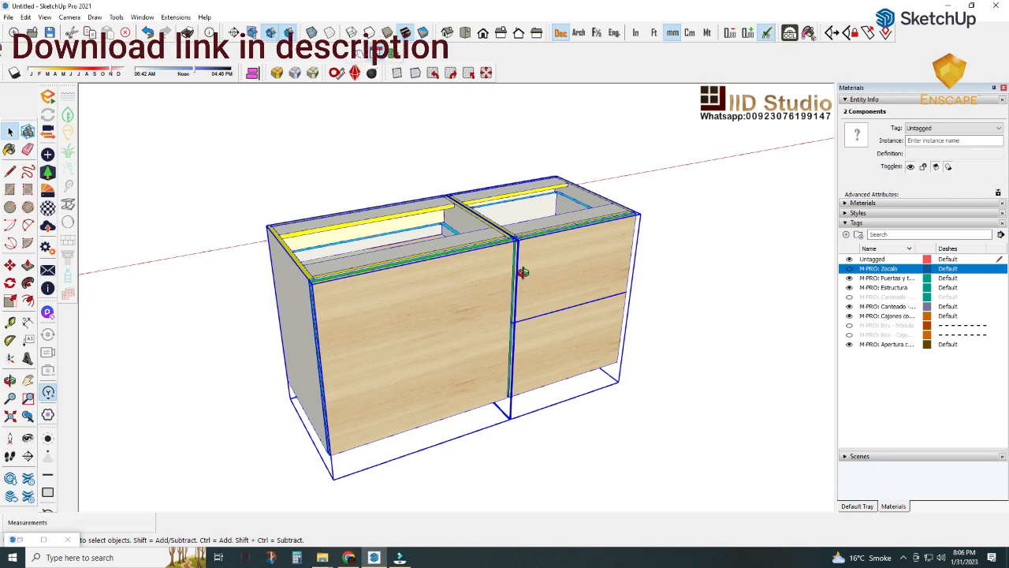
middle_click_drag(523, 272, 416, 342)
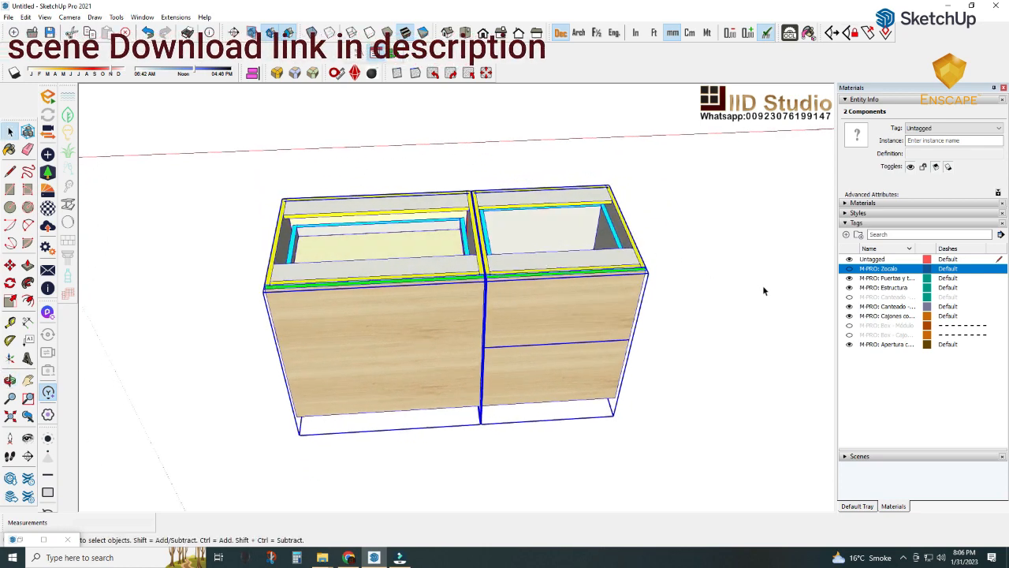
- Hide the door and drawer fronts of both cabinets by turning off the M-PRO: Puertas tag
left_click(849, 279)
left_click(850, 279)
left_click(850, 279)
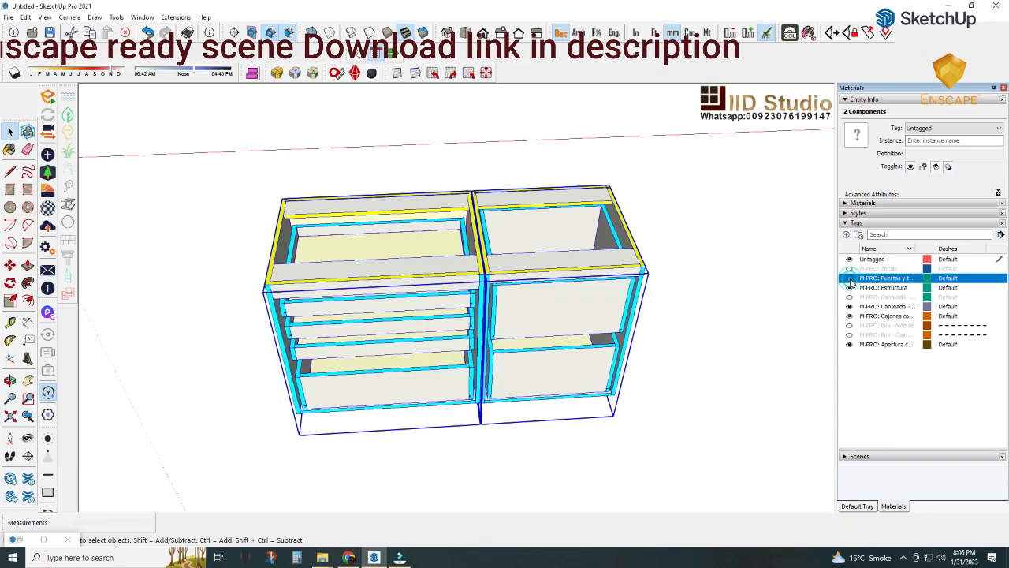
middle_click_drag(544, 299, 531, 137)
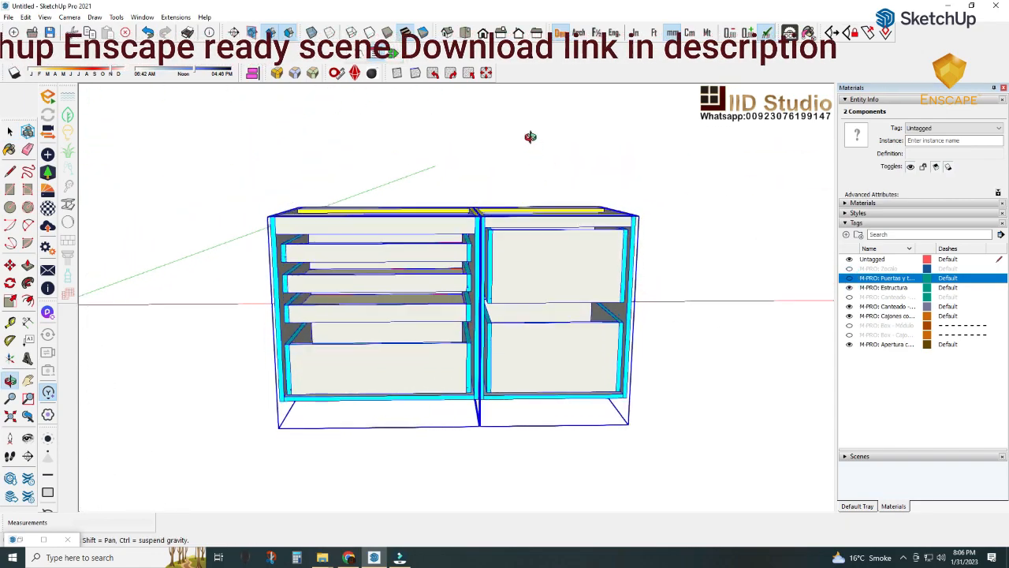
- Deselect the cabinets and examine the exposed inner drawers and the cyan edge banding on the panels from several angles
middle_click_drag(607, 305, 533, 301)
left_click(711, 312)
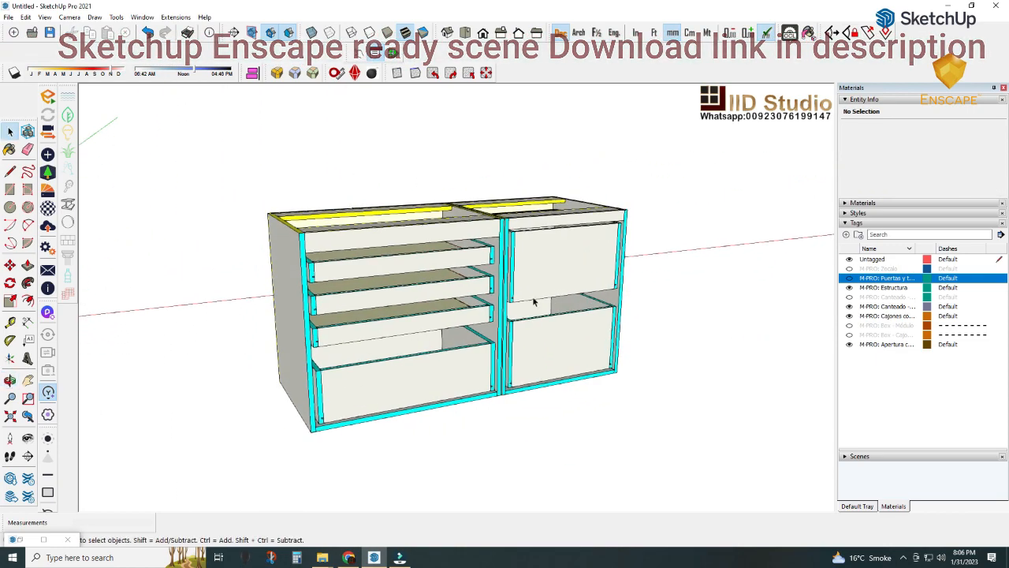
scroll(534, 302, "up", 10)
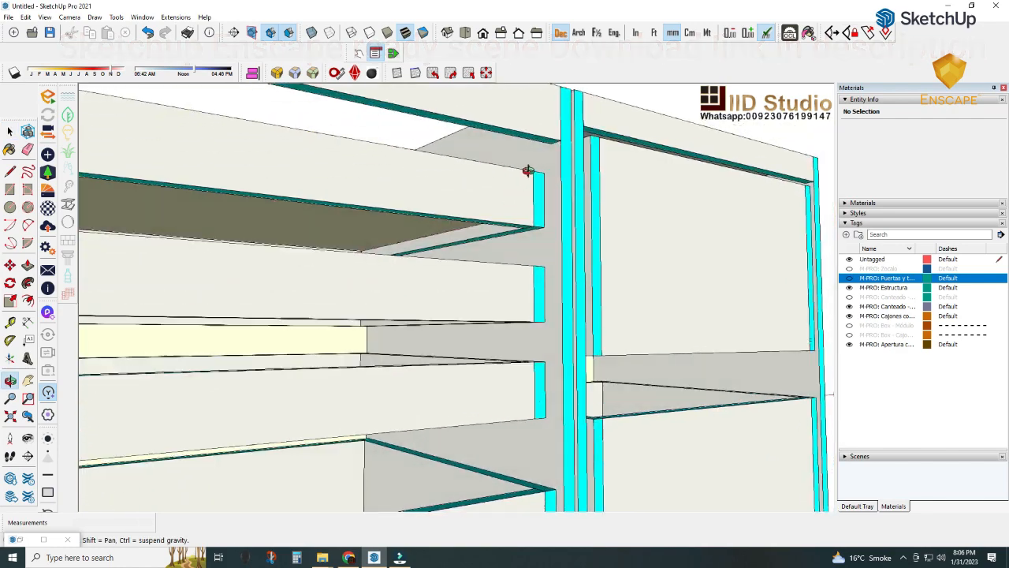
scroll(527, 171, "down", 10)
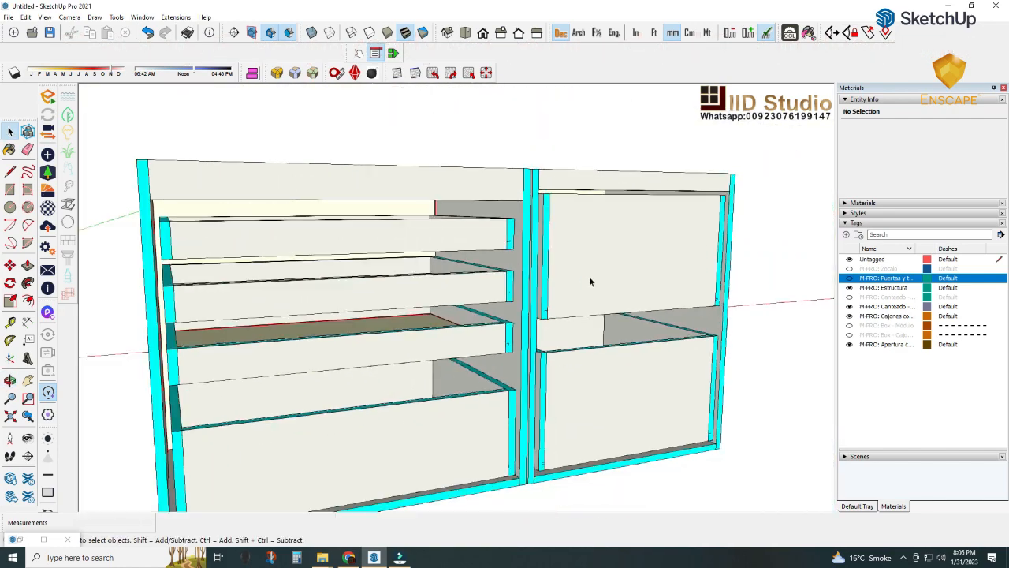
scroll(589, 281, "down", 3)
middle_click_drag(613, 304, 565, 324)
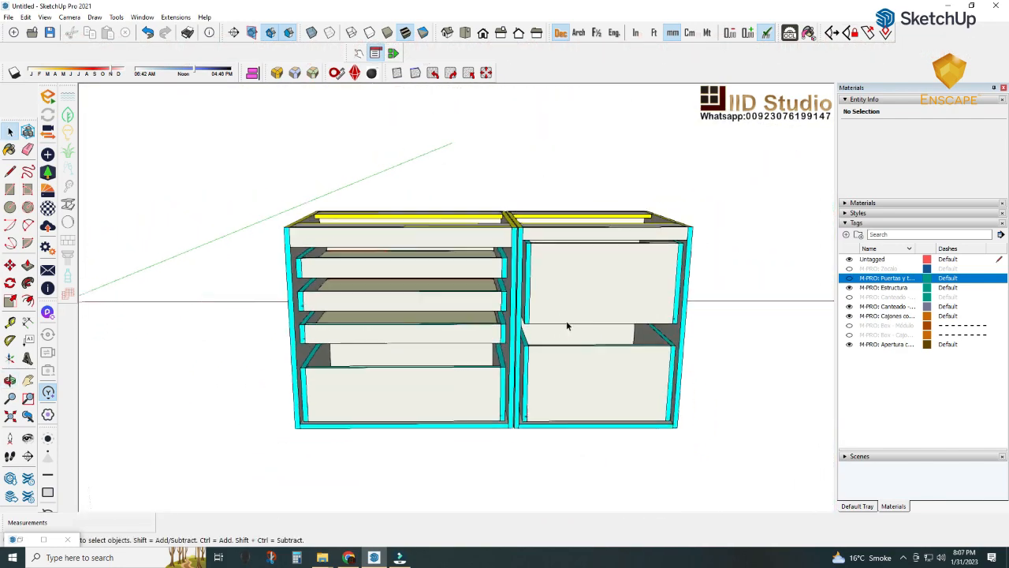
- Briefly show the fronts through the M-PRO: Puertas tag, hide them again and select both cabinets
left_click(850, 278)
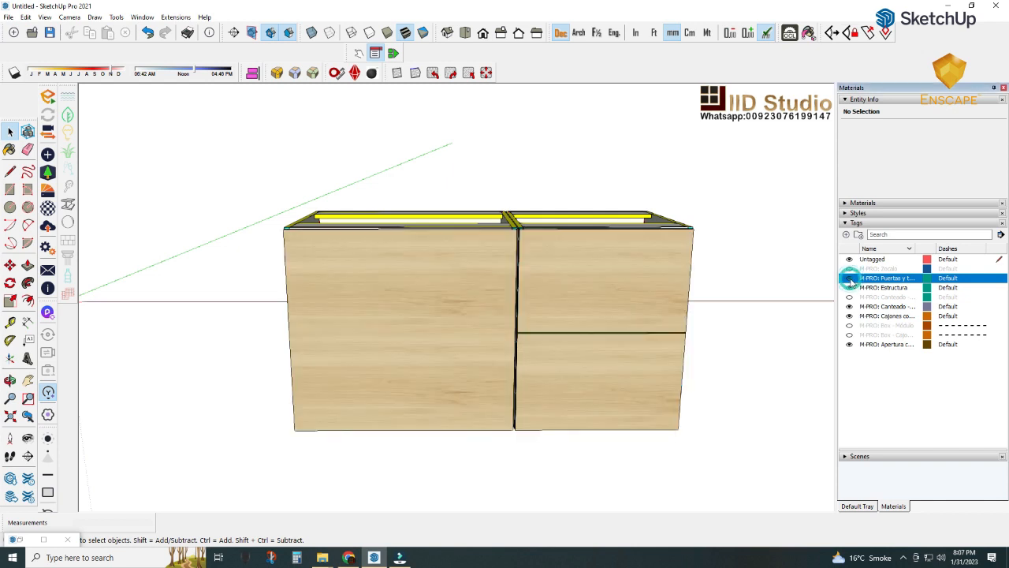
left_click(850, 279)
left_click_drag(747, 161, 697, 324)
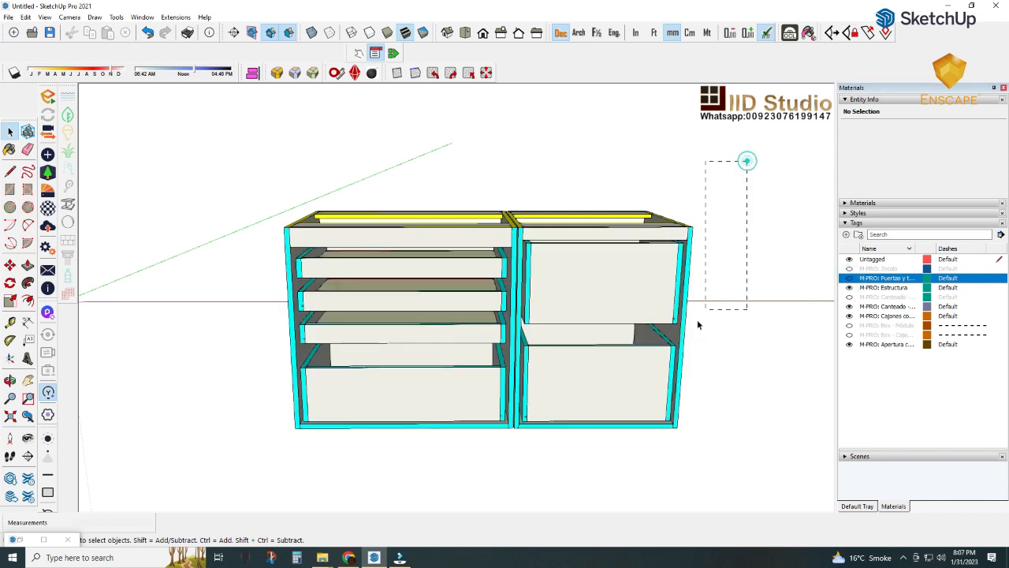
left_click_drag(247, 447, 247, 449)
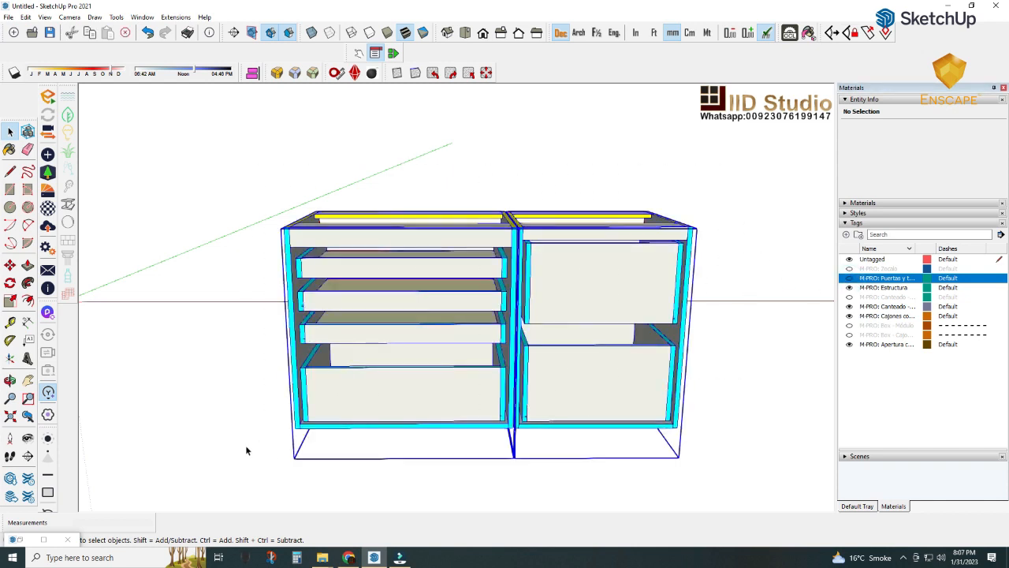
- Open OpenCutList's parts list and generate it for the two selected cabinets
left_click(790, 34)
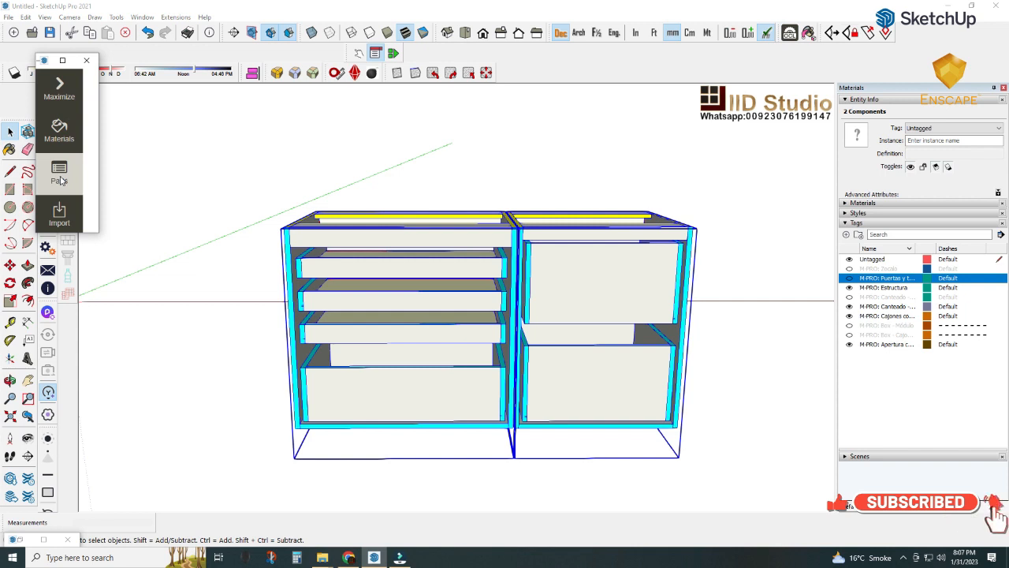
left_click(60, 180)
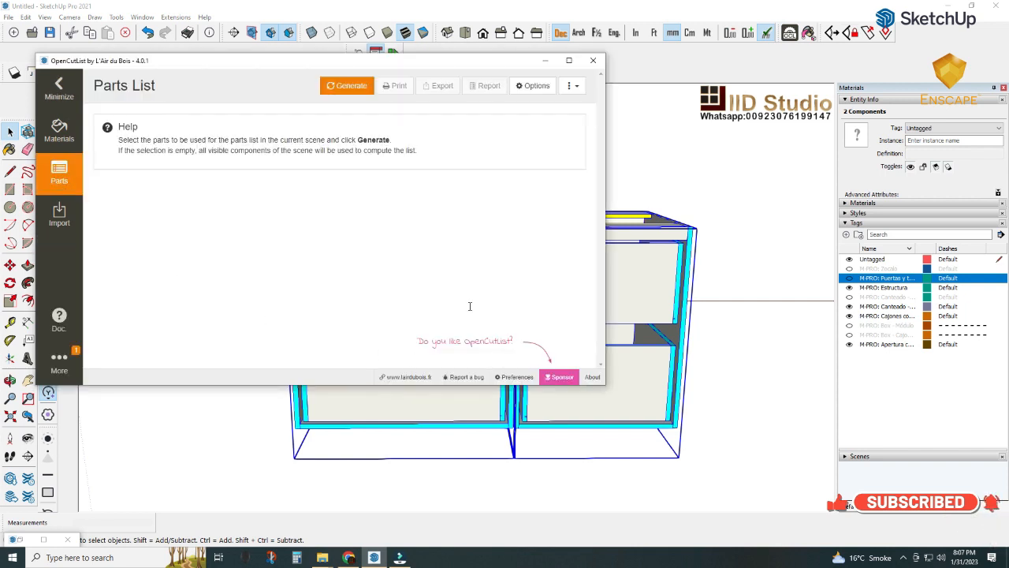
left_click(344, 87)
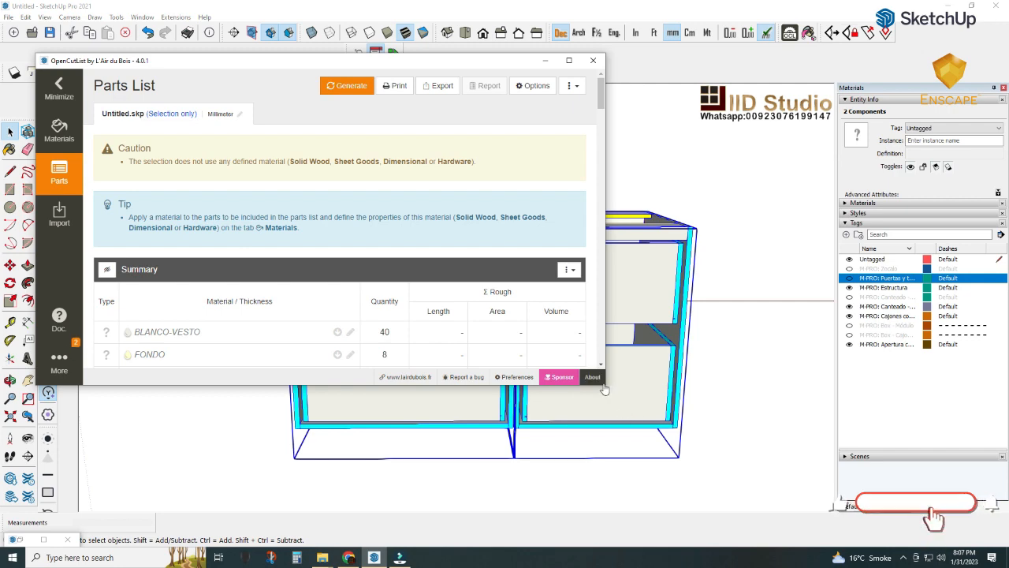
- Enlarge the parts list window and review the material summary and the listed panel dimensions
left_click_drag(604, 389, 698, 527)
scroll(442, 305, "down", 3)
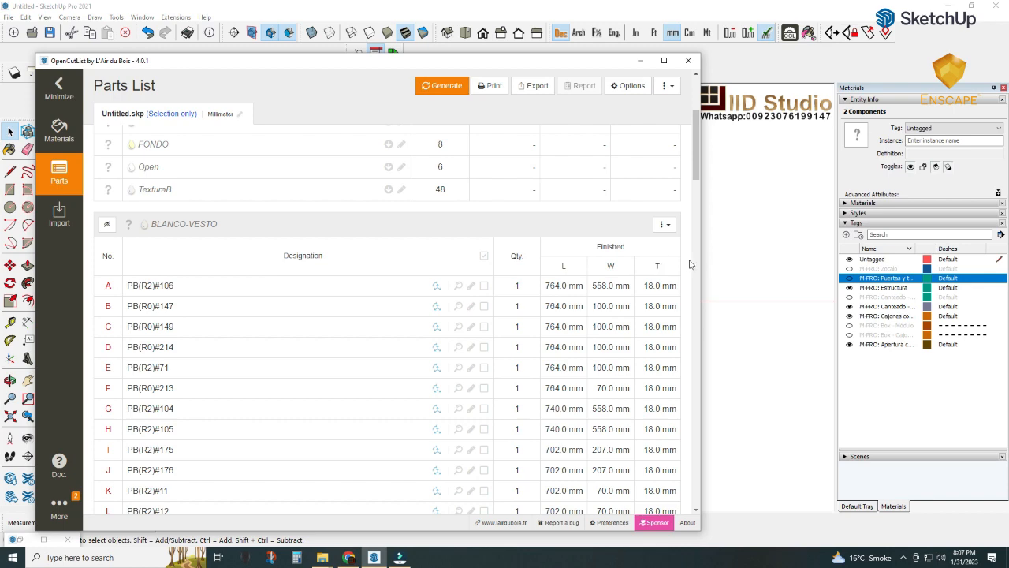
scroll(667, 264, "down", 10)
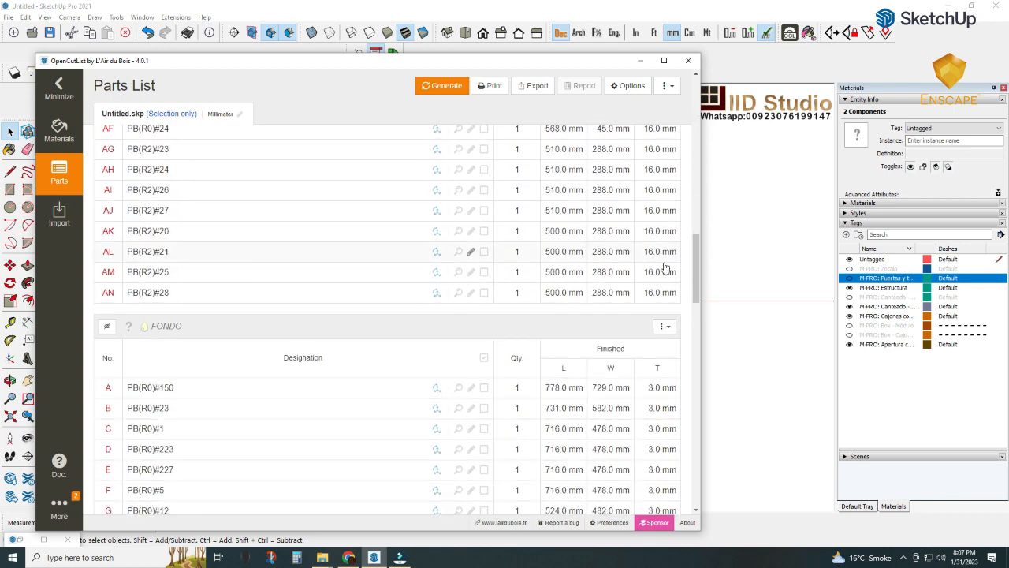
scroll(664, 268, "down", 4)
scroll(665, 268, "up", 15)
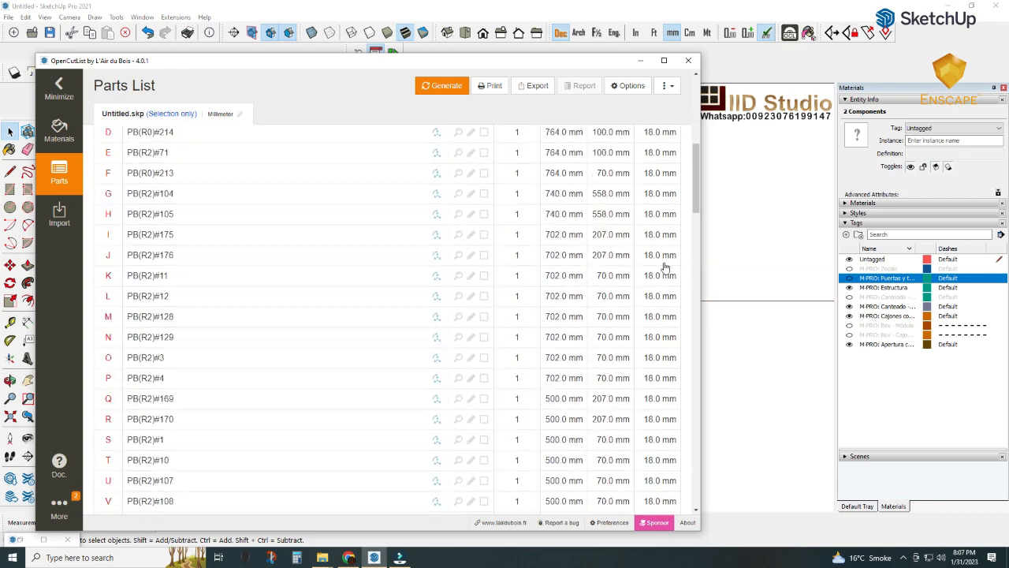
scroll(665, 268, "up", 5)
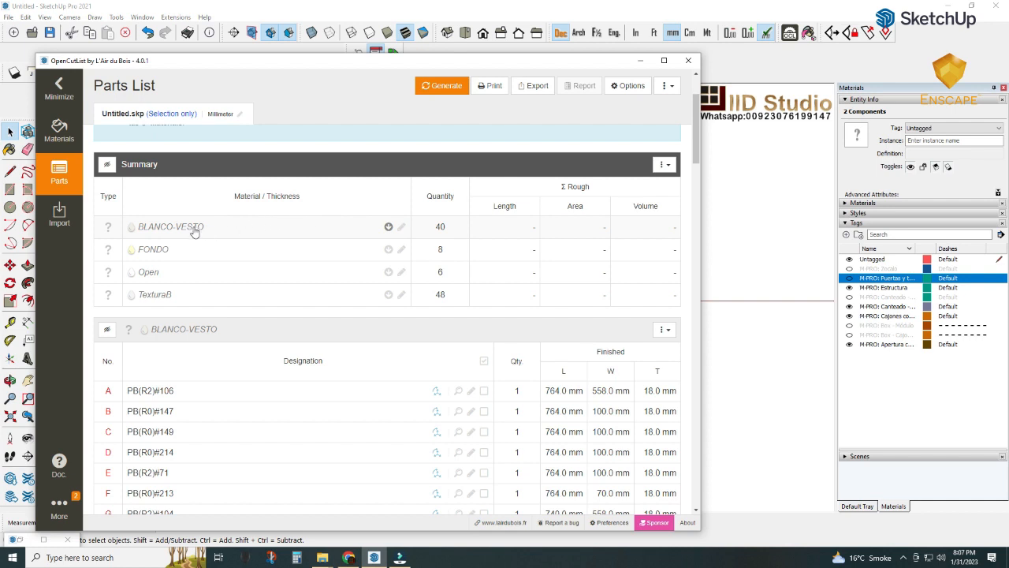
- Define the BLANCO-VESTO material as Sheet Goods with No Grain as its grain direction and apply the properties
left_click(401, 228)
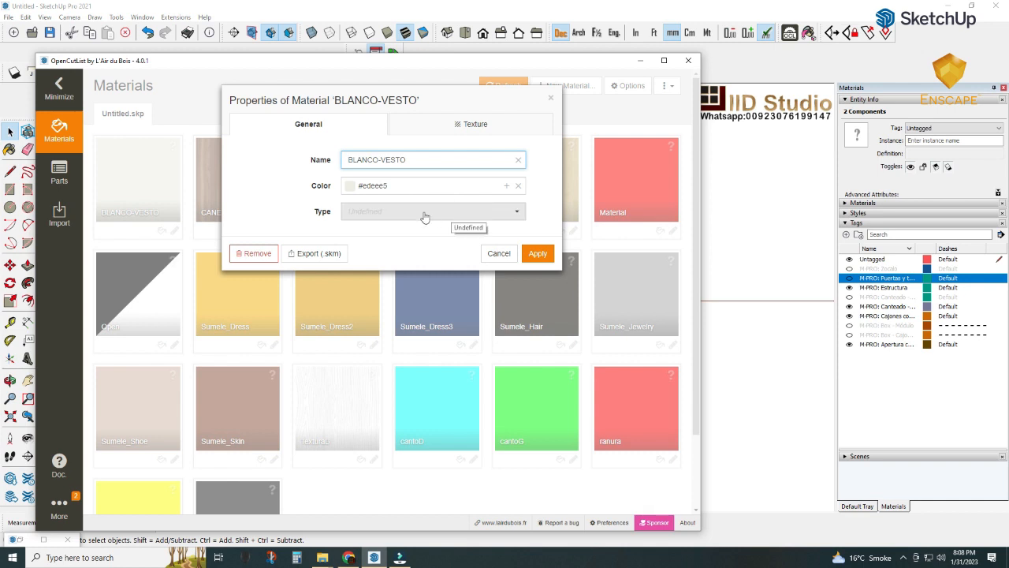
left_click(419, 220)
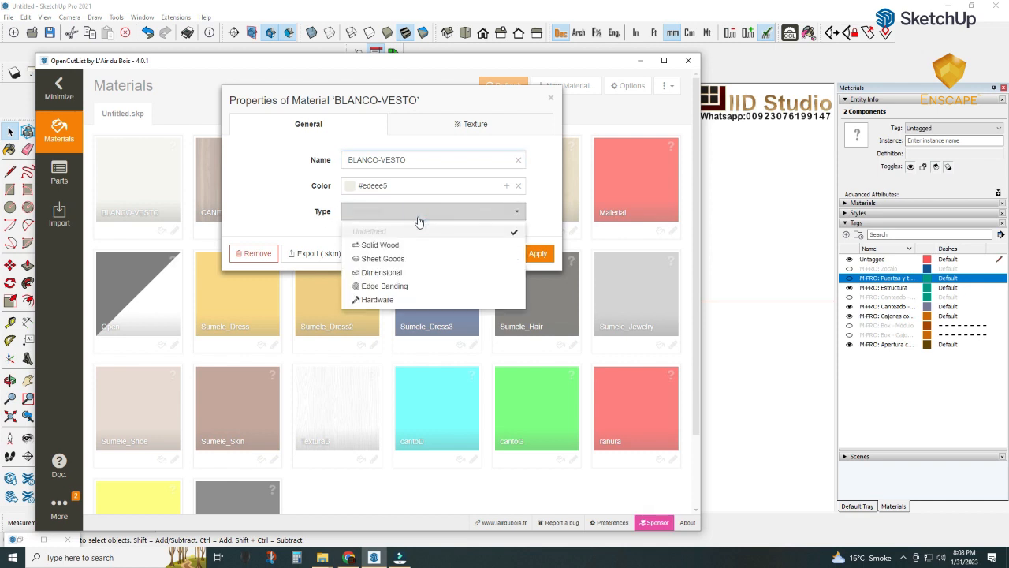
left_click(383, 258)
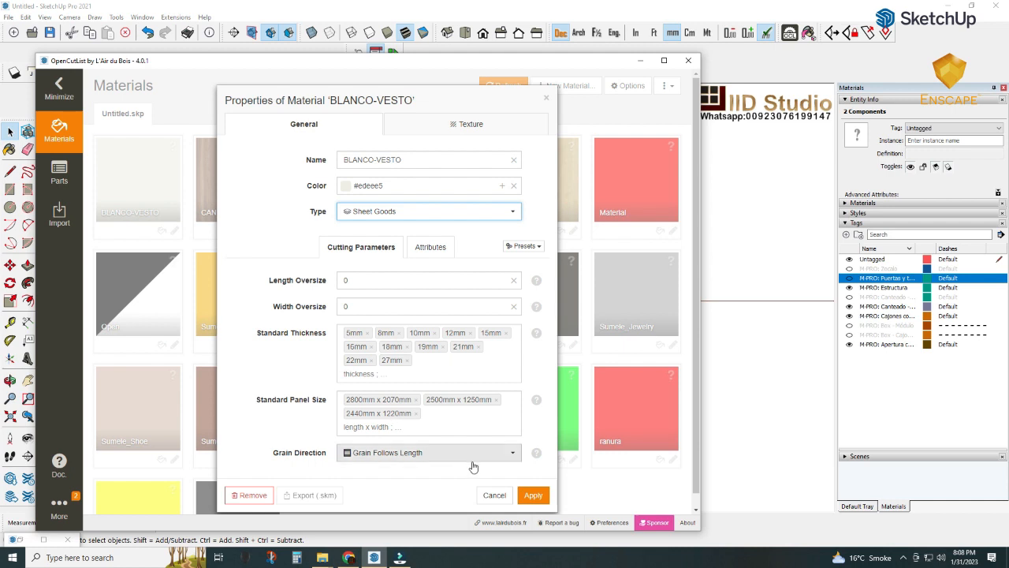
left_click(511, 455)
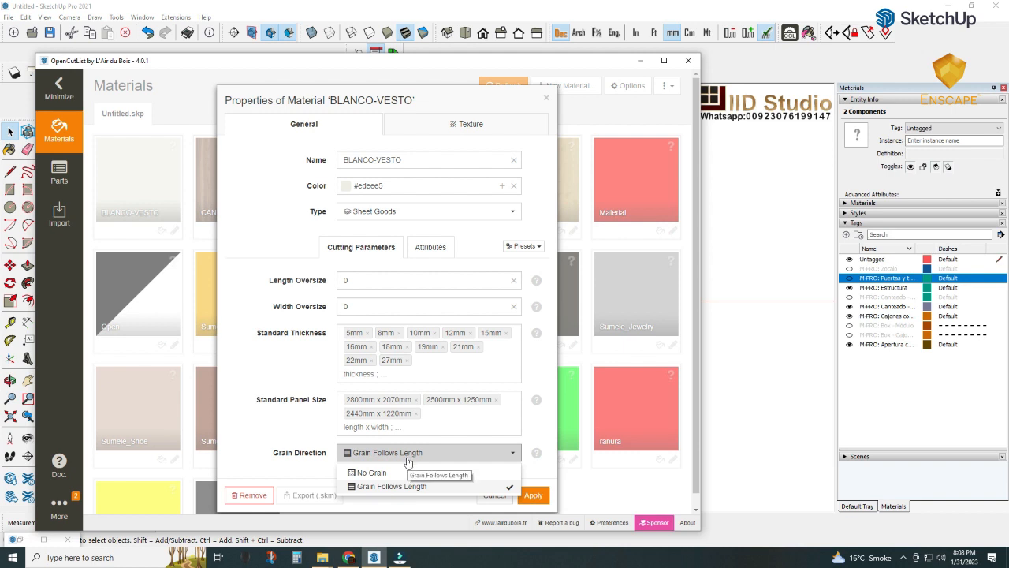
left_click(350, 475)
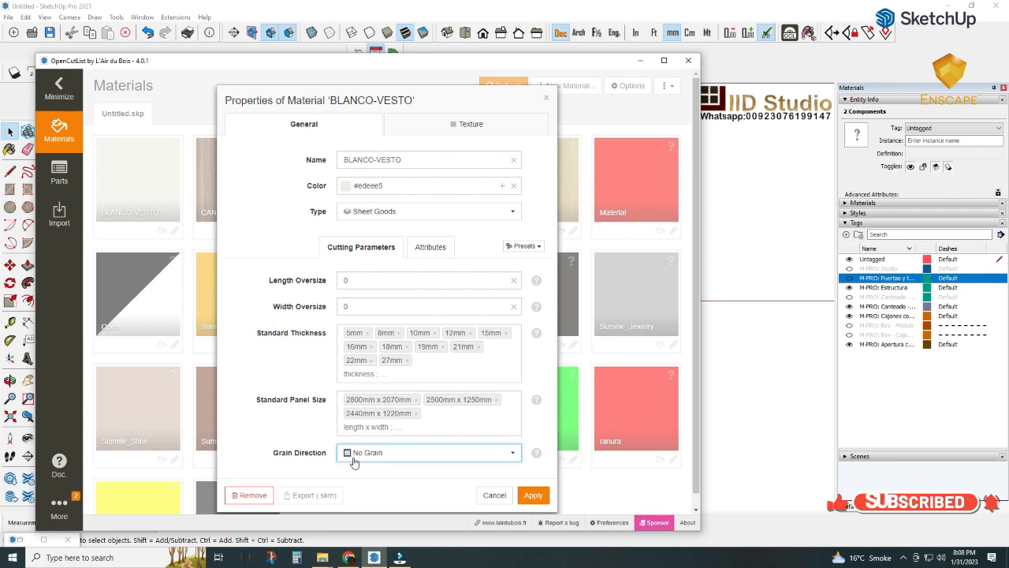
left_click(532, 495)
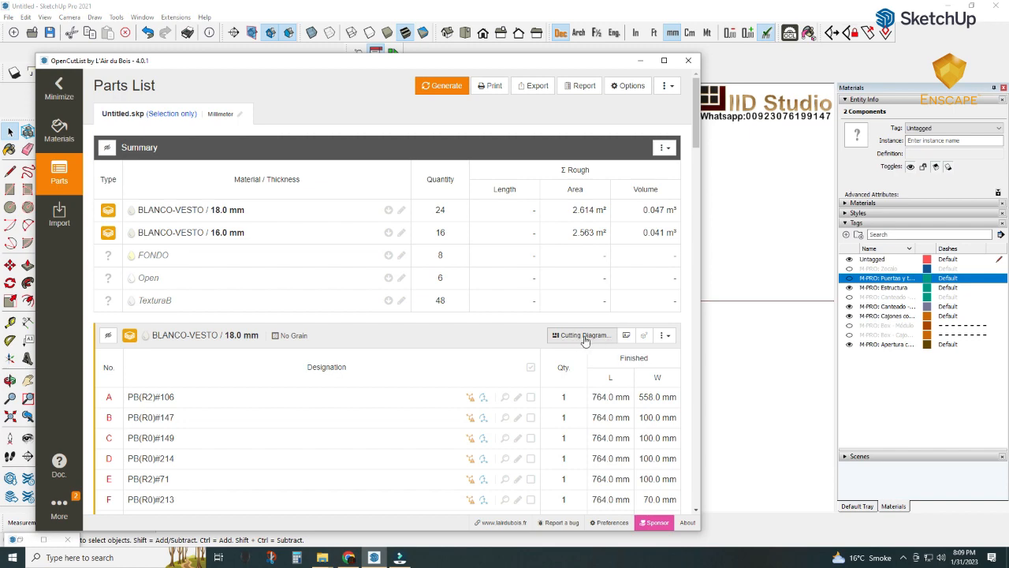
- Generate the cutting diagram for the 18 mm BLANCO-VESTO parts using the 2440mm x 1220mm standard panel
left_click_drag(383, 70, 368, 49)
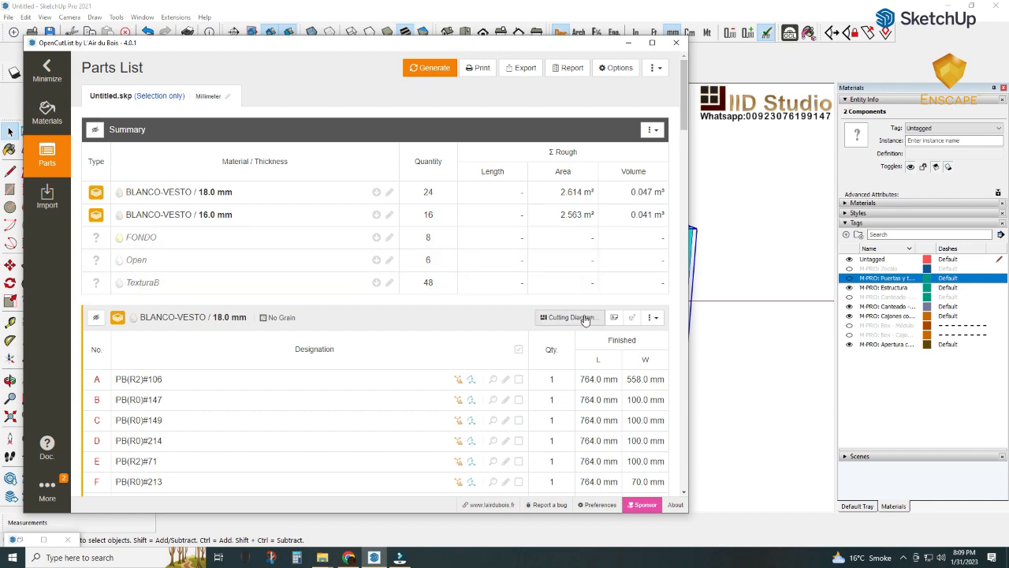
scroll(439, 369, "down", 1)
scroll(439, 370, "down", 6)
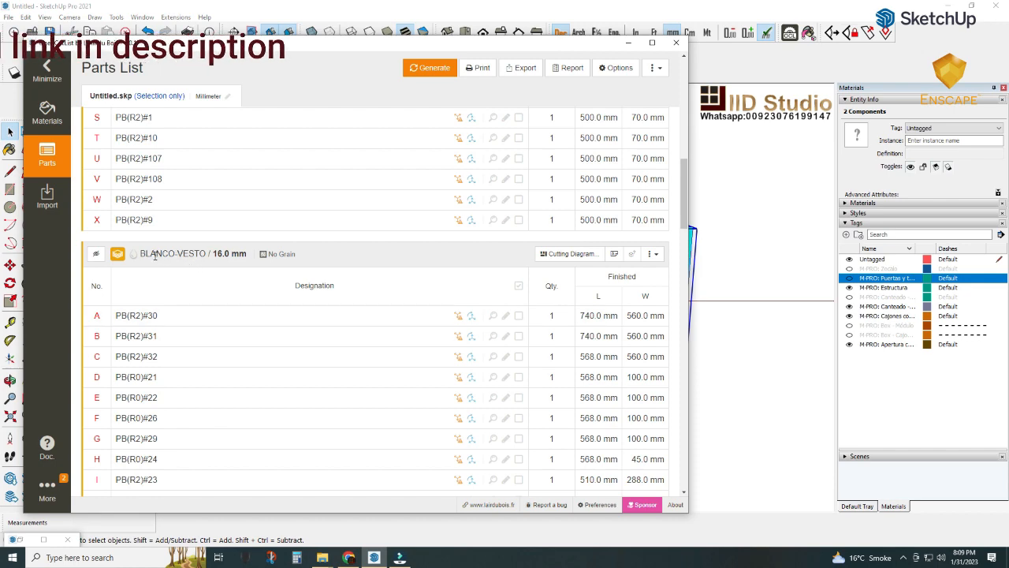
scroll(407, 302, "up", 7)
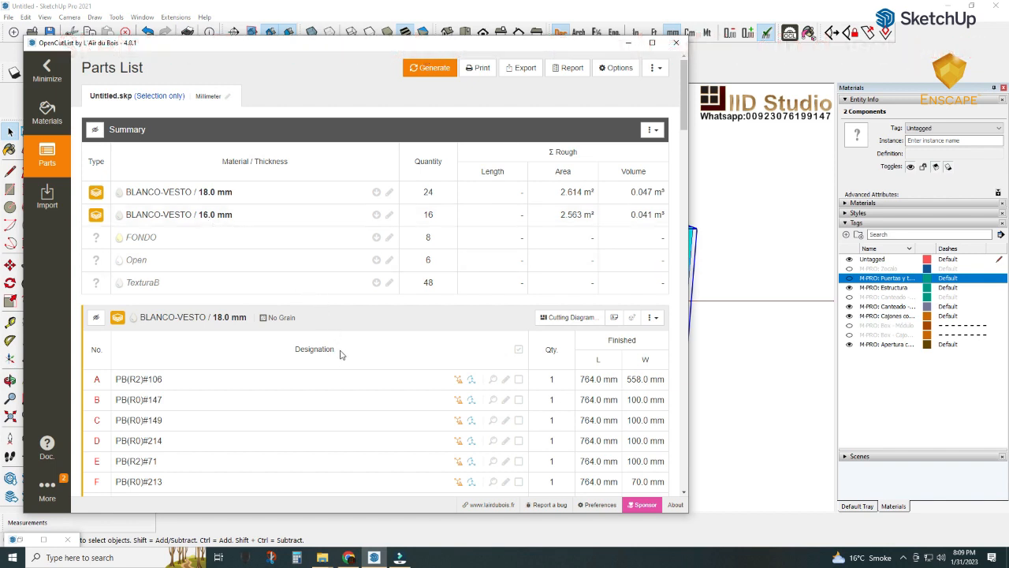
scroll(341, 354, "down", 8)
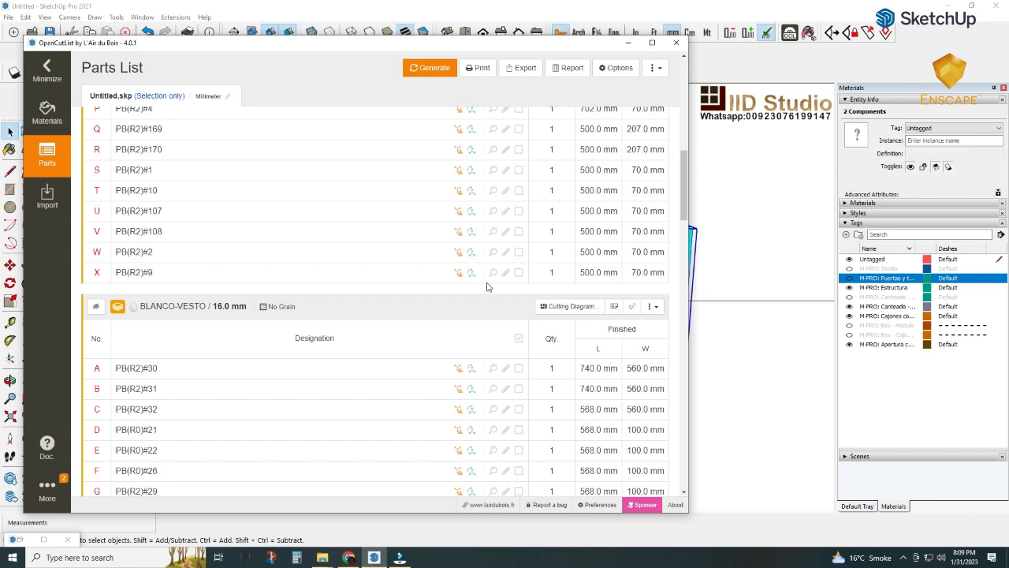
scroll(487, 287, "up", 10)
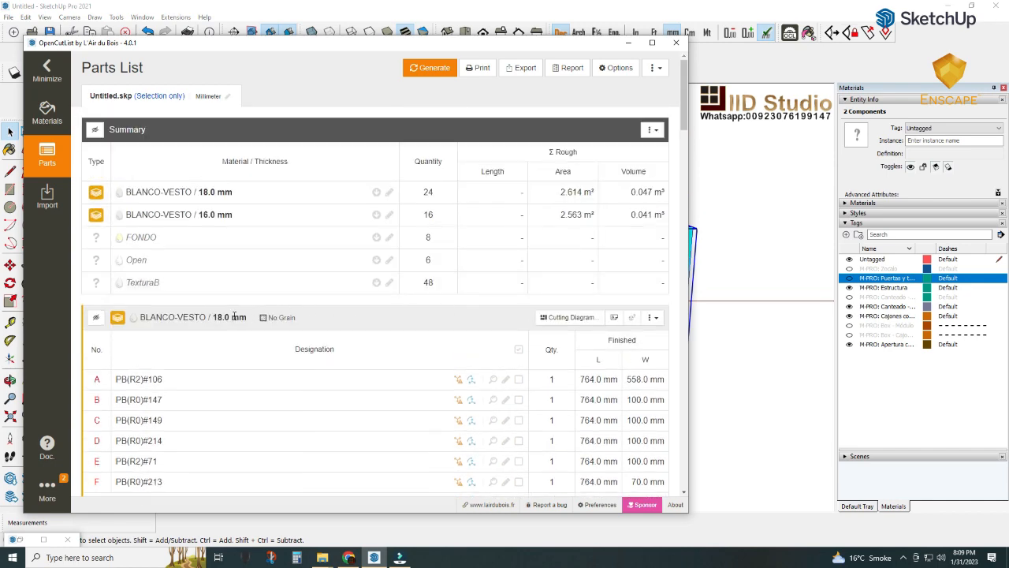
left_click(569, 318)
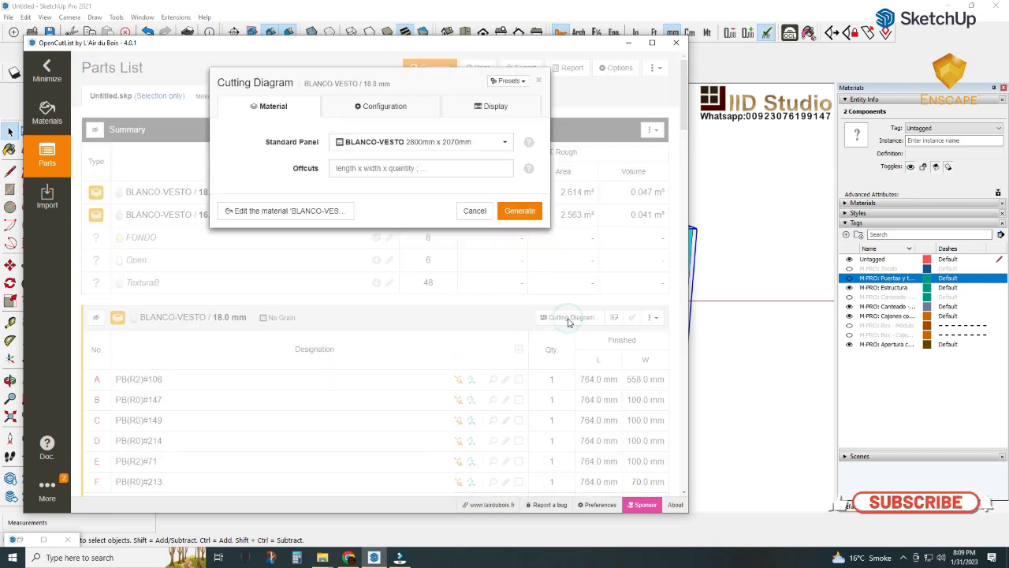
left_click(505, 143)
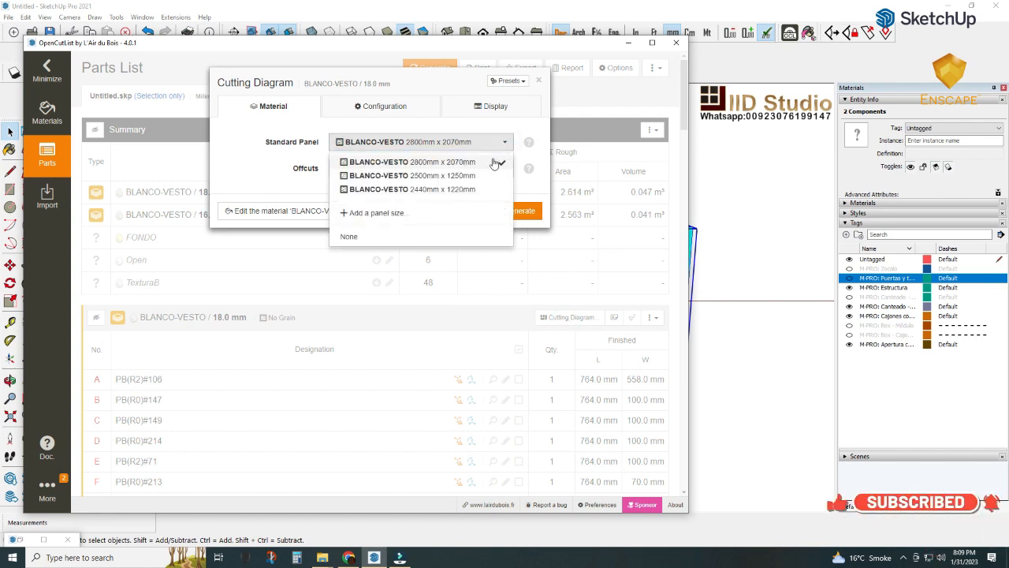
left_click(435, 190)
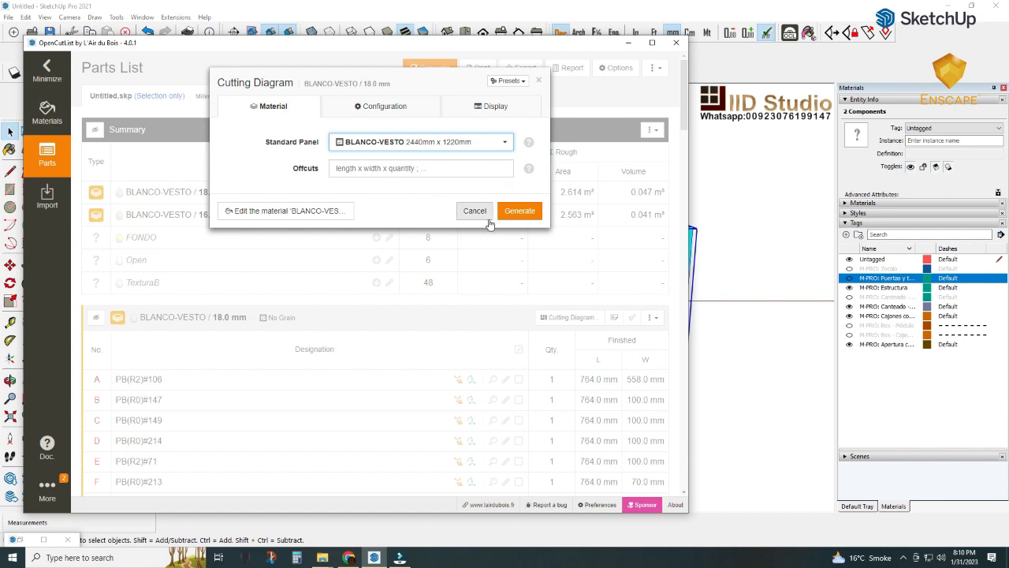
left_click(516, 214)
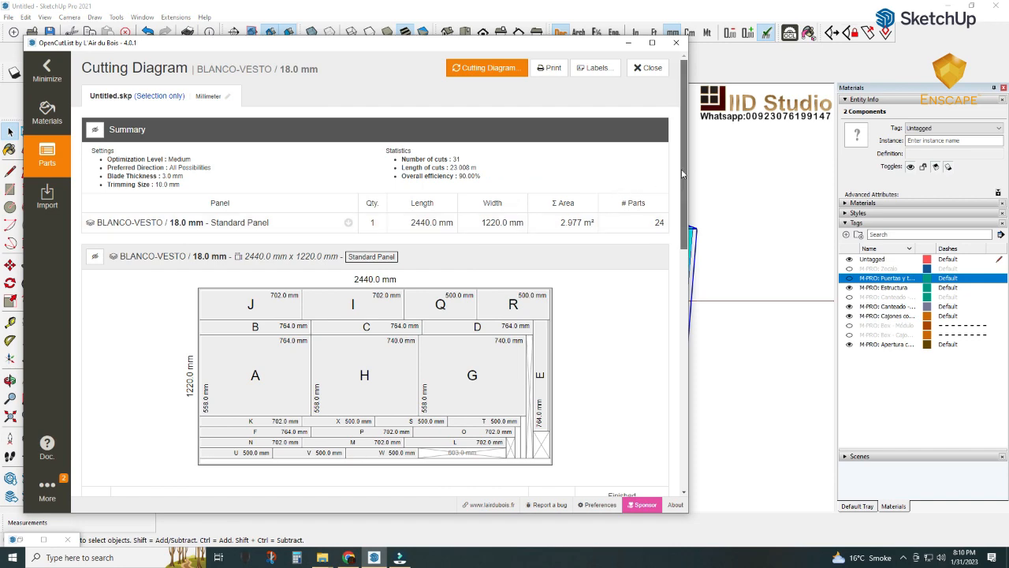
- Review the 18 mm cutting layout and the finished dimensions of the parts listed with it
scroll(683, 214, "down", 3)
scroll(682, 215, "down", 1)
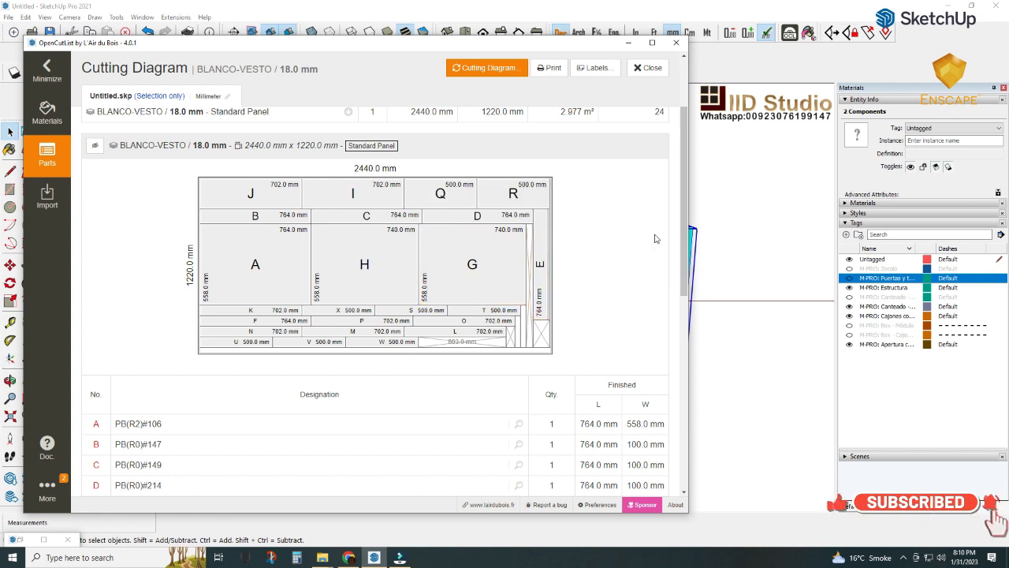
left_click_drag(684, 241, 686, 262)
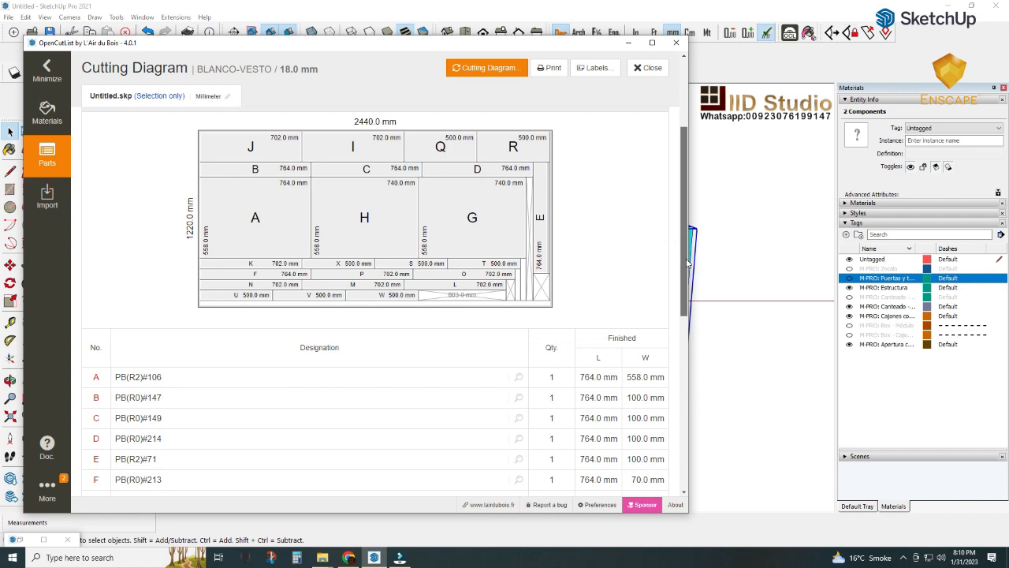
left_click_drag(687, 263, 683, 326)
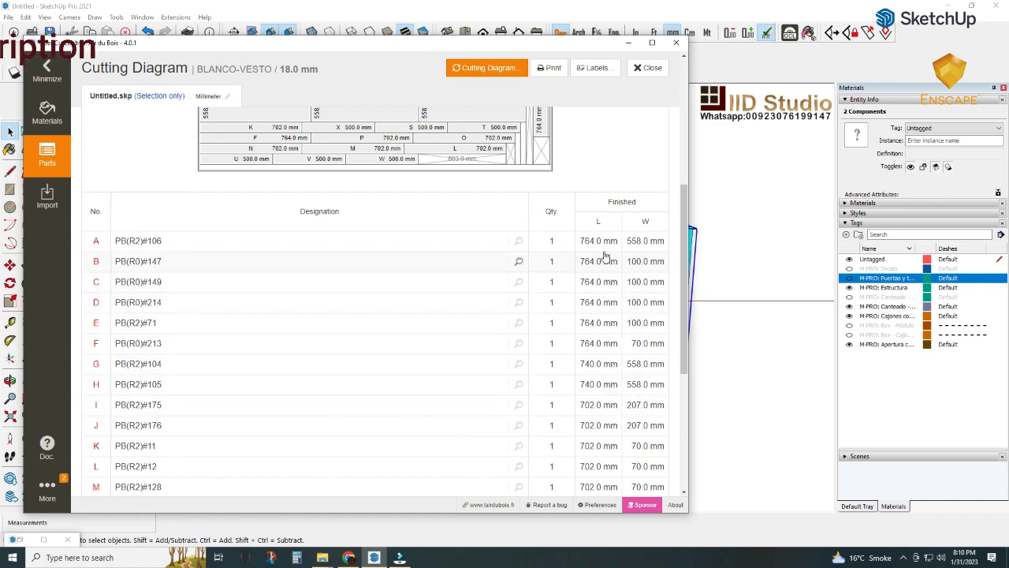
scroll(527, 185, "up", 3)
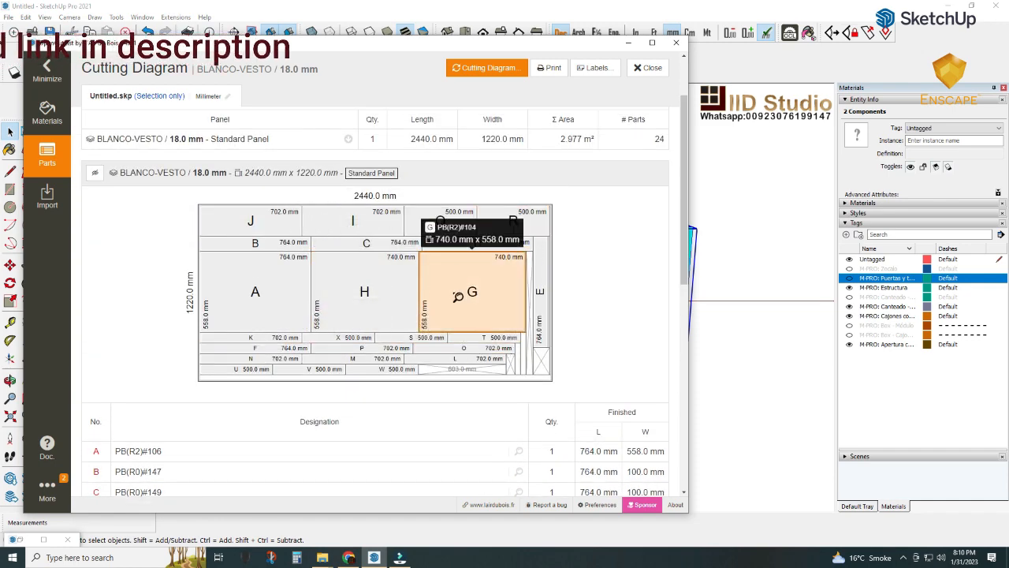
- Highlight part X from the cutting diagram in the model and inspect its location in the cabinet drawer from several angles
left_click(328, 338)
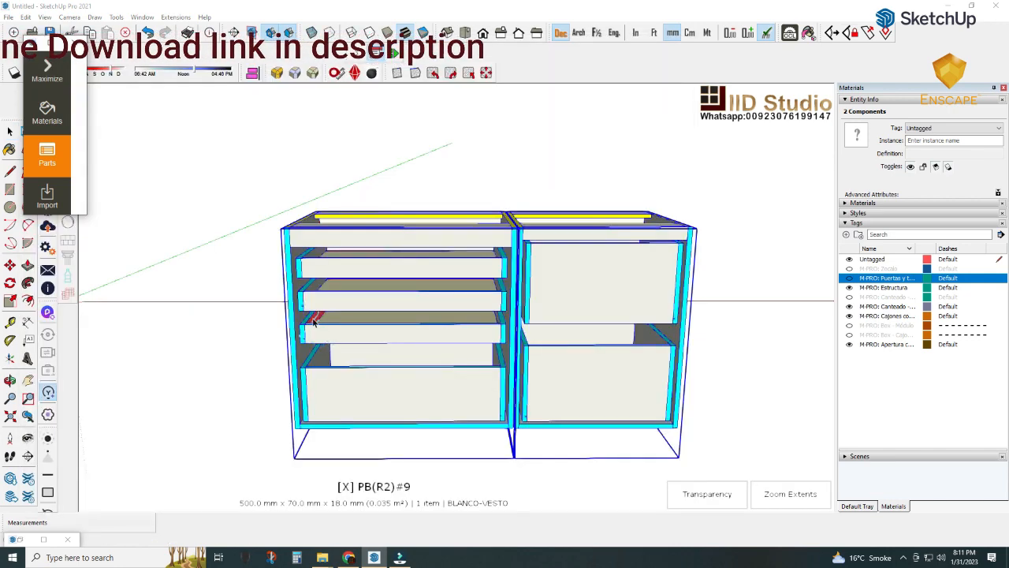
scroll(319, 339, "up", 3)
middle_click_drag(324, 320, 234, 299)
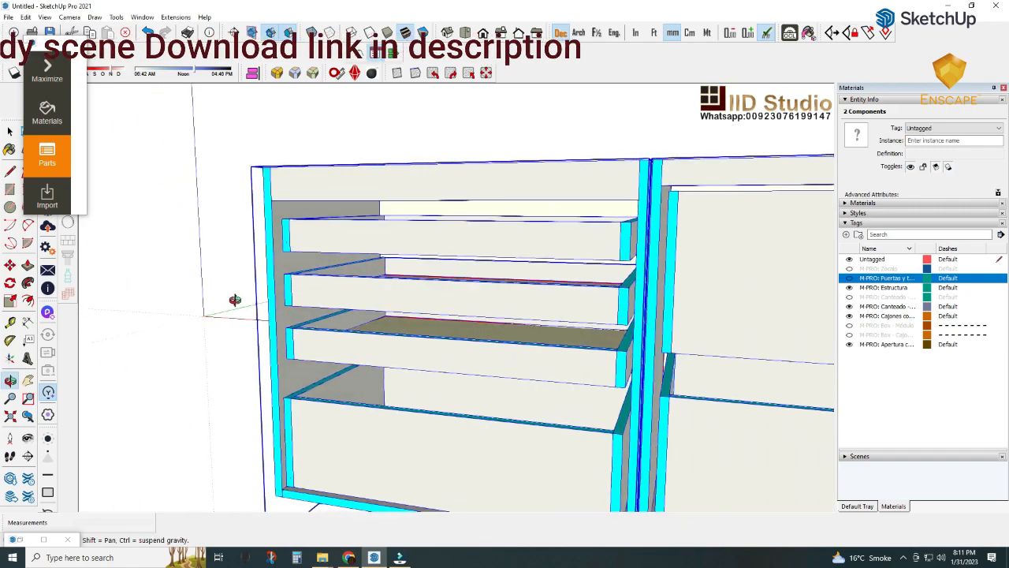
scroll(327, 332, "up", 1)
scroll(328, 333, "up", 6)
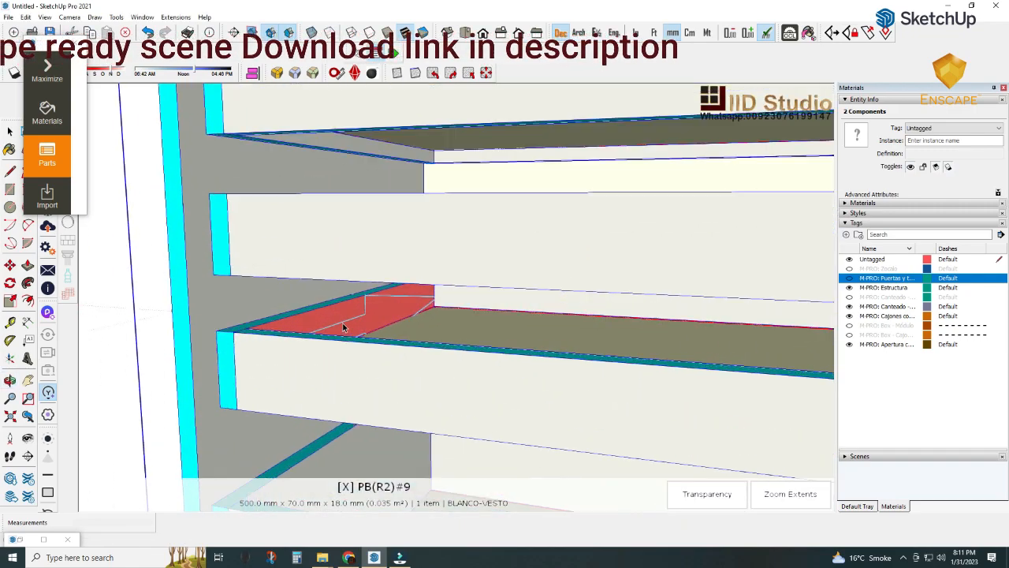
scroll(357, 310, "down", 5)
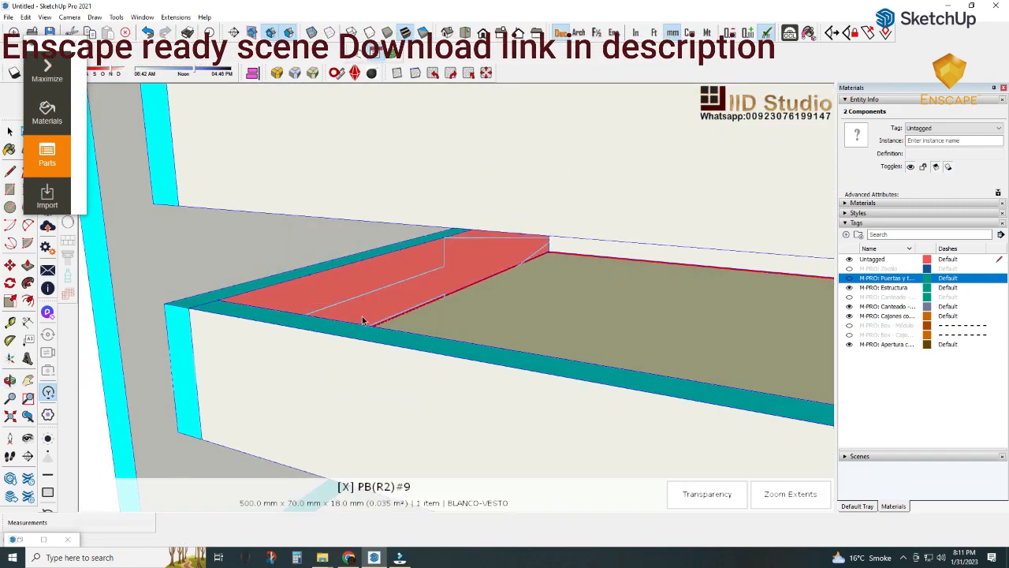
scroll(373, 315, "down", 5)
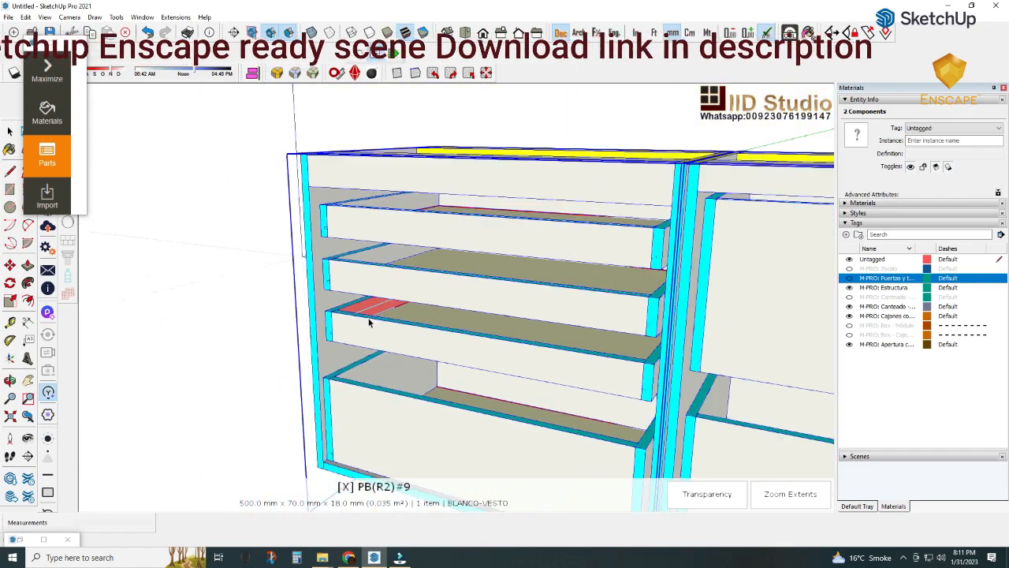
middle_click_drag(349, 315, 484, 335)
middle_click_drag(595, 324, 722, 320)
scroll(642, 328, "up", 1)
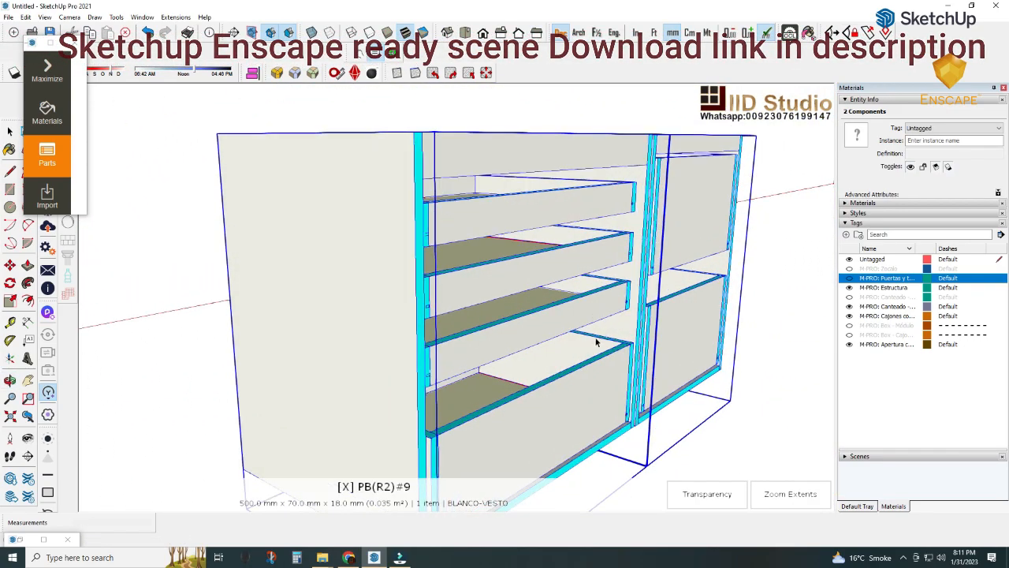
middle_click_drag(583, 348, 206, 272)
scroll(207, 272, "up", 2)
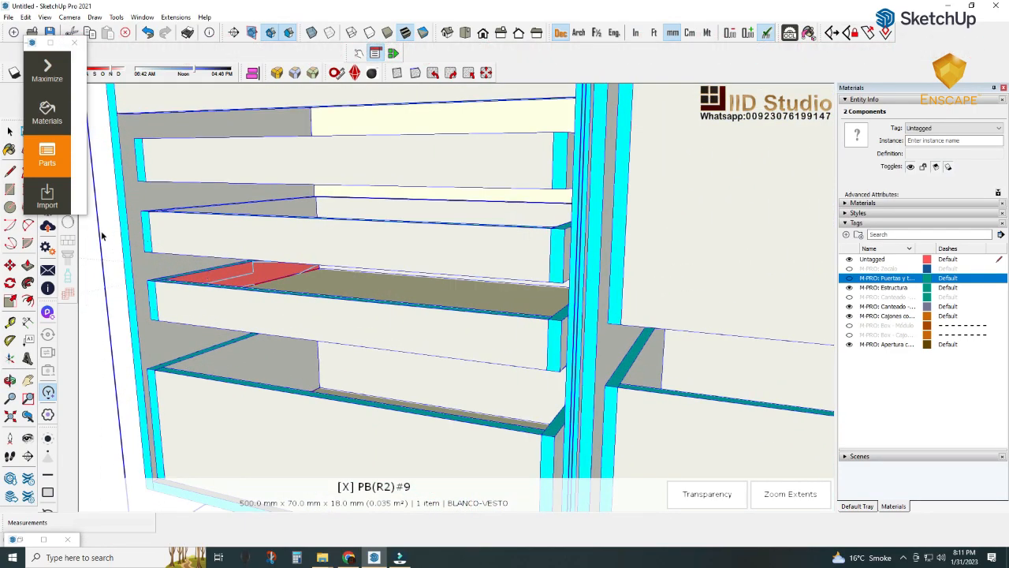
- Reopen and enlarge the cutting diagram, highlight part D in the cabinet model, and return to the diagram's summary
left_click(48, 155)
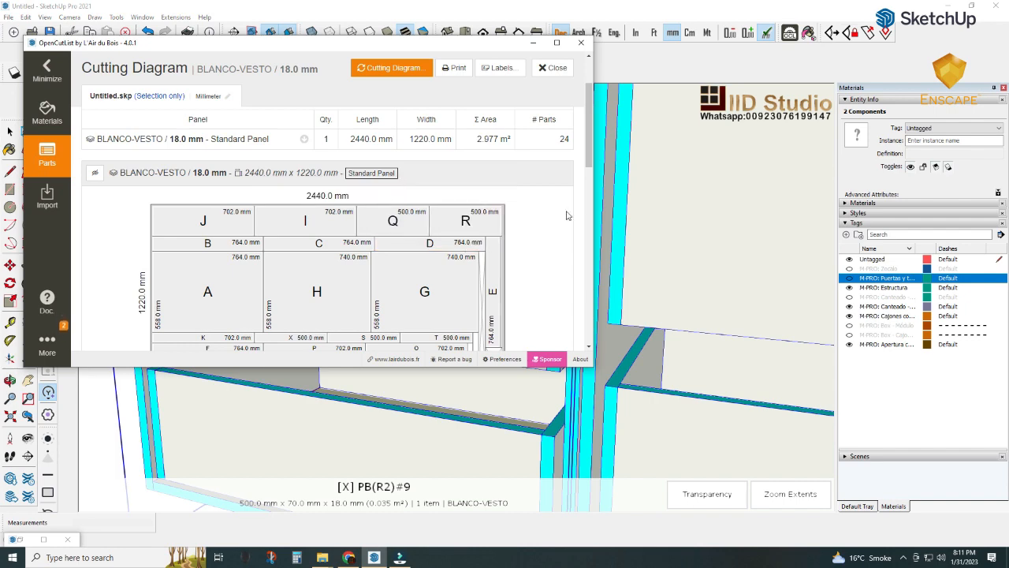
scroll(590, 148, "down", 2)
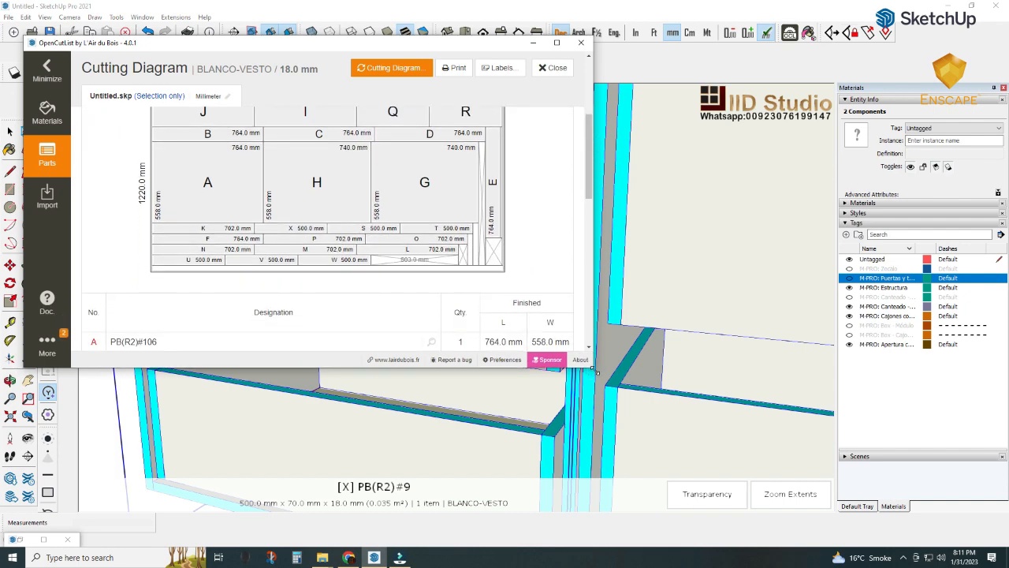
left_click_drag(596, 370, 708, 505)
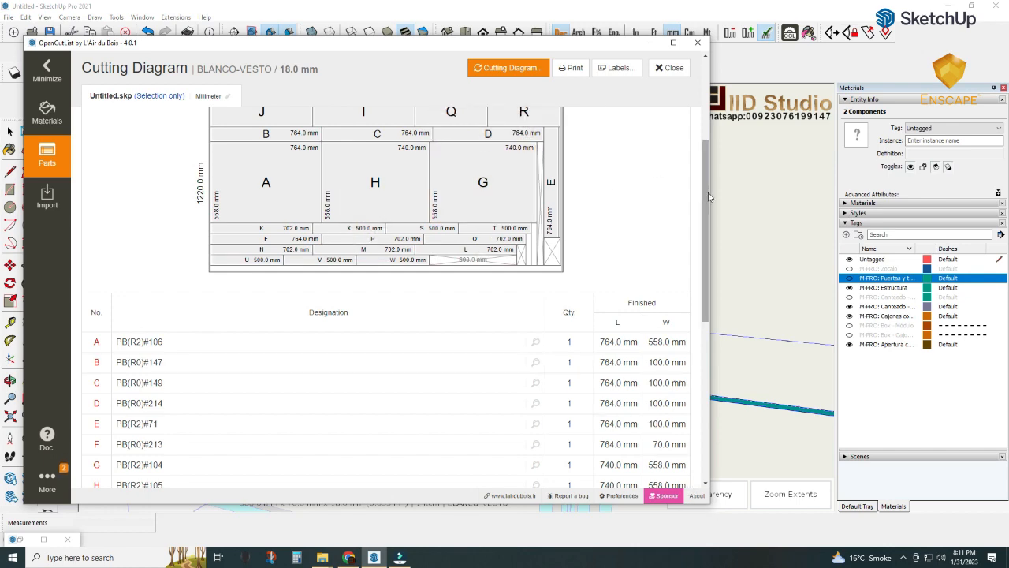
left_click_drag(706, 194, 719, 140)
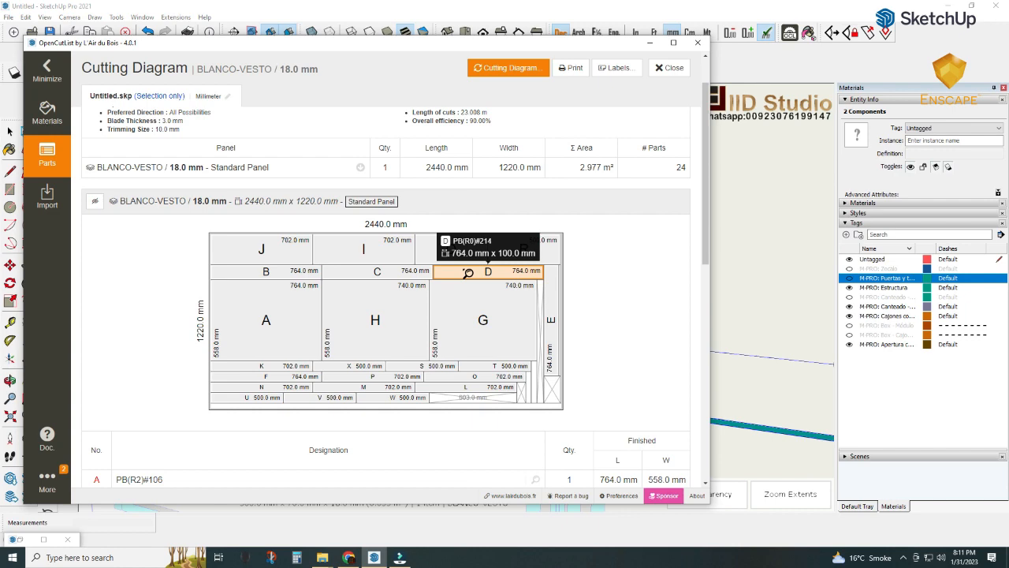
left_click(464, 272)
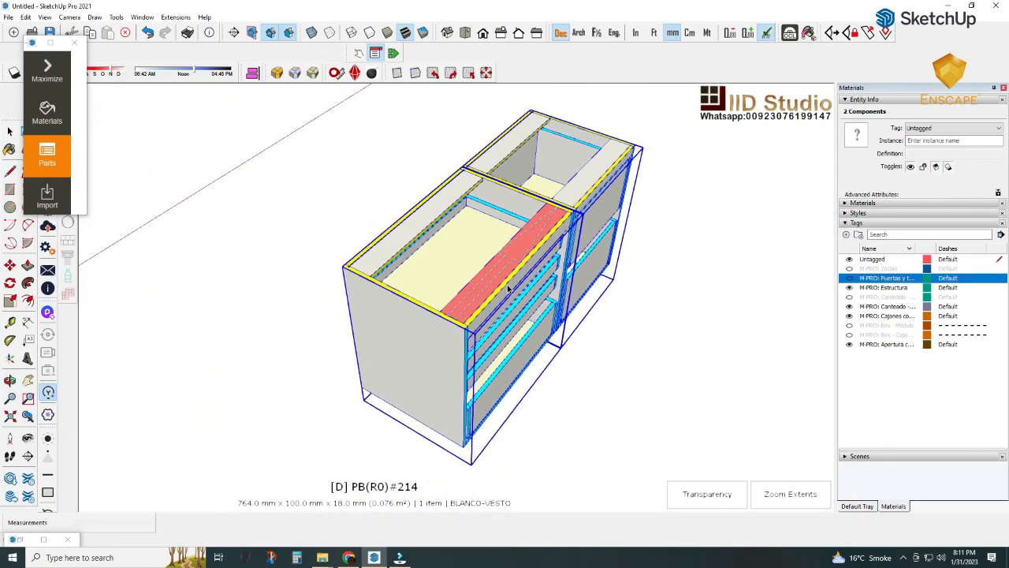
left_click(35, 162)
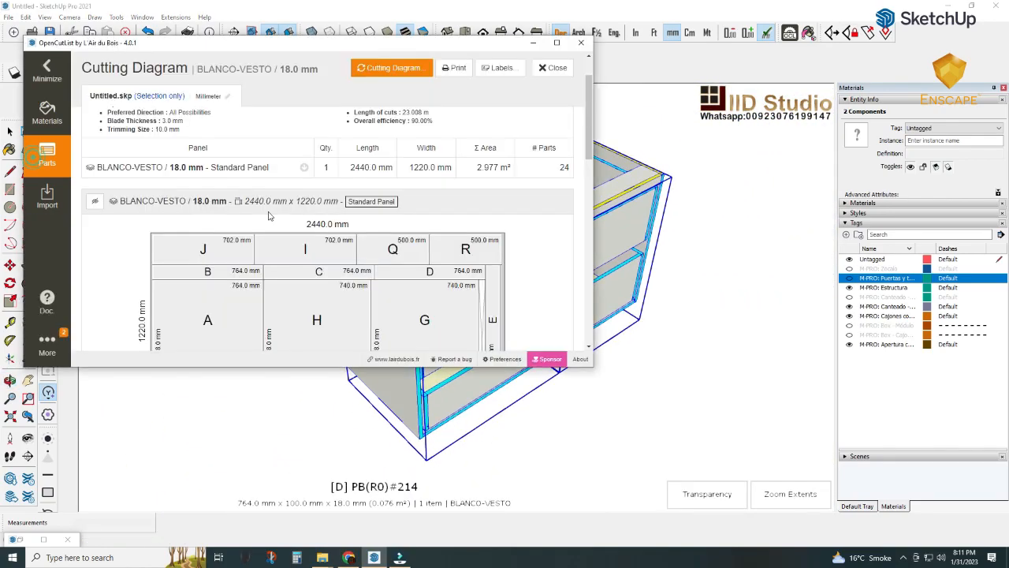
scroll(591, 145, "down", 1)
left_click_drag(591, 146, 593, 97)
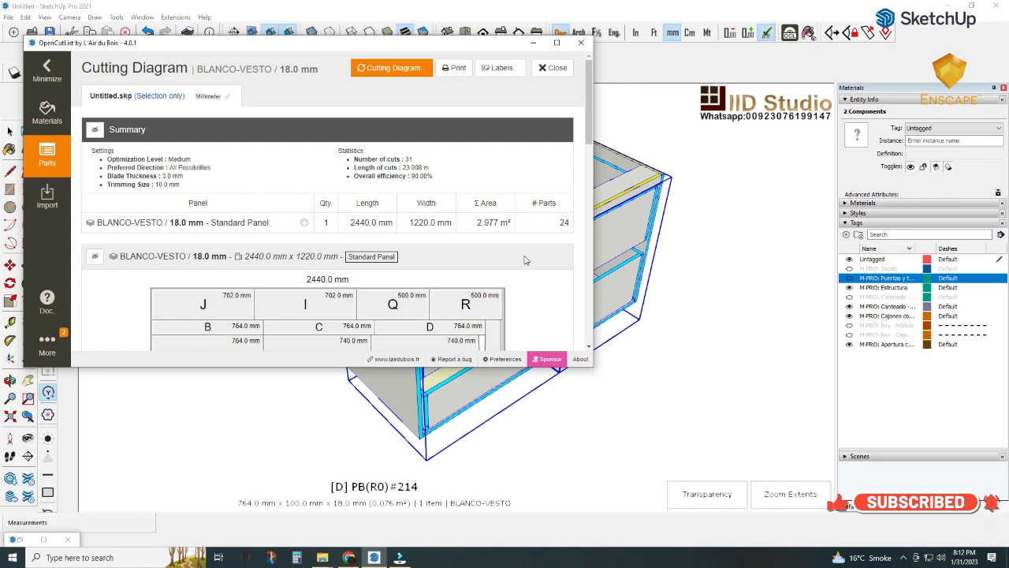
- Print the cutting diagram with Microsoft Print to PDF, save it in Pictures as "sheet cutting plan1", and close the diagram
left_click(457, 68)
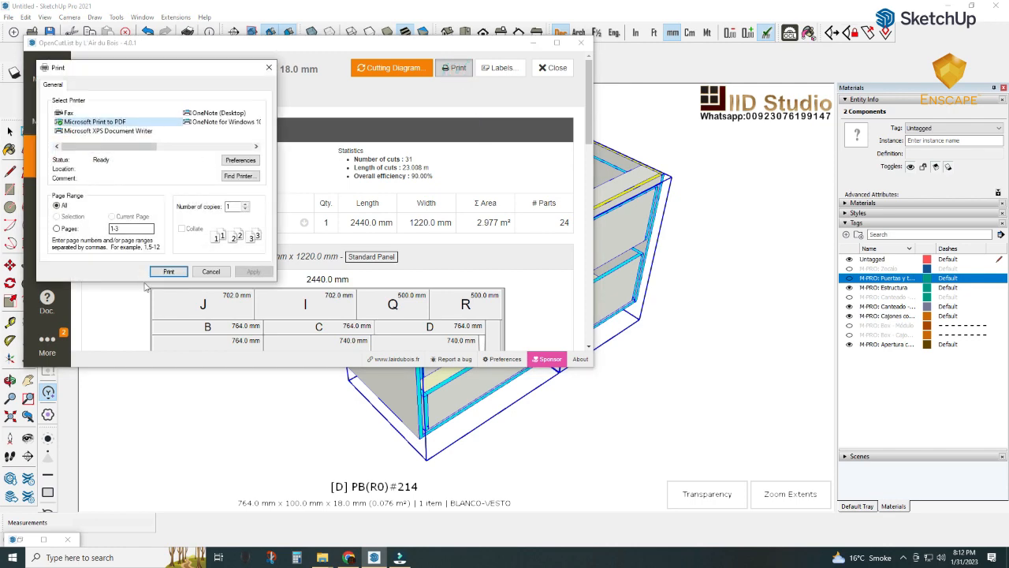
left_click(169, 272)
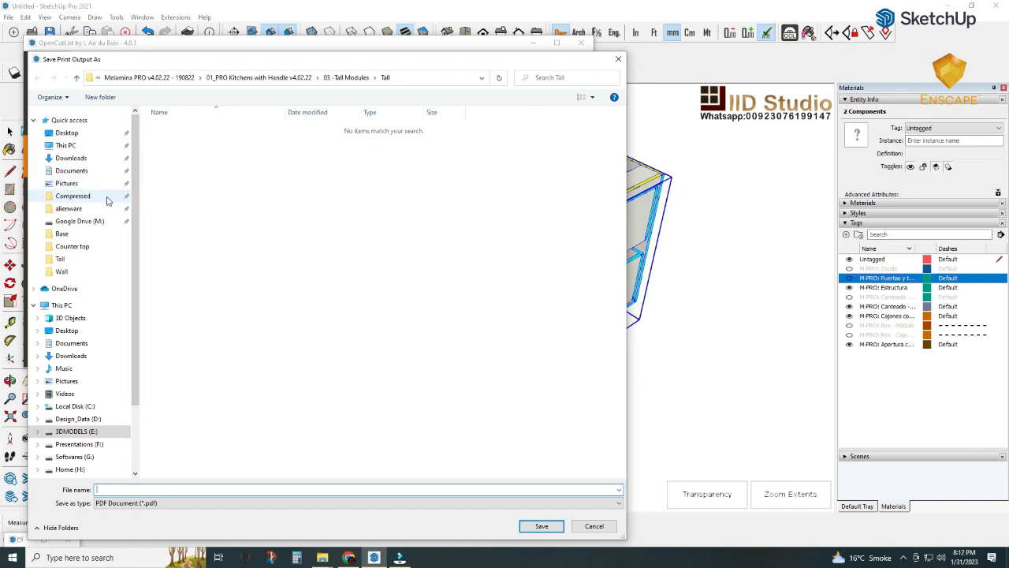
left_click(68, 183)
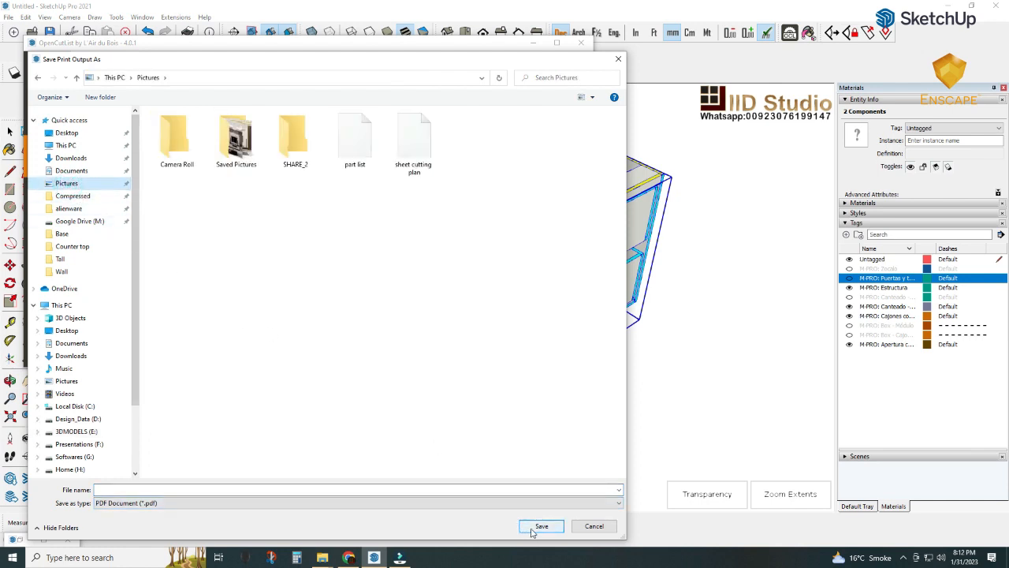
left_click(200, 489)
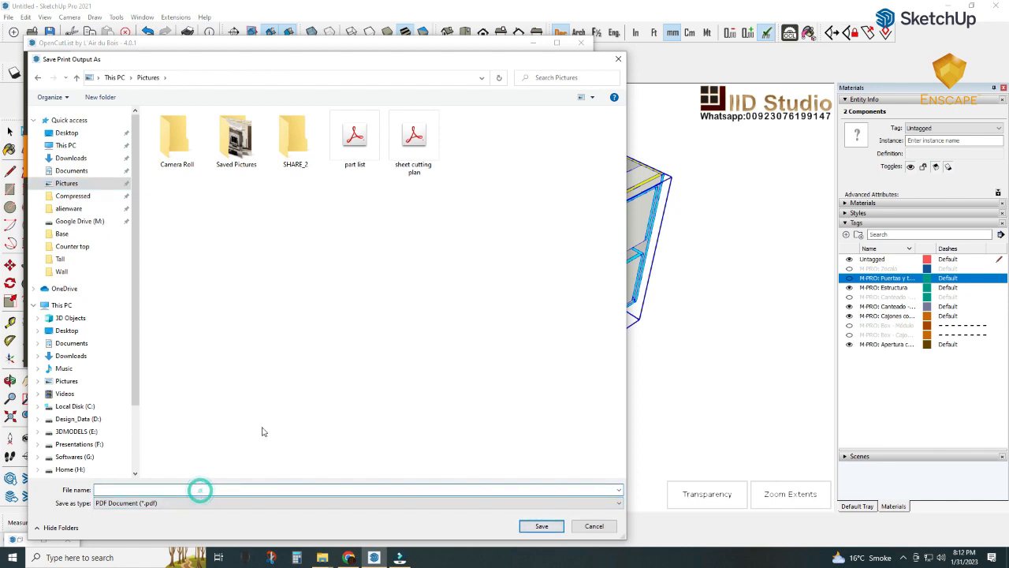
left_click(407, 175)
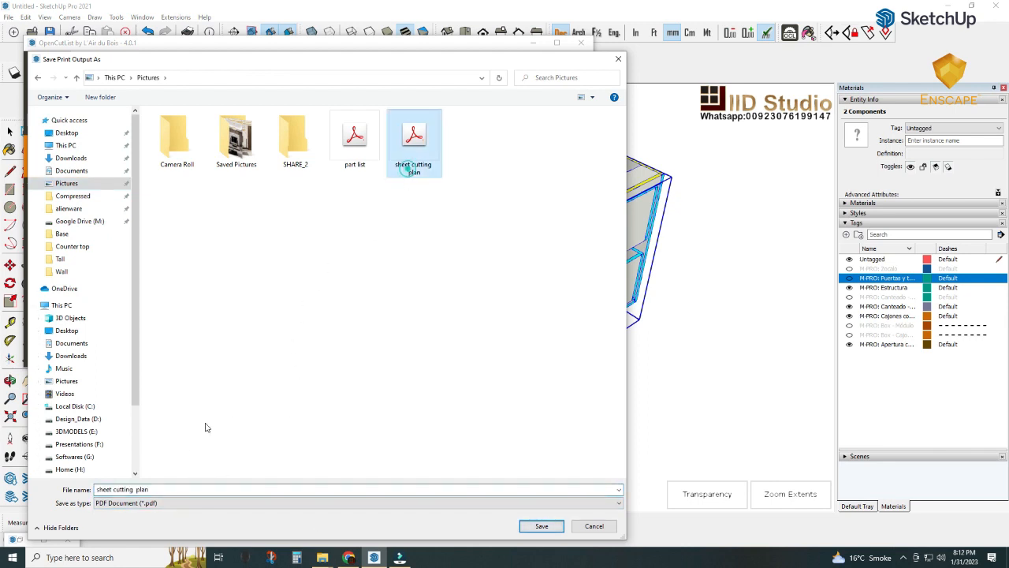
left_click(153, 488)
left_click(152, 488)
type("1")
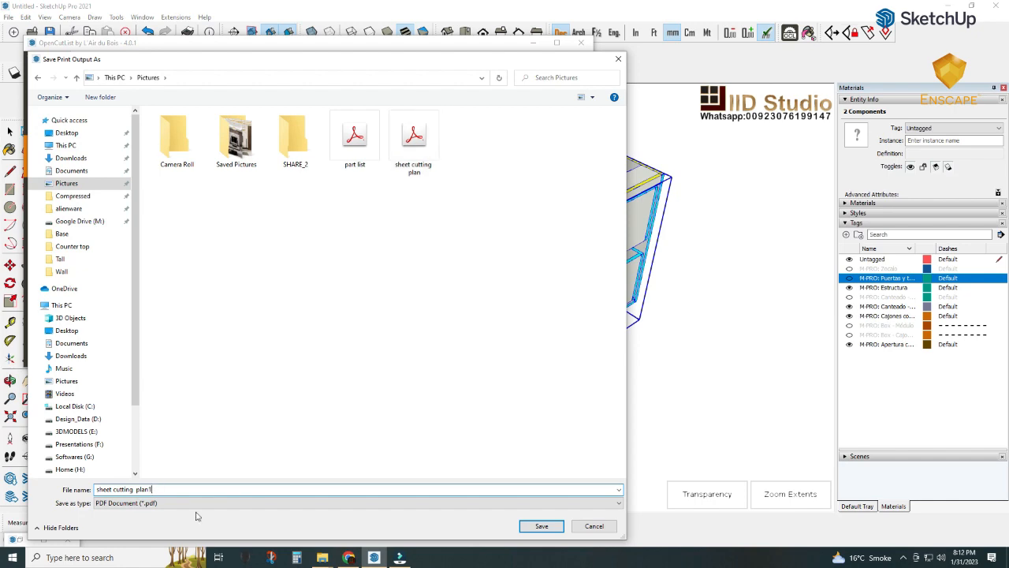
left_click(541, 527)
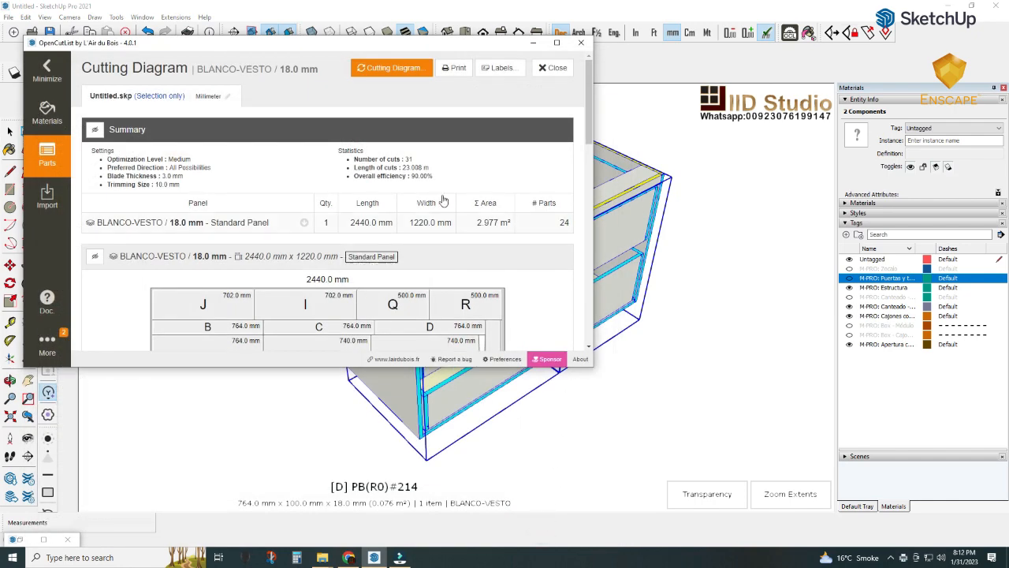
left_click(552, 68)
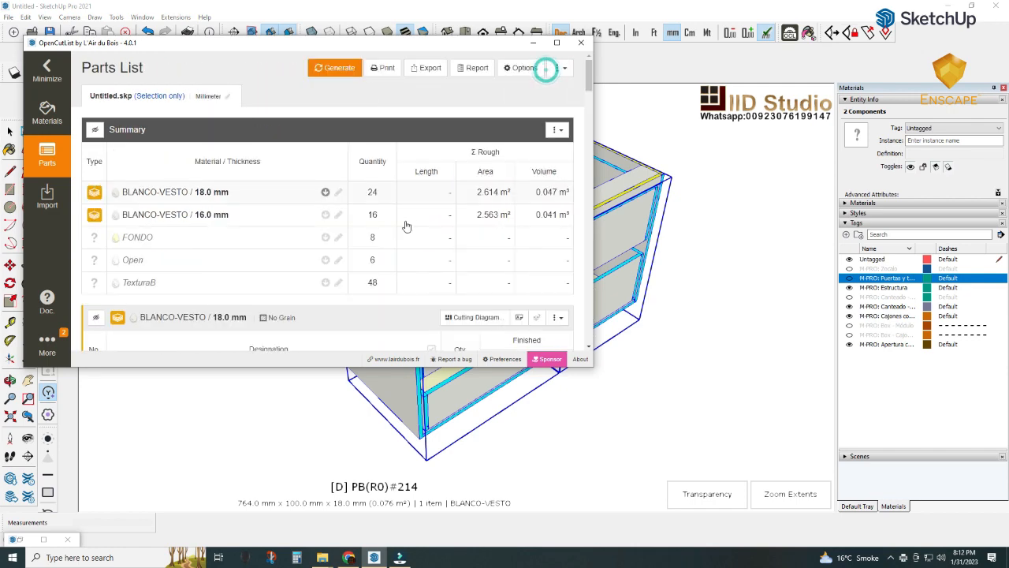
- Enlarge the parts list window and review the parts in the BLANCO-VESTO 16 mm group
scroll(335, 247, "down", 10)
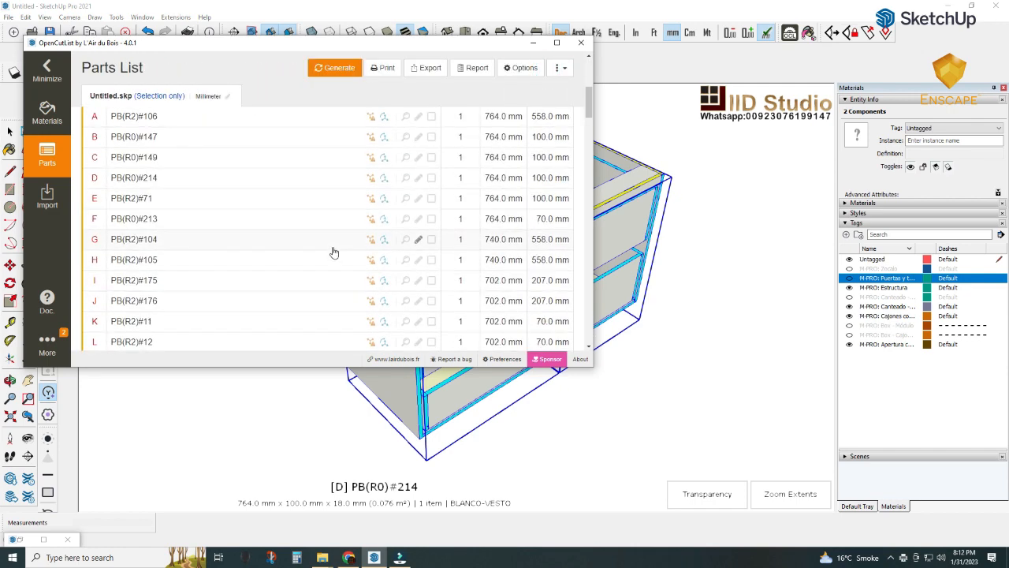
scroll(335, 254, "down", 3)
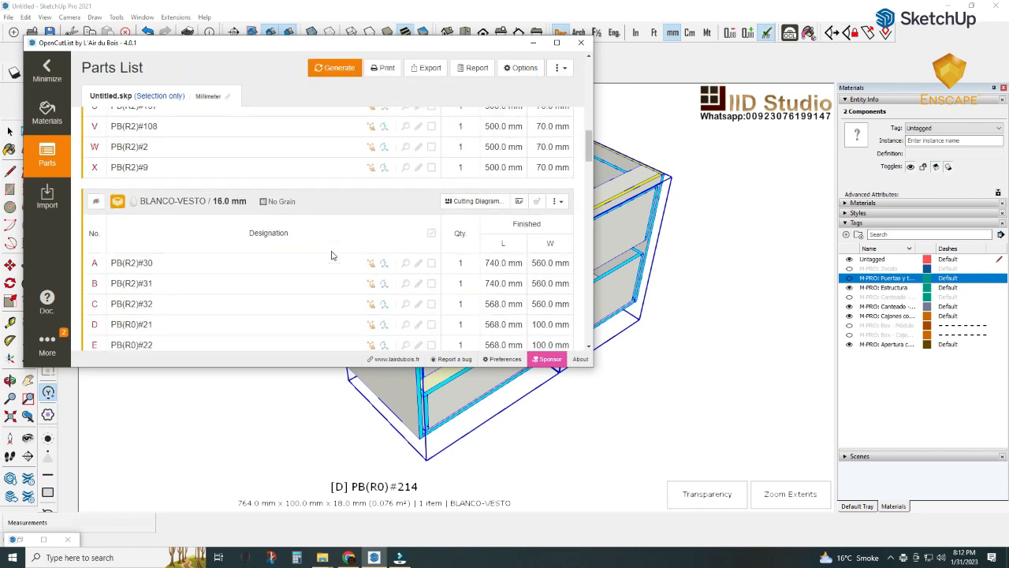
mouse_move(371, 213)
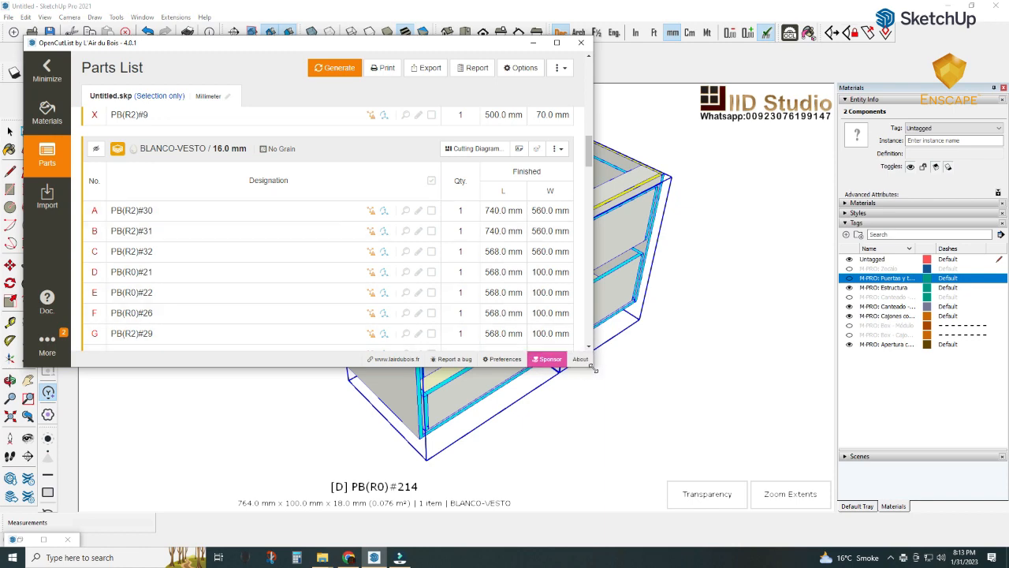
left_click_drag(594, 370, 750, 494)
mouse_move(508, 214)
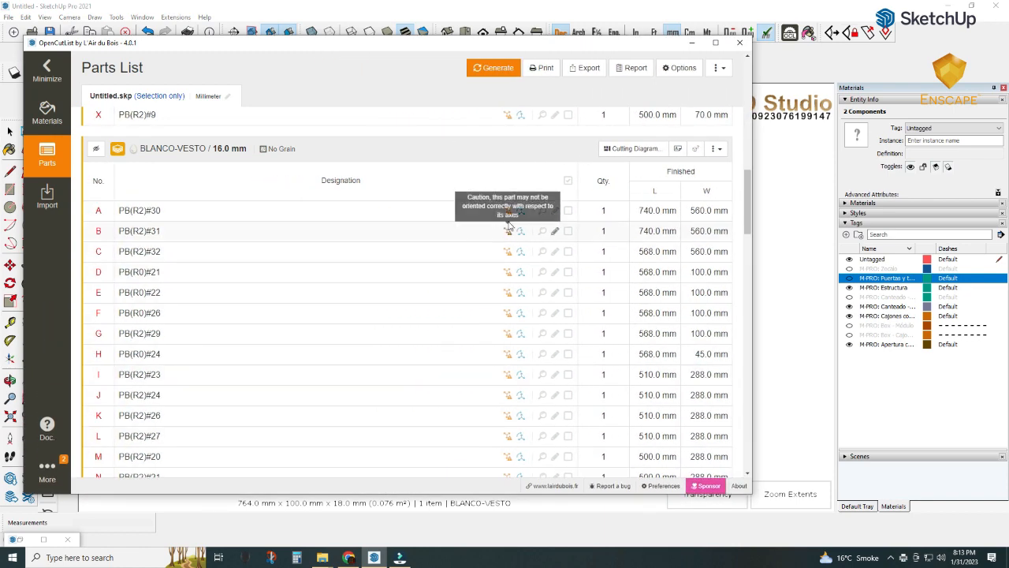
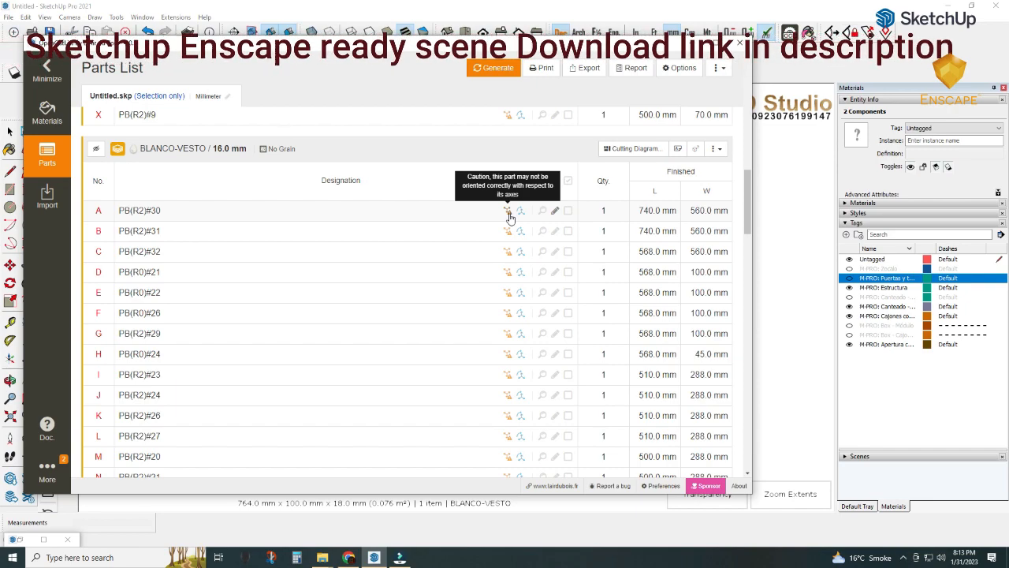
left_click(264, 151)
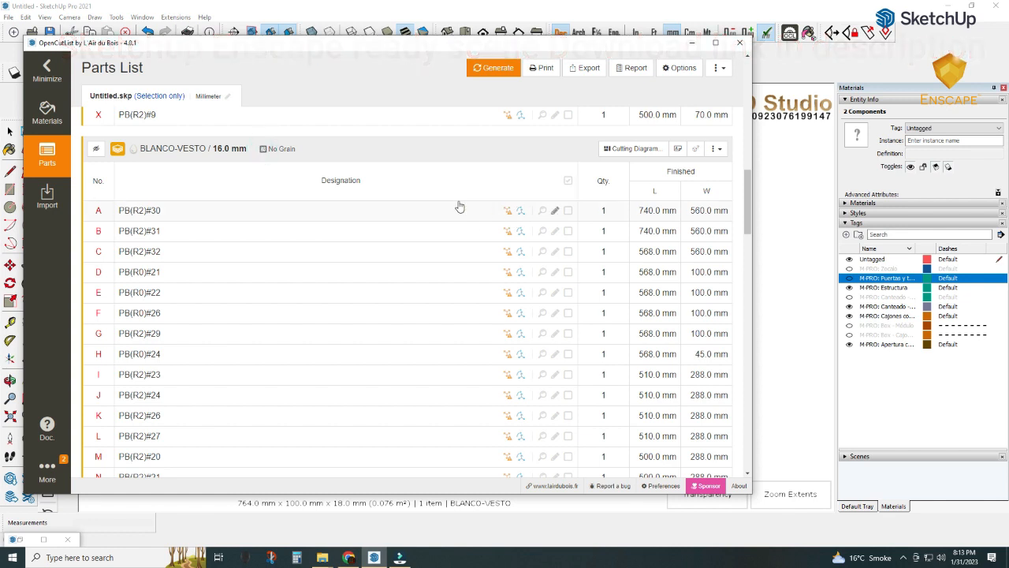
scroll(415, 177, "up", 1)
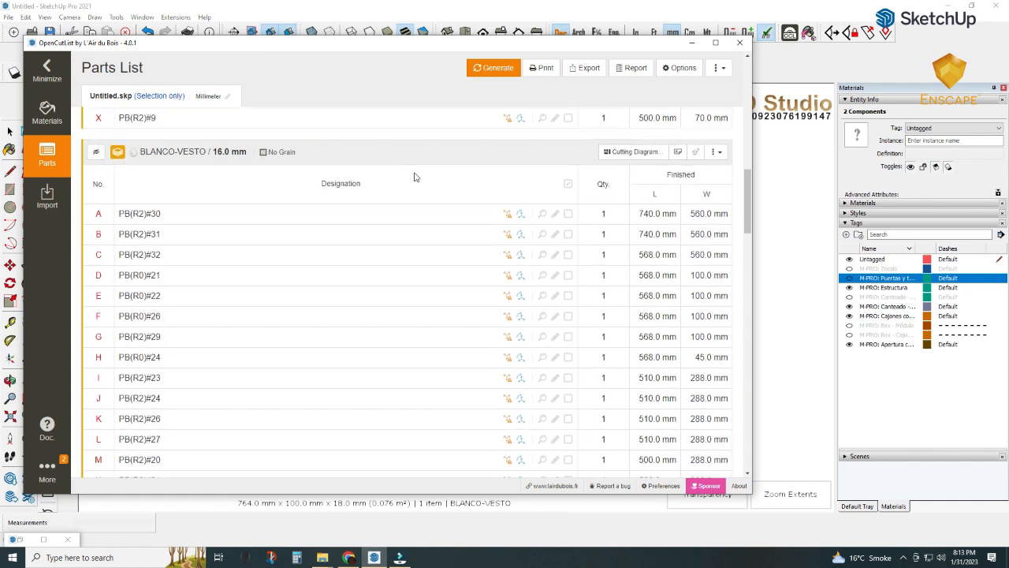
scroll(408, 208, "down", 1)
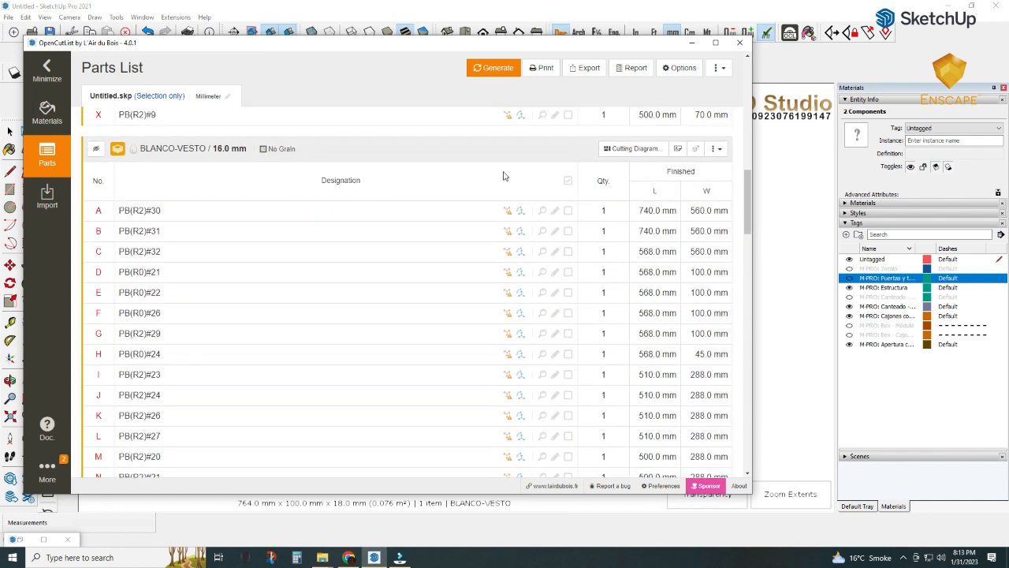
- Generate the cutting diagram for the BLANCO-VESTO 16 mm parts using the 2440 x 1220 mm standard panel
left_click(617, 150)
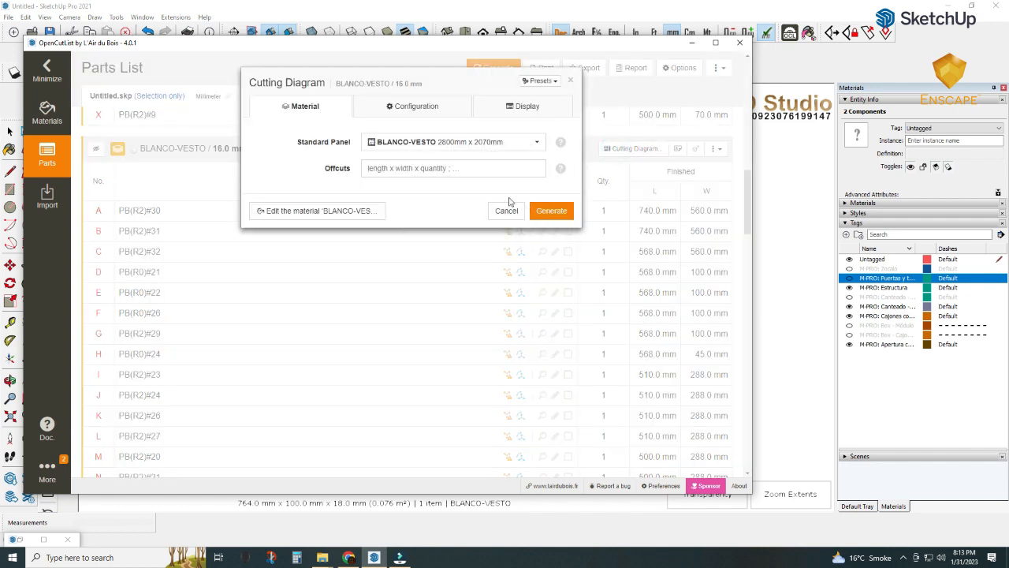
left_click(512, 142)
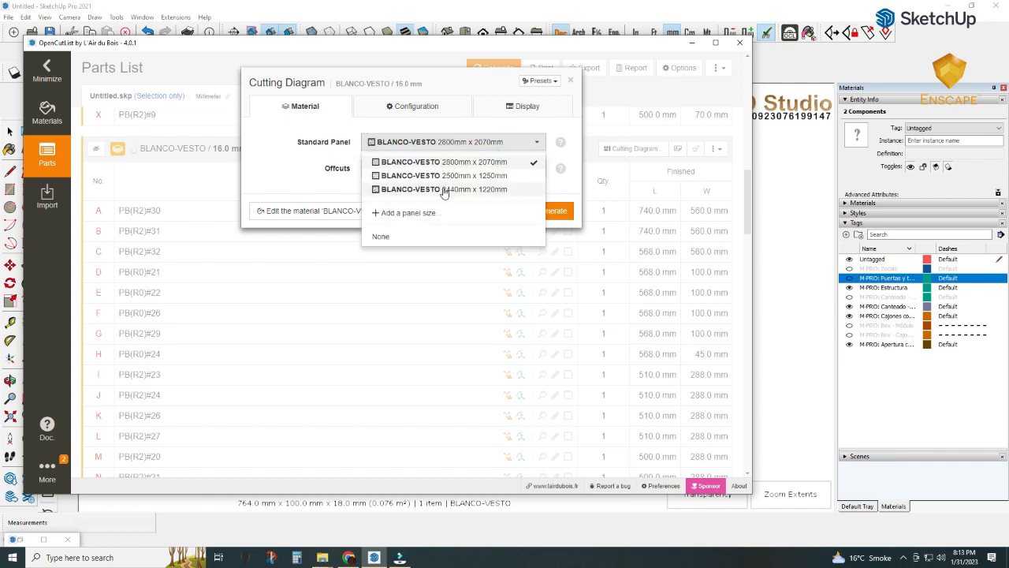
left_click(444, 190)
left_click(548, 211)
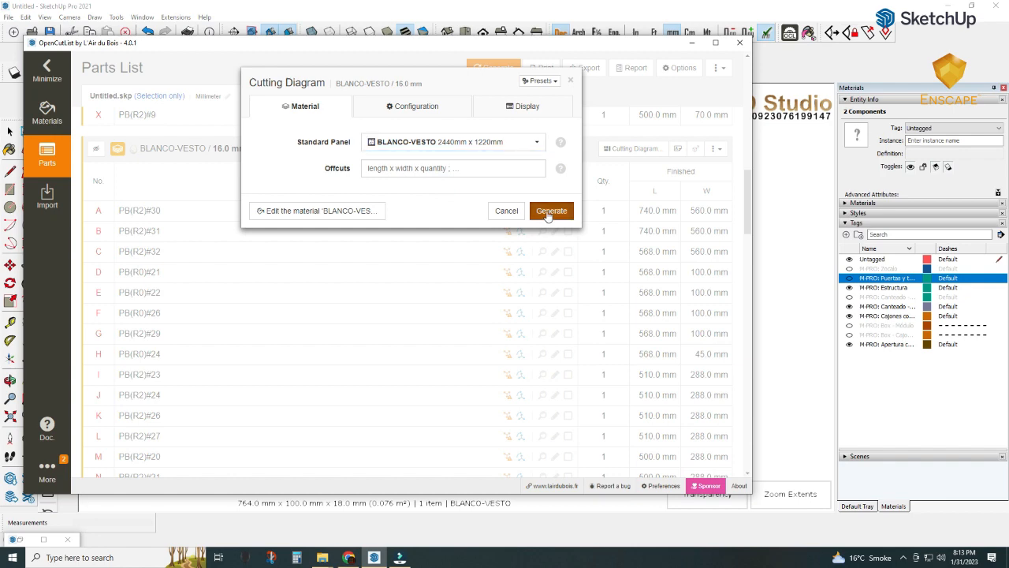
- Review the 16 mm cutting layout and its listed parts, and close the diagram
scroll(539, 221, "down", 10)
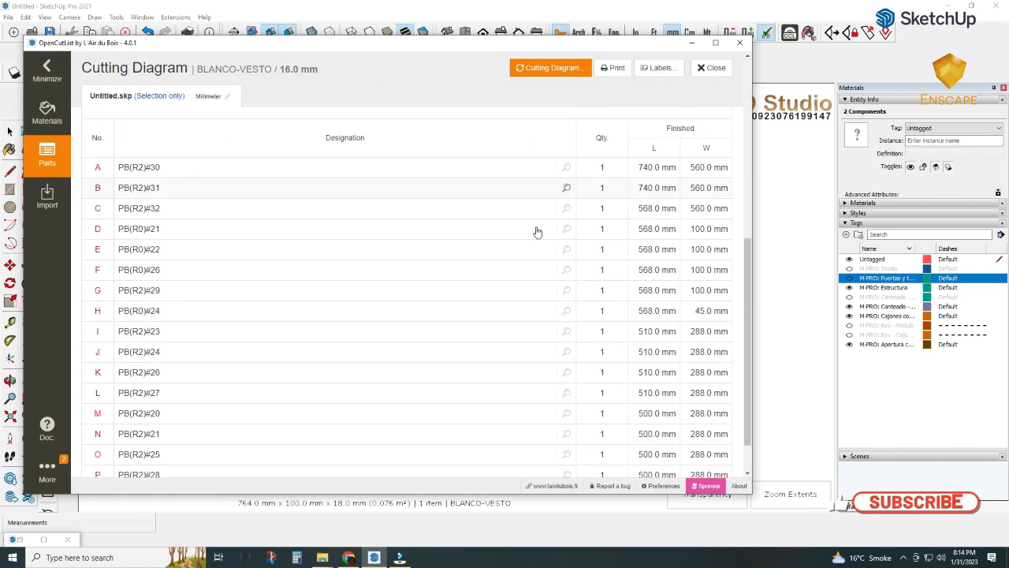
scroll(536, 232, "up", 8)
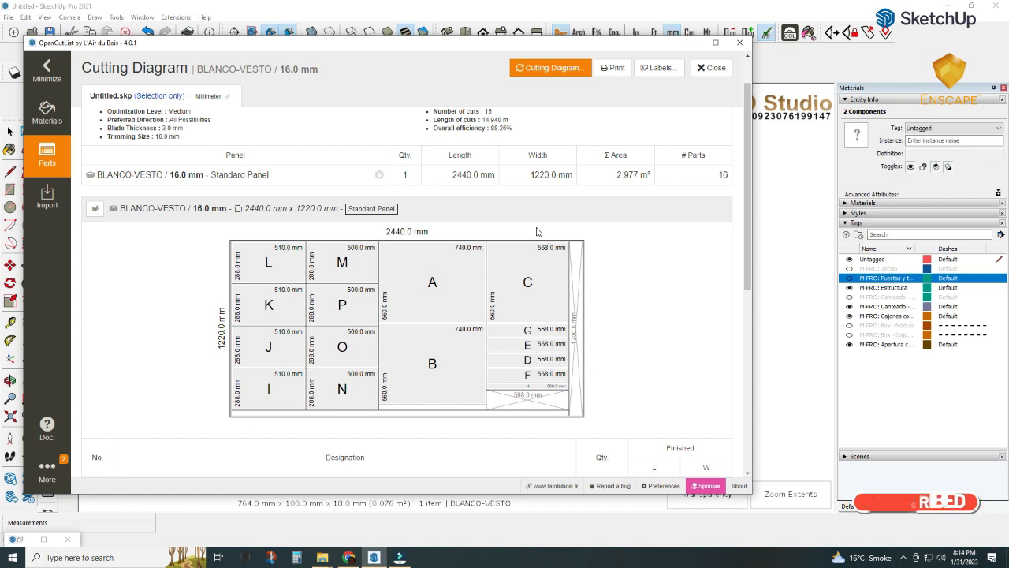
scroll(497, 209, "up", 2)
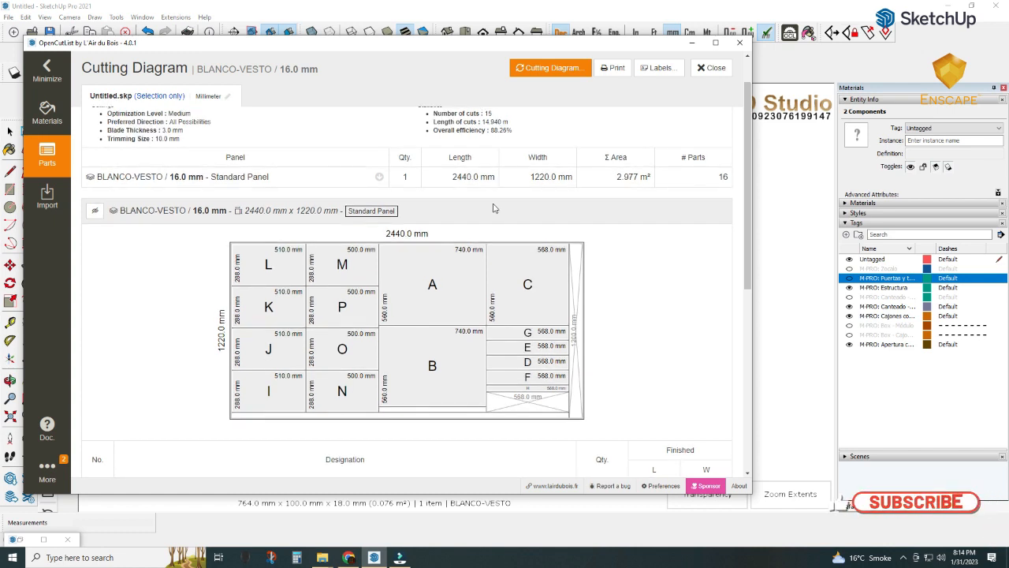
left_click(714, 70)
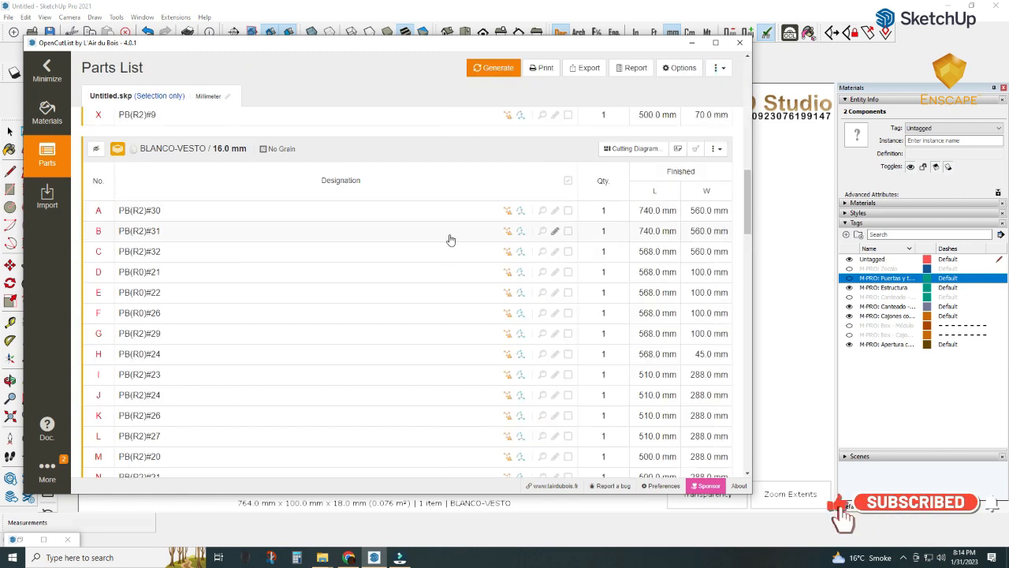
- Return to the parts list summary and move the window aside to inspect the cabinet's edges in the model up close
scroll(450, 237, "up", 1)
scroll(405, 195, "down", 4)
scroll(406, 195, "up", 5)
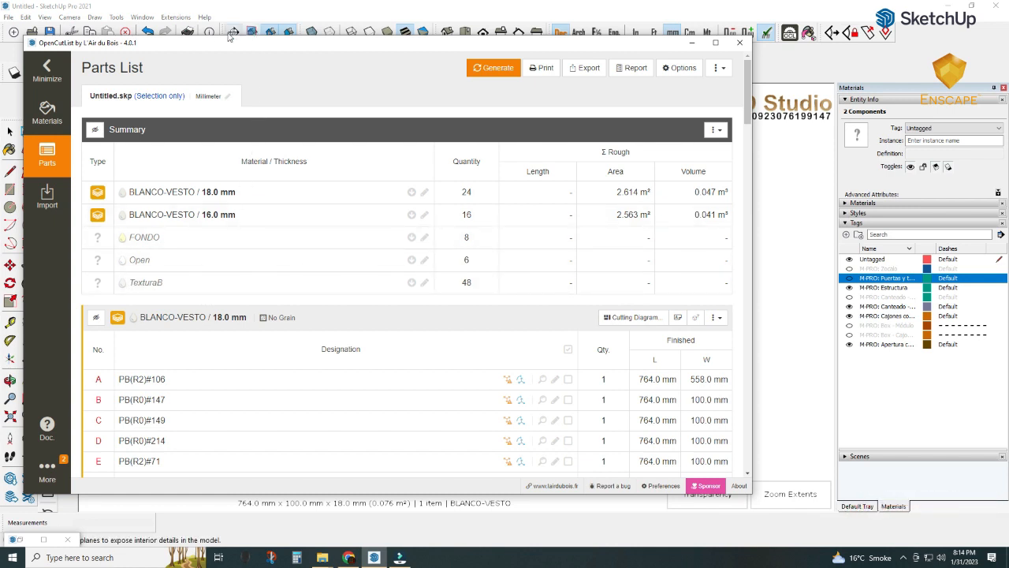
mouse_move(217, 45)
left_mouse_down()
mouse_move(358, 66)
mouse_move(661, 77)
left_mouse_up()
scroll(451, 384, "up", 3)
scroll(451, 384, "up", 2)
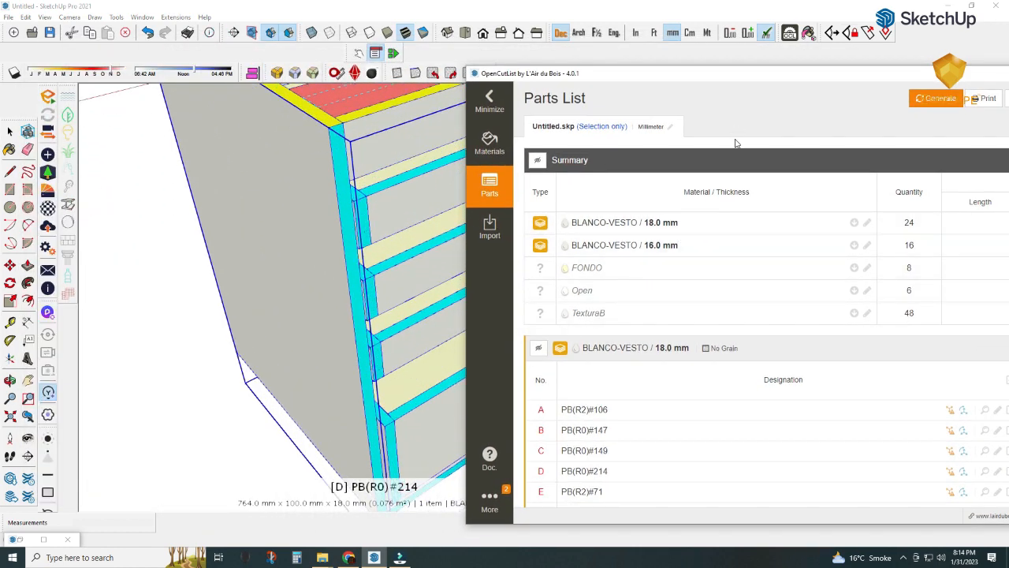
left_click_drag(660, 79, 468, 53)
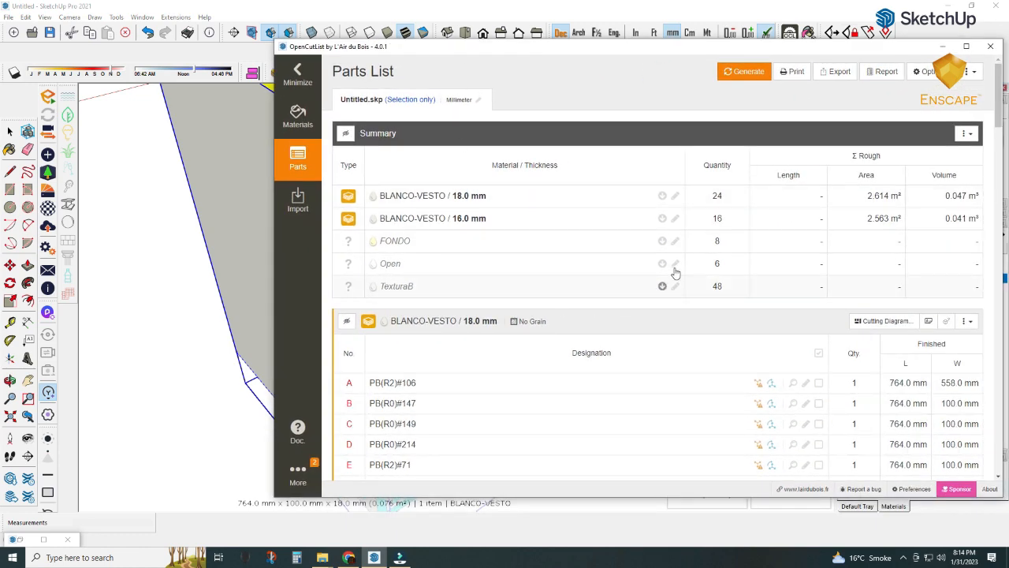
- Go to the FONDO parts from the summary, examine them and the groups below, and return to the summary
left_click(398, 243)
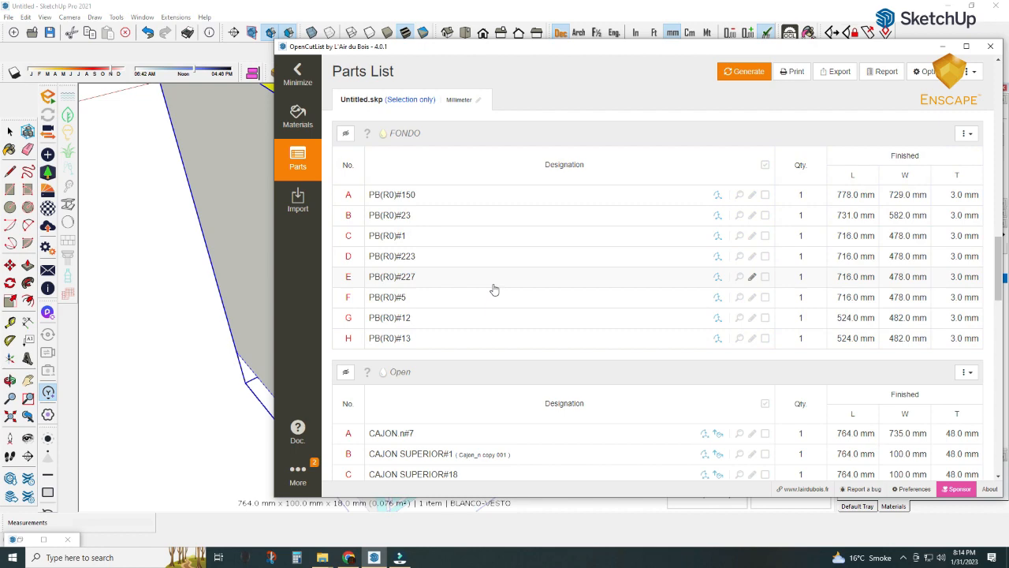
scroll(494, 290, "up", 4)
scroll(493, 290, "down", 4)
scroll(494, 291, "down", 3)
scroll(491, 290, "down", 3)
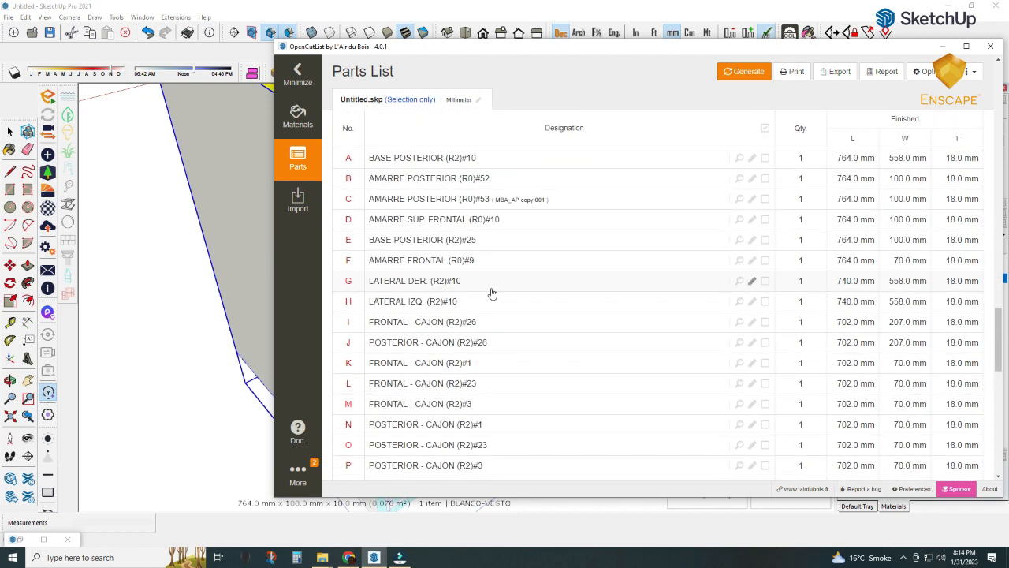
scroll(491, 291, "down", 2)
scroll(491, 291, "up", 15)
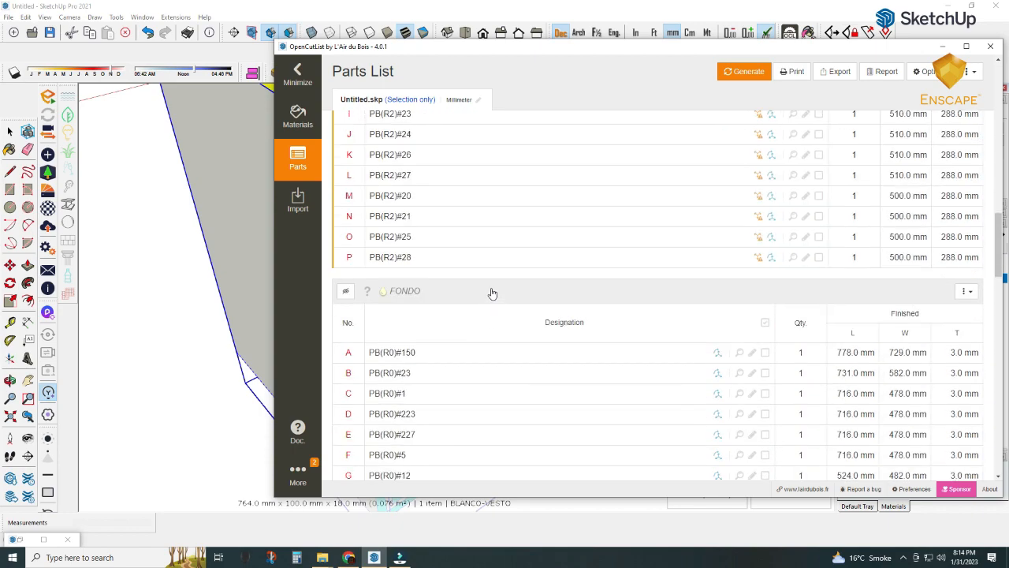
scroll(491, 292, "up", 2)
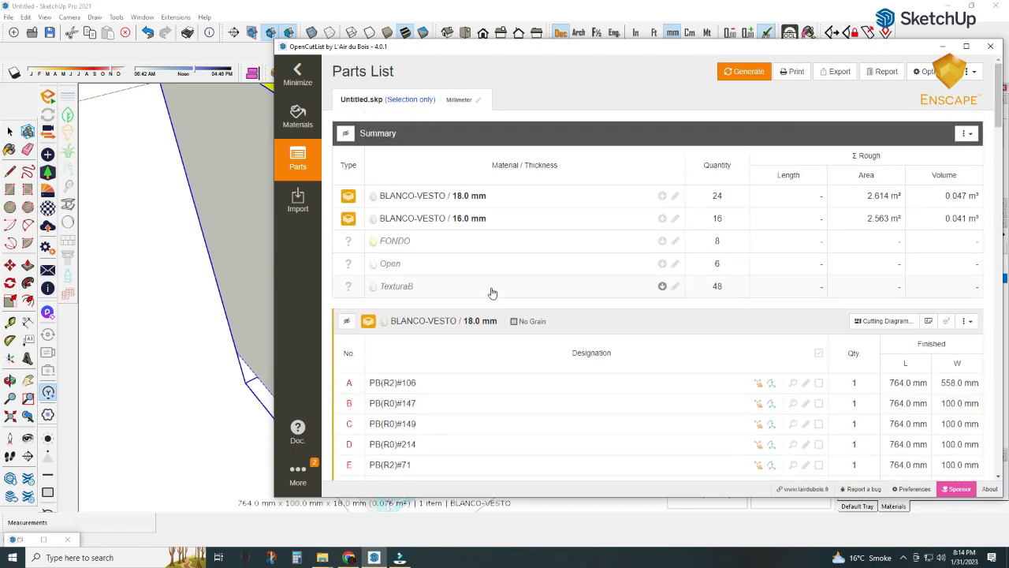
- Reposition the parts list window, examine the parts in the Open group, and go back to the summary
left_click_drag(463, 54, 287, 81)
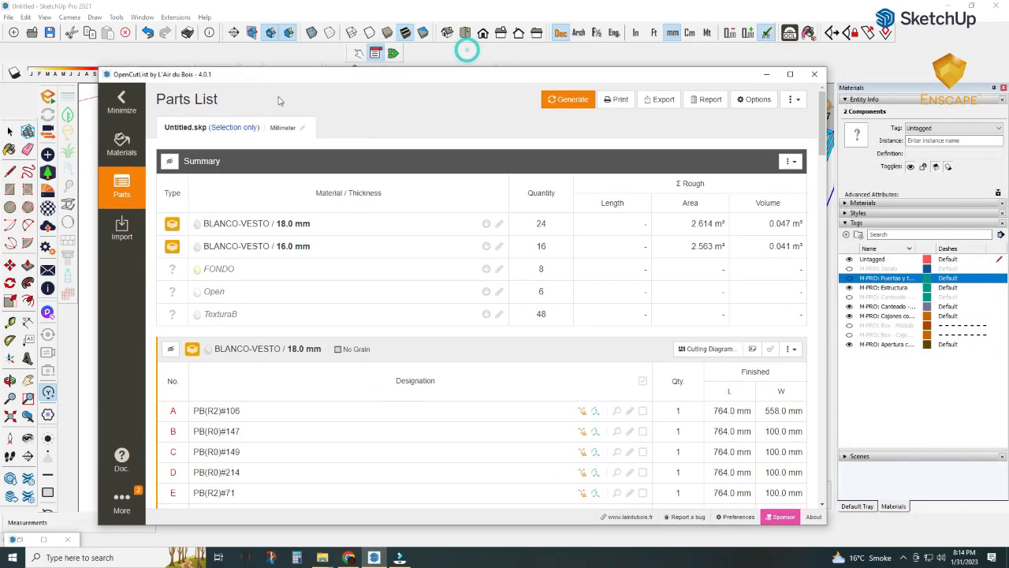
left_click(218, 298)
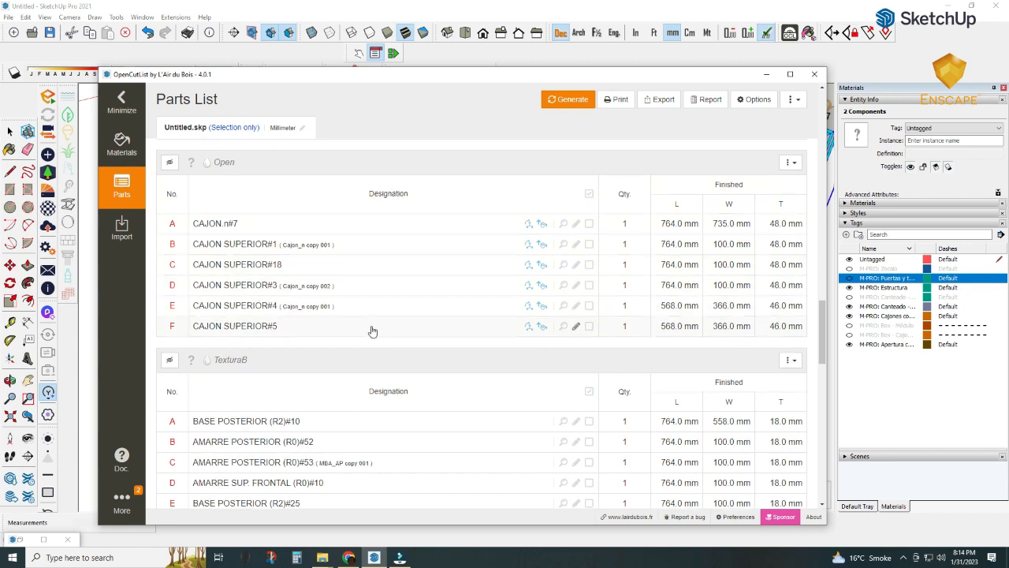
scroll(373, 331, "down", 15)
scroll(373, 331, "up", 20)
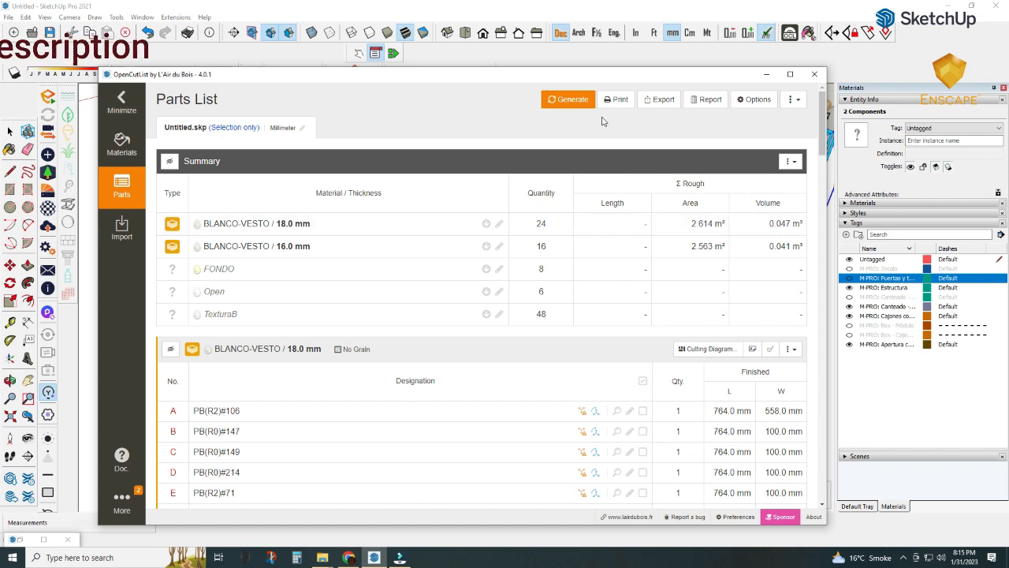
- Set the type of the cantoD material to Edge Banding, check its dimension reduction options, and apply the change
left_click(122, 142)
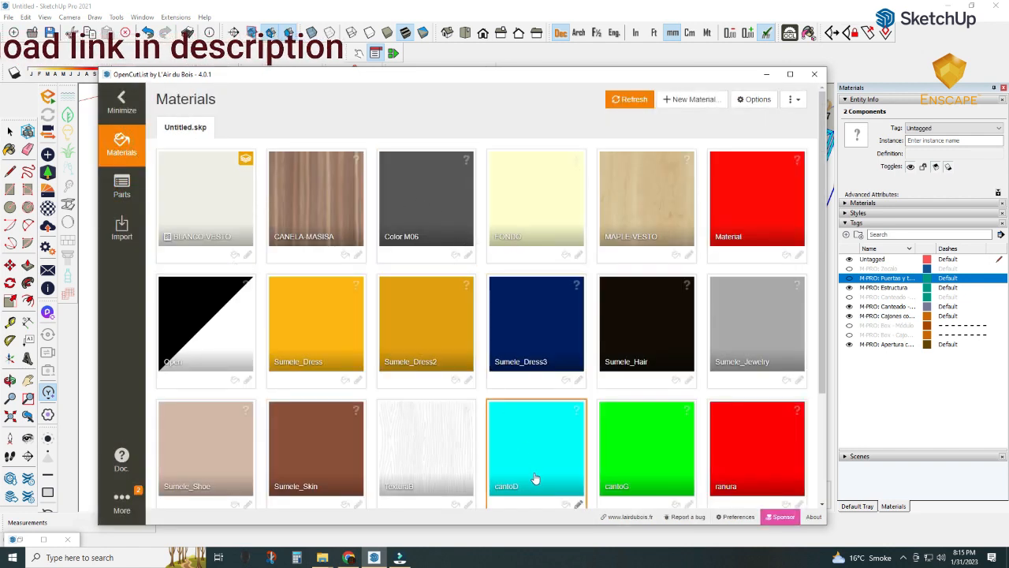
left_click(535, 477)
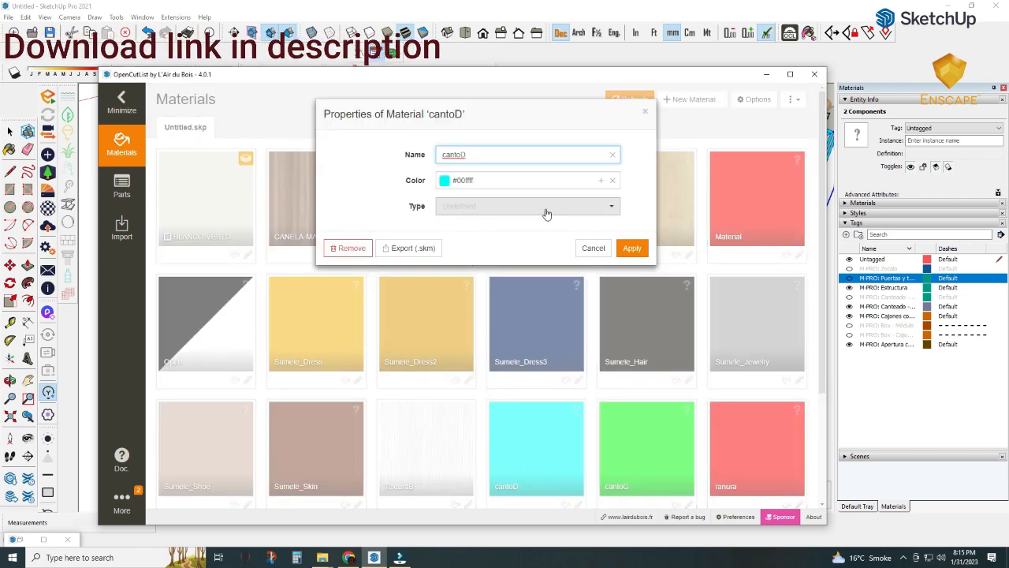
left_click(610, 206)
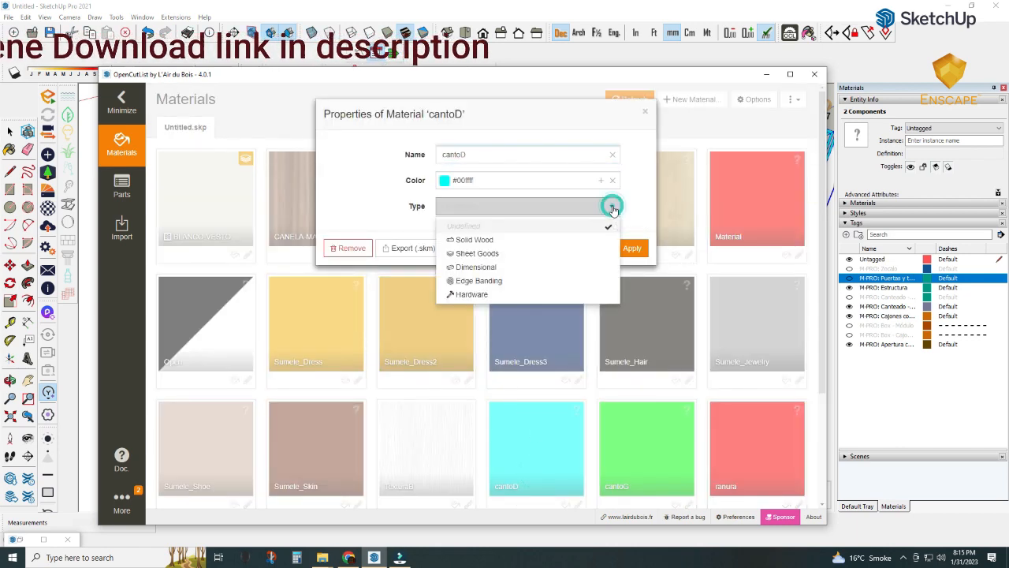
left_click(485, 281)
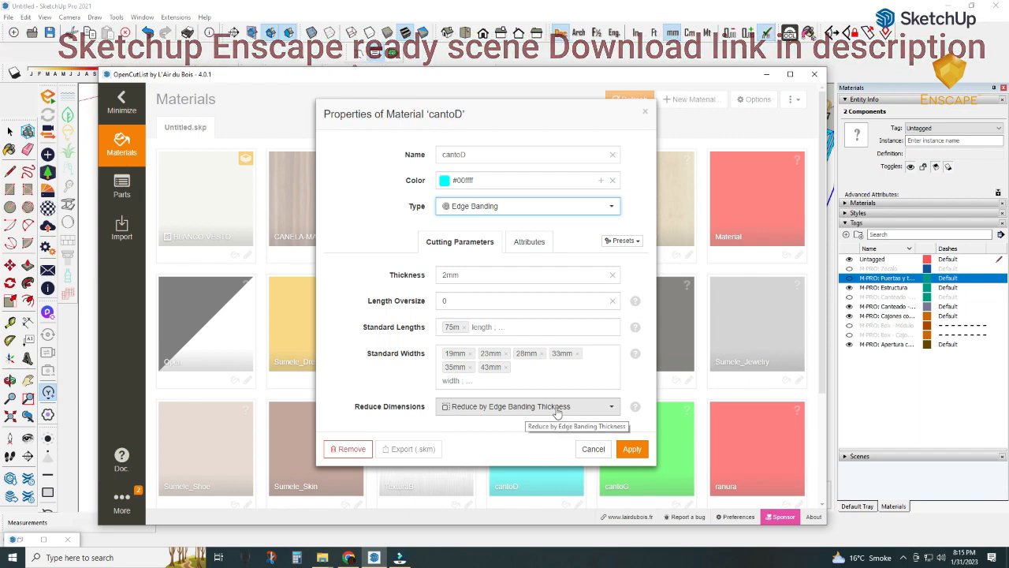
left_click(611, 407)
left_click(345, 380)
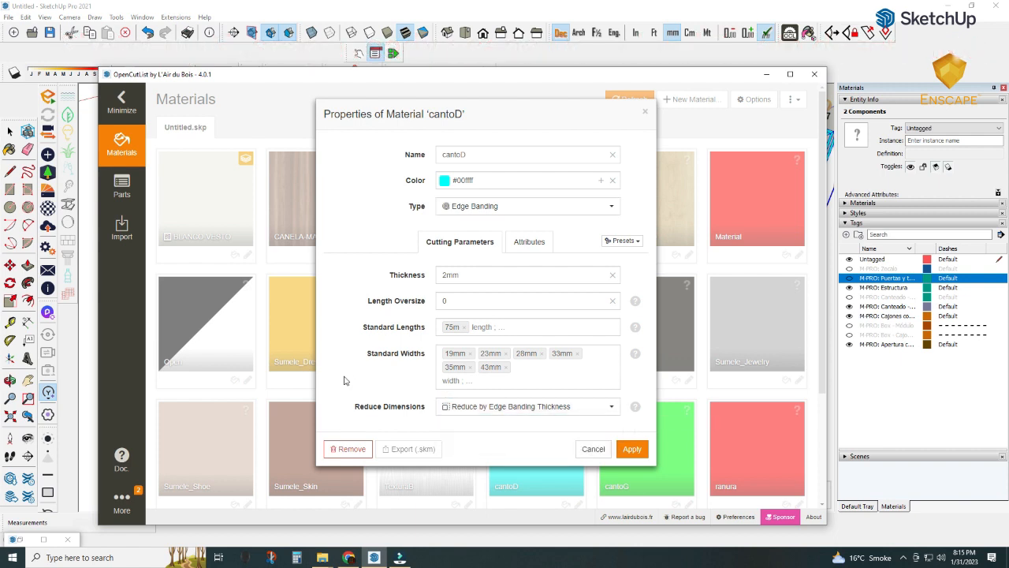
left_click(631, 448)
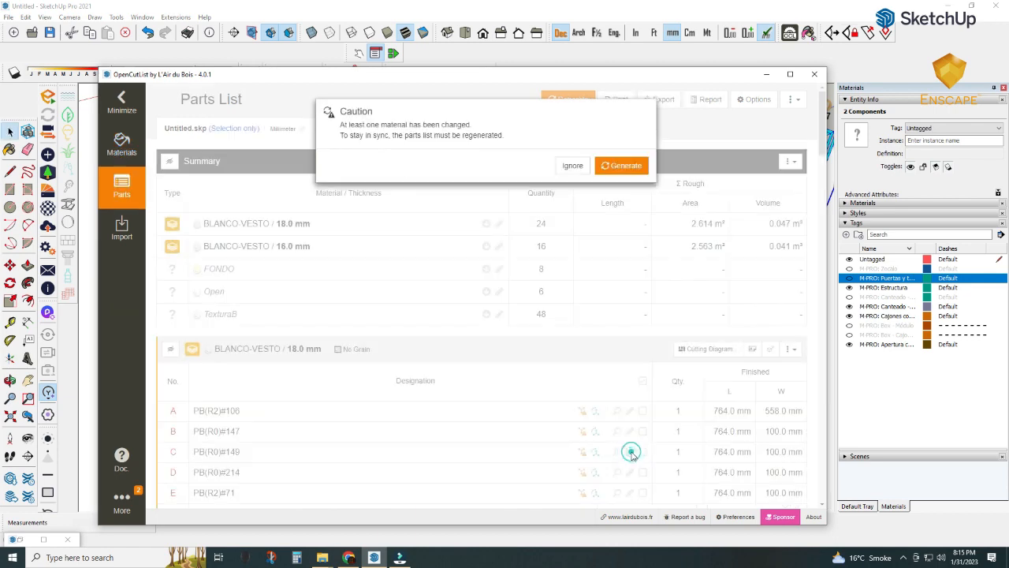
- Regenerate the parts list with the changed material and review its groups through to the end
left_click(622, 165)
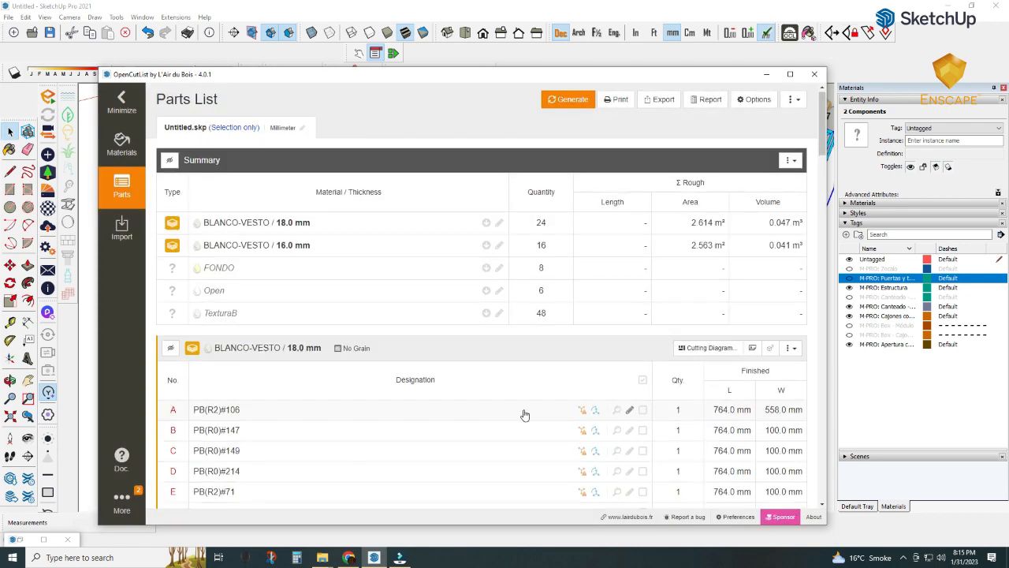
scroll(524, 415, "down", 6)
scroll(524, 415, "down", 10)
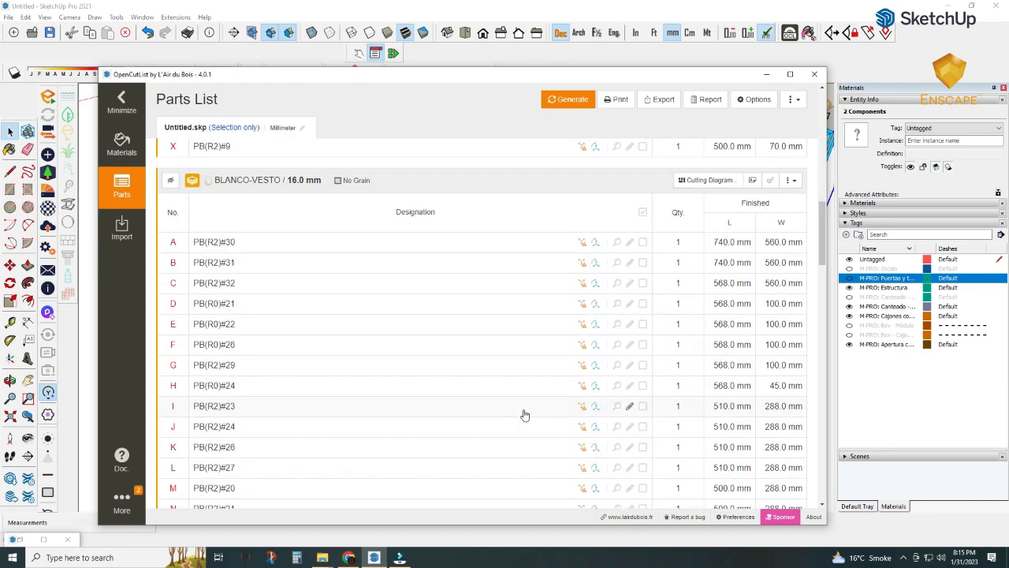
scroll(524, 415, "down", 10)
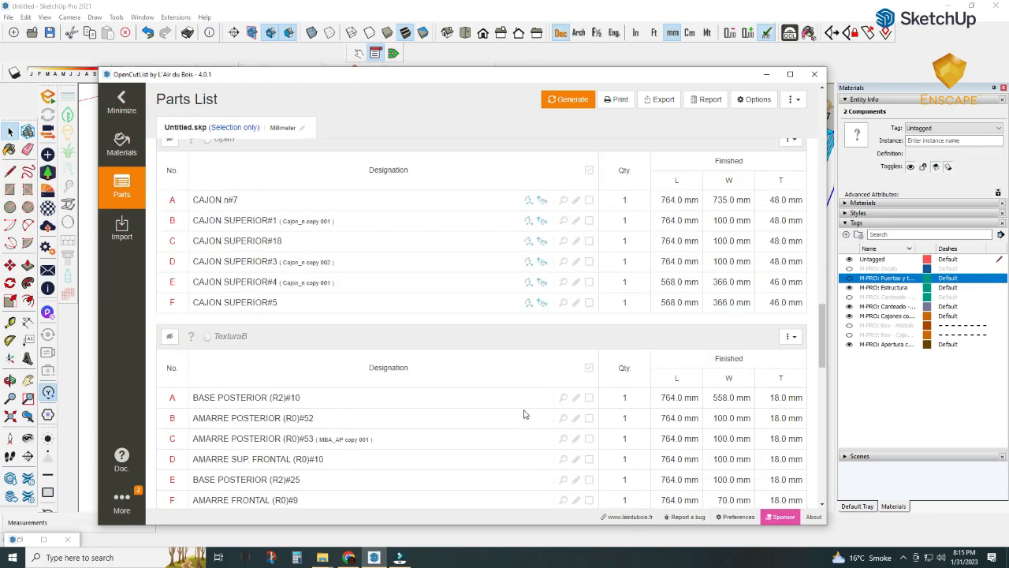
scroll(524, 415, "down", 1)
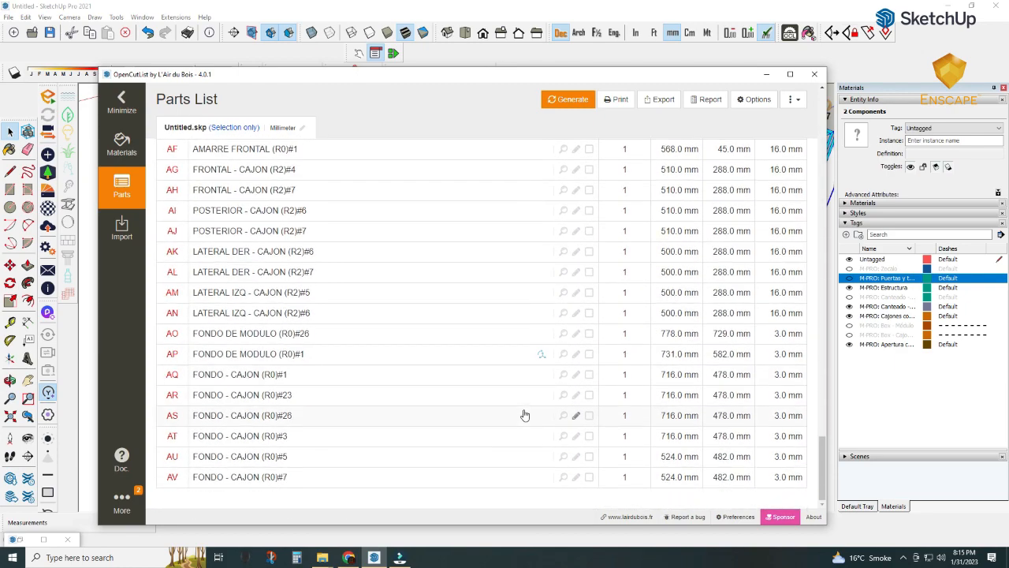
- Review the parts list from its last group back to the summary of materials and thicknesses
scroll(525, 414, "up", 6)
scroll(524, 415, "up", 10)
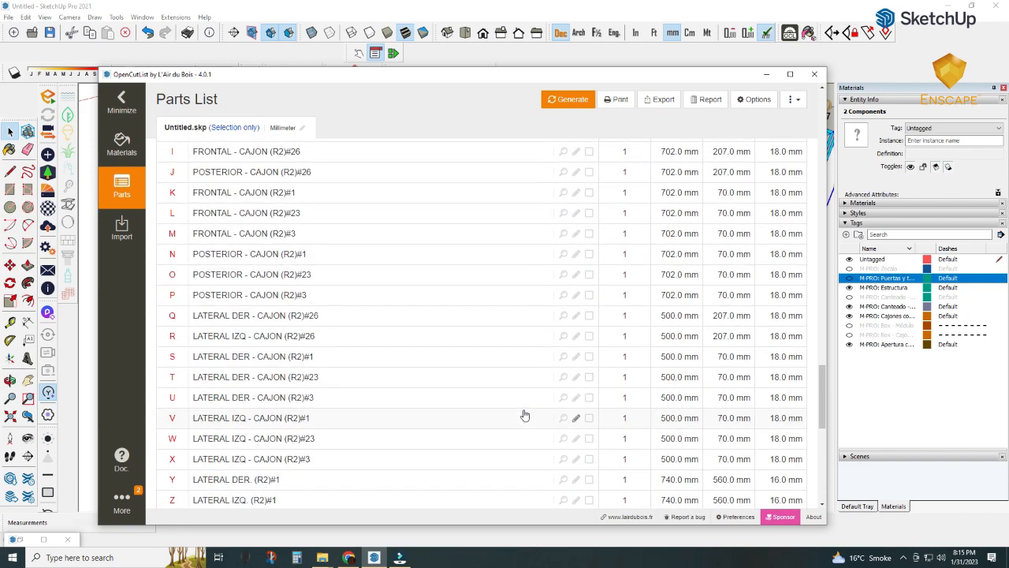
scroll(524, 414, "up", 15)
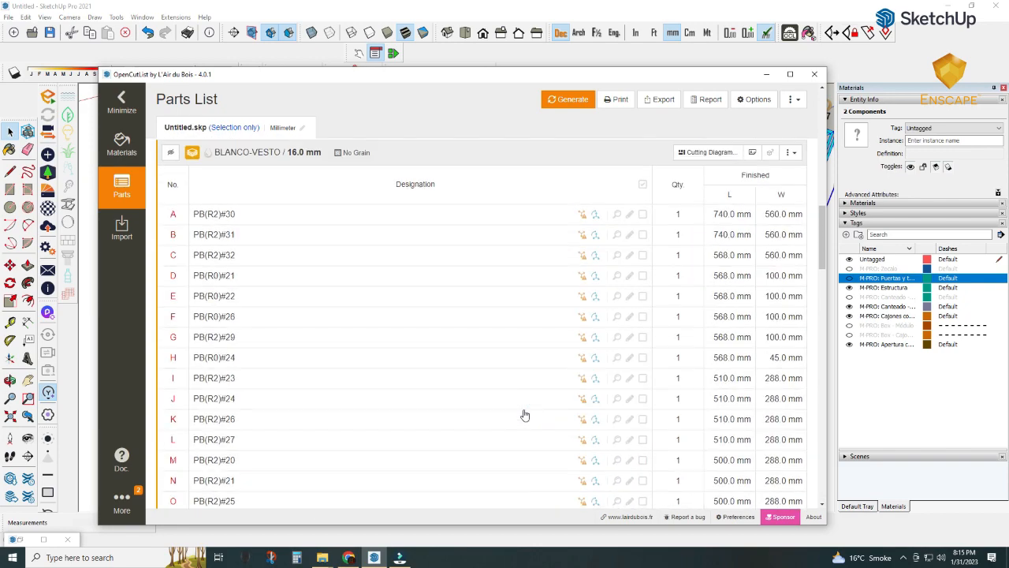
scroll(525, 415, "up", 1)
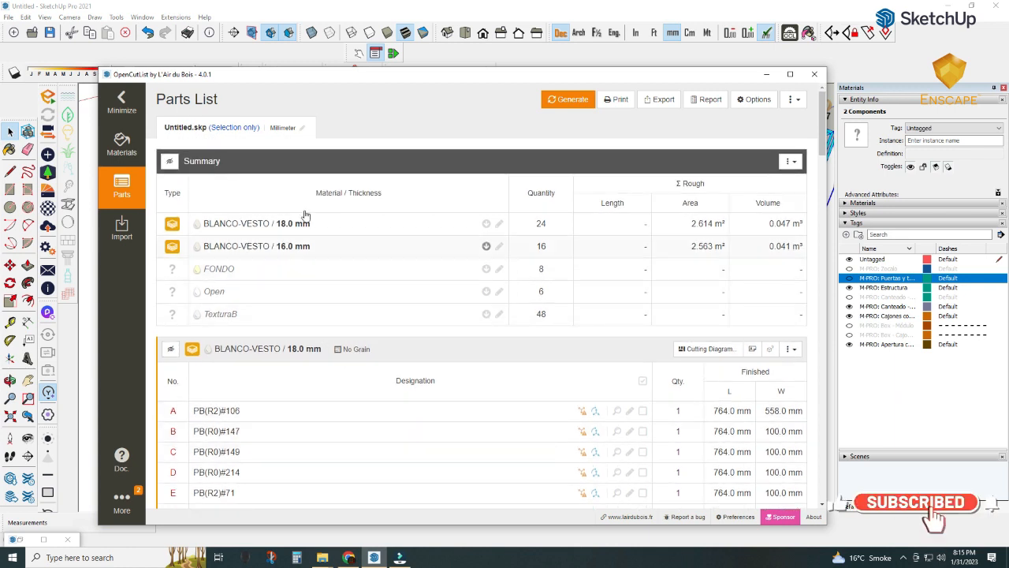
left_click(275, 129)
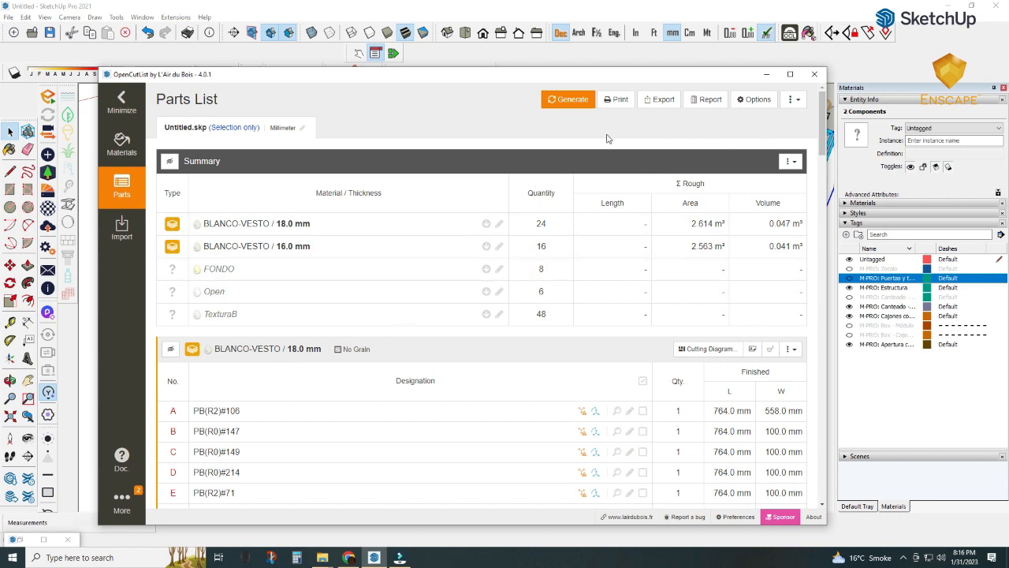
- Generate the cutting diagram for the BLANCO-VESTO 16.0 mm parts on a 2440mm x 1220mm standard panel and examine it
scroll(506, 168, "down", 8)
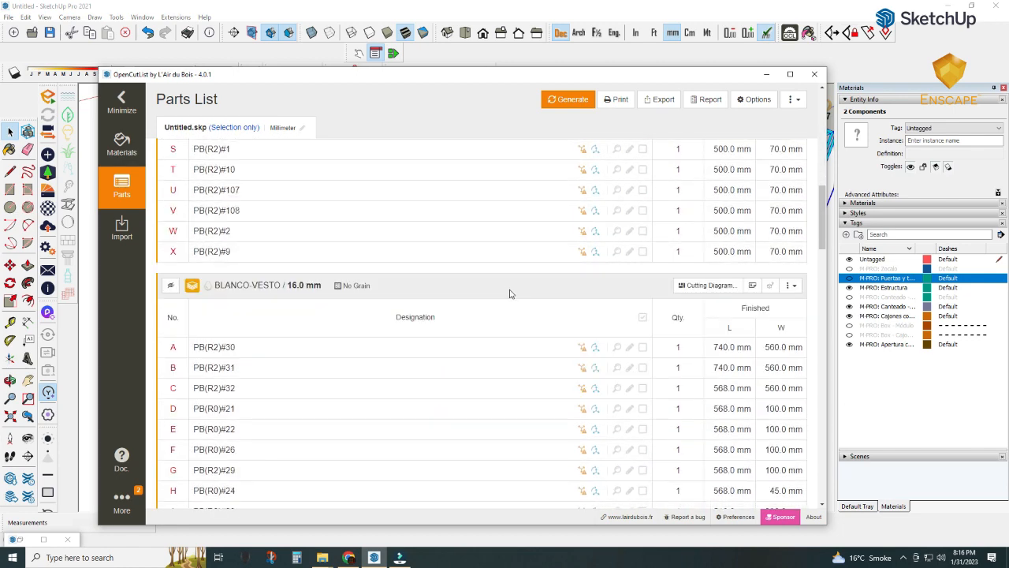
left_click(709, 286)
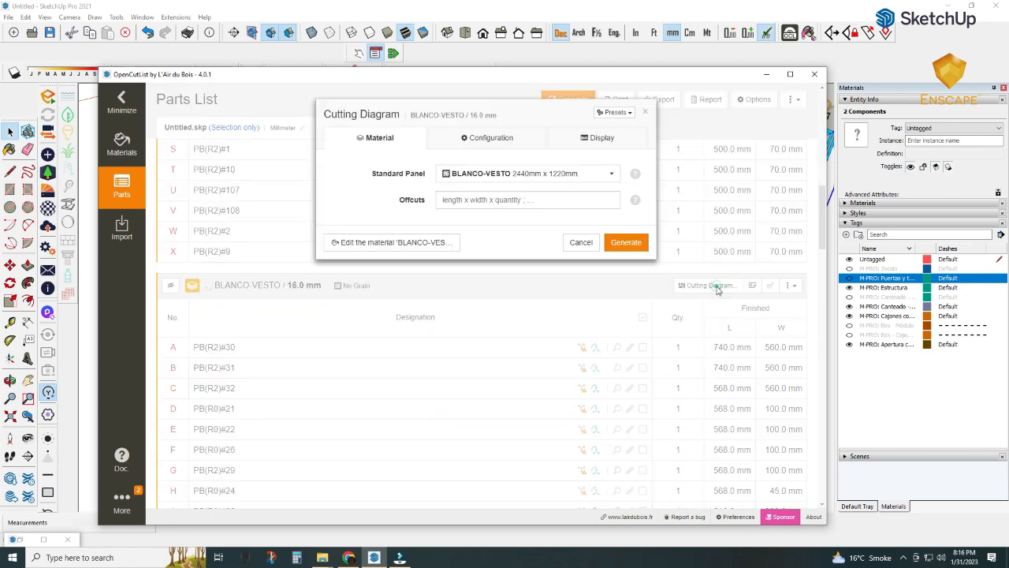
left_click(624, 242)
scroll(536, 284, "down", 1)
scroll(536, 281, "down", 5)
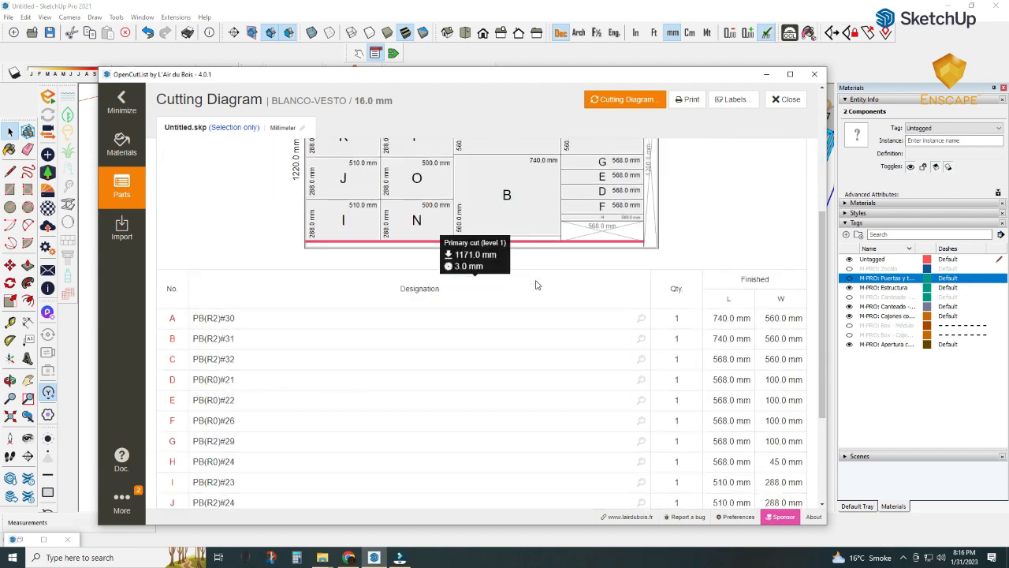
- Minimize the OpenCutList window and make the M-PRO: Puertas tag for the doors and drawer fronts visible
left_click(766, 73)
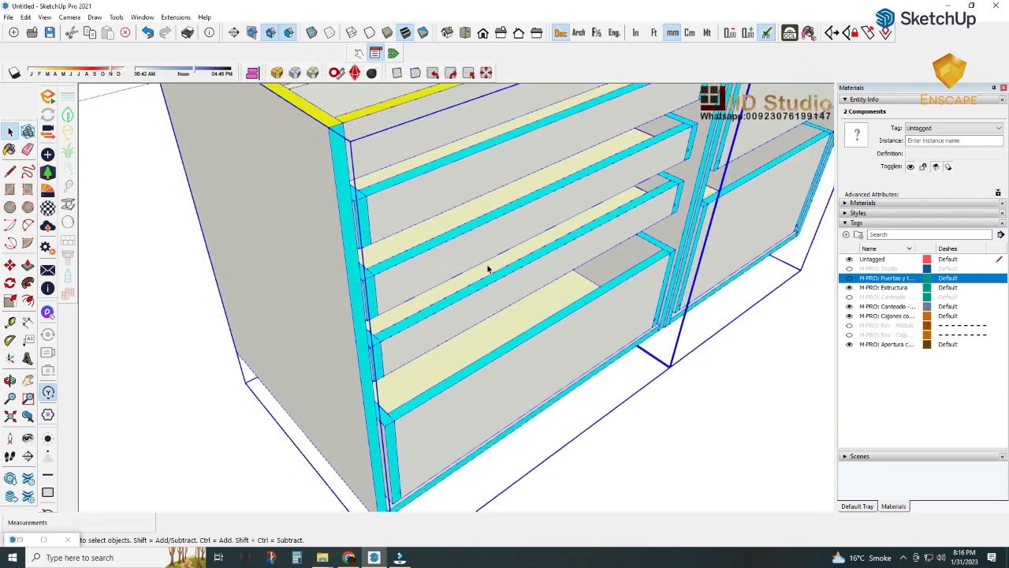
scroll(488, 269, "down", 3)
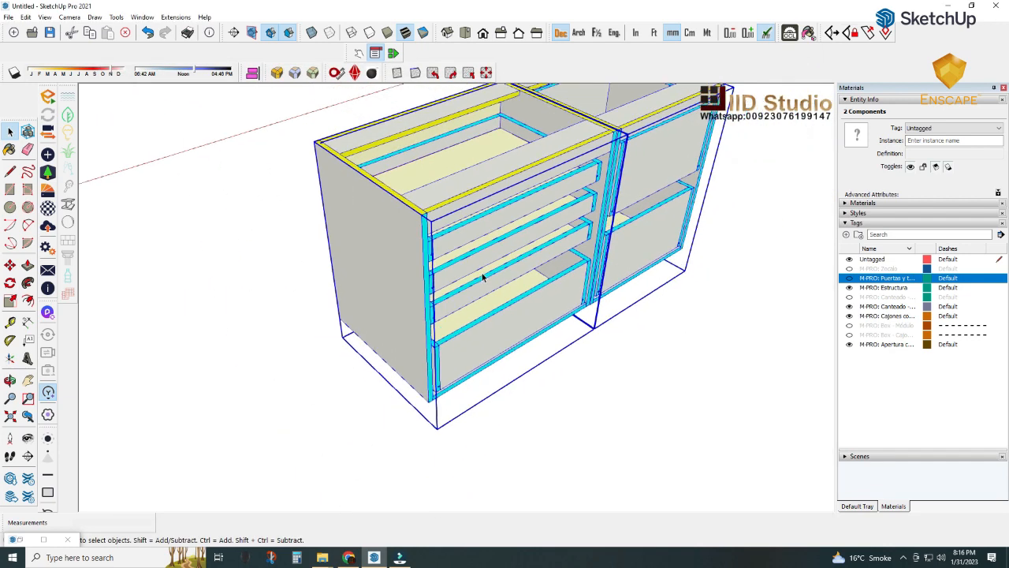
left_click(849, 278)
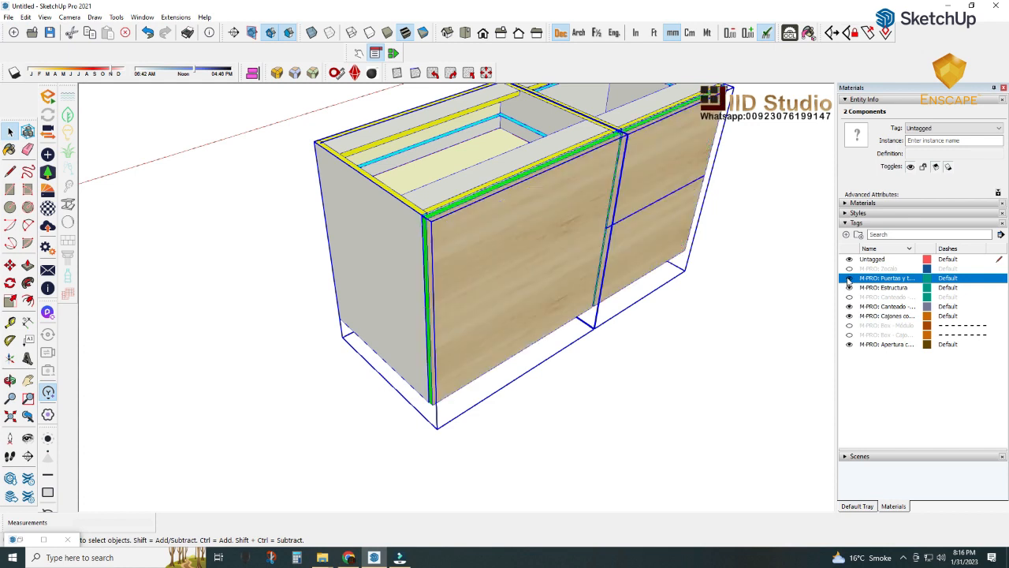
- Hide the M-PRO: Estructura tag and switch the visible Canteado tag and the Cajones tag off and on to inspect their parts
left_click(849, 288)
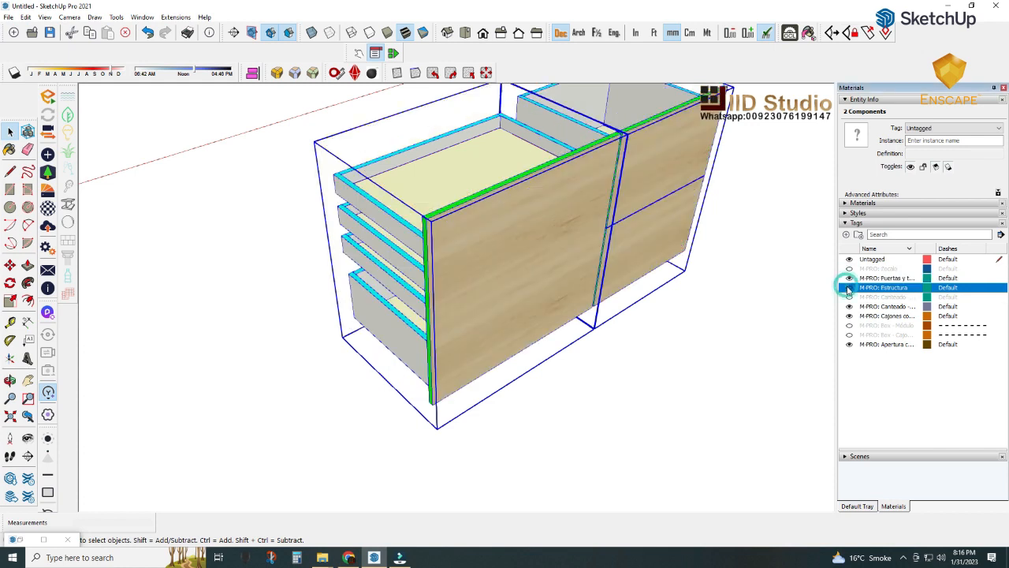
left_click(849, 307)
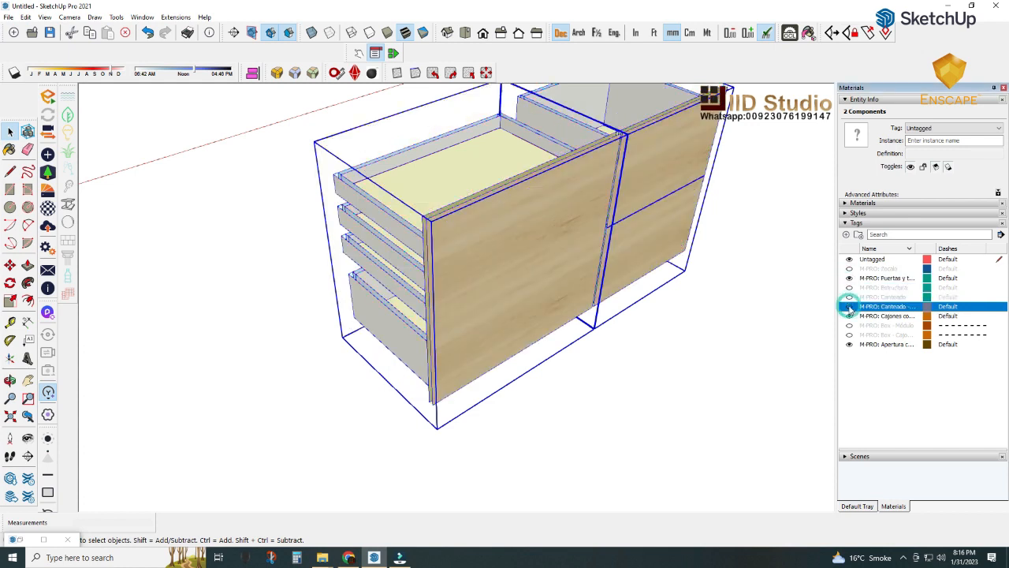
left_click(849, 307)
left_click(849, 316)
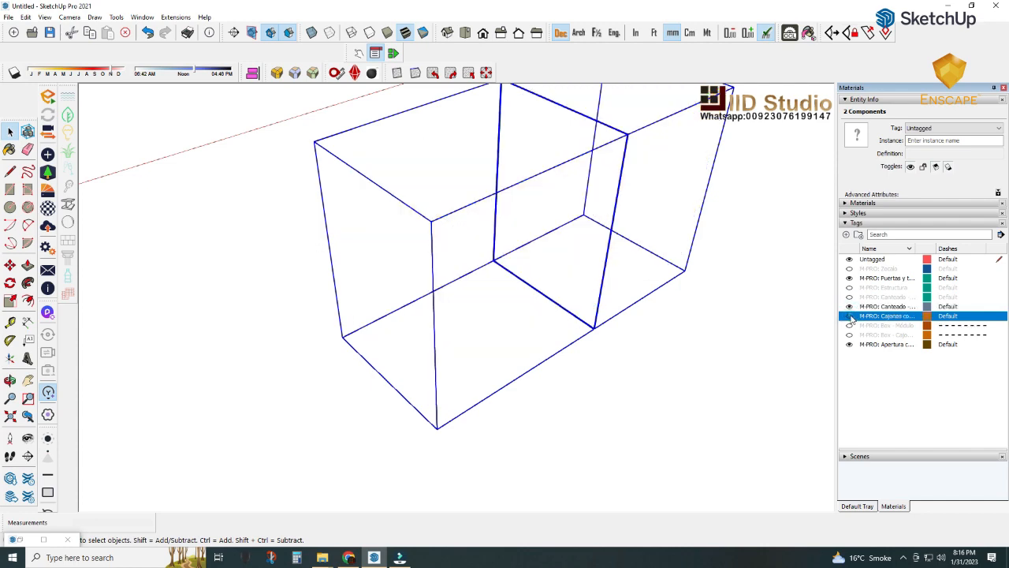
left_click(849, 317)
left_click(849, 307)
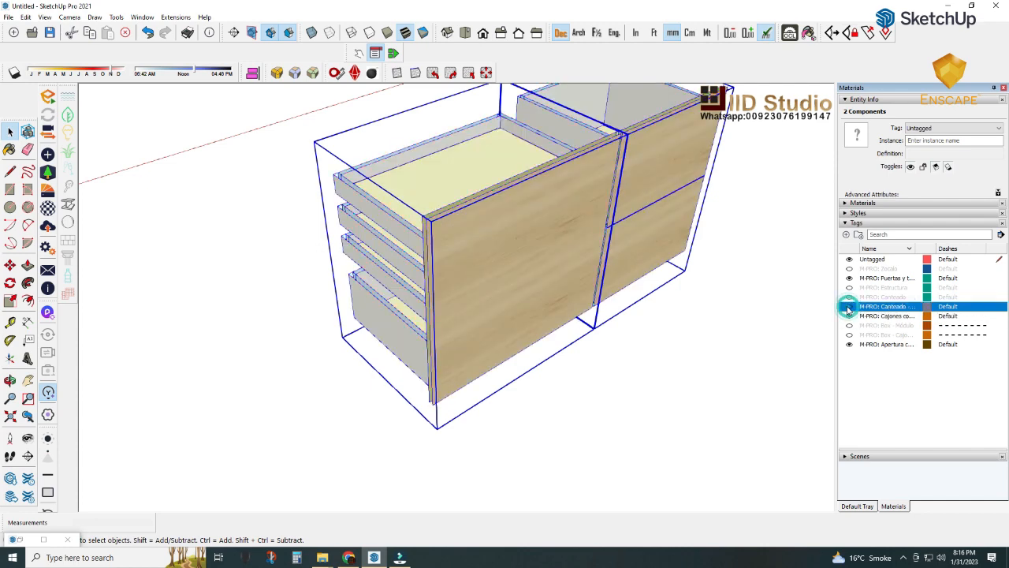
middle_click_drag(350, 265, 625, 283)
left_click(849, 307)
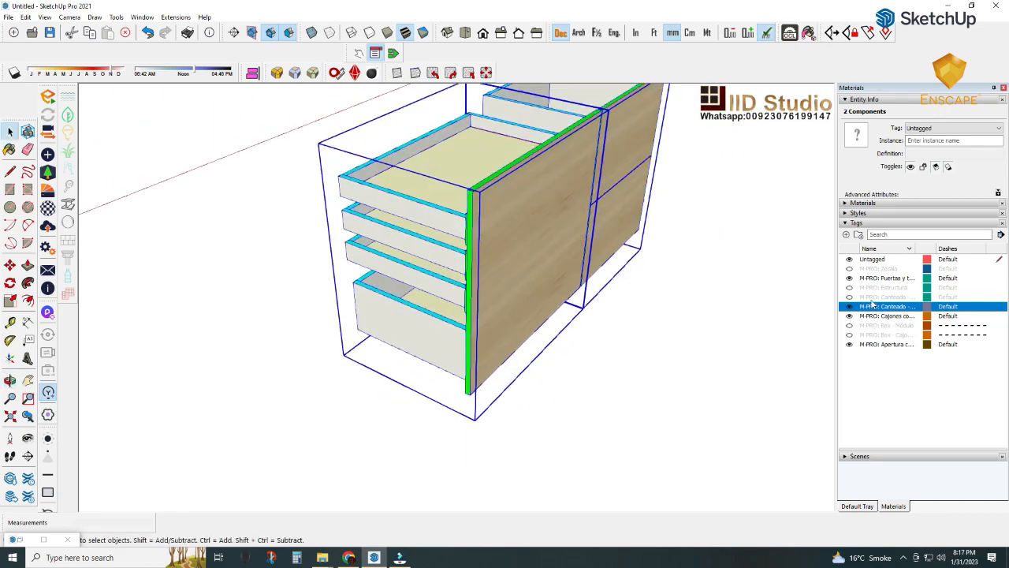
- Show and hide the M-PRO: Zocalo tag to check the plinth, and turn the M-PRO: Estructura tag back on
left_click(850, 268)
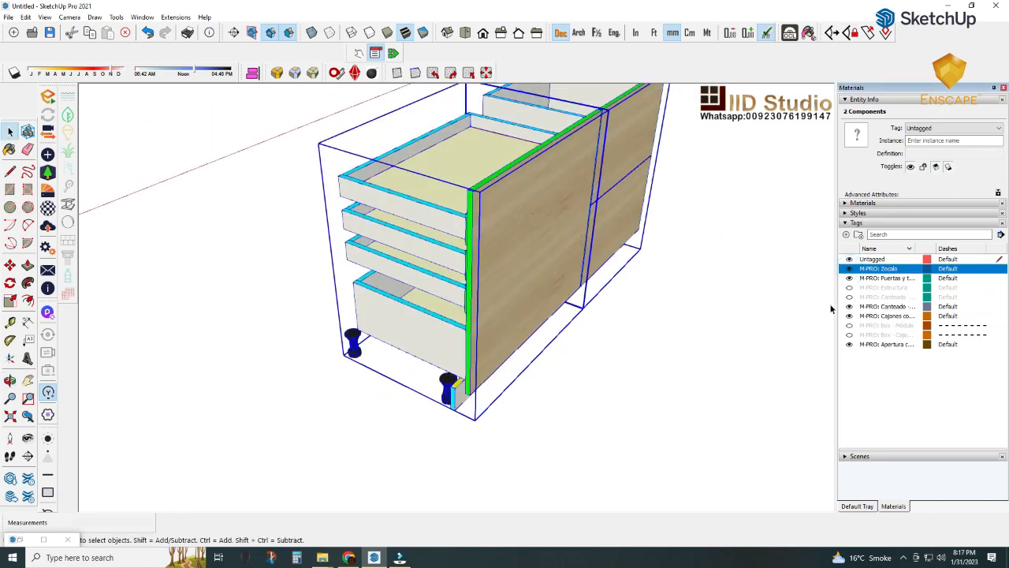
left_click(849, 269)
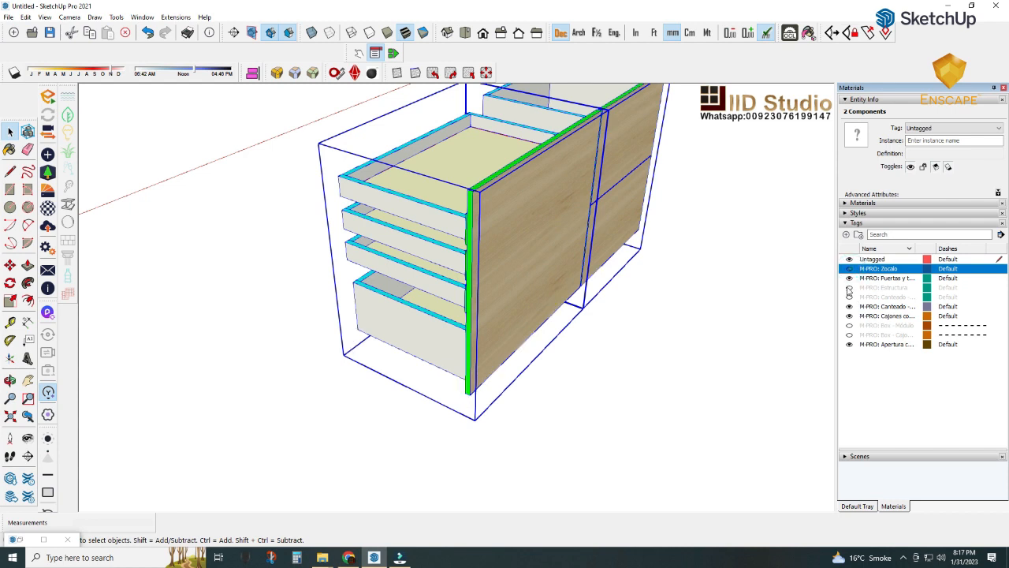
left_click(849, 288)
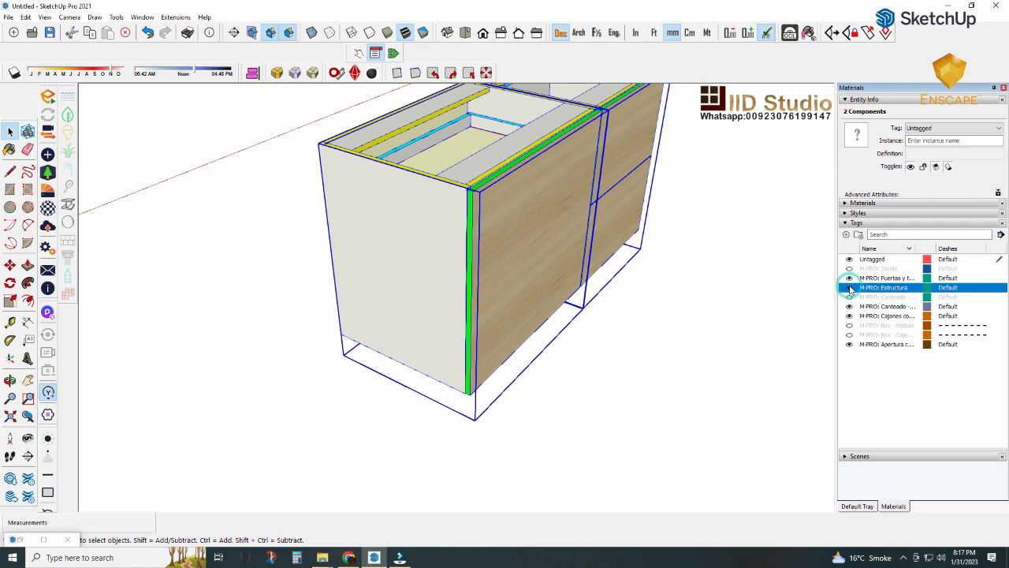
- Select both base cabinets and generate an OpenCutList parts list for the selection
middle_click_drag(551, 295, 387, 333)
scroll(385, 333, "down", 3)
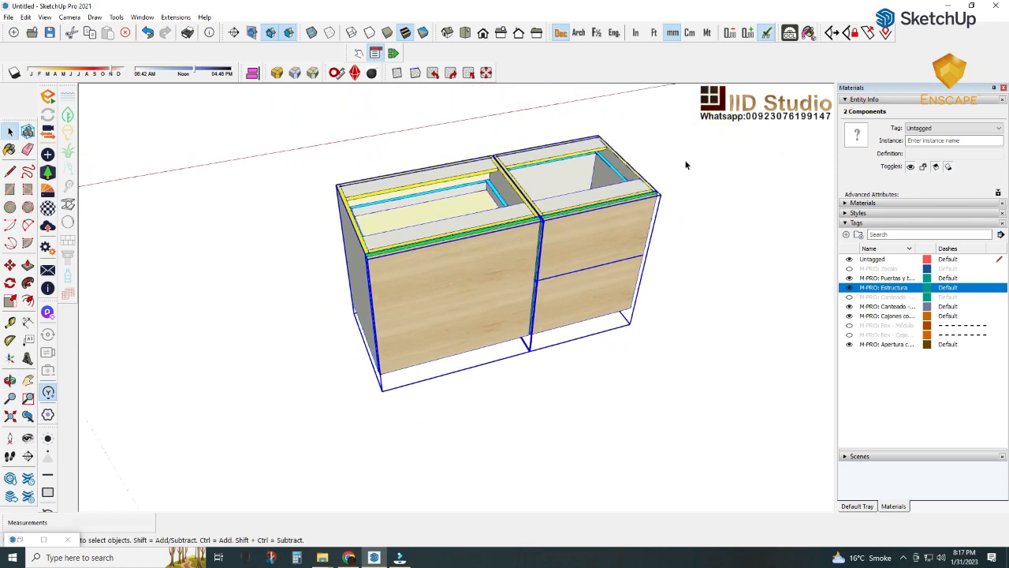
mouse_move(706, 163)
middle_mouse_down()
mouse_move(597, 198)
mouse_move(700, 150)
middle_mouse_up()
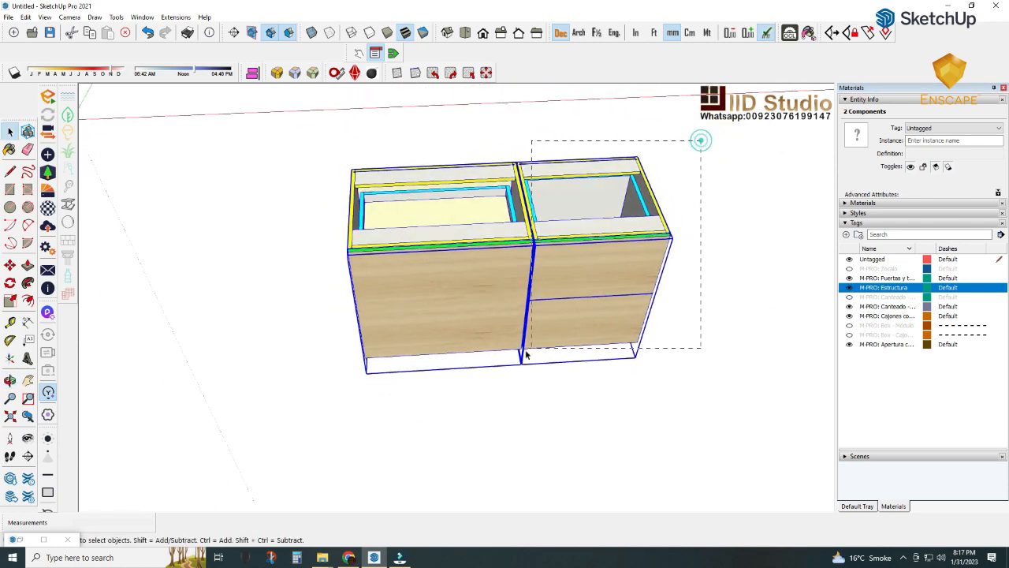
left_click_drag(525, 354, 288, 394)
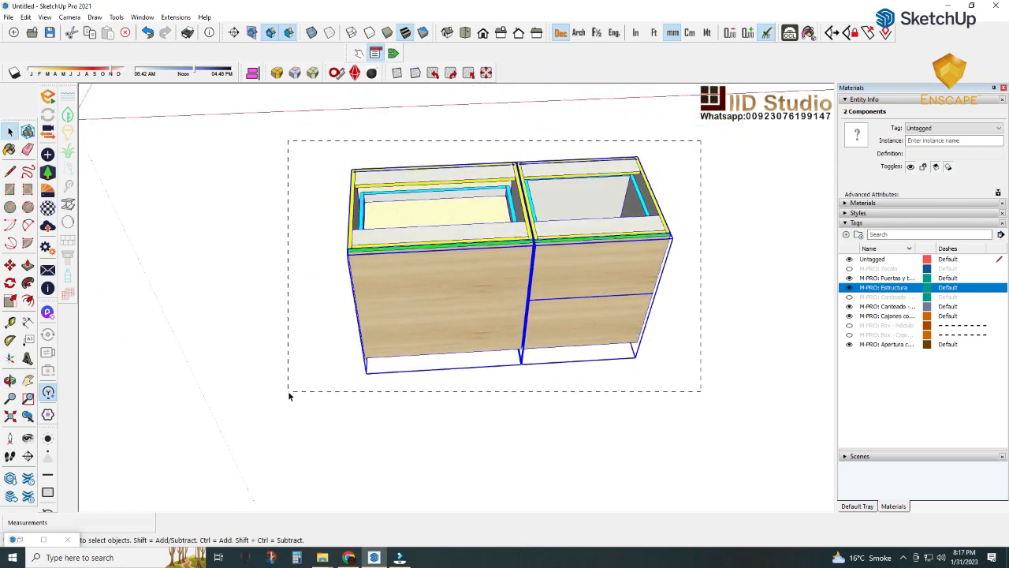
left_click(789, 34)
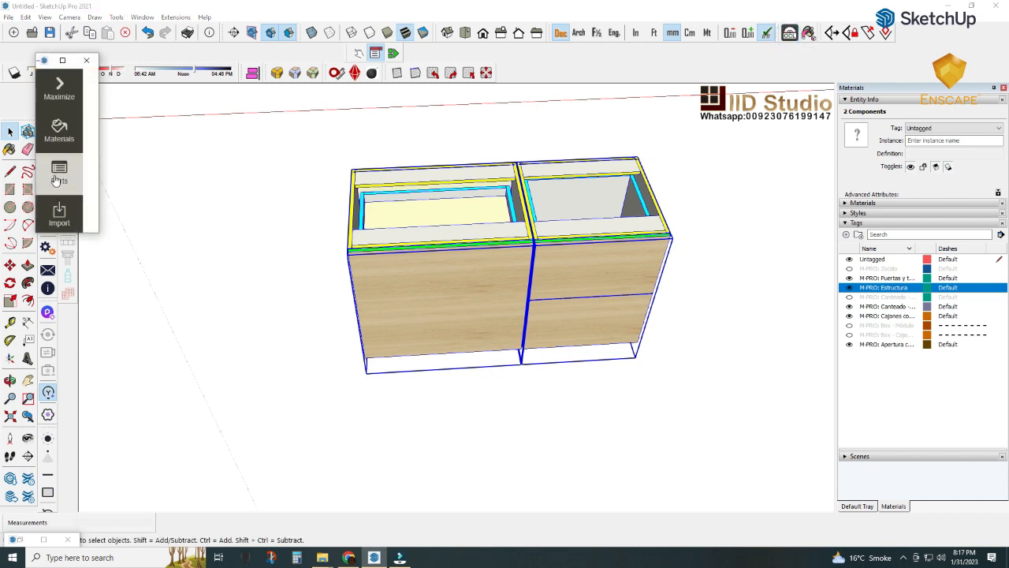
left_click(58, 175)
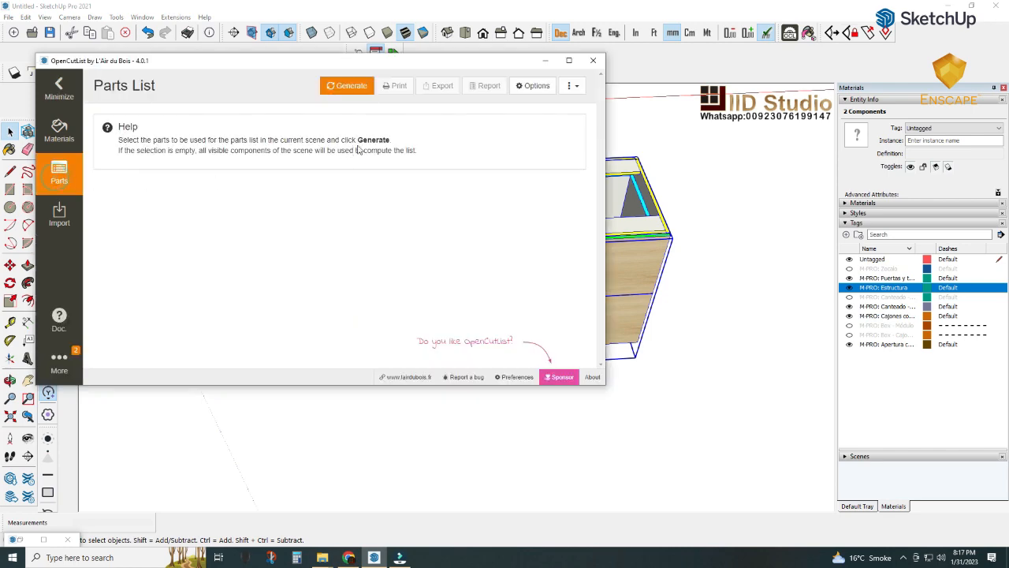
left_click(347, 87)
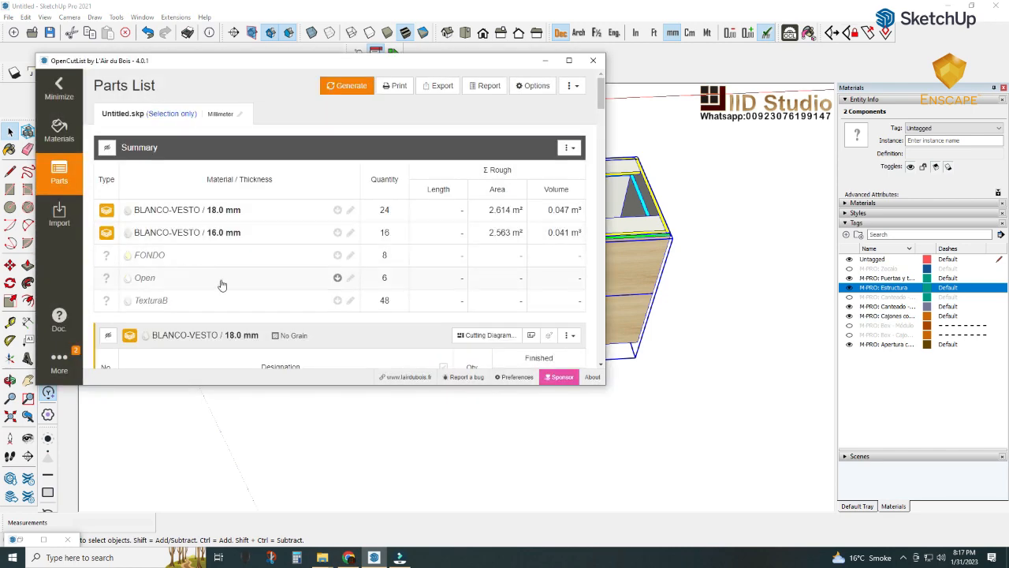
- Enlarge the parts list window, examine the summary and the first BLANCO-VESTO 18.0 mm parts, and close the window
scroll(289, 308, "down", 3)
scroll(290, 309, "up", 3)
left_click_drag(605, 385, 737, 541)
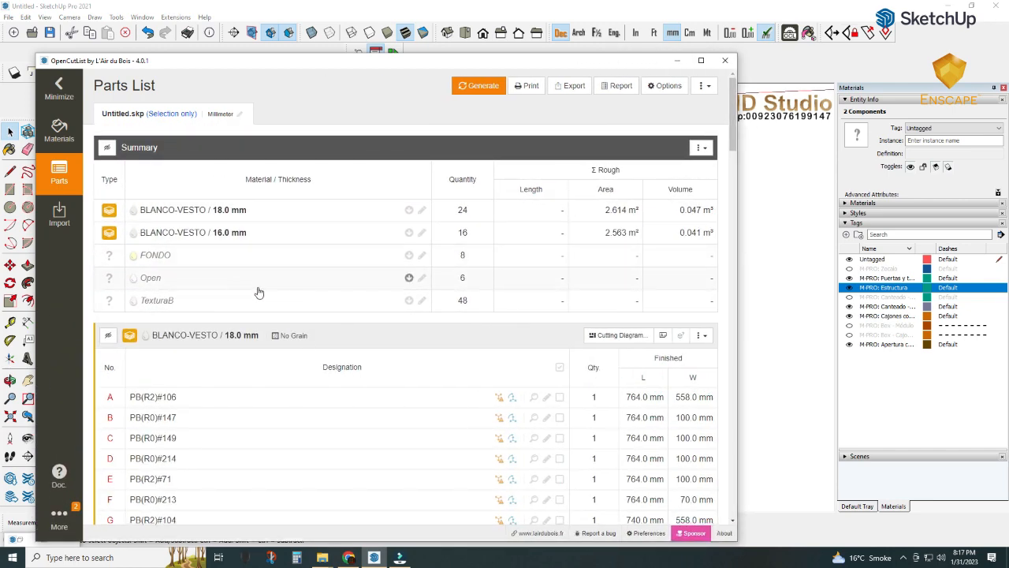
scroll(263, 300, "down", 3)
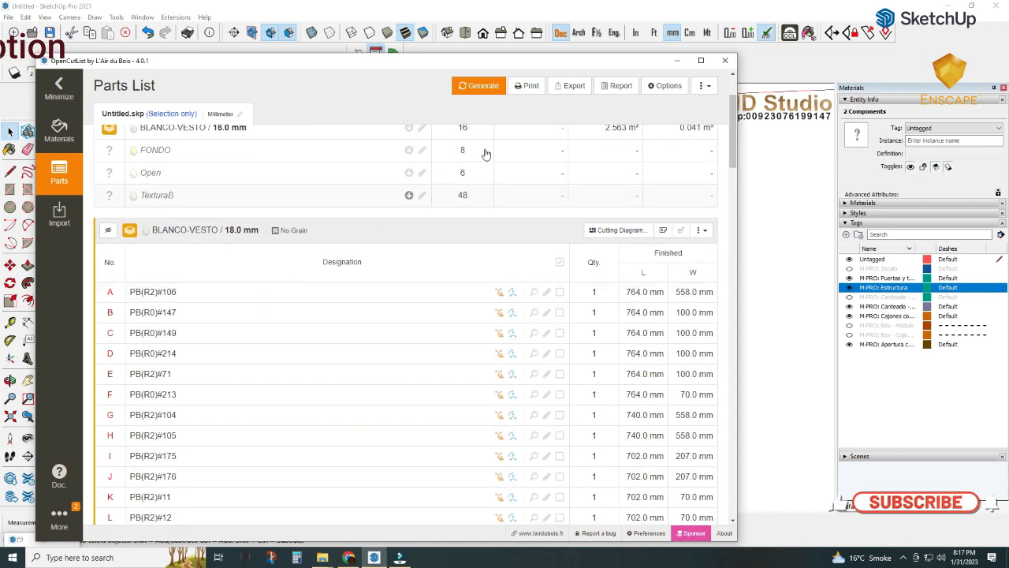
left_click(724, 60)
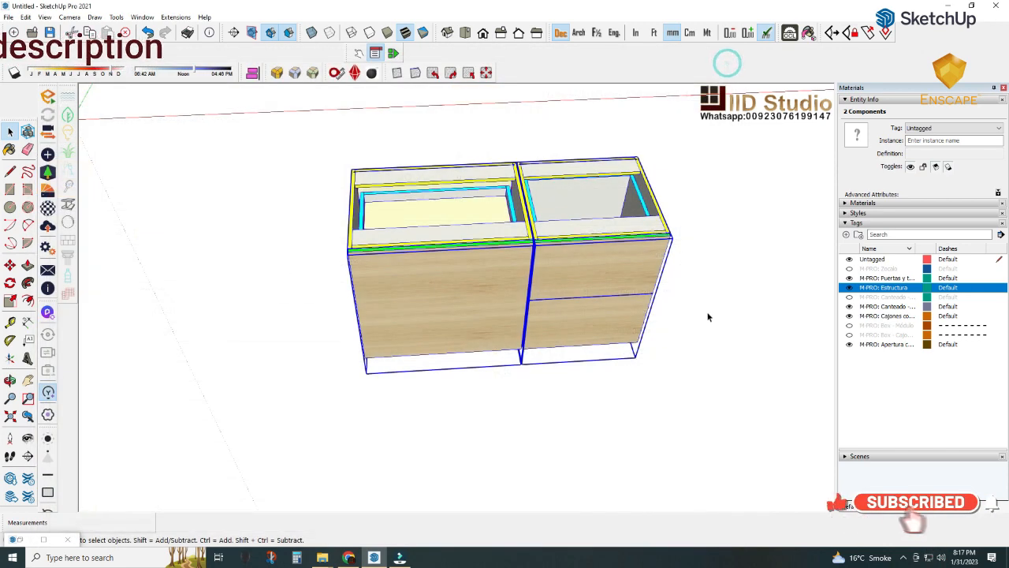
- Reselect both cabinets, generate their parts list again, and look through the summary and the BLANCO-VESTO 18.0 mm parts
left_click_drag(709, 153, 237, 376)
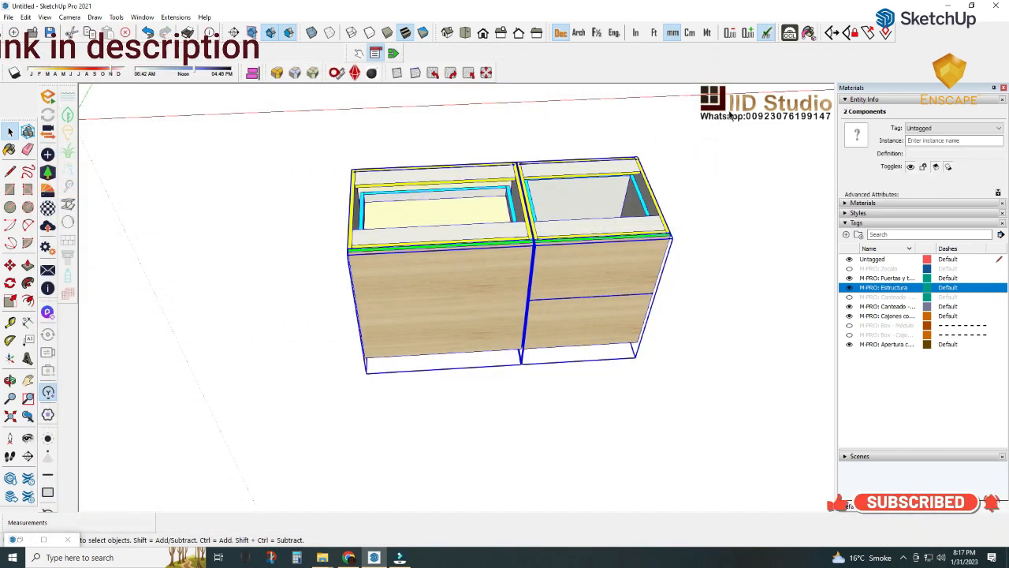
left_click(47, 95)
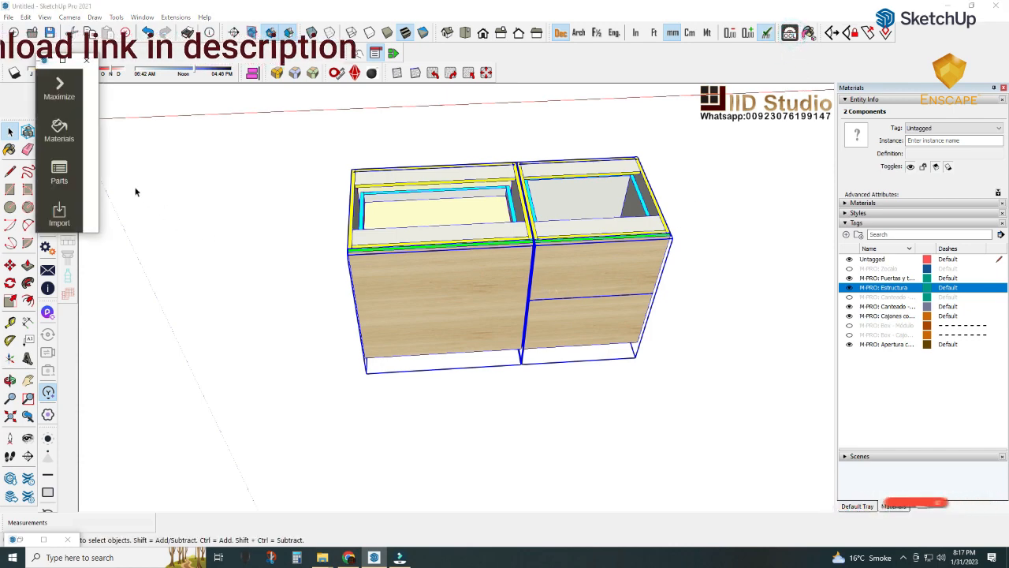
left_click(49, 177)
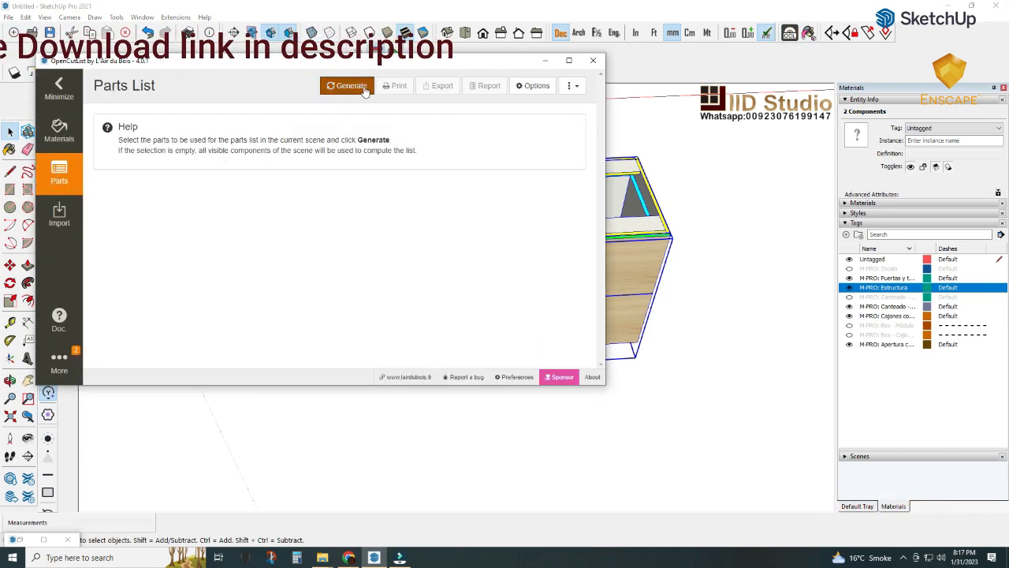
left_click(351, 86)
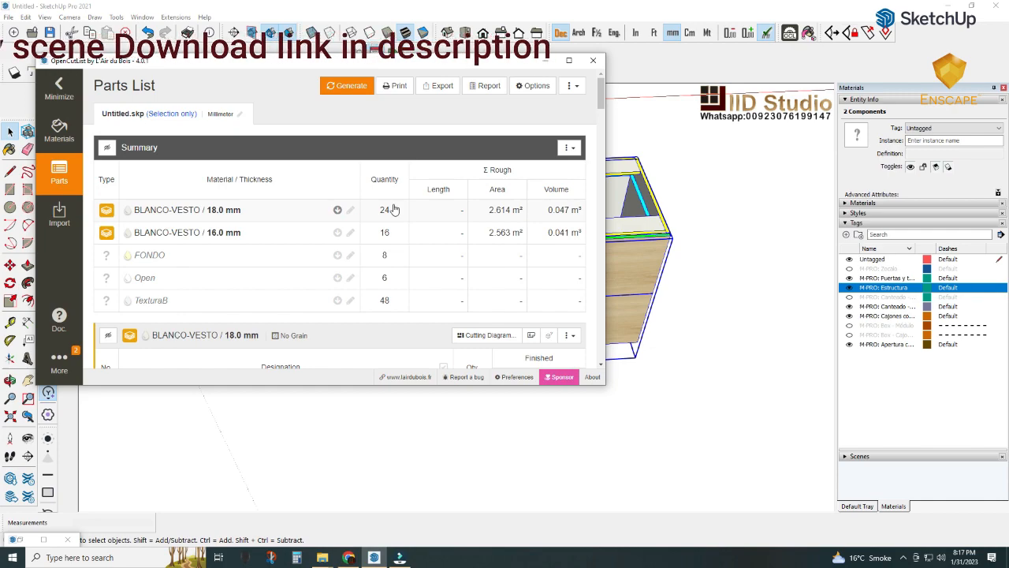
scroll(395, 213, "down", 3)
scroll(397, 216, "up", 3)
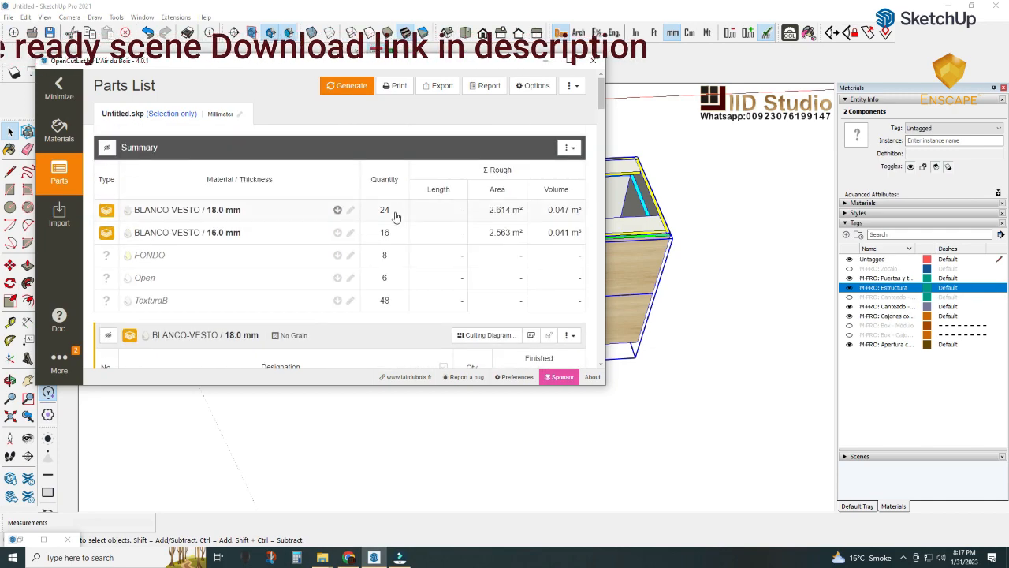
scroll(396, 216, "down", 5)
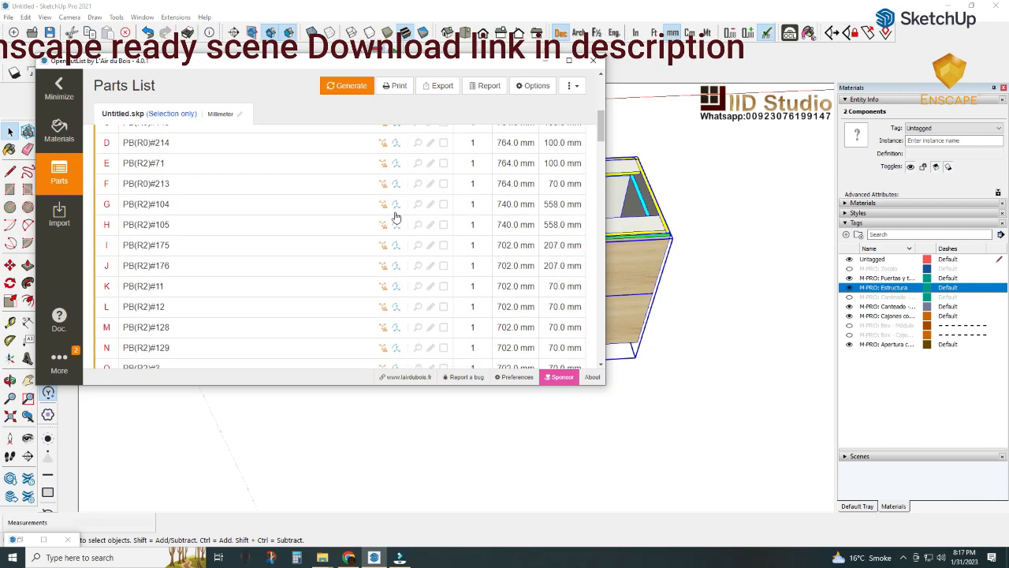
scroll(396, 216, "down", 1)
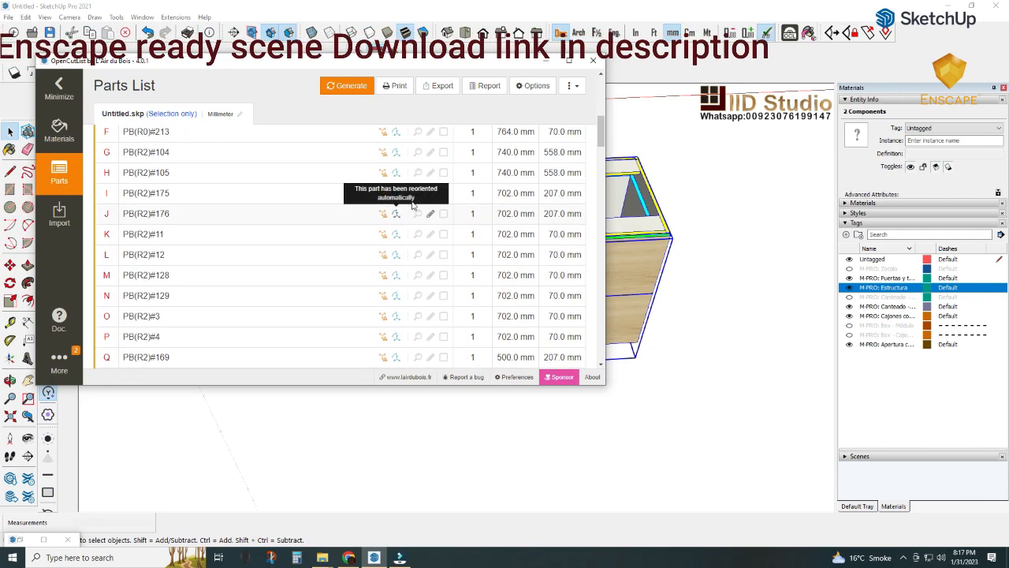
- Close the parts list window, clear the cabinet selection, and view the two cabinets from the front
left_click(599, 63)
left_click(736, 262)
middle_click_drag(451, 318, 421, 182)
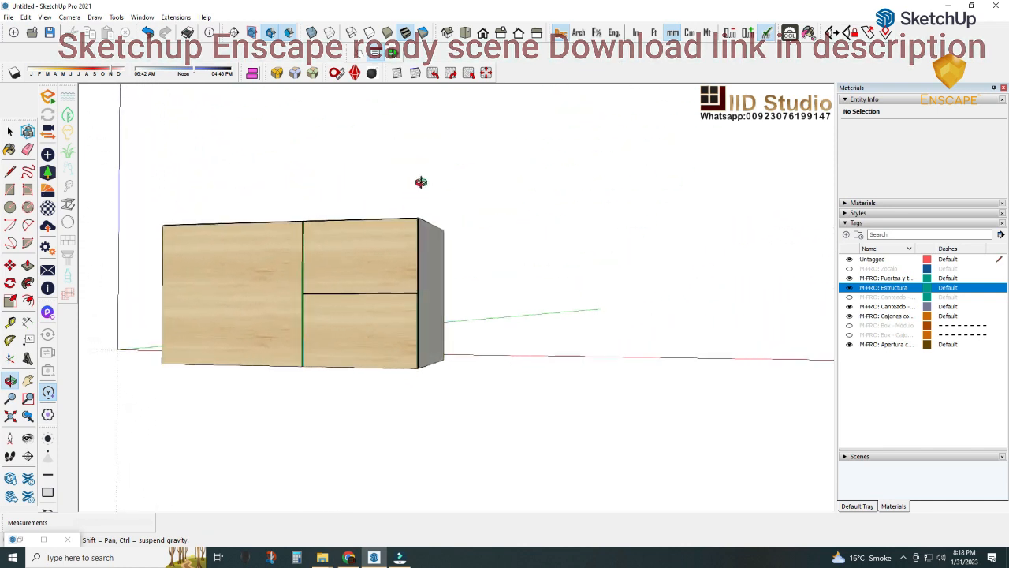
- Make the M-PRO: Zocalo tag visible and select both base cabinets
left_click(849, 269)
middle_click_drag(412, 330, 218, 439)
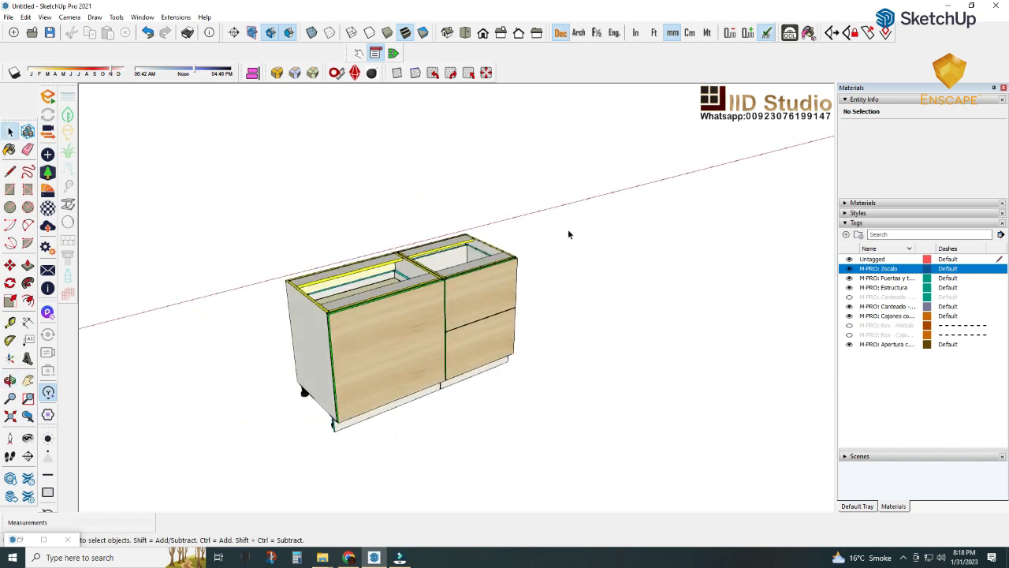
left_click_drag(568, 234, 232, 466)
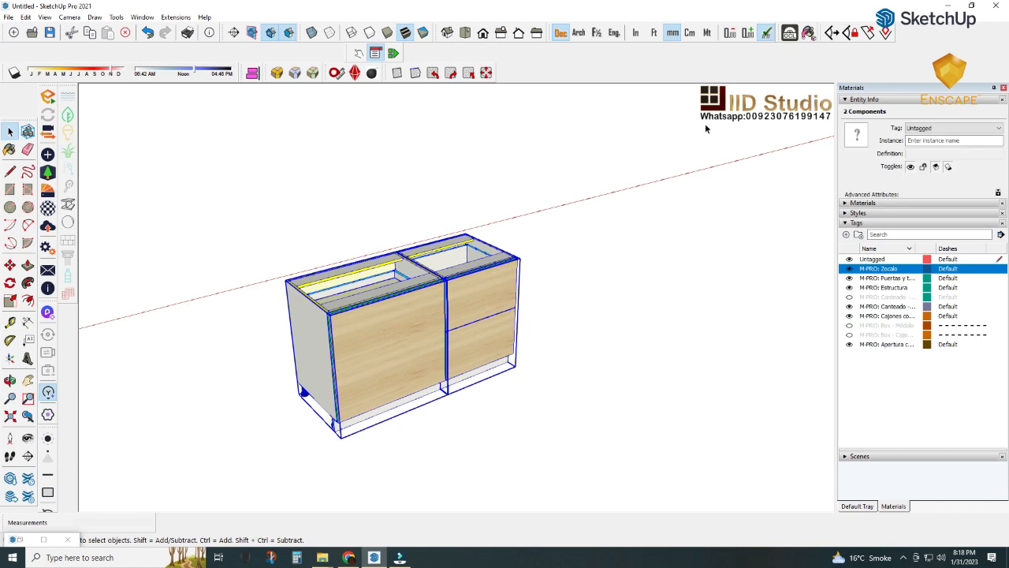
- Open the OpenCutList parts list, look over its options, and generate the list for the selected cabinets
left_click(789, 32)
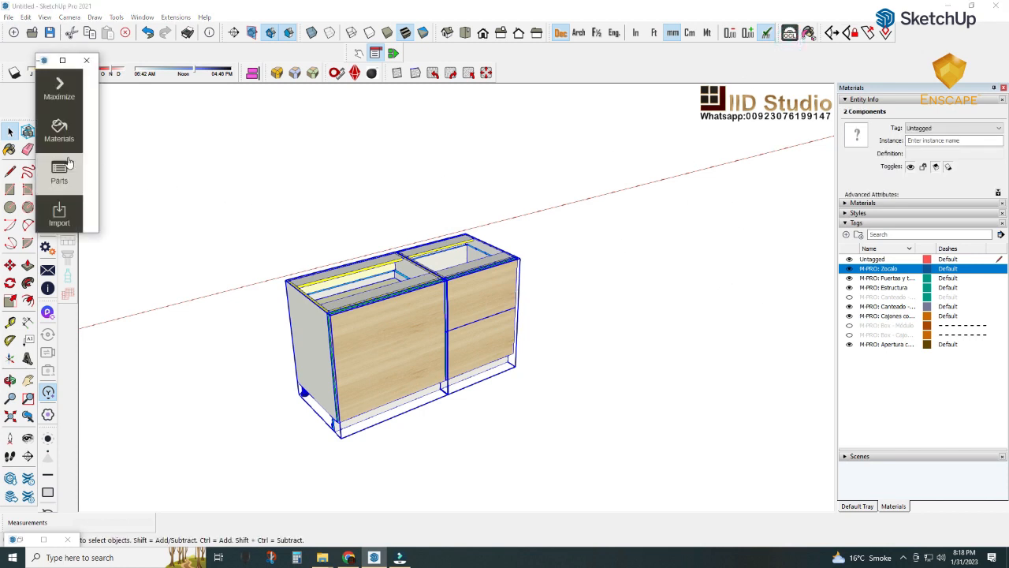
left_click(62, 168)
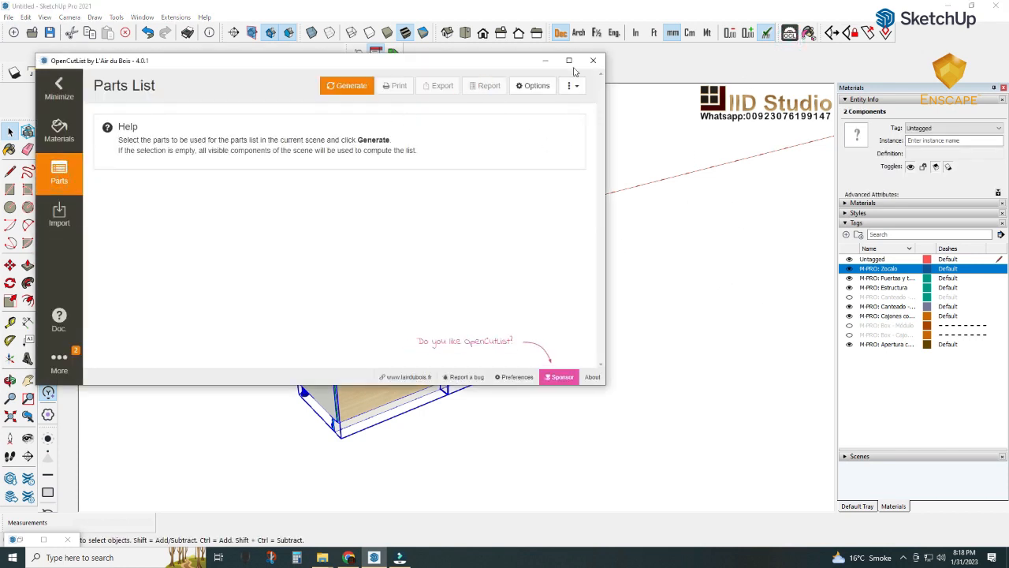
left_click(544, 86)
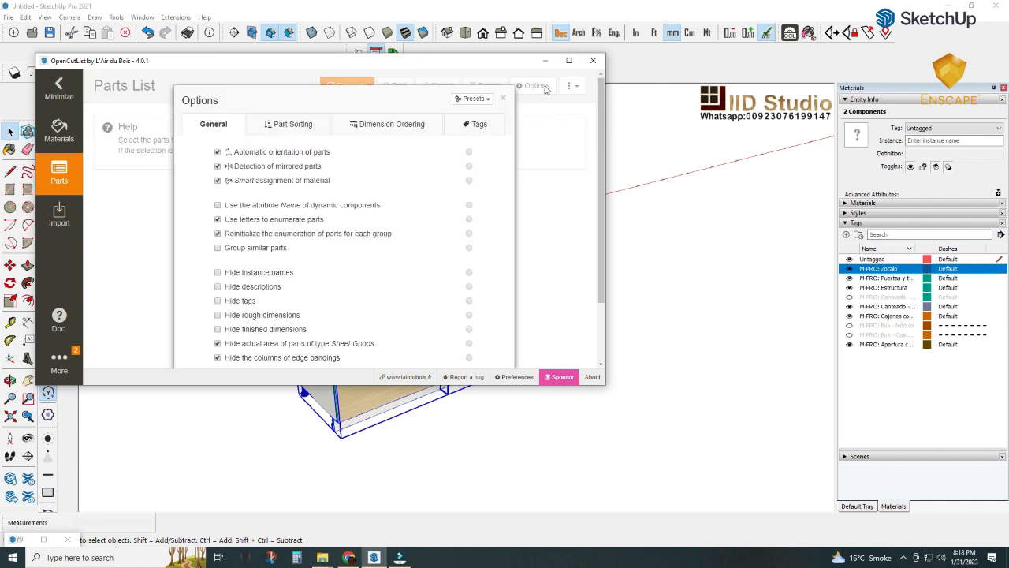
left_click(505, 99)
left_click(575, 87)
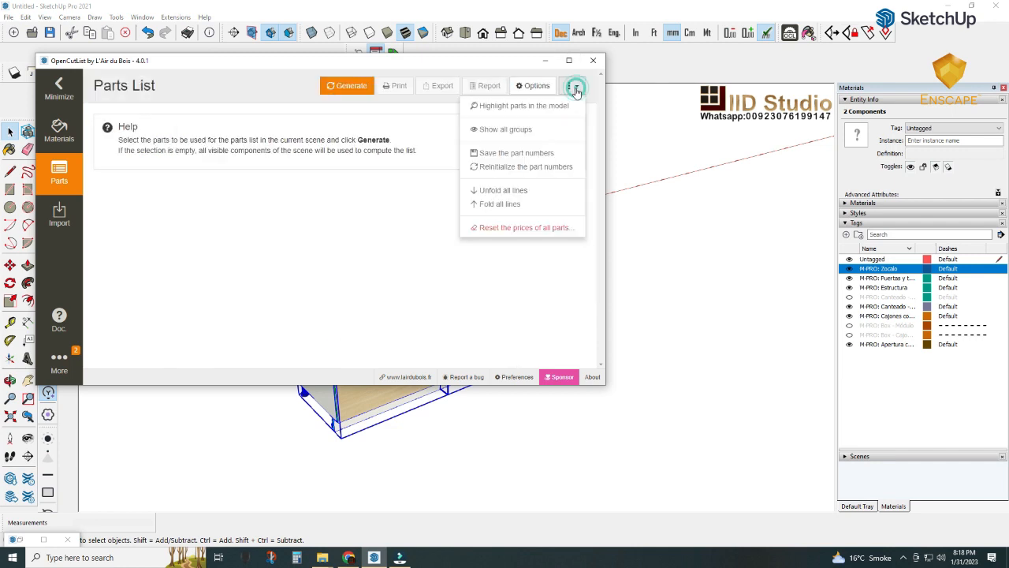
left_click(416, 231)
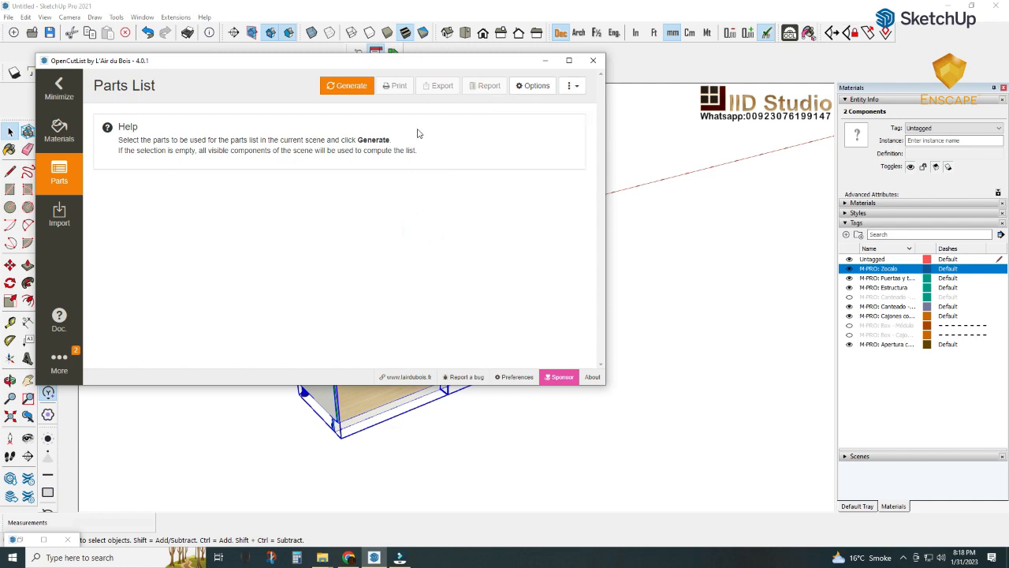
left_click(347, 87)
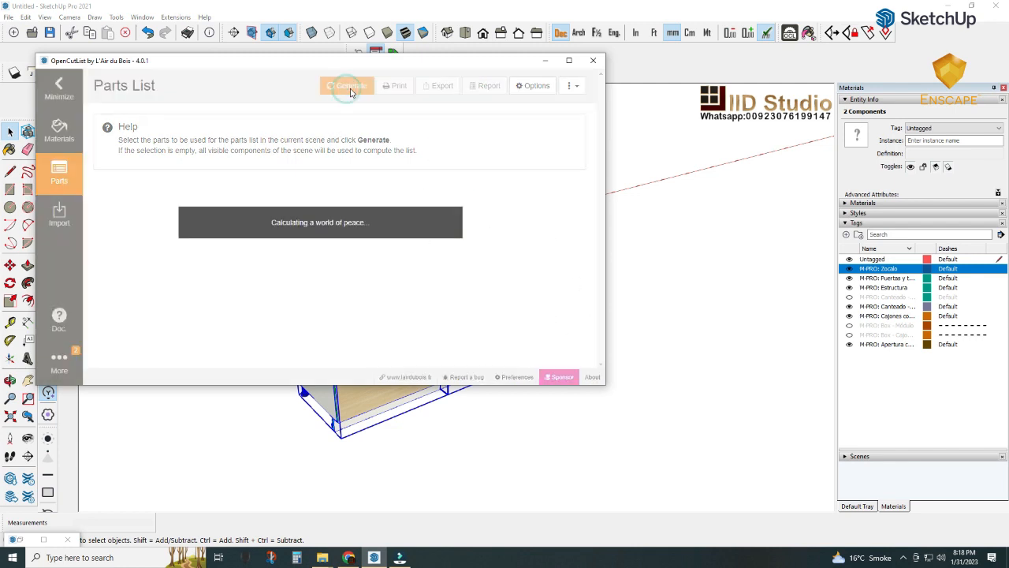
- Preview the parts list's CSV export, keeping Semicolon as the separator and UTF-8 as the encoding
left_click(433, 85)
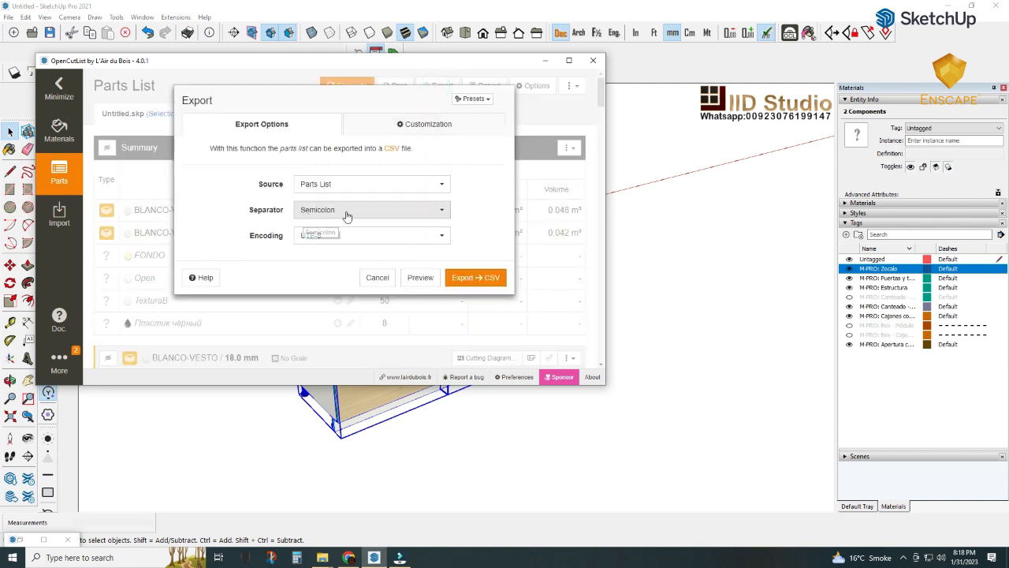
left_click(442, 211)
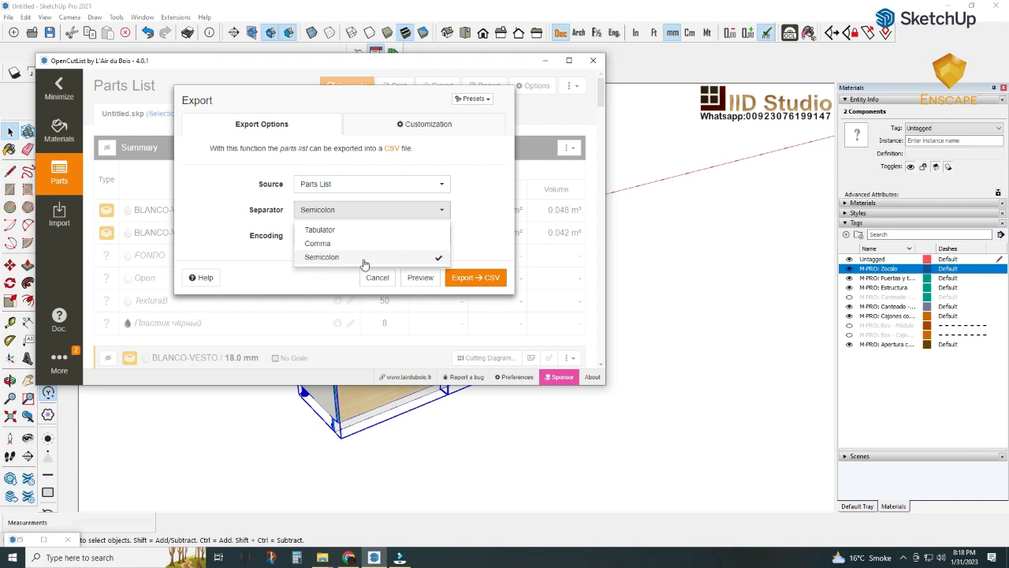
left_click(510, 225)
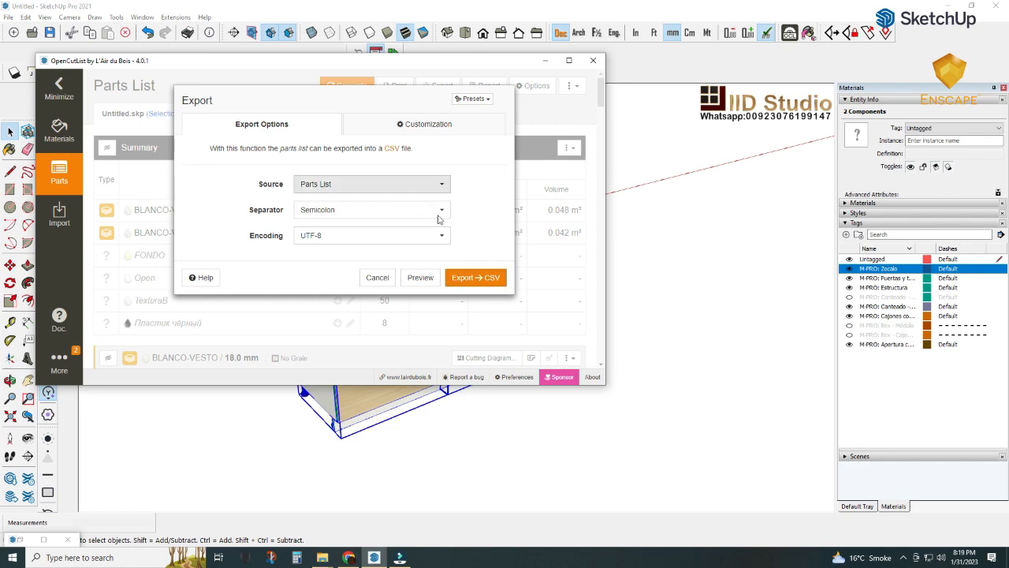
left_click(419, 278)
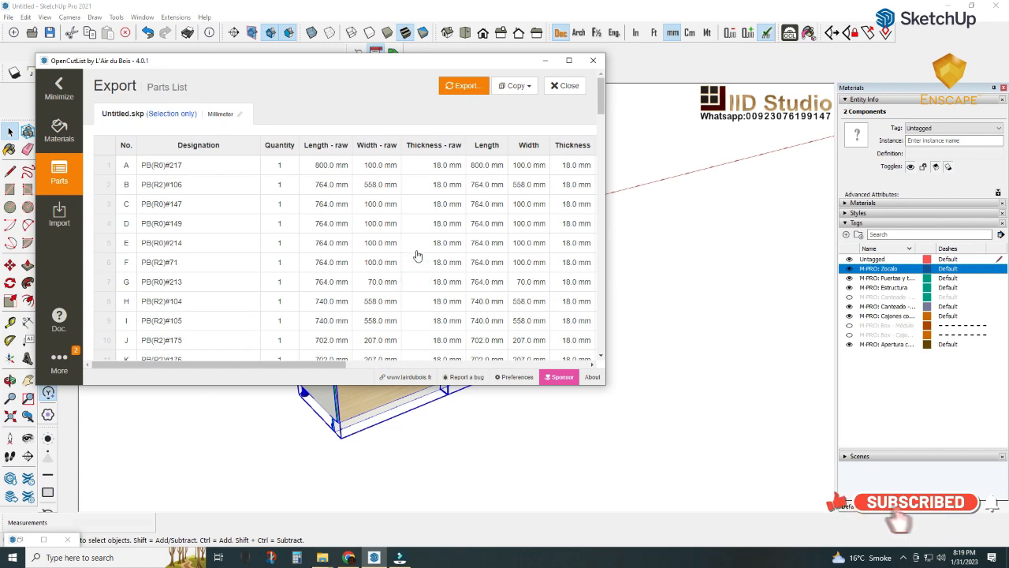
- Enlarge the export preview and examine the part rows, with their dimensions and materials, through to the end of the table
scroll(445, 304, "down", 5)
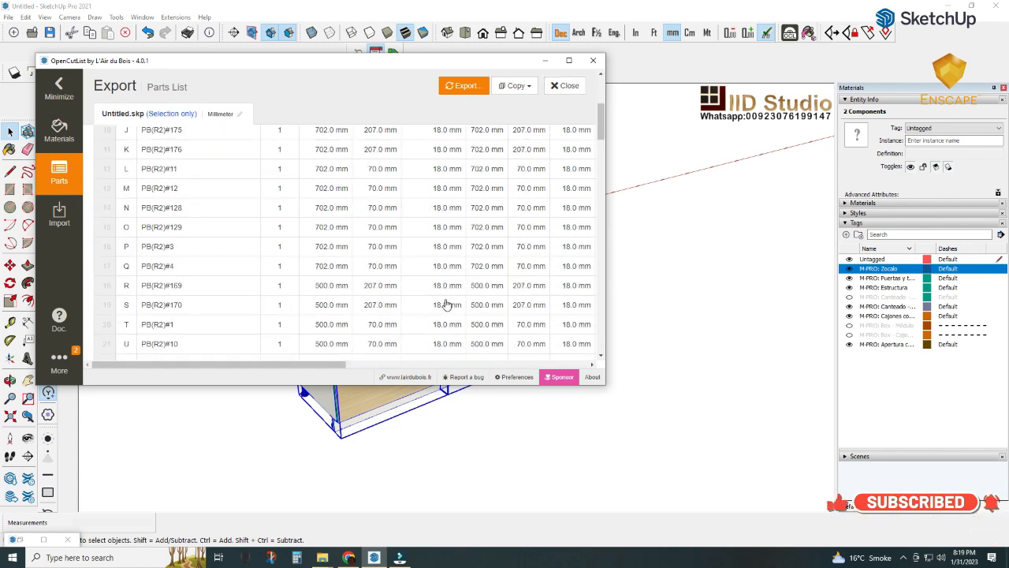
scroll(445, 304, "up", 6)
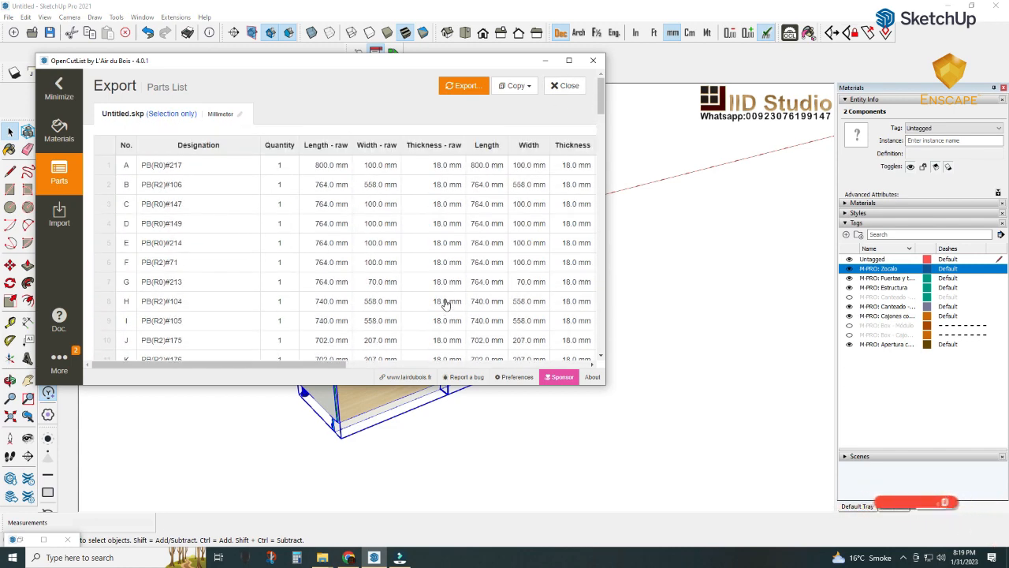
left_click_drag(605, 386, 816, 553)
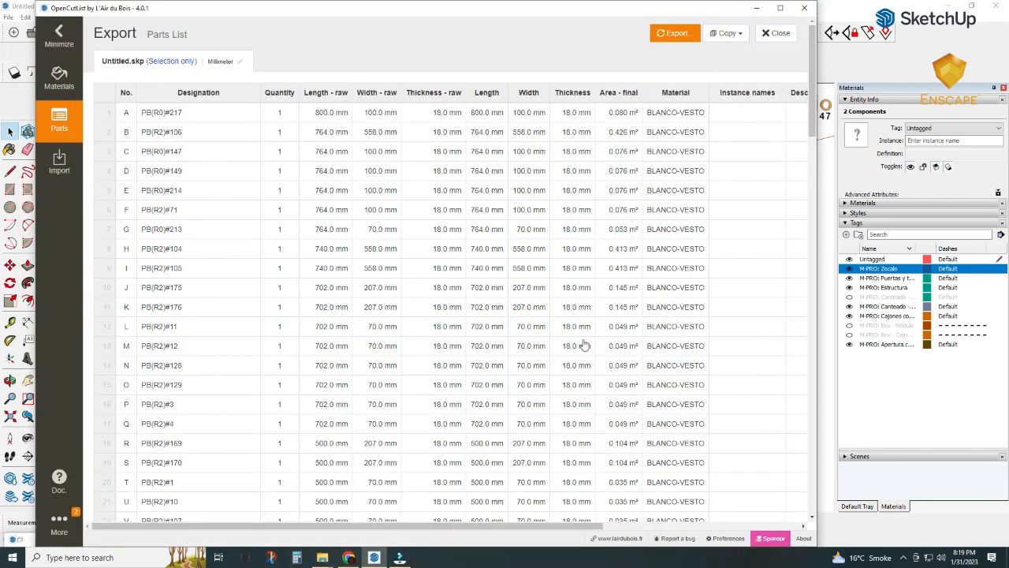
scroll(521, 280, "down", 2)
scroll(521, 280, "down", 8)
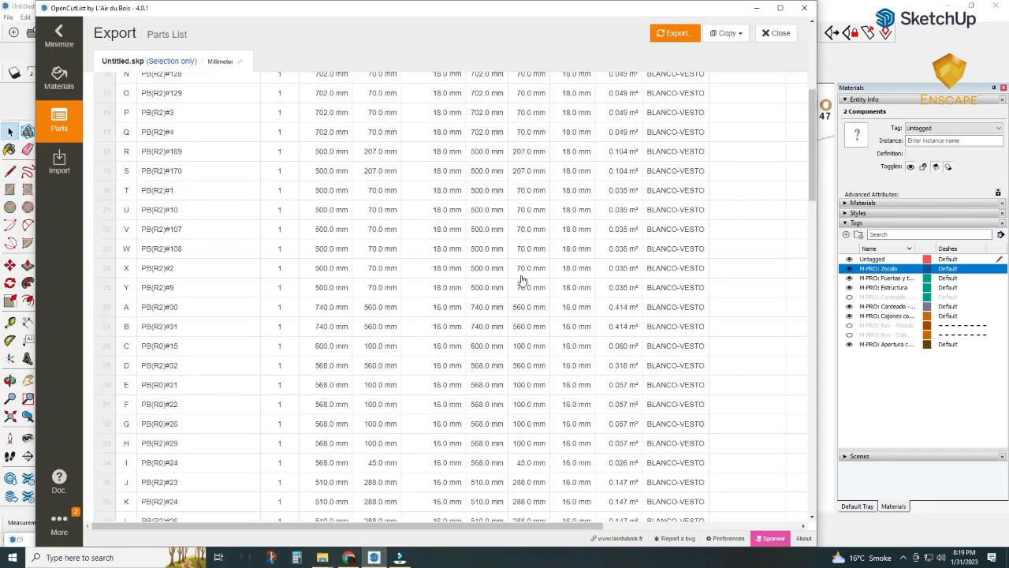
scroll(521, 280, "down", 3)
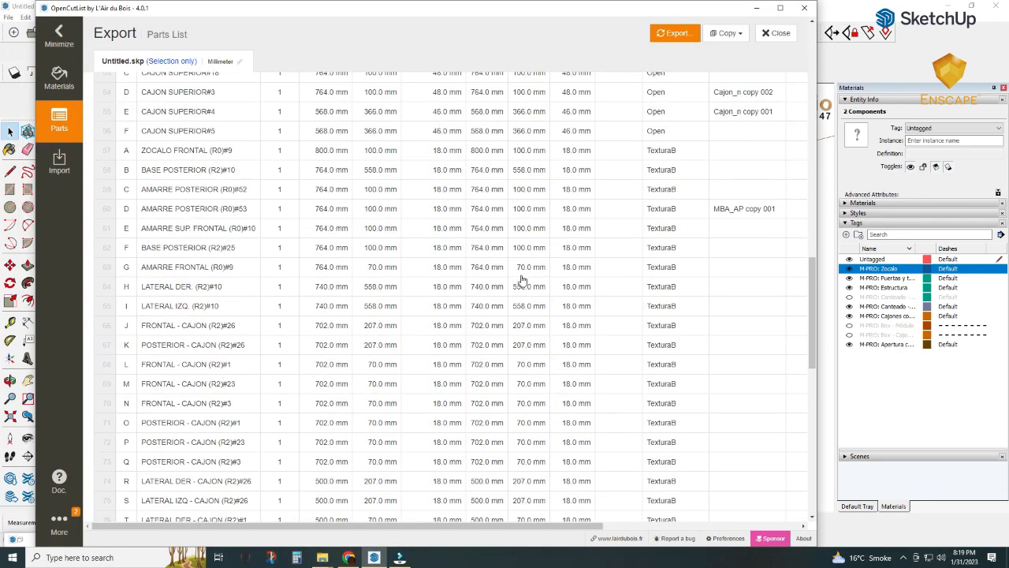
scroll(521, 280, "up", 8)
scroll(521, 280, "up", 5)
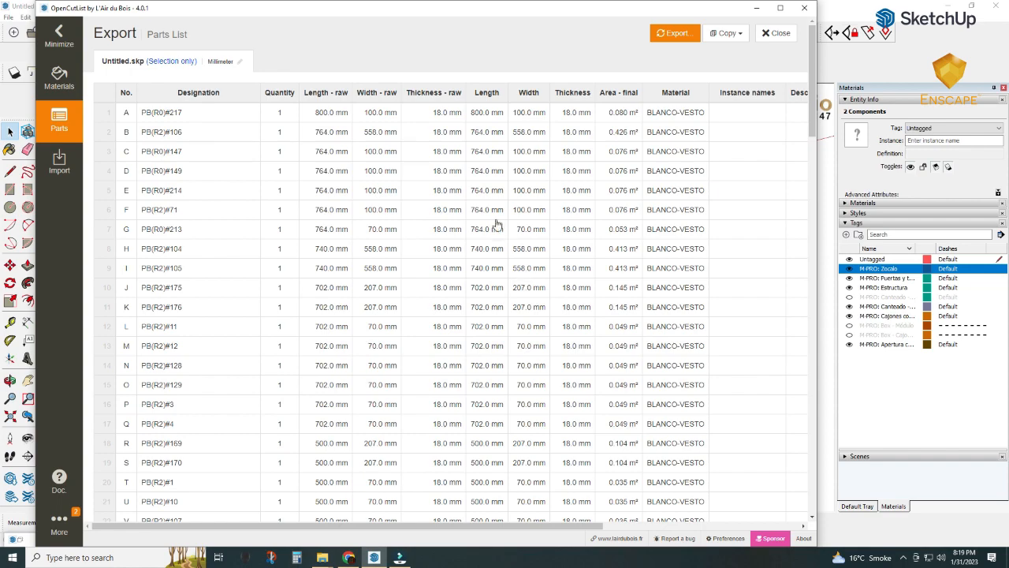
scroll(495, 223, "down", 15)
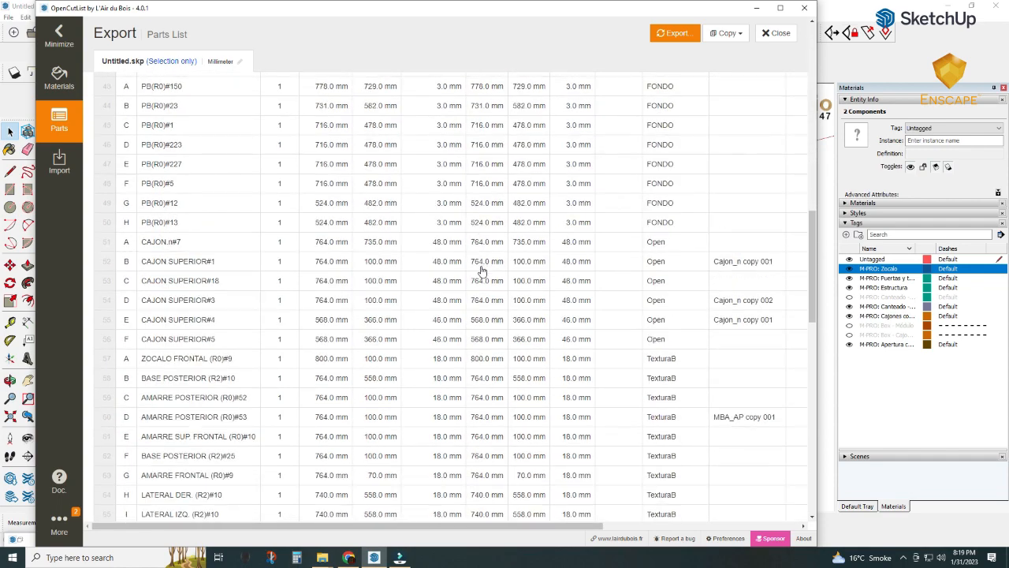
scroll(482, 270, "down", 8)
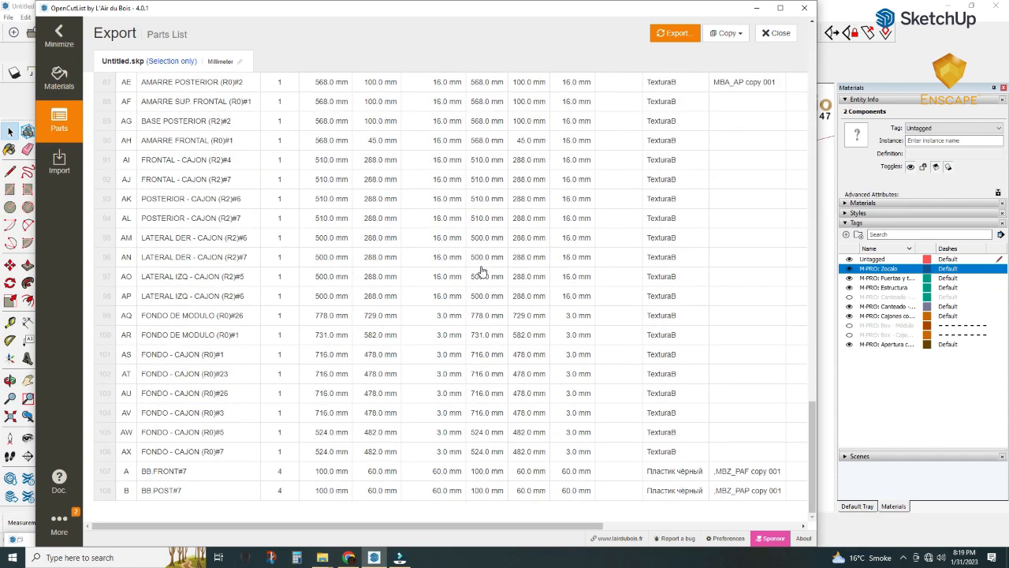
scroll(482, 270, "up", 4)
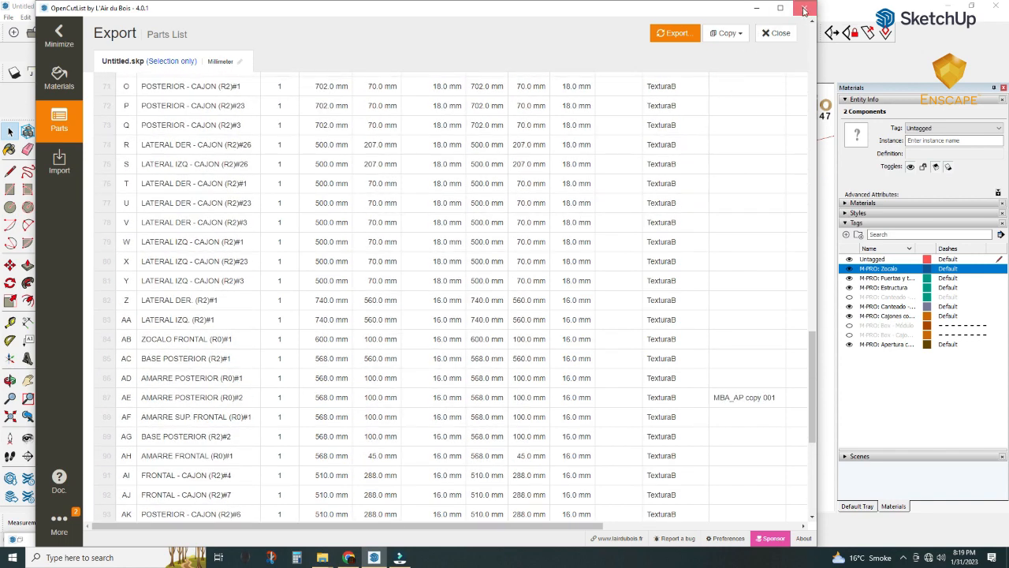
- Export the parts list to a CSV file named Untitled in the Pictures folder
left_click(676, 36)
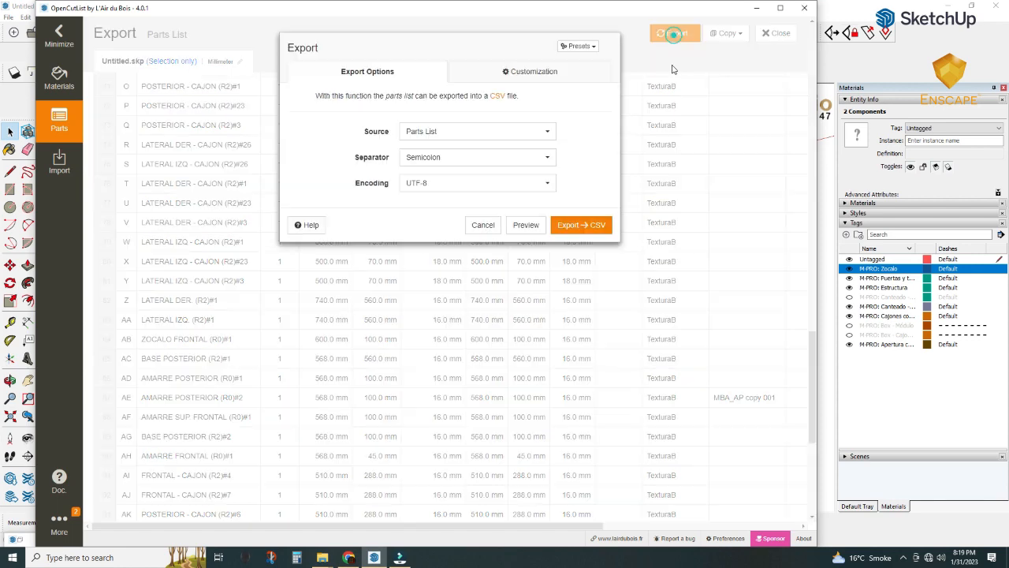
left_click(565, 227)
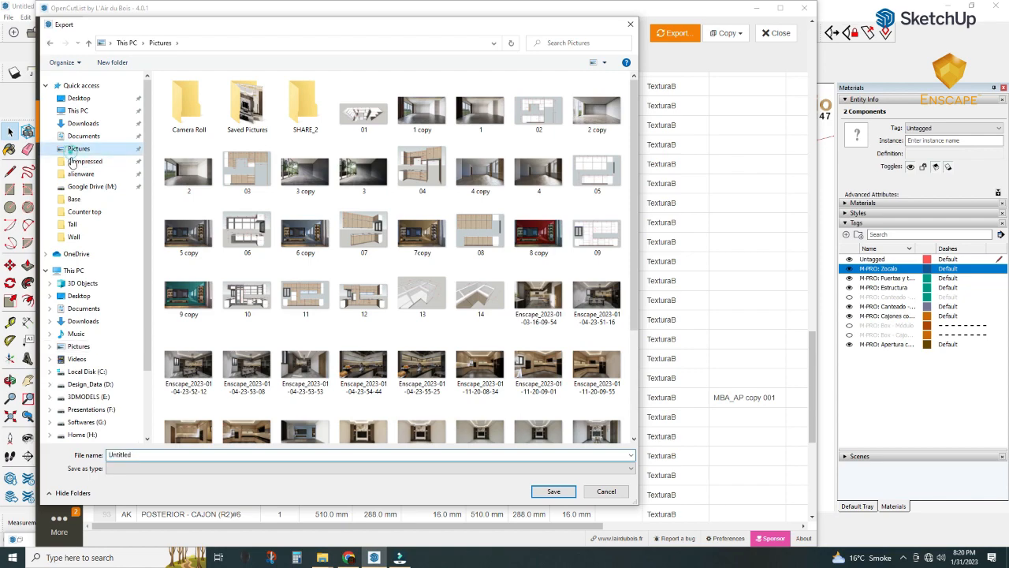
left_click(553, 491)
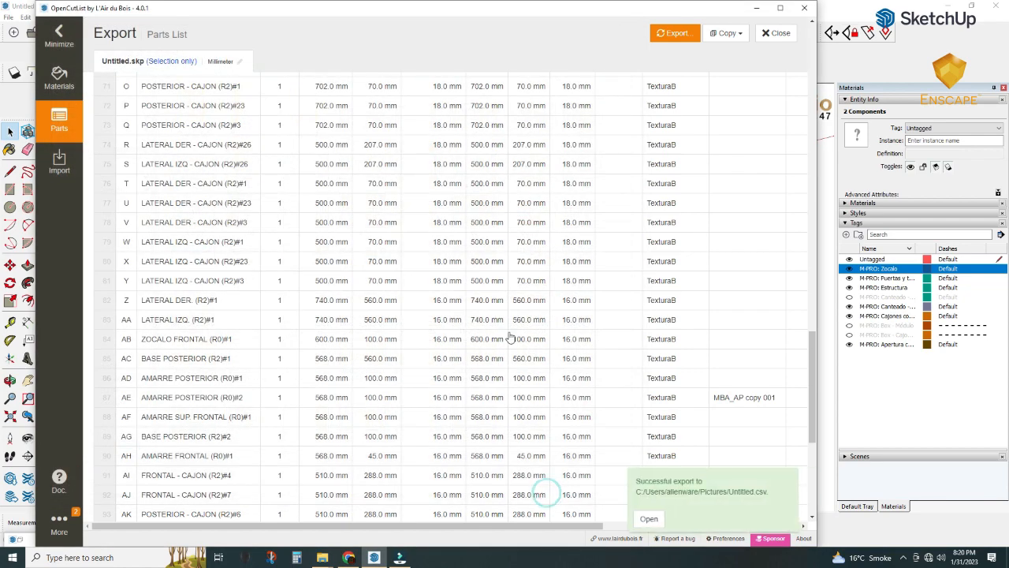
- Minimise the OpenCutList and SketchUp windows and open the exported Untitled CSV file from the Pictures folder in Excel
left_click(757, 10)
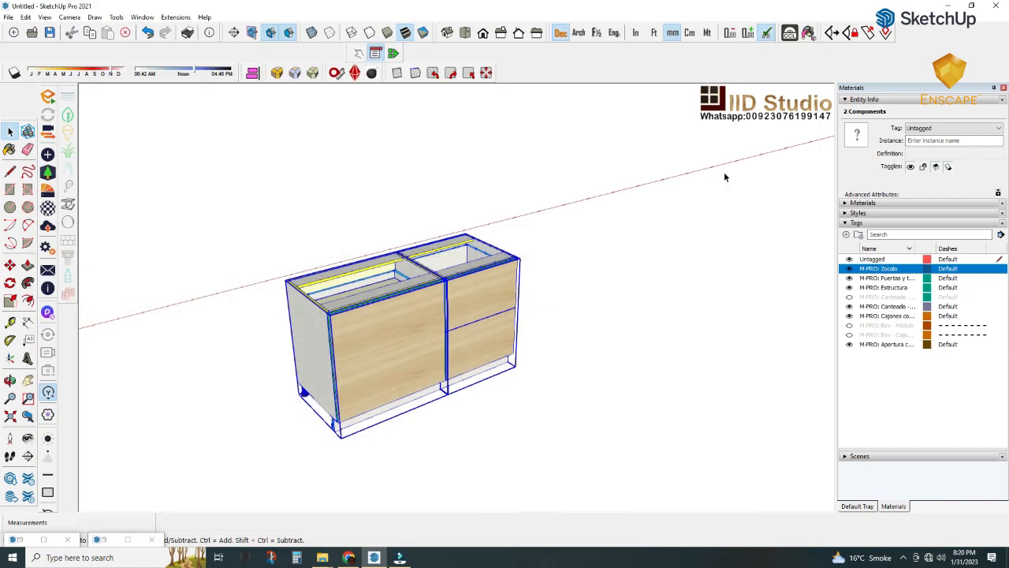
left_click(947, 7)
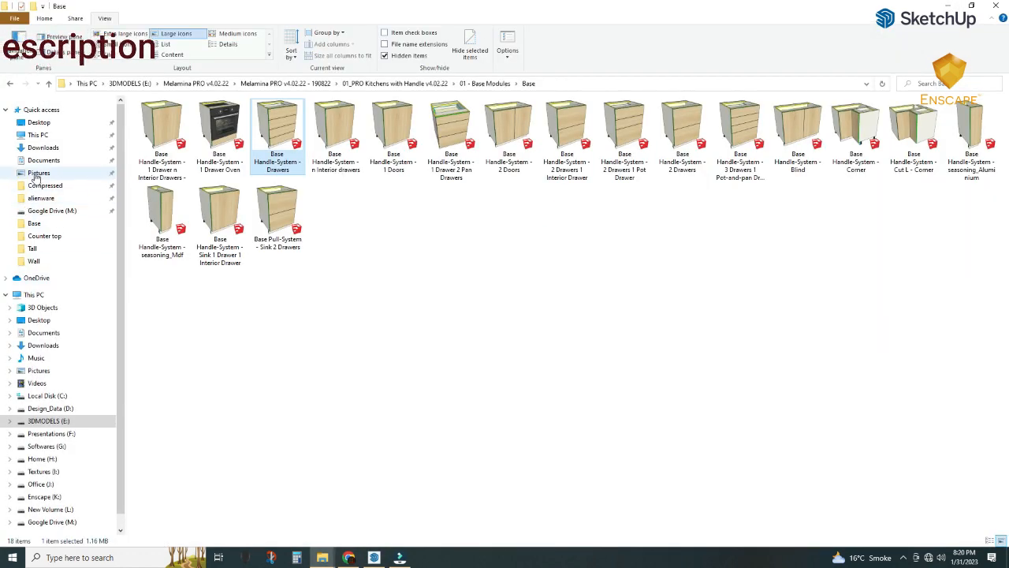
left_click(13, 557)
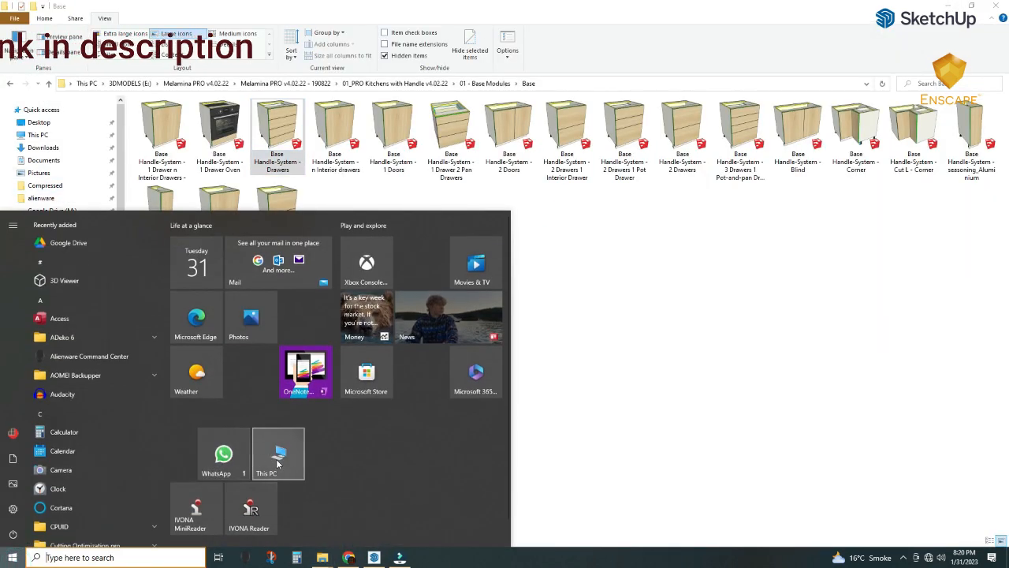
left_click(268, 459)
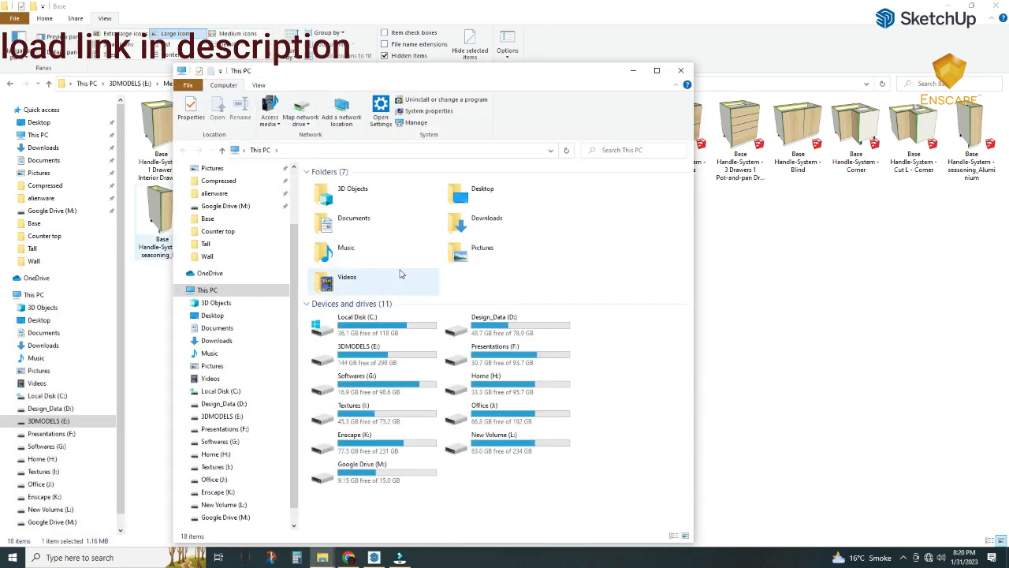
left_click(657, 71)
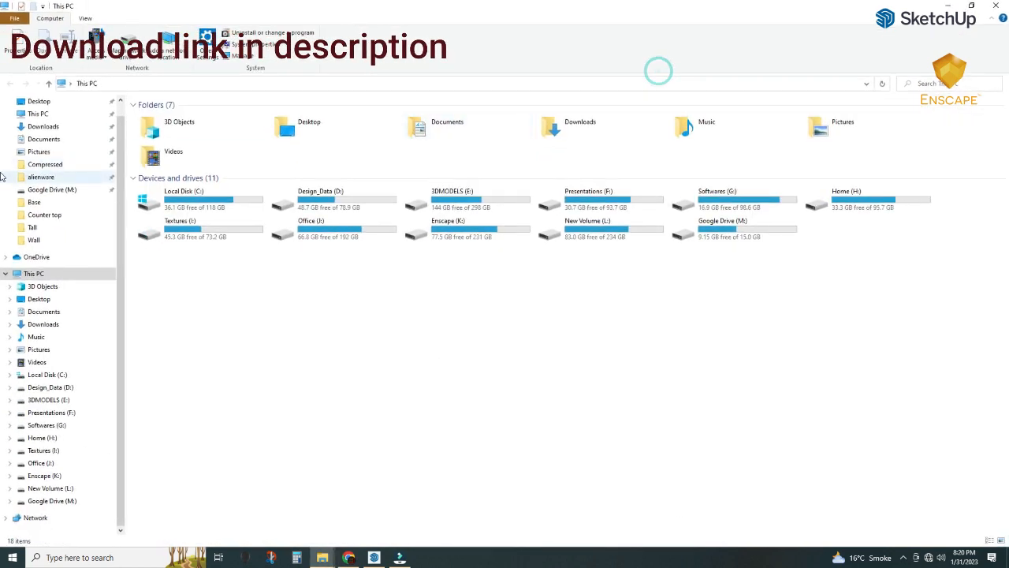
left_click(38, 151)
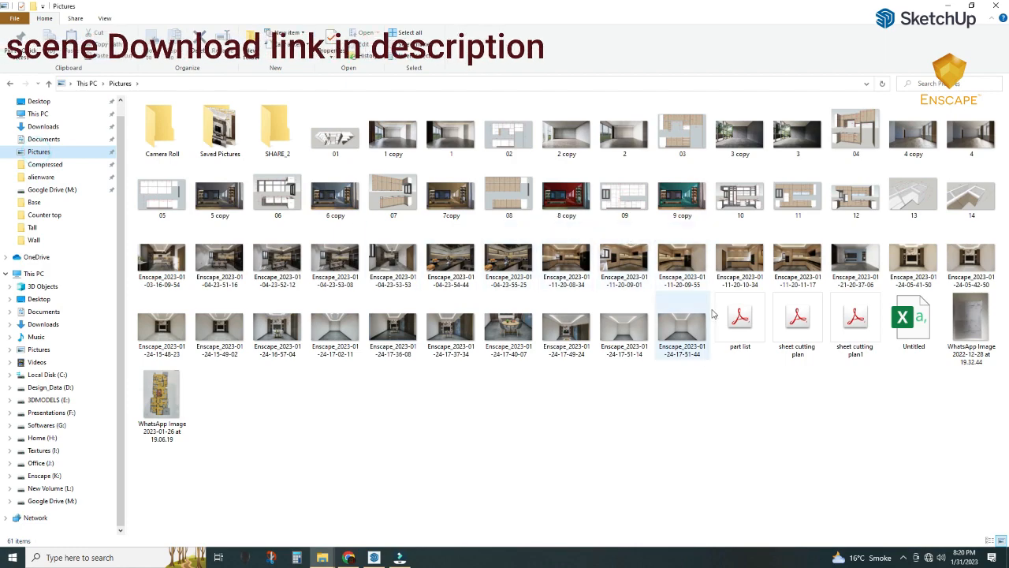
left_click(914, 349)
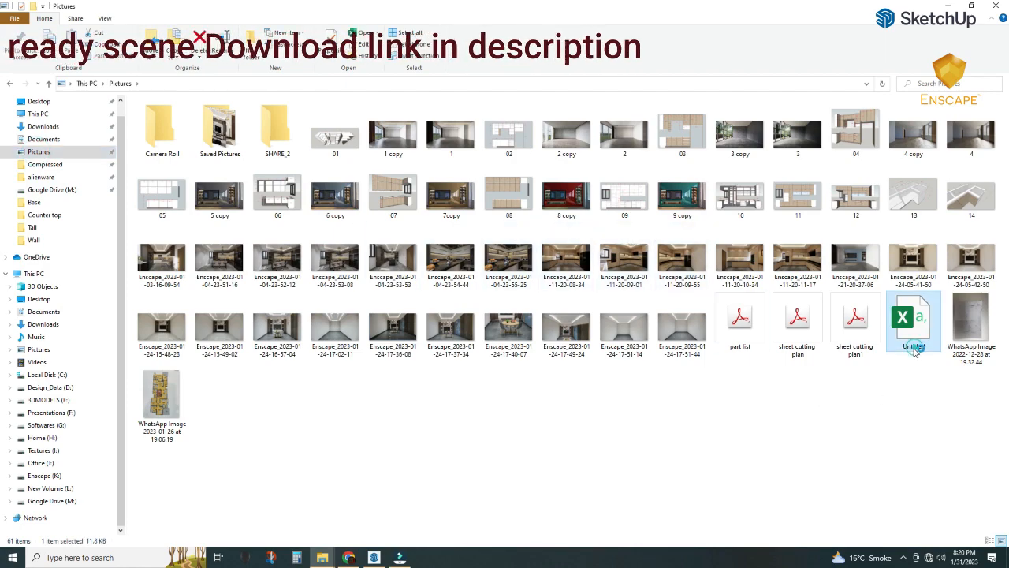
double_click(911, 347)
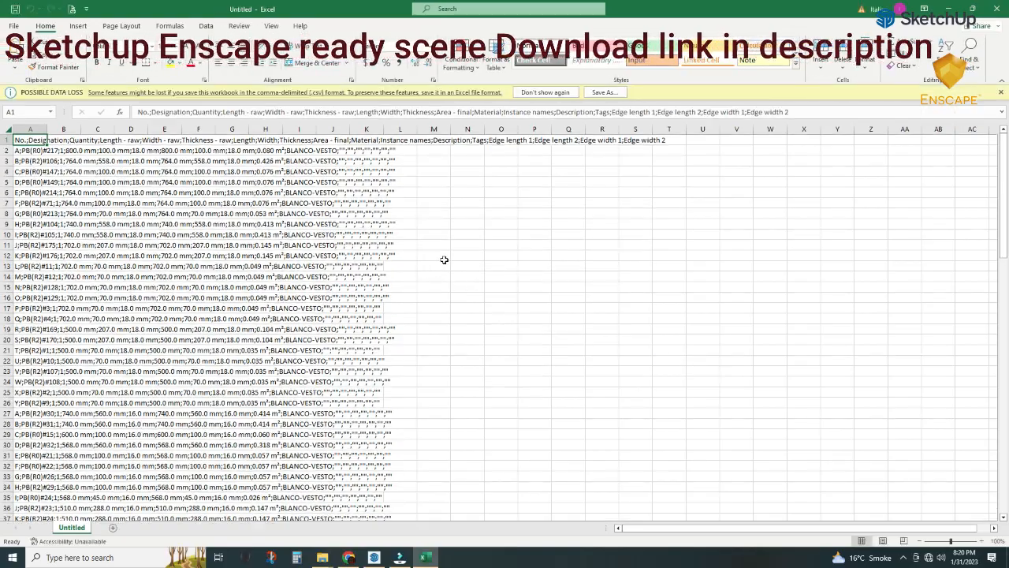
- Look through the exported part rows in the Untitled worksheet
scroll(443, 259, "down", 4)
scroll(444, 259, "down", 6)
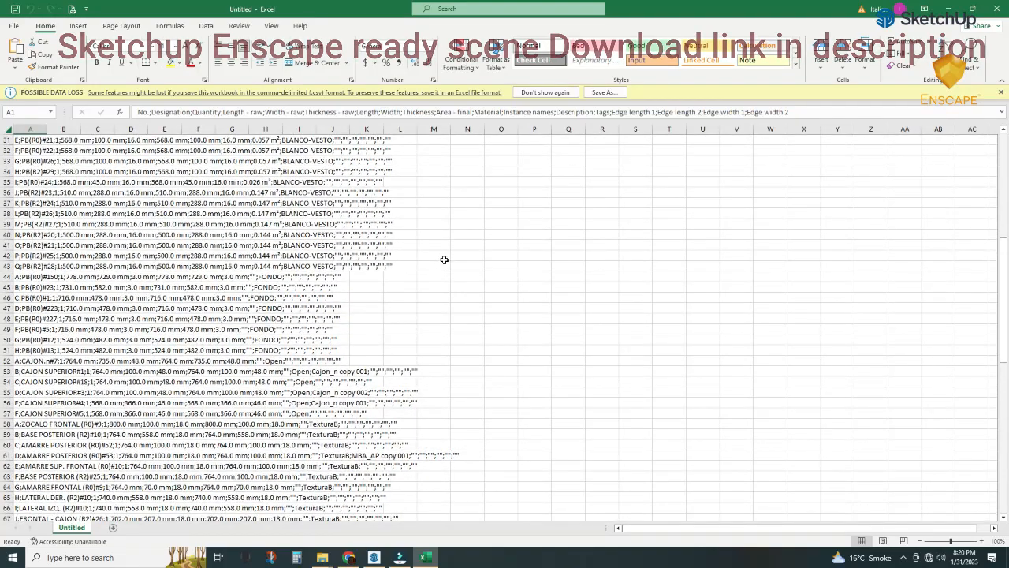
scroll(443, 259, "down", 5)
scroll(443, 260, "down", 14)
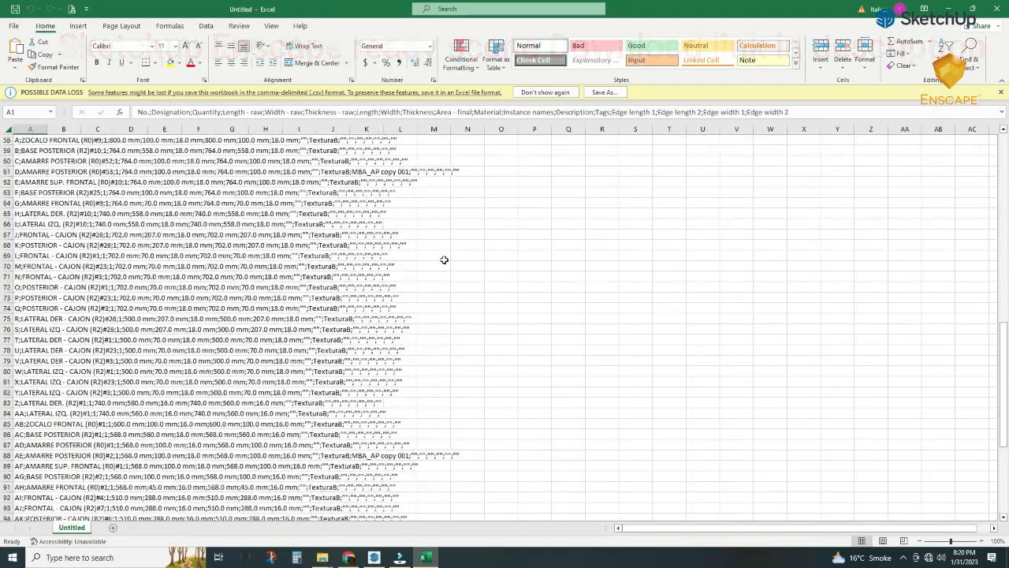
scroll(443, 259, "up", 20)
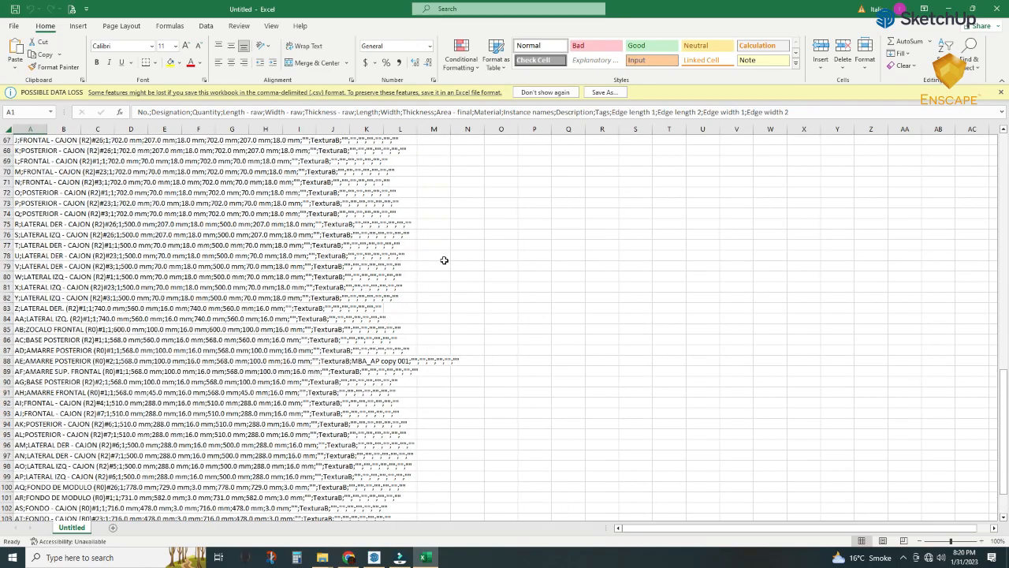
- Close the exported Untitled worksheet in Excel and delete its CSV file from the Pictures folder
scroll(447, 261, "up", 8)
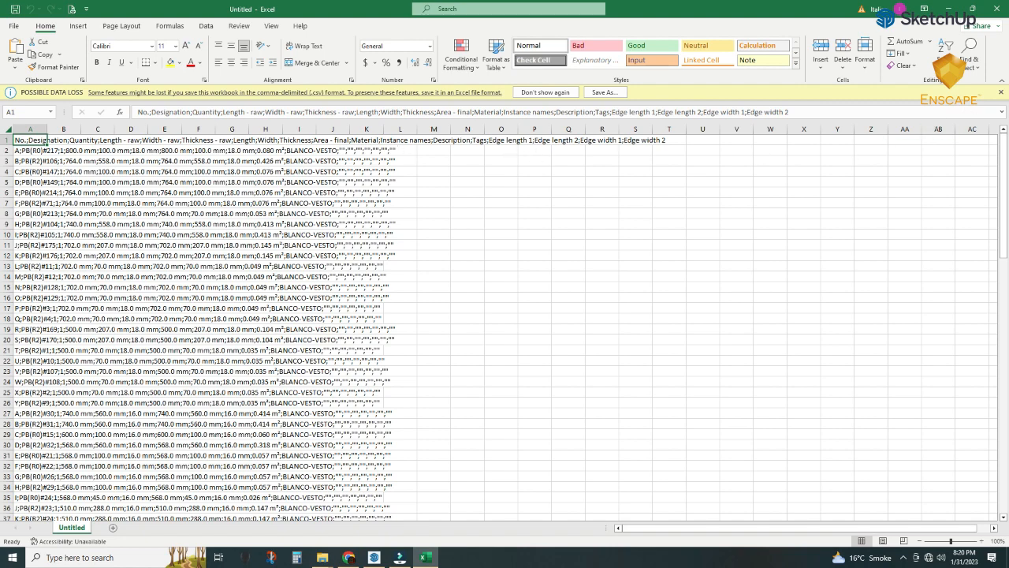
left_click(998, 10)
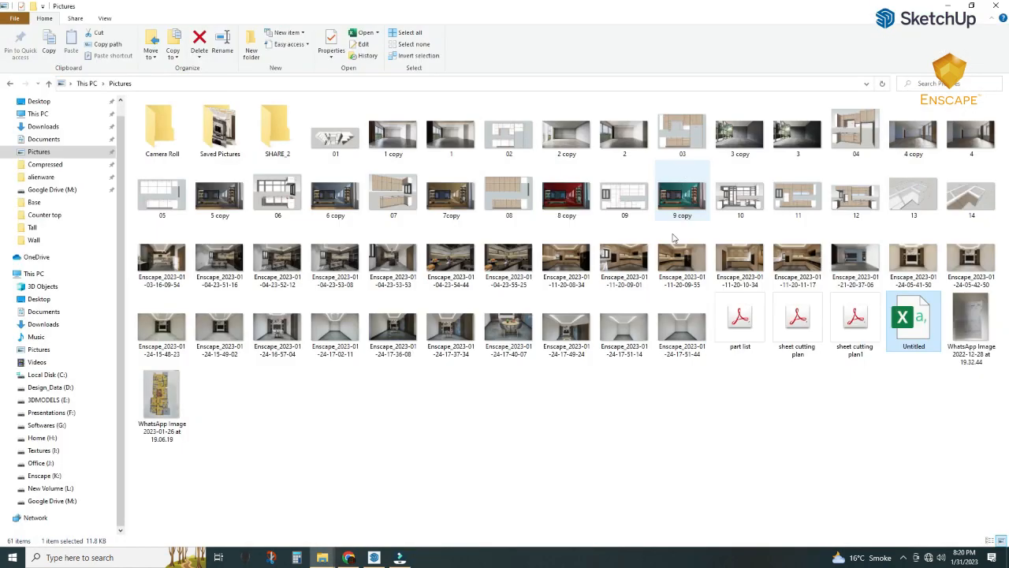
right_click(919, 339)
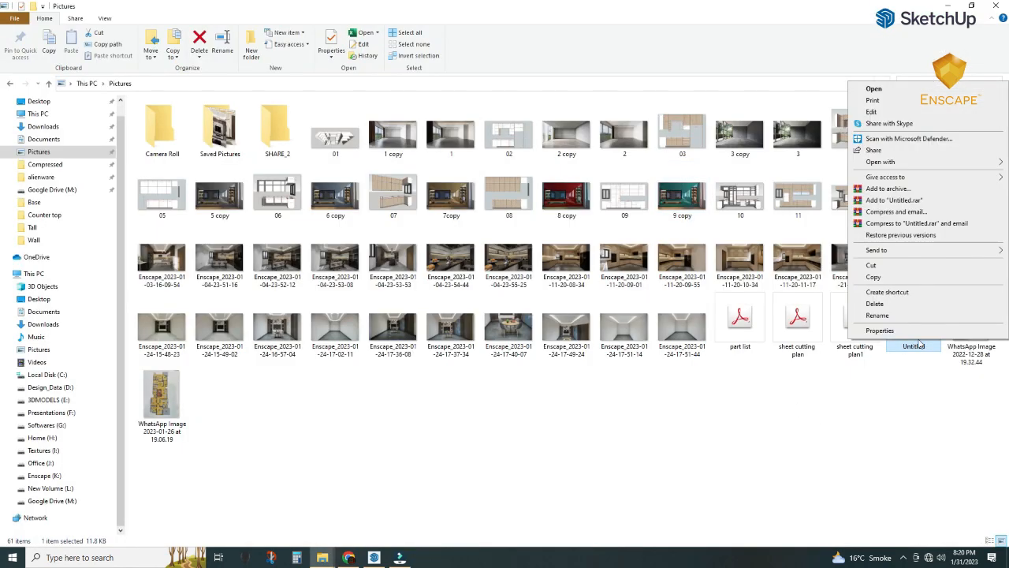
left_click(876, 303)
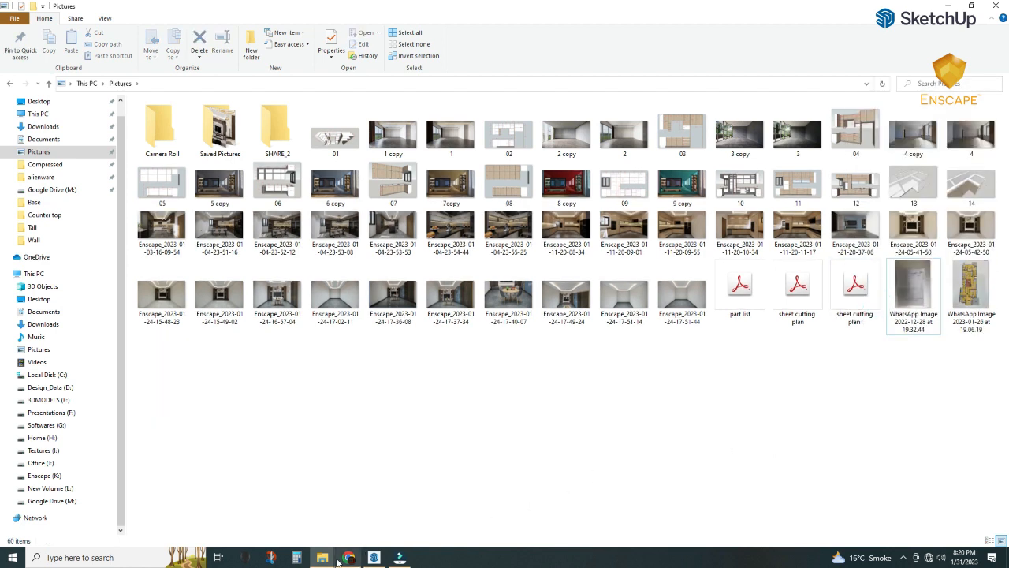
- Switch to SketchUp, close the OpenCutList window, narrow the Component Options window and deselect both base cabinets
left_click(373, 558)
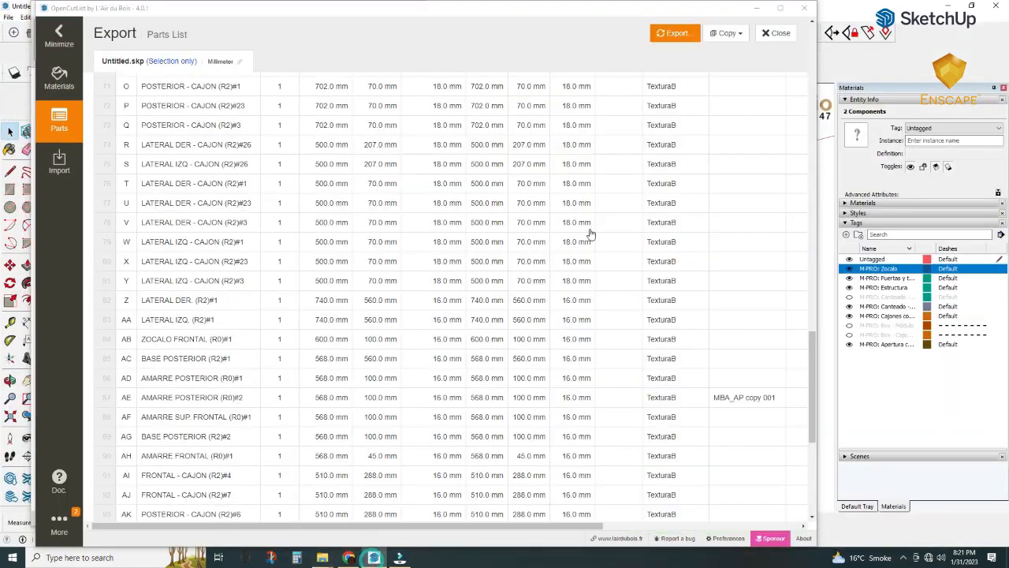
left_click(807, 9)
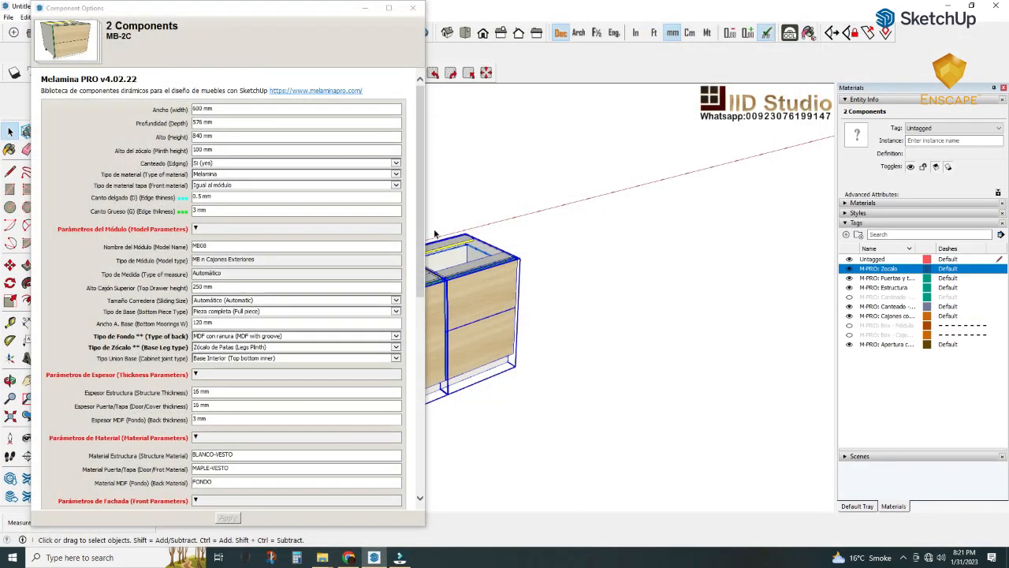
left_click_drag(425, 237, 326, 253)
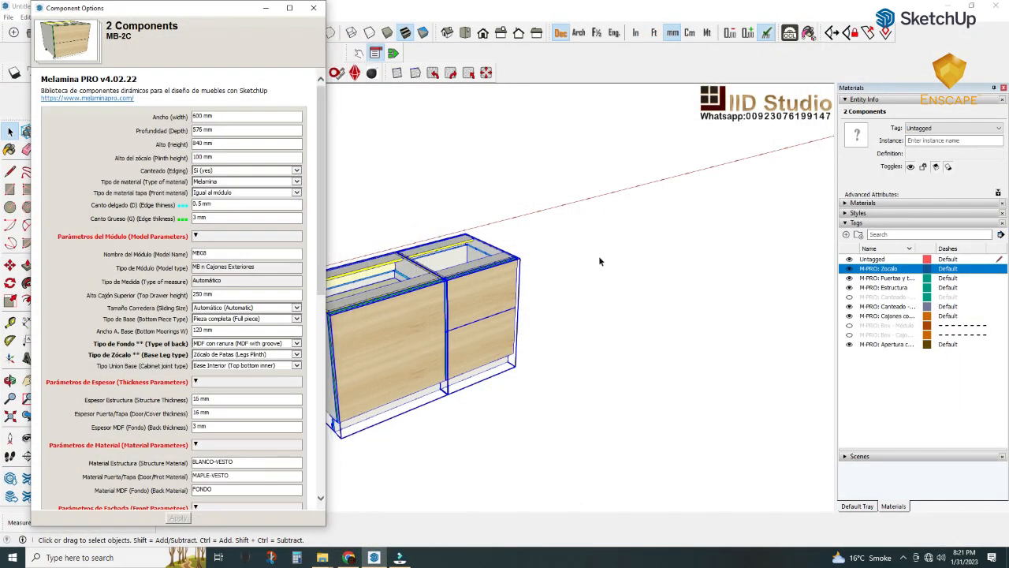
scroll(597, 260, "down", 2)
middle_click_drag(596, 264, 528, 363)
left_click(528, 362)
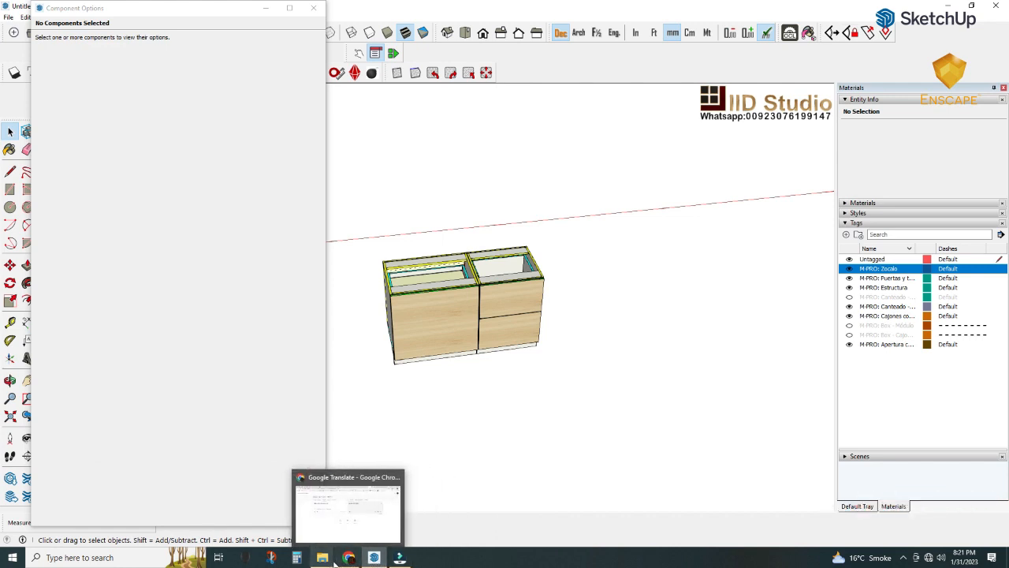
- Switch to the module library in File Explorer, open the Wall folder under 02 - Wall Modules and show its models as large icons
left_click(286, 527)
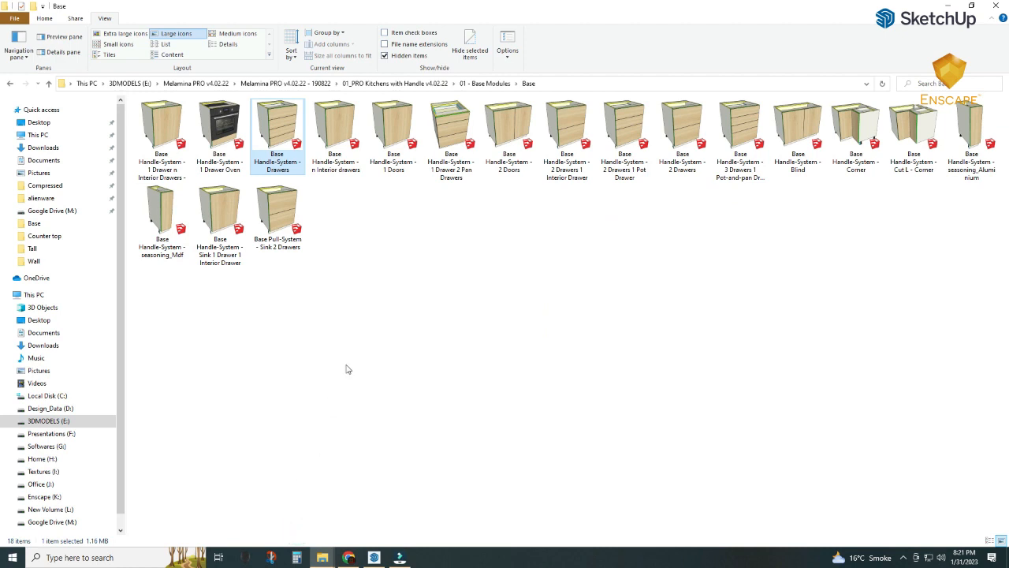
left_click(350, 299)
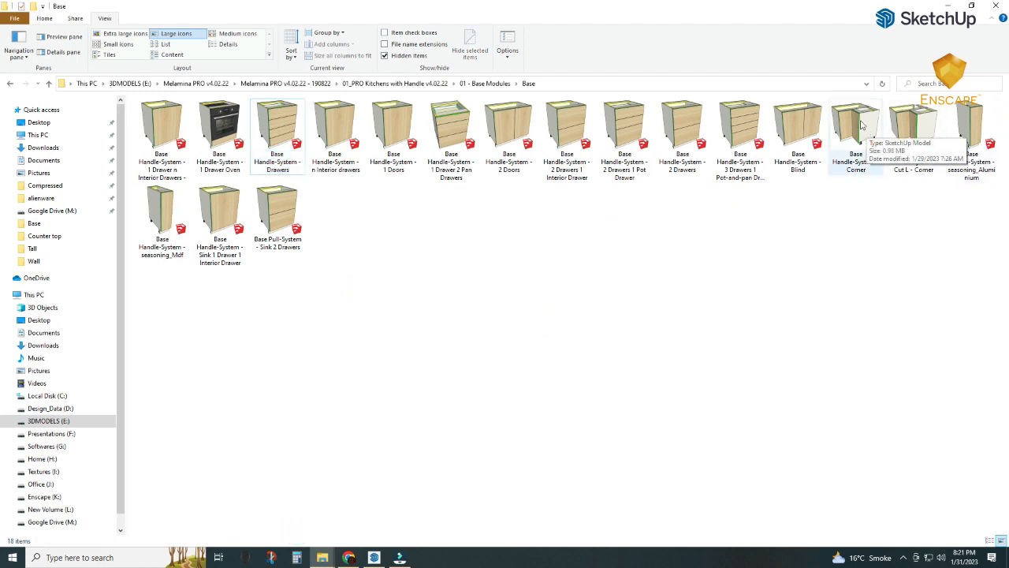
left_click(858, 122)
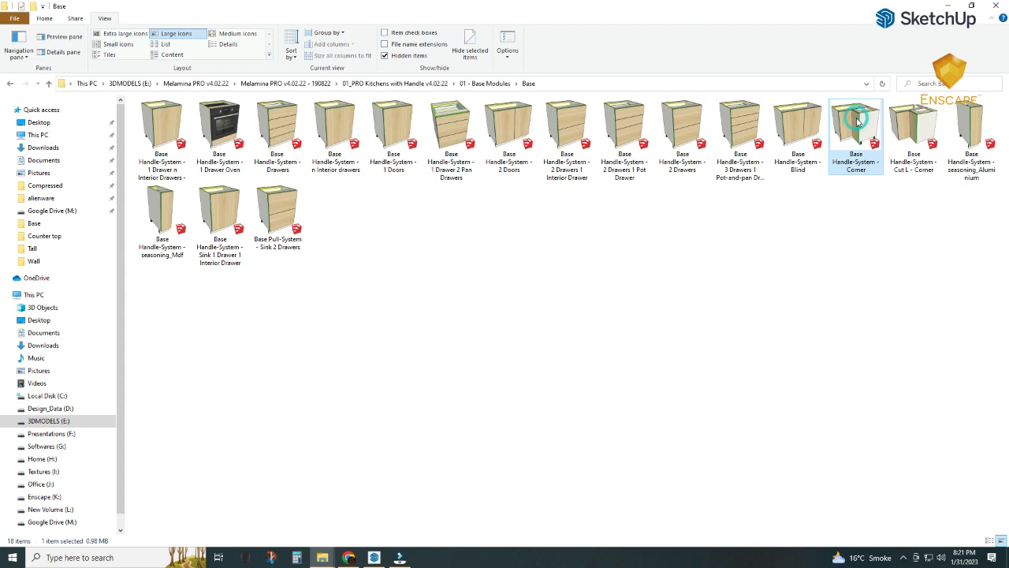
left_click(9, 84)
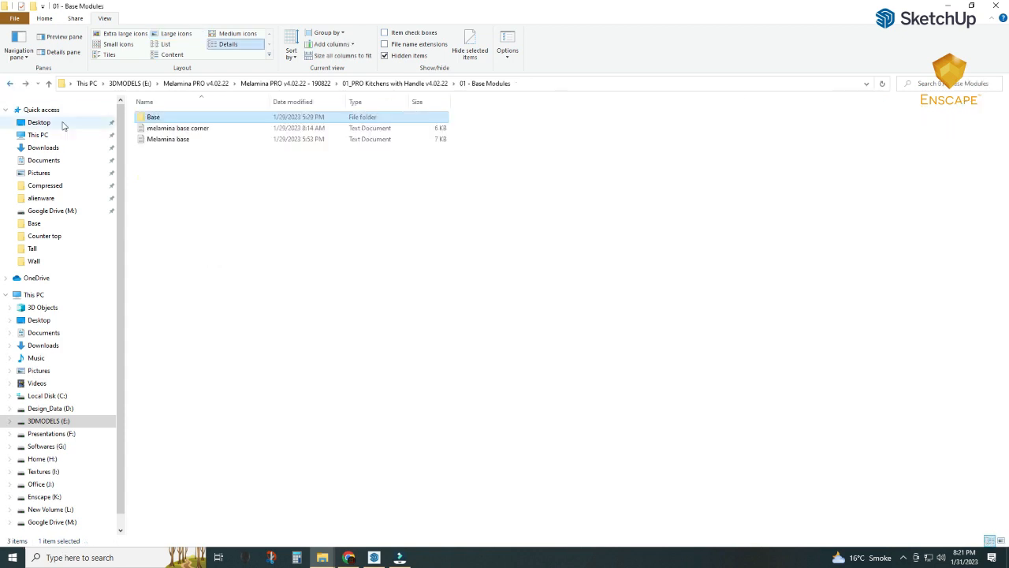
left_click(10, 83)
left_click(180, 130)
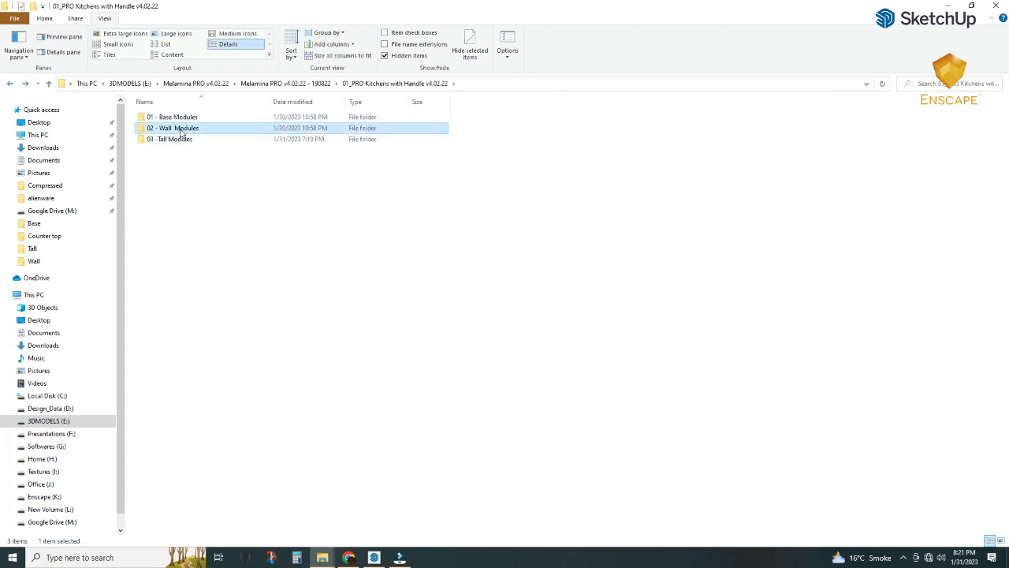
double_click(181, 129)
double_click(158, 117)
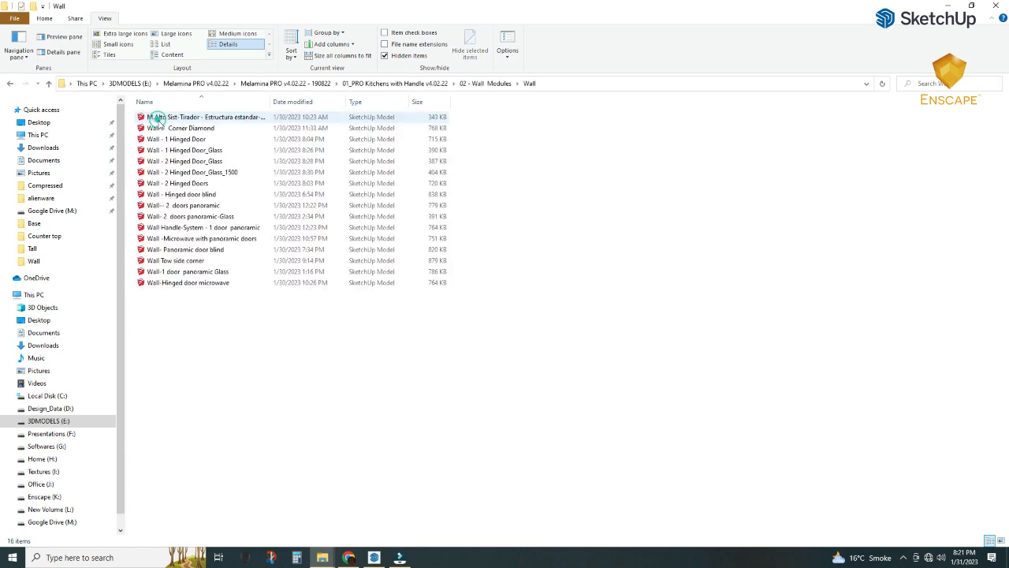
left_click(176, 34)
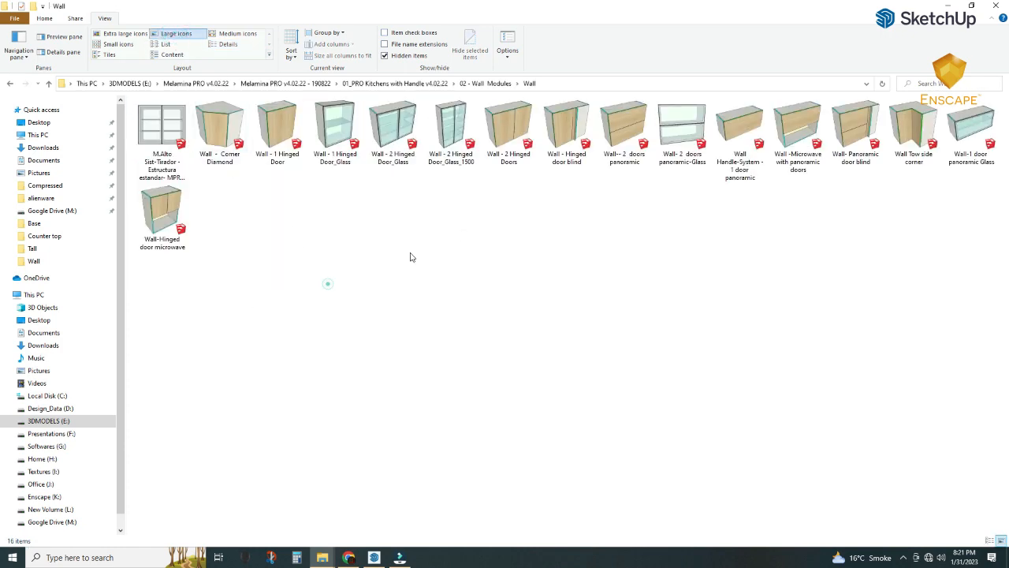
- Insert the Wall - 2 Hinged Door_Glass model into the SketchUp scene in front of the base cabinets
double_click(390, 149)
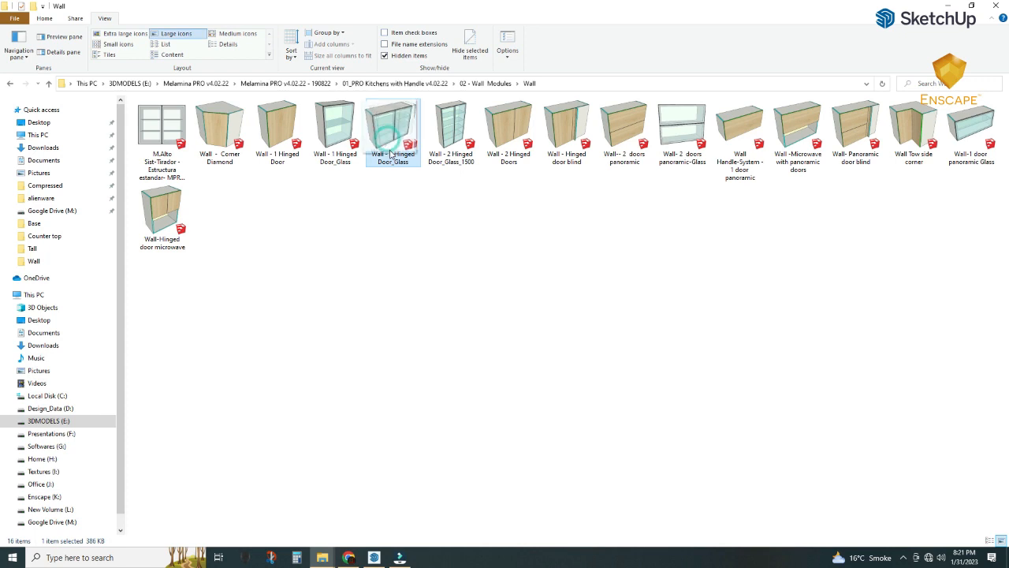
mouse_move(390, 154)
left_mouse_down()
mouse_move(409, 398)
mouse_move(370, 504)
mouse_move(373, 552)
mouse_move(460, 457)
mouse_move(549, 293)
mouse_move(547, 273)
mouse_move(438, 533)
mouse_move(389, 485)
mouse_move(392, 401)
left_mouse_up()
left_click(387, 388)
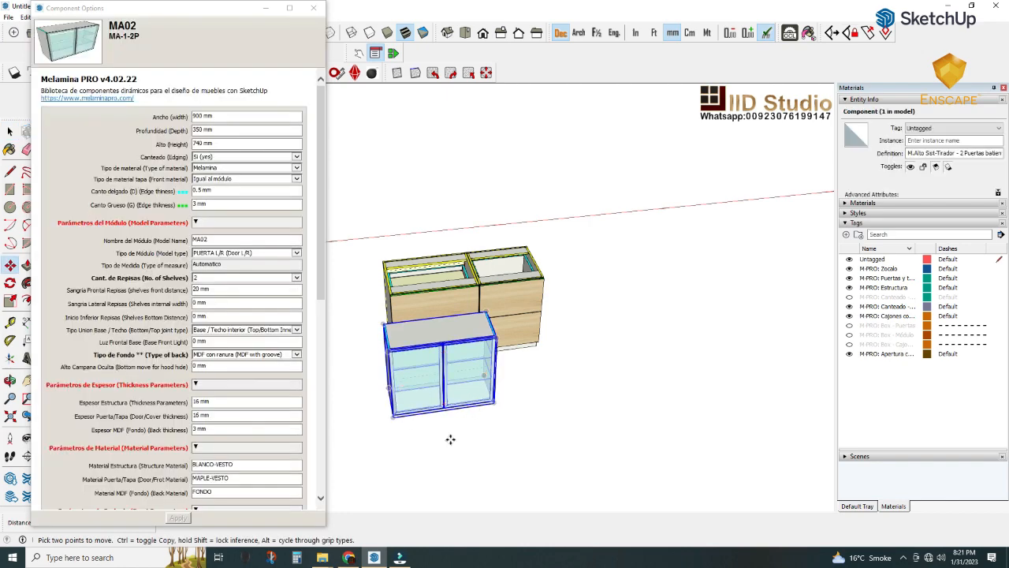
- Insert the M.Torre Sist-Tirador Horno-Microondas Repisas model from the Melamina PRO 03 -Tall Modules folder beside the base cabinets
mouse_move(329, 558)
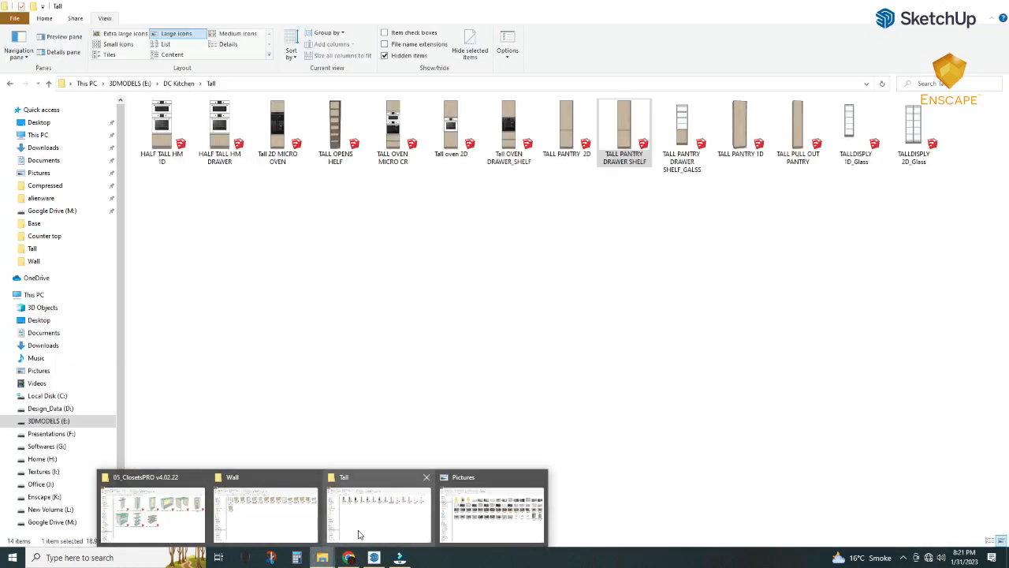
left_click(358, 535)
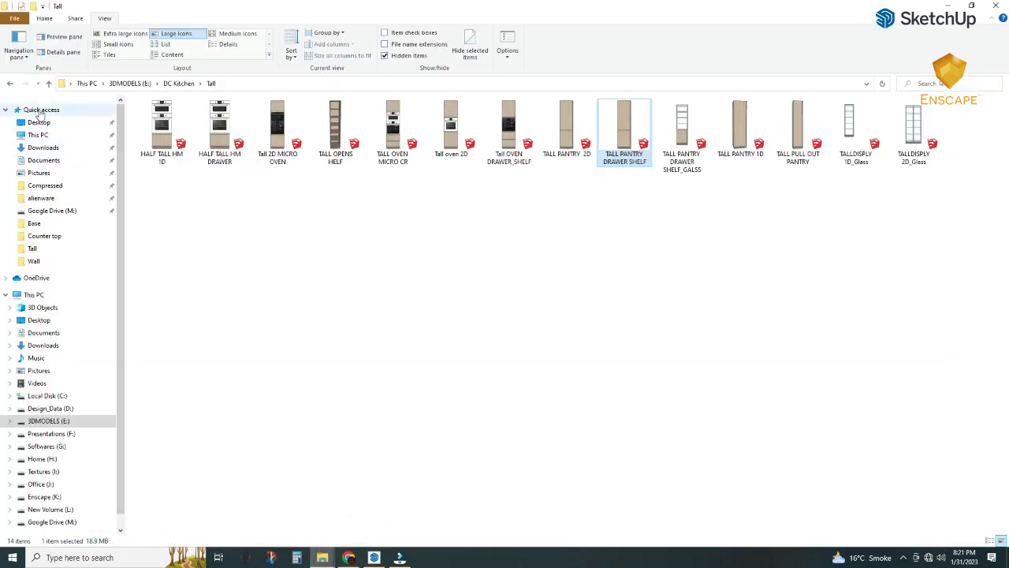
left_click(9, 84)
left_click(10, 84)
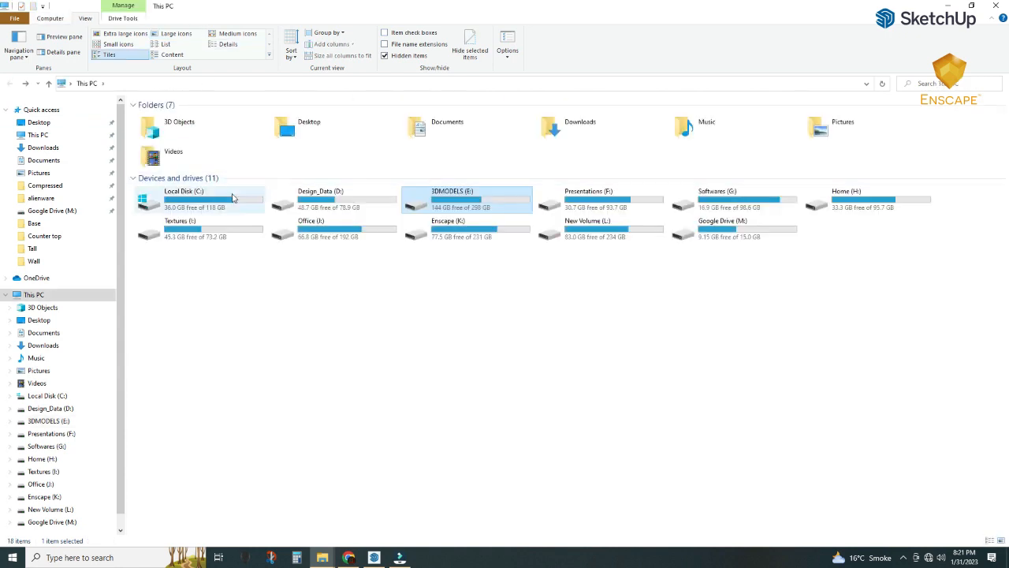
double_click(451, 202)
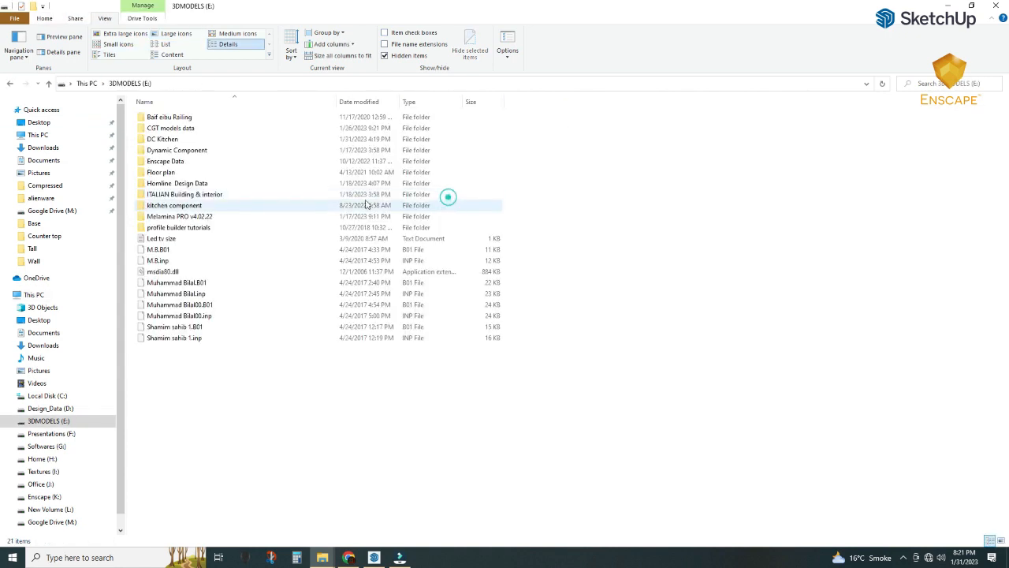
double_click(187, 218)
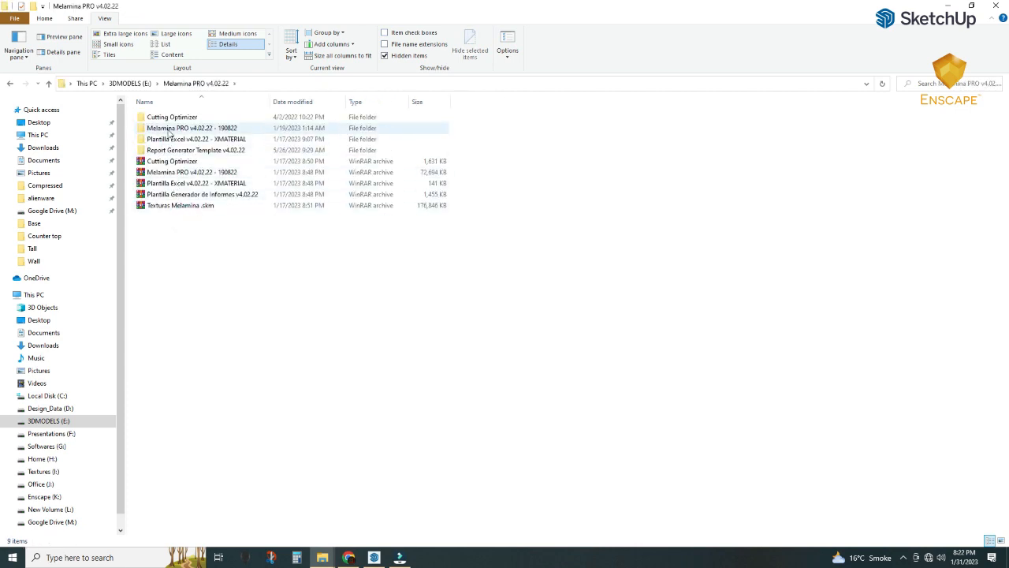
double_click(168, 130)
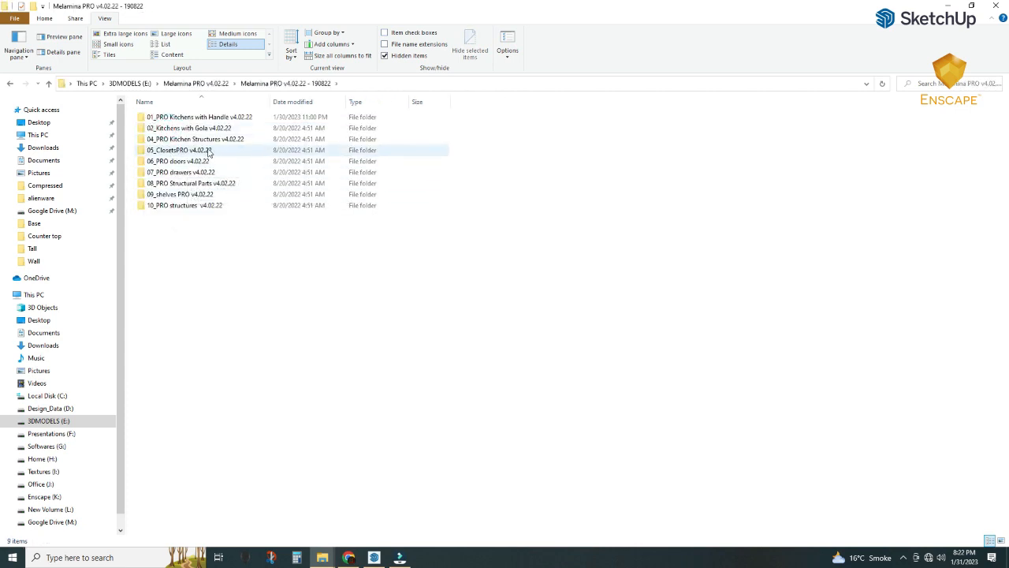
double_click(193, 116)
double_click(199, 139)
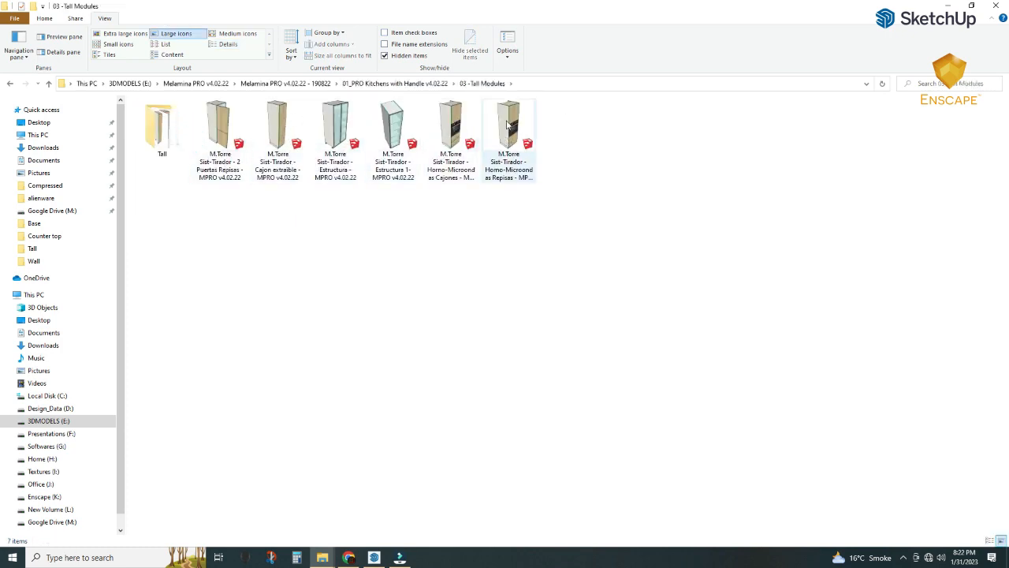
mouse_move(510, 118)
left_mouse_down()
mouse_move(512, 241)
mouse_move(442, 473)
mouse_move(402, 552)
mouse_move(380, 561)
mouse_move(535, 331)
mouse_move(562, 327)
left_mouse_up()
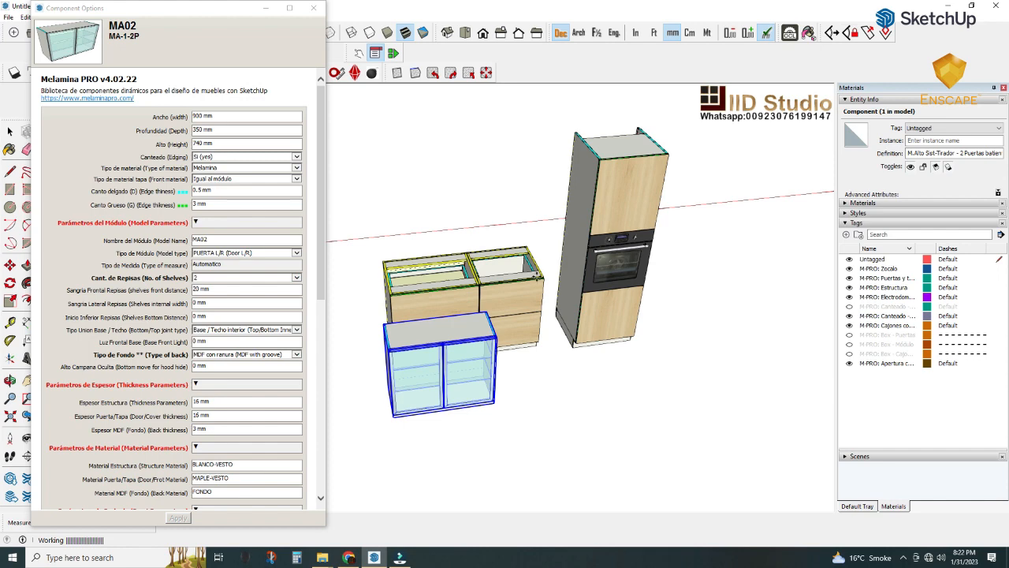
- Move the tall oven cabinet by its lower front corner so it sits flush against the two-drawer base cabinet
scroll(552, 328, "up", 3)
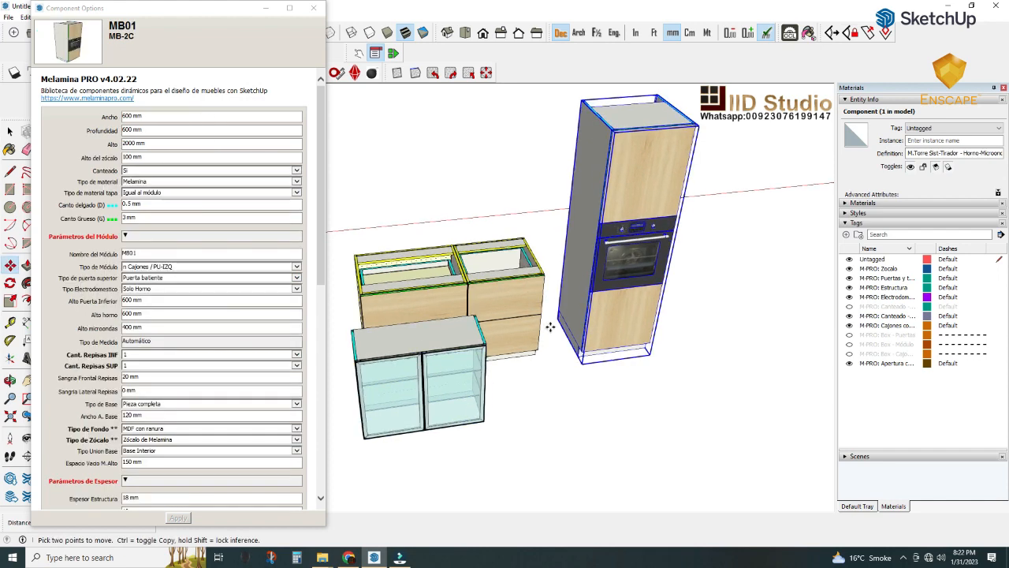
scroll(581, 349, "up", 6)
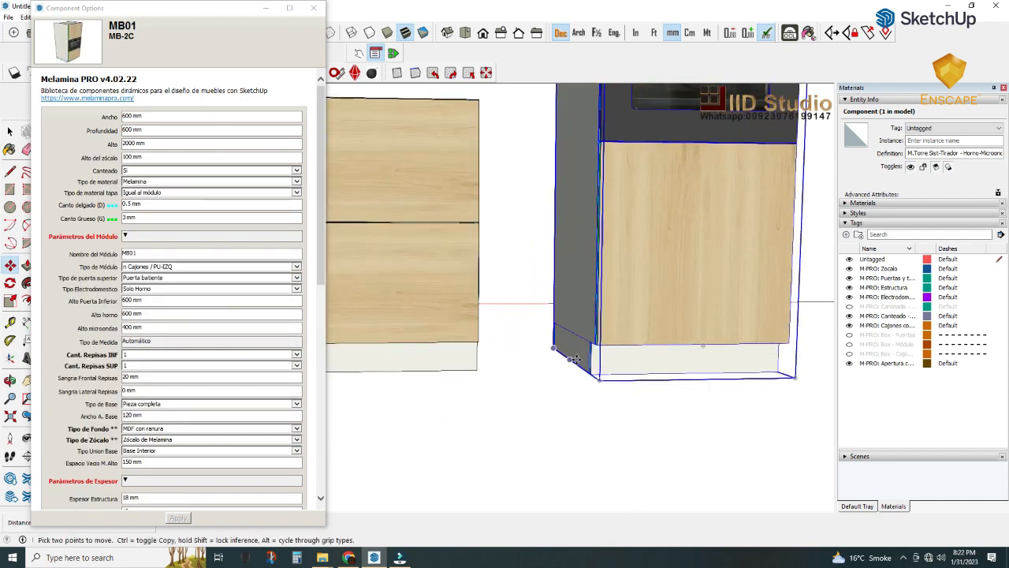
middle_click_drag(578, 322, 614, 327)
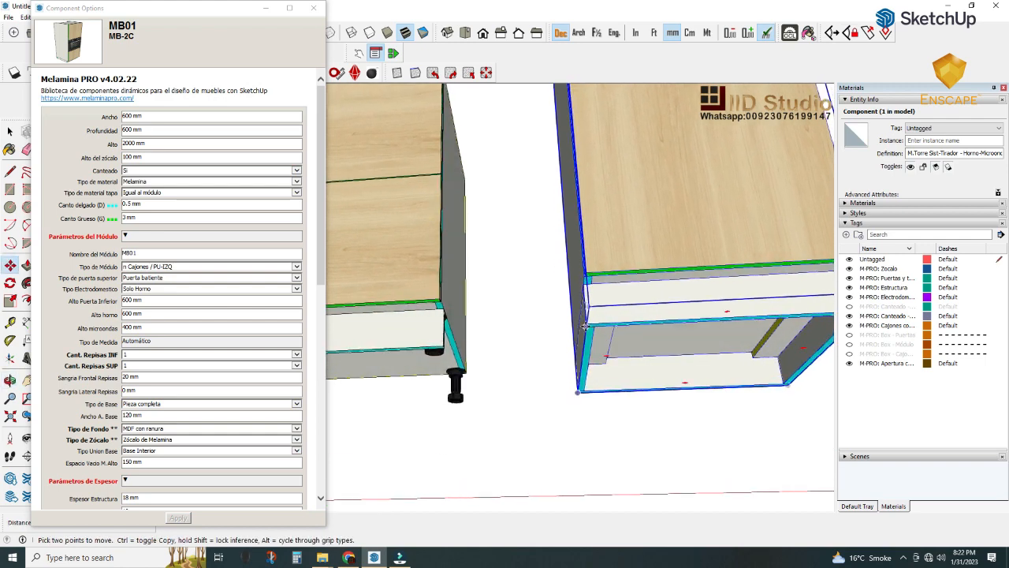
left_click(584, 324)
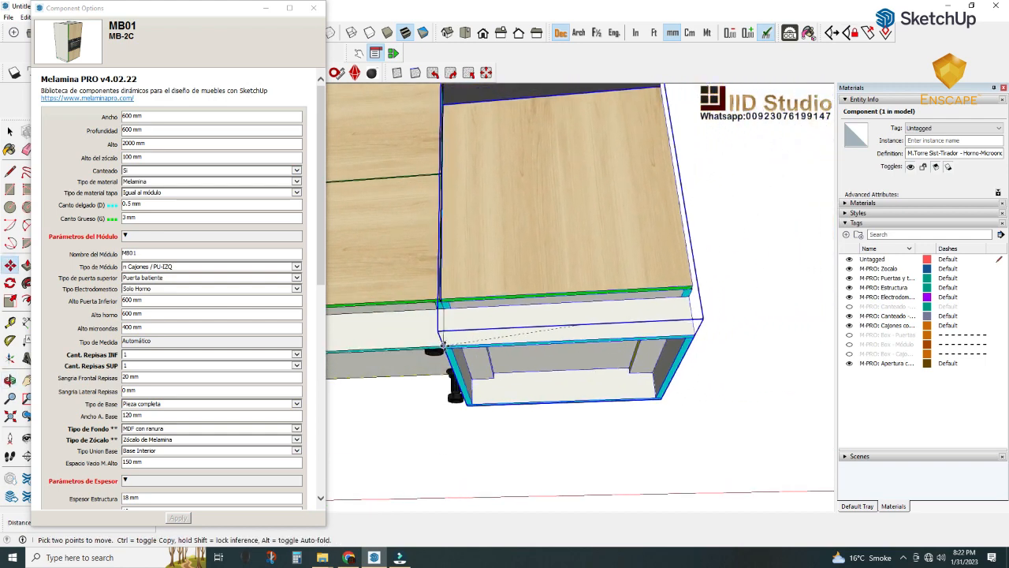
middle_click_drag(452, 254, 522, 363)
scroll(522, 362, "down", 6)
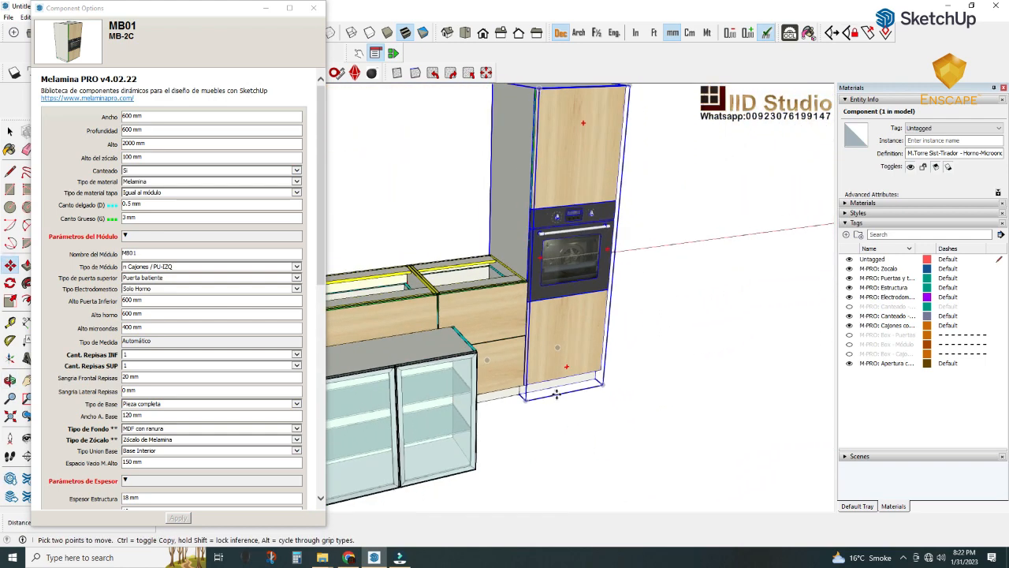
- Move the glass wall cabinet by its rear top corner to the tall oven cabinet's rear top corner, above the base cabinets
left_click(9, 131)
left_click(481, 372)
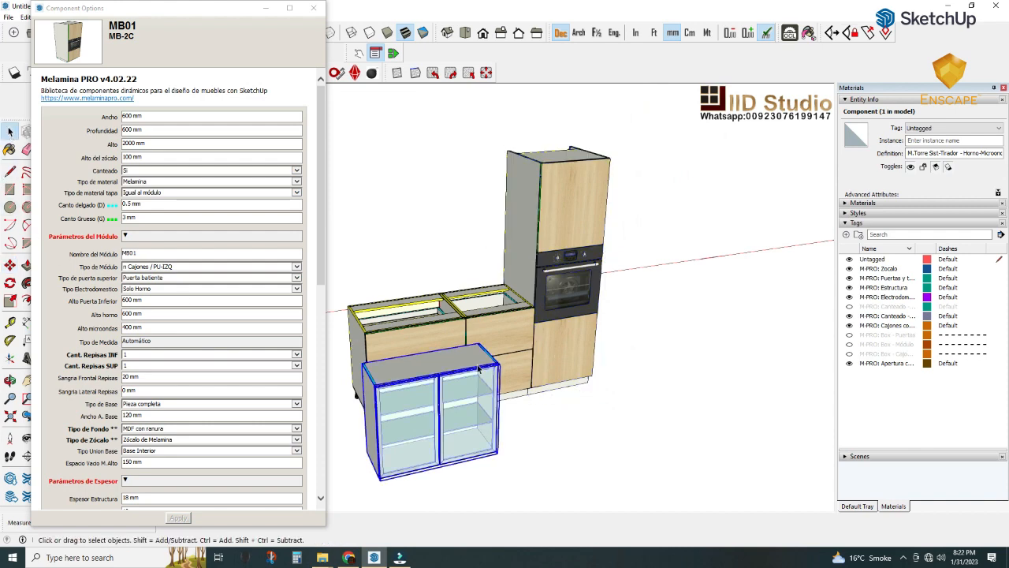
scroll(480, 347, "up", 3)
middle_click_drag(480, 342, 480, 404)
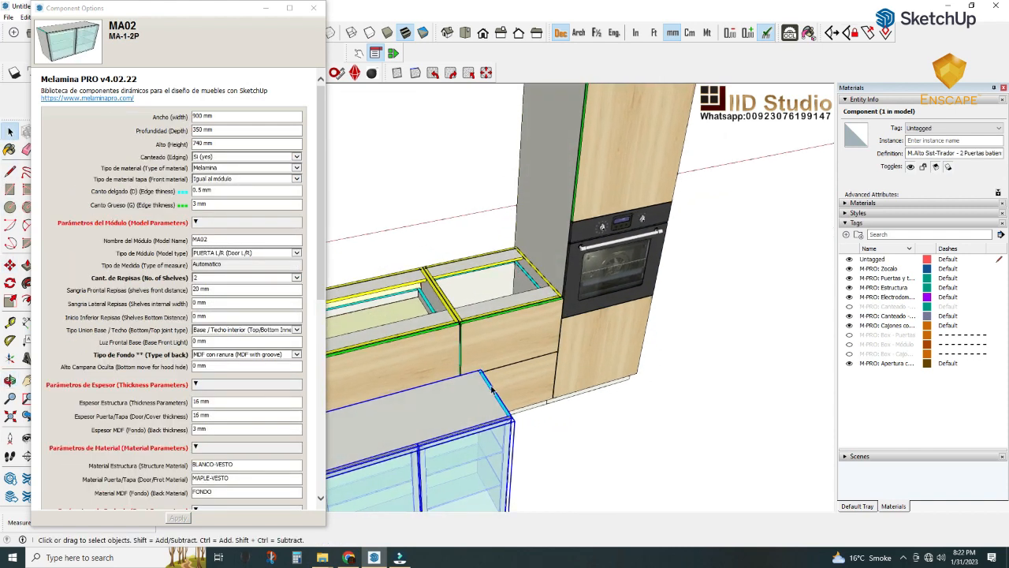
left_click(316, 9)
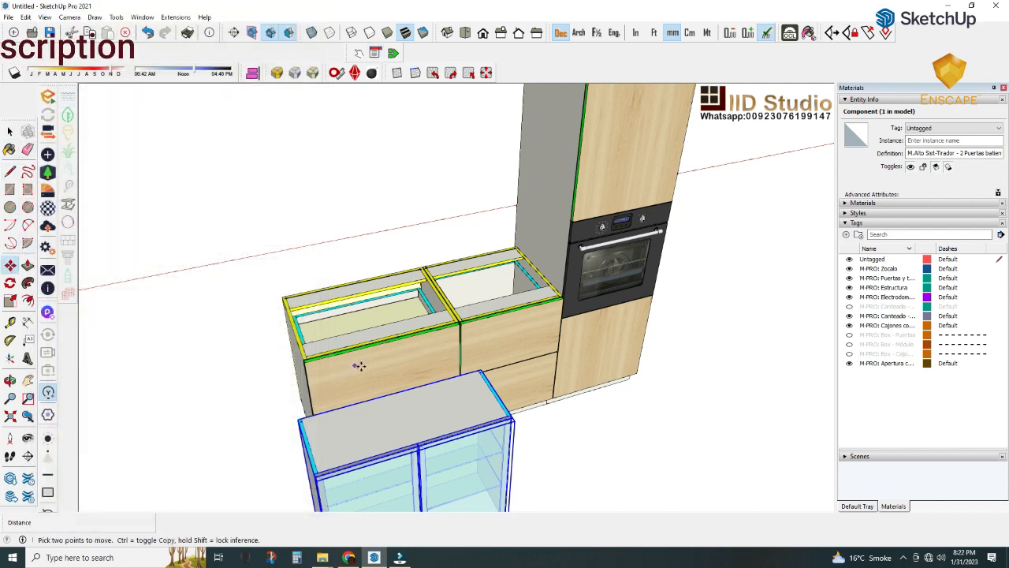
left_click(483, 367)
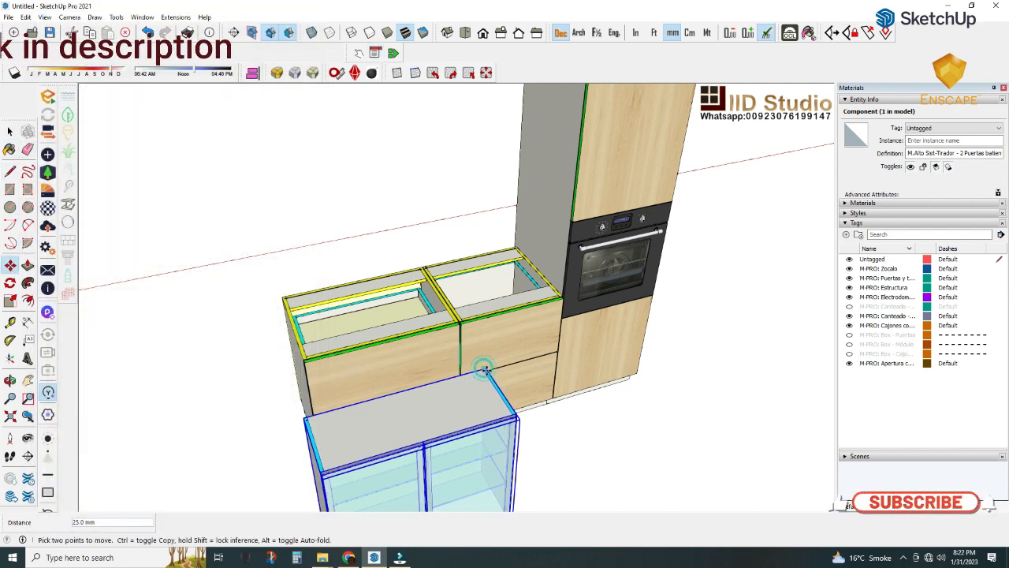
scroll(483, 371, "down", 3)
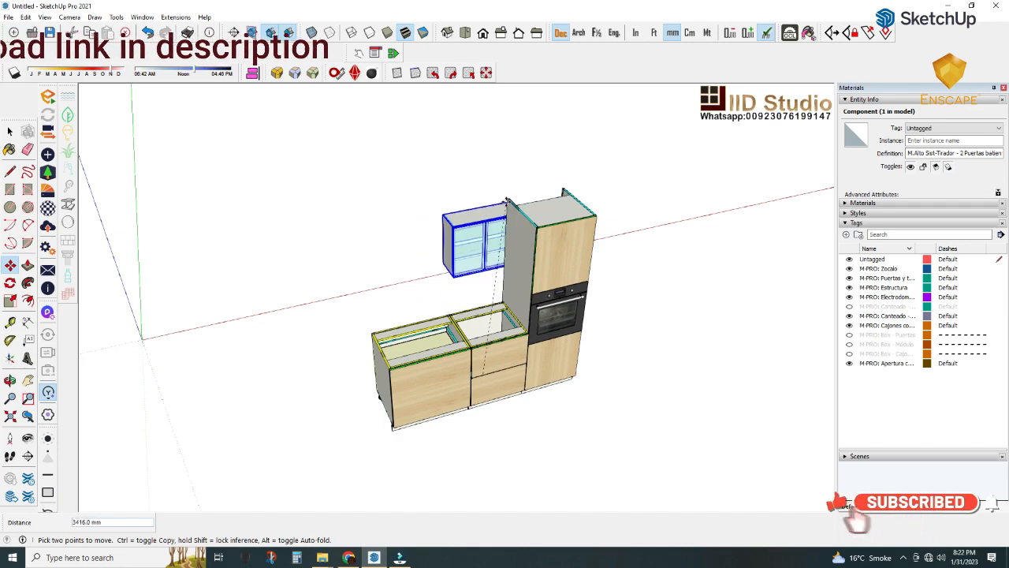
left_click(507, 201)
scroll(510, 207, "up", 4)
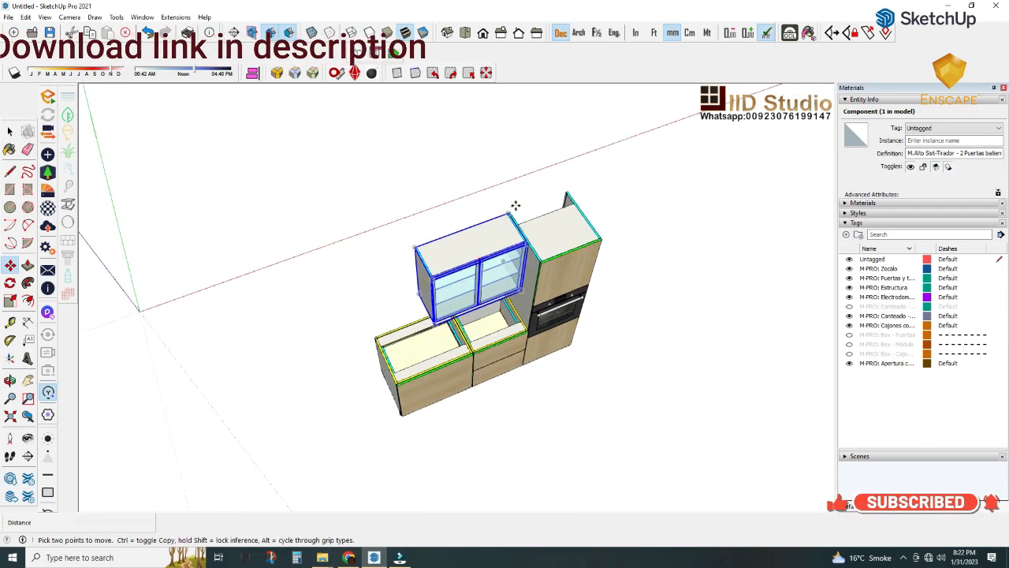
scroll(504, 229, "up", 4)
scroll(497, 231, "down", 4)
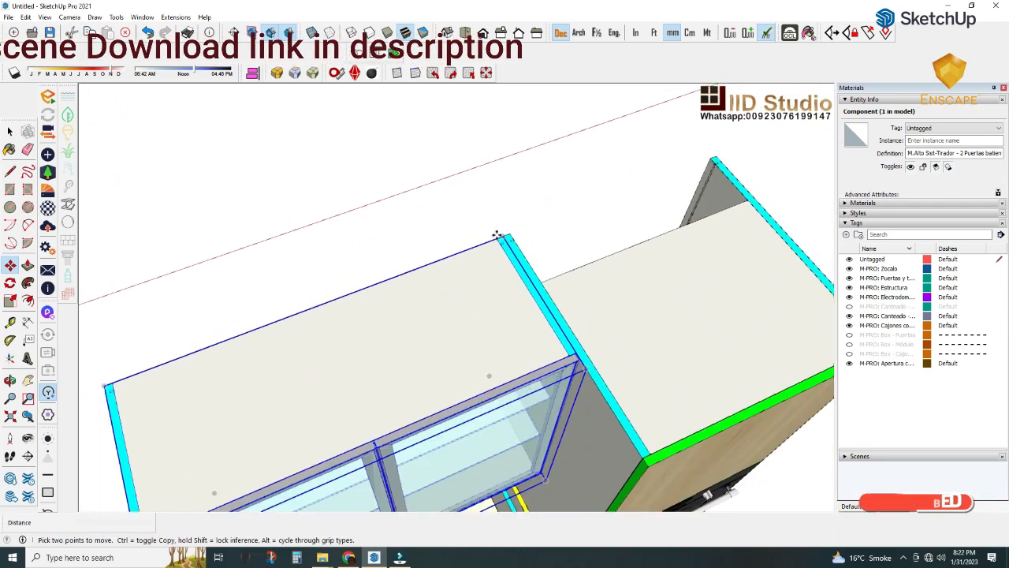
middle_click_drag(486, 301, 226, 218)
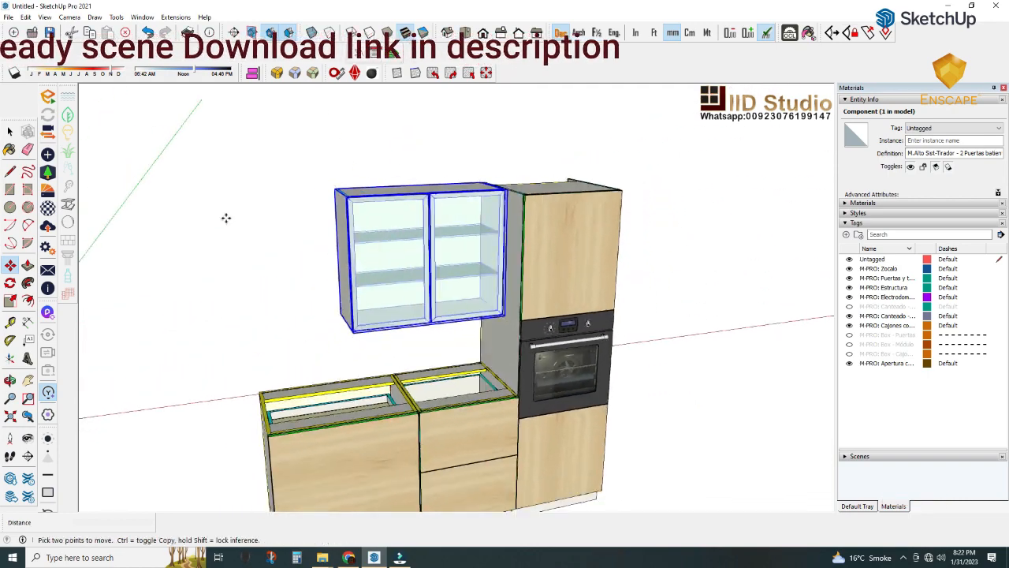
- Swing open both glass doors of the wall cabinet with the Interact tool and view its shelves
left_click(10, 132)
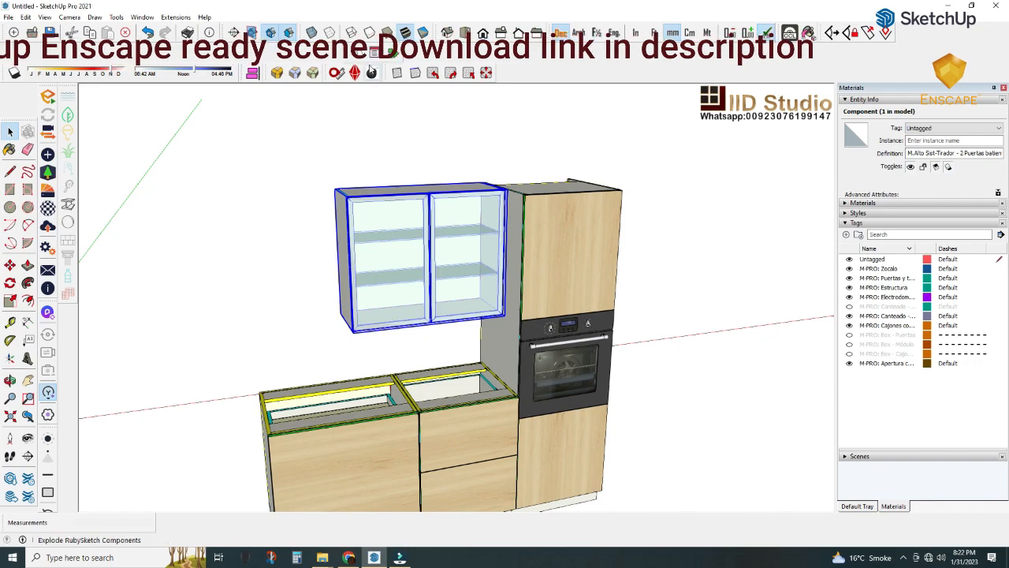
left_click(446, 225)
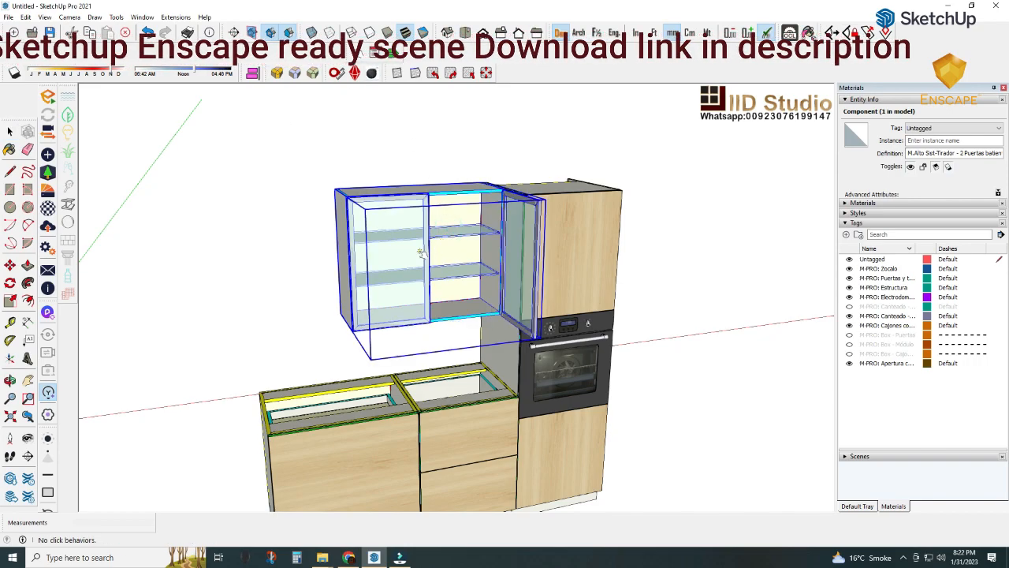
left_click(413, 263)
middle_click_drag(413, 263, 572, 328)
scroll(473, 323, "up", 2)
middle_click_drag(461, 292, 305, 291)
- Set the glass wall cabinet's width to 800 mm and its number of shelves to 3 in the component options
left_click(336, 72)
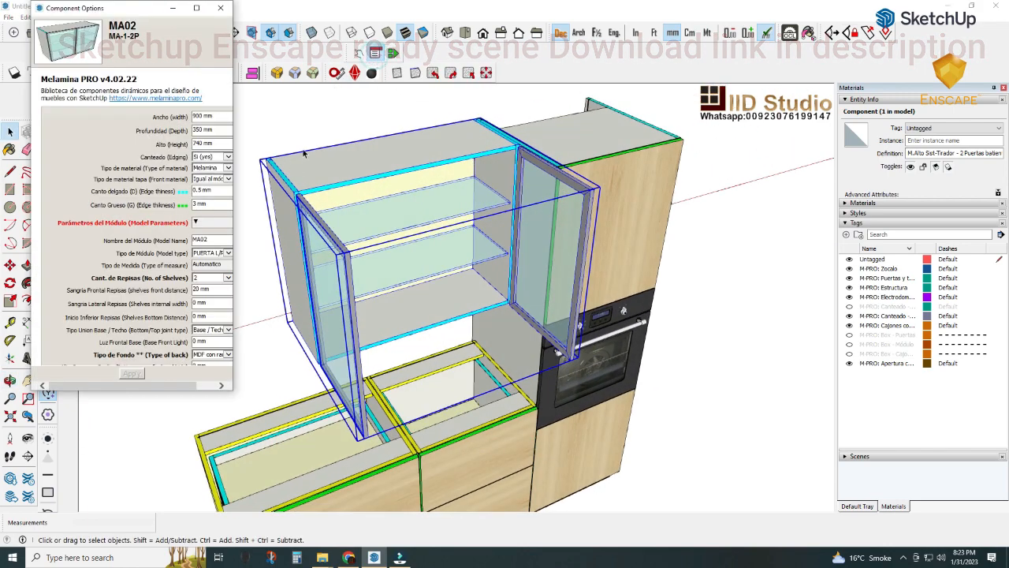
left_click_drag(108, 10, 89, 10)
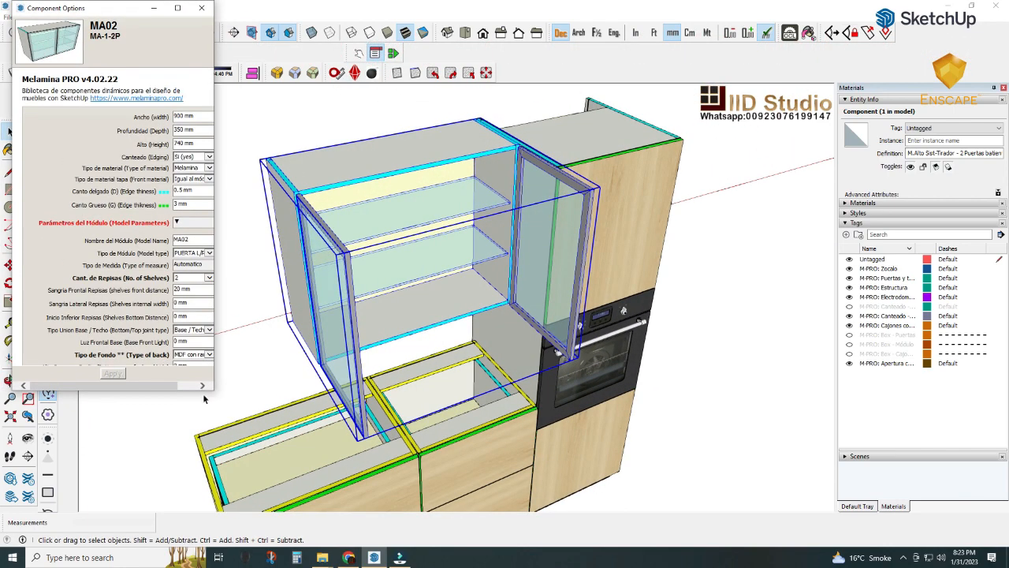
left_click_drag(214, 389, 211, 390)
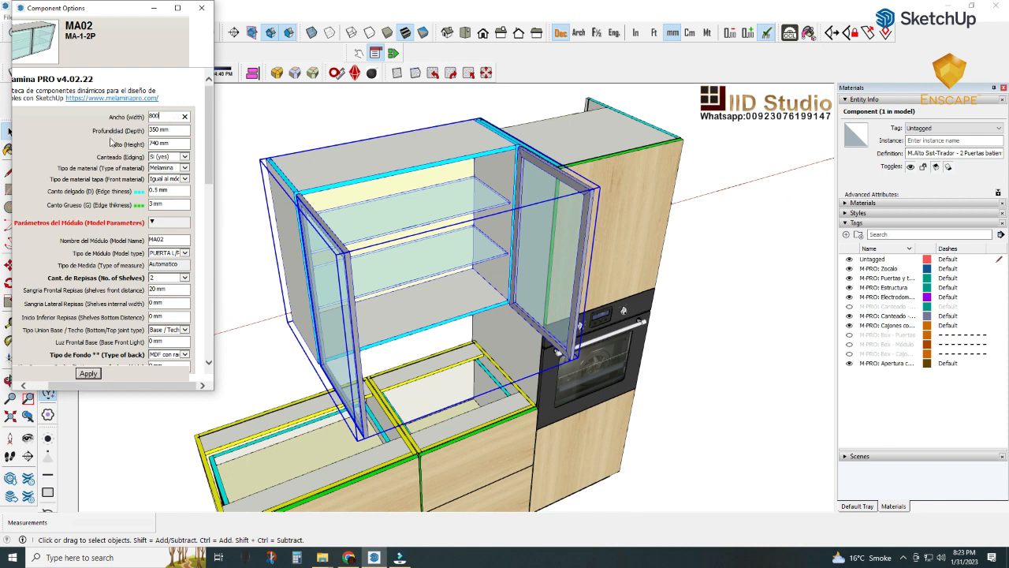
left_click(185, 280)
left_click(173, 289)
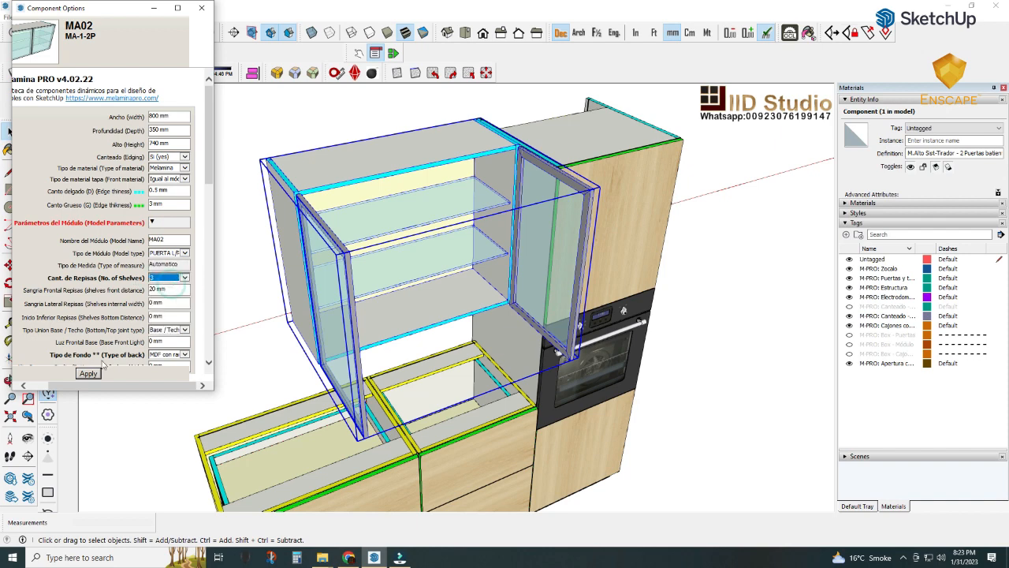
left_click(89, 373)
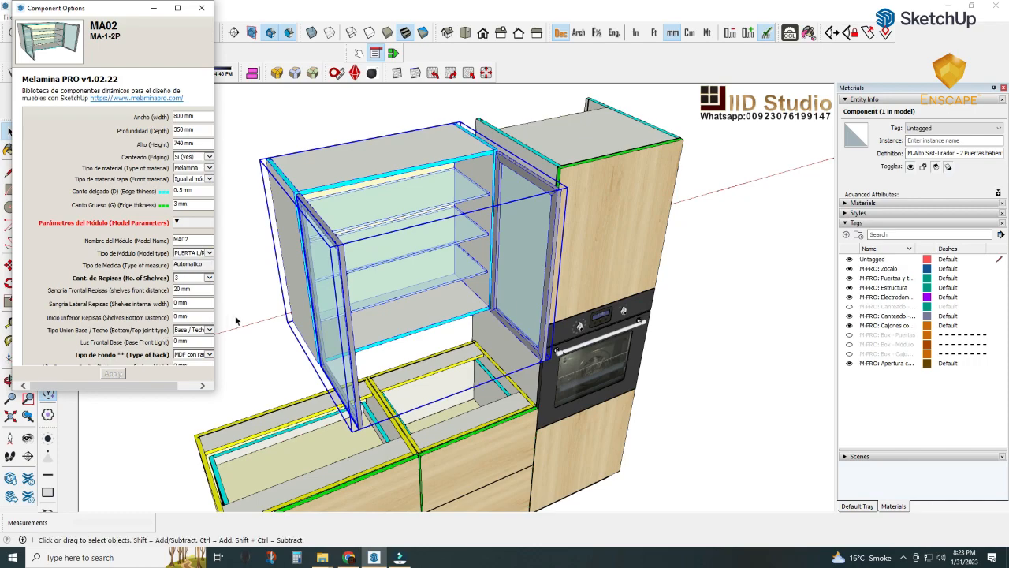
- Move the wall cabinet by its rear top corner 100 mm sideways so it sits flush against the tall oven cabinet
middle_click_drag(341, 290, 320, 417)
scroll(398, 174, "up", 3)
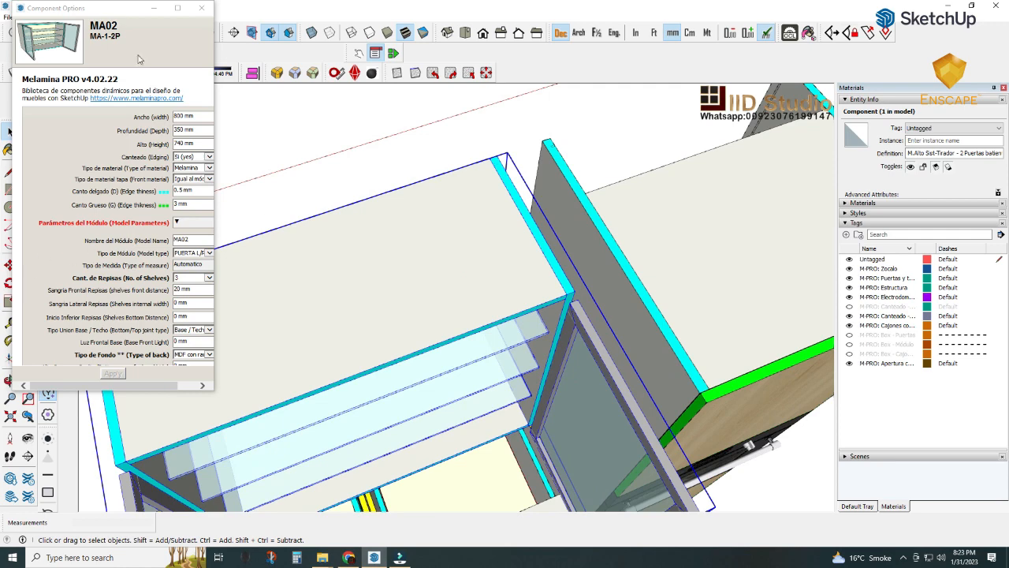
left_click_drag(134, 8, 226, 9)
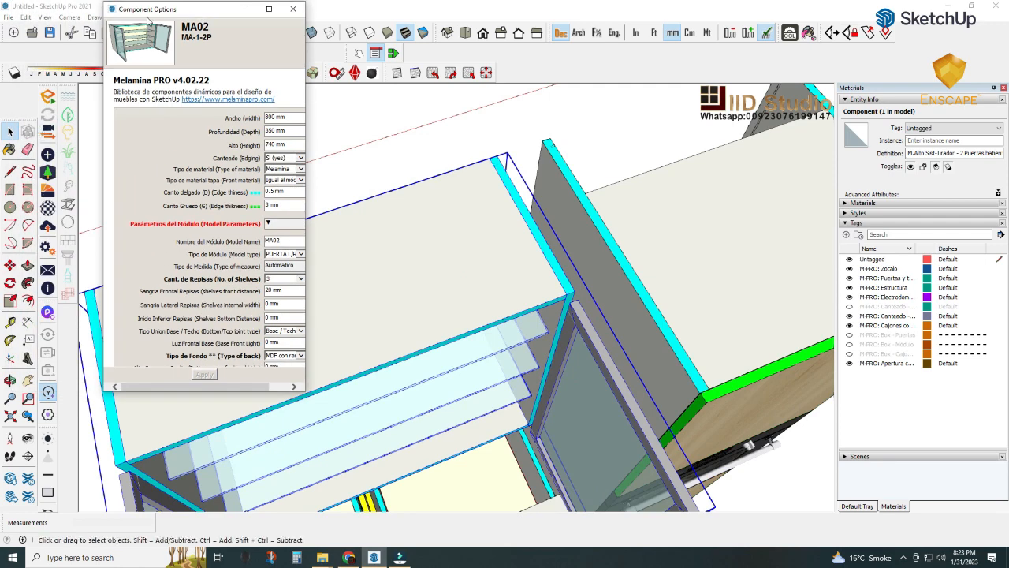
left_click(9, 265)
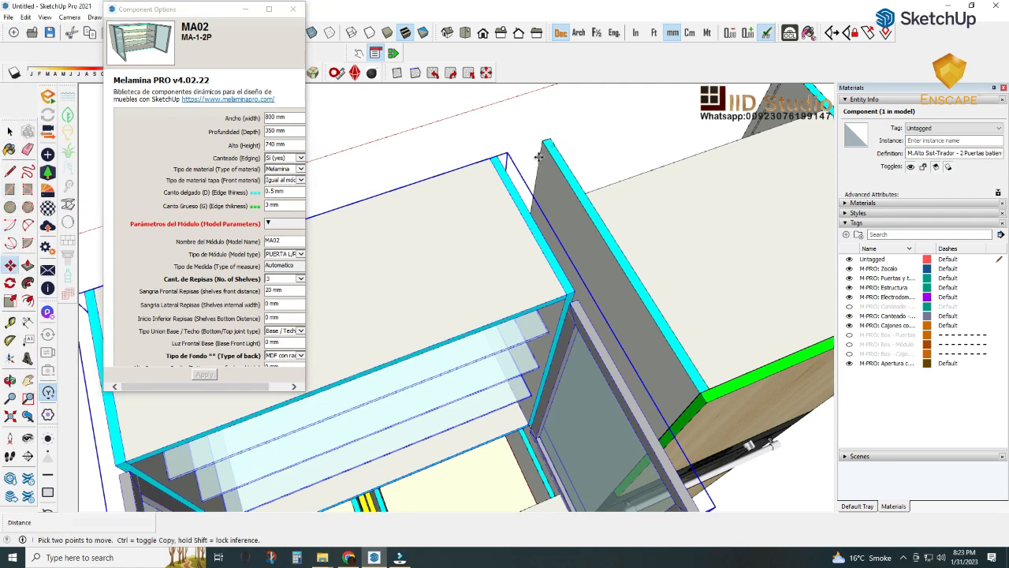
left_click(499, 156)
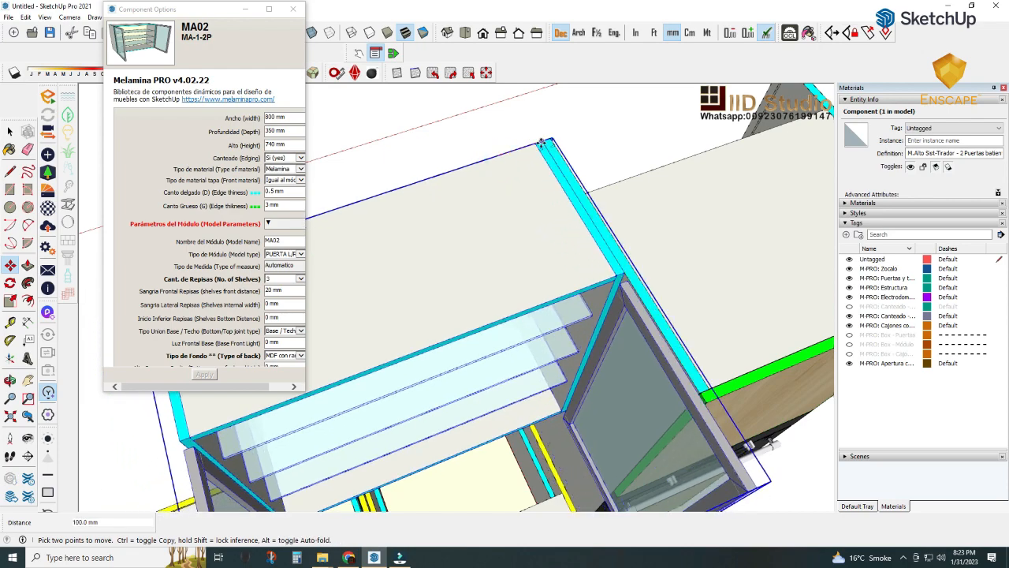
left_click(544, 142)
scroll(478, 228, "down", 4)
middle_click_drag(484, 248, 520, 119)
- Close both glass doors of the wall cabinet with the Interact tool
left_click(359, 52)
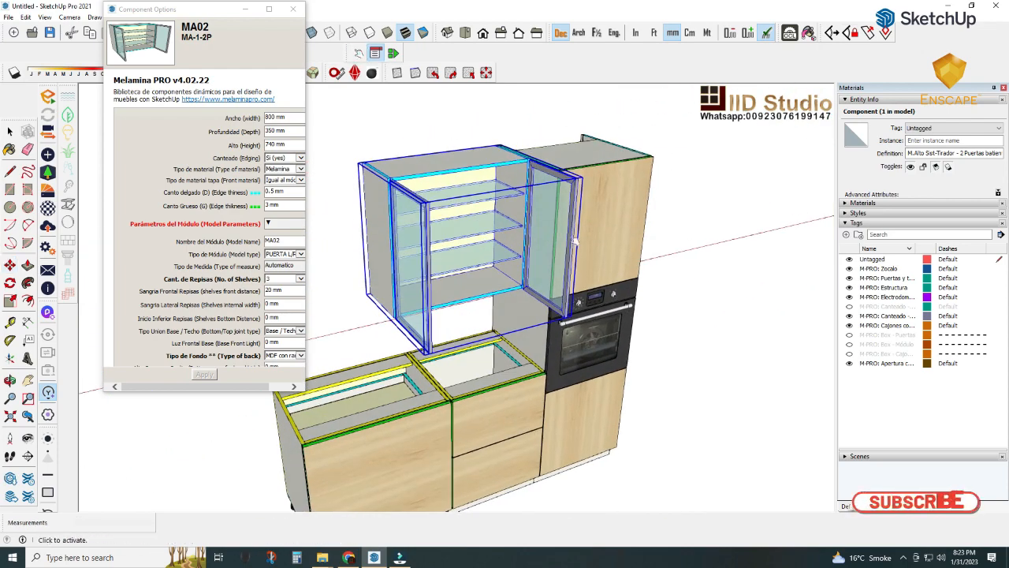
left_click(430, 268)
left_click(430, 268)
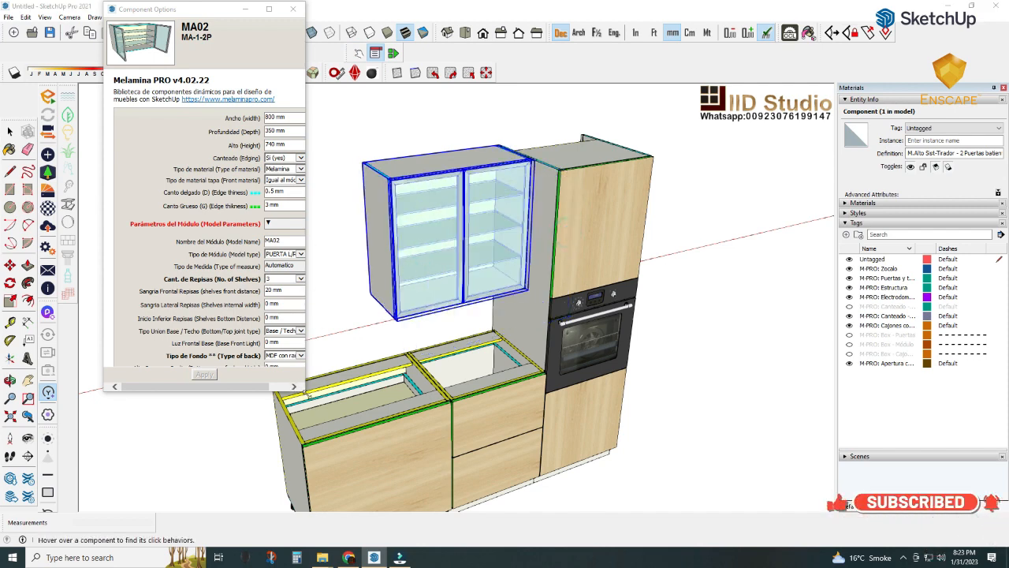
- Enlarge the component options window, review the module parameters, and set the glass wall cabinet's width to 600 mm
left_click_drag(306, 392, 569, 451)
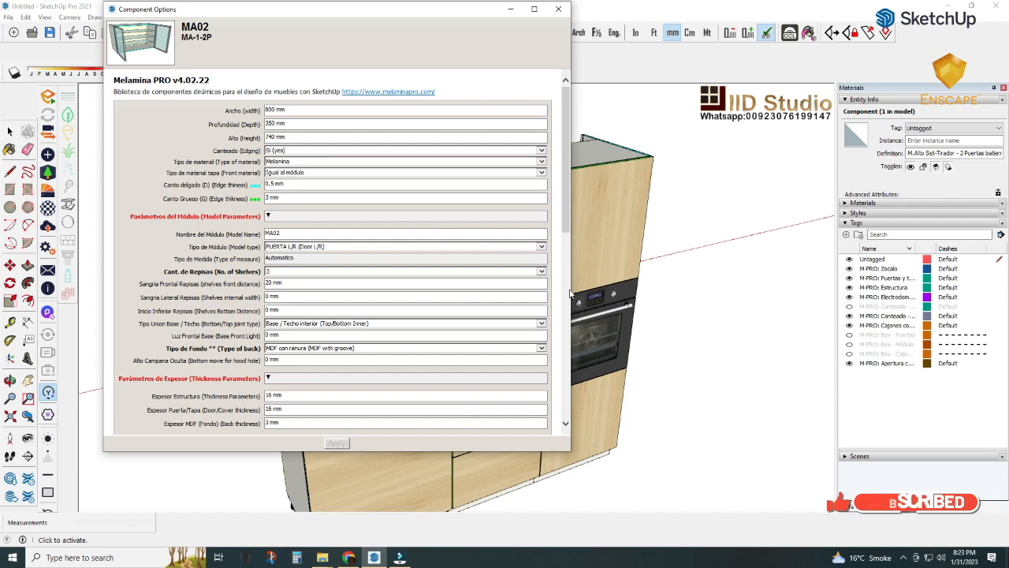
left_click_drag(569, 294, 478, 293)
scroll(308, 247, "down", 3)
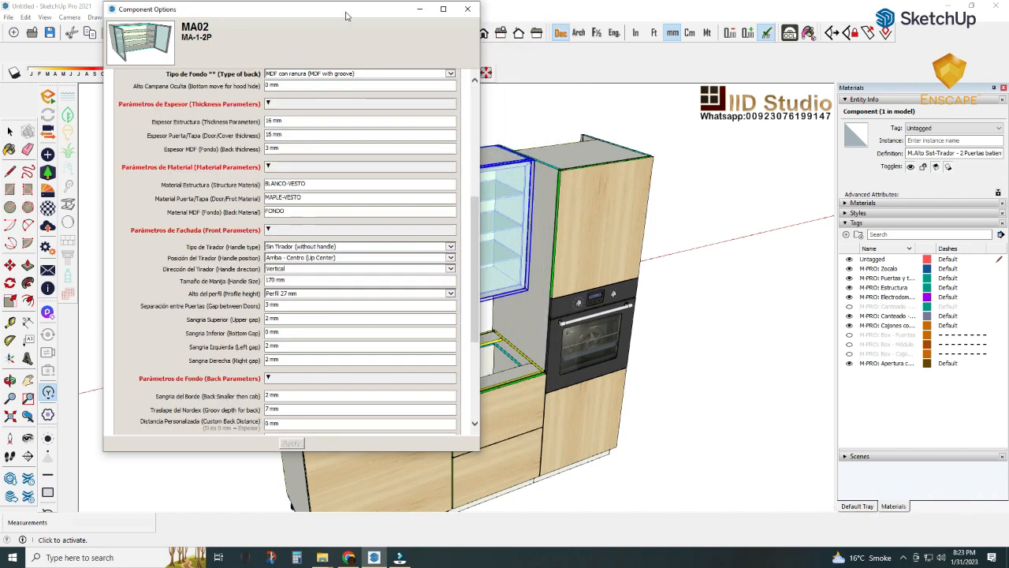
left_click_drag(346, 15, 183, 155)
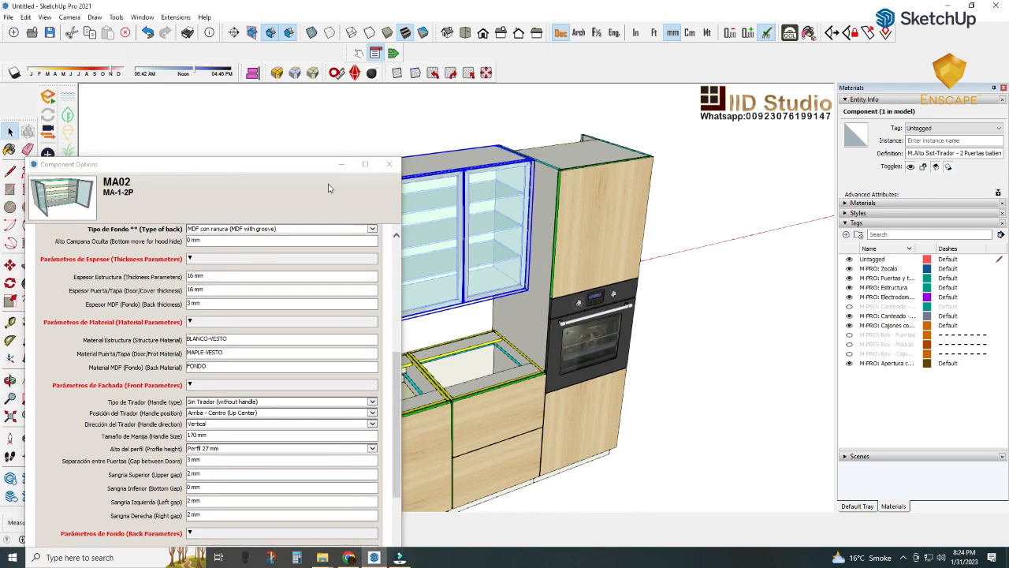
left_click_drag(315, 164, 287, 98)
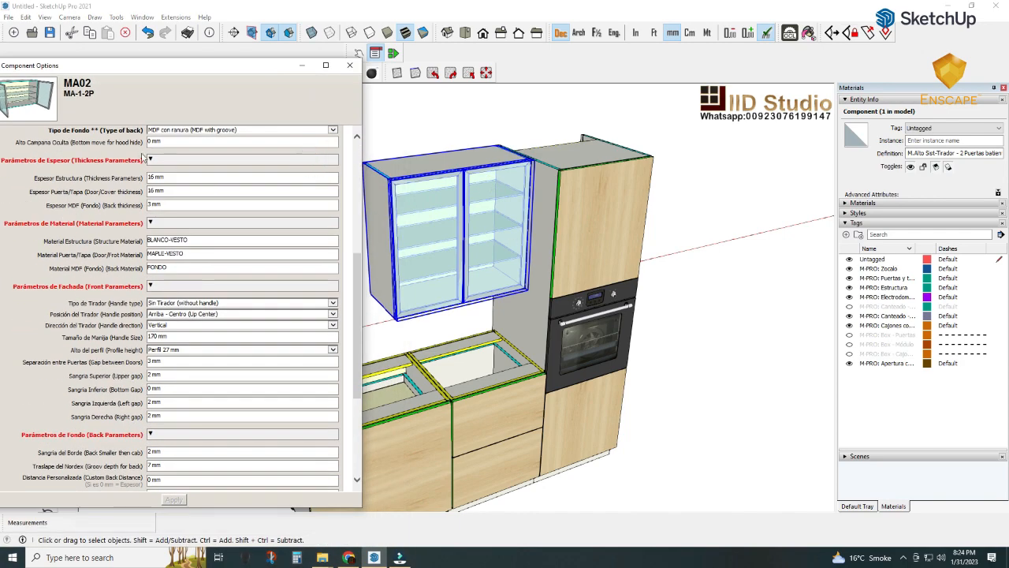
scroll(213, 175, "up", 3)
scroll(182, 177, "up", 1)
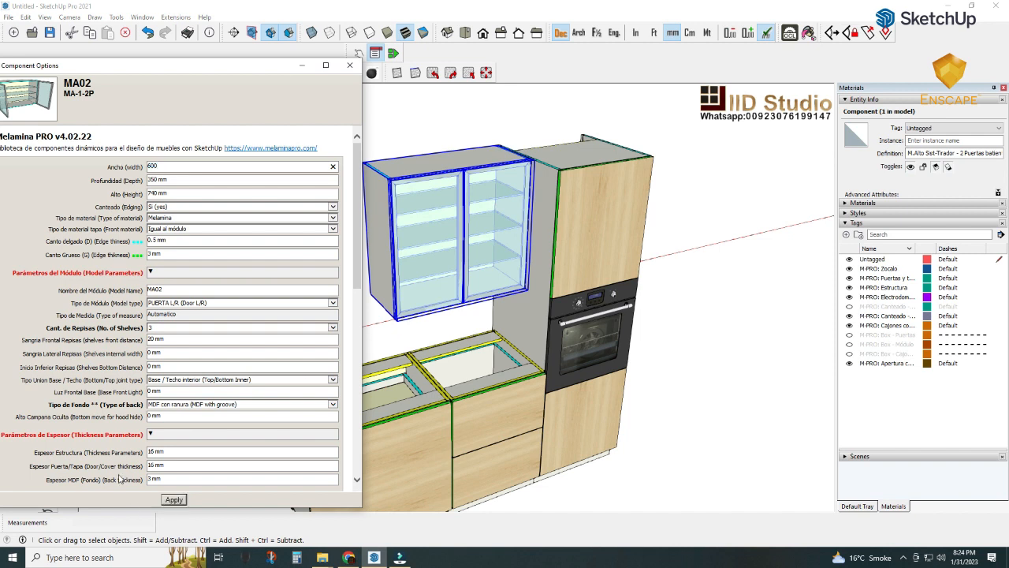
left_click(170, 503)
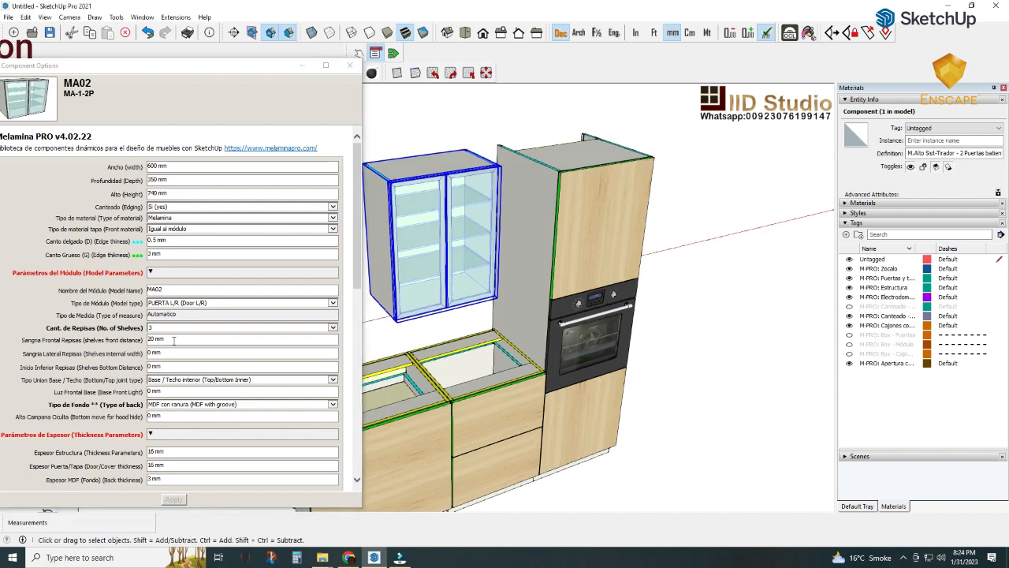
- Set the wall cabinet's model type to PUERTA L (Door L) and swing its single glass door open
left_click(333, 304)
left_click(261, 291)
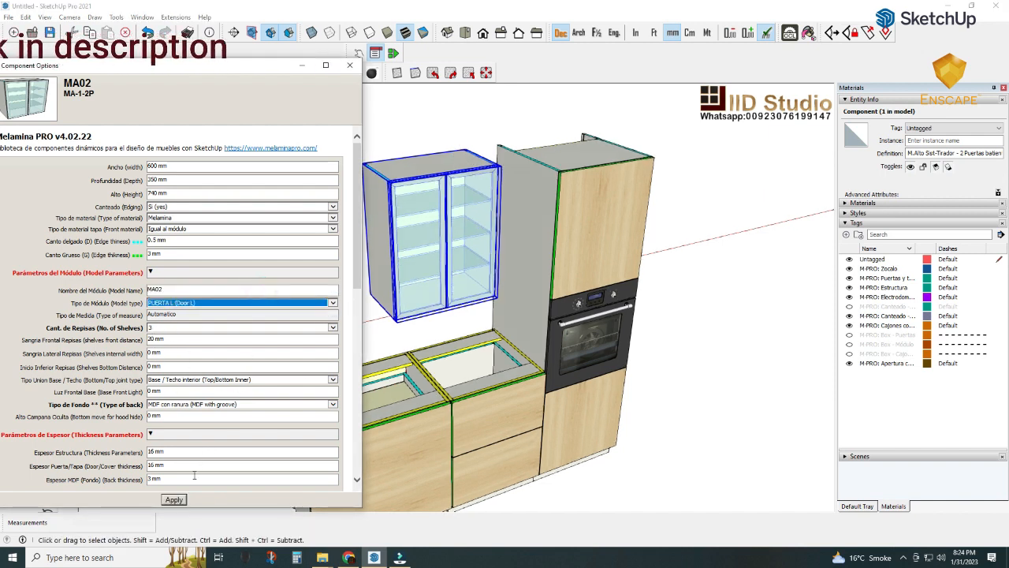
left_click(179, 499)
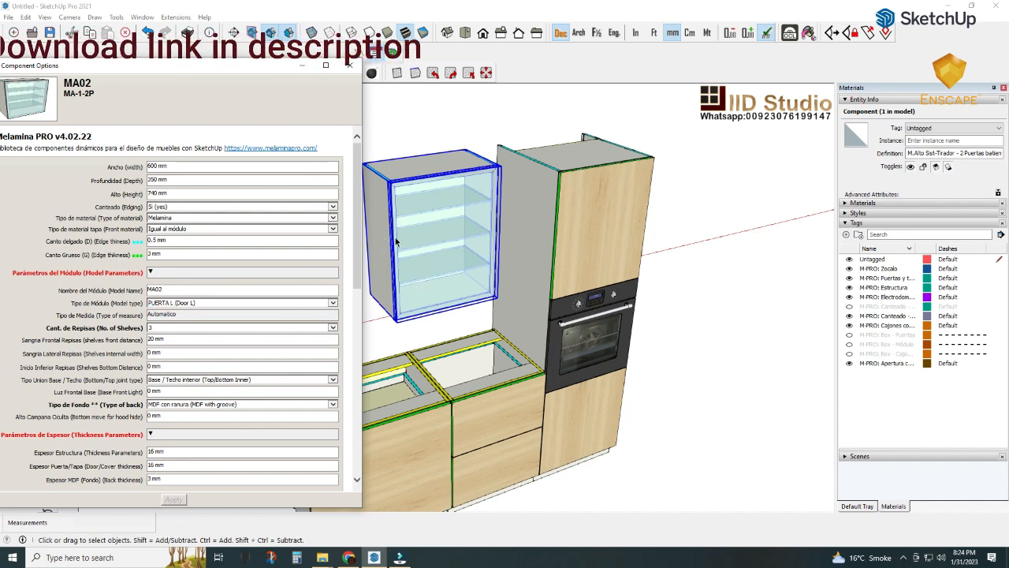
middle_click_drag(396, 241, 425, 213)
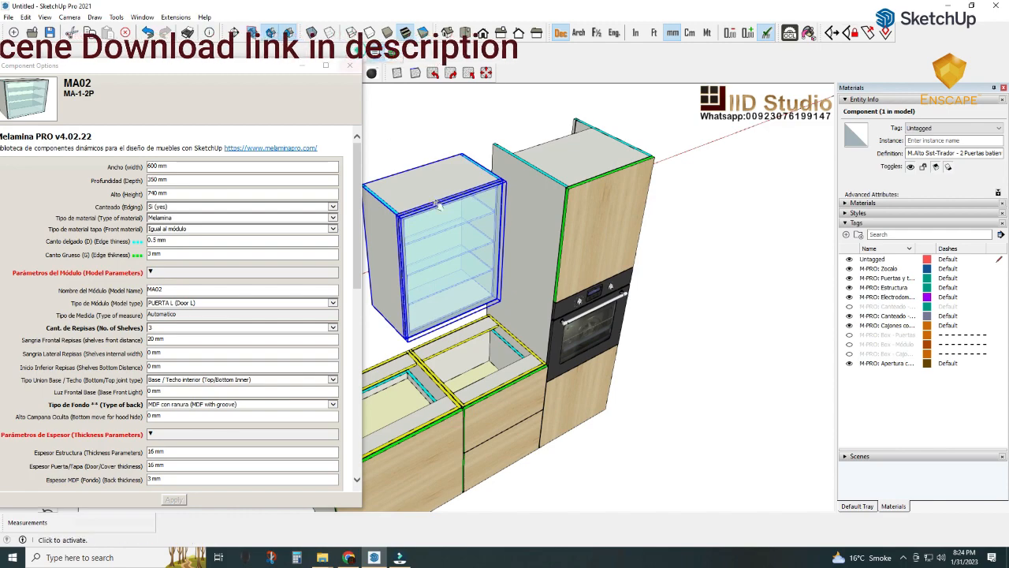
left_click(446, 254)
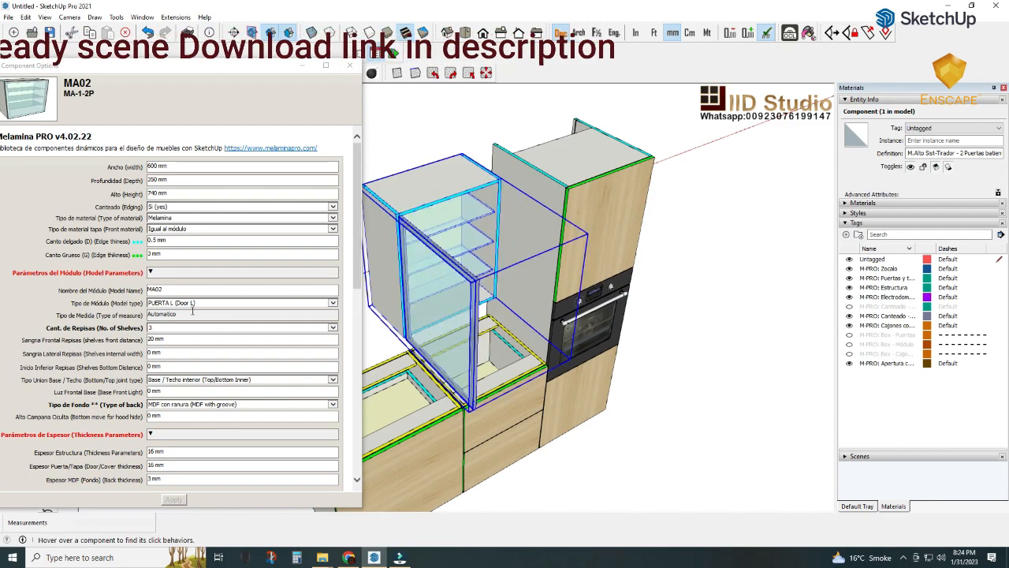
- Change the wall cabinet's model type to PUERTA R (Door R) and show its glass door open
left_click(333, 303)
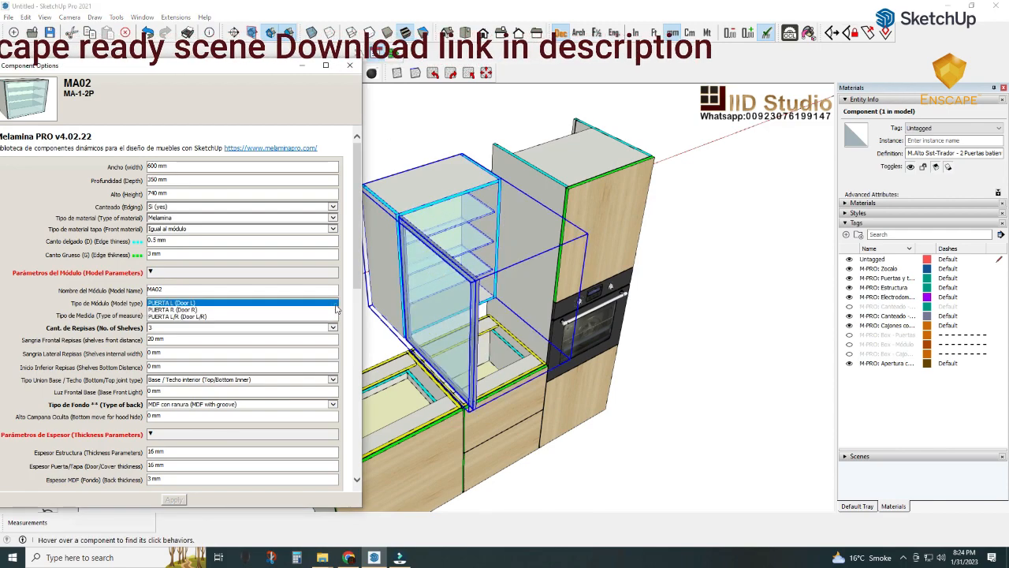
left_click(280, 310)
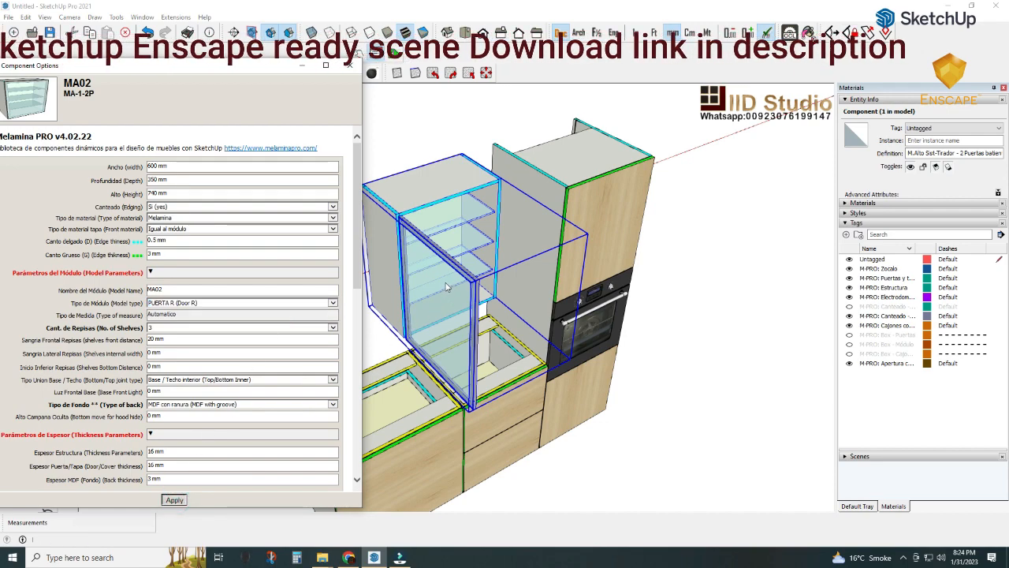
left_click(424, 269)
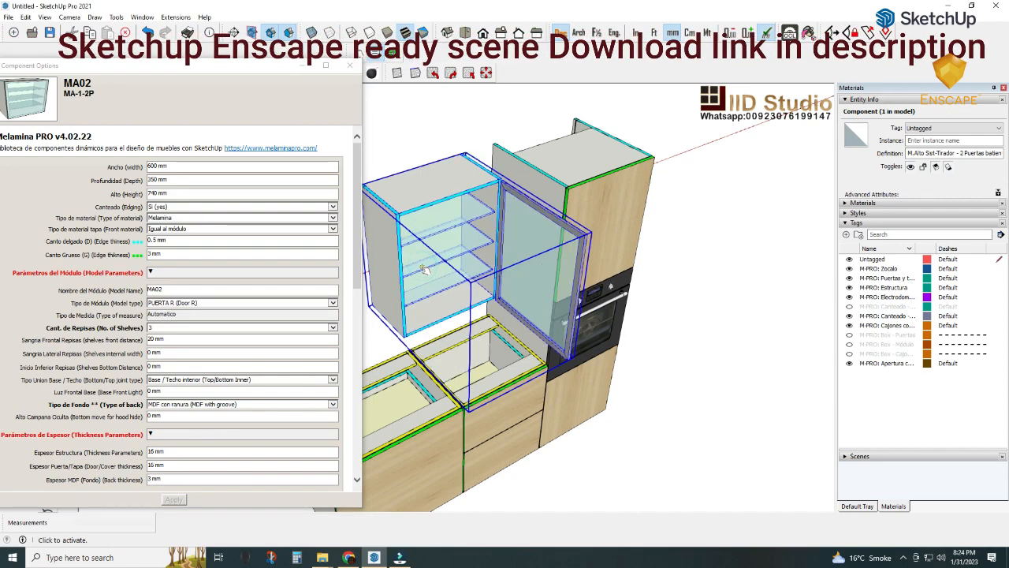
middle_click_drag(462, 203, 462, 251)
left_click(156, 71)
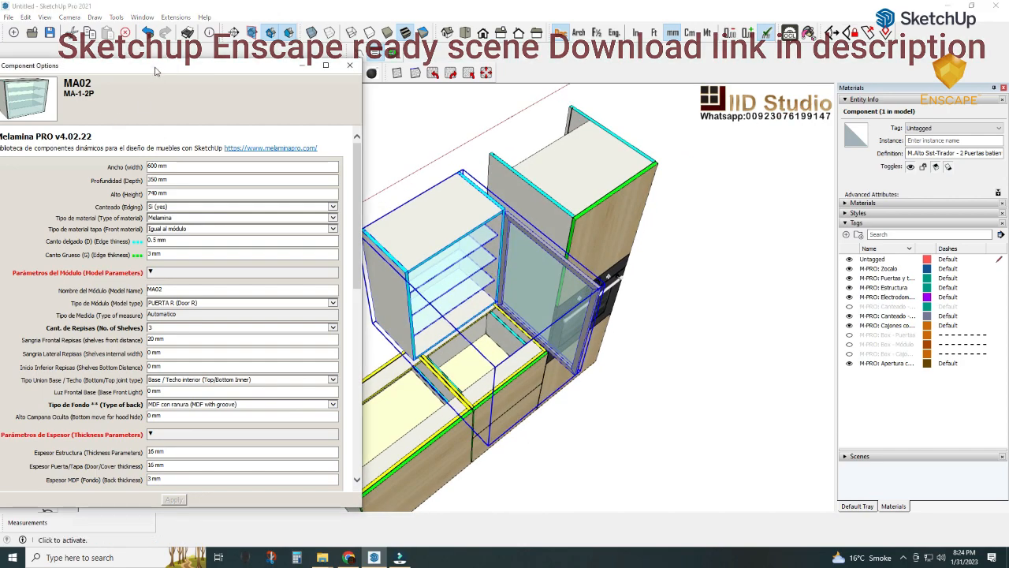
- Move the open glass wall cabinet by its upper back corner so it sits flush against the side of the tall oven cabinet
left_click_drag(155, 71, 135, 249)
scroll(442, 163, "up", 2)
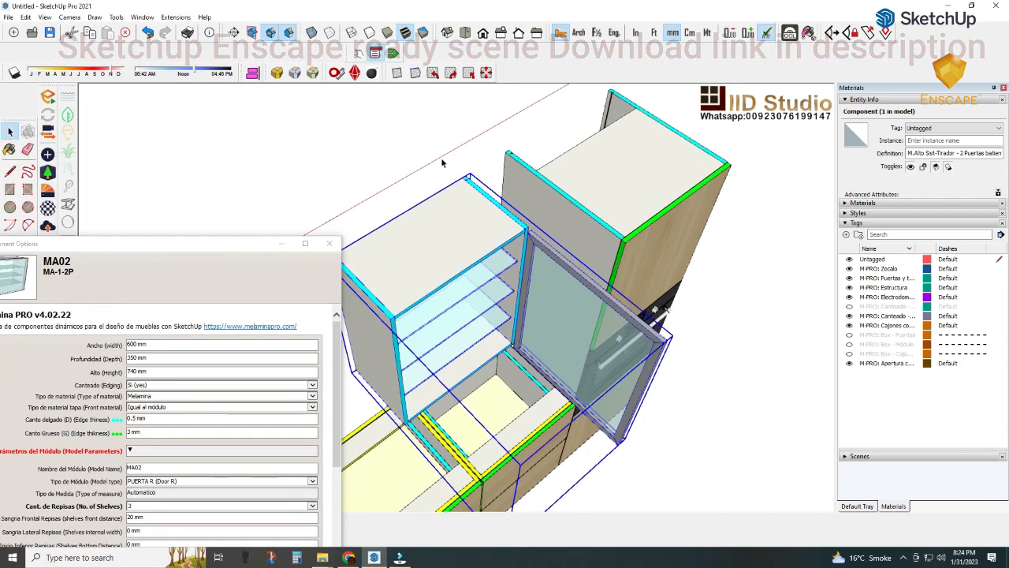
scroll(441, 162, "up", 1)
left_click_drag(55, 252, 160, 268)
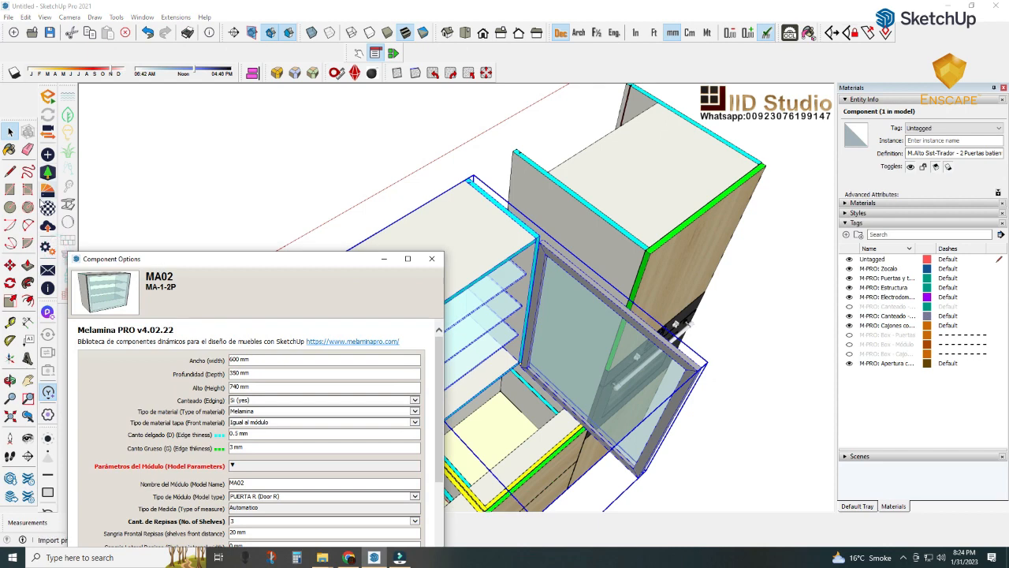
left_click(12, 266)
scroll(503, 169, "up", 1)
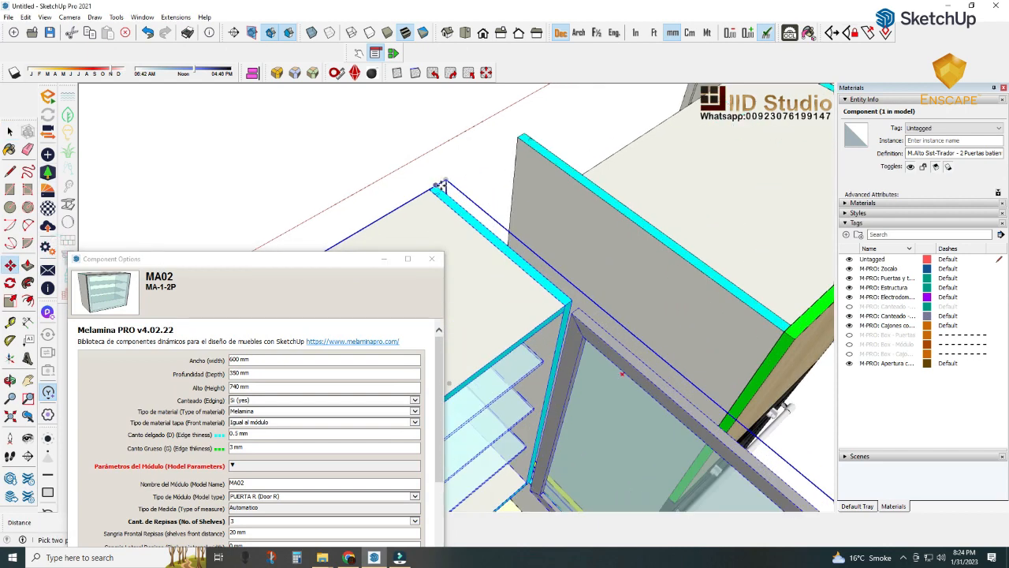
left_click_drag(441, 186, 518, 138)
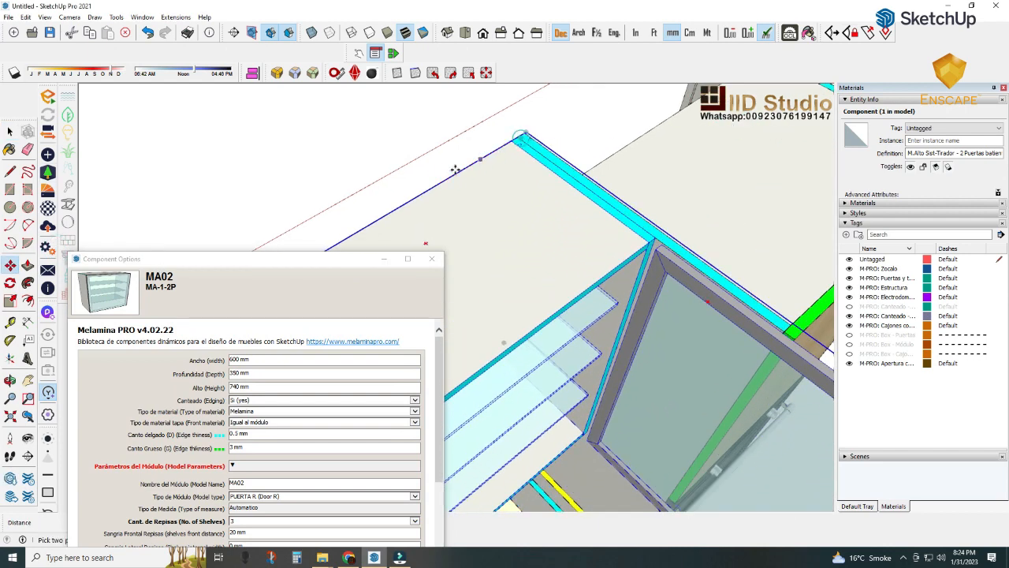
scroll(422, 208, "down", 2)
left_click_drag(306, 263, 172, 262)
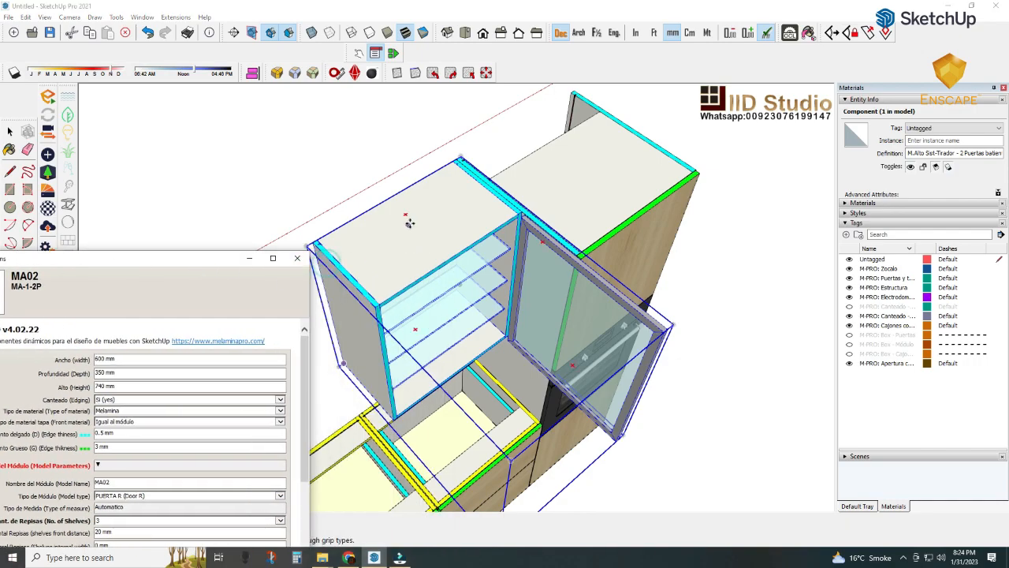
middle_click_drag(408, 221, 881, 161)
scroll(631, 189, "up", 2)
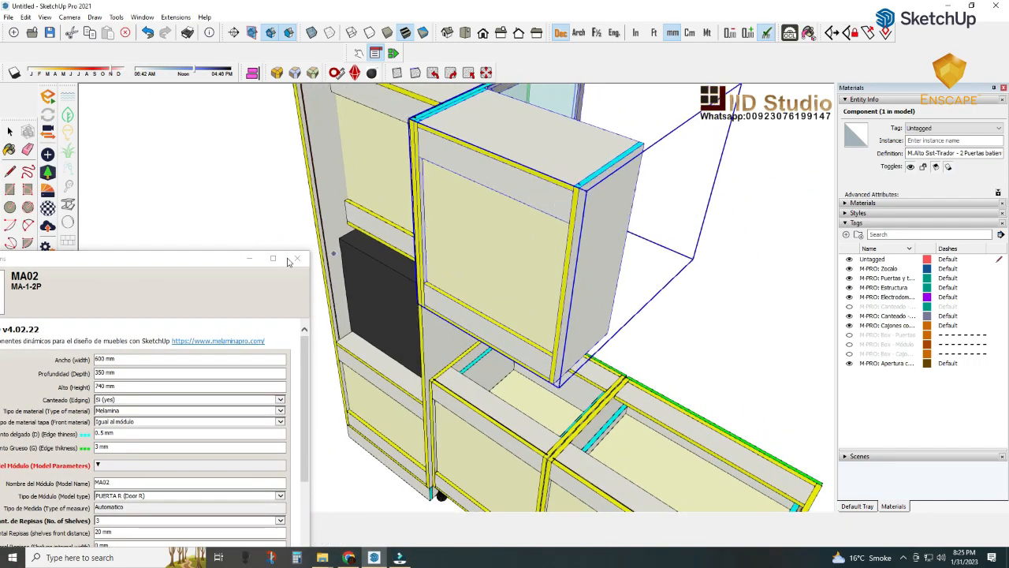
- Narrow the component options window and park it clear of the cabinets in the model view
left_click_drag(205, 259, 312, 80)
middle_click_drag(586, 221, 392, 175)
scroll(631, 280, "down", 3)
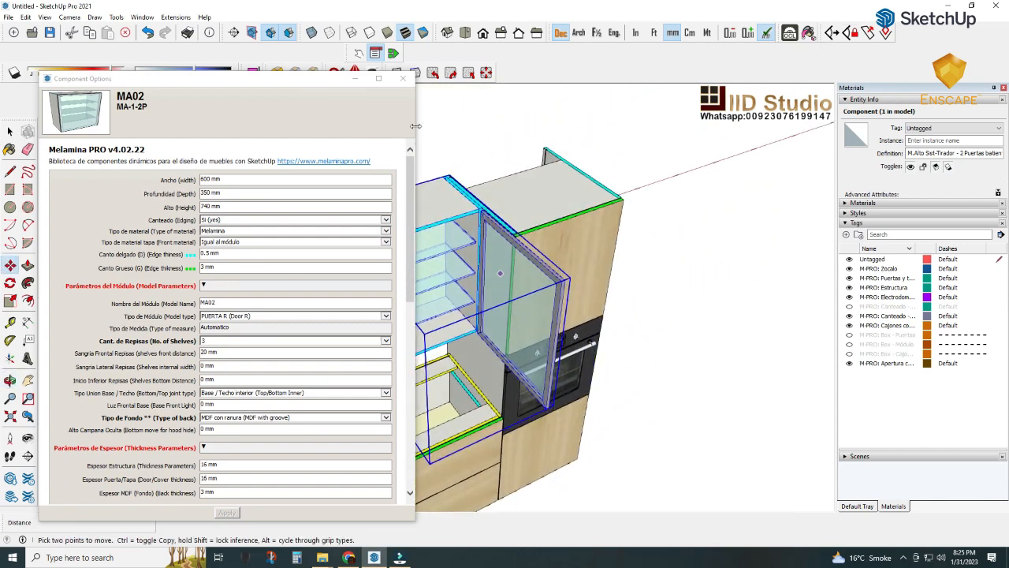
left_click_drag(415, 126, 262, 126)
left_click_drag(148, 79, 784, 90)
middle_click_drag(488, 268, 333, 228)
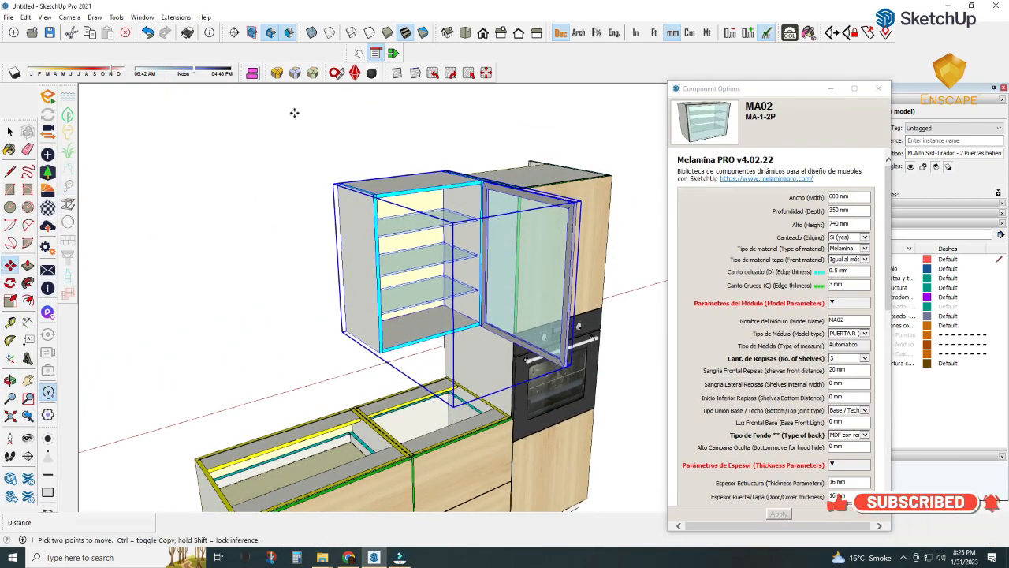
- Close the wall cabinet's glass door with the Interact tool and inspect the closed cabinet
left_click(359, 53)
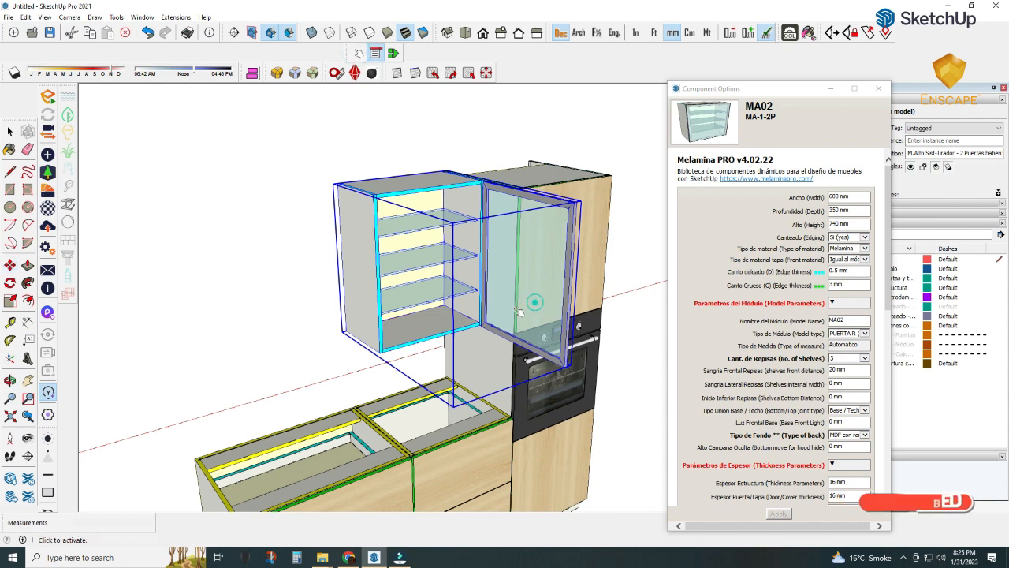
left_click(537, 305)
left_click(10, 131)
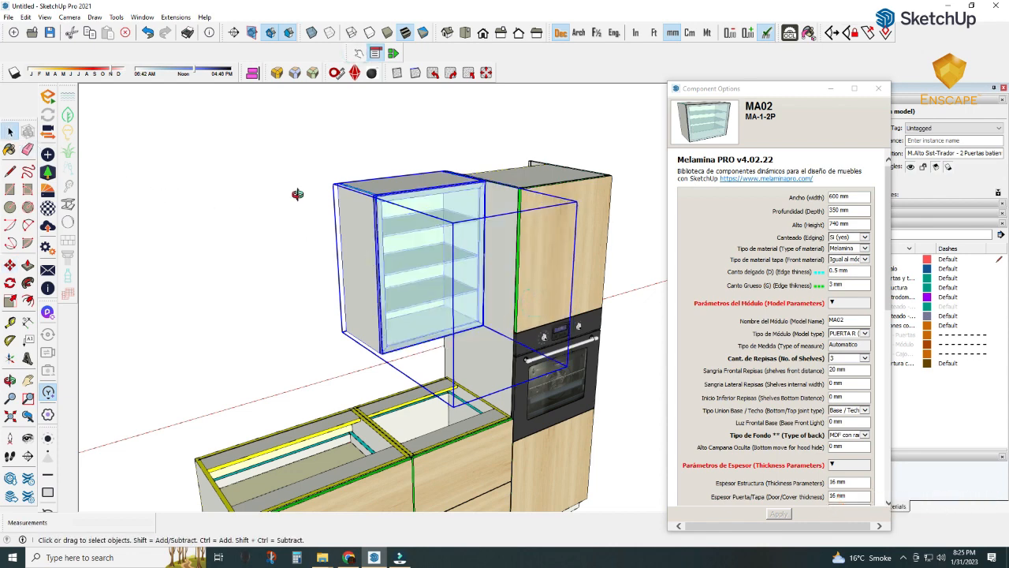
middle_click_drag(292, 192, 256, 245)
left_click(256, 241)
left_click(376, 246)
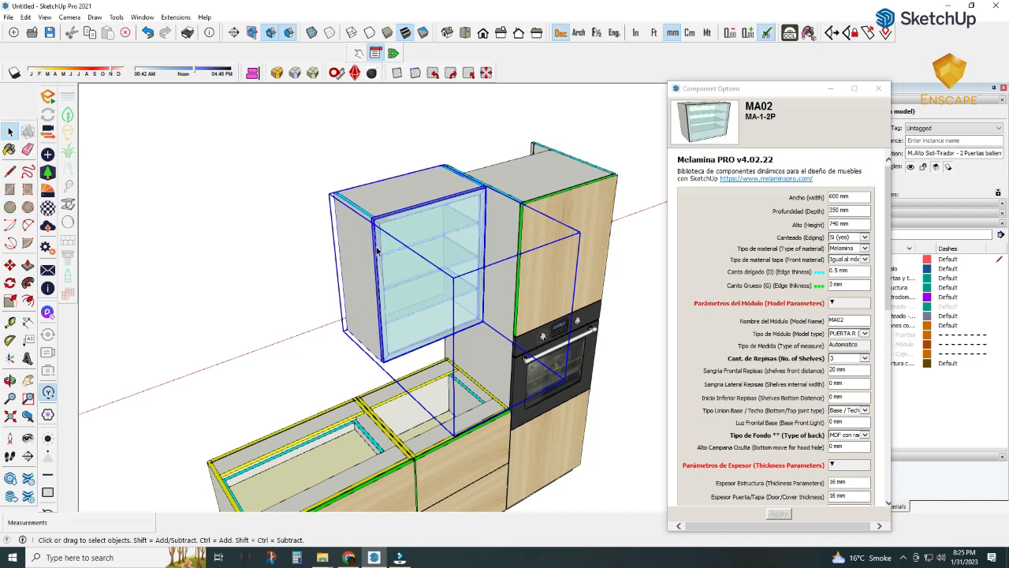
middle_click_drag(428, 276, 403, 279)
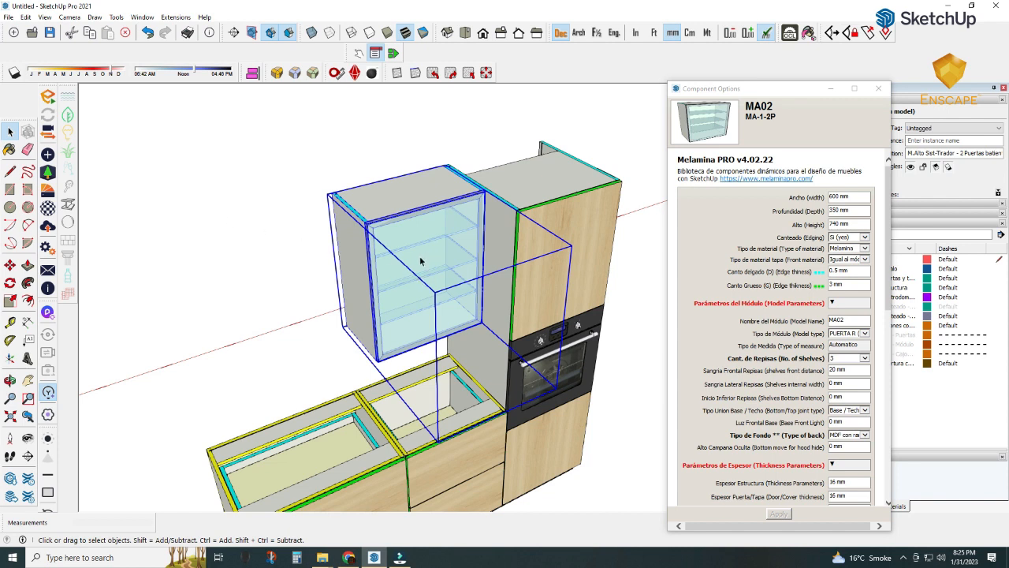
- Insert the Wall- 2 doors panoramic-Glass module from the Wall folder and move it flush against the free side of the glass wall cabinet
mouse_move(324, 559)
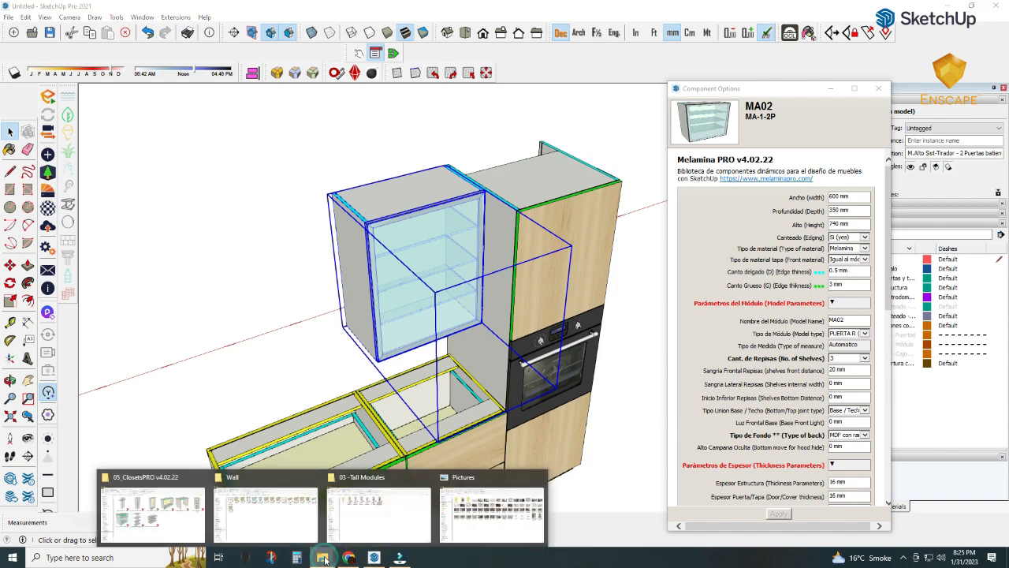
left_click(302, 537)
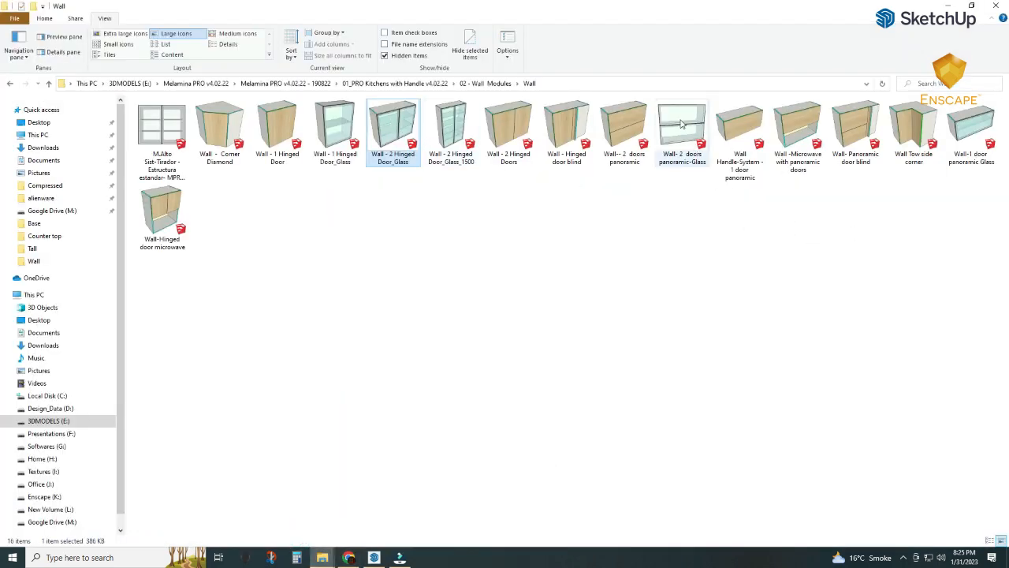
mouse_move(682, 123)
left_mouse_down()
mouse_move(644, 213)
mouse_move(394, 468)
mouse_move(375, 562)
mouse_move(371, 363)
mouse_move(325, 311)
mouse_move(205, 361)
mouse_move(185, 406)
left_mouse_up()
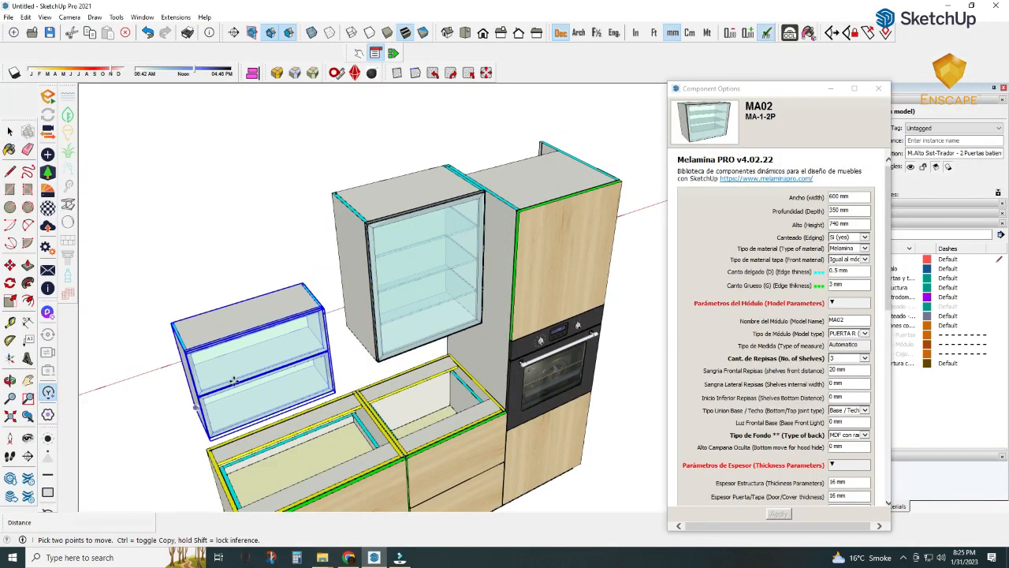
left_click(304, 280)
left_click(337, 195)
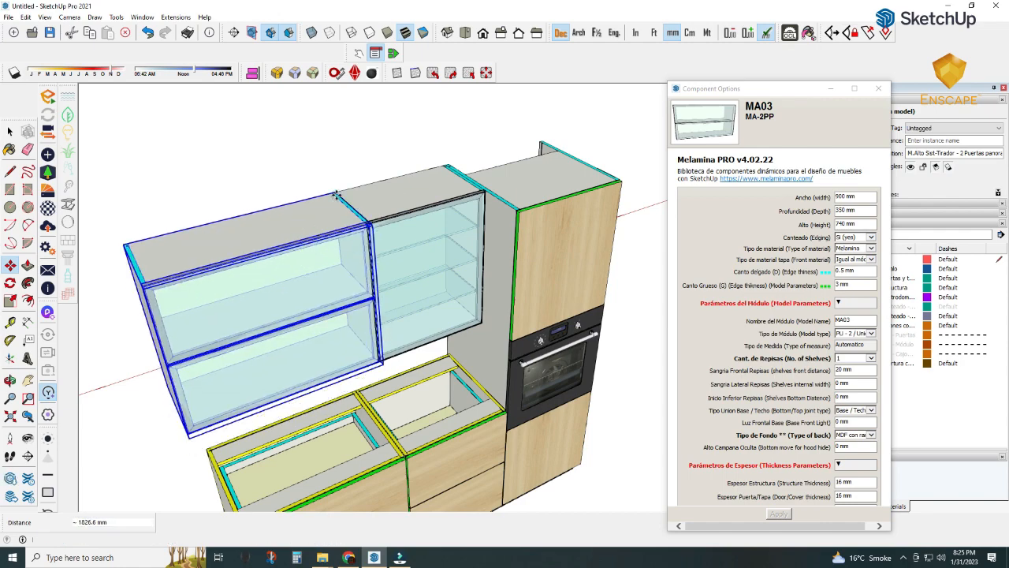
middle_click_drag(337, 194, 300, 244)
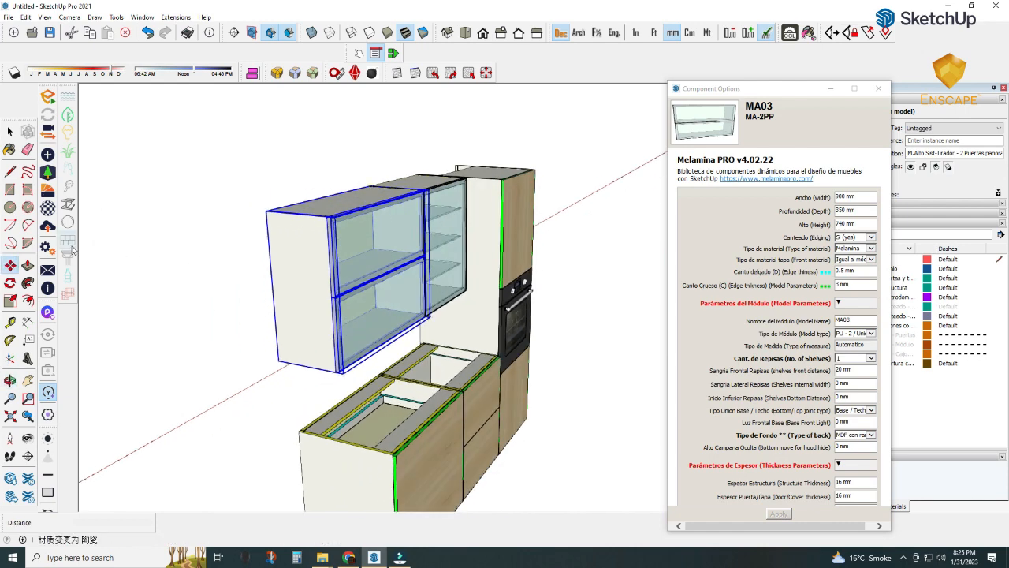
- Cycle the panoramic cabinet's two glass flap doors through their positions with the Interact tool until both are fully raised
left_click(359, 53)
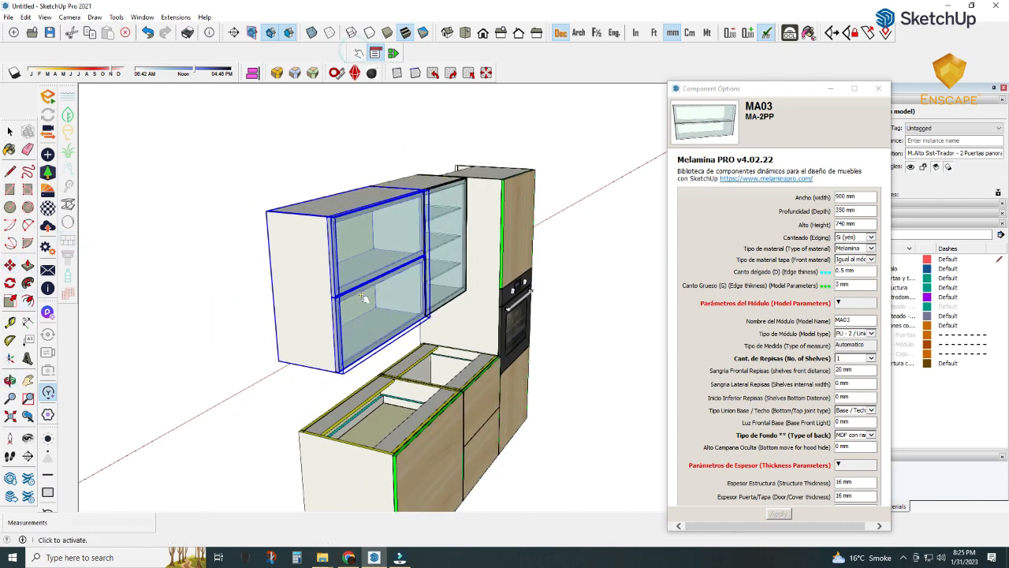
left_click(370, 298)
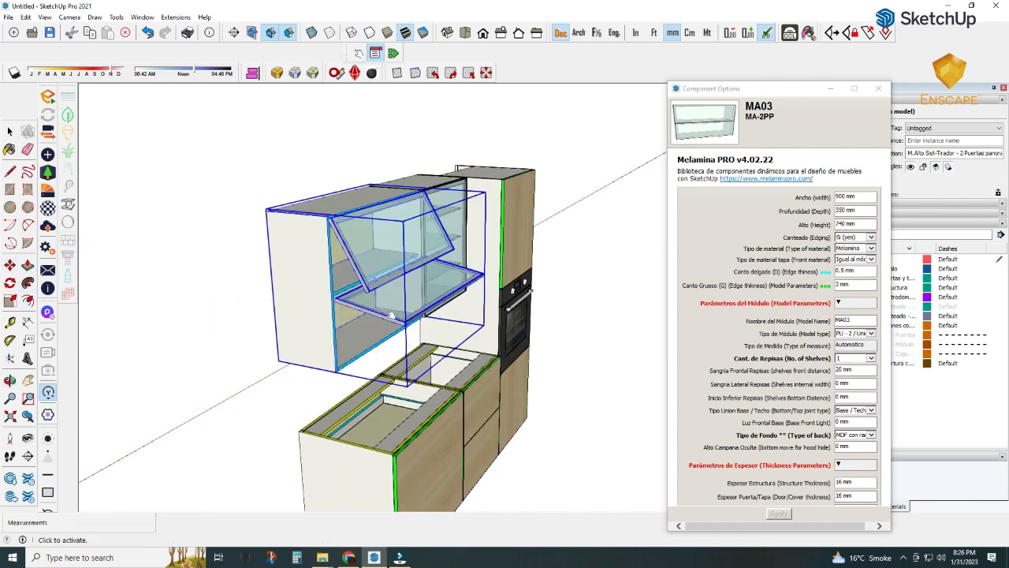
left_click(388, 309)
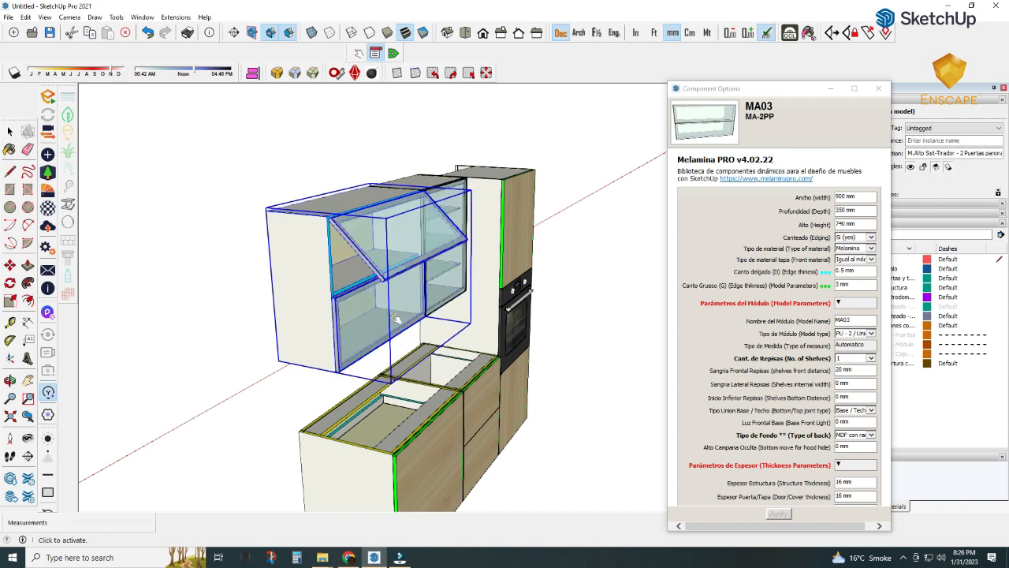
left_click(395, 322)
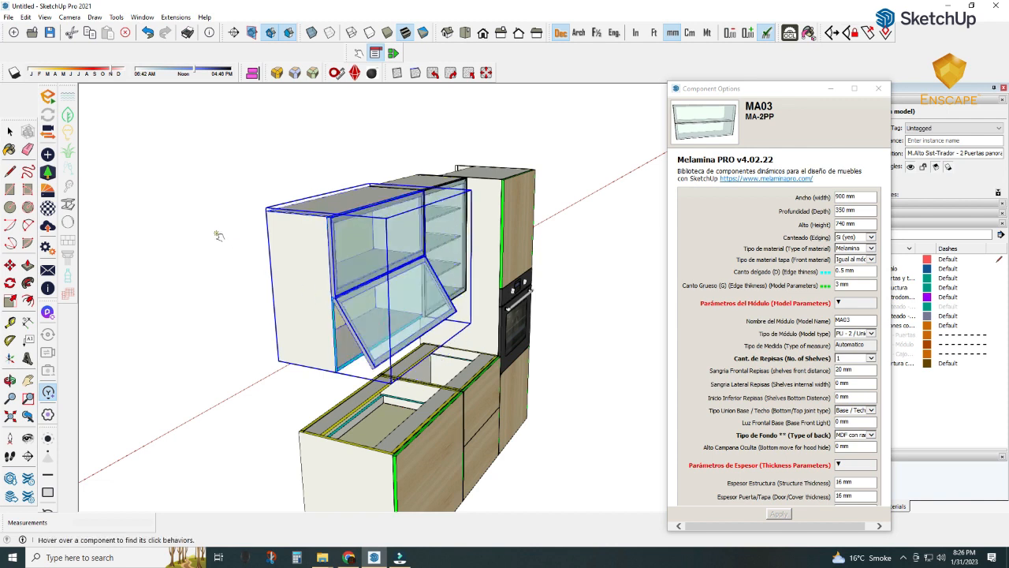
middle_click_drag(223, 240, 288, 154)
left_click(405, 171)
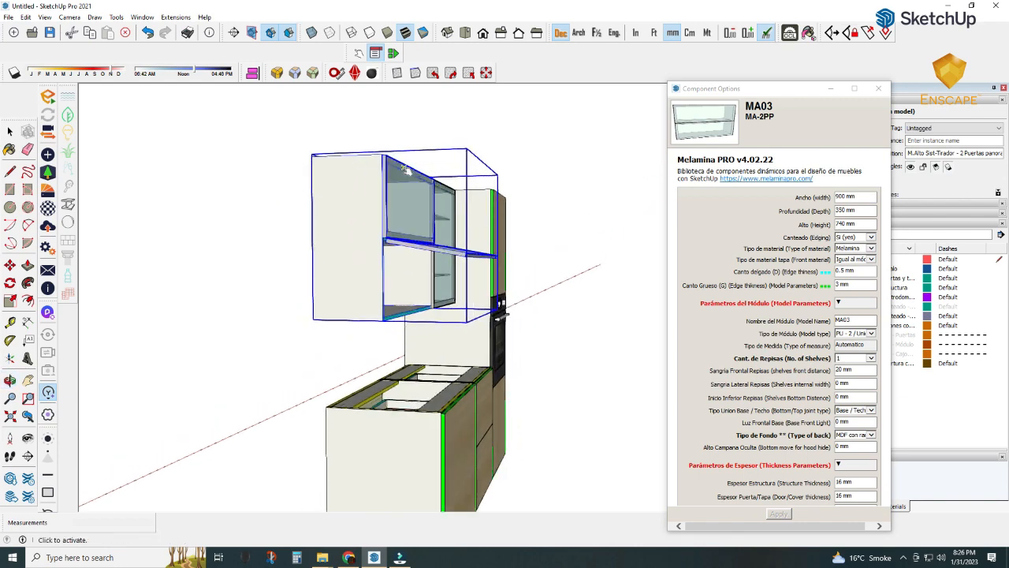
left_click(404, 169)
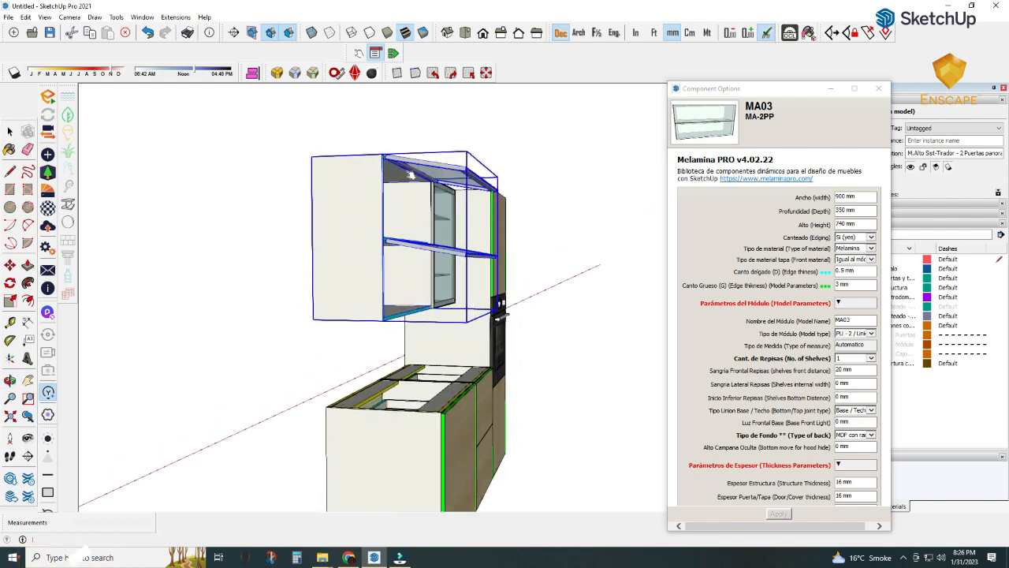
scroll(438, 195, "up", 2)
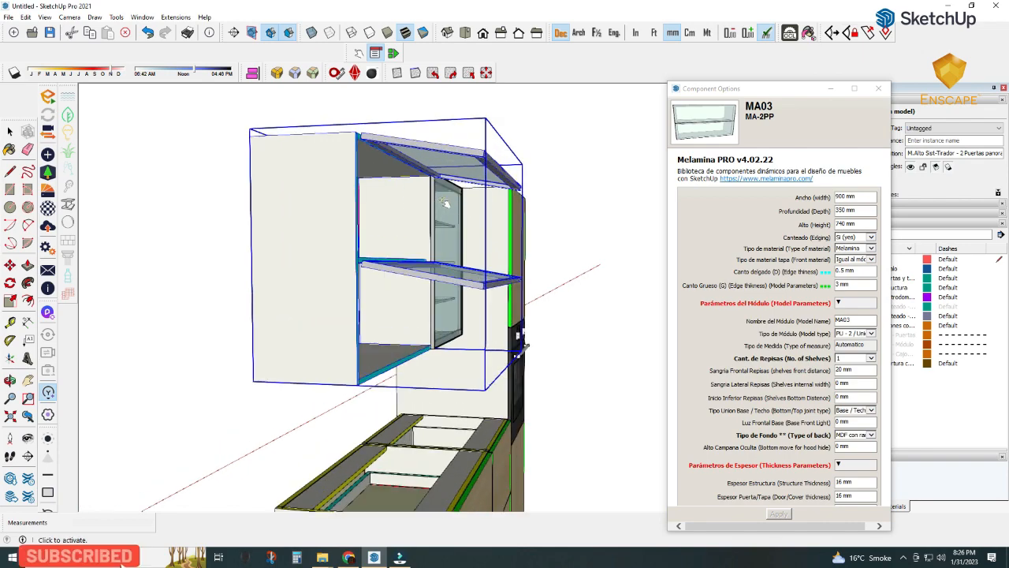
middle_click_drag(443, 202, 366, 199)
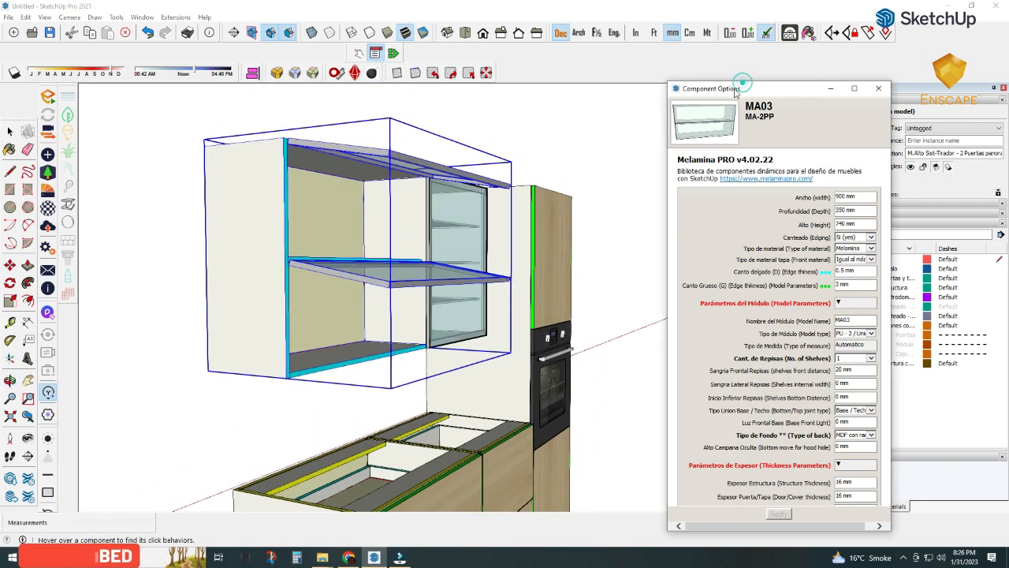
- Review the panoramic cabinet's model type options and apply PU - 2 (2 Door separet)
left_click_drag(742, 85, 653, 61)
left_click(781, 310)
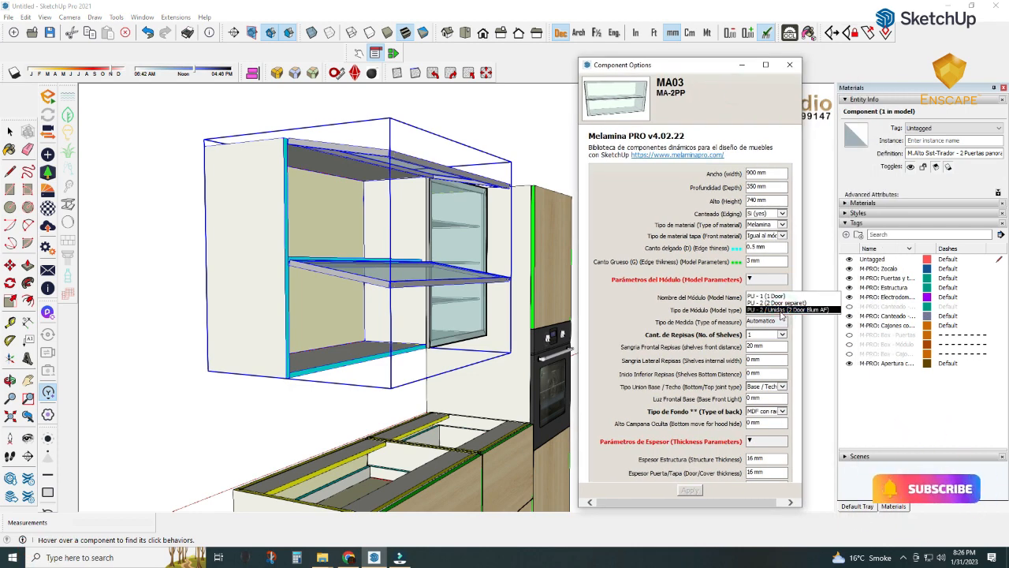
left_click(781, 310)
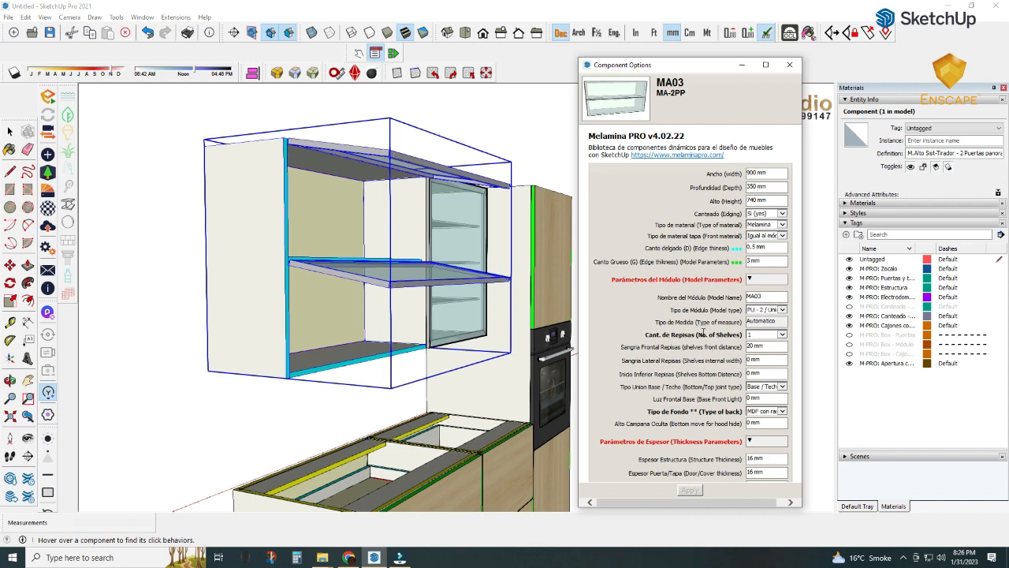
left_click_drag(651, 69, 629, 37)
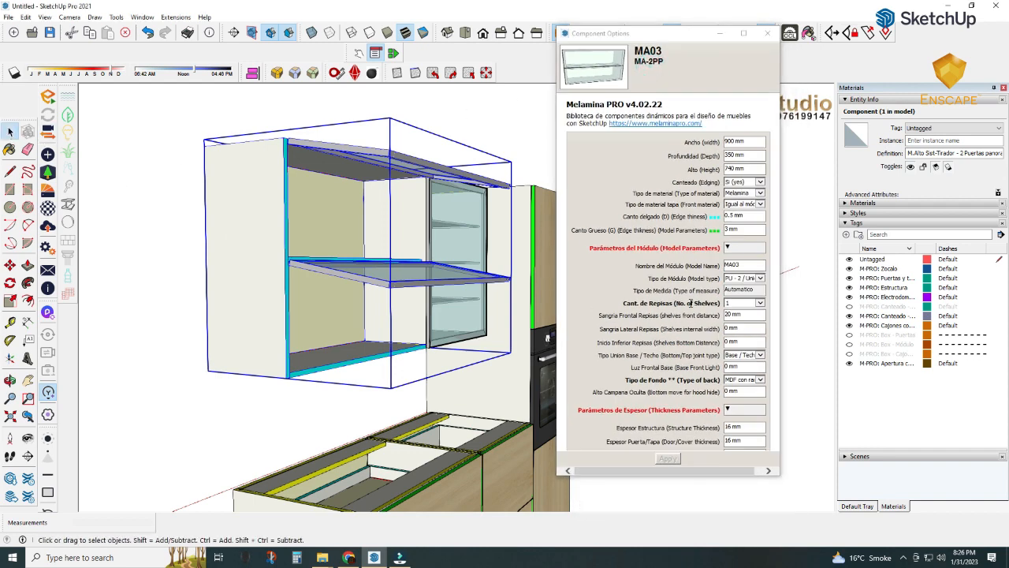
left_click(690, 303)
left_click(761, 278)
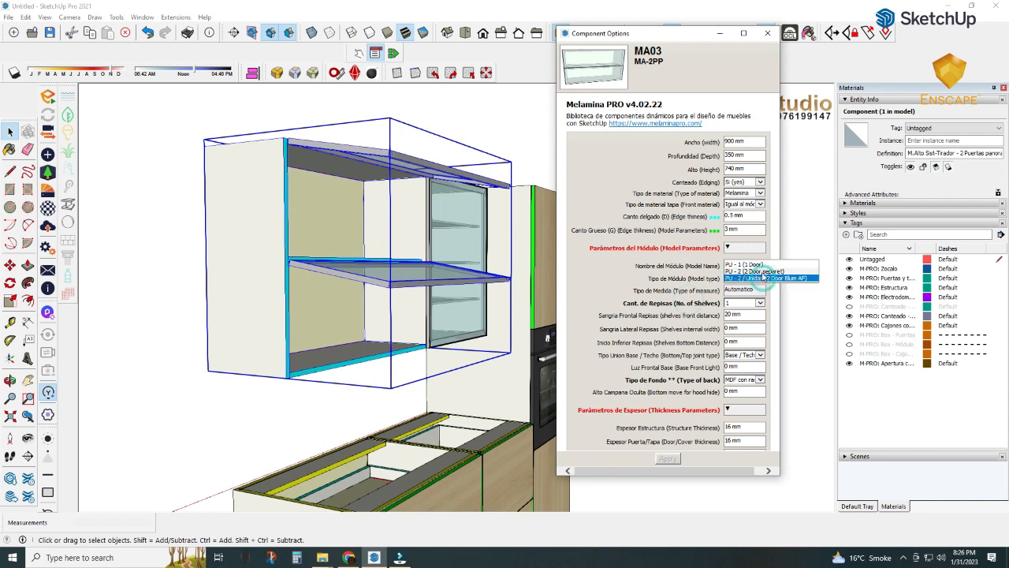
left_click(763, 278)
left_click(667, 460)
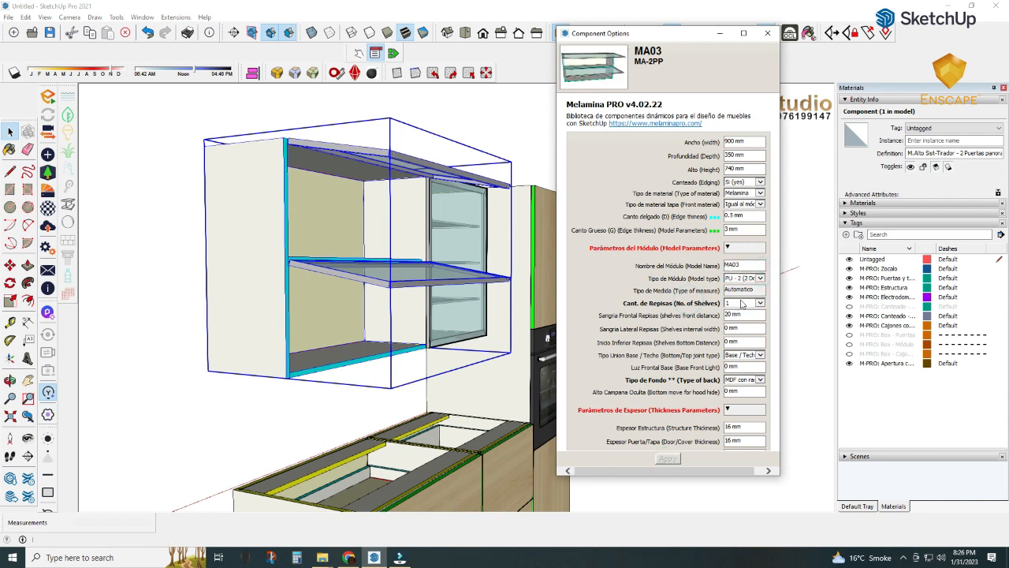
- Set the panoramic cabinet's model type to PU - 2 / Unidas (2 Door Blum AF), close its lower flap and leave the upper one raised
left_click(761, 278)
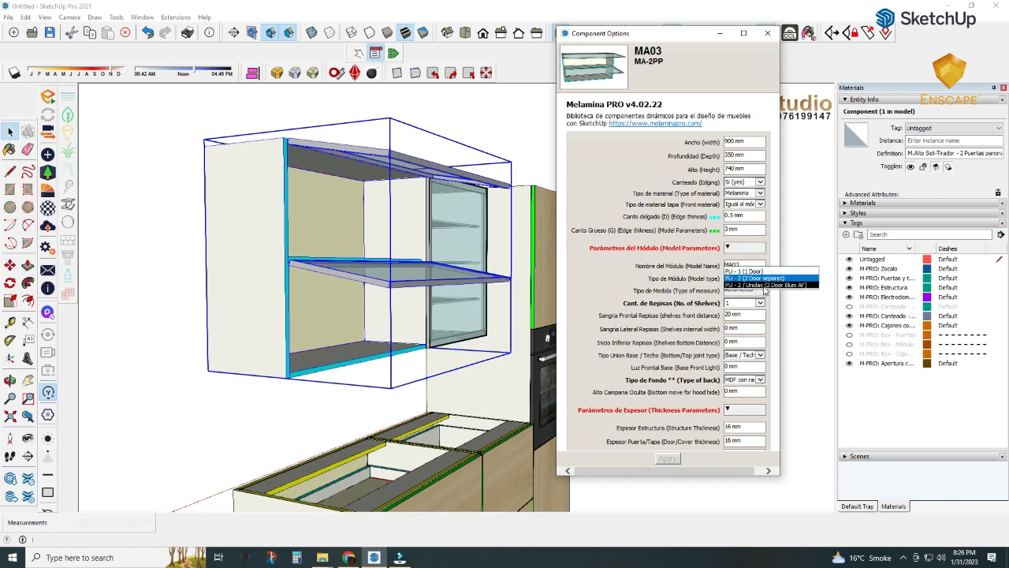
left_click(763, 288)
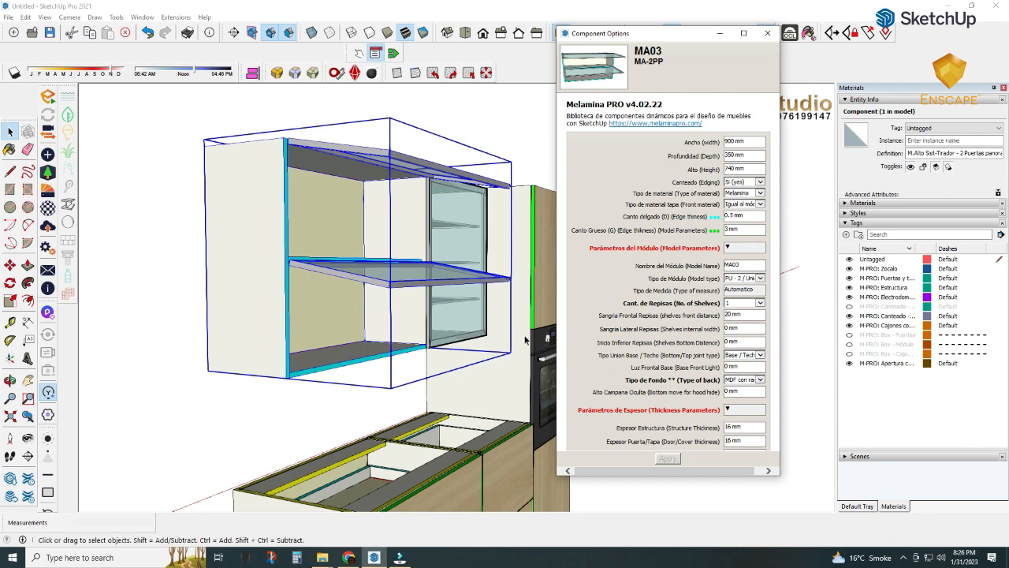
left_click(357, 53)
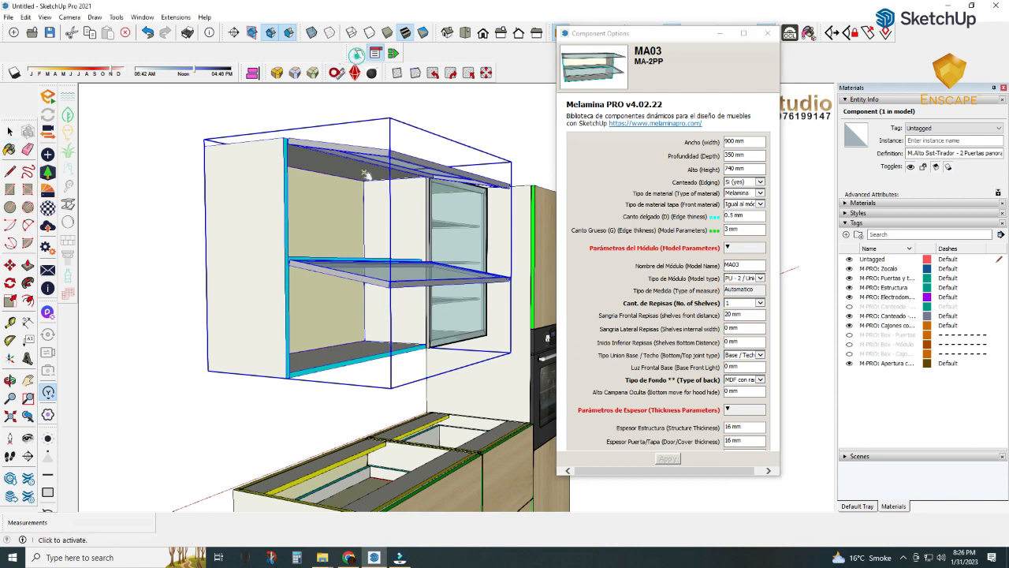
left_click(446, 283)
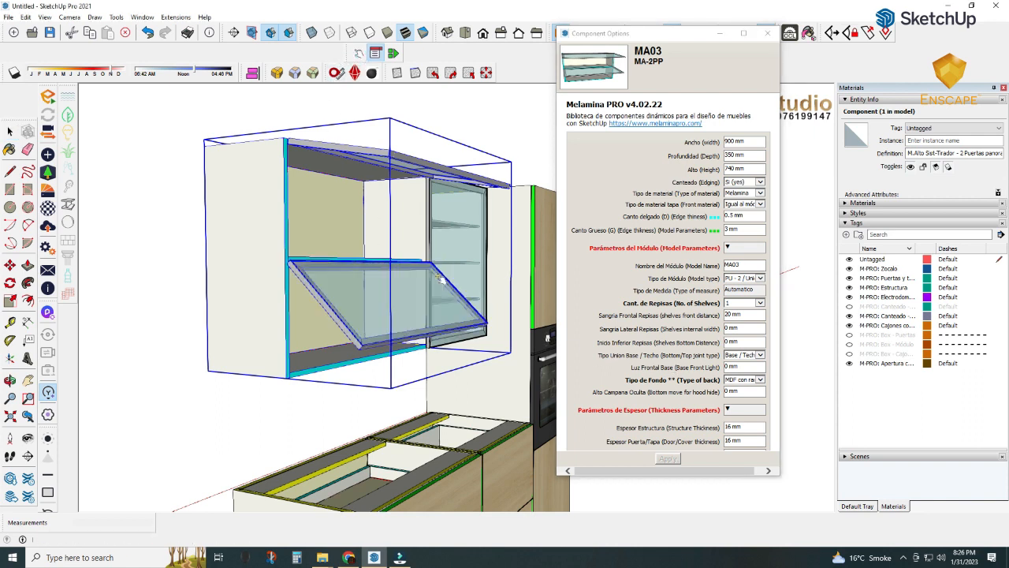
left_click(440, 275)
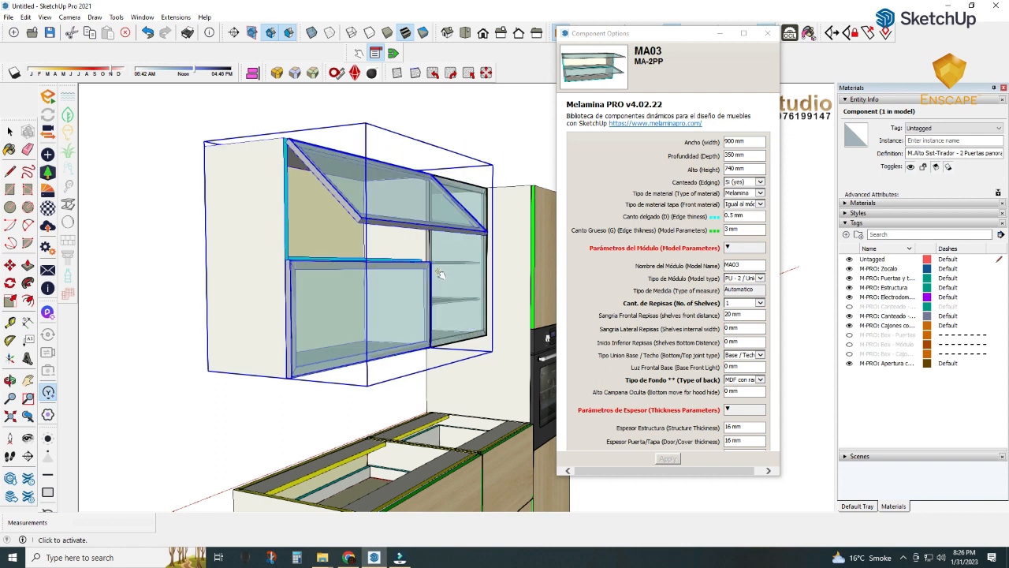
left_click(423, 223)
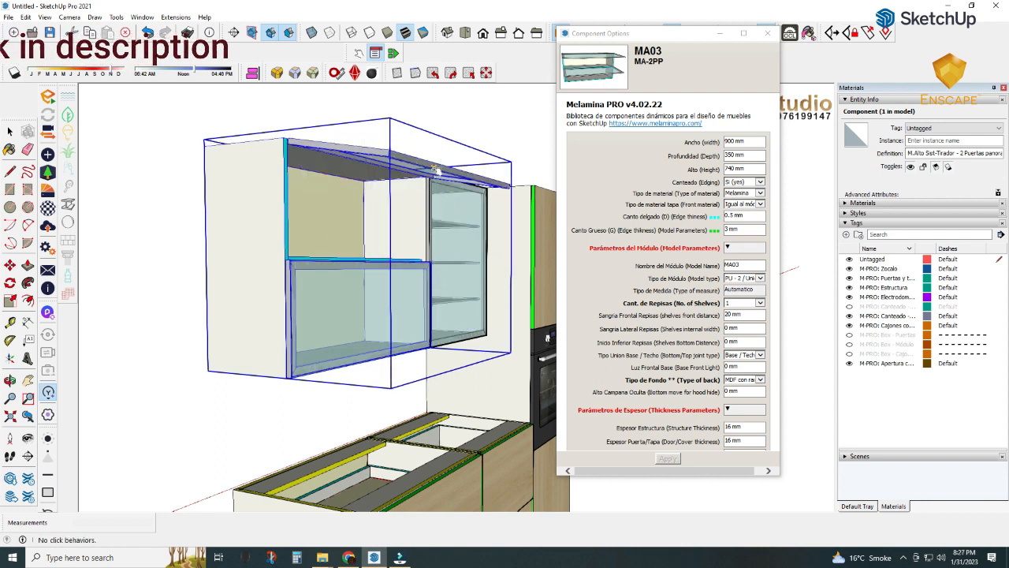
- Close the opened glass doors of the selected MA03 wall cabinet
middle_click_drag(434, 166, 411, 247)
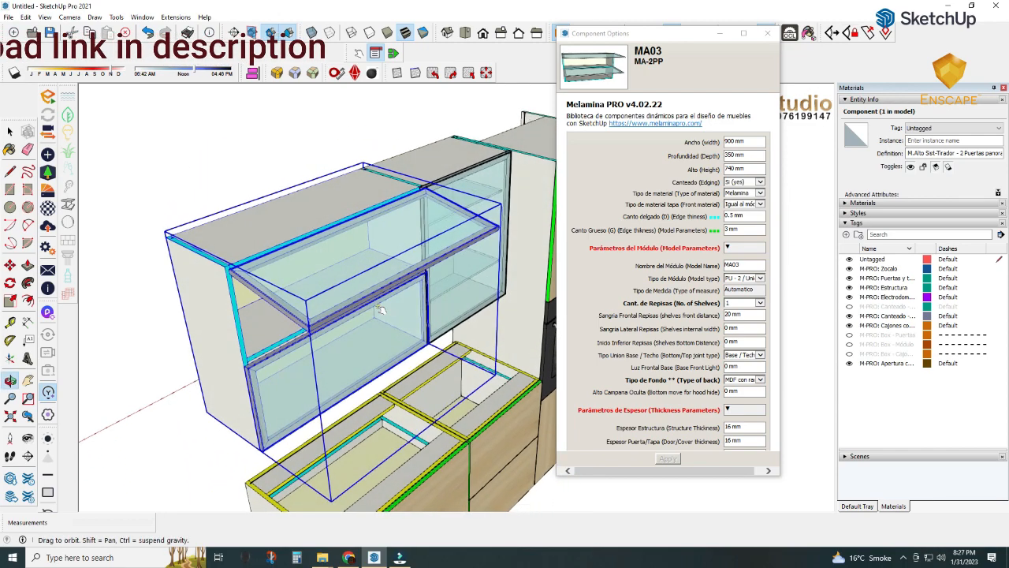
left_click(412, 248)
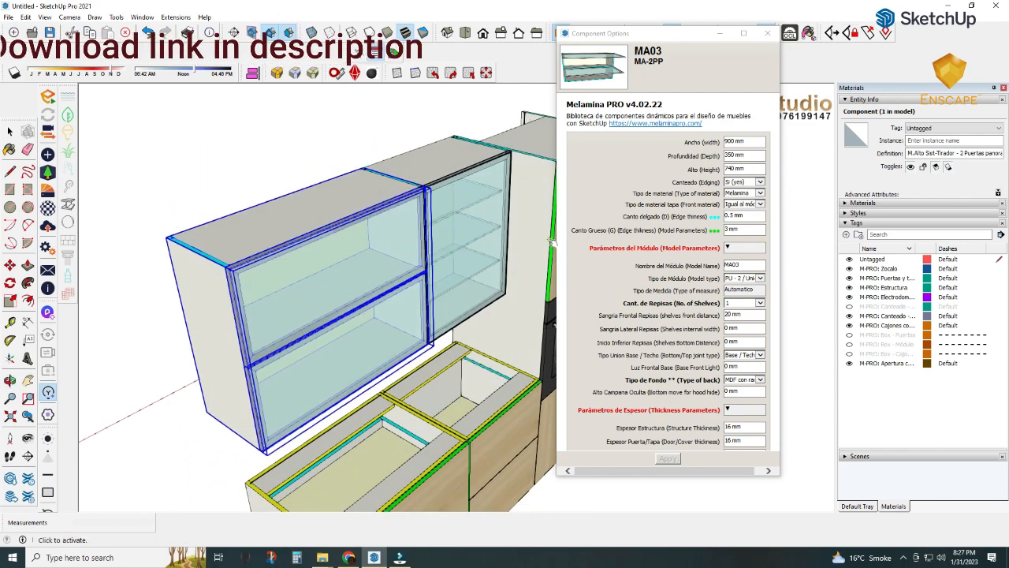
left_click(10, 131)
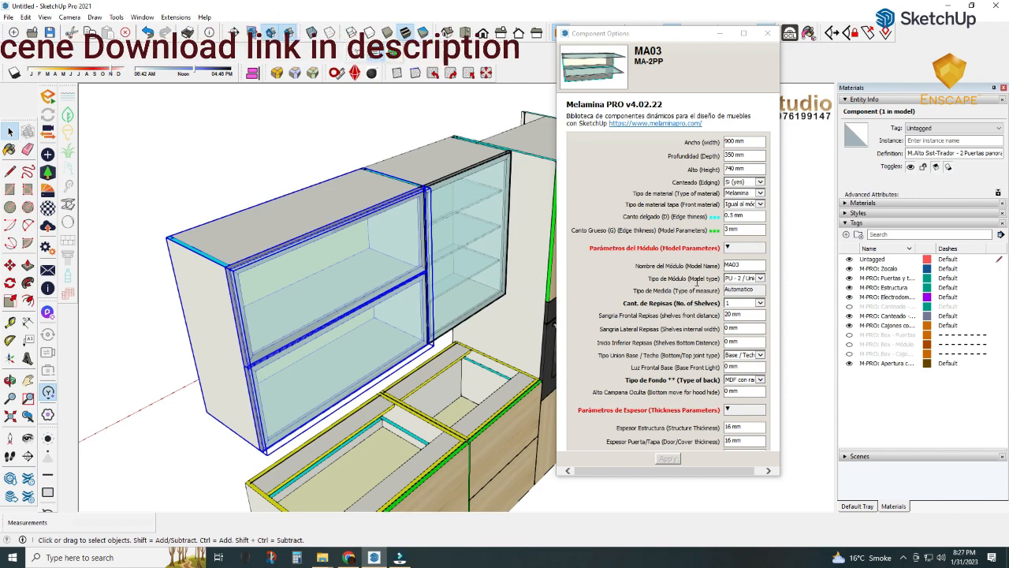
- Set the glass-door wall cabinet's model type to PU - 1 (1 Door) and its width to 600 mm
left_click(760, 279)
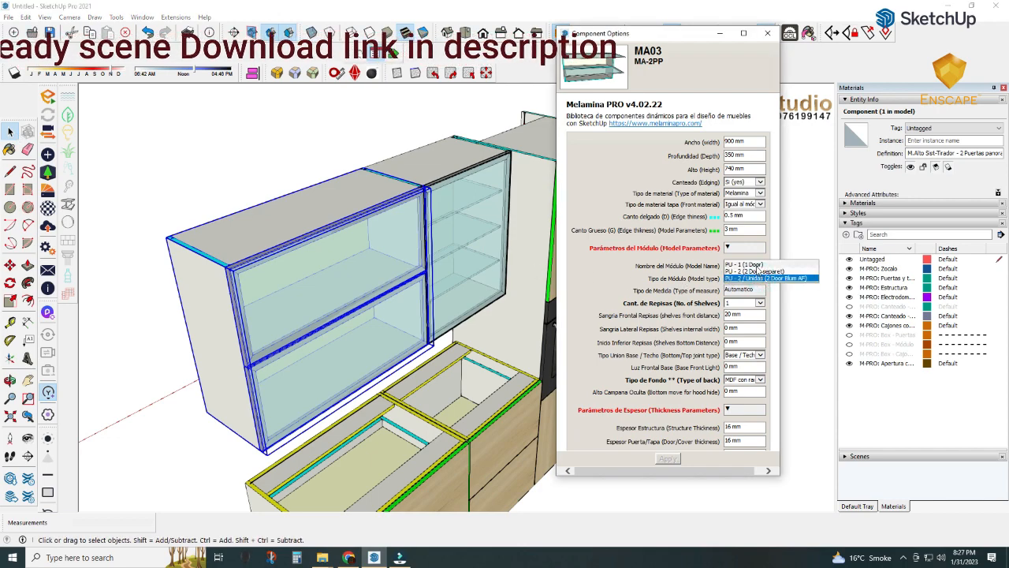
left_click(745, 264)
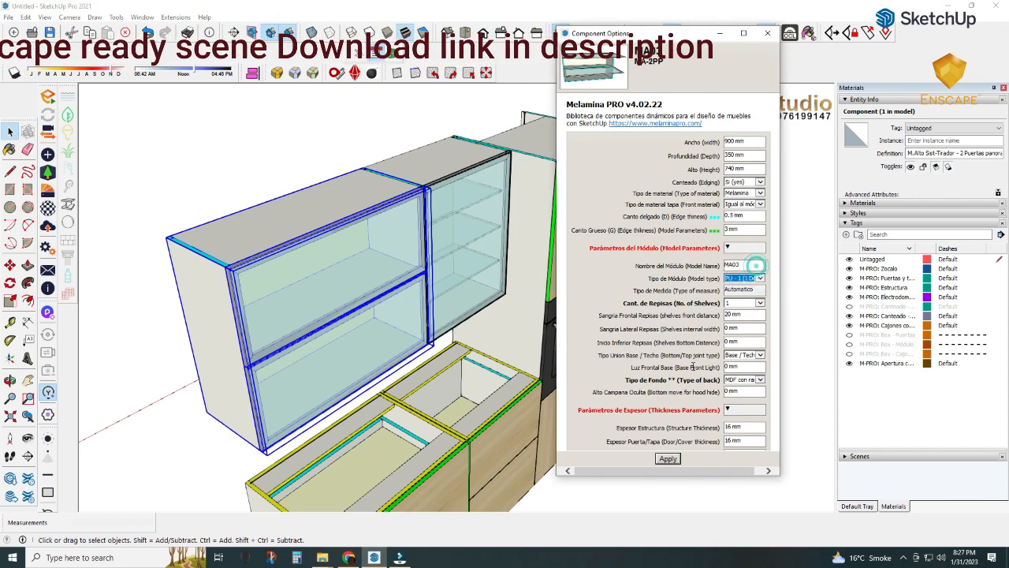
left_click(666, 458)
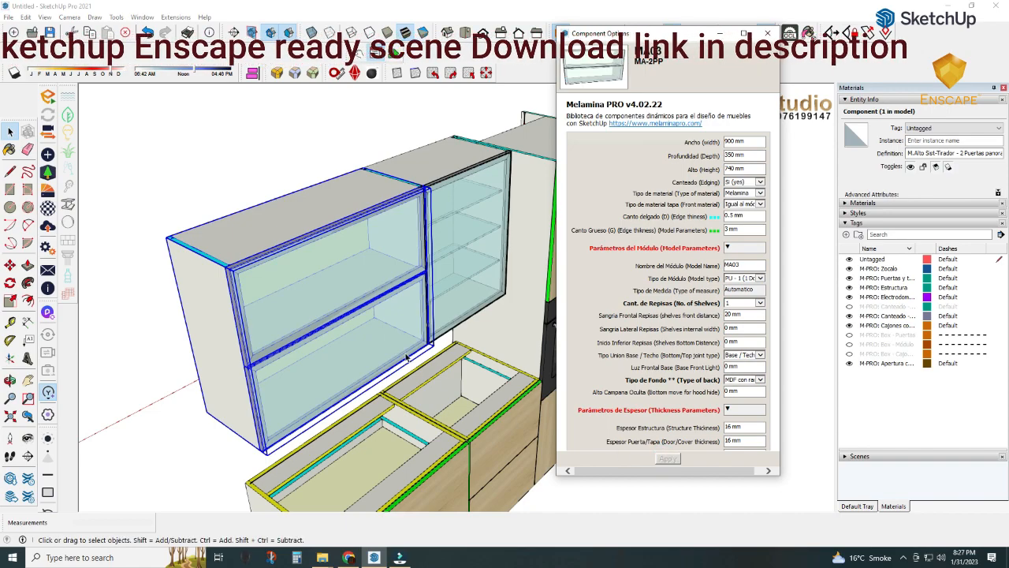
middle_click_drag(409, 358, 362, 328)
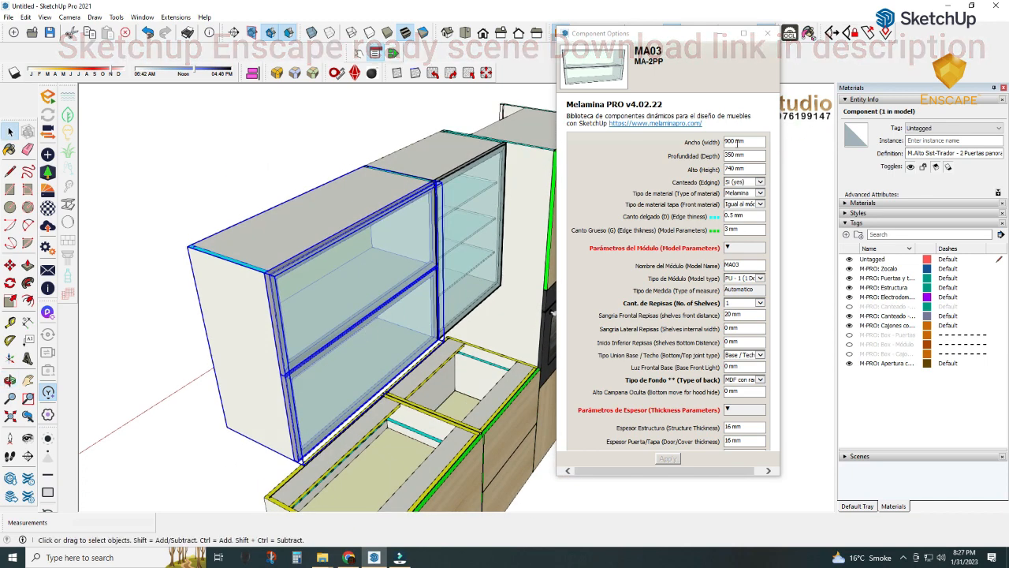
left_click(735, 141)
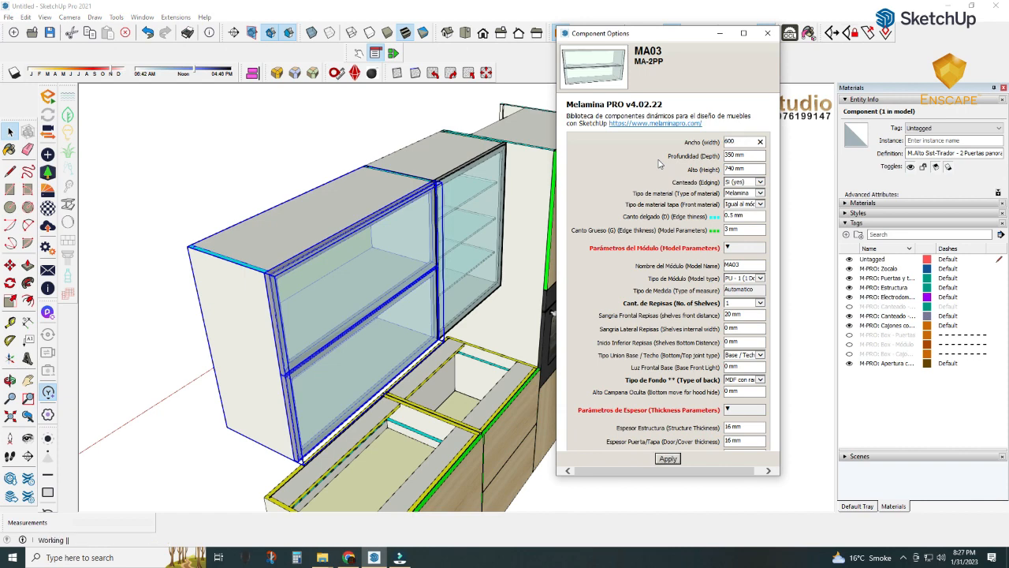
- Move the resized glass wall cabinet by its rear top corner flush against the neighbouring hinged glass cabinet
middle_click_drag(445, 241, 378, 323)
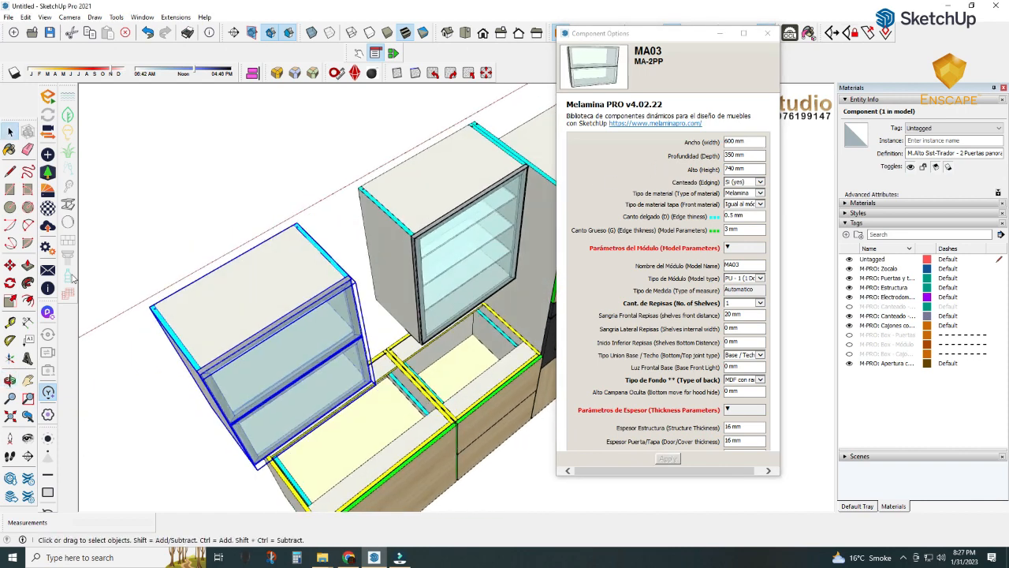
left_click(9, 265)
scroll(265, 223, "up", 2)
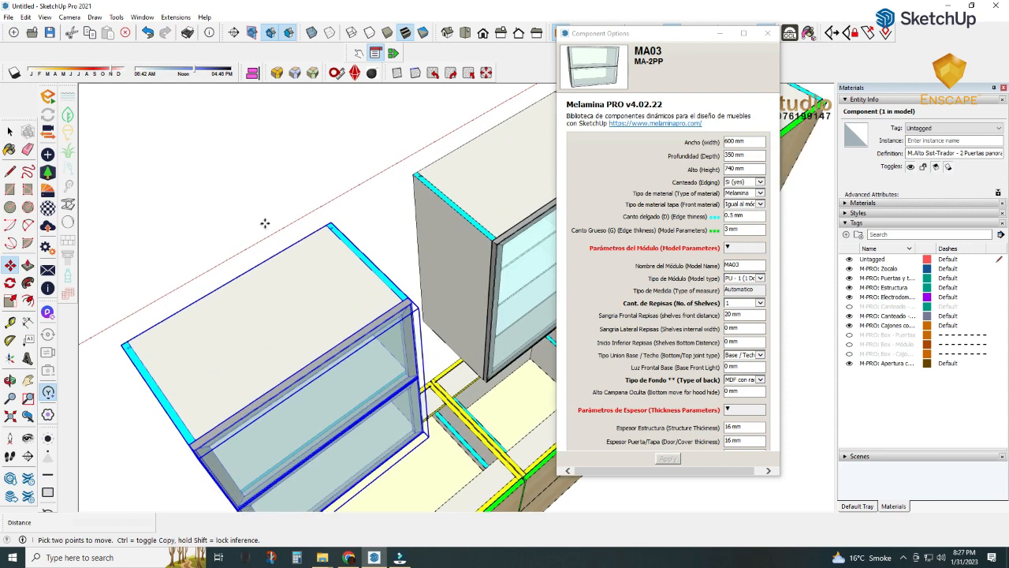
left_click(328, 223)
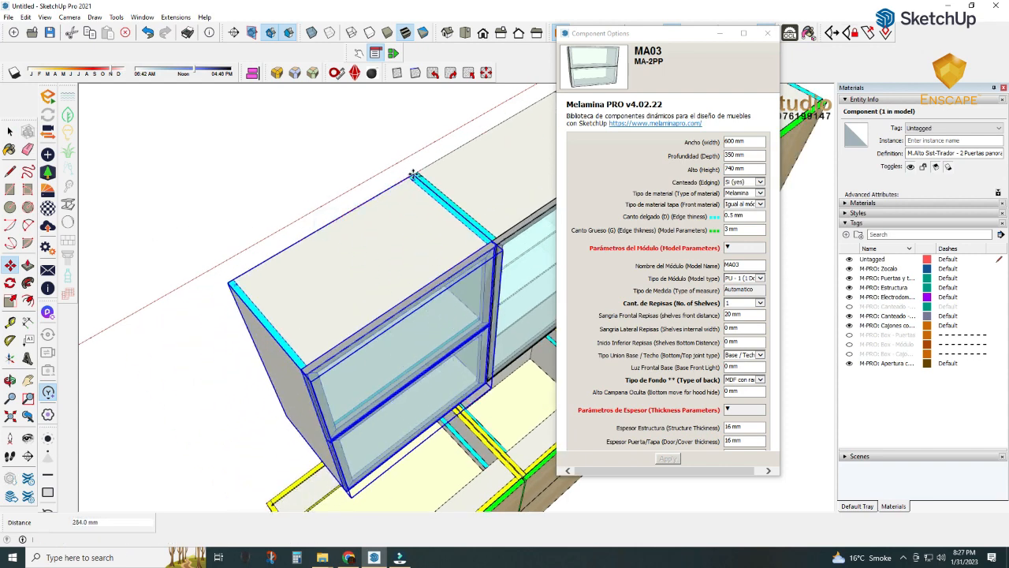
left_click(413, 173)
left_click(9, 131)
middle_click_drag(331, 229, 372, 211)
scroll(340, 354, "down", 2)
- Insert the "Wall-- 2 doors panoramic" model from the Wall modules folder into the kitchen model
mouse_move(323, 556)
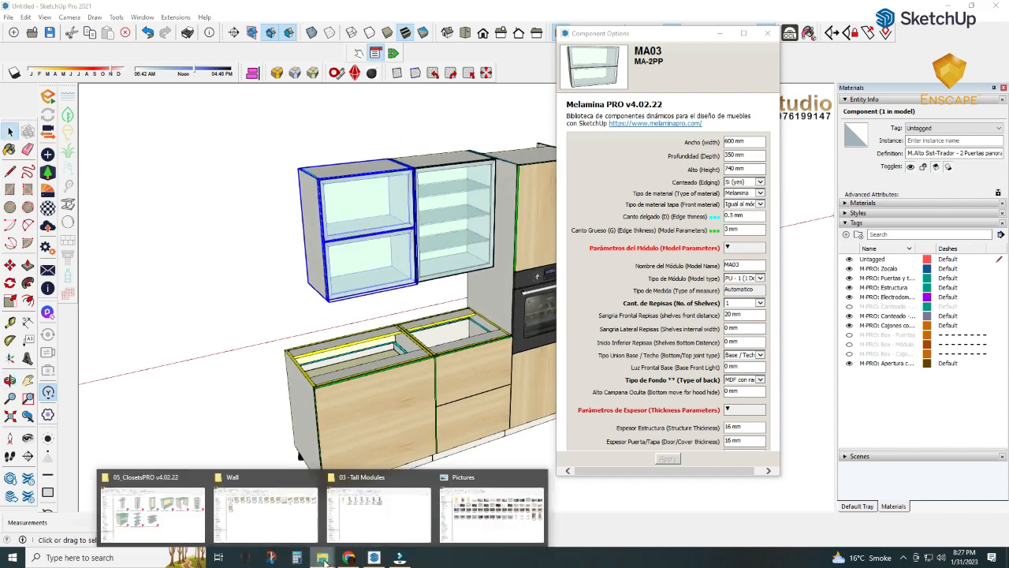
left_click(266, 529)
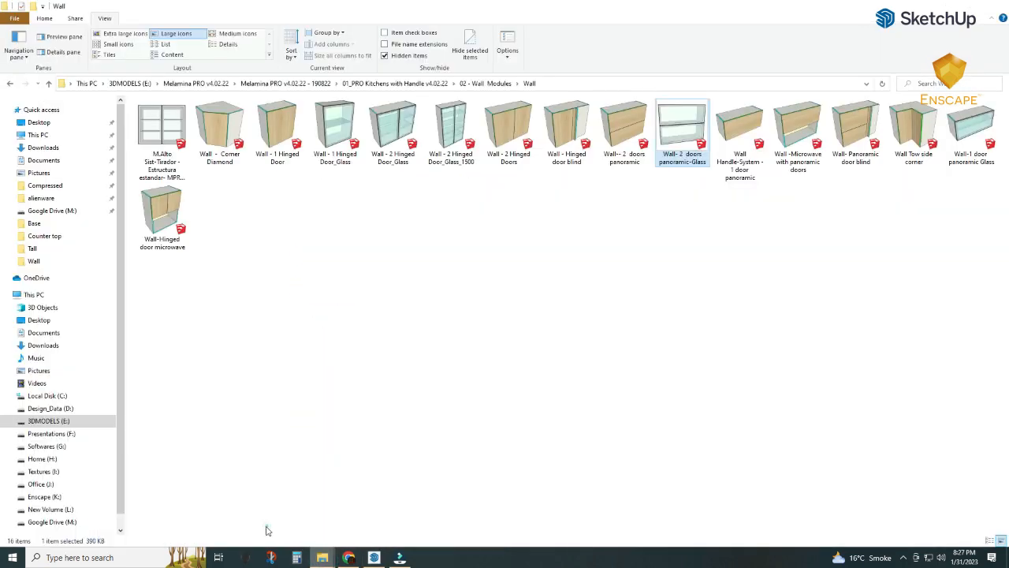
left_click(528, 261)
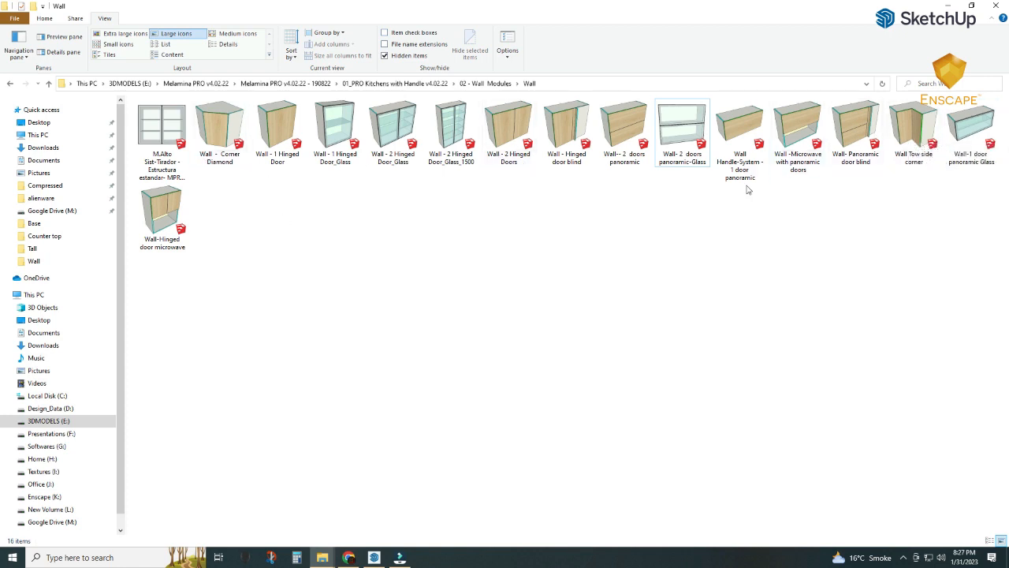
left_click(522, 136)
left_click(623, 120)
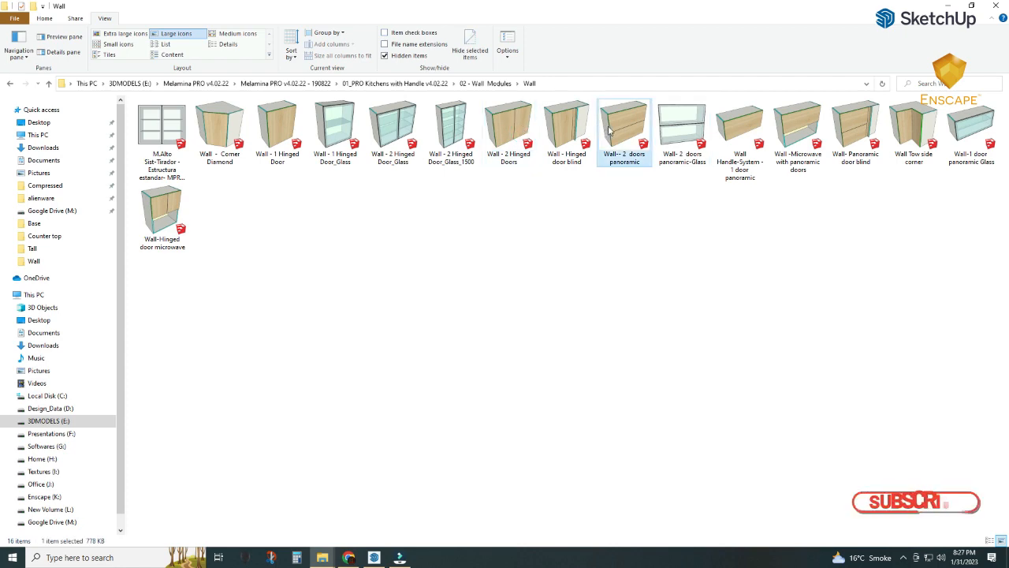
mouse_move(633, 118)
left_mouse_down()
mouse_move(380, 543)
mouse_move(308, 268)
mouse_move(241, 288)
mouse_move(276, 312)
mouse_move(328, 284)
left_mouse_up()
- Move the new wooden wall cabinet to the free end of the wall row, snapping its rear corner to the adjoining glass cabinet
middle_click_drag(328, 284, 461, 170)
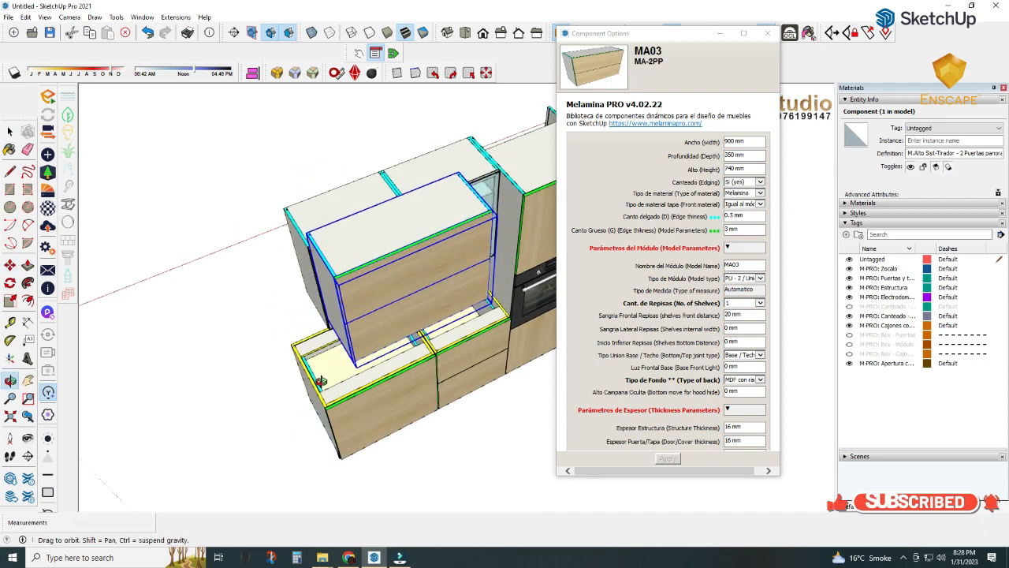
left_click(459, 171)
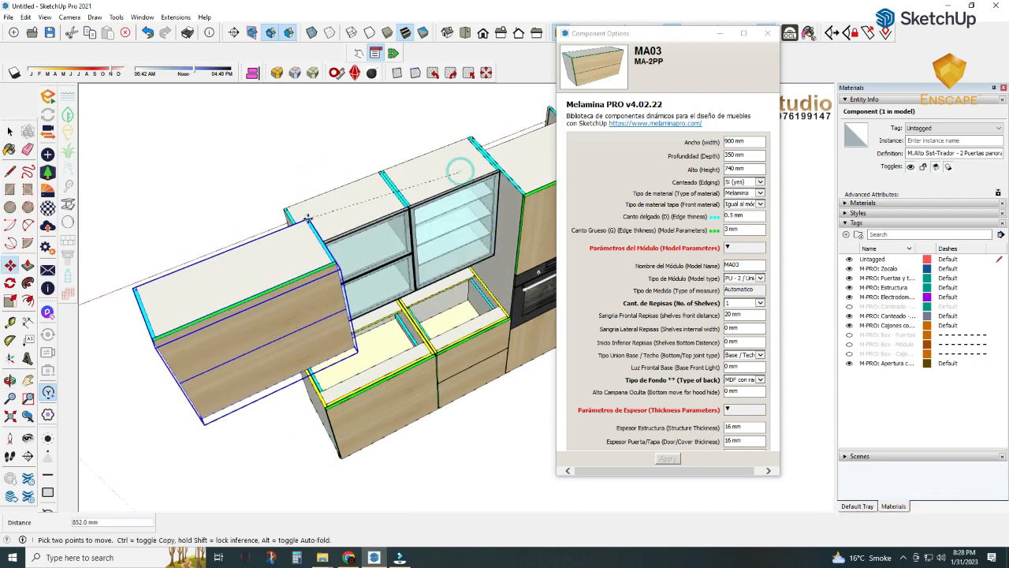
left_click(285, 207)
middle_click_drag(318, 202, 512, 228)
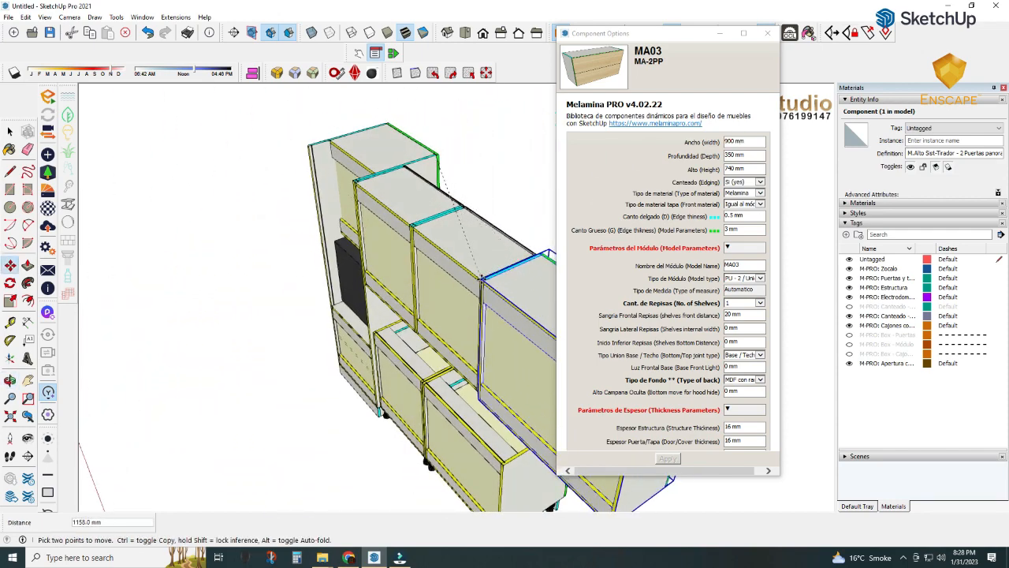
scroll(441, 288, "up", 3)
middle_click_drag(403, 301, 550, 327)
middle_click_drag(490, 303, 252, 301)
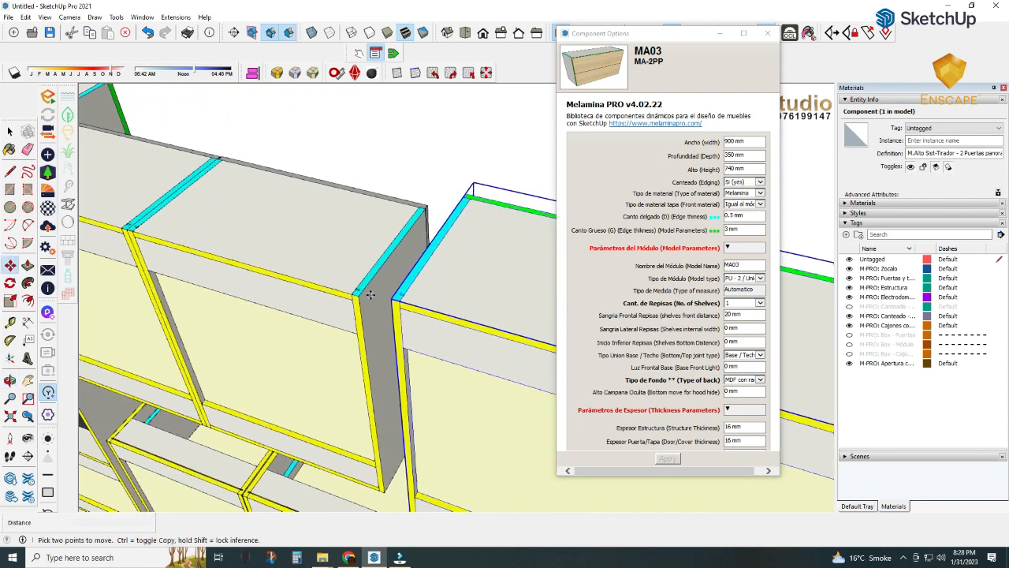
middle_click_drag(371, 295, 510, 342)
left_click(505, 337)
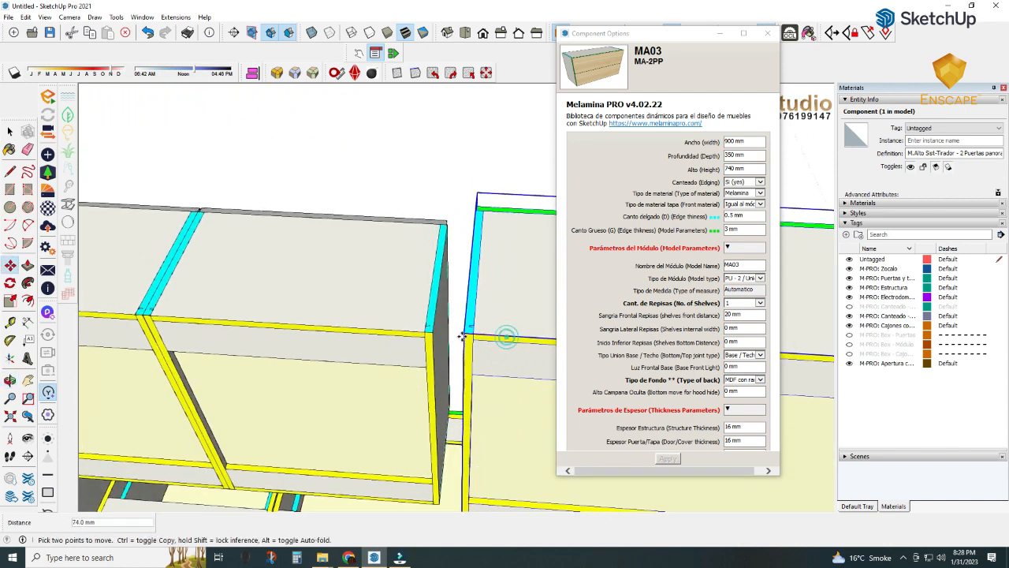
left_click(429, 332)
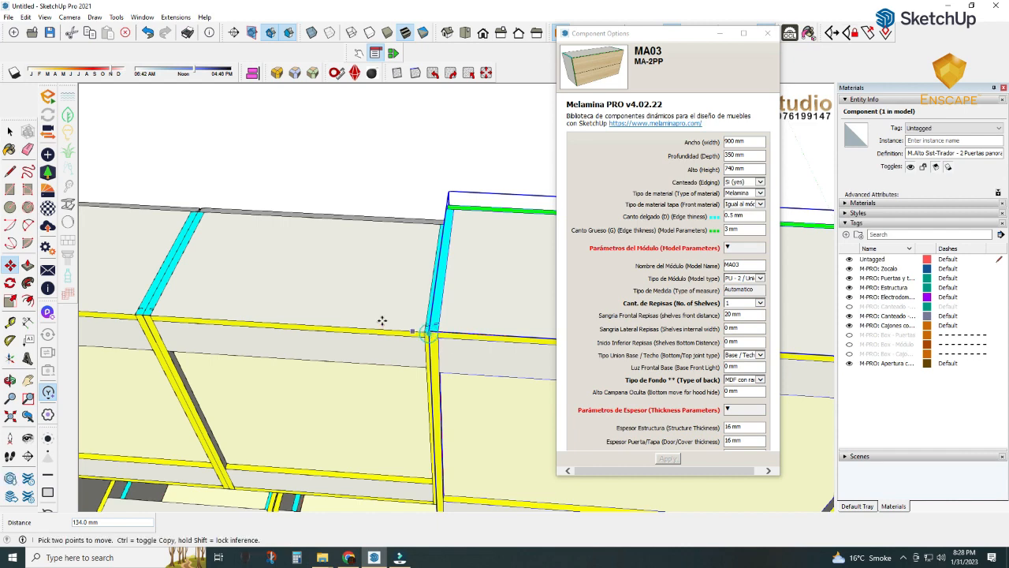
- Realign the wooden wall cabinet so its rear top corner meets the adjoining glass cabinet's rear top corner without overlap
middle_click_drag(383, 320, 583, 307)
middle_click_drag(337, 238, 118, 270, "shift")
middle_click_drag(272, 306, 455, 277)
left_click(394, 227)
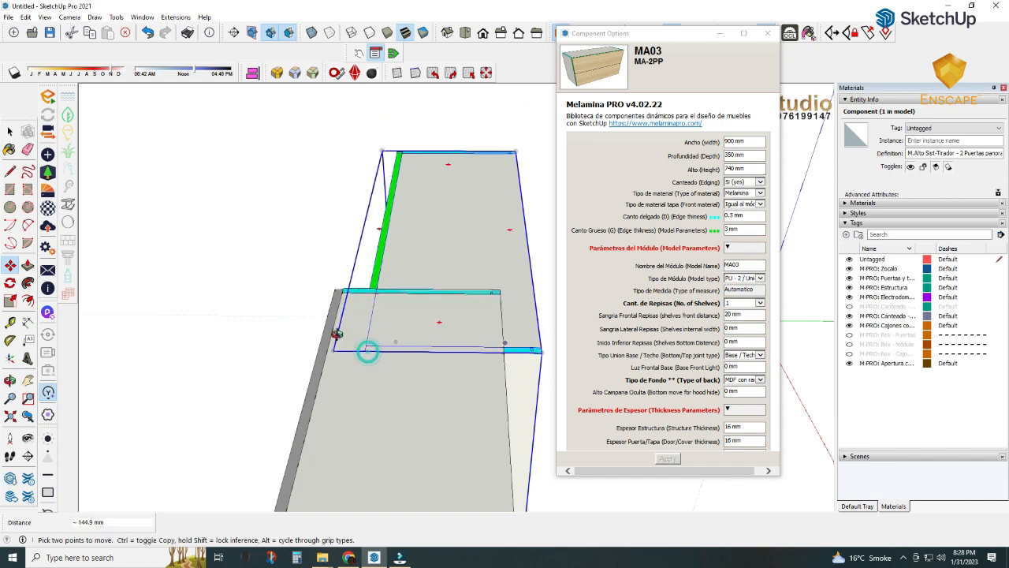
middle_click_drag(336, 334, 399, 326)
middle_click_drag(371, 289, 307, 305, "shift")
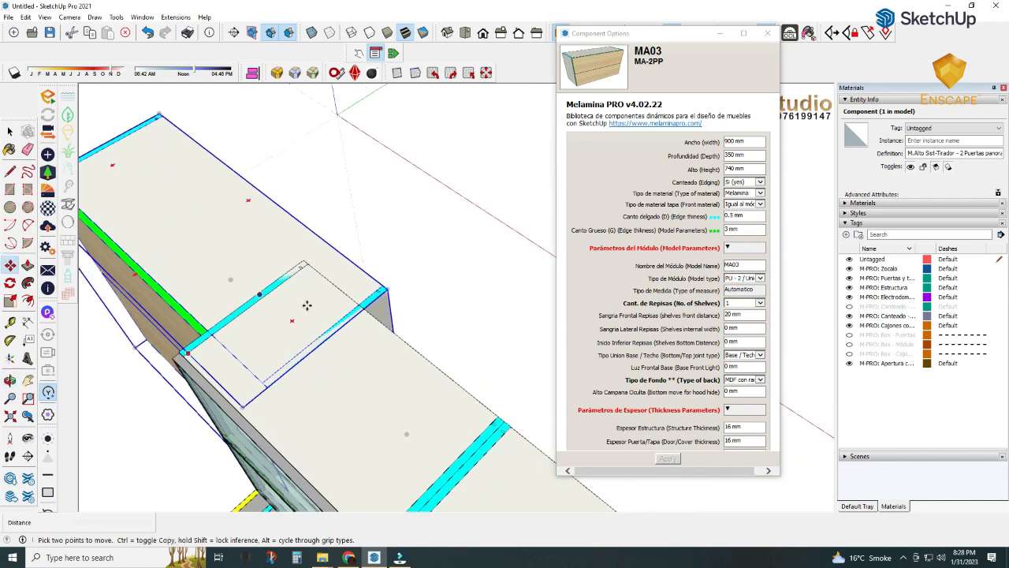
left_click(386, 290)
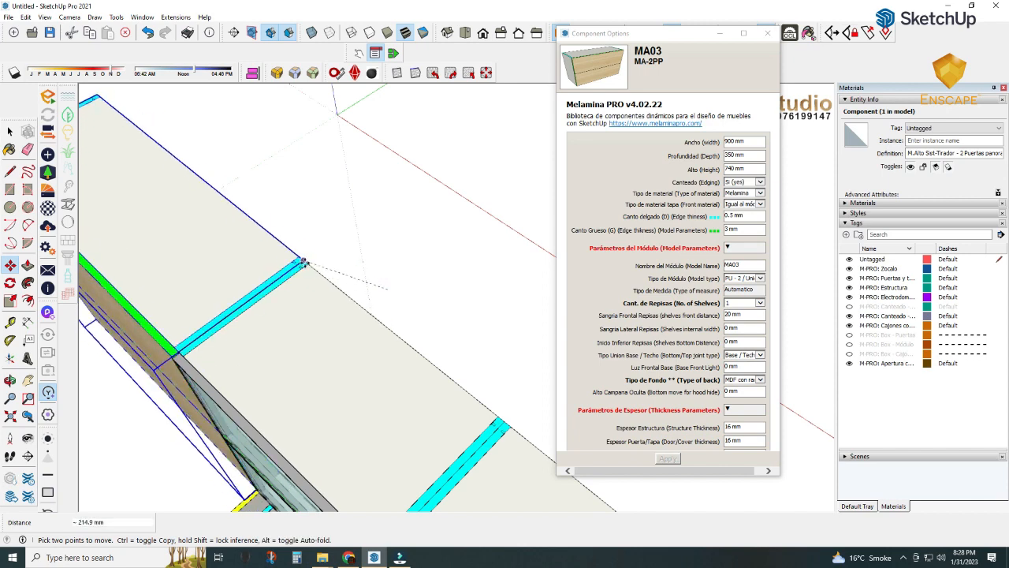
left_click(304, 261)
scroll(339, 241, "down", 5)
middle_click_drag(338, 241, 262, 210)
left_click(10, 132)
scroll(346, 175, "down", 3)
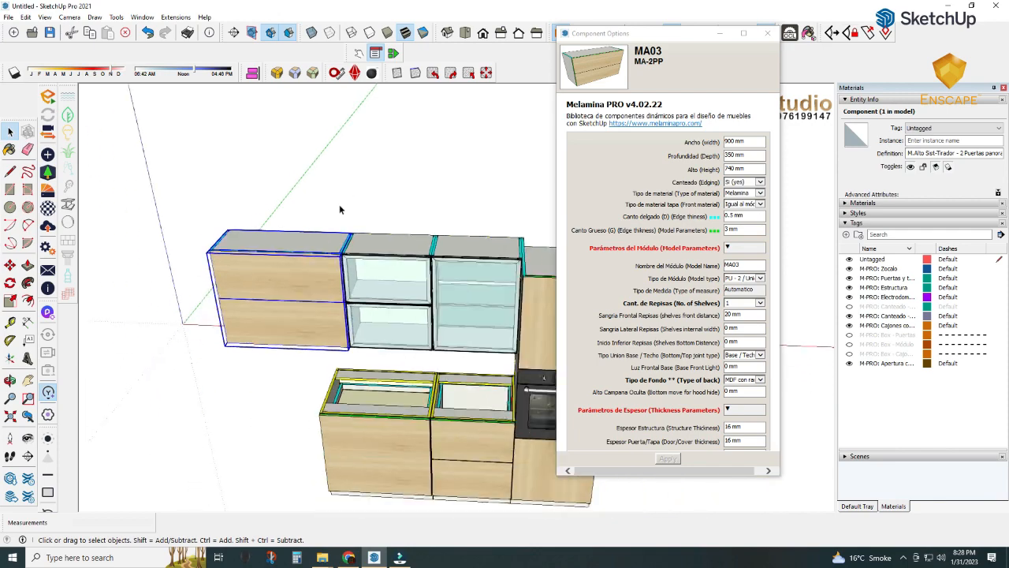
middle_click_drag(305, 275, 380, 279)
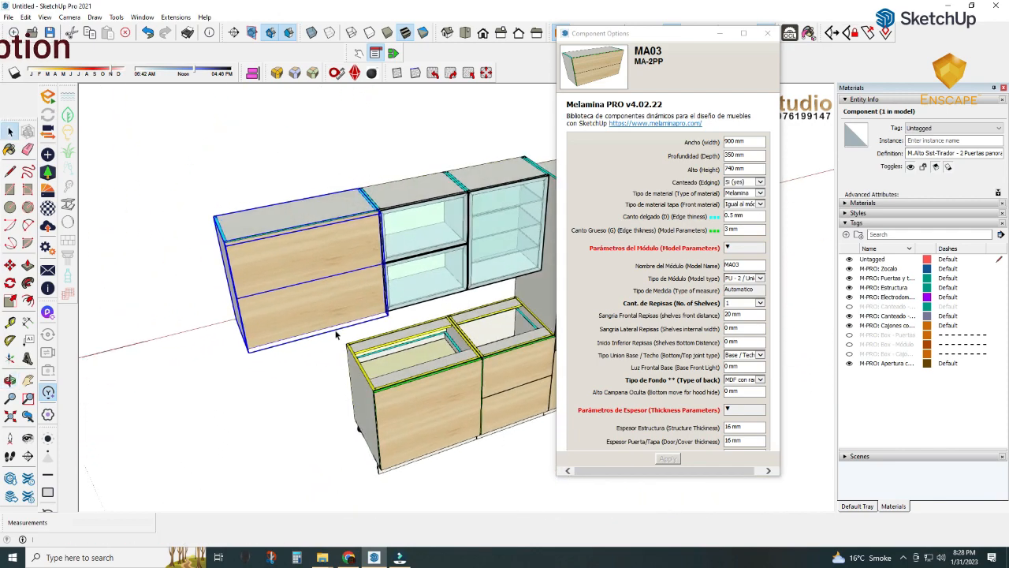
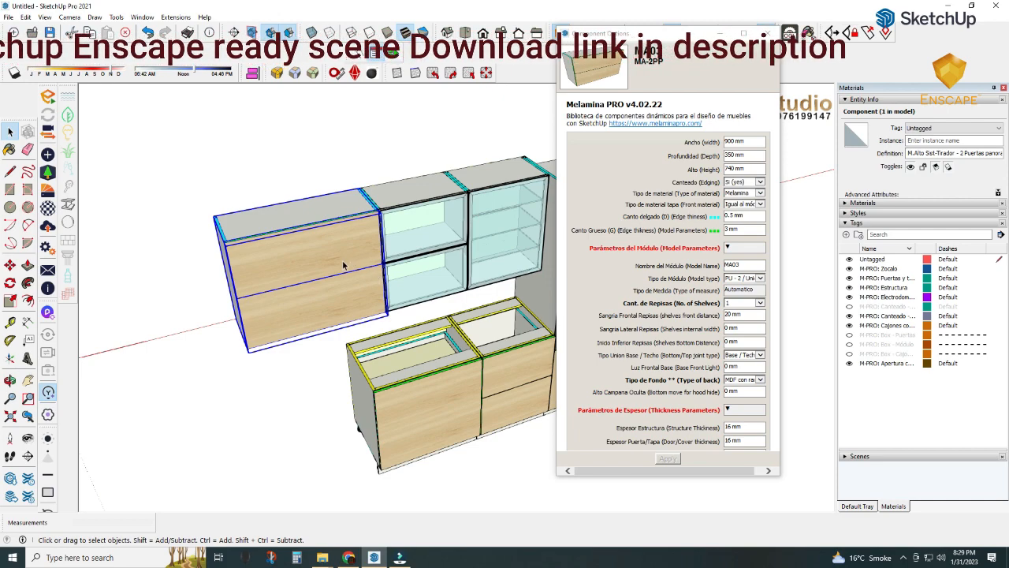
- Open the wooden wall cabinet's panoramic doors with the dynamic component Interact tool and inspect the folded doors and interior
scroll(331, 288, "up", 5)
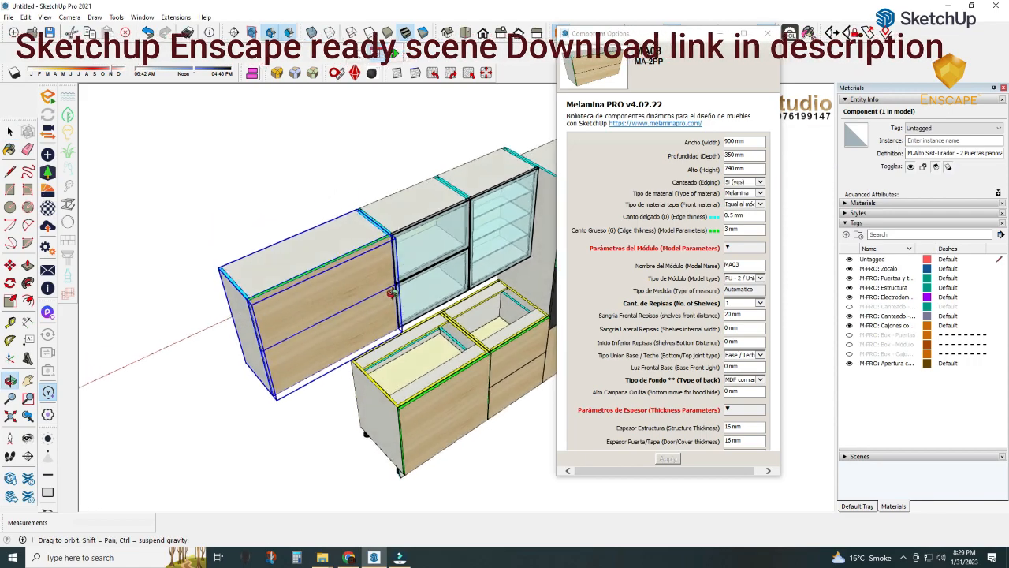
scroll(311, 312, "down", 8)
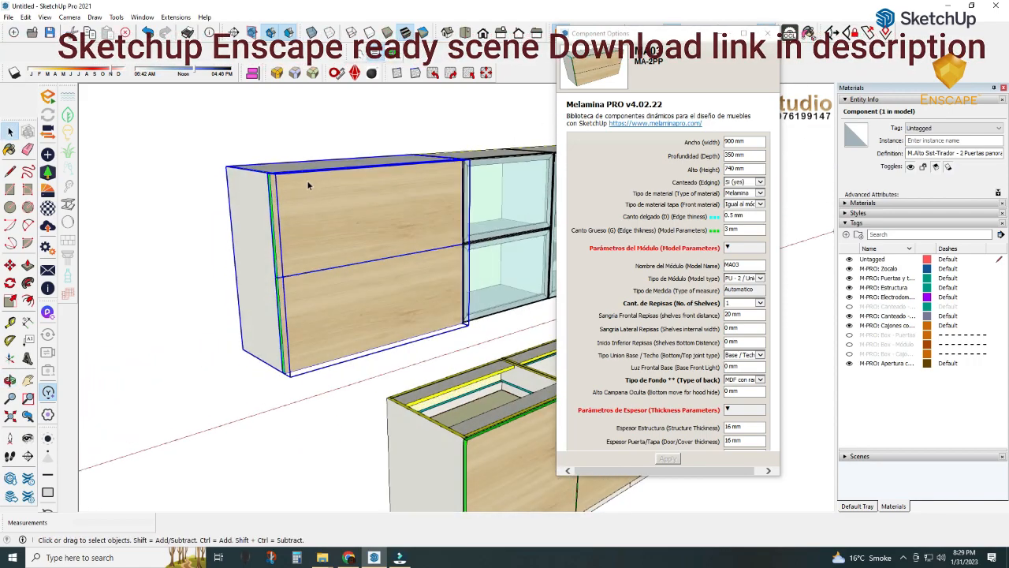
middle_click_drag(340, 292, 257, 312)
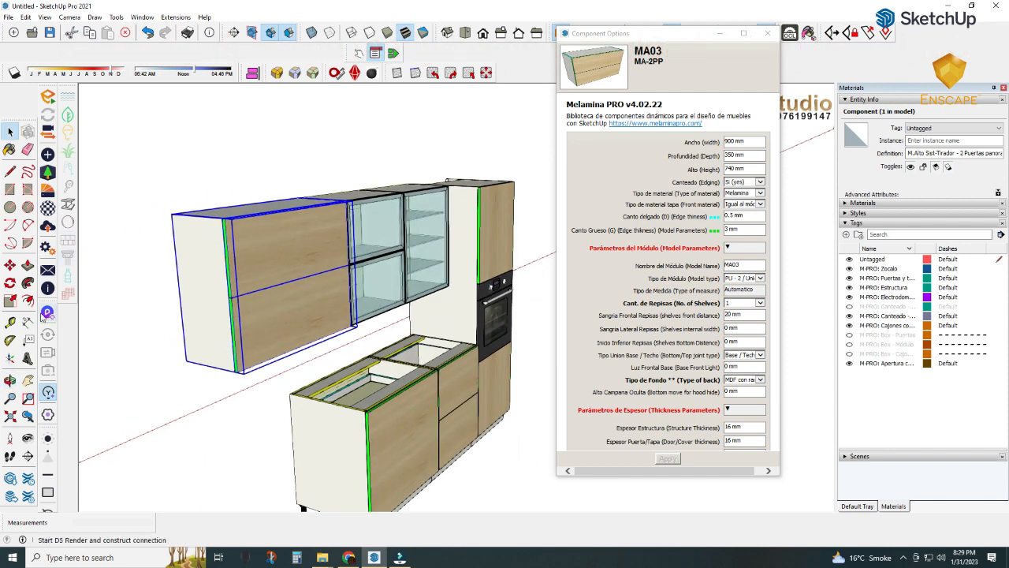
left_click(359, 53)
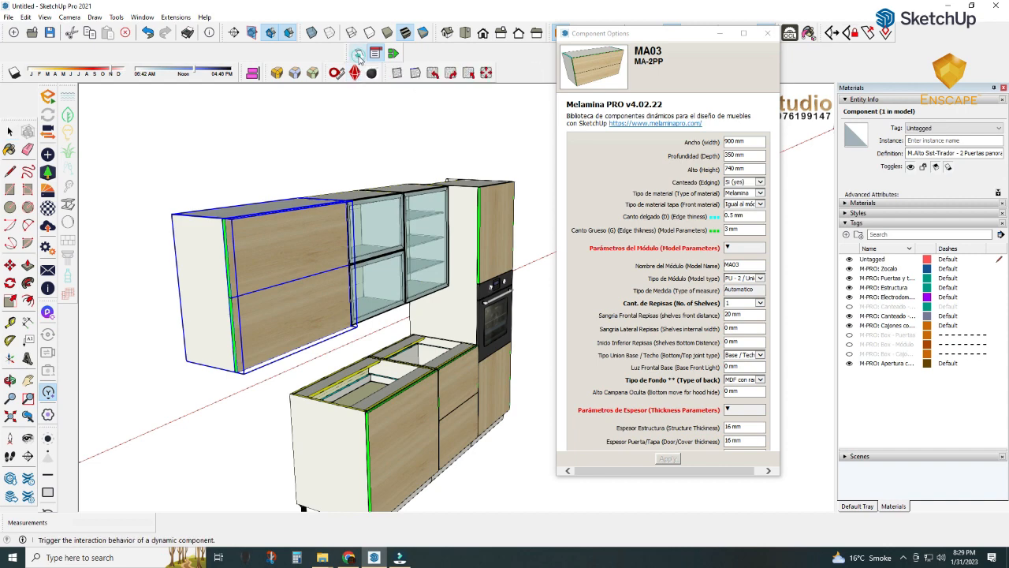
left_click(305, 302)
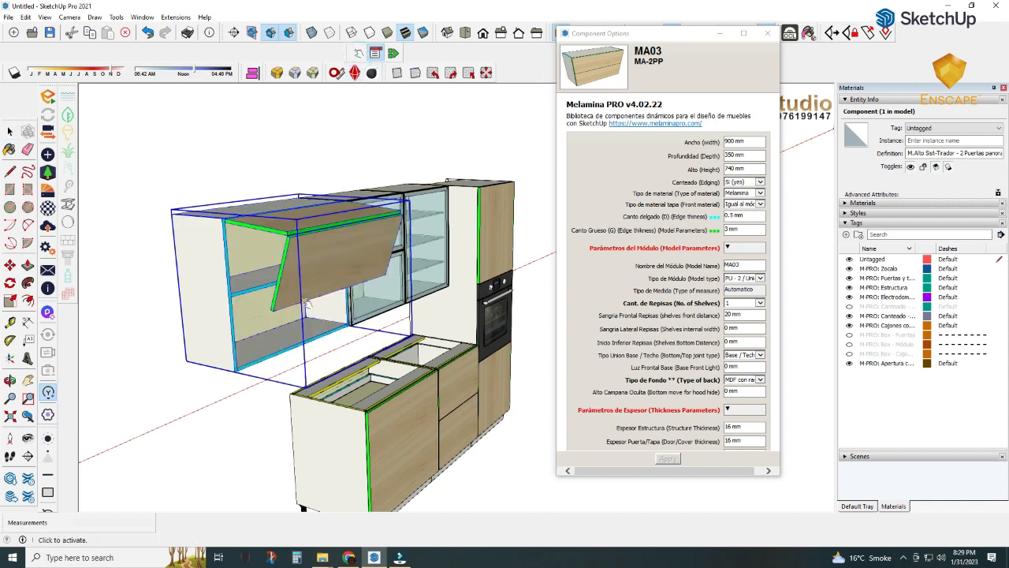
middle_click_drag(308, 298, 381, 230)
scroll(382, 230, "up", 6)
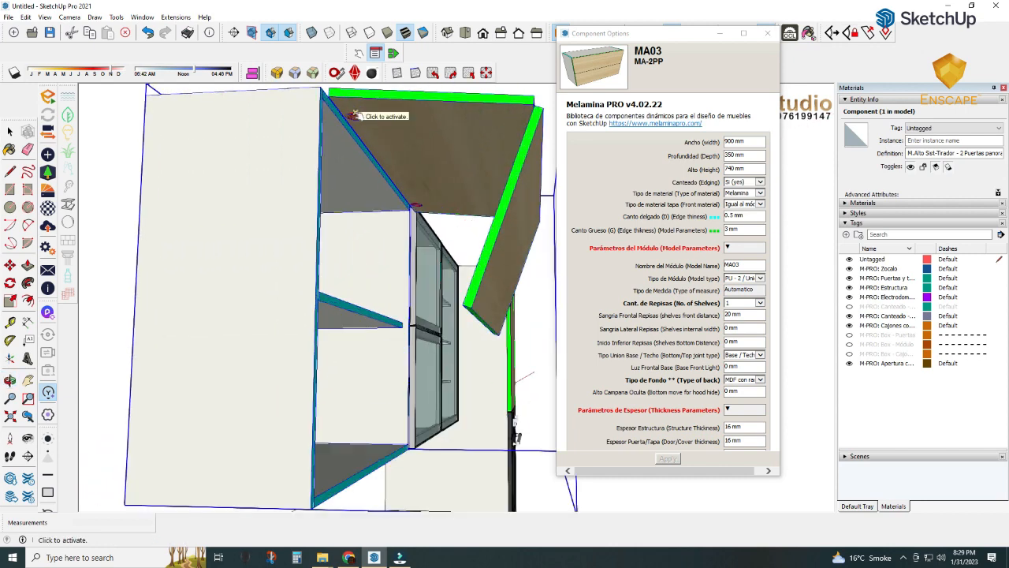
middle_click_drag(354, 158, 354, 126)
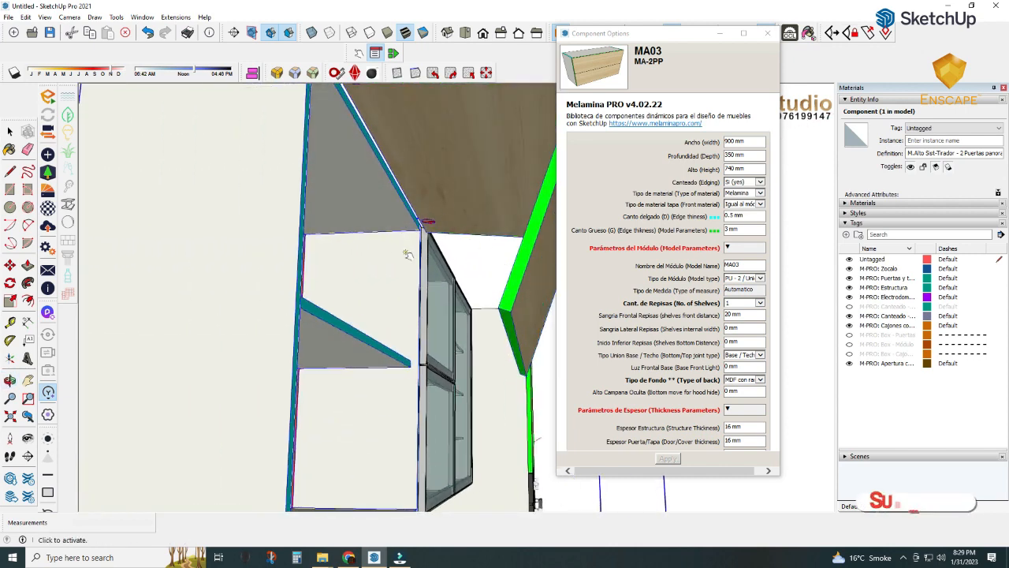
scroll(404, 258, "down", 4)
middle_click_drag(381, 149, 378, 307)
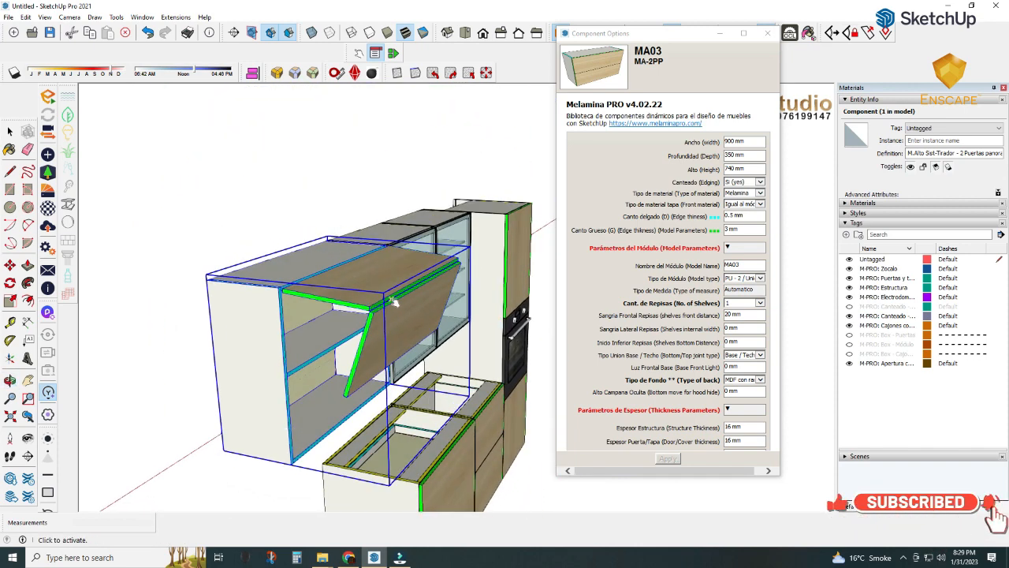
- Close the wooden wall cabinet's folded doors and set its module type to PU - 2 (2 Door separet)
left_click(420, 300)
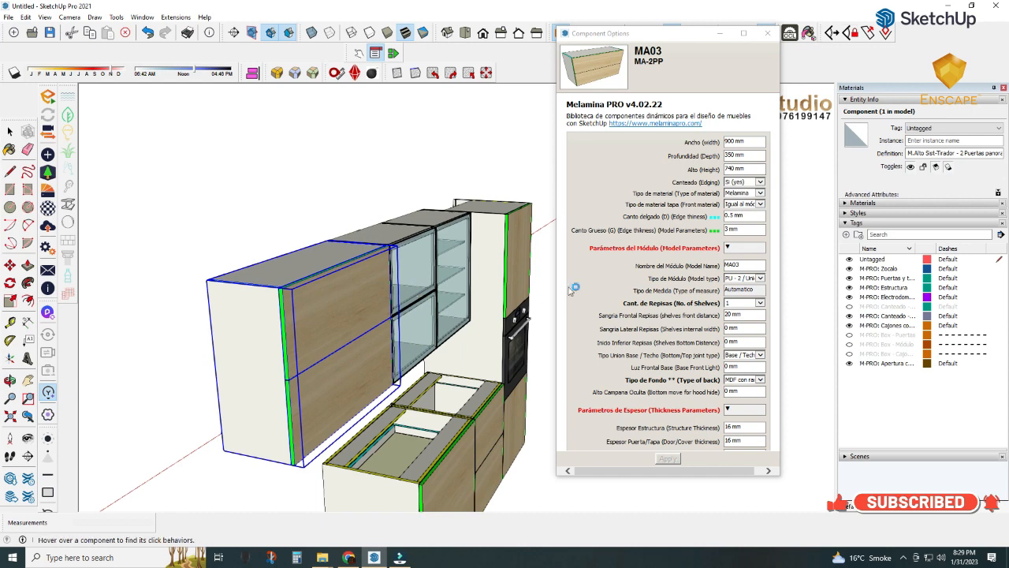
middle_click_drag(271, 352, 228, 305)
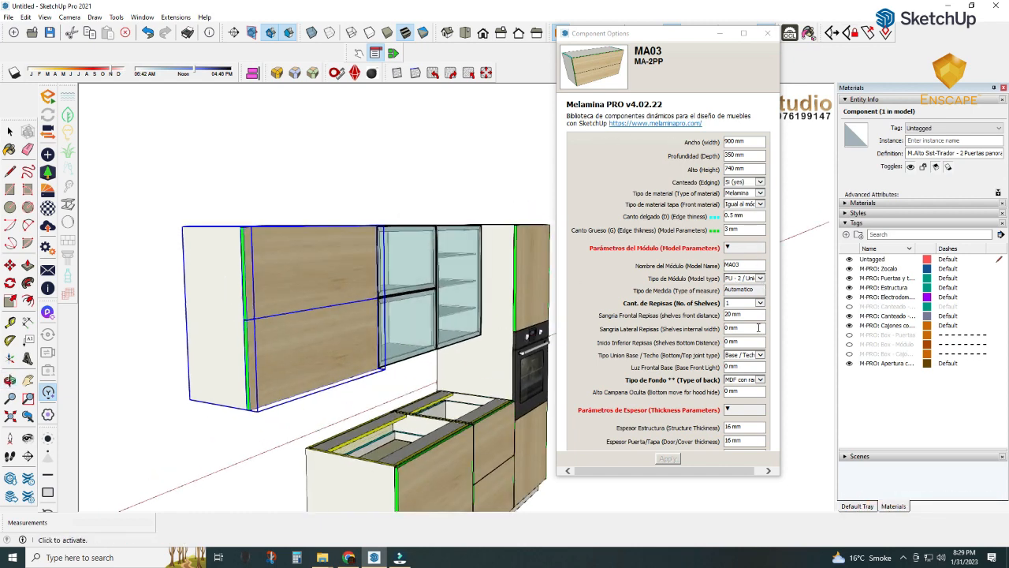
left_click(760, 279)
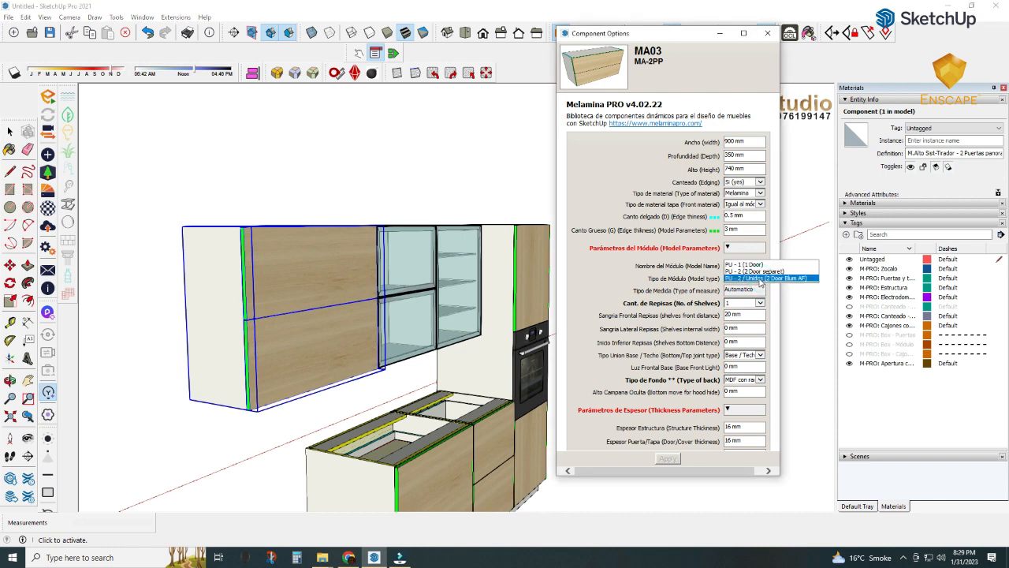
left_click(759, 277)
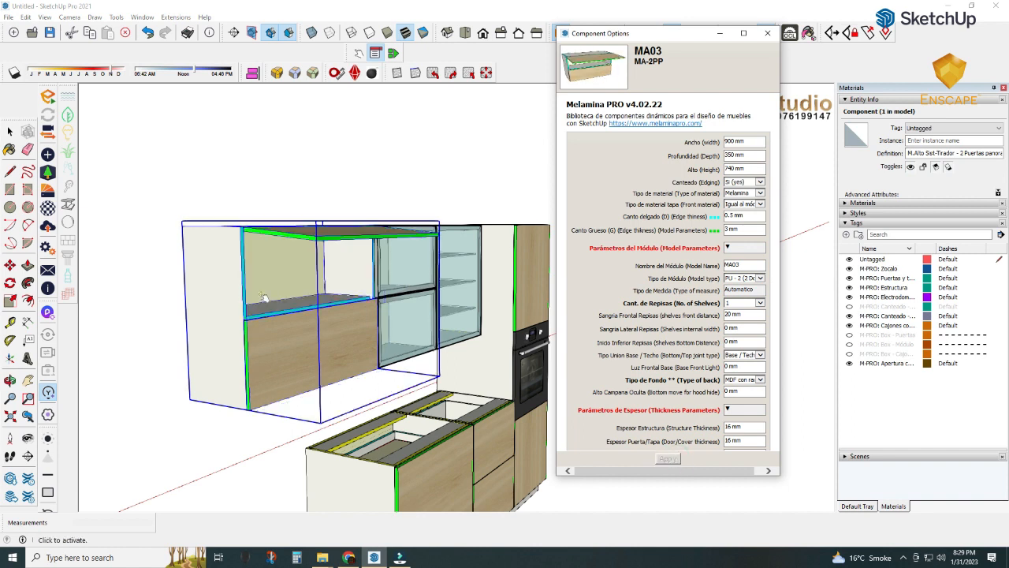
- Test the lower door's opening positions on the wooden wall cabinet, and close both separate doors again
left_click(279, 368)
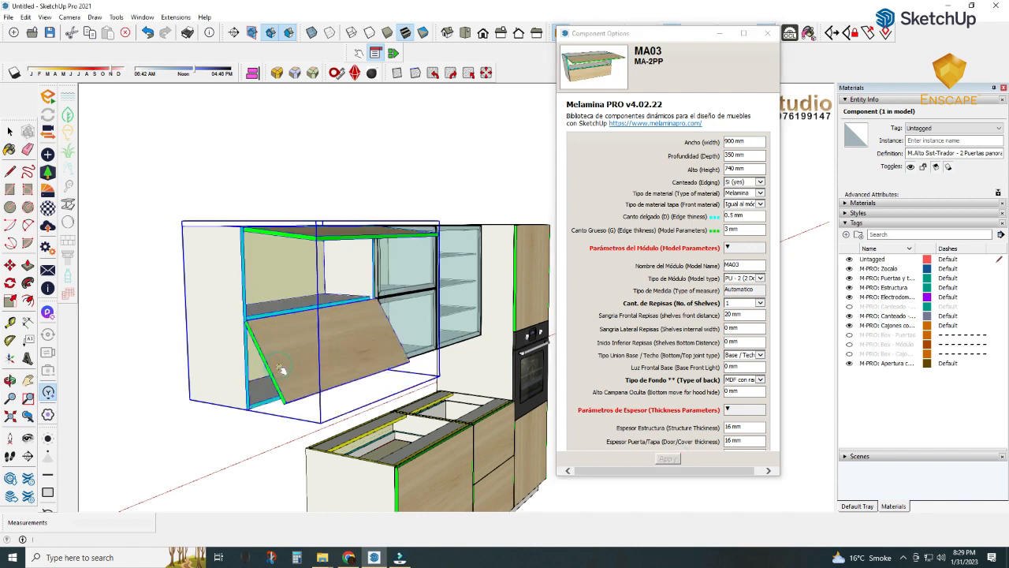
left_click(328, 329)
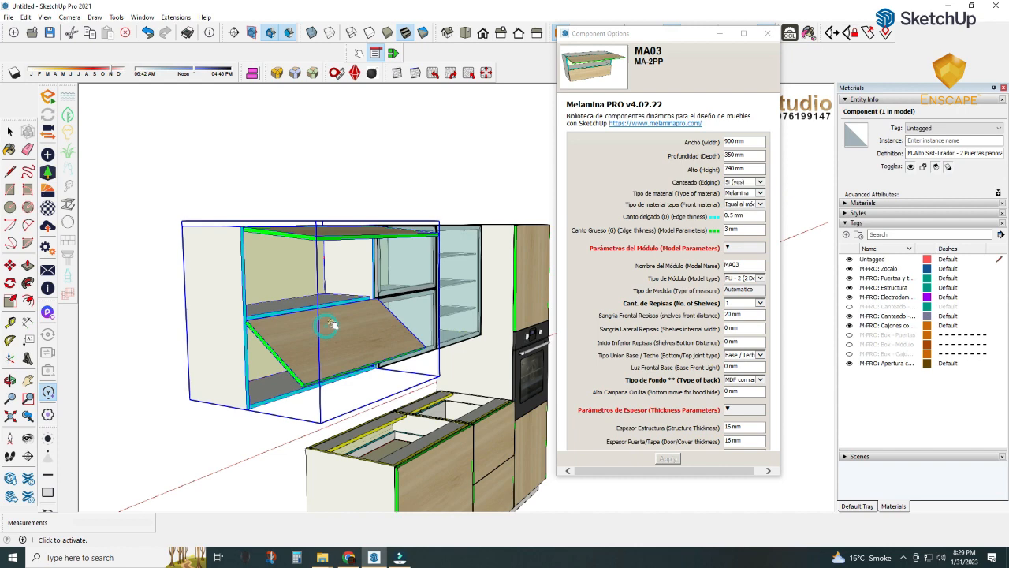
left_click(347, 236)
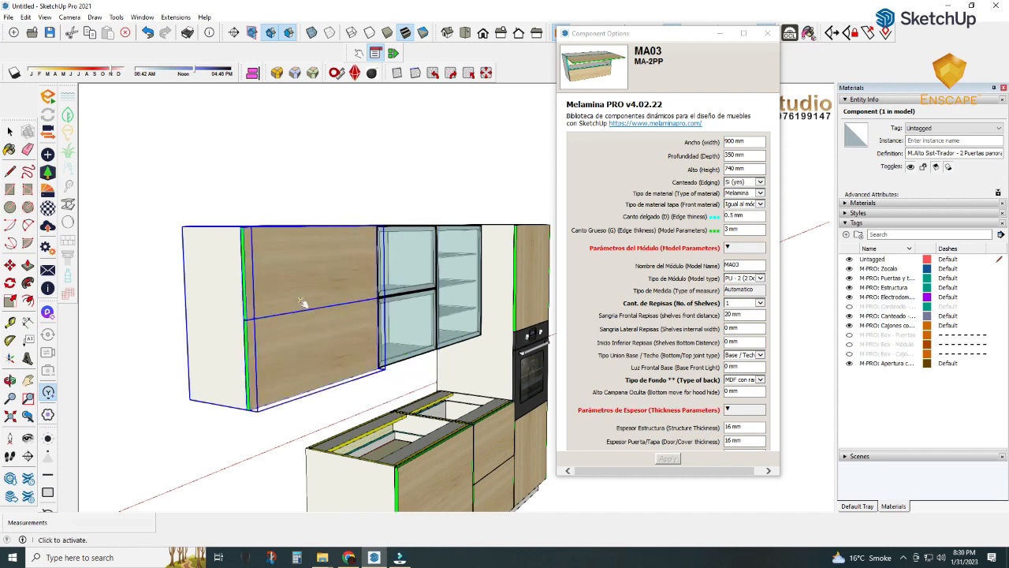
- Enlarge the wooden wall cabinet's component options to read its parameters, and examine the whole kitchen with the options hidden
middle_click_drag(303, 303, 489, 349)
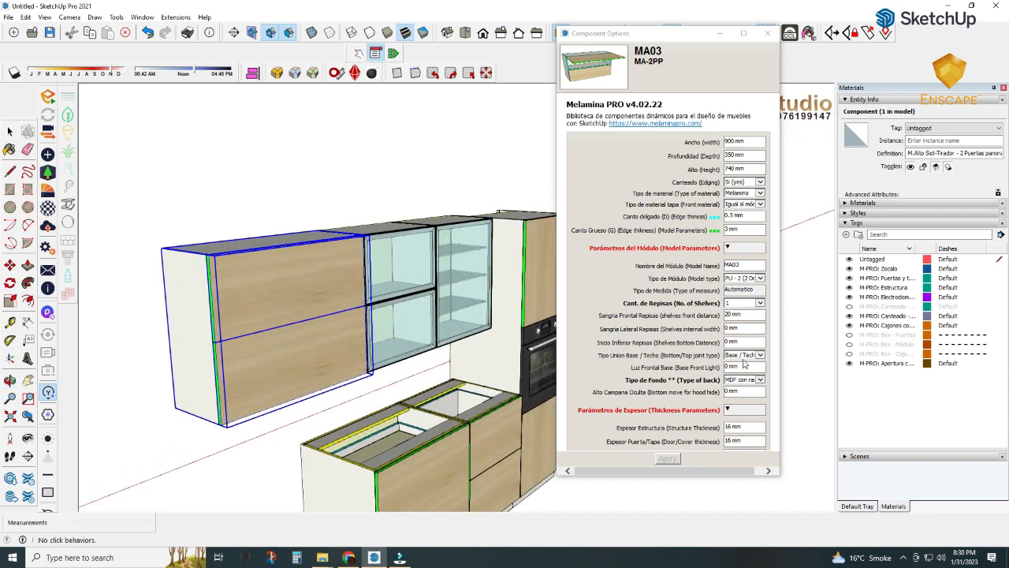
left_click_drag(606, 37, 458, 12)
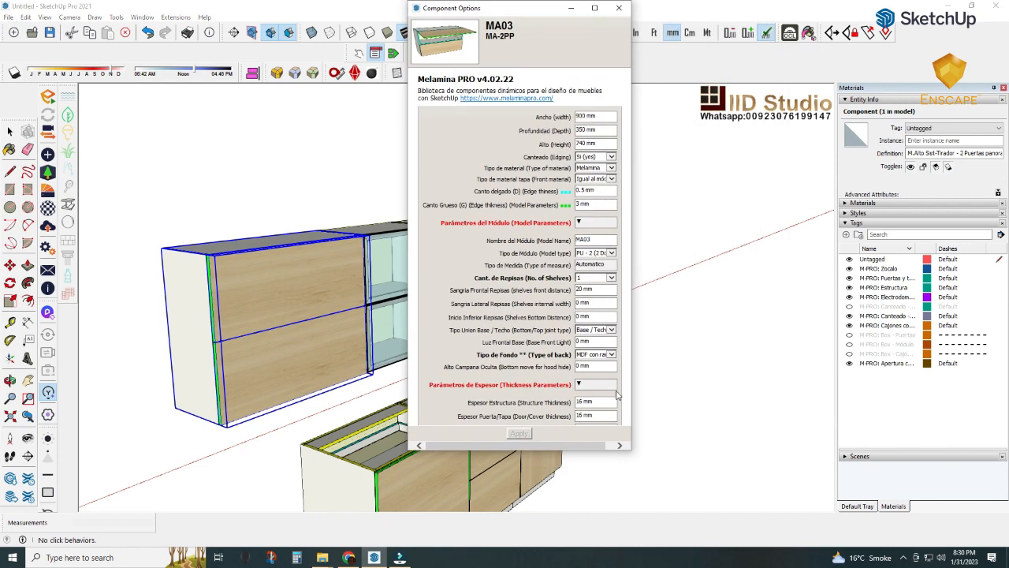
left_click_drag(628, 449, 702, 517)
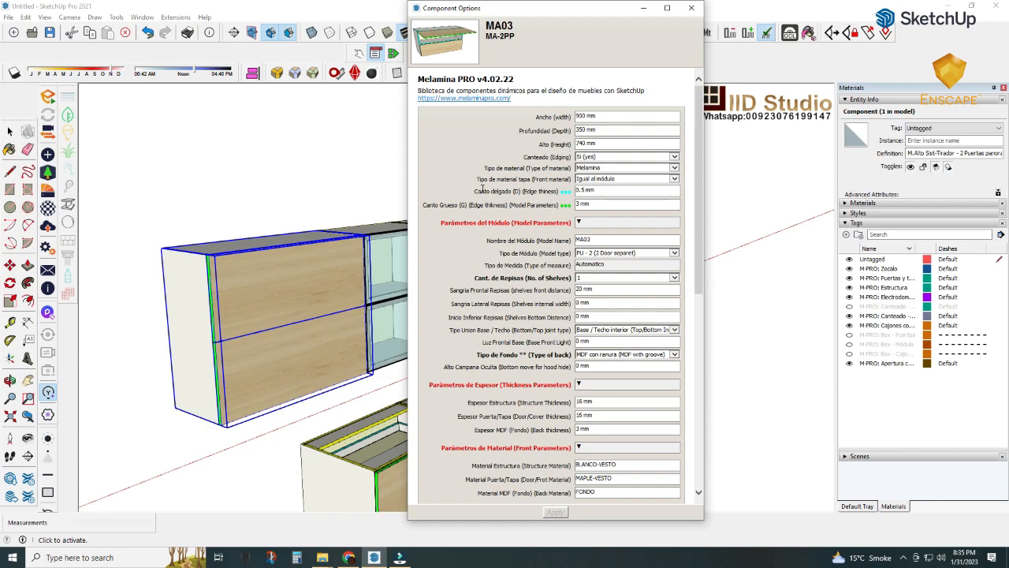
left_click_drag(519, 14, 341, 38)
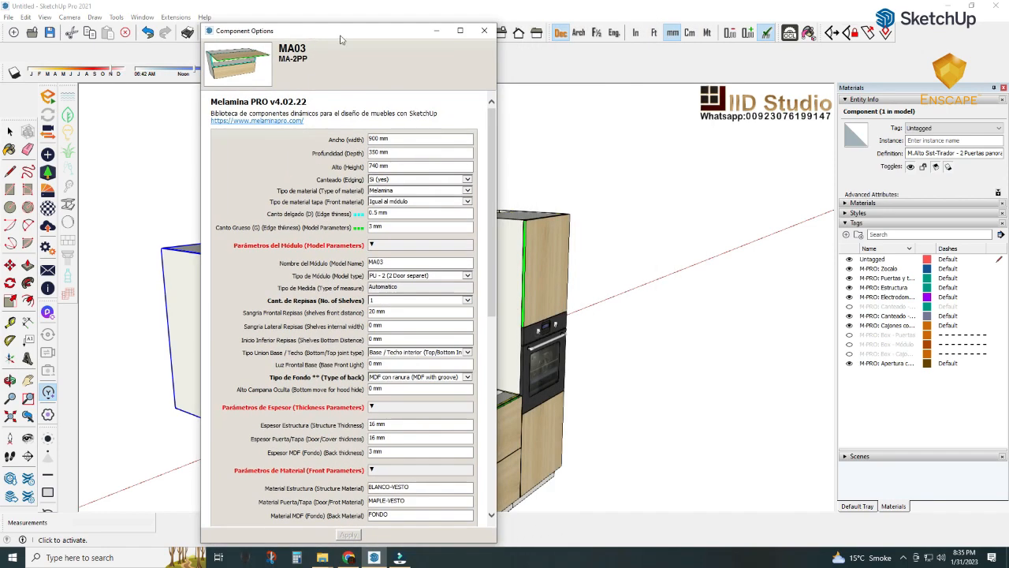
left_click(437, 32)
middle_click_drag(428, 268, 293, 360)
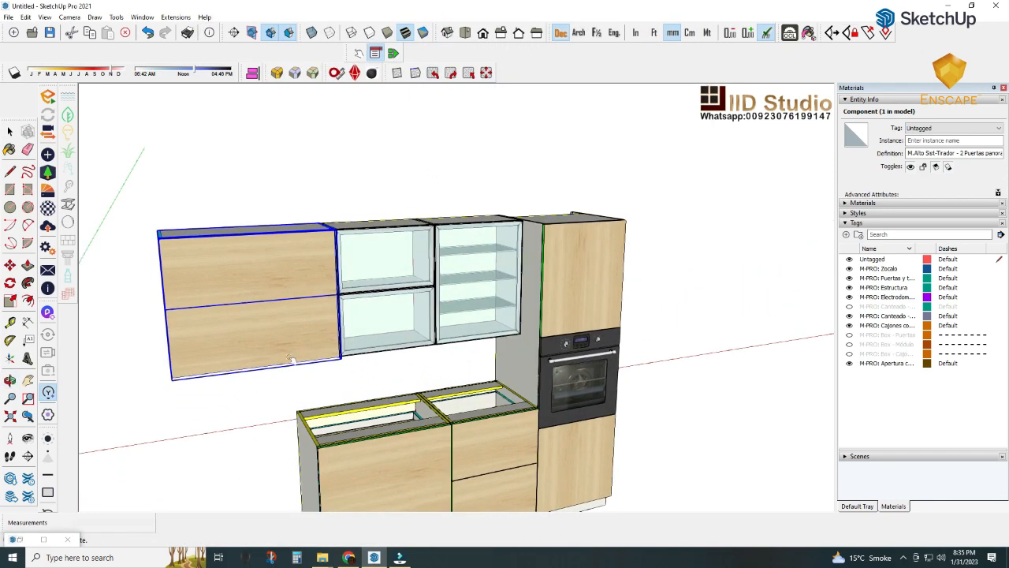
scroll(390, 426, "up", 2)
scroll(434, 451, "down", 4)
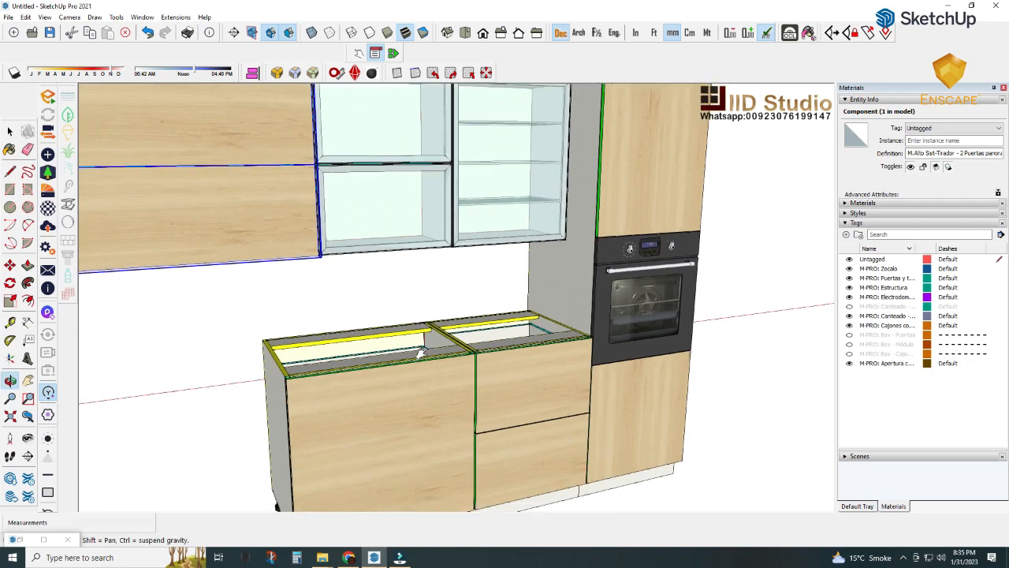
middle_click_drag(452, 381, 379, 419)
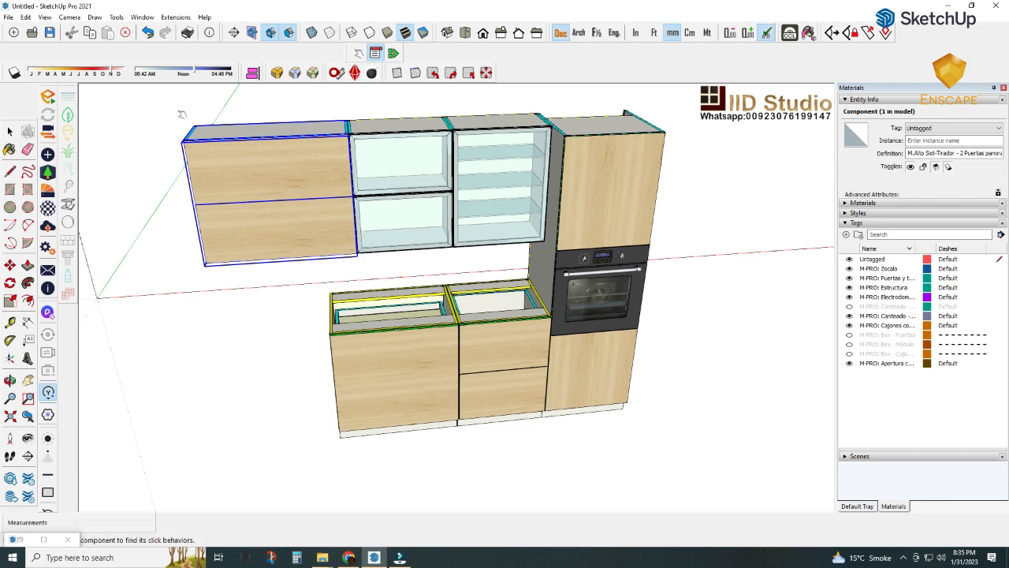
- Set the wooden wall cabinet's handle type to Perfil Inferior (Profile at Bottom) and apply it
left_click(375, 54)
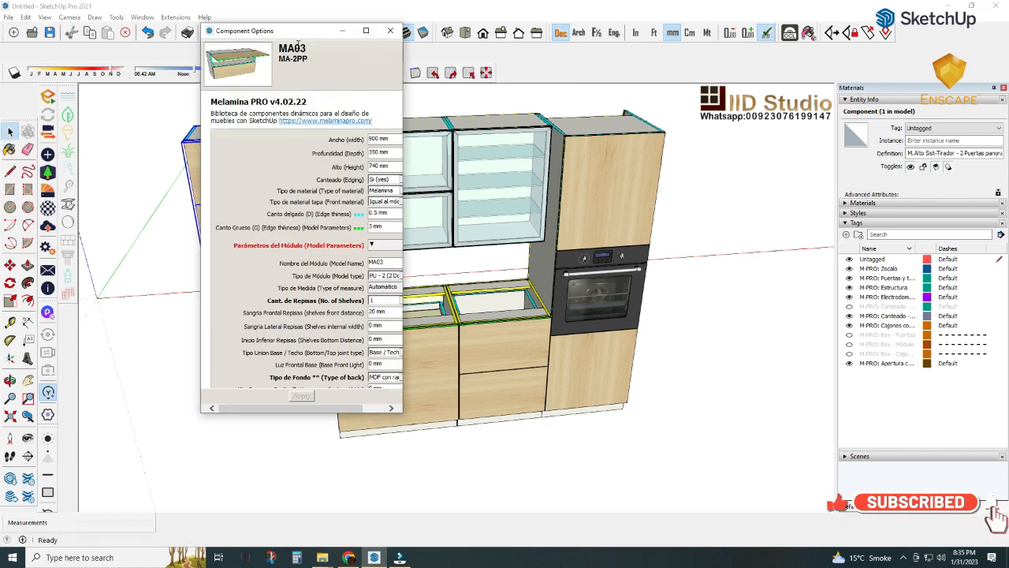
left_click_drag(298, 31, 390, 17)
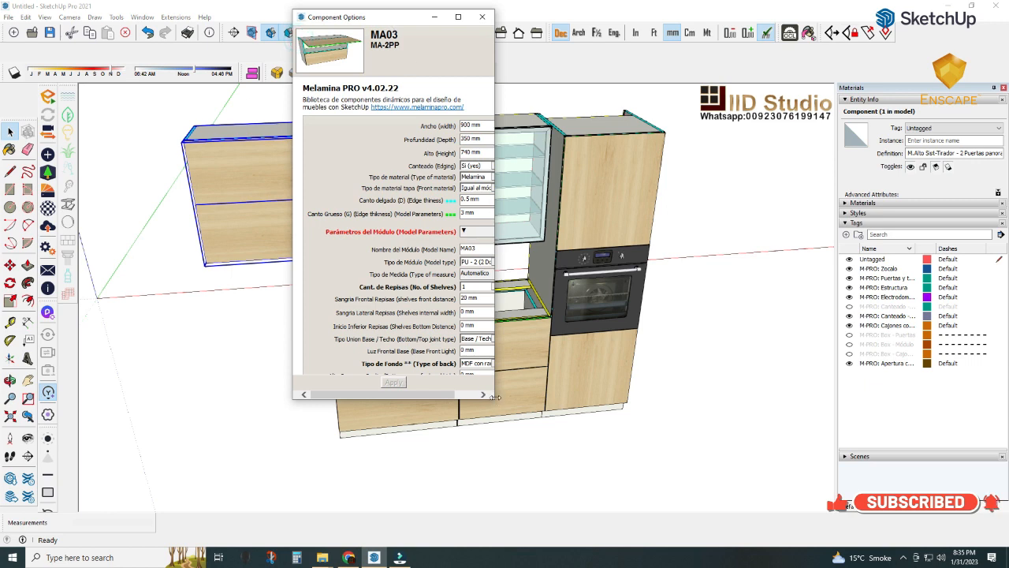
left_click_drag(495, 397, 612, 467)
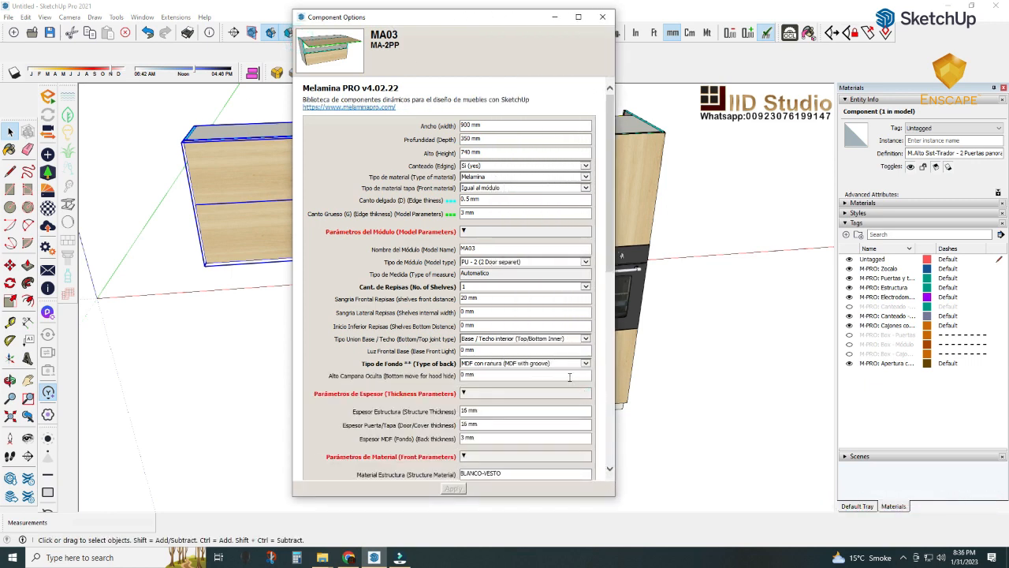
scroll(569, 377, "down", 3)
scroll(570, 377, "down", 2)
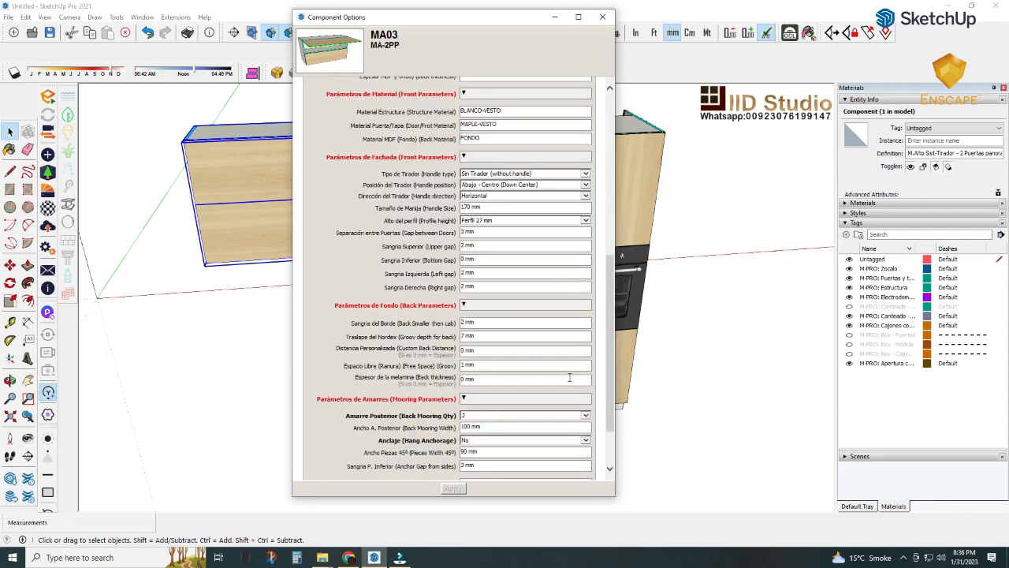
scroll(569, 377, "down", 1)
scroll(588, 317, "up", 1)
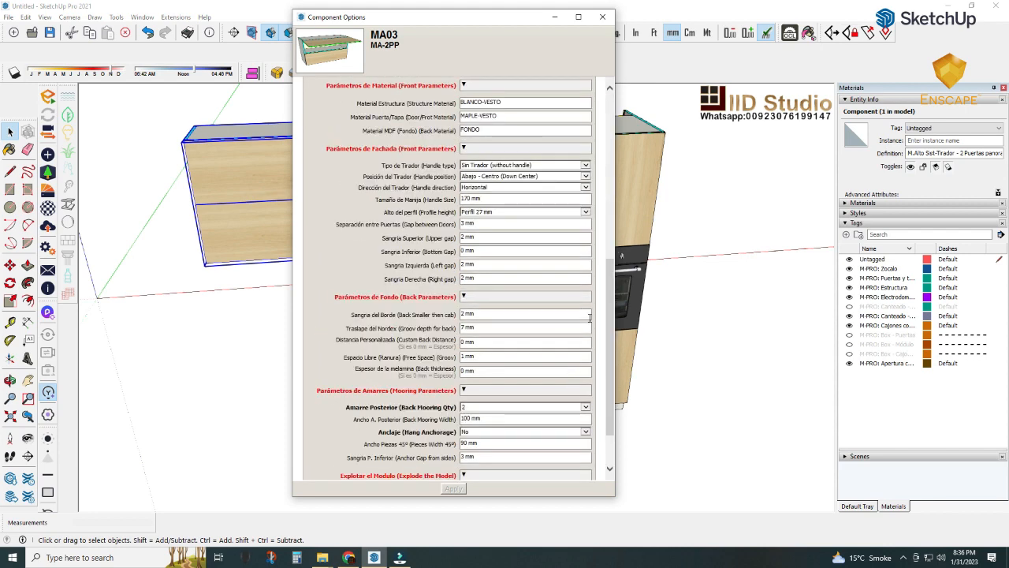
left_click(585, 165)
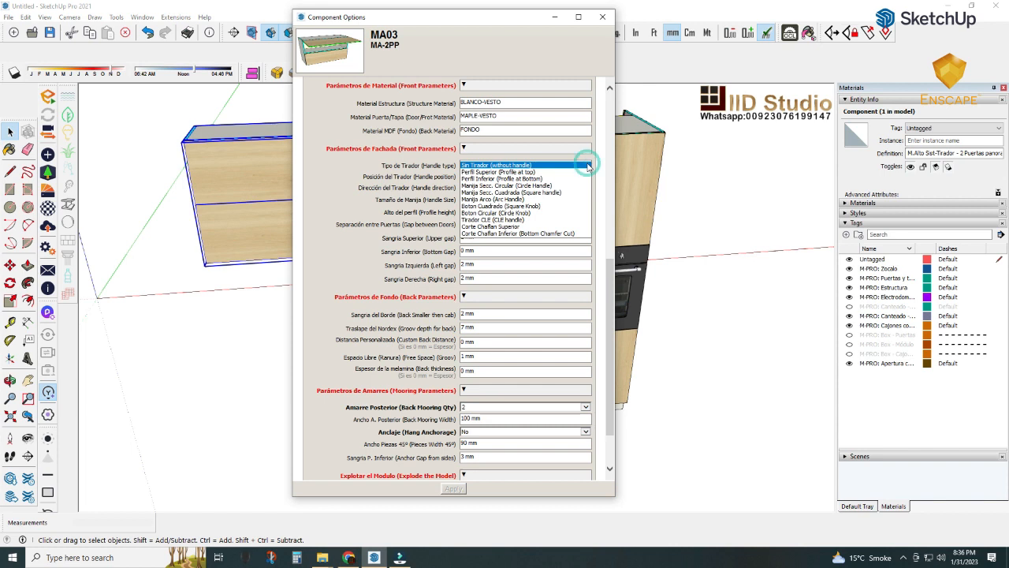
left_click(543, 178)
left_click(452, 488)
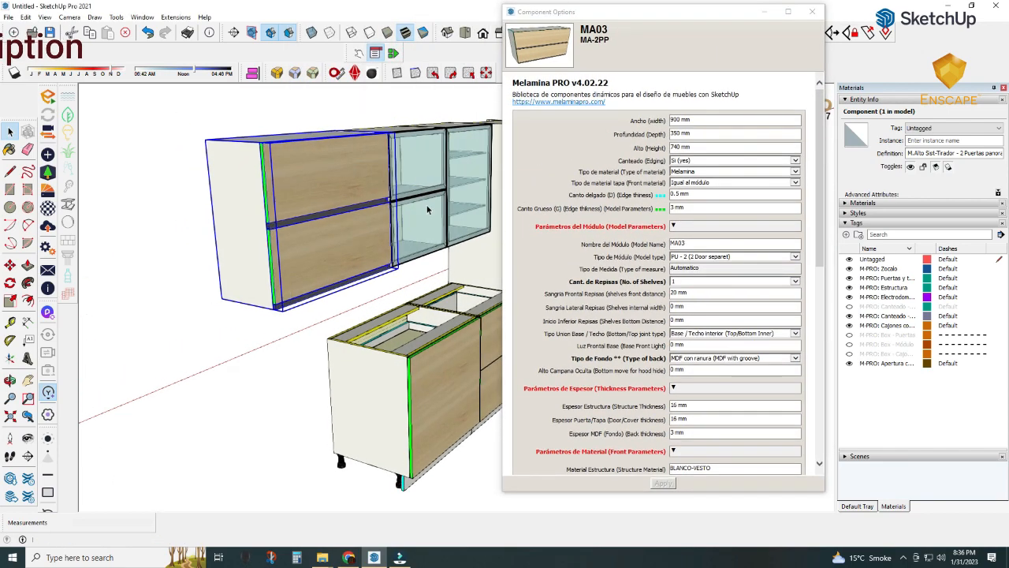
- Set the wooden wall cabinet's handle profile height to Perfil 35 mm and apply it
scroll(325, 266, "up", 5)
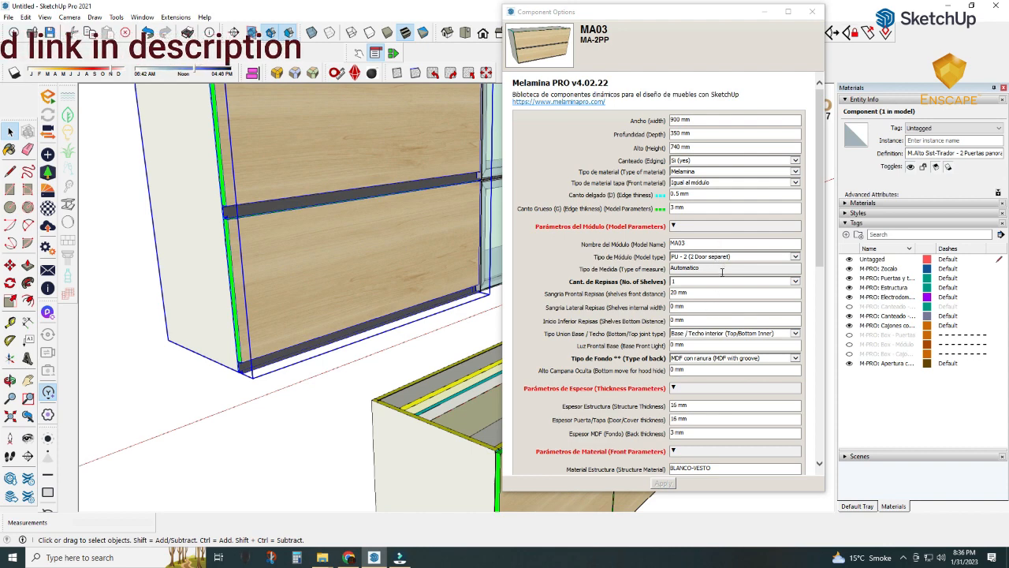
scroll(718, 268, "down", 3)
scroll(721, 280, "down", 2)
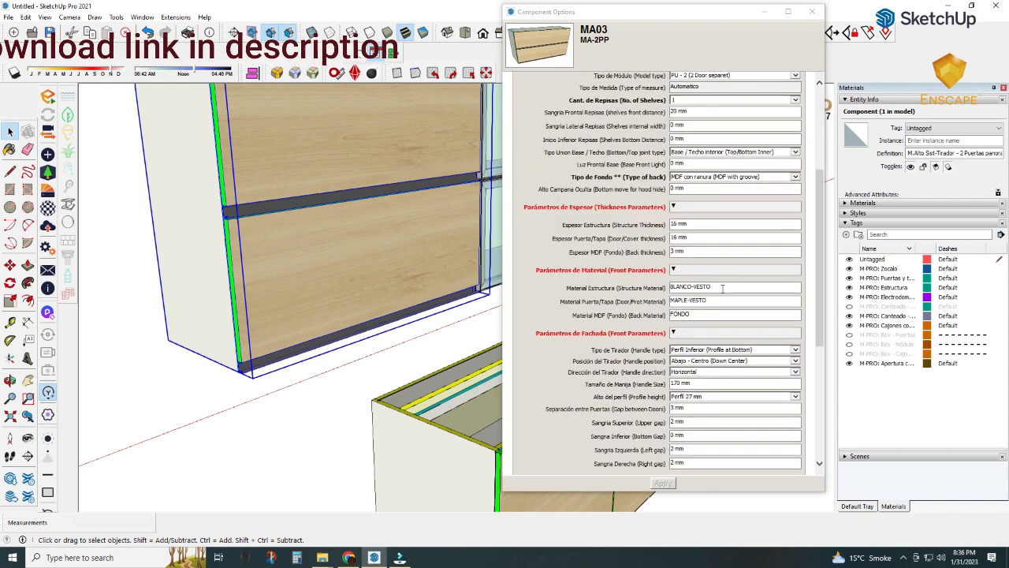
left_click(794, 397)
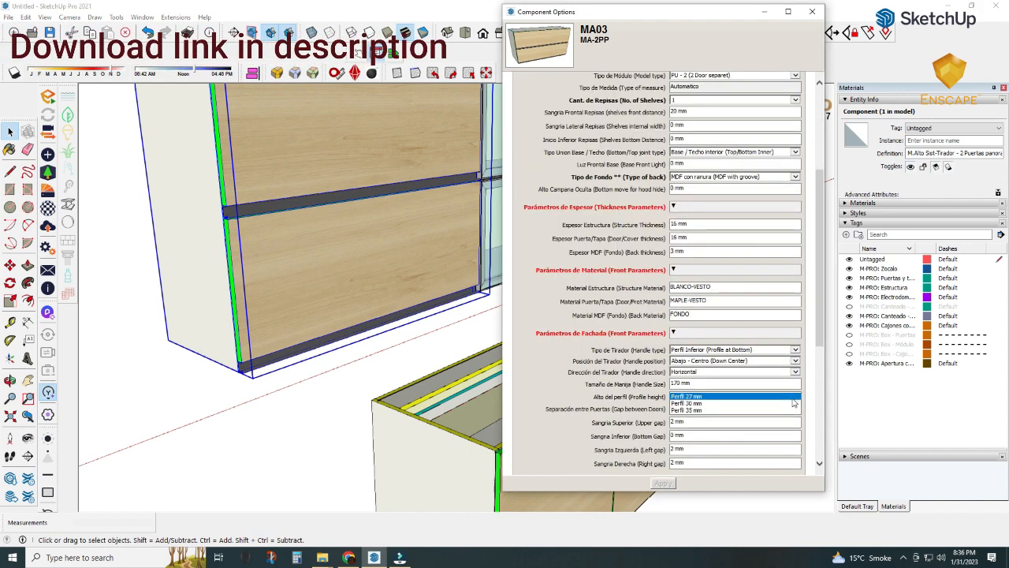
left_click(730, 409)
left_click(664, 483)
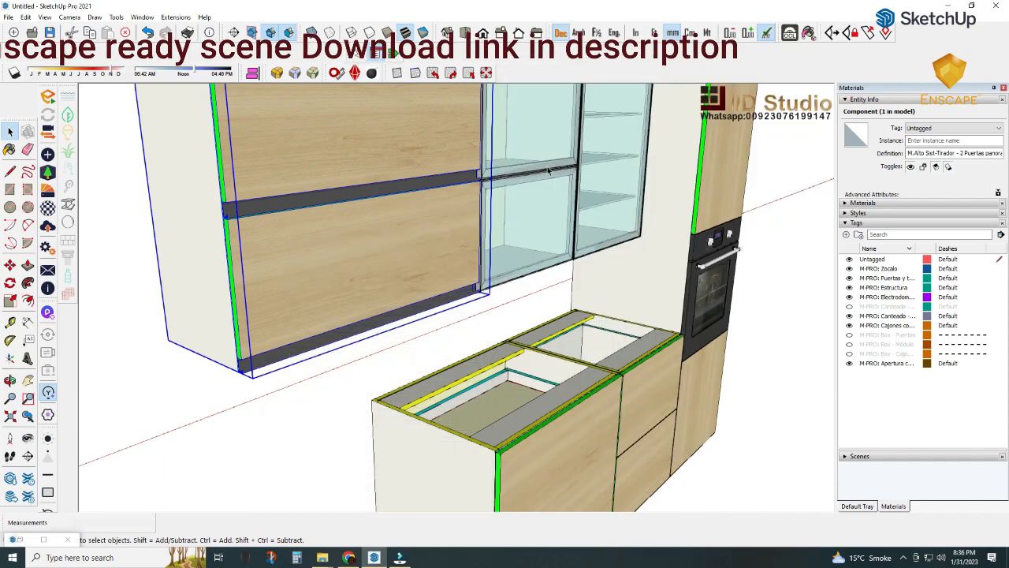
- Open the oven tower's component options and examine its front and handle parameters
scroll(309, 252, "up", 3)
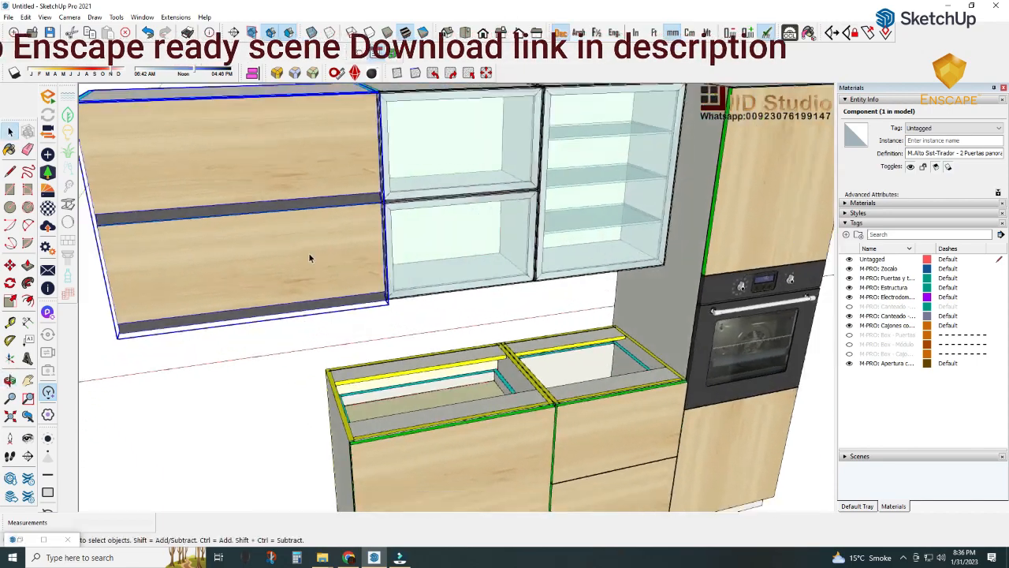
scroll(308, 254, "down", 3)
middle_click_drag(685, 308, 491, 309)
left_click(579, 267)
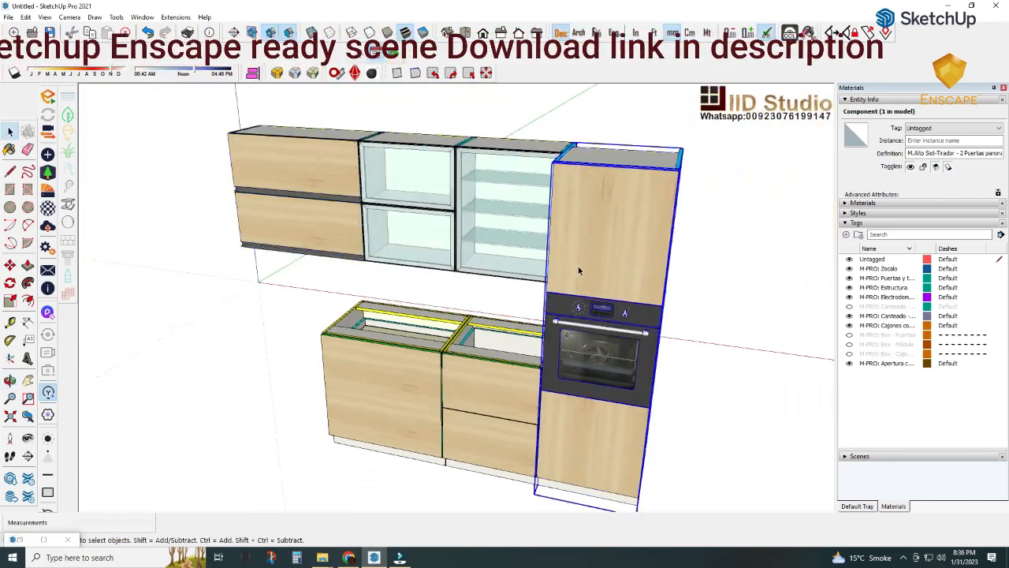
left_click(376, 53)
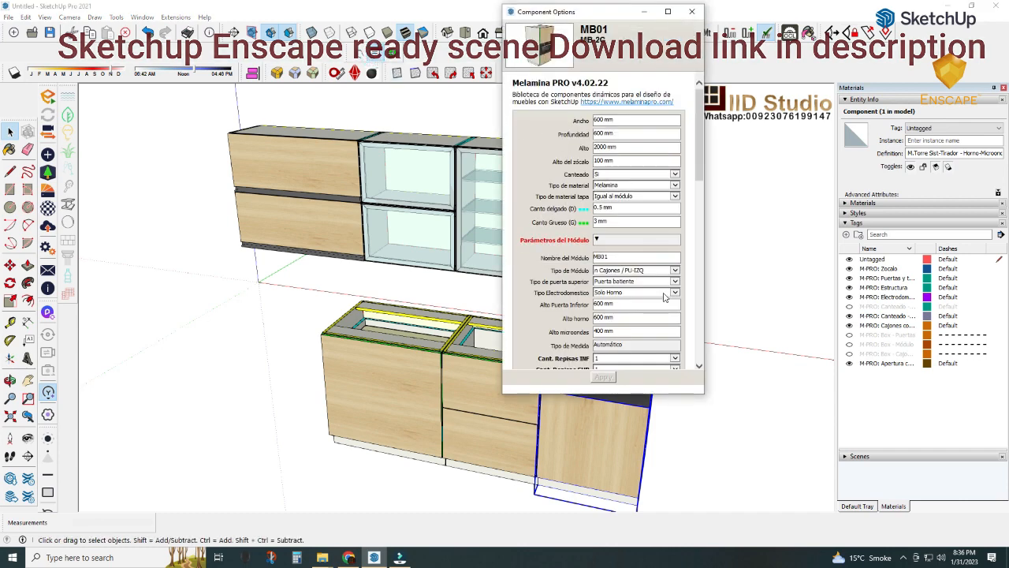
scroll(664, 296, "down", 2)
scroll(663, 298, "down", 2)
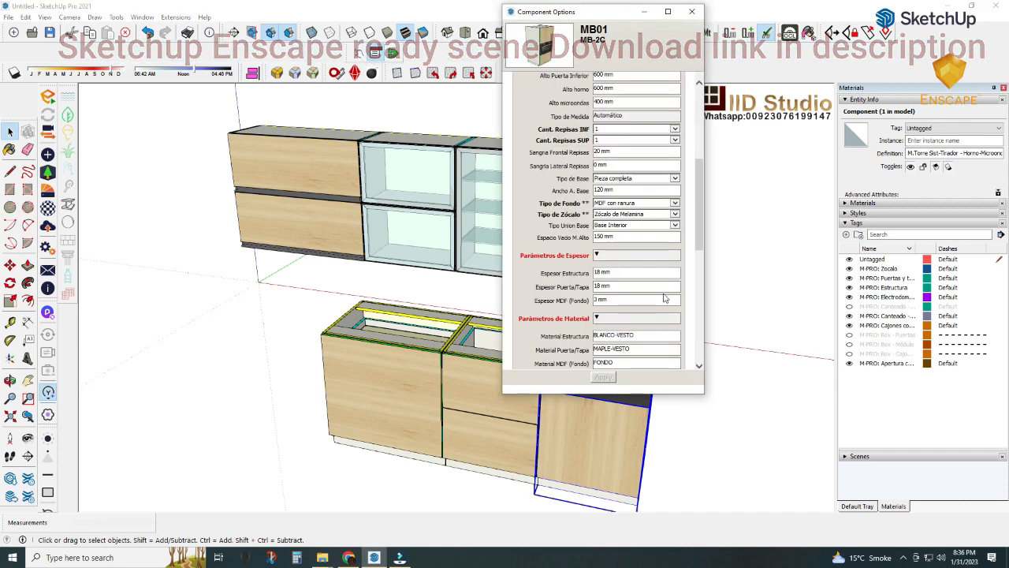
scroll(664, 298, "down", 2)
scroll(664, 298, "down", 1)
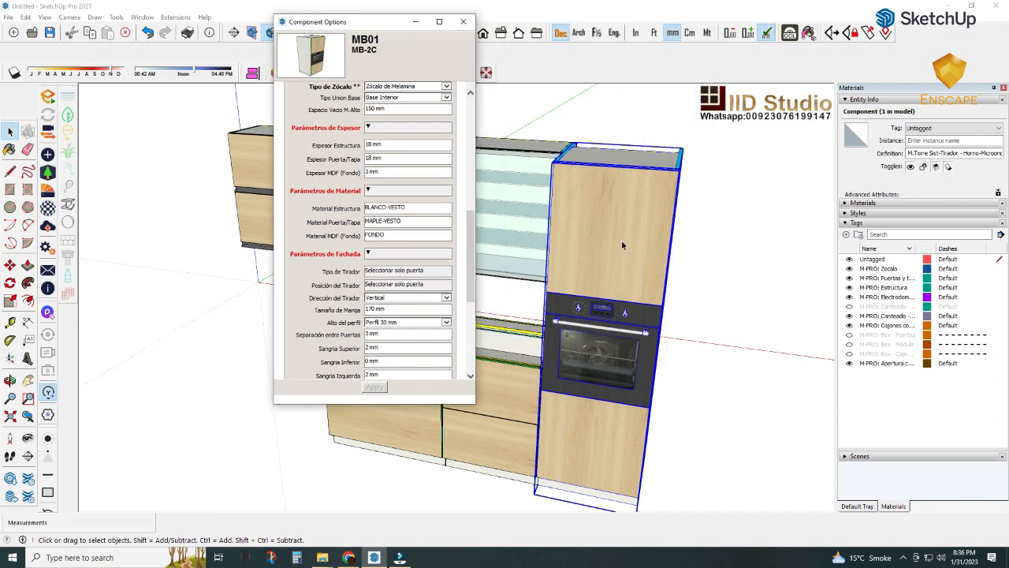
- Set the handle type of the oven tower's upper door to Perfil Inferior inside the module and apply it
double_click(621, 240)
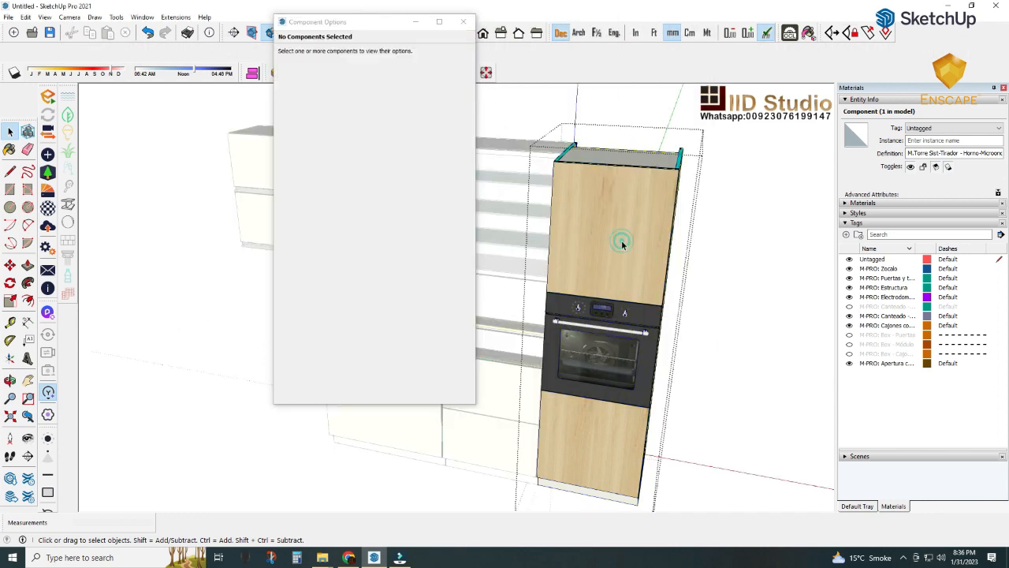
left_click(621, 241)
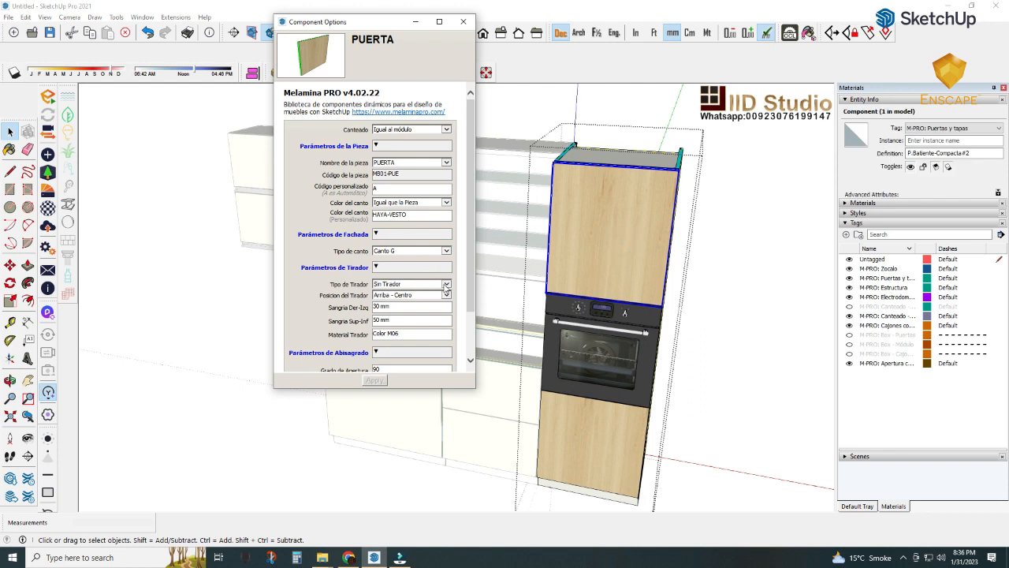
left_click(445, 285)
left_click(426, 299)
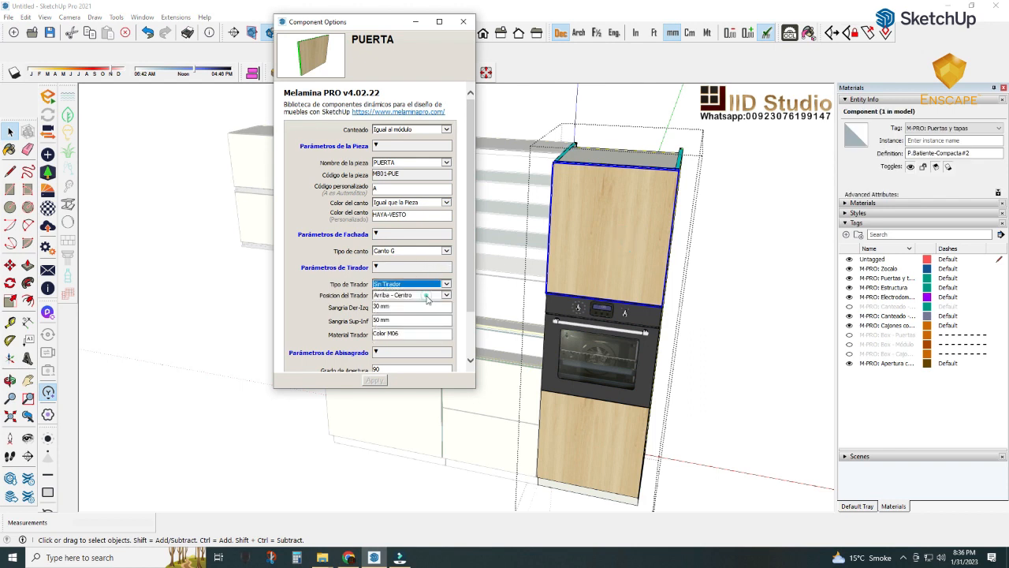
left_click(374, 381)
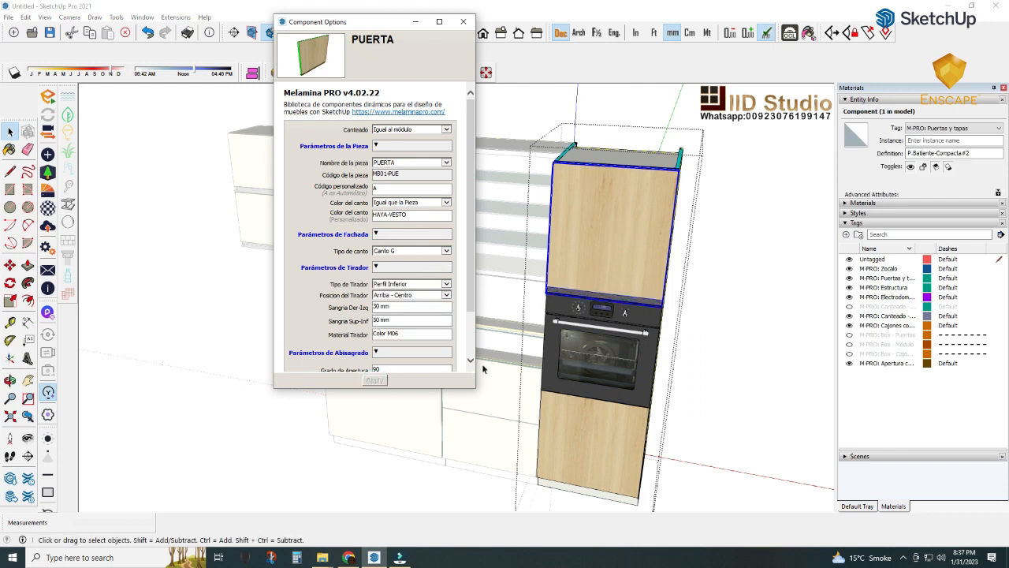
- Set the handle type of the oven tower's lower door to Perfil Superior, apply it and leave the module
left_click(590, 411)
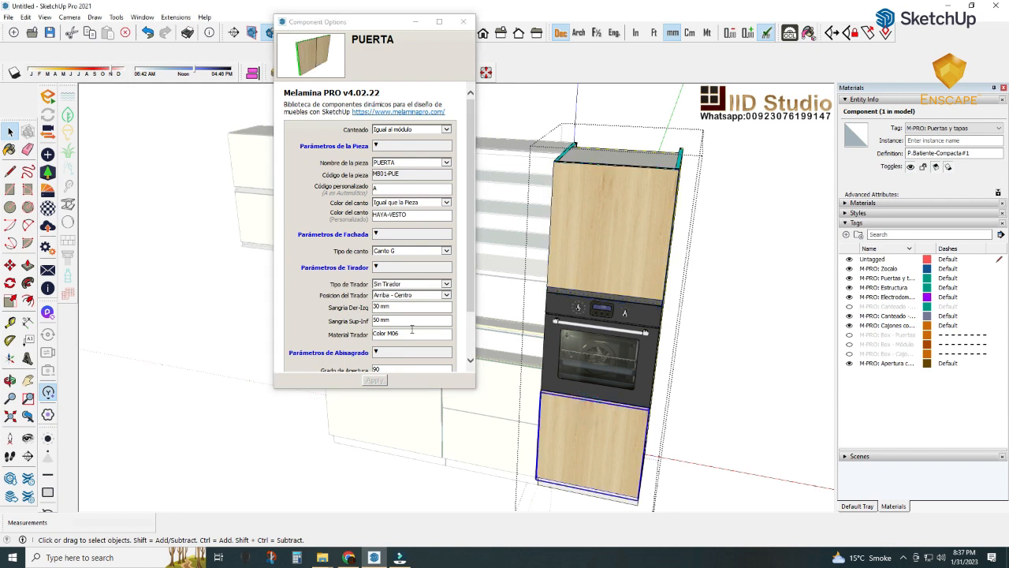
left_click(445, 284)
left_click(430, 293)
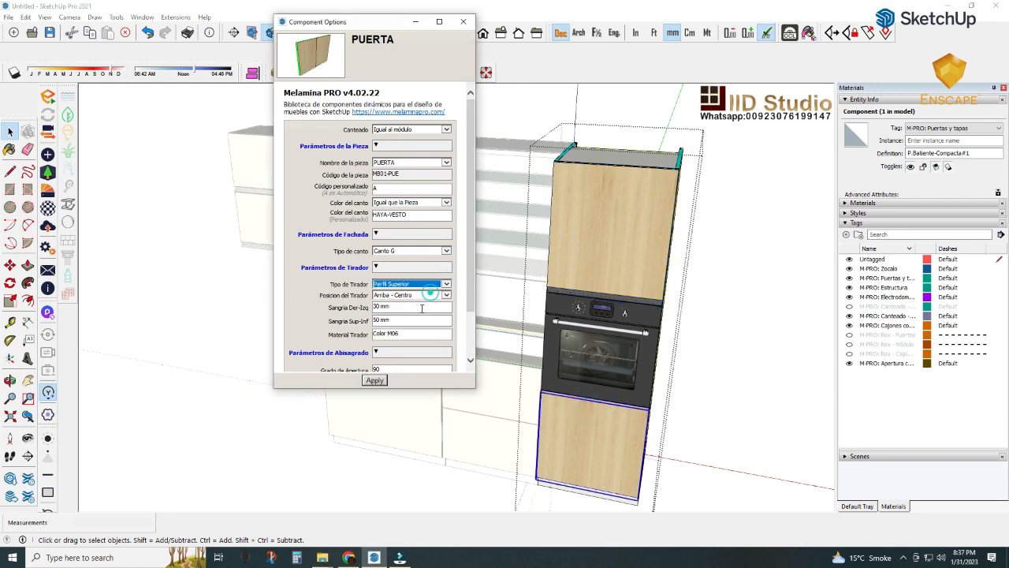
left_click(375, 381)
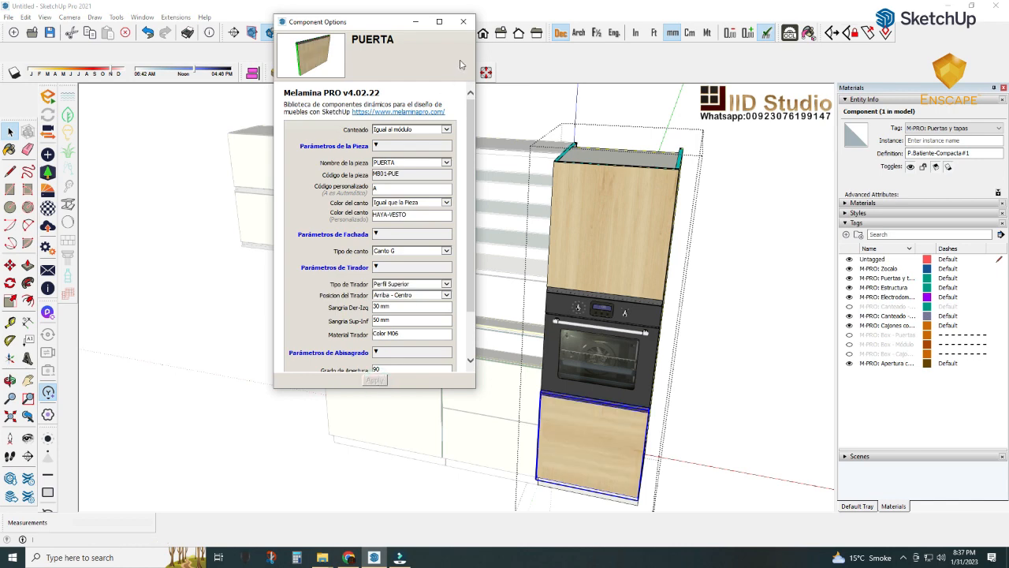
left_click(464, 21)
left_click(204, 305)
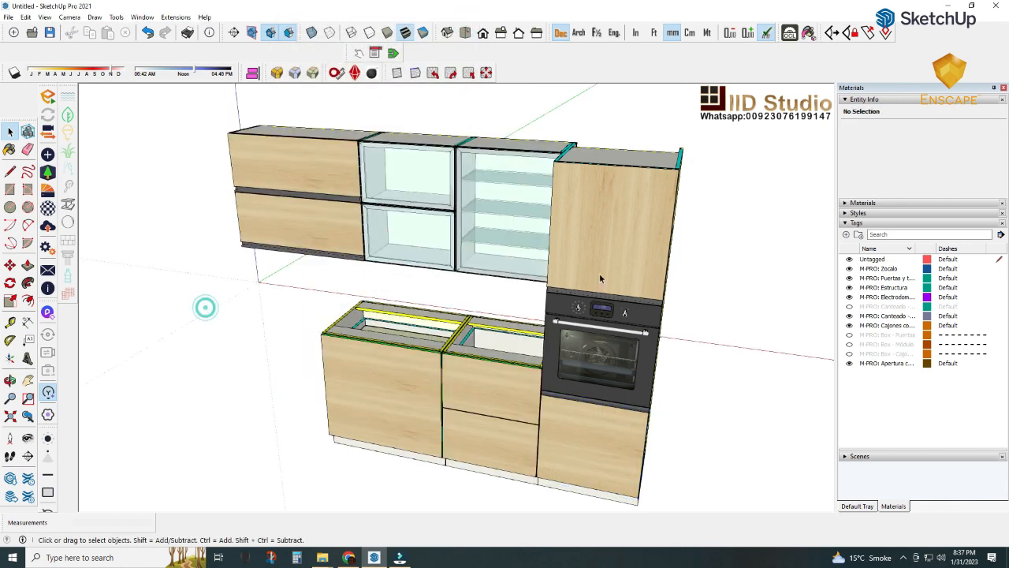
- Set the whole oven tower's handle profile height to Perfil 35 mm and apply it
left_click(611, 256)
middle_click_drag(602, 264, 587, 261)
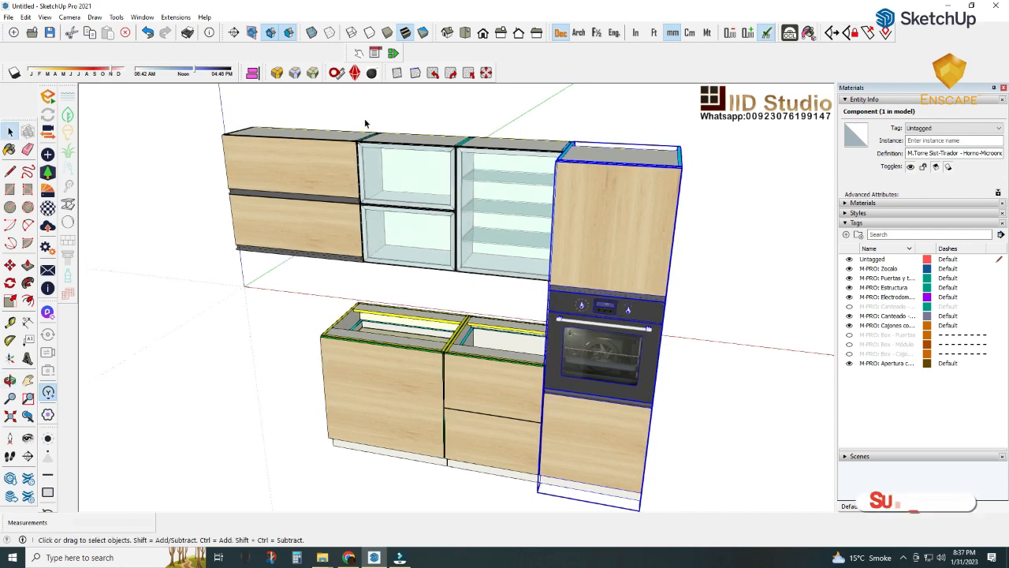
left_click(377, 53)
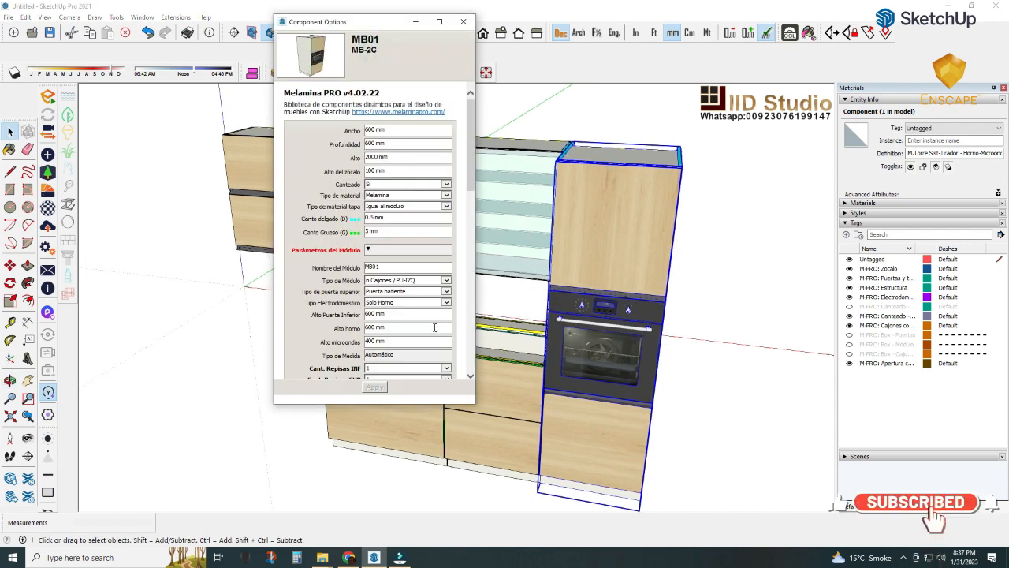
scroll(430, 324, "down", 5)
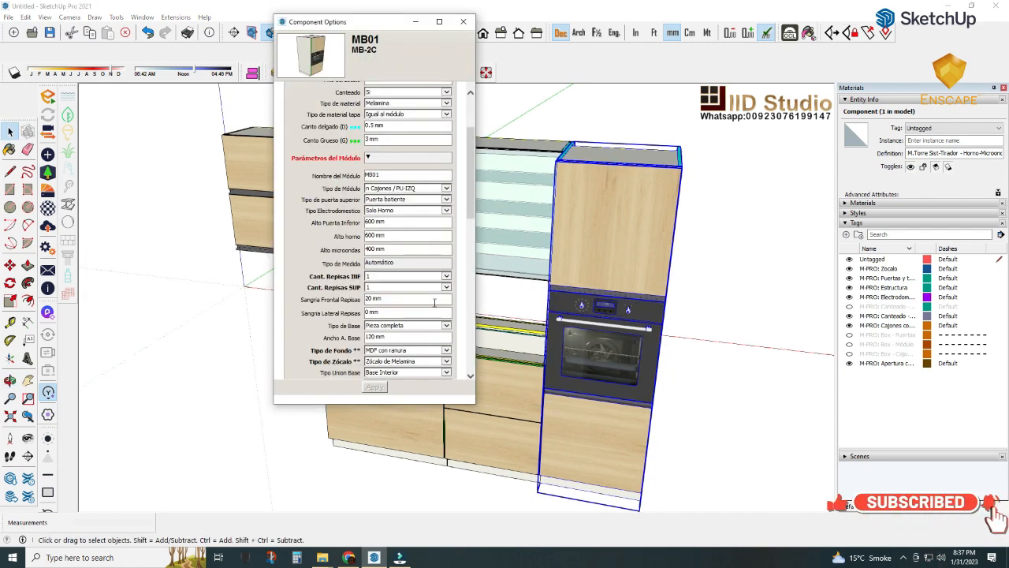
scroll(433, 309, "down", 2)
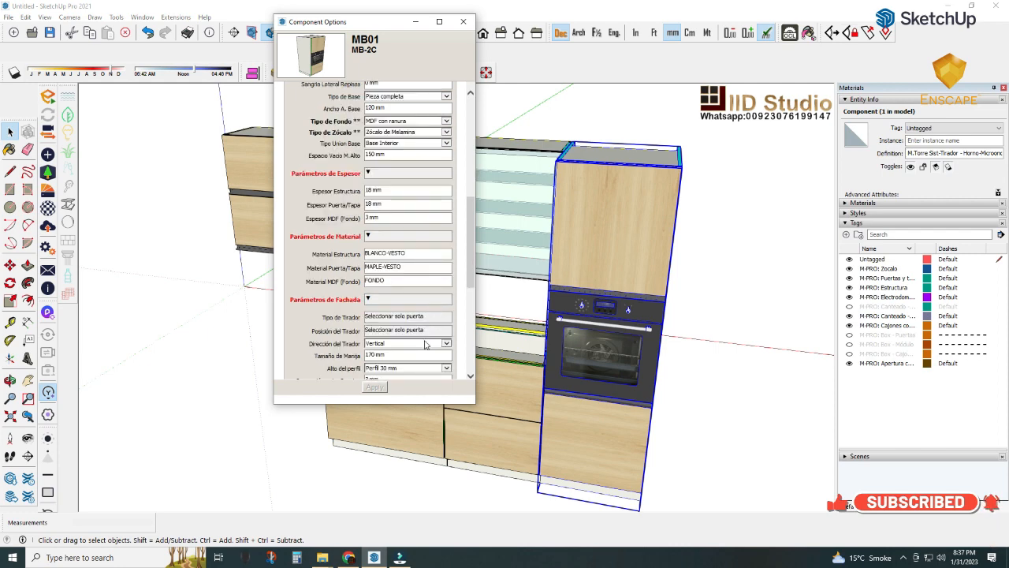
scroll(432, 338, "down", 1)
left_click(445, 325)
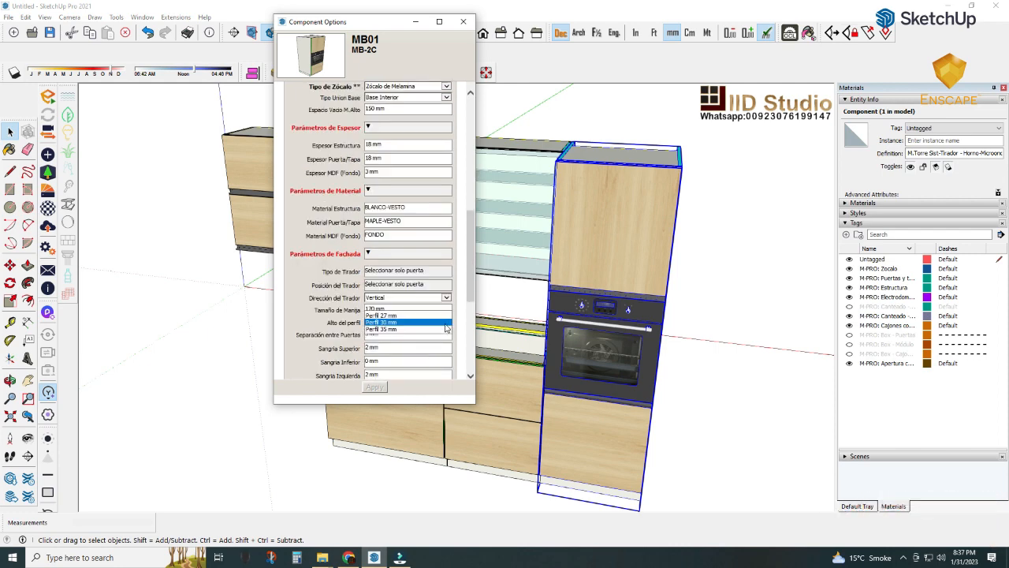
left_click(434, 329)
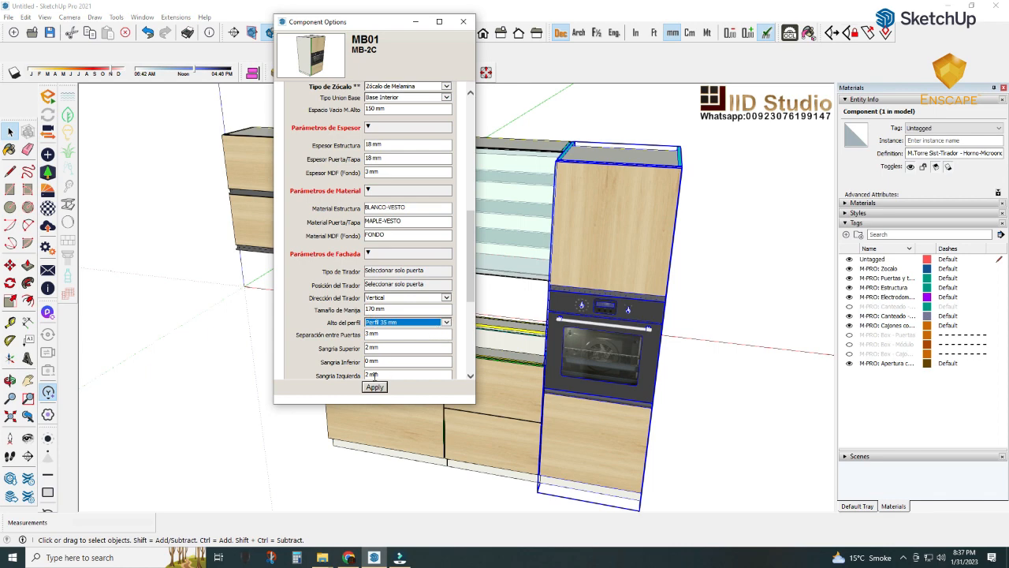
left_click(374, 387)
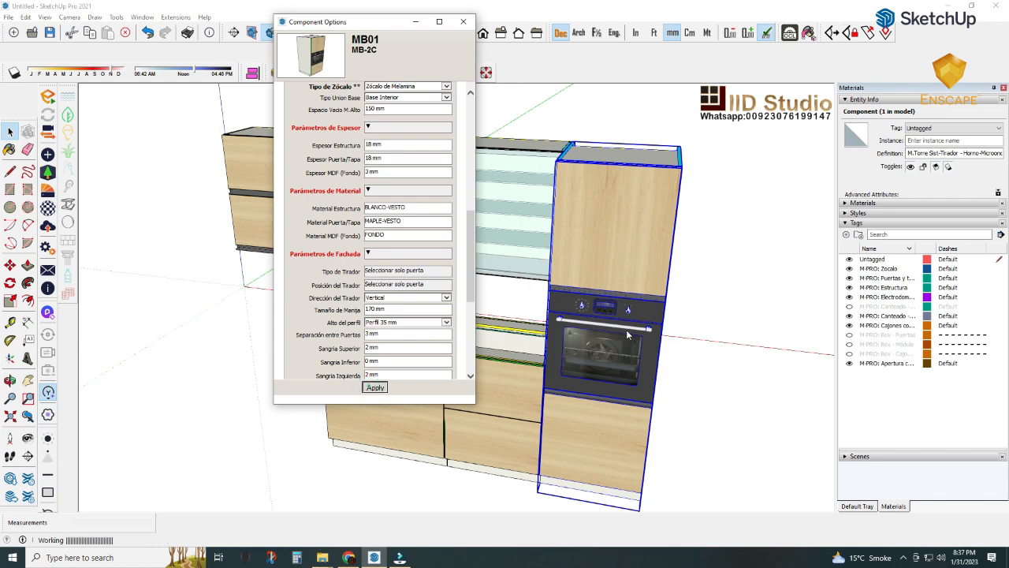
middle_click_drag(627, 335, 589, 304)
scroll(590, 305, "up", 6)
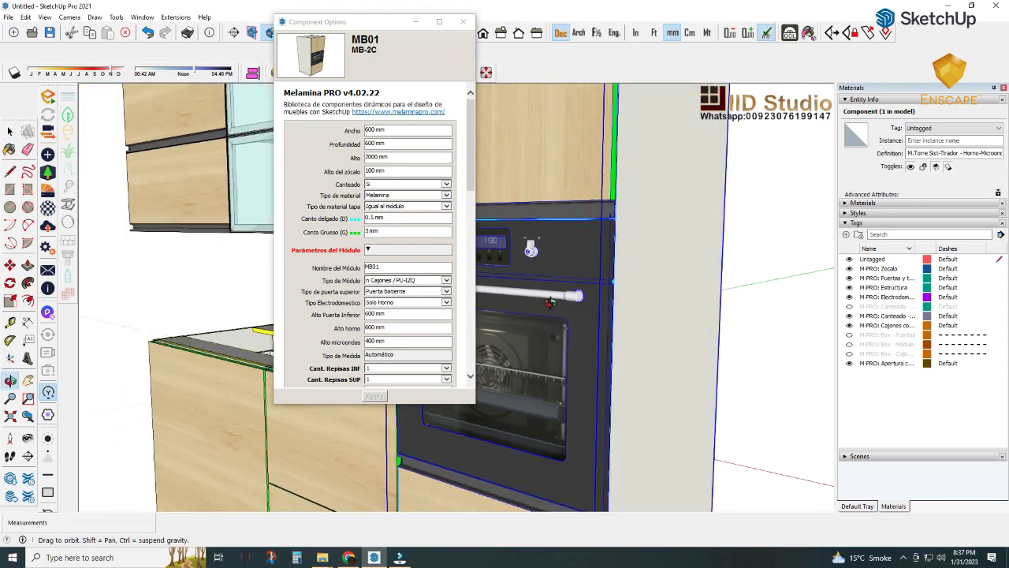
left_click(770, 298)
- Show the two-drawer base cabinet's component options and enlarge the options window beside the model
mouse_move(768, 293)
middle_mouse_down()
mouse_move(602, 270)
mouse_move(616, 324)
mouse_move(877, 373)
middle_mouse_up()
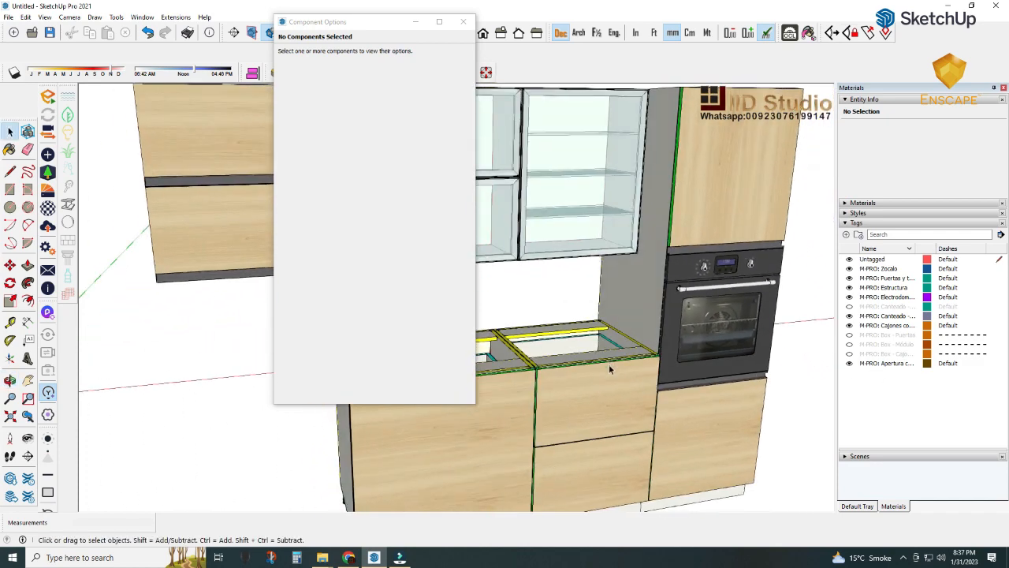
left_click(600, 408)
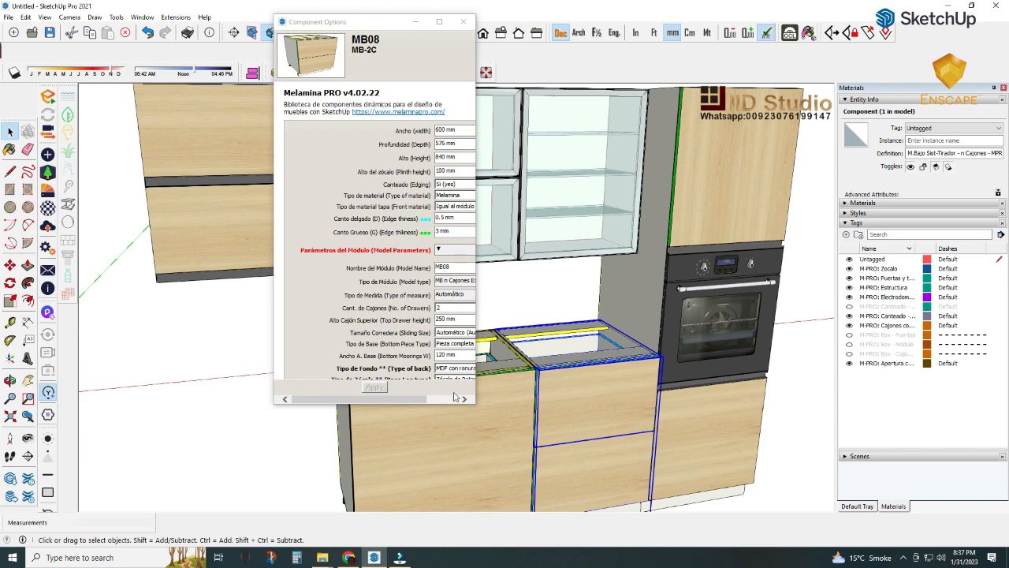
left_click_drag(369, 24, 148, 31)
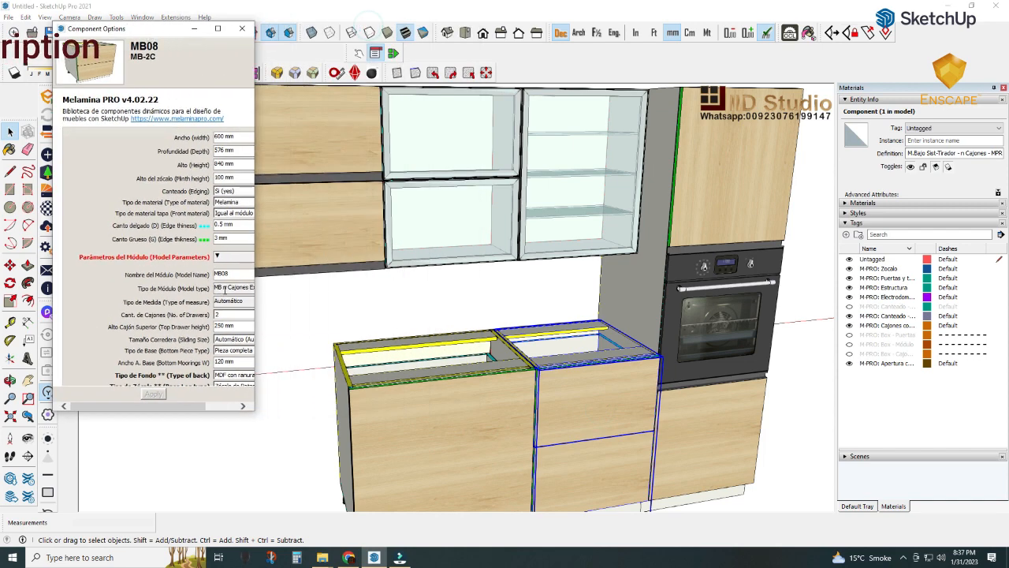
left_click_drag(255, 403, 375, 449)
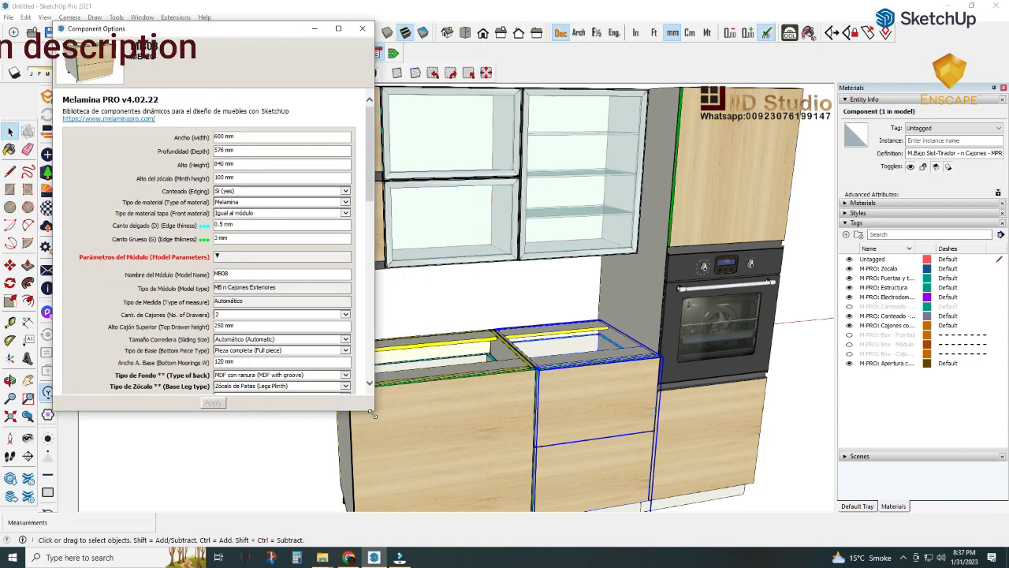
left_click_drag(373, 411, 365, 494)
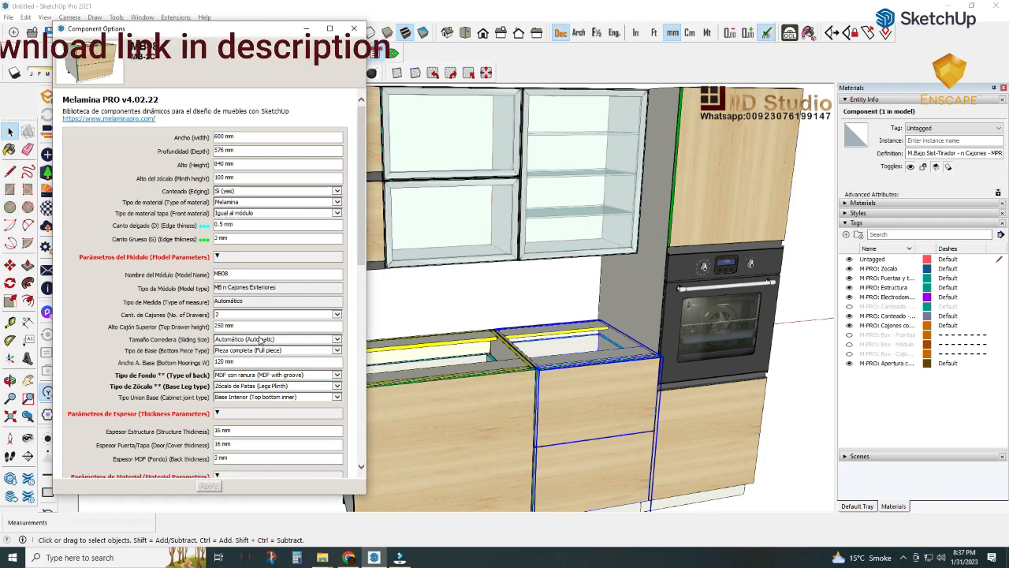
- Set the drawer base cabinet's handle type to Perfil Superior (Profile at top) and its profile height to Perfil 35 mm
scroll(261, 339, "down", 1)
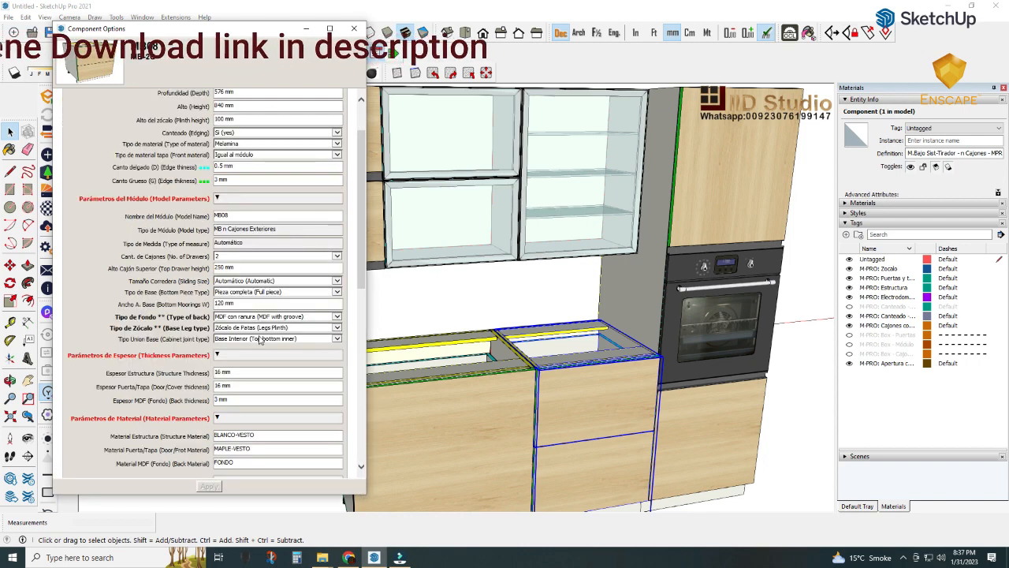
scroll(260, 339, "down", 2)
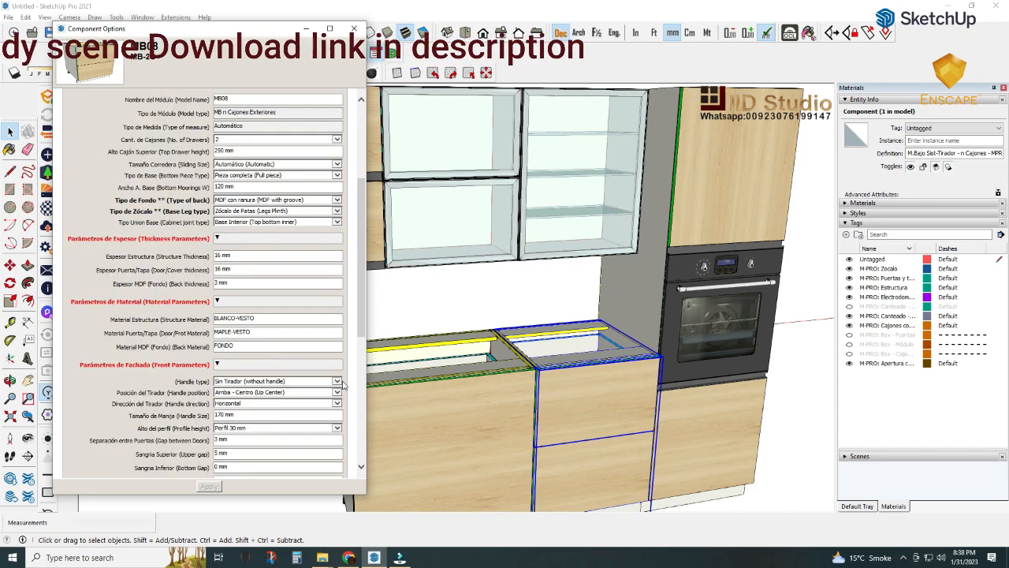
left_click(337, 382)
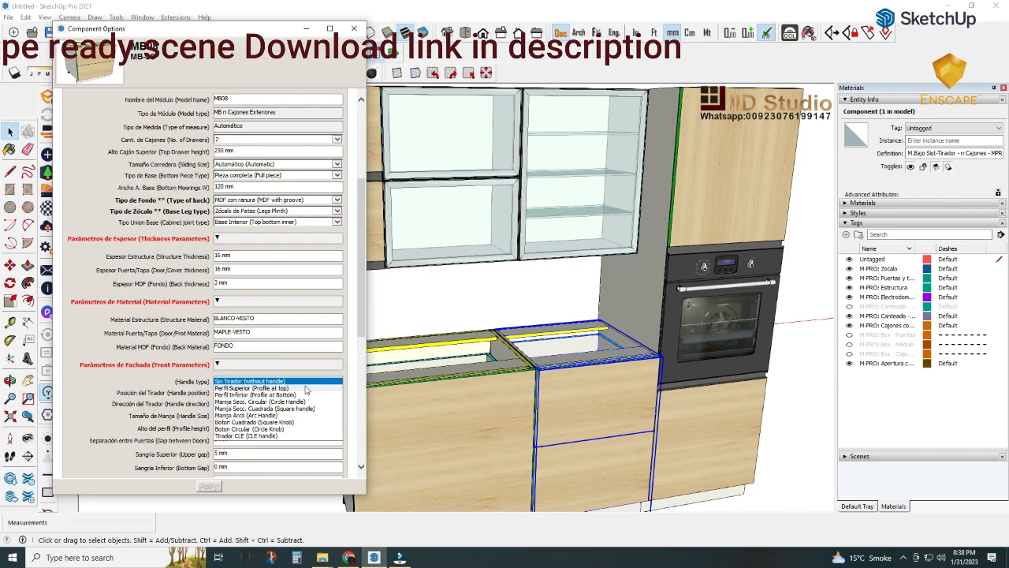
left_click(305, 386)
left_click(305, 383)
left_click(304, 383)
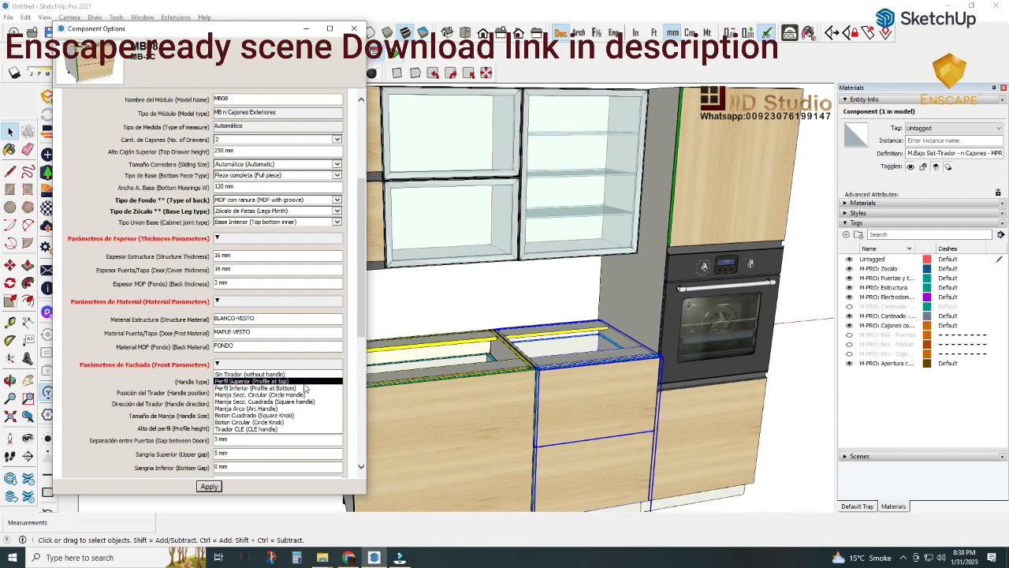
left_click(280, 429)
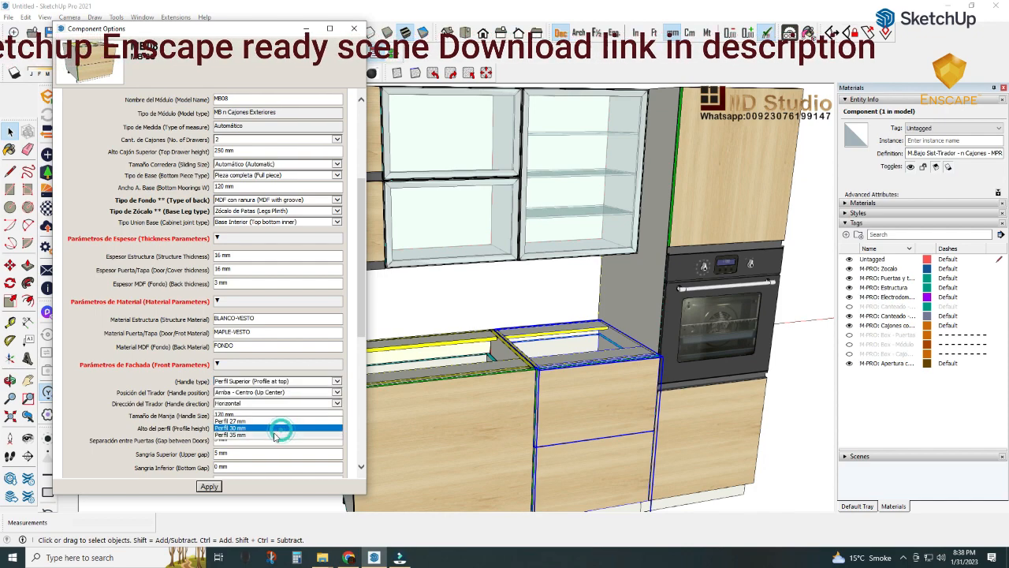
left_click(270, 434)
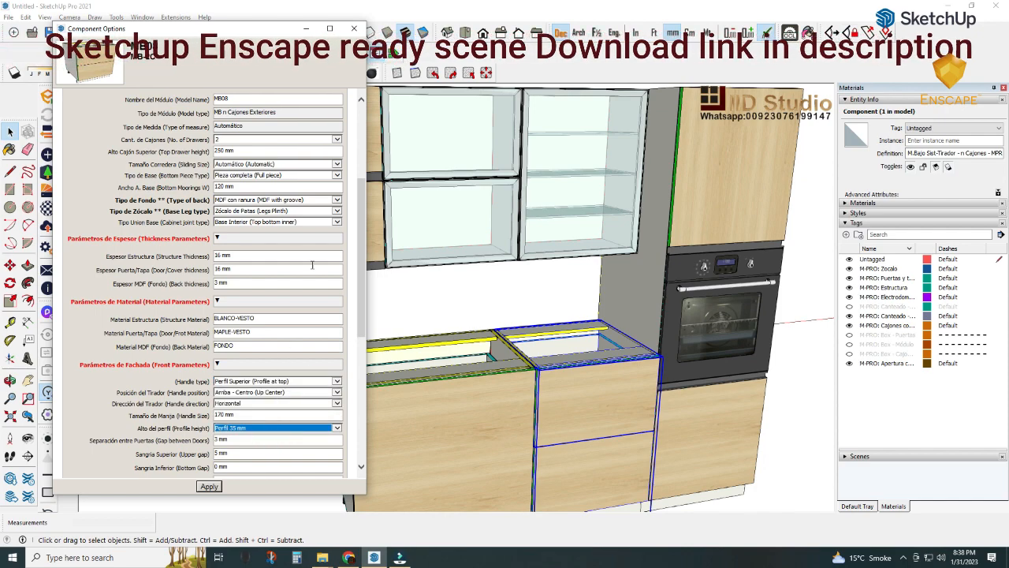
- Set the drawer base cabinet's number of drawers to 3 and apply the options
left_click(324, 140)
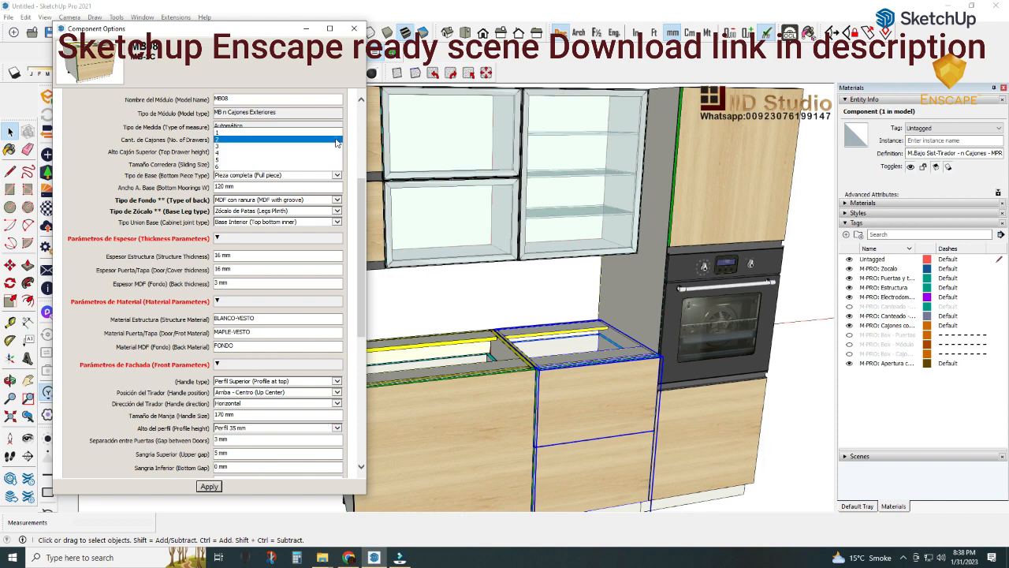
left_click(266, 145)
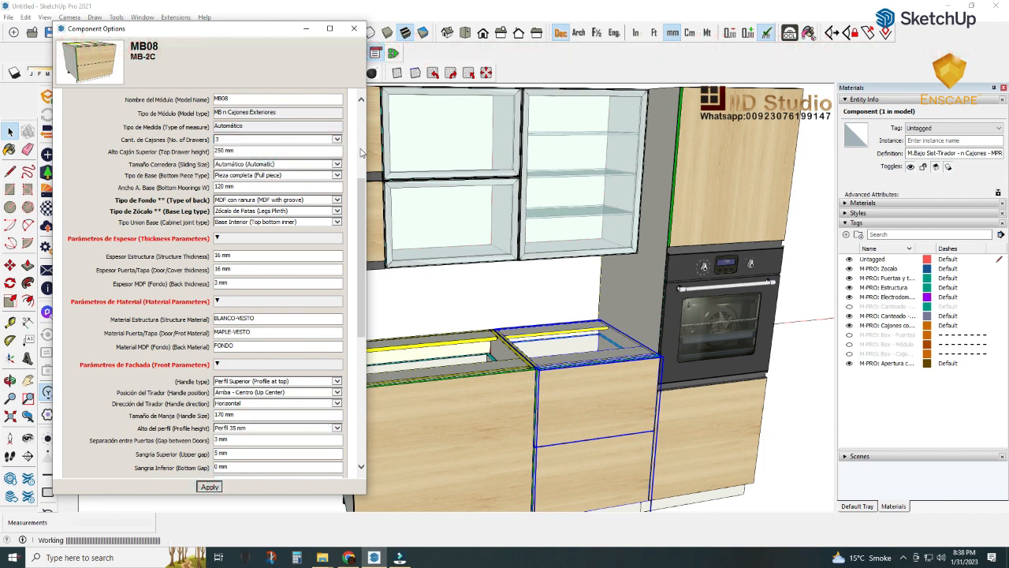
middle_click_drag(536, 370, 565, 438)
scroll(622, 459, "up", 3)
middle_click_drag(621, 459, 645, 397)
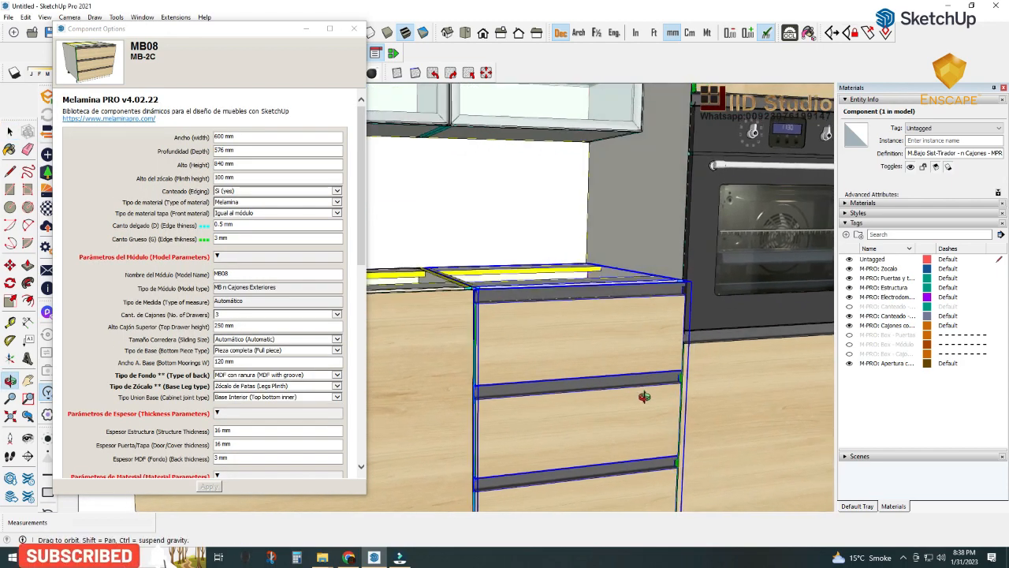
scroll(645, 397, "down", 5)
- Set the width of the single-front base cabinet beside the drawer unit to 600 mm
left_click(506, 406)
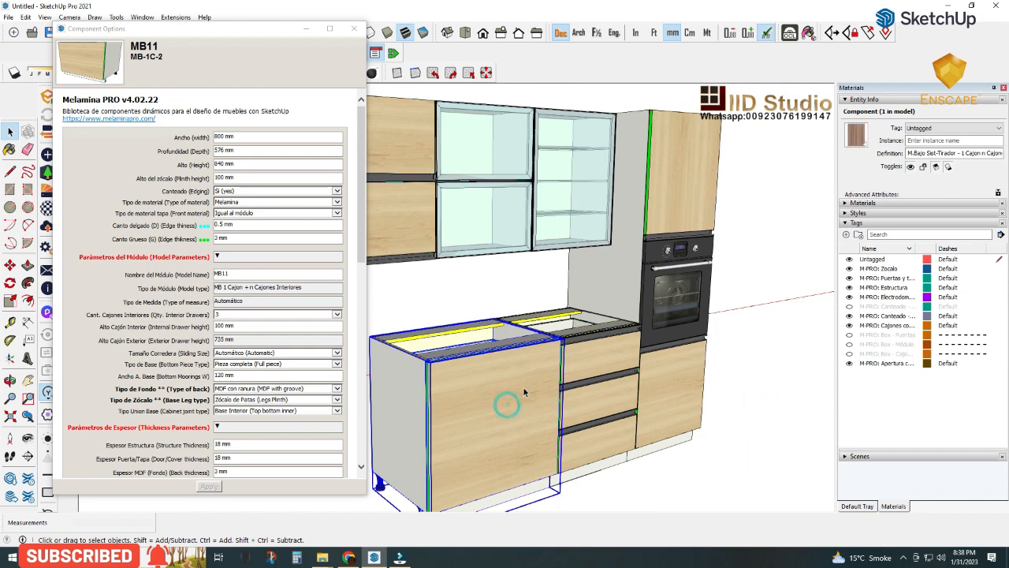
left_click(240, 137)
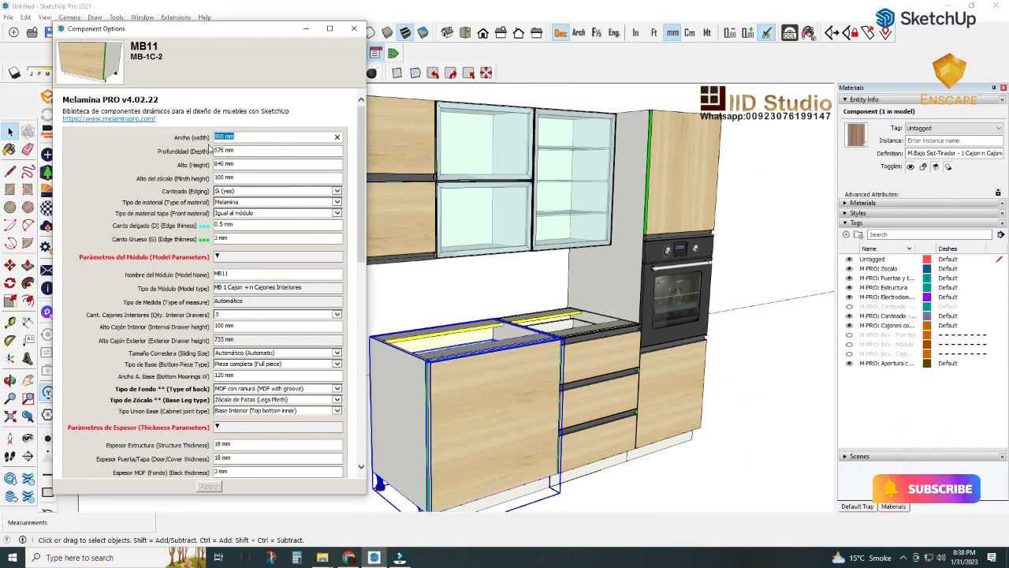
type("600")
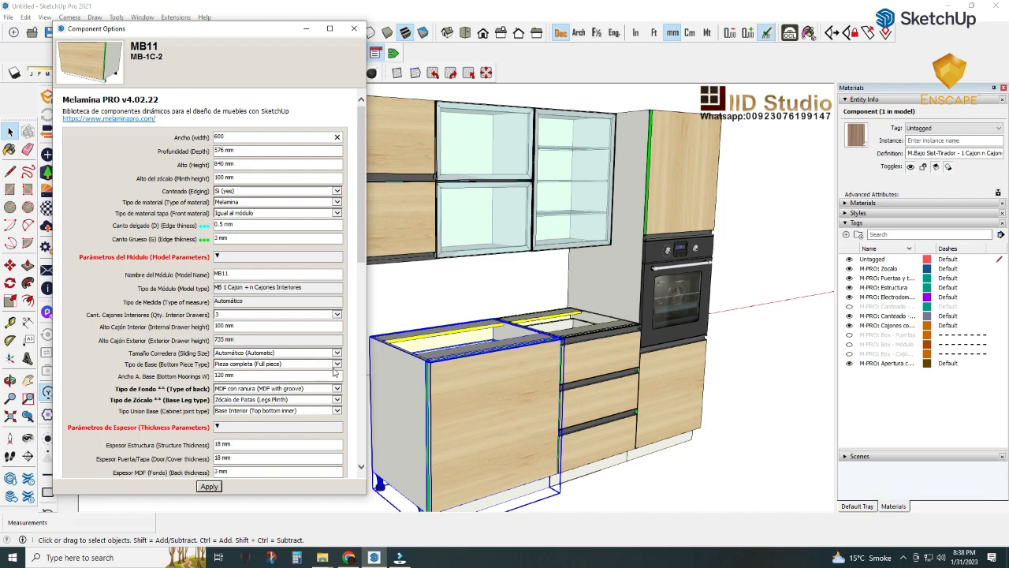
- Choose Perfil Superior (Profile at top) with a Perfil 35 mm height for the single-front base cabinet's handle, and apply the options
scroll(306, 406, "down", 3)
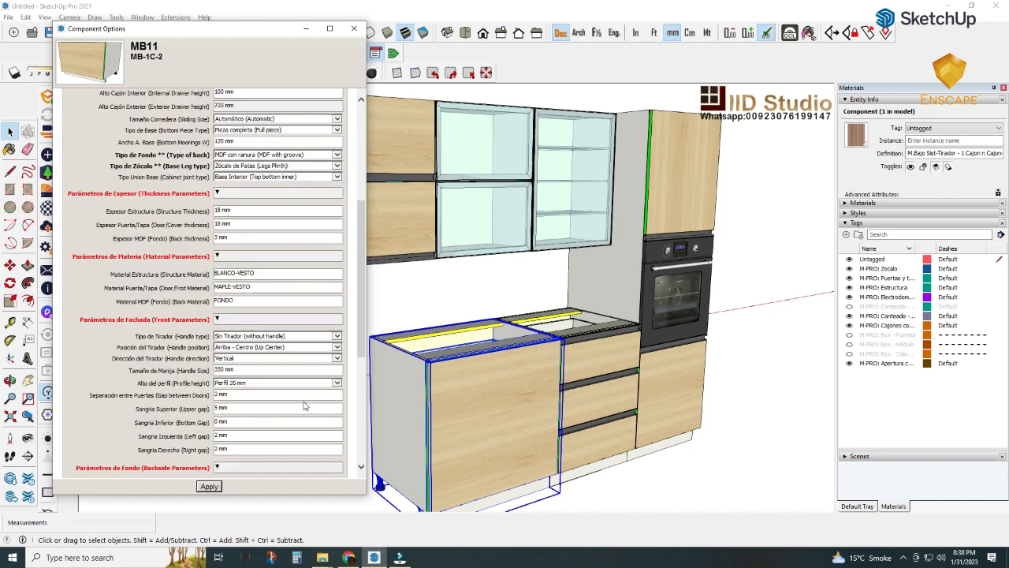
left_click(334, 336)
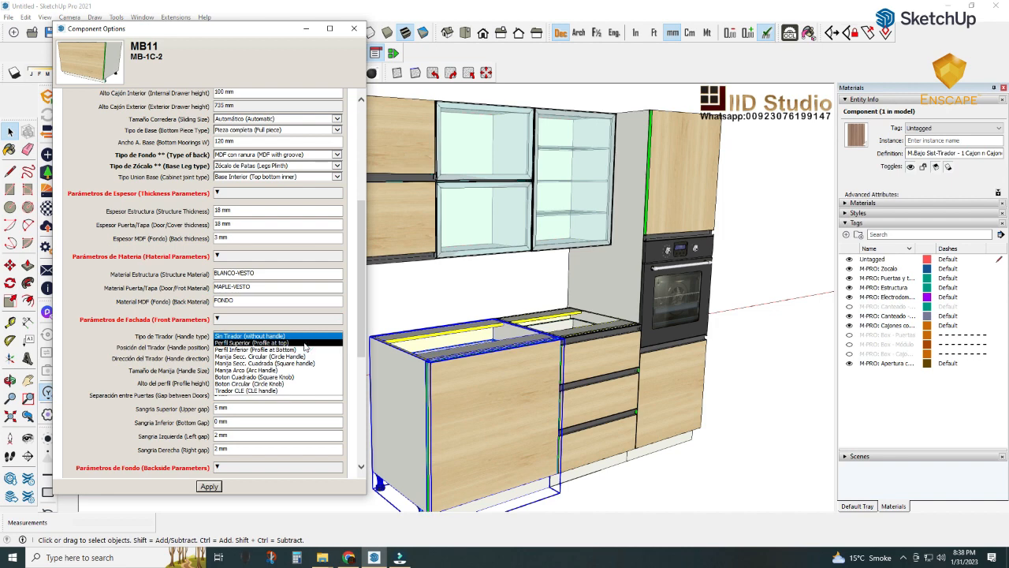
left_click(305, 344)
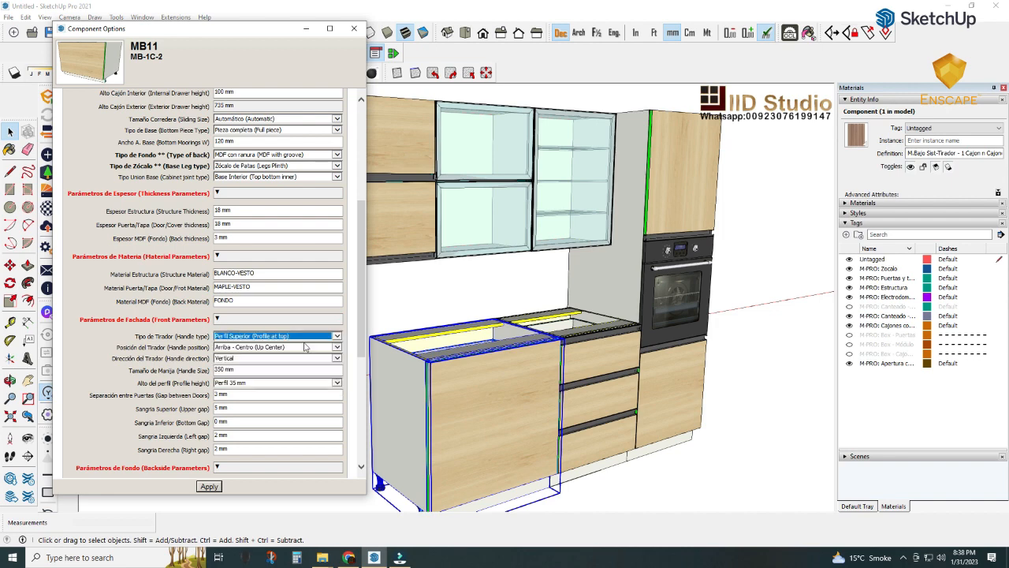
left_click(337, 383)
left_click(336, 384)
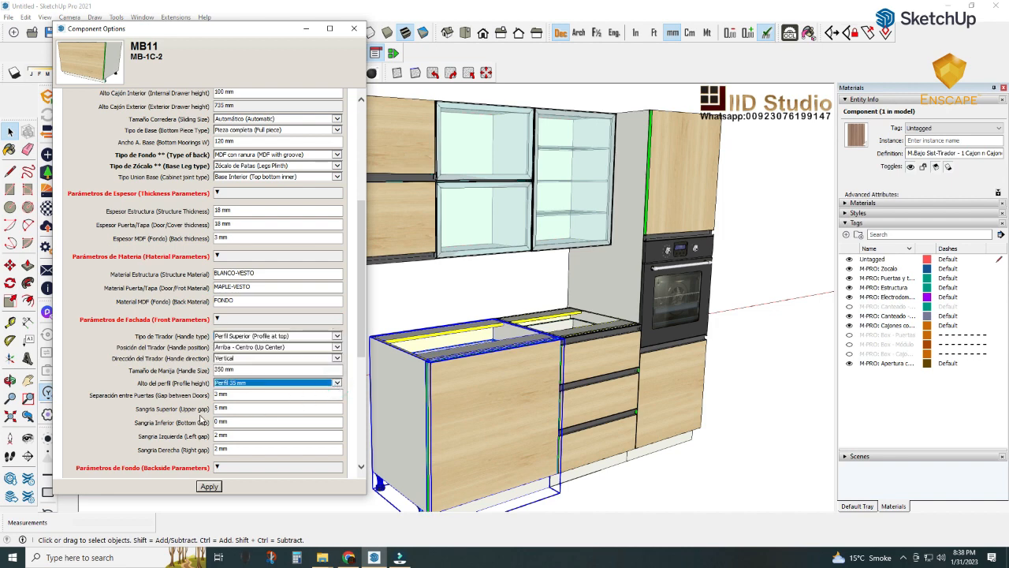
left_click(207, 487)
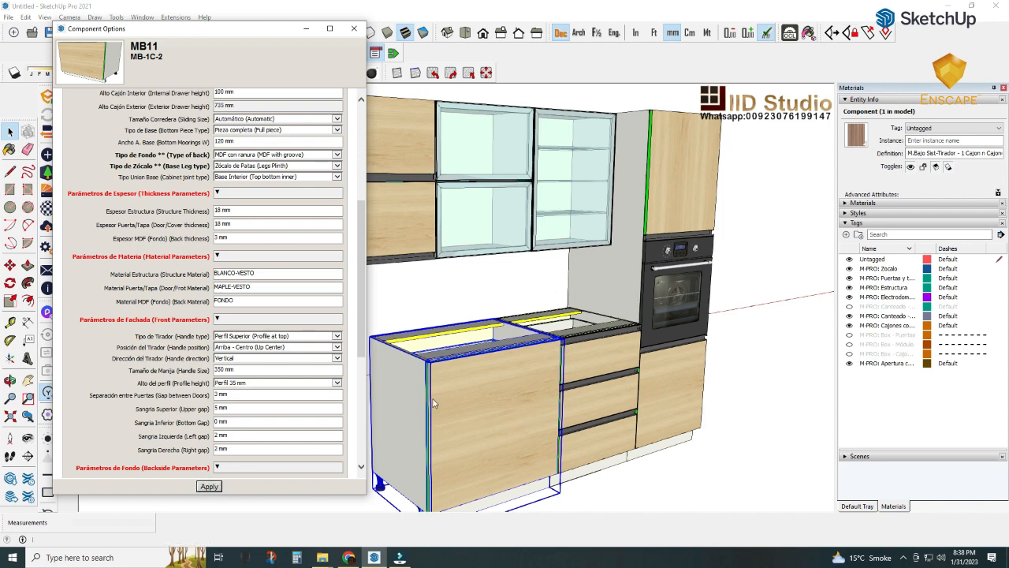
middle_click_drag(456, 402, 446, 465)
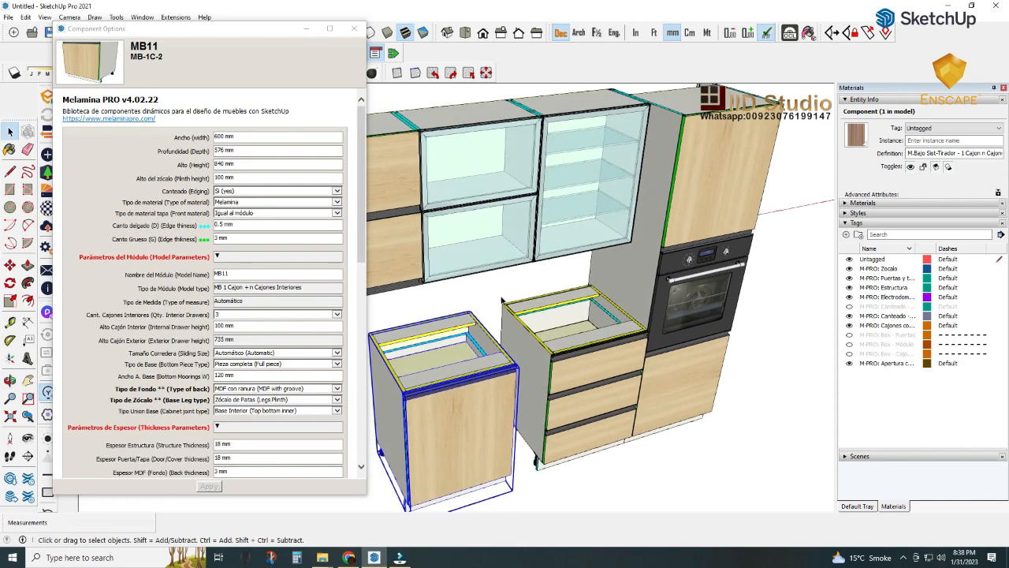
- Move the single-front base cabinet by its back corner so it sits flush against the side of the drawer base cabinet
scroll(497, 307, "up", 3)
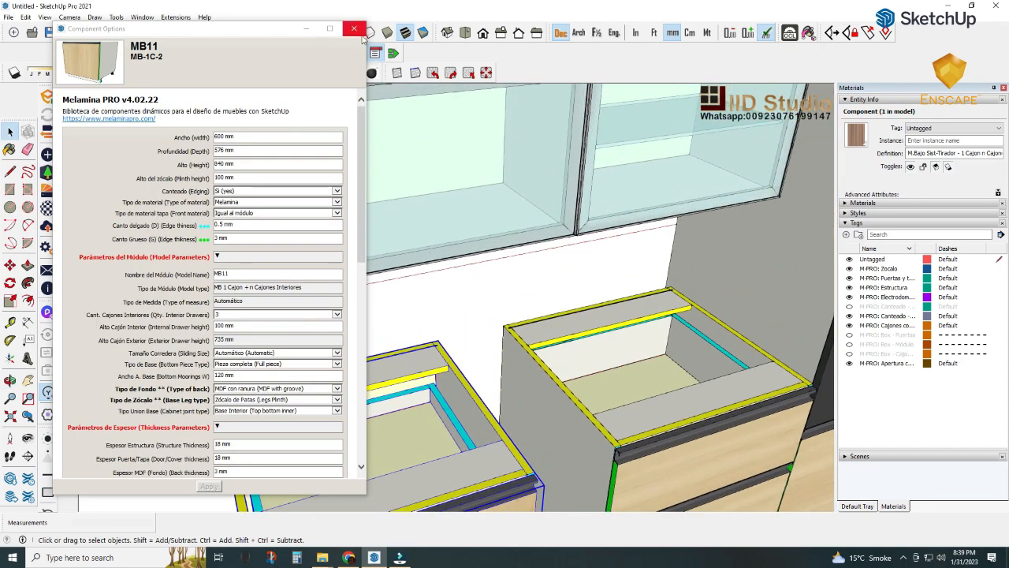
left_click(353, 28)
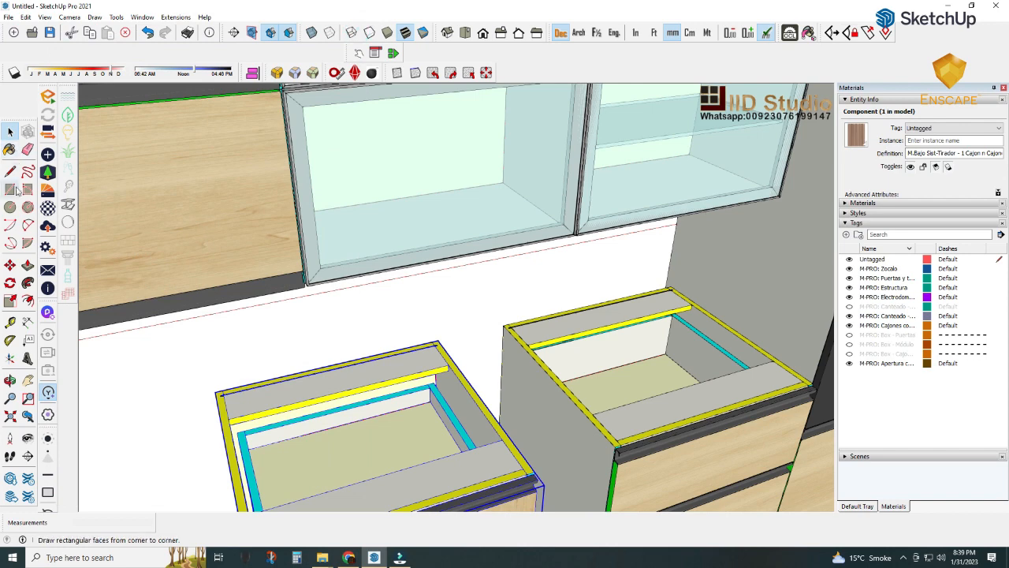
left_click(10, 266)
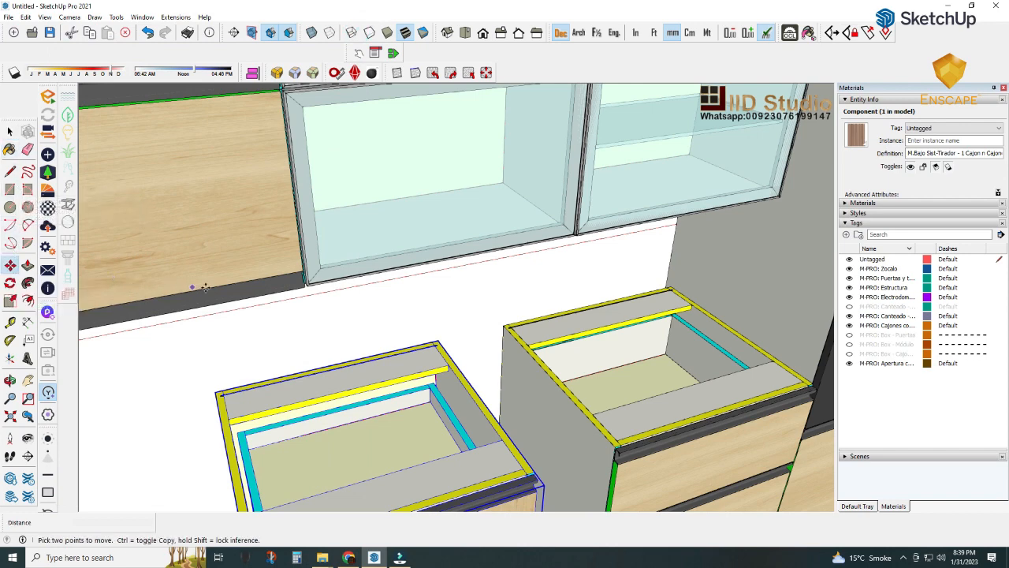
left_click(438, 341)
left_click(504, 325)
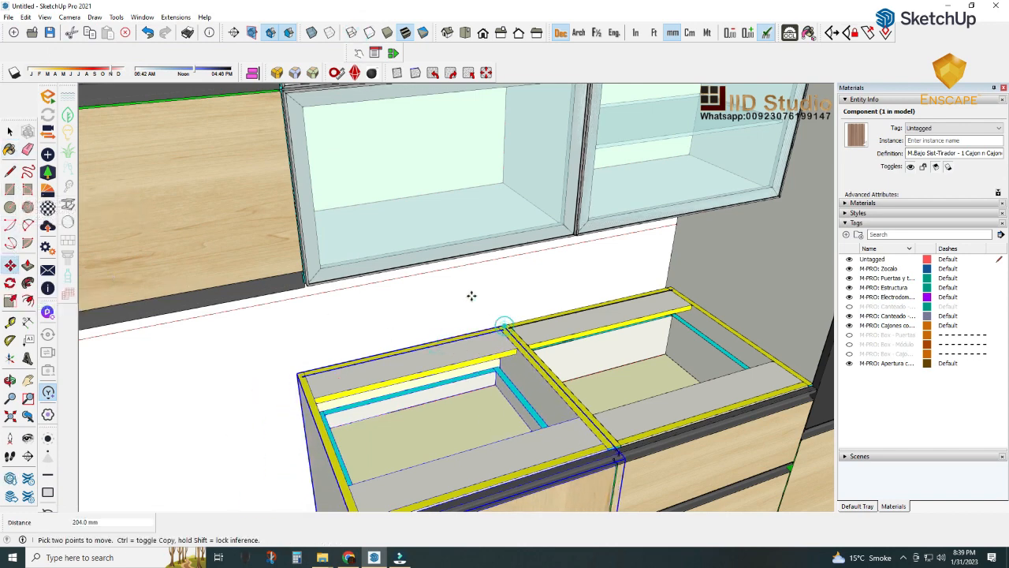
middle_click_drag(473, 292, 468, 311)
scroll(468, 312, "down", 3)
middle_click_drag(494, 373, 407, 316)
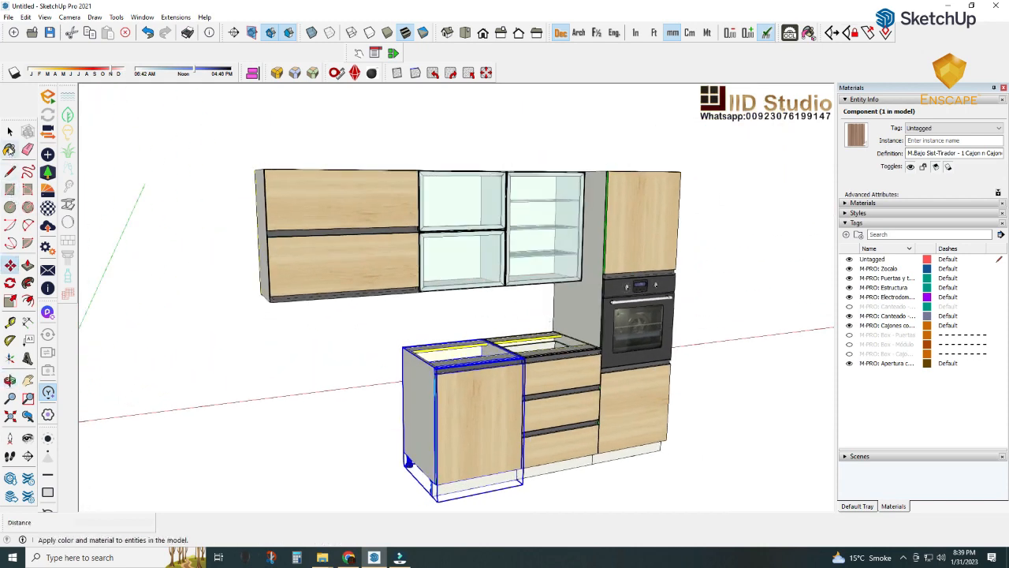
middle_click_drag(236, 284, 349, 363)
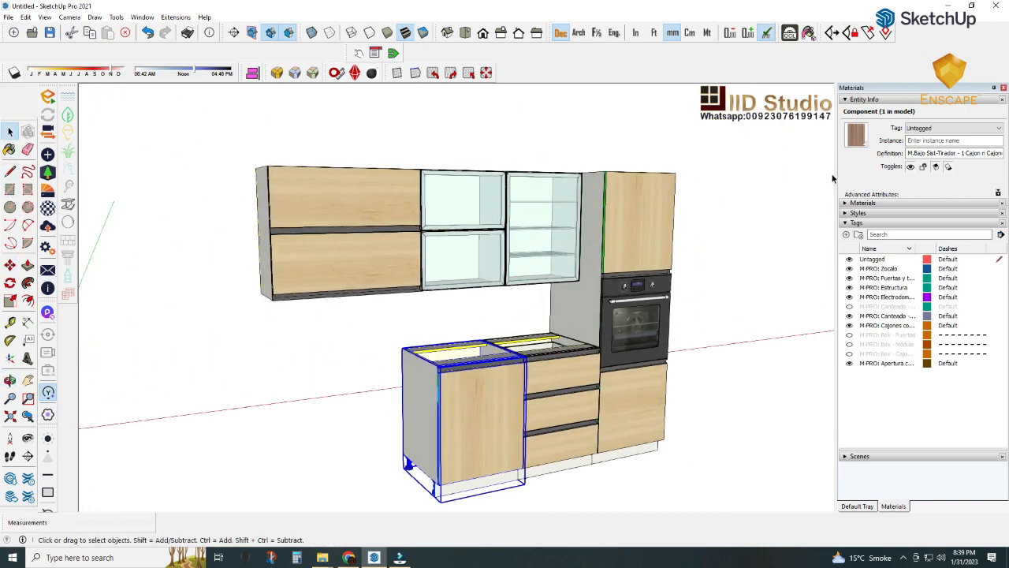
- Bring the M.Torre Sist-Tirador - 2 Puertas Cajones model from File Explorer's 03 -Tall Modules\Tall folder, shown as large icons, into the kitchen model
left_click(322, 558)
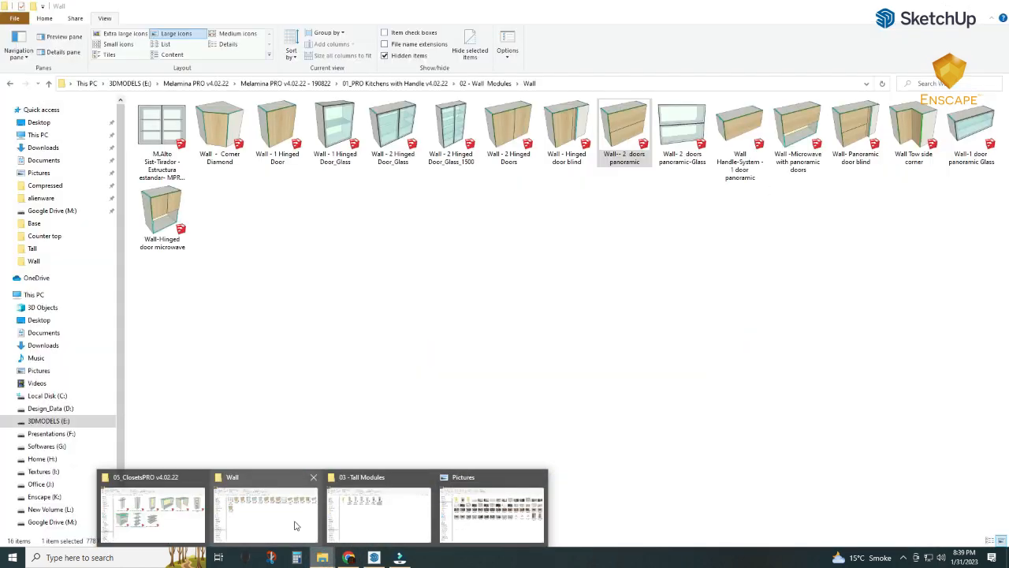
left_click(353, 530)
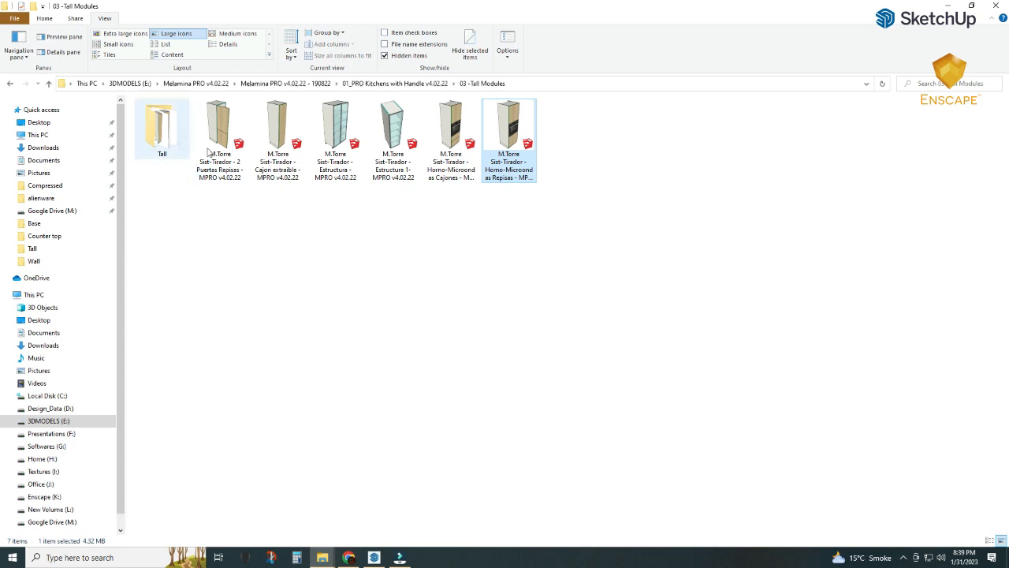
double_click(162, 128)
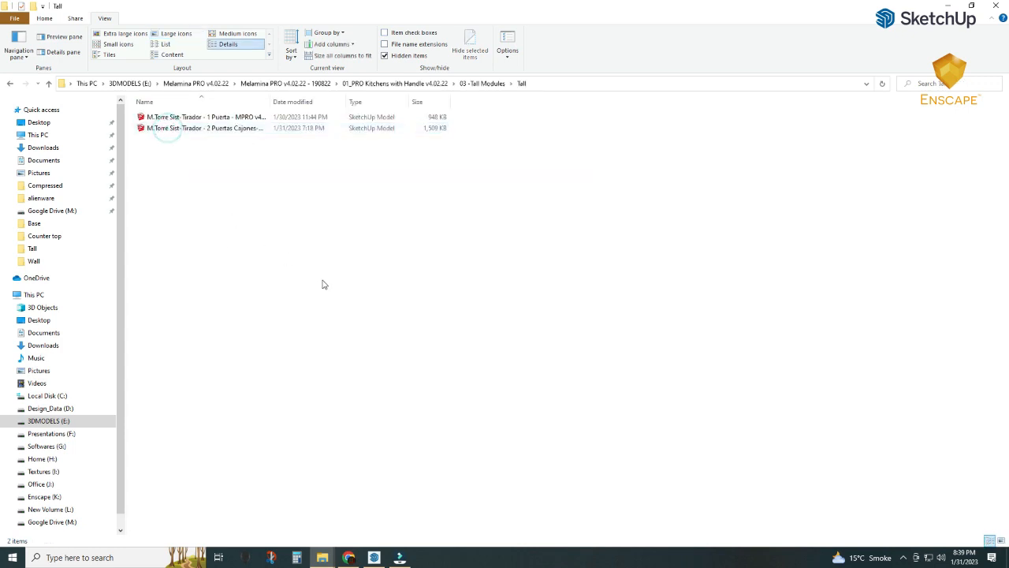
left_click(176, 33)
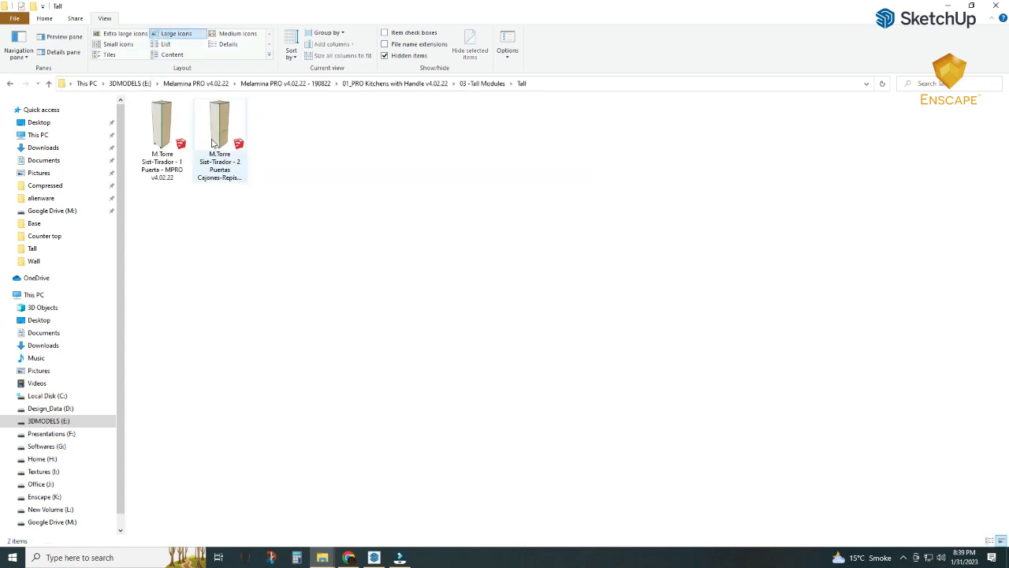
mouse_move(213, 142)
left_mouse_down()
mouse_move(344, 400)
mouse_move(371, 550)
mouse_move(260, 434)
left_mouse_up()
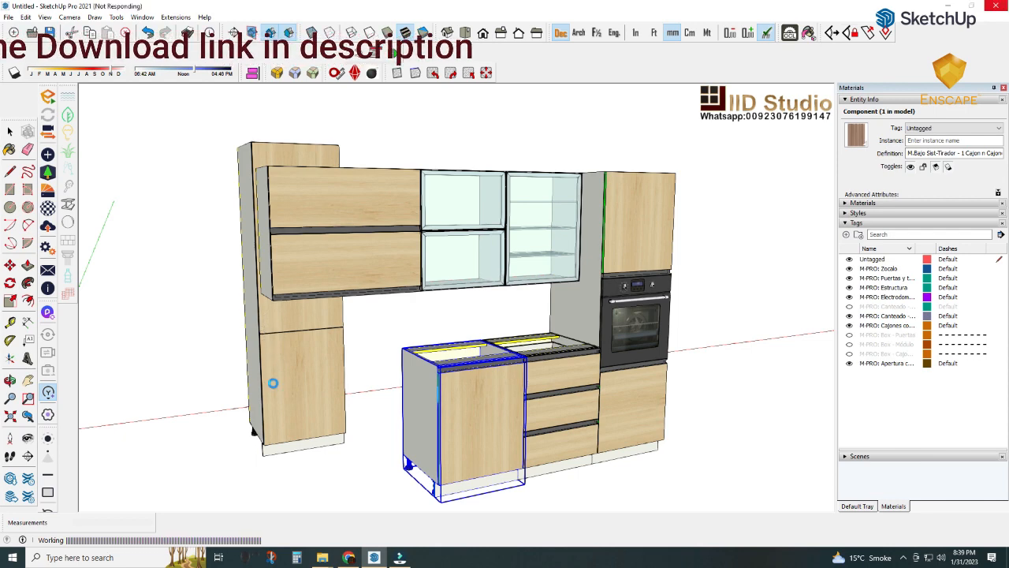
- Move the new two-door tall cabinet to the free side of the oven tower, aligning their lower corners
middle_click_drag(281, 402, 375, 364)
left_click(235, 476)
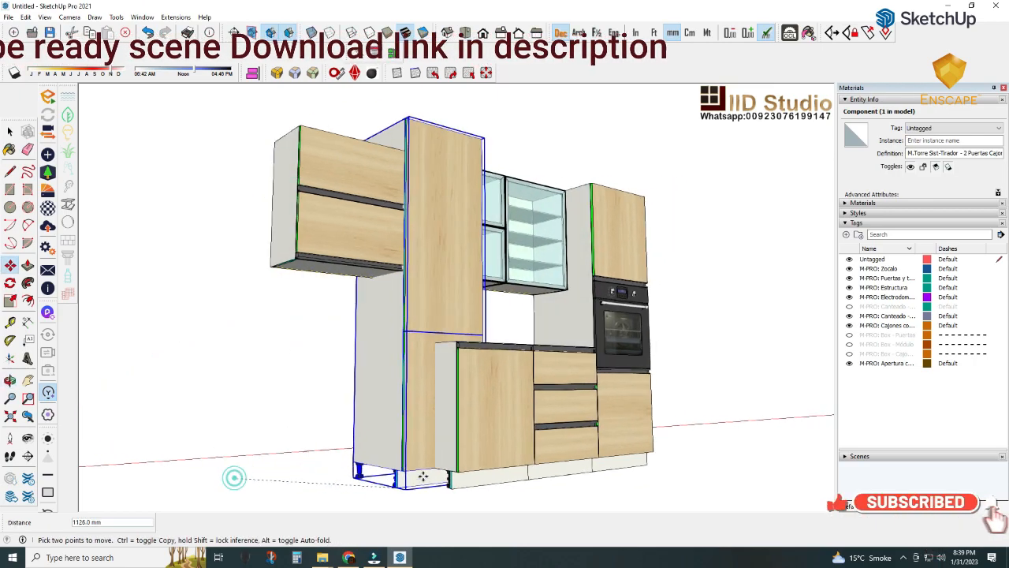
scroll(417, 478, "up", 5)
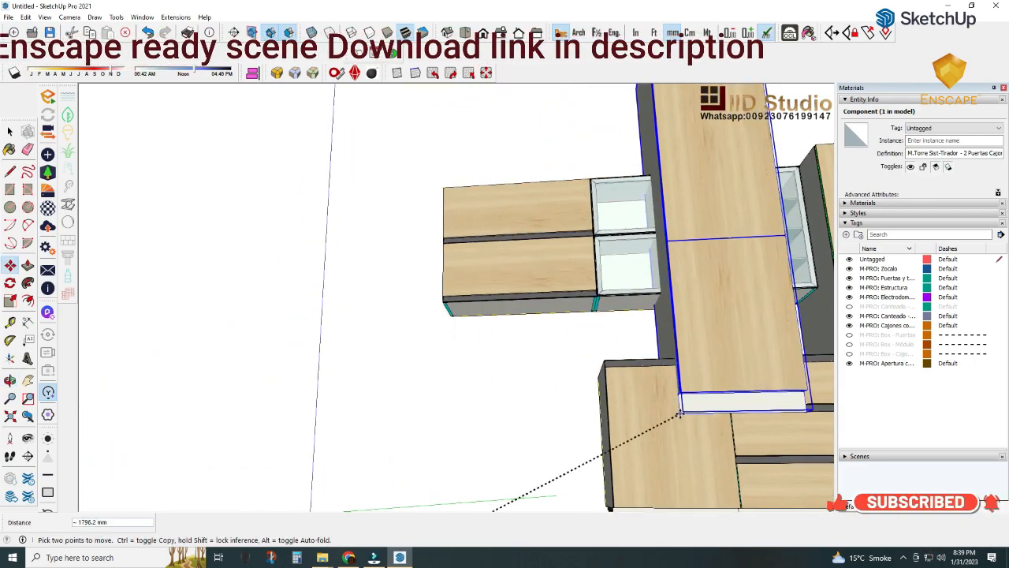
middle_click_drag(683, 413, 210, 334, "shift")
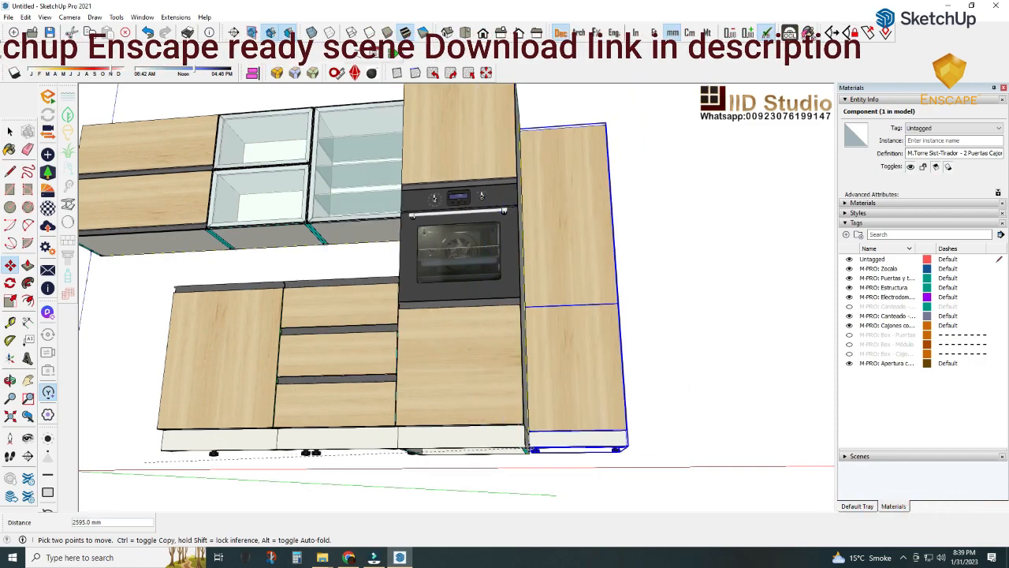
scroll(521, 450, "up", 3)
middle_click_drag(522, 451, 420, 312)
left_click(558, 390)
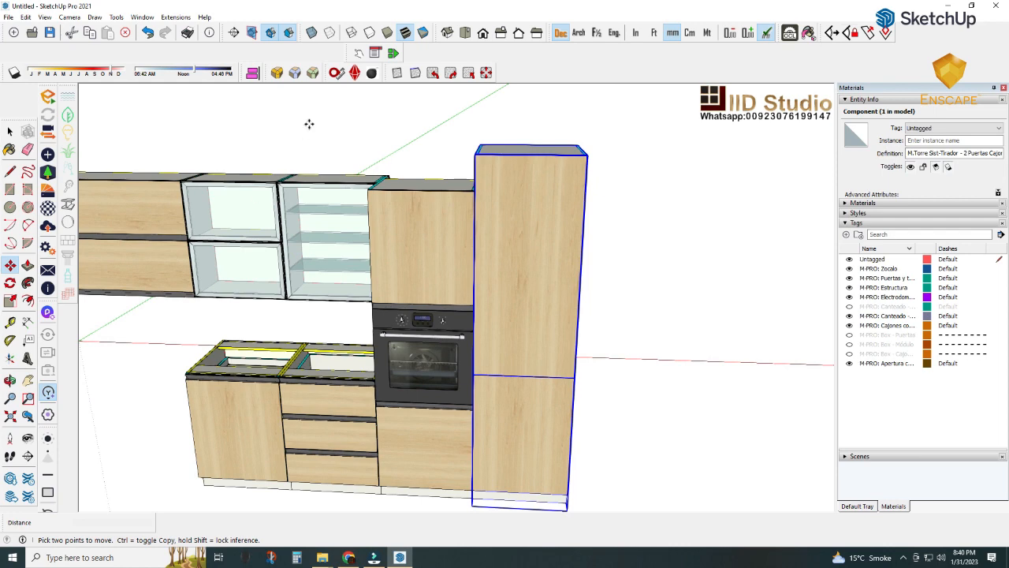
- Set the two-door tall cabinet's height to 2000 mm in its component options and apply the change
left_click(375, 53)
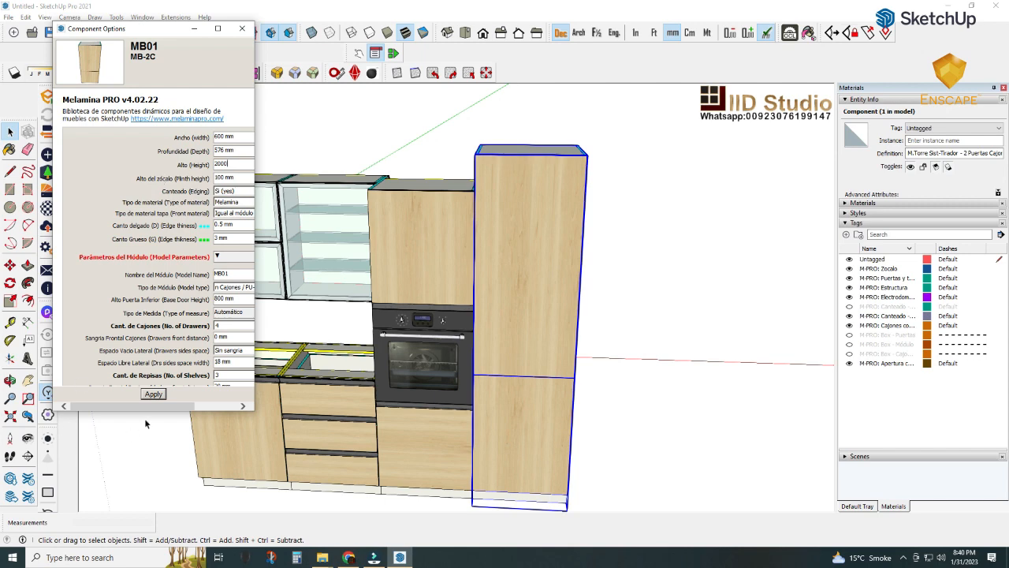
left_click(152, 396)
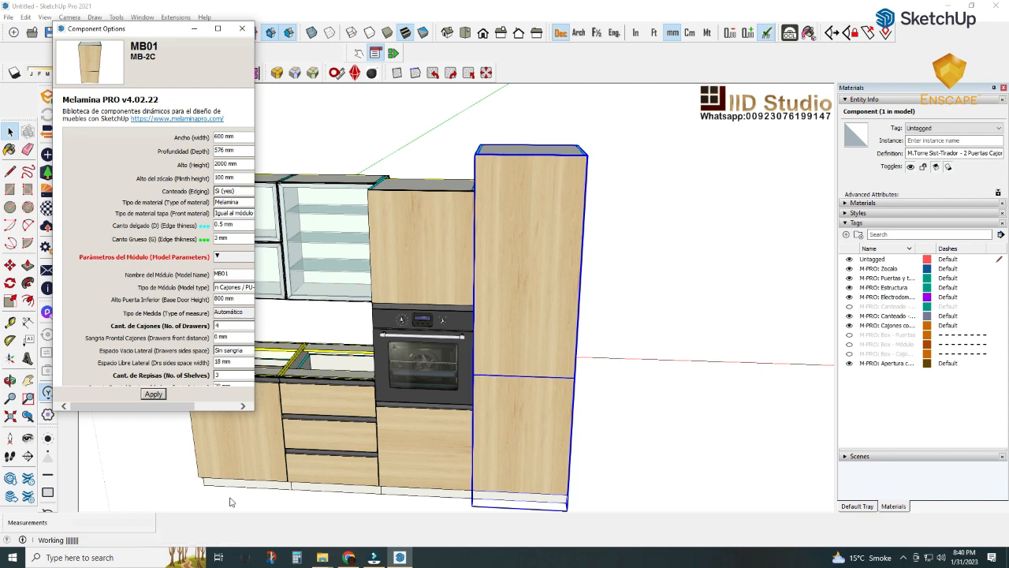
middle_click_drag(492, 442, 389, 434)
- Open the tall cabinet's upper and lower doors with the Interact tool and examine its shelves and inner drawers
left_click(359, 53)
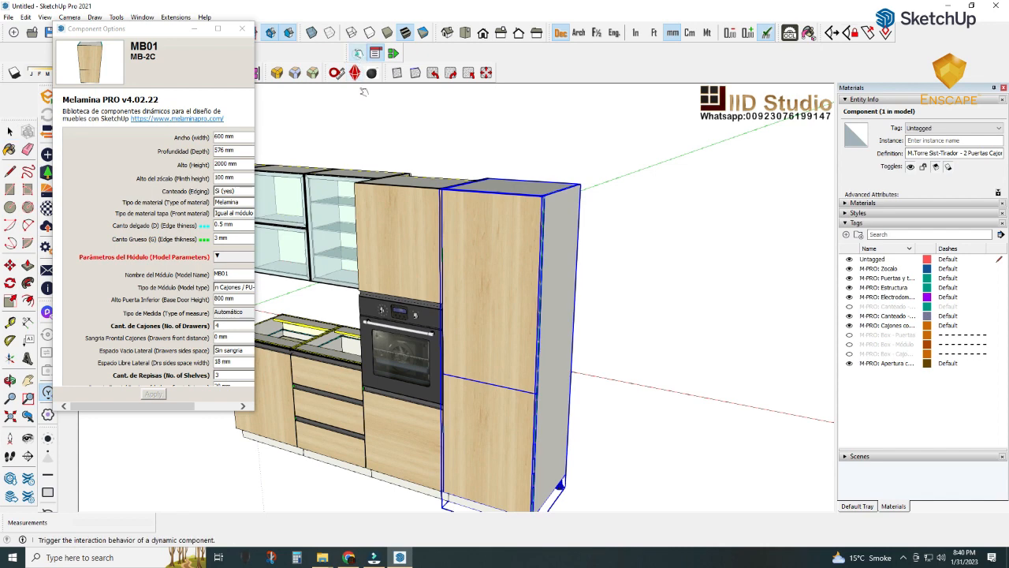
left_click(509, 310)
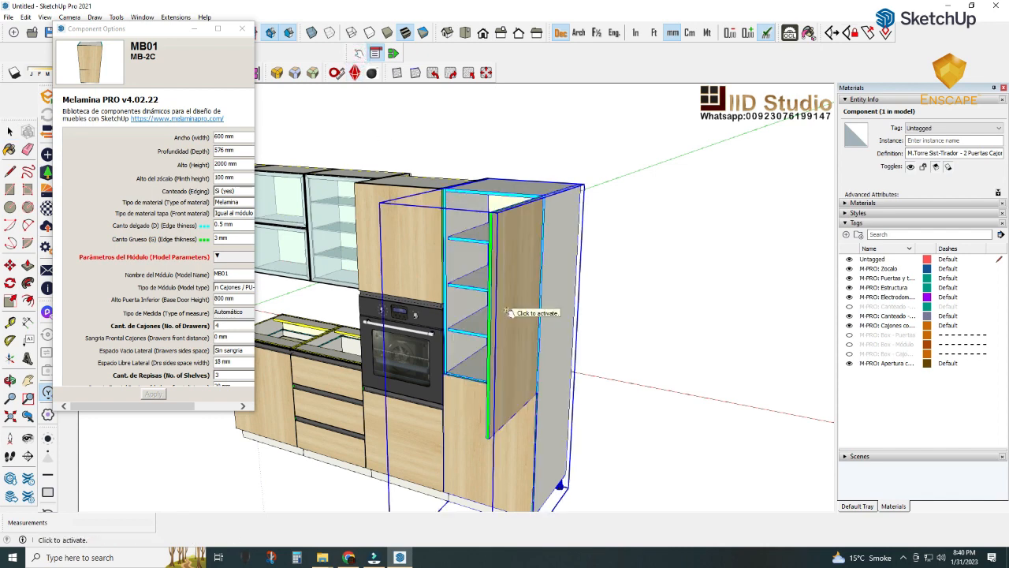
middle_click_drag(476, 402, 665, 410)
left_click(559, 436)
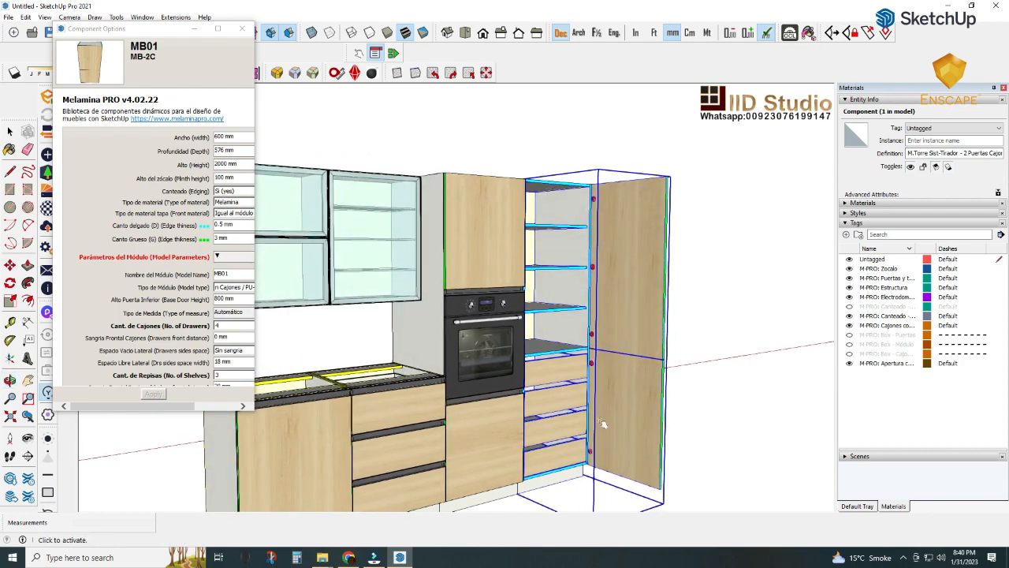
scroll(583, 423, "up", 3)
scroll(584, 423, "up", 1)
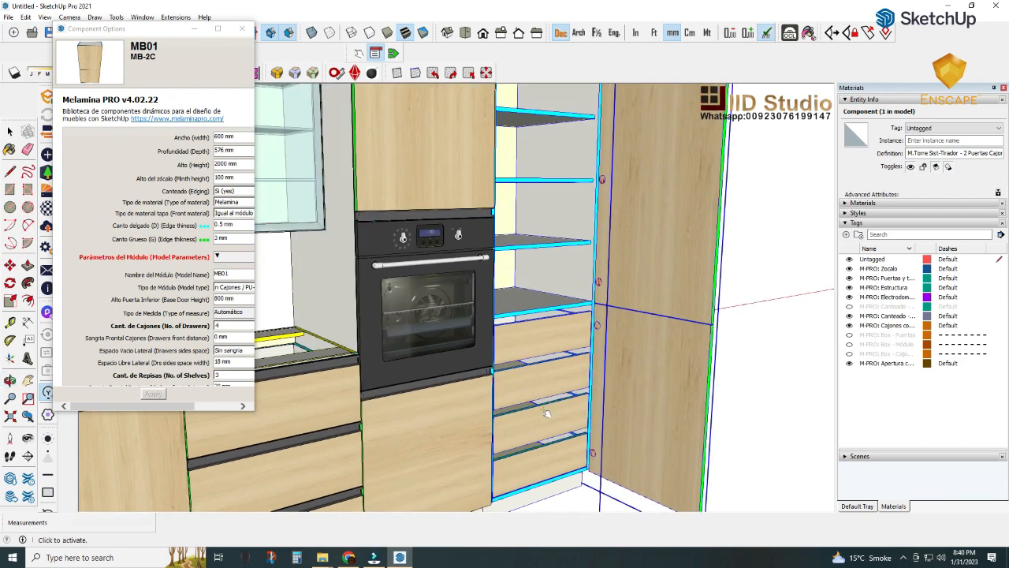
left_click_drag(544, 406, 468, 363)
scroll(537, 302, "up", 2)
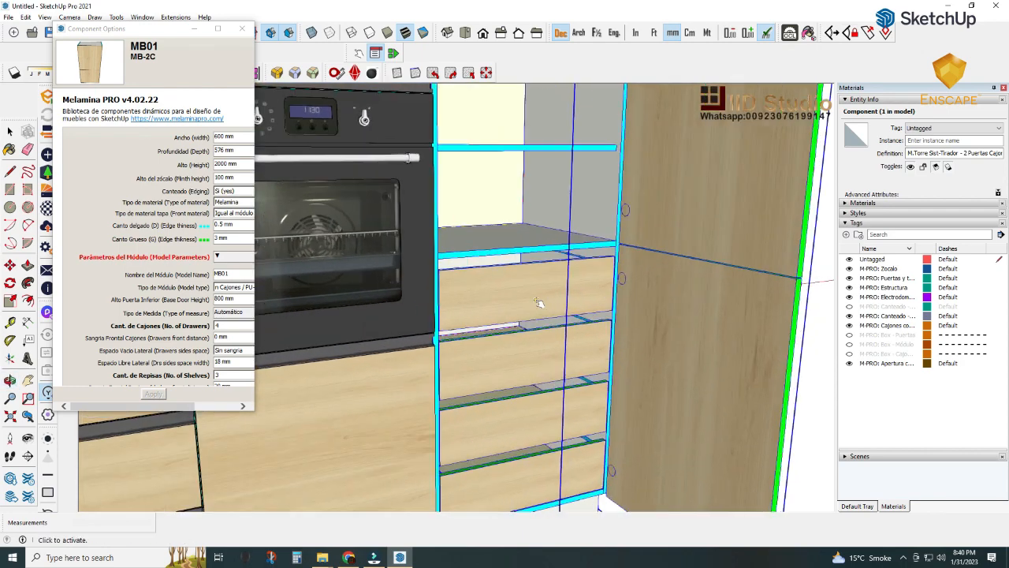
middle_click_drag(569, 306, 548, 347)
scroll(559, 327, "down", 2)
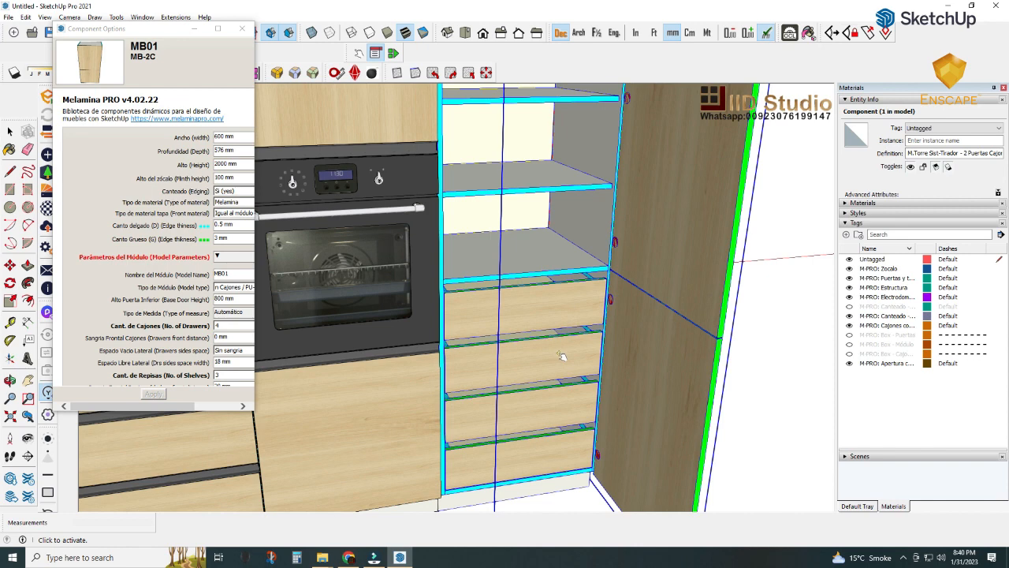
- Enlarge the component options window, set the tall cabinet's drawers side space to Sangria izq-der, and apply the options
left_click_drag(252, 412, 432, 518)
scroll(354, 392, "down", 3)
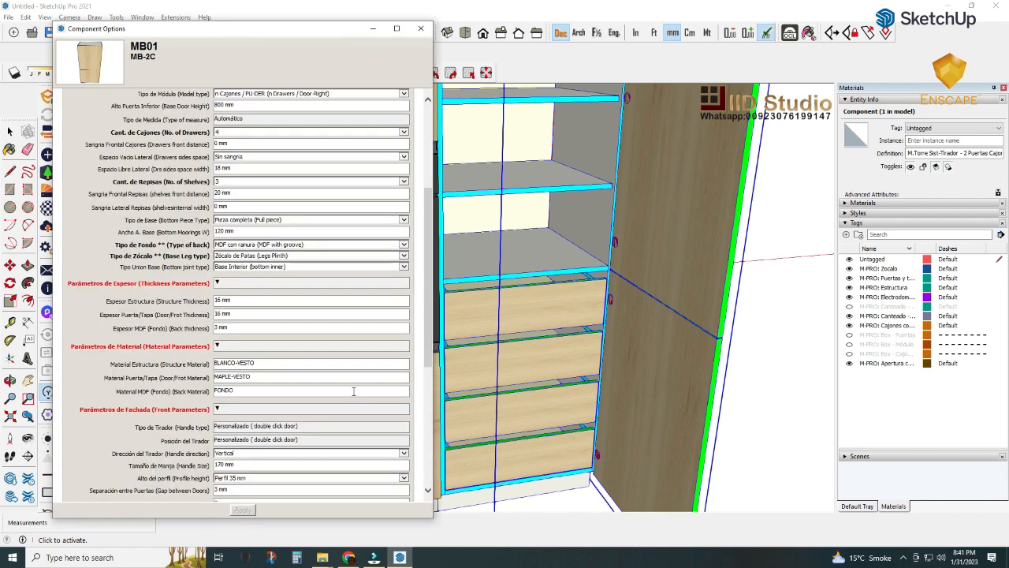
scroll(154, 389, "down", 5)
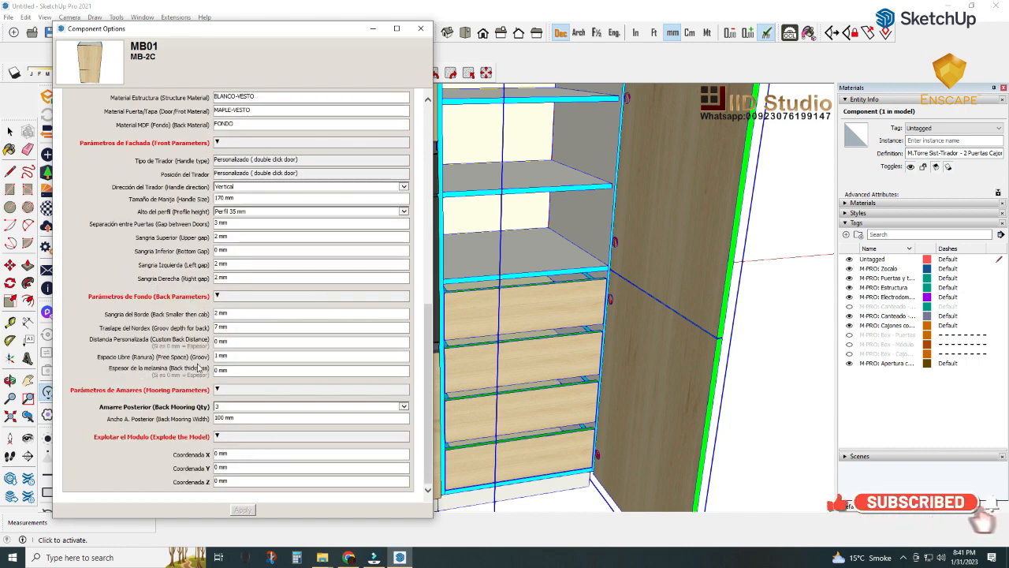
scroll(199, 352, "up", 1)
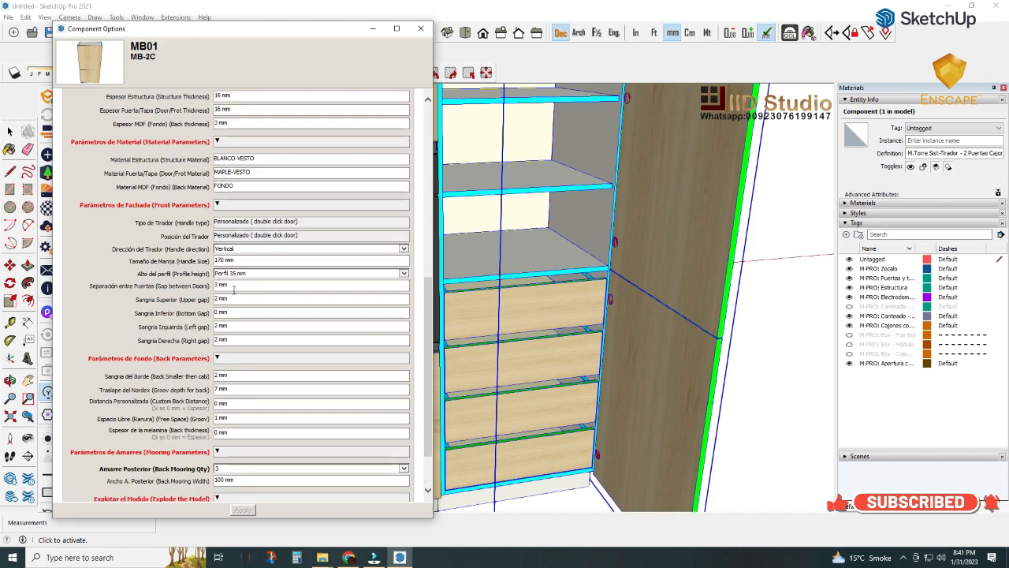
scroll(234, 291, "up", 2)
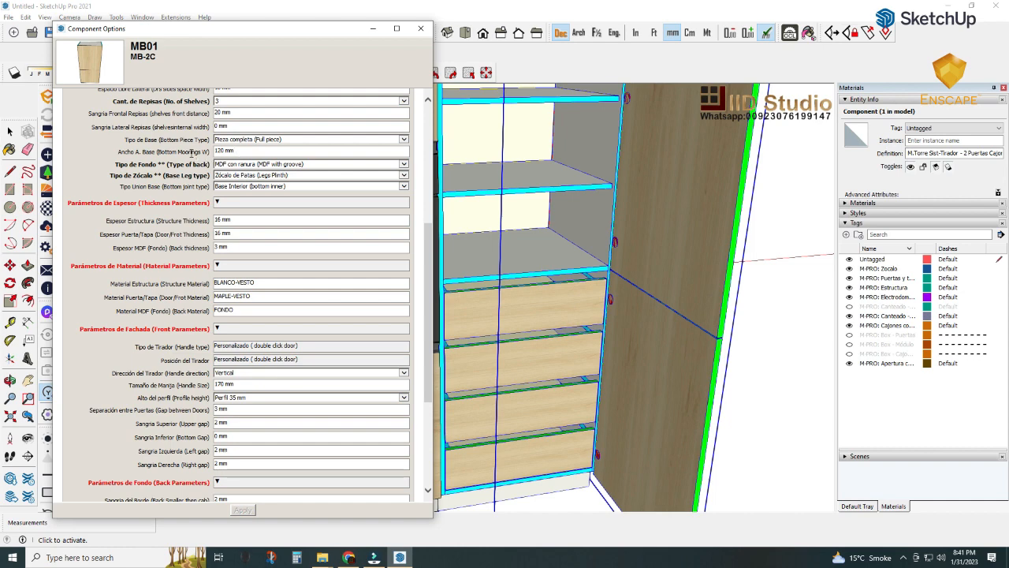
scroll(190, 153, "up", 2)
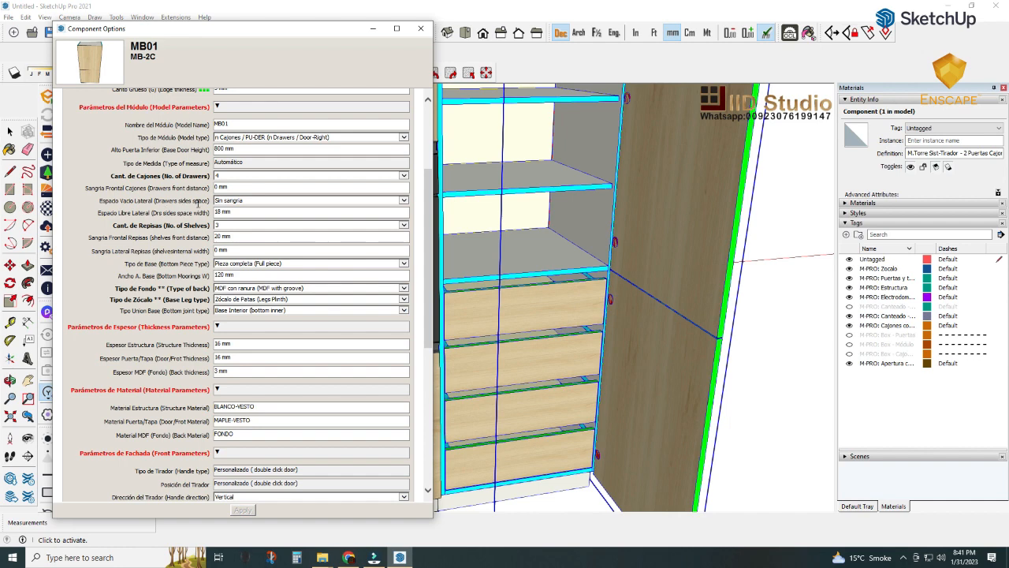
left_click_drag(267, 29, 234, 19)
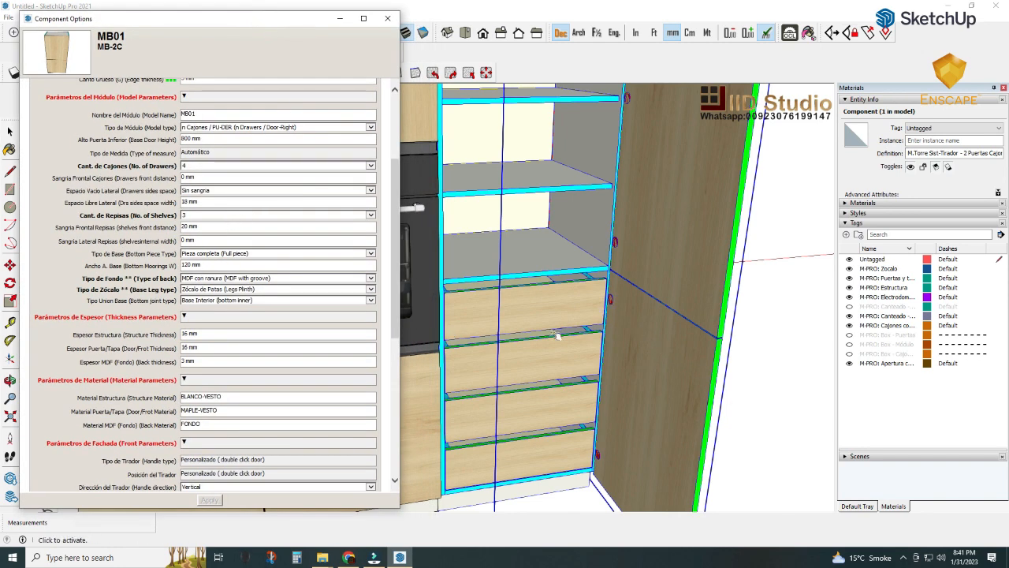
middle_click_drag(529, 339, 487, 323)
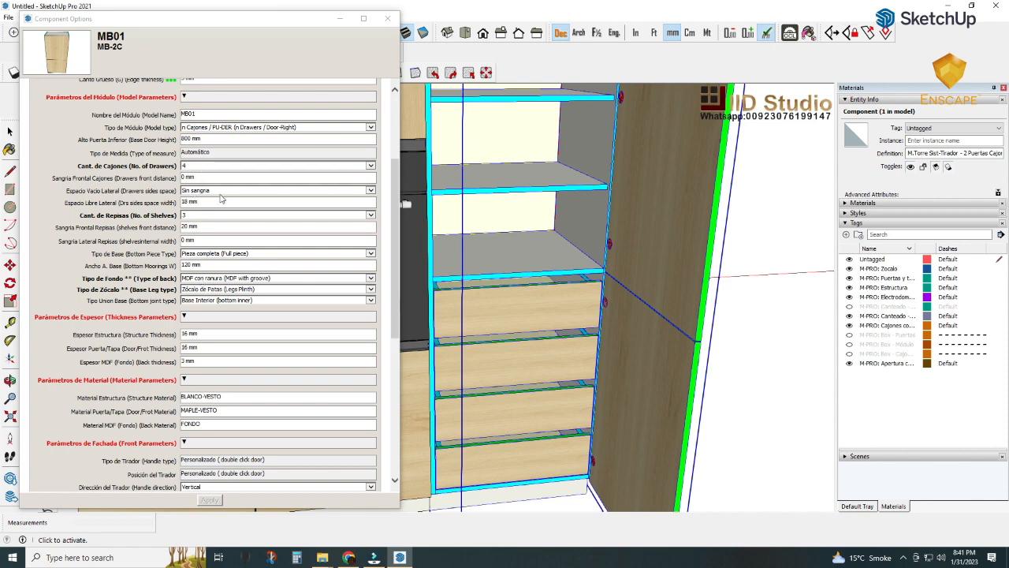
left_click(369, 193)
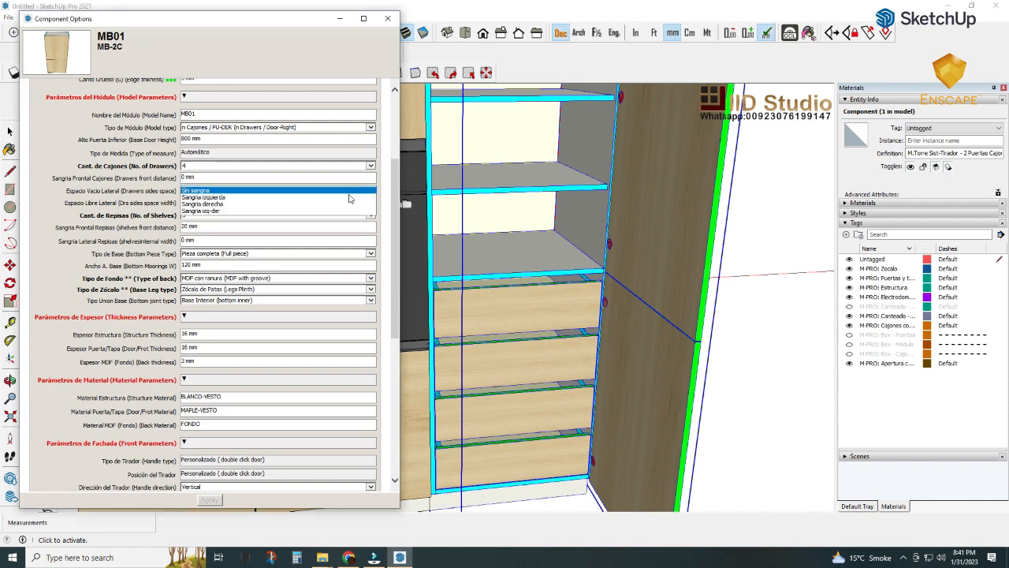
left_click(270, 211)
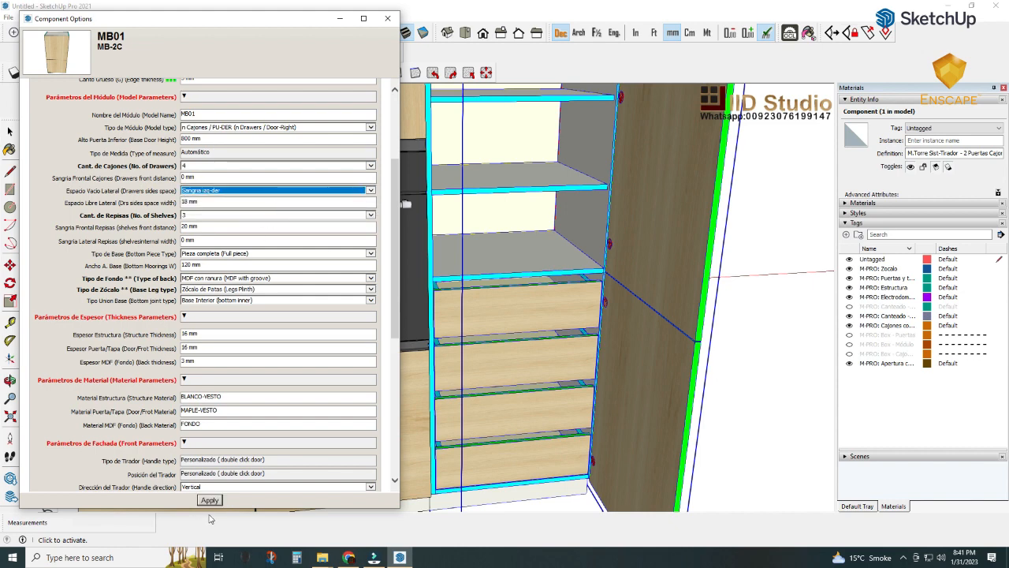
left_click(209, 500)
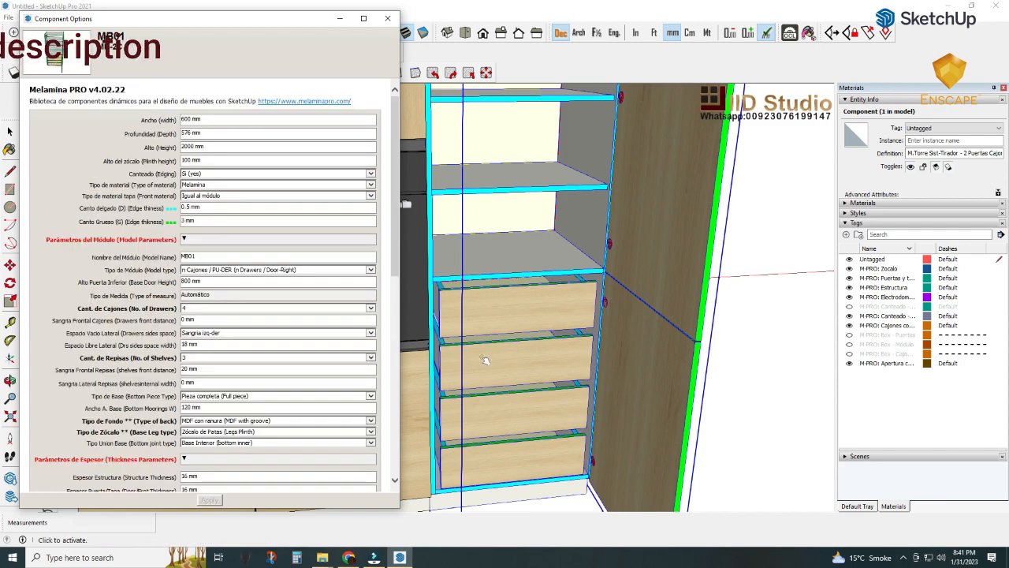
- Examine the side gaps between the tall cabinet's inner drawers and its side panels
middle_click_drag(484, 359, 489, 280)
scroll(551, 359, "up", 3)
middle_click_drag(616, 377, 675, 387)
scroll(467, 304, "up", 2)
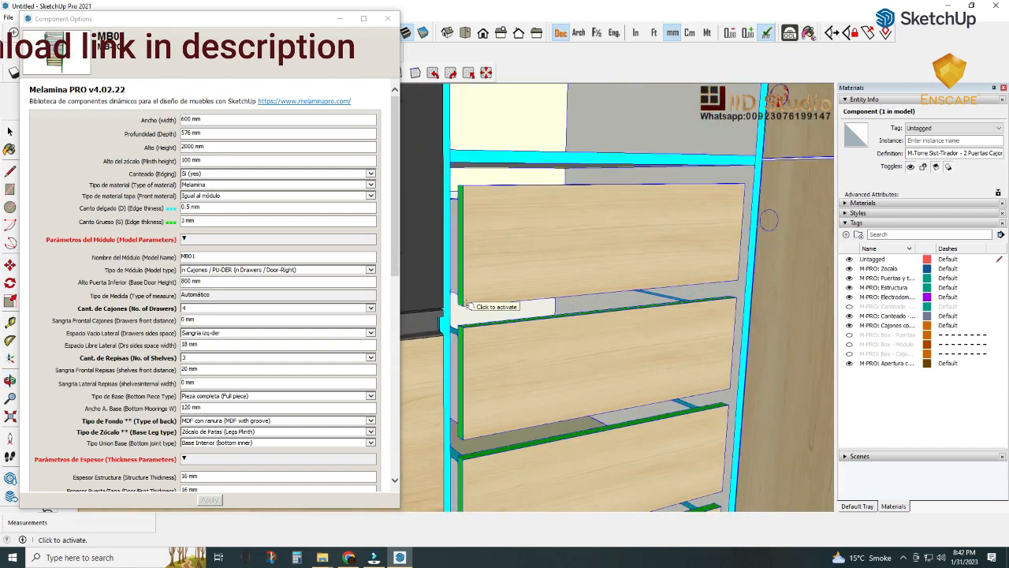
mouse_move(467, 304)
middle_mouse_down()
mouse_move(457, 342)
mouse_move(473, 290)
middle_mouse_up()
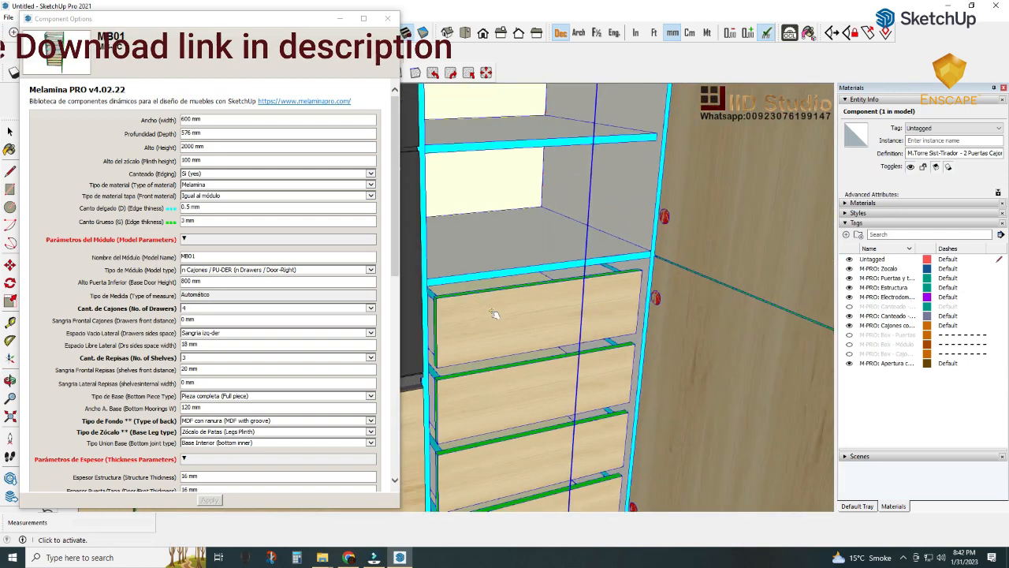
- Open the tall cabinet's top inner drawer with the Interact tool, examine its box and side clearance, and close it again
scroll(500, 318, "down", 2)
left_click(499, 321)
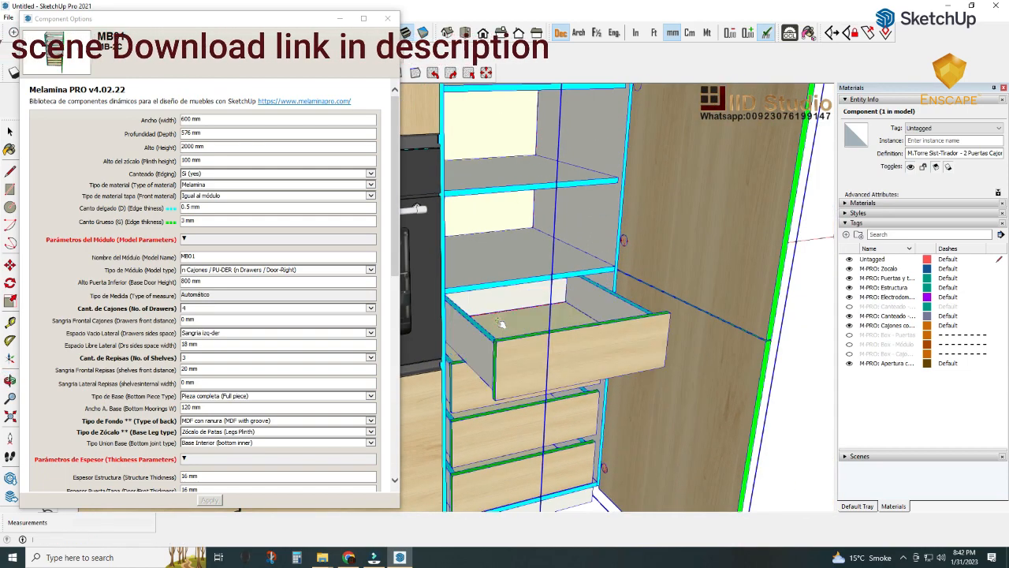
middle_click_drag(500, 322, 439, 378)
scroll(568, 319, "down", 1)
scroll(554, 382, "up", 2)
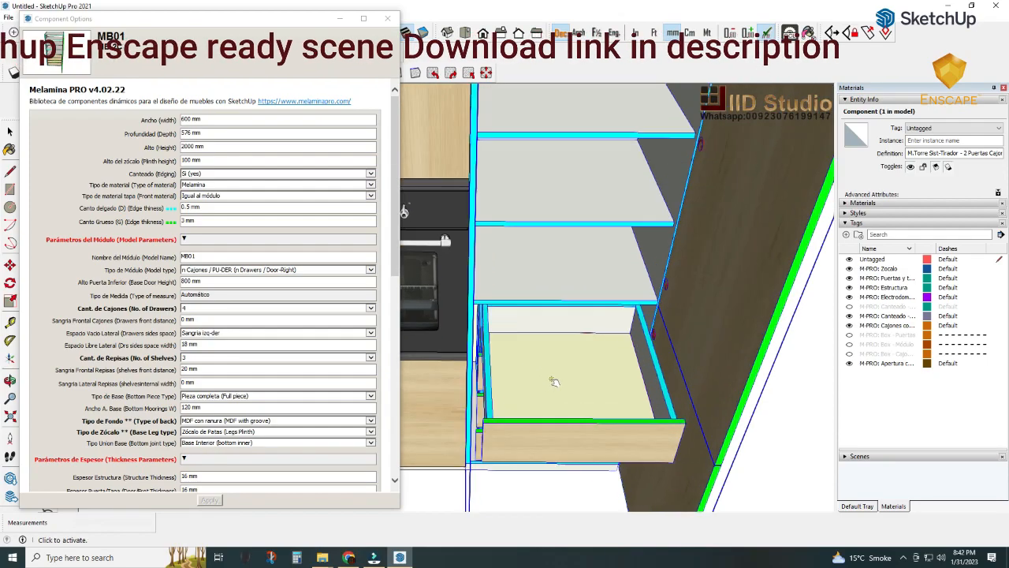
middle_click_drag(575, 410, 585, 376)
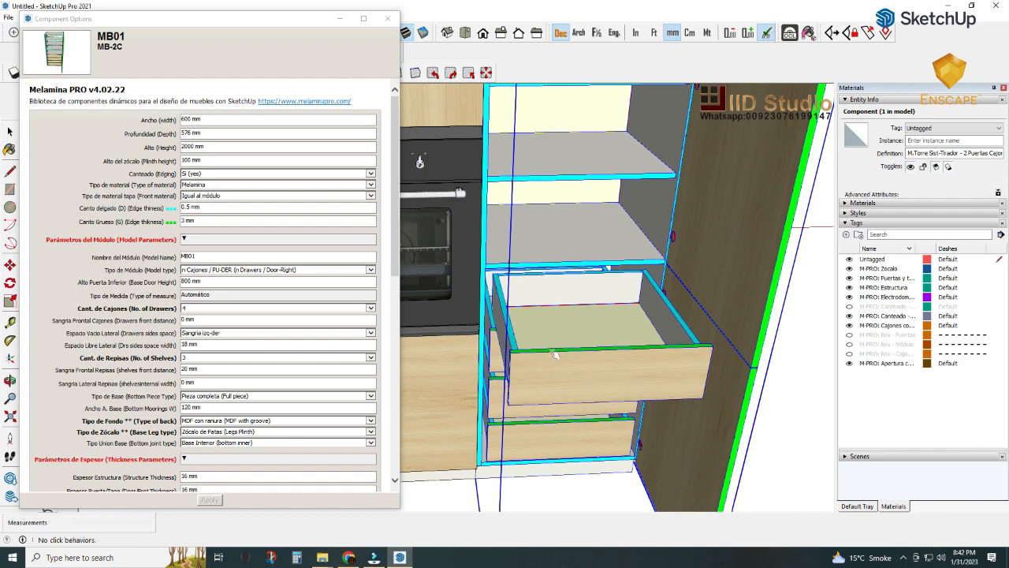
scroll(571, 305, "up", 2)
middle_click_drag(572, 305, 519, 327)
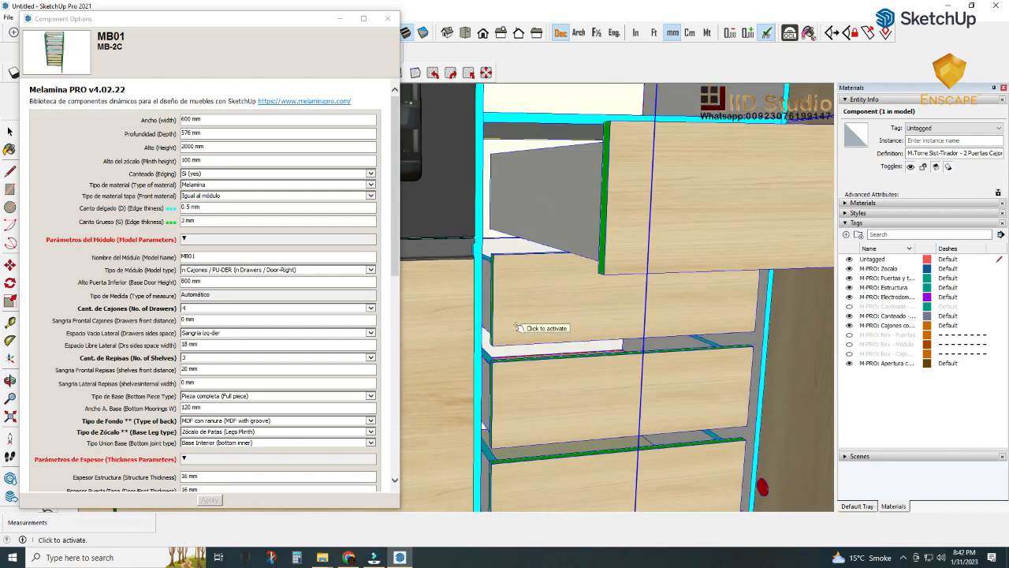
left_click(612, 249)
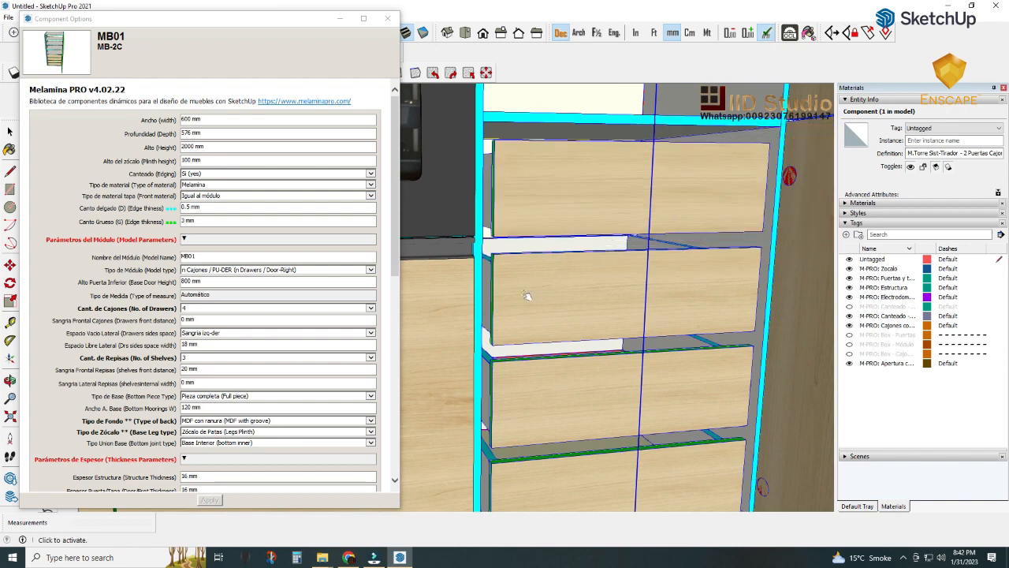
- Set the free side space width of the tall cabinet's inner drawers to 25 mm and apply the change
middle_click_drag(525, 295, 492, 288)
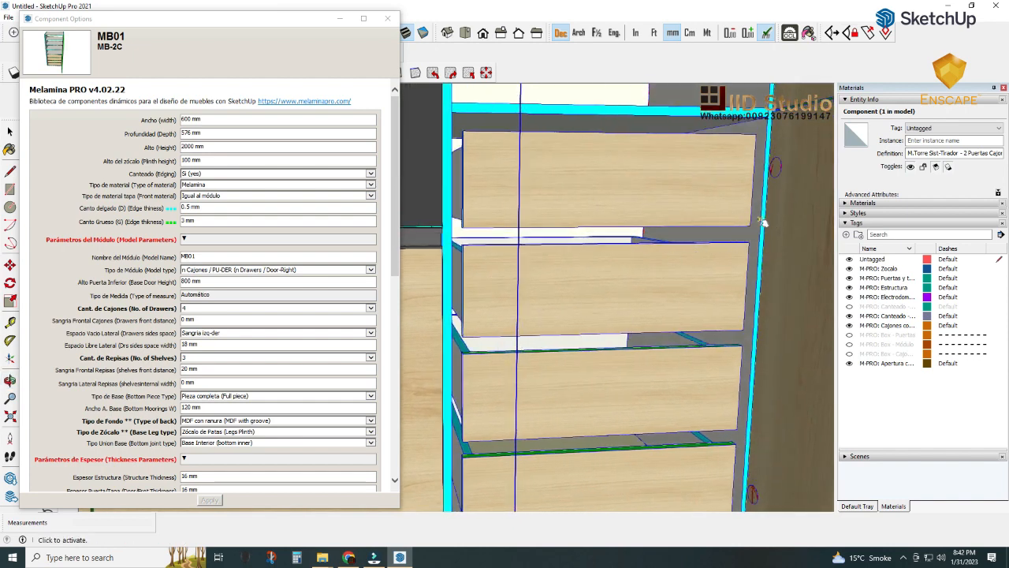
middle_click_drag(772, 261, 603, 299)
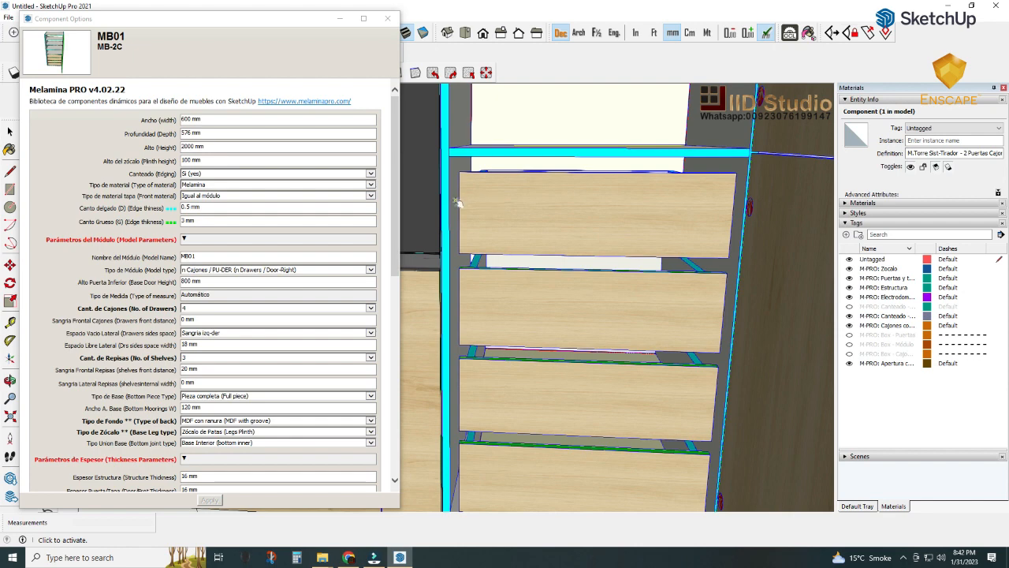
scroll(466, 214, "up", 5)
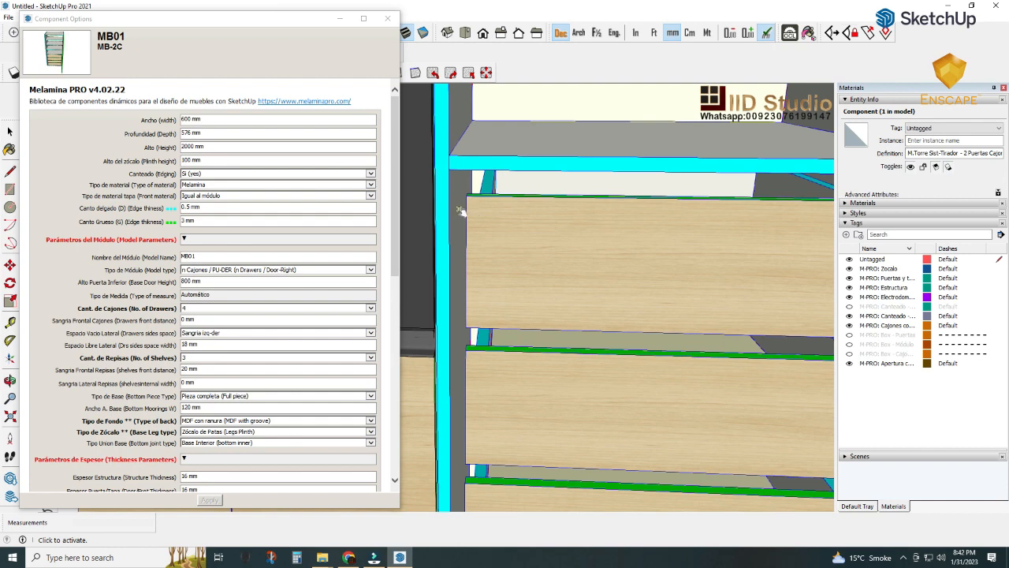
left_click(201, 345)
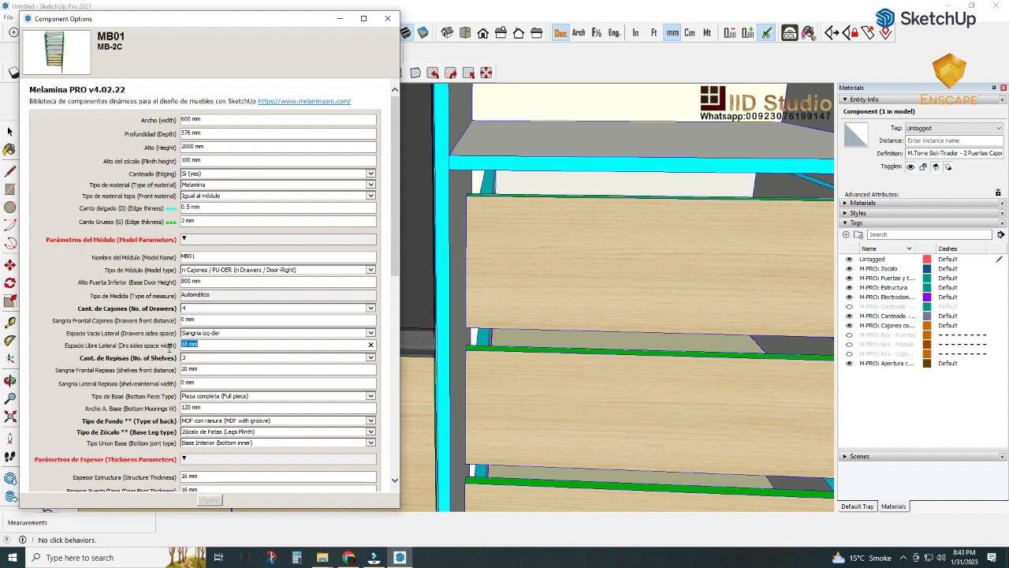
type("25")
left_click(208, 501)
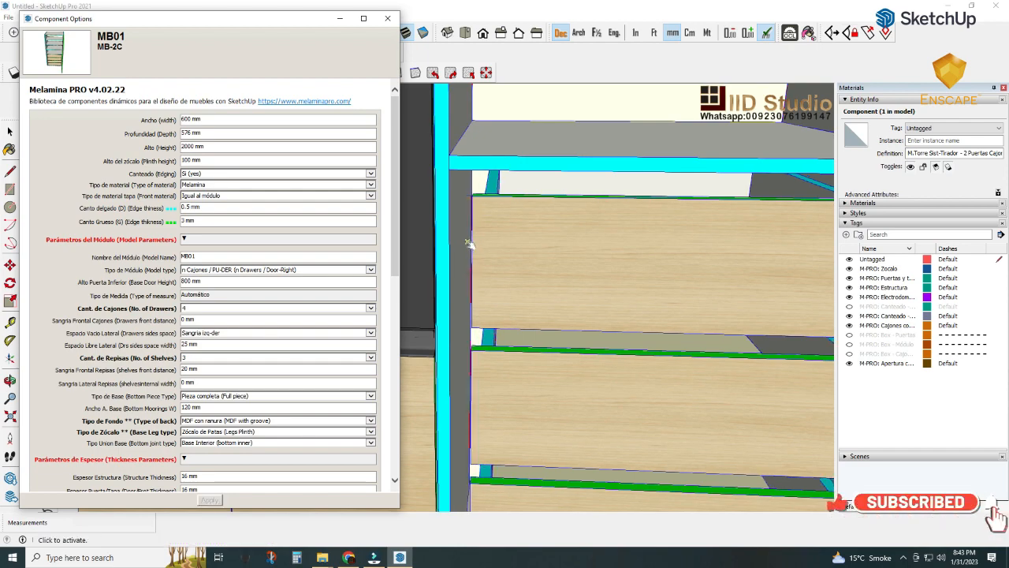
- Slide out the tall cabinet's four inner drawers with the Interact tool, examine them, and slide them back in
scroll(473, 240, "down", 3)
middle_click_drag(513, 286, 629, 368)
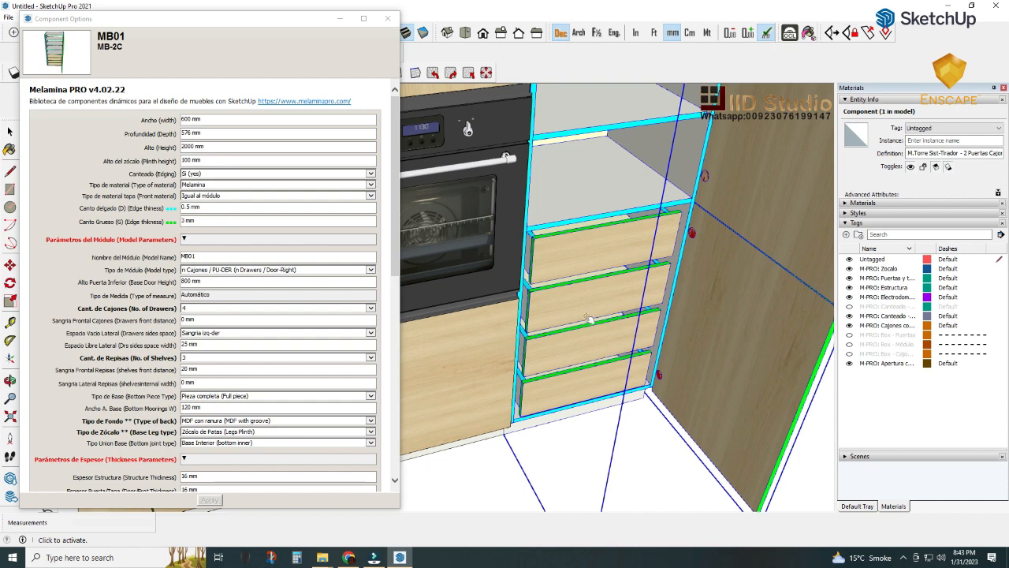
middle_click_drag(603, 358, 570, 372)
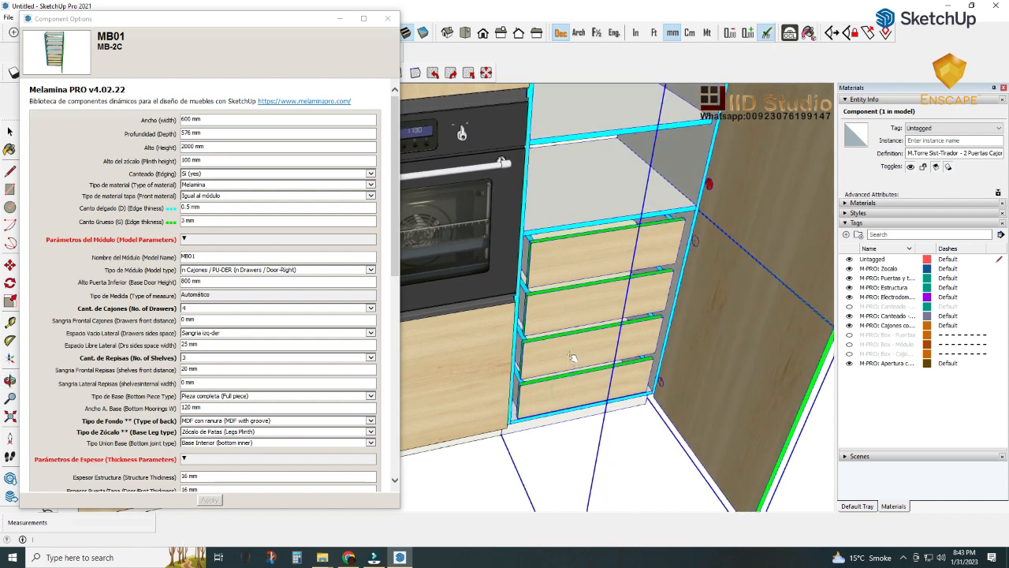
left_click(576, 384)
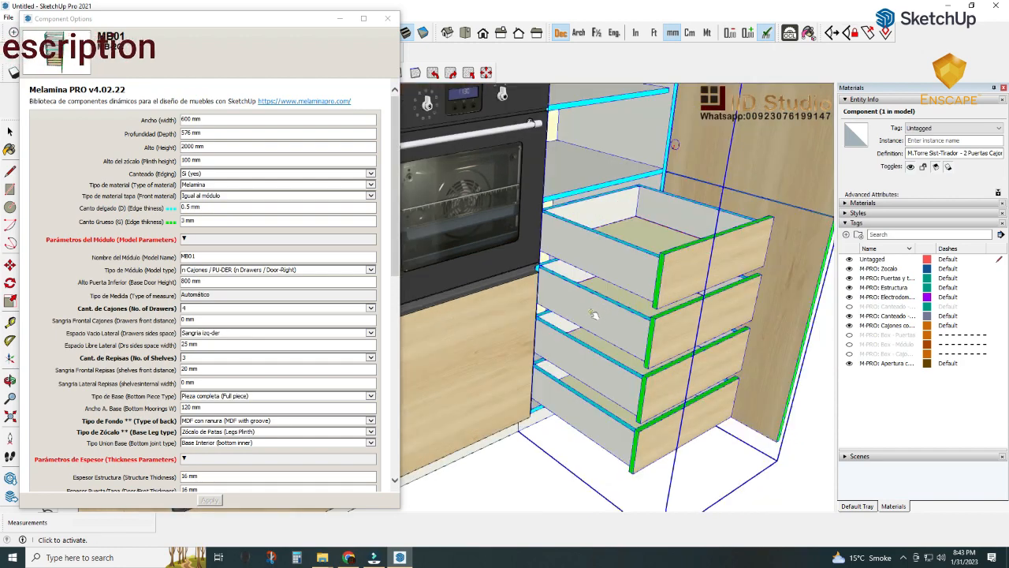
middle_click_drag(609, 309, 642, 389)
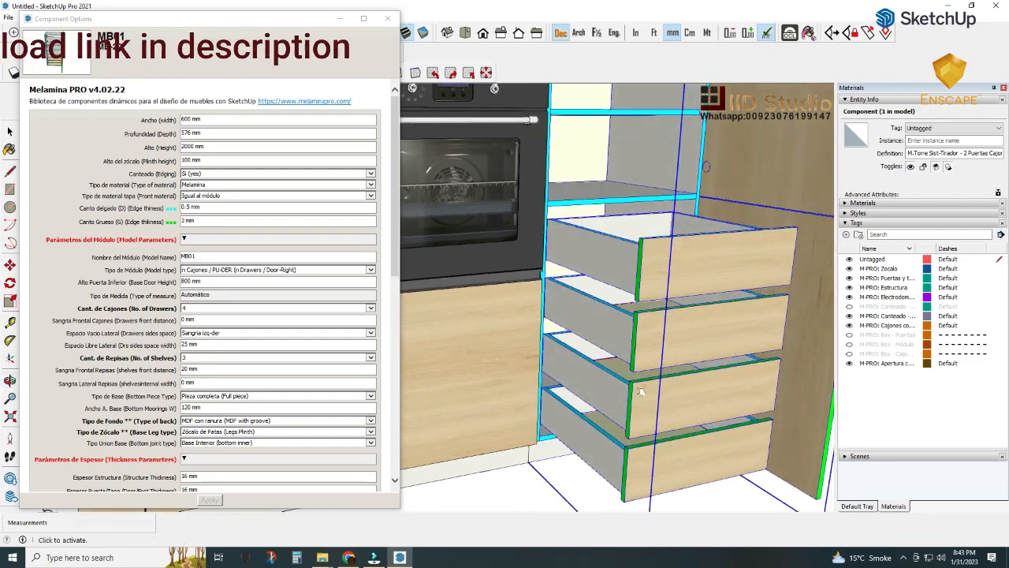
left_click(670, 467)
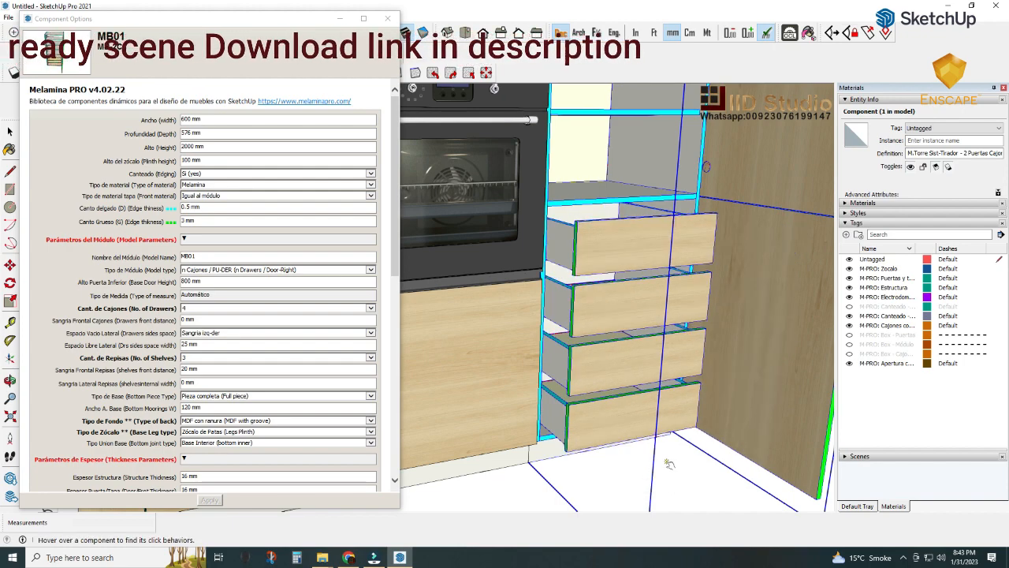
left_click(669, 463)
middle_click_drag(669, 463, 622, 199)
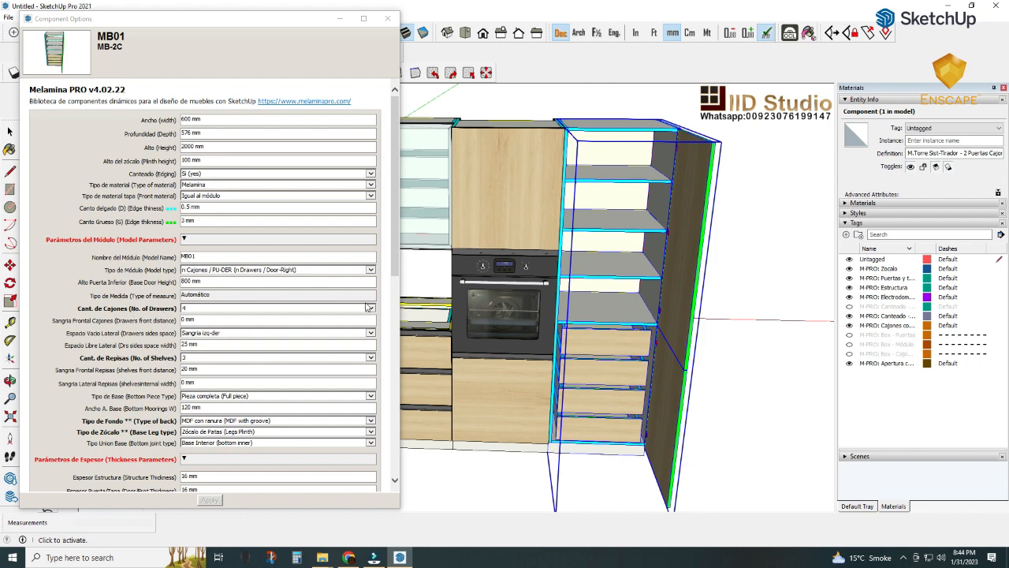
- Set the tall cabinet's number of drawers to 3 and its number of shelves to 2, applying each change
left_click(370, 309)
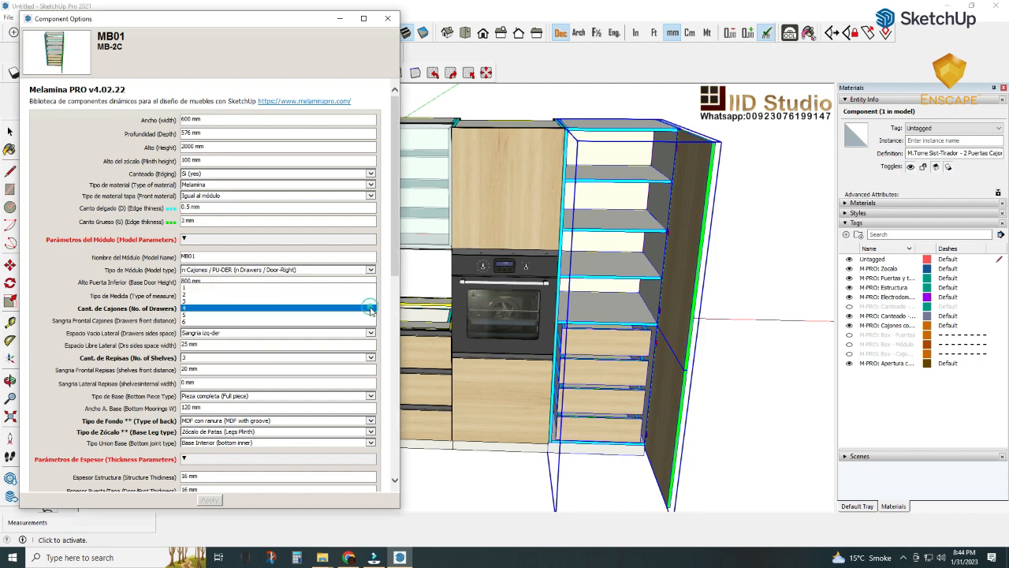
left_click(280, 300)
left_click(211, 500)
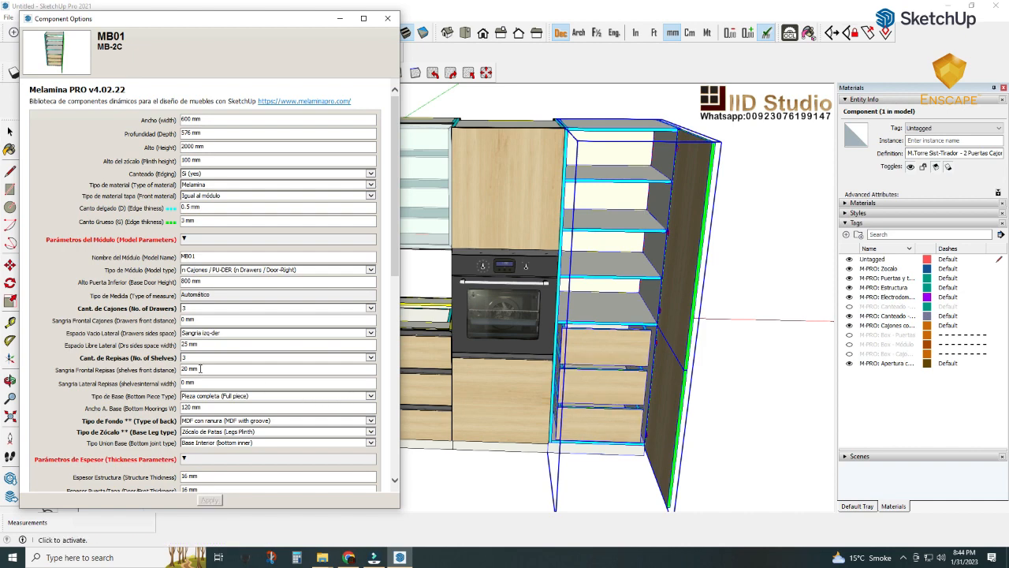
left_click(369, 360)
left_click(245, 348)
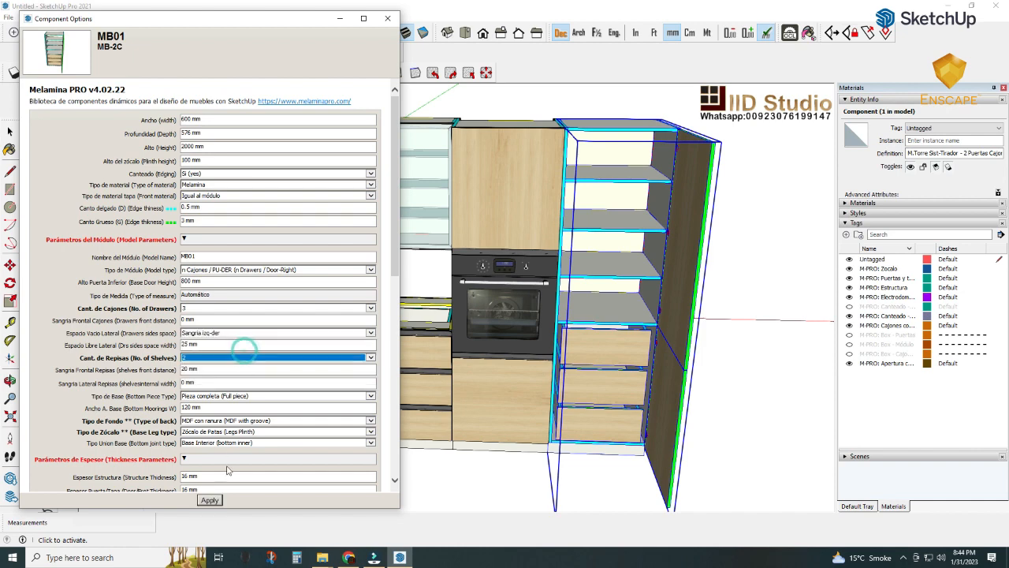
left_click(213, 501)
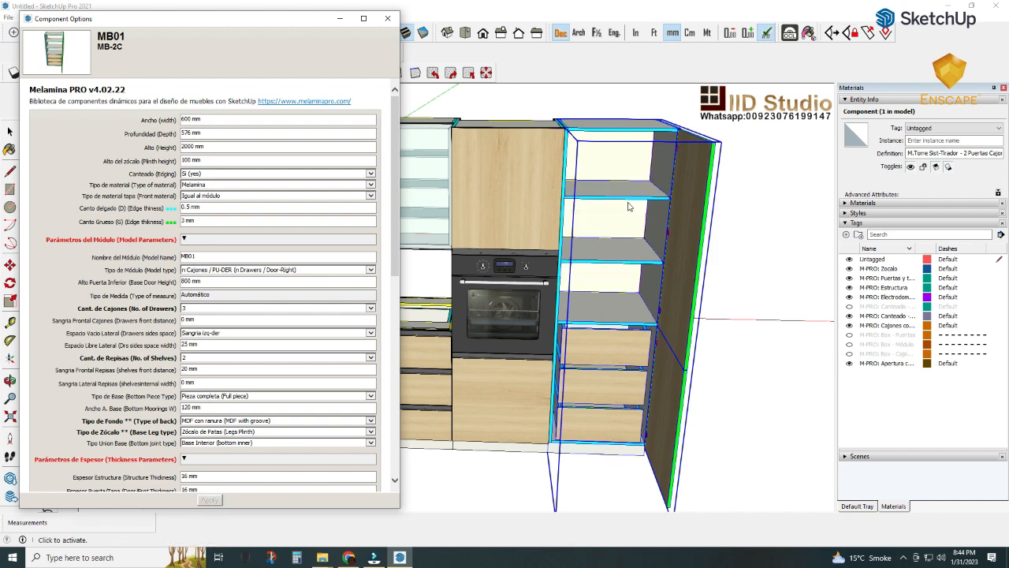
- Minimize the component options window and close the tall cabinet's upper and lower doors with the Interact tool
middle_click_drag(634, 216, 436, 145)
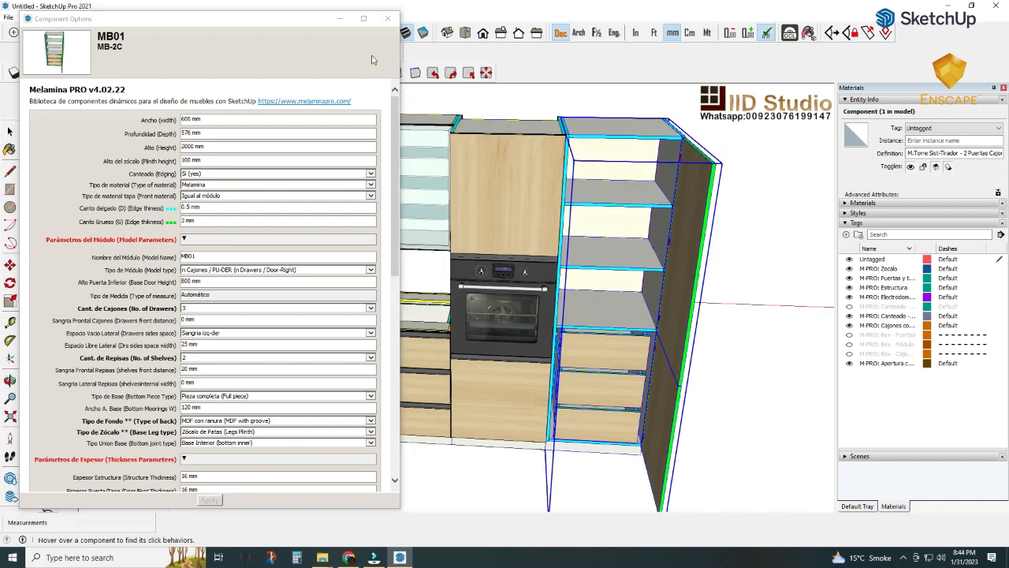
left_click(338, 18)
middle_click_drag(538, 184, 464, 279)
left_click(530, 295)
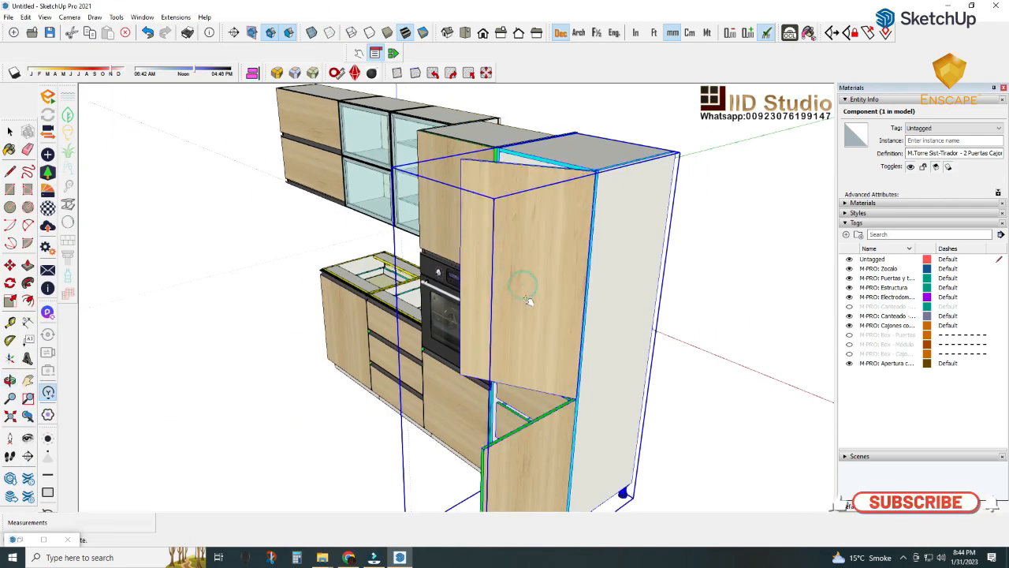
left_click(543, 420)
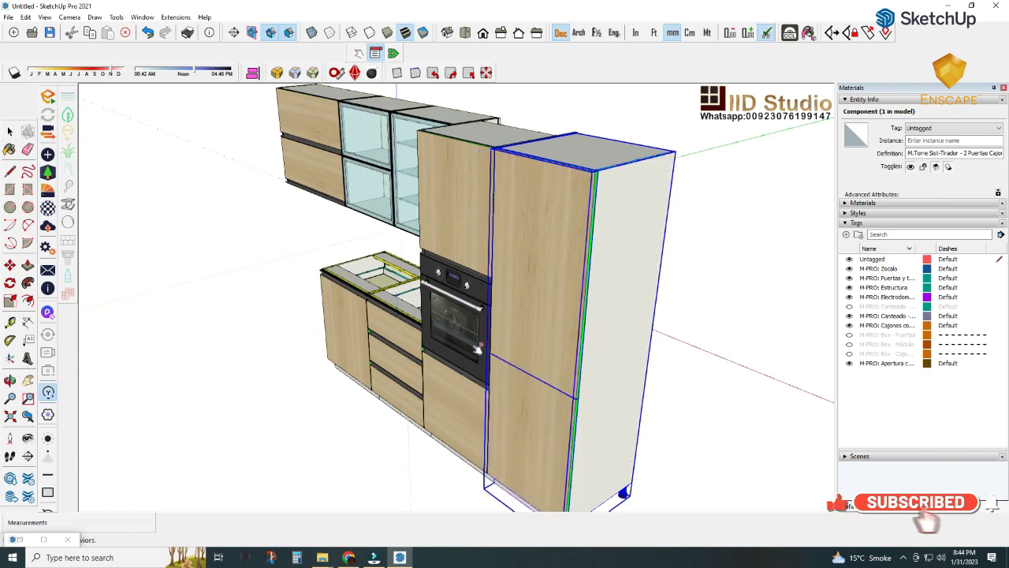
middle_click_drag(543, 421, 593, 368)
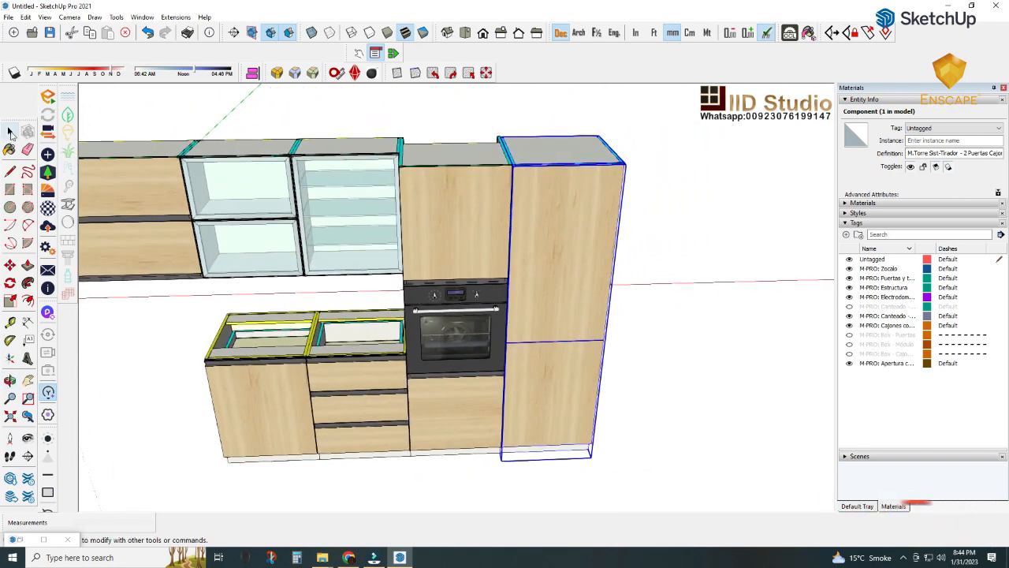
- Reopen the component options, select the upper door inside the tall cabinet, and apply the handle type Perfil Inferior to it
middle_click_drag(468, 266, 524, 273)
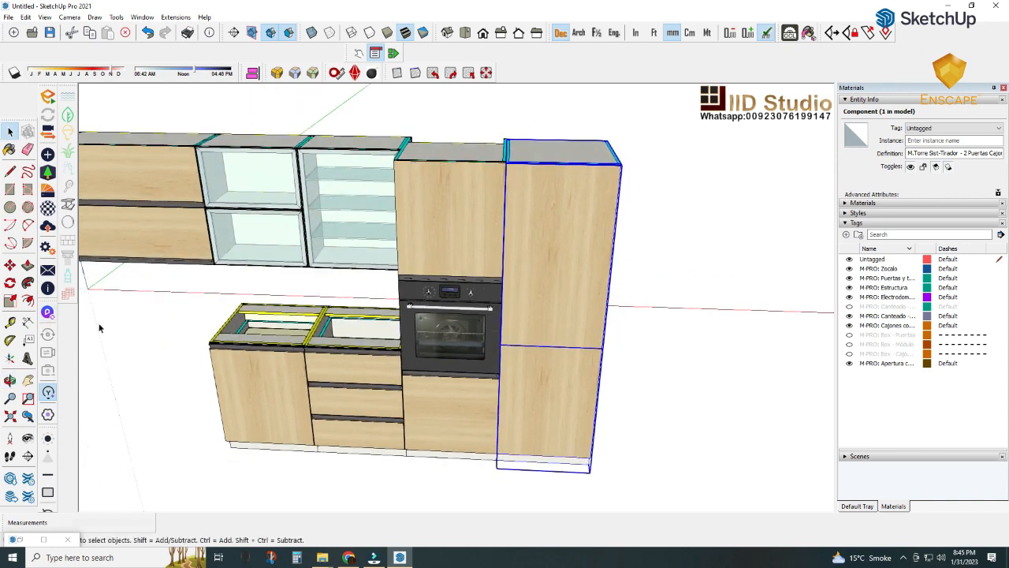
left_click(375, 52)
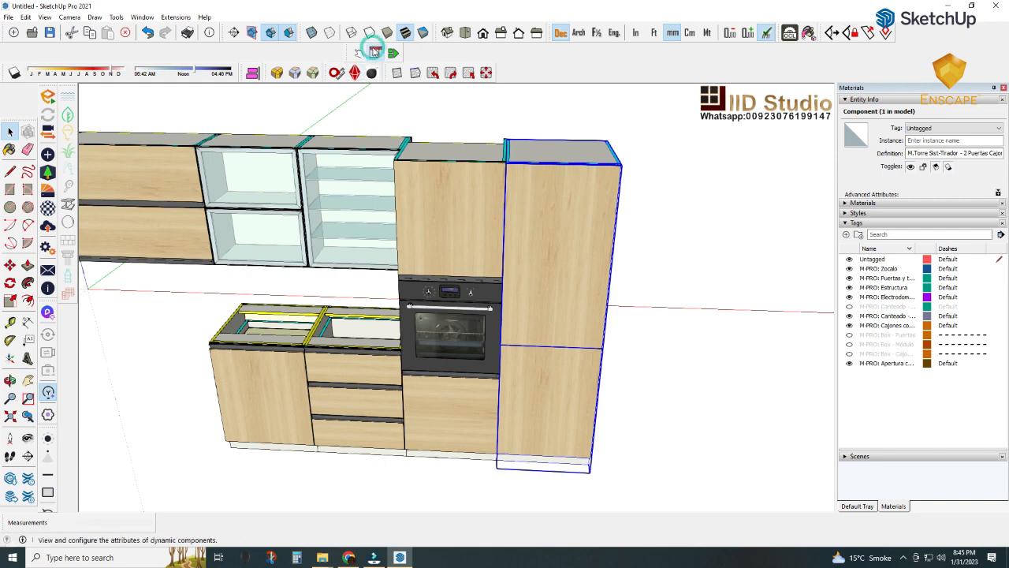
left_click(374, 52)
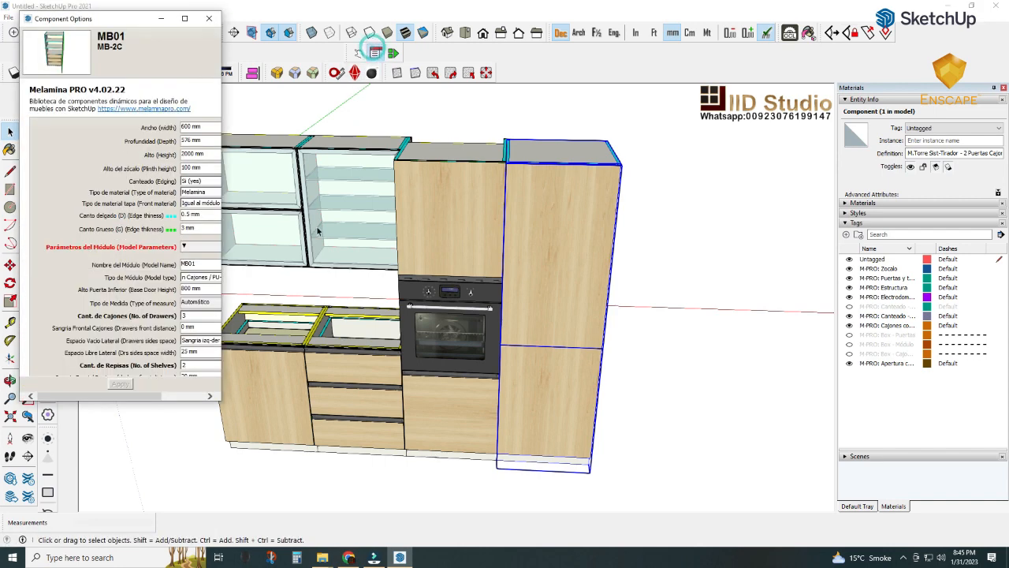
double_click(534, 293)
left_click(533, 293)
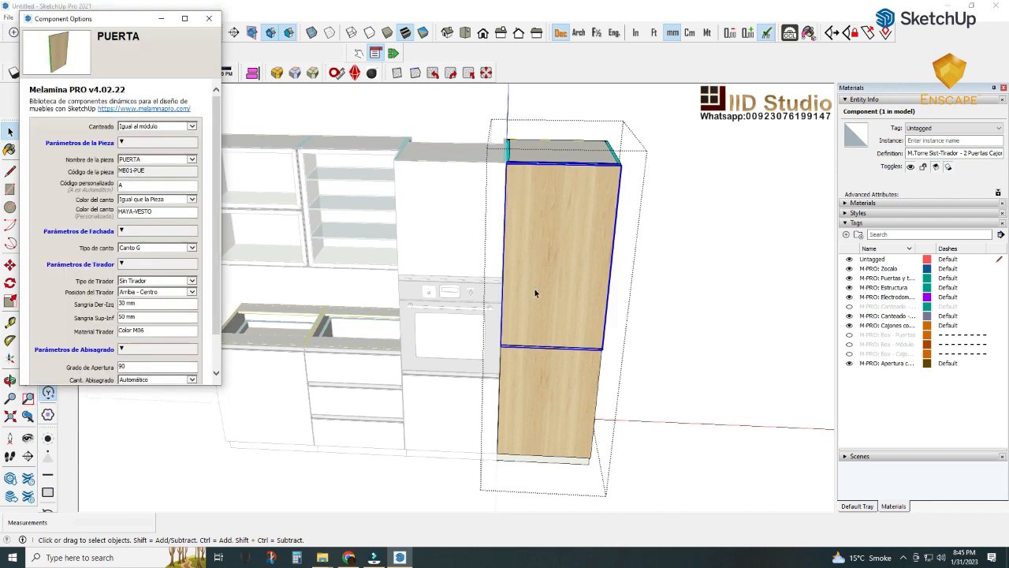
left_click(192, 282)
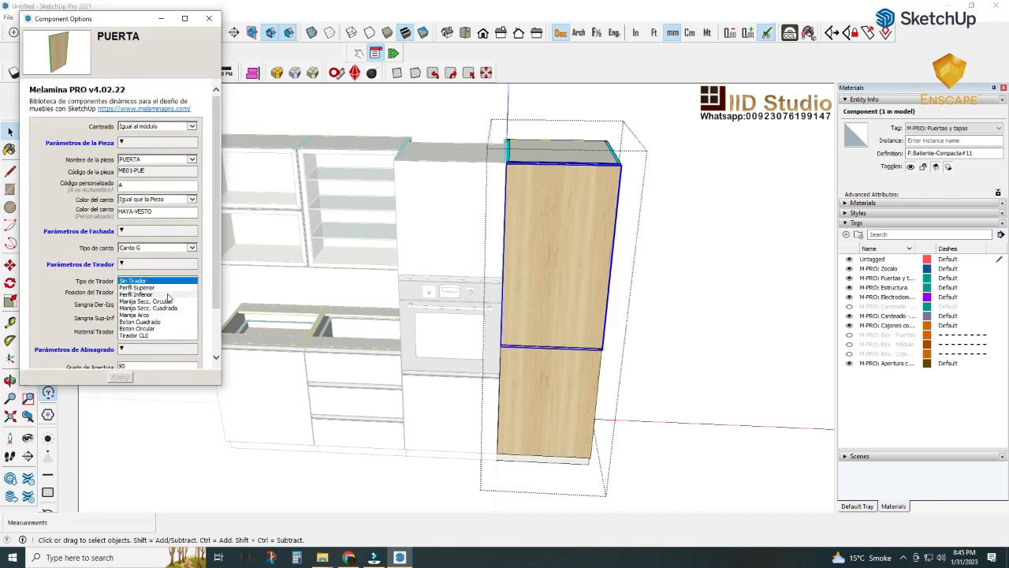
left_click(168, 294)
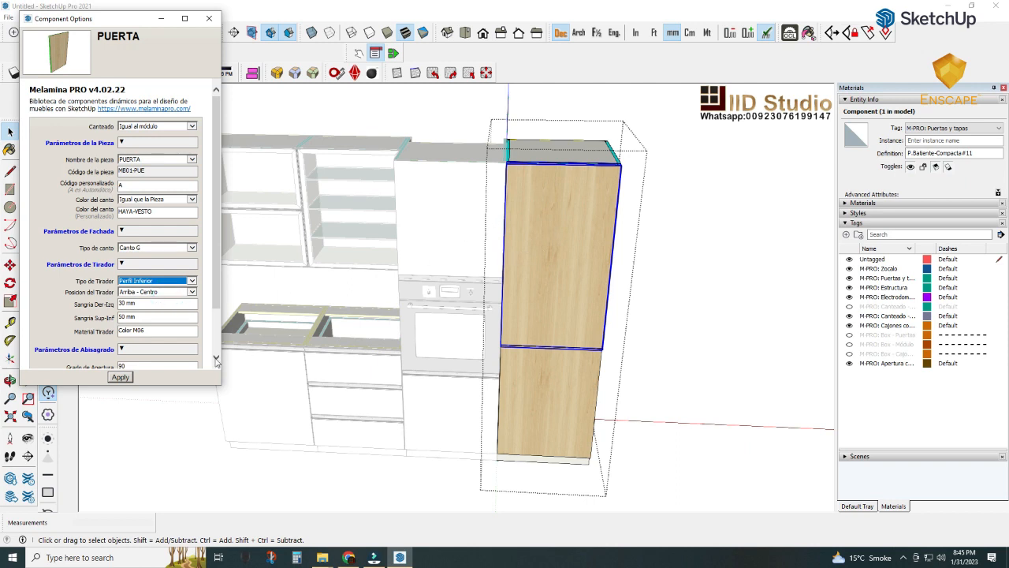
left_click(123, 378)
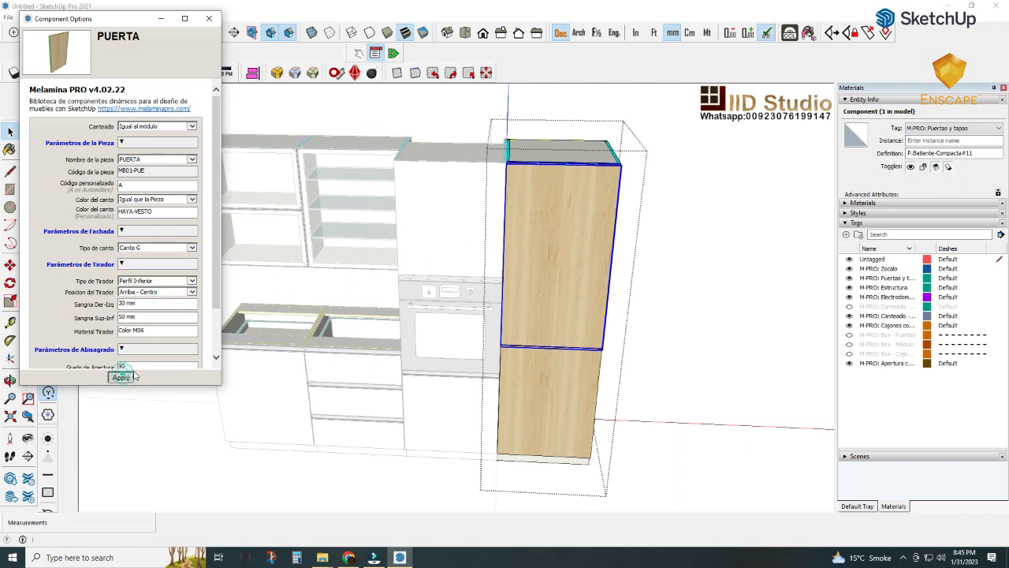
- Apply the handle type Perfil Superior to the tall cabinet's lower door, then leave the component and close the options window
left_click(550, 378)
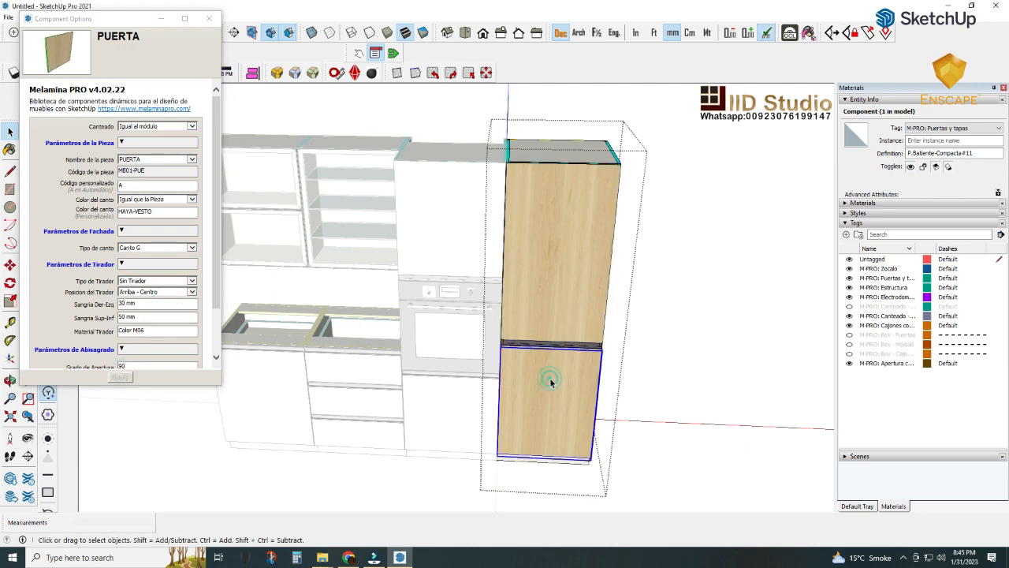
left_click(192, 282)
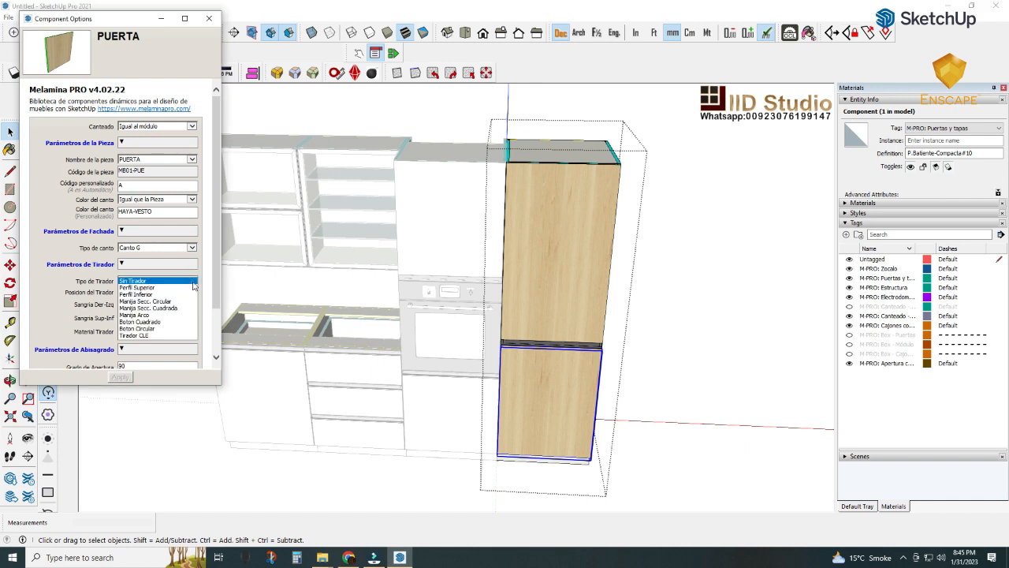
left_click(171, 289)
left_click(123, 377)
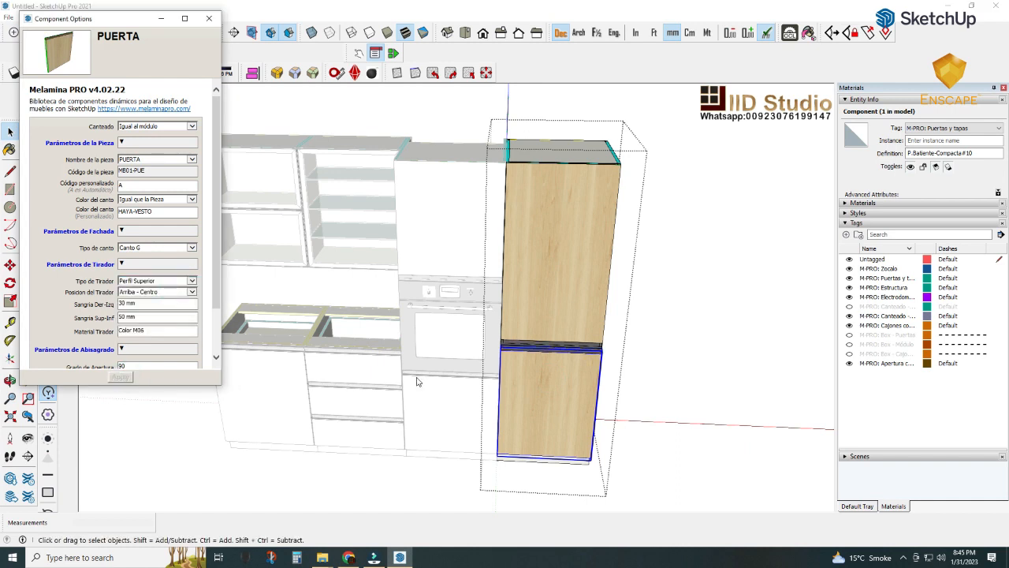
left_click(697, 397)
middle_click_drag(547, 378, 472, 455)
left_click(208, 18)
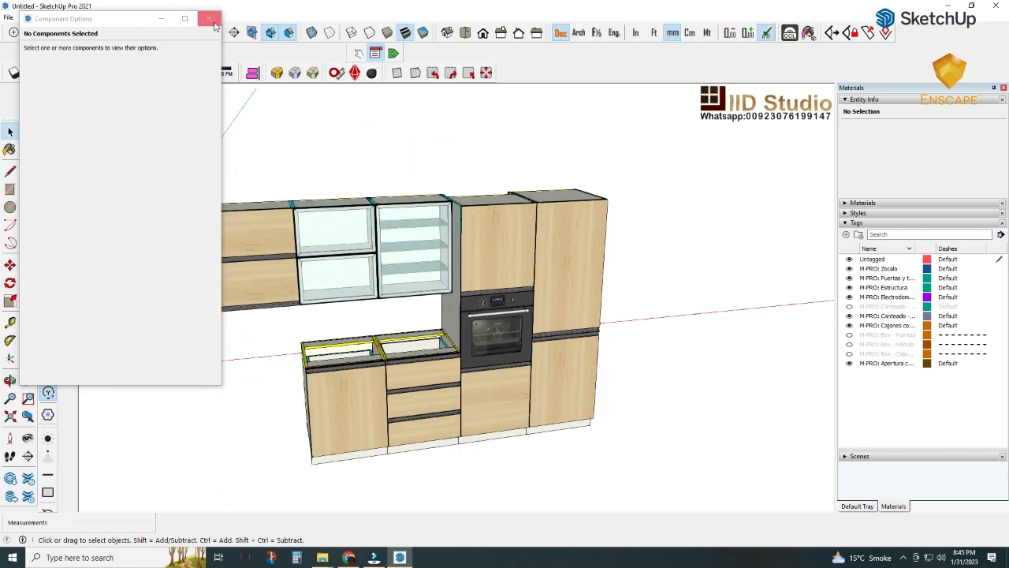
- Insert the tall module "M.Torre Sist-Tirador - Cajon extraible" from the 03 -Tall Modules folder into the model, beside the existing tall cabinet
scroll(391, 289, "down", 2)
middle_click(380, 322)
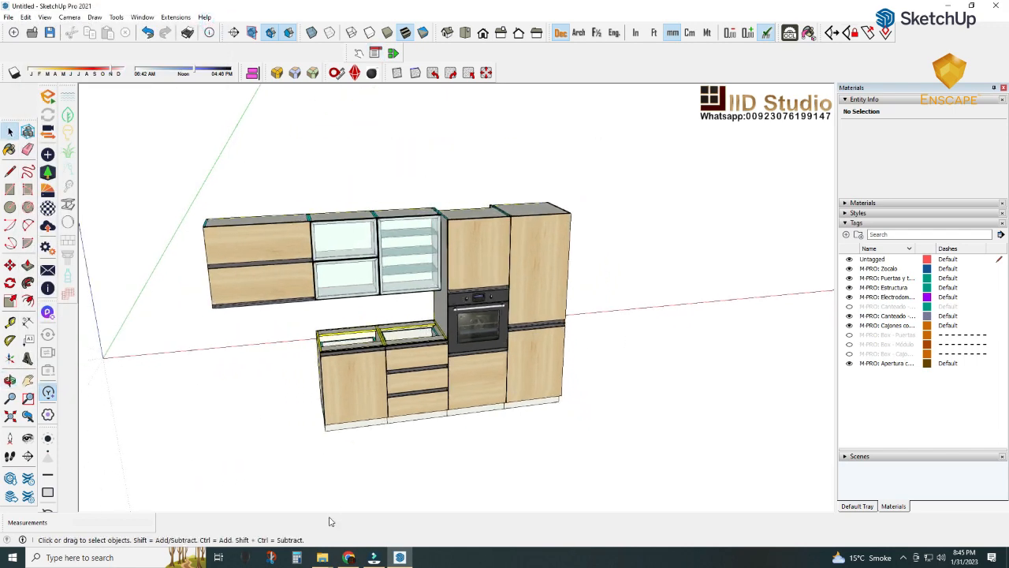
mouse_move(320, 560)
left_click(358, 506)
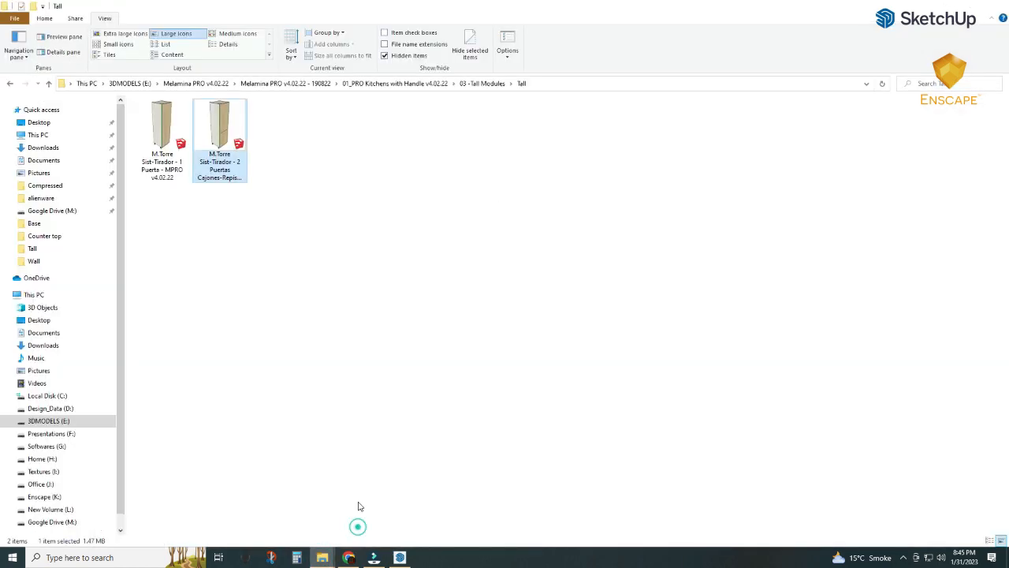
left_click(162, 141)
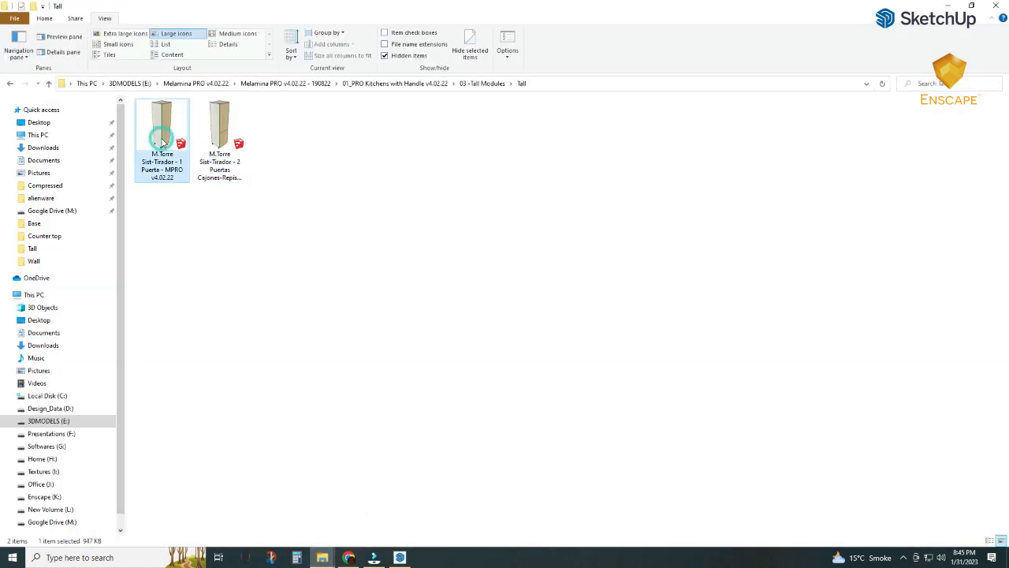
left_click(10, 83)
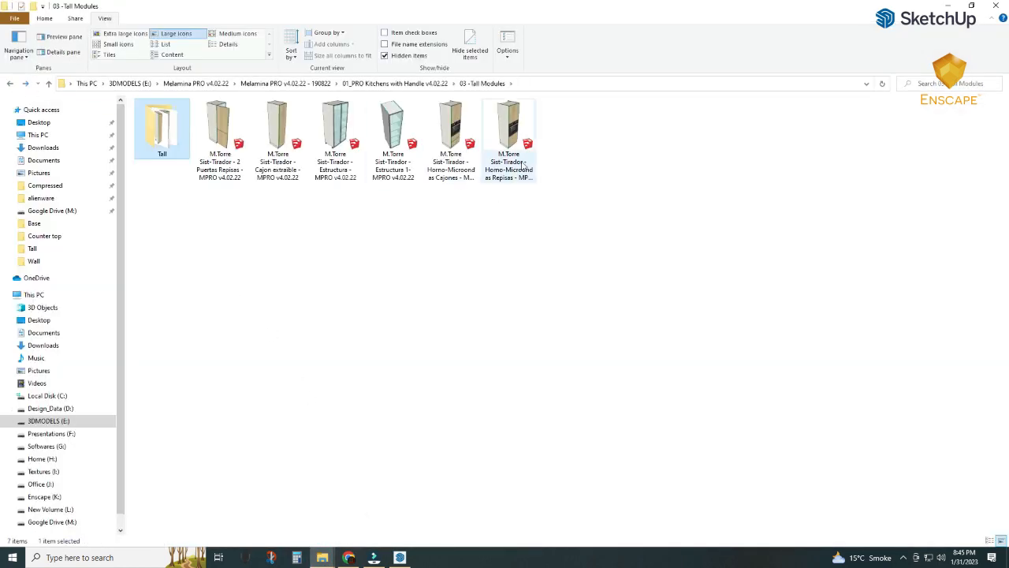
left_click(284, 133)
mouse_move(286, 144)
left_mouse_down()
mouse_move(414, 491)
mouse_move(400, 556)
mouse_move(582, 398)
left_mouse_up()
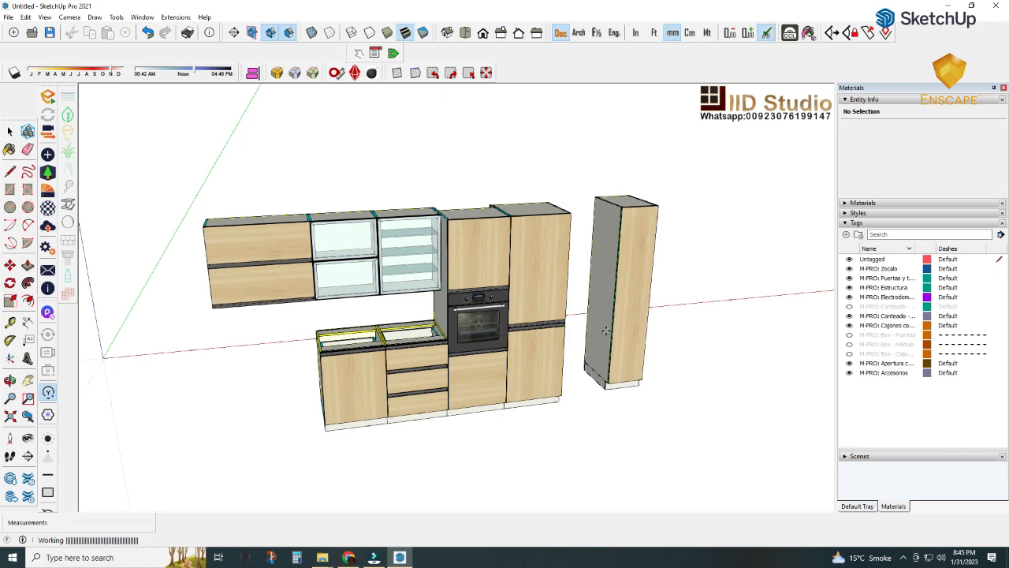
- Move the pull-out tall cabinet by its rear upper corner so that it snaps flush against the side of the two-door tall cabinet
middle_click_drag(606, 320, 596, 387)
scroll(682, 222, "up", 2)
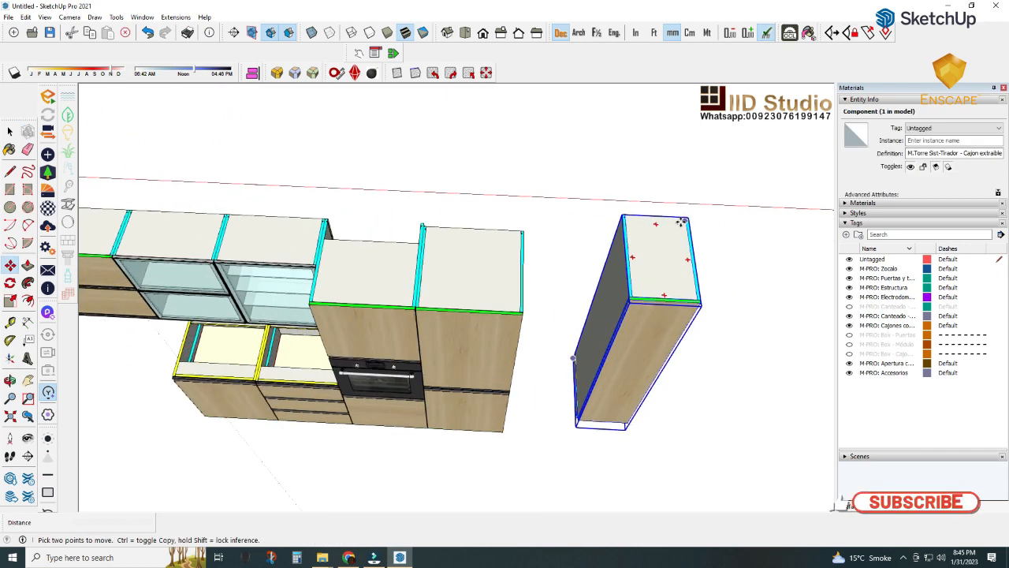
scroll(681, 222, "up", 3)
left_click(597, 210)
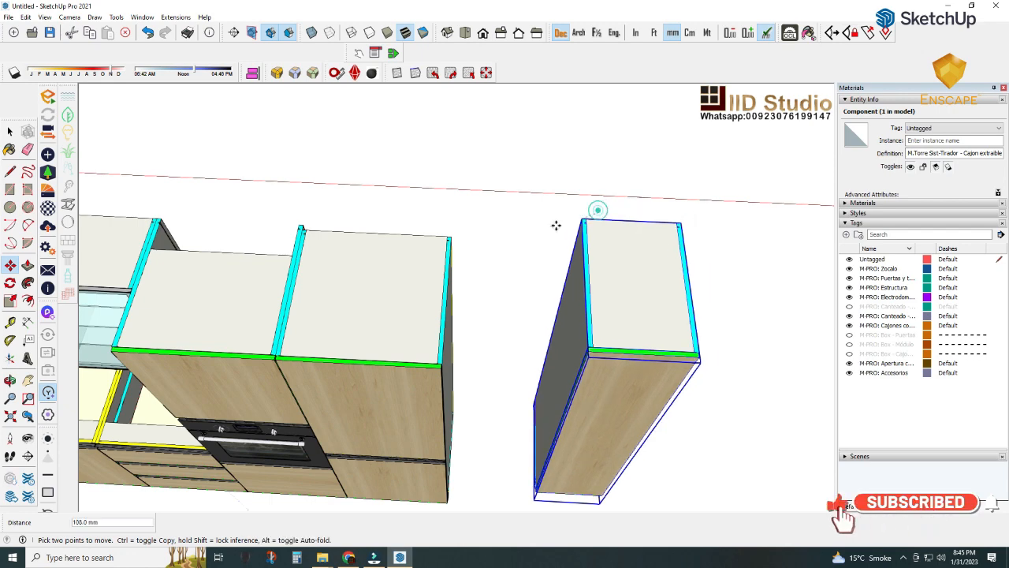
left_click(451, 235)
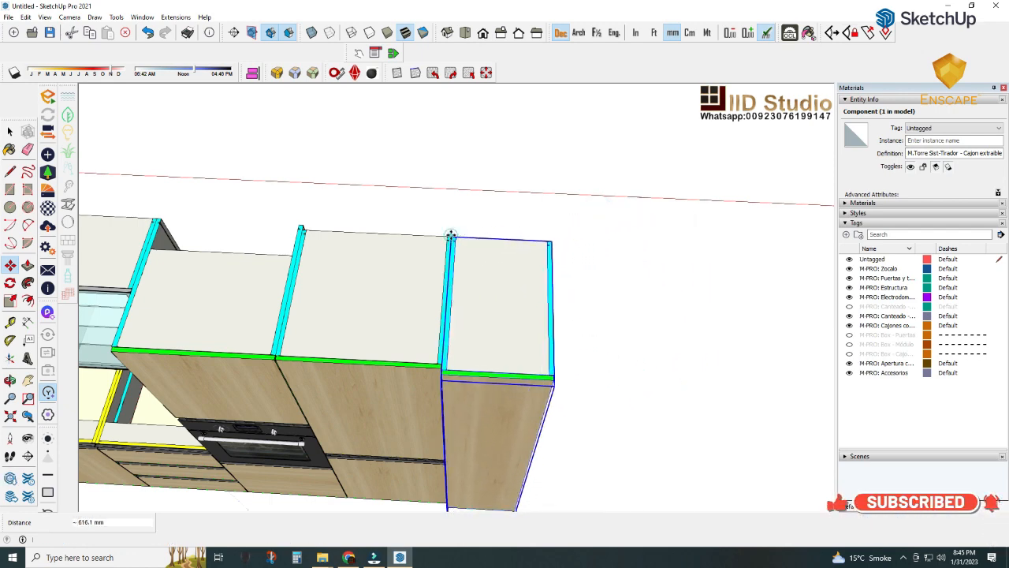
- Set the pull-out tall cabinet's Profundidad to 576 mm, apply it, and close the component options
scroll(473, 230, "down", 2)
middle_click_drag(456, 277, 626, 196)
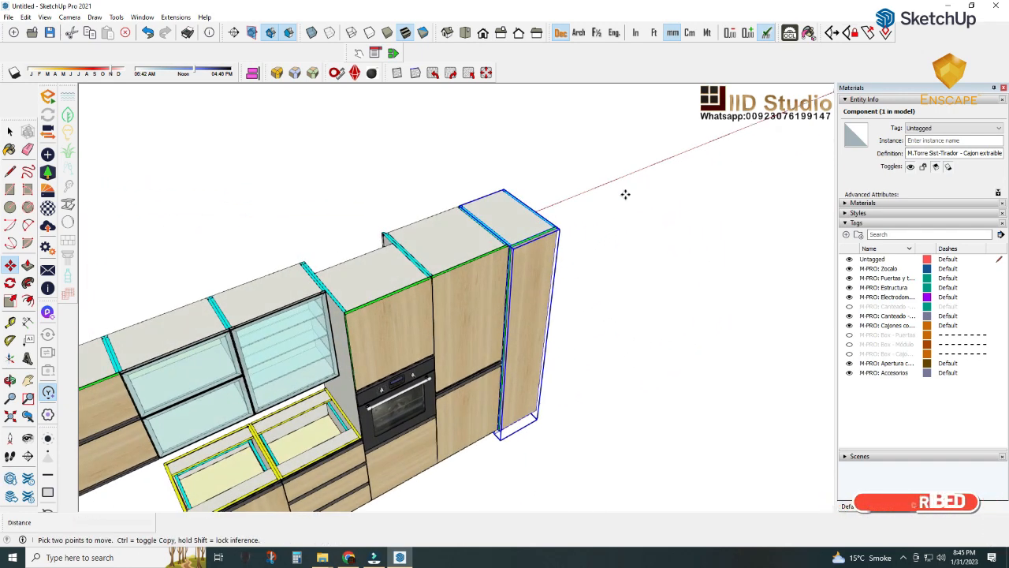
scroll(576, 209, "up", 4)
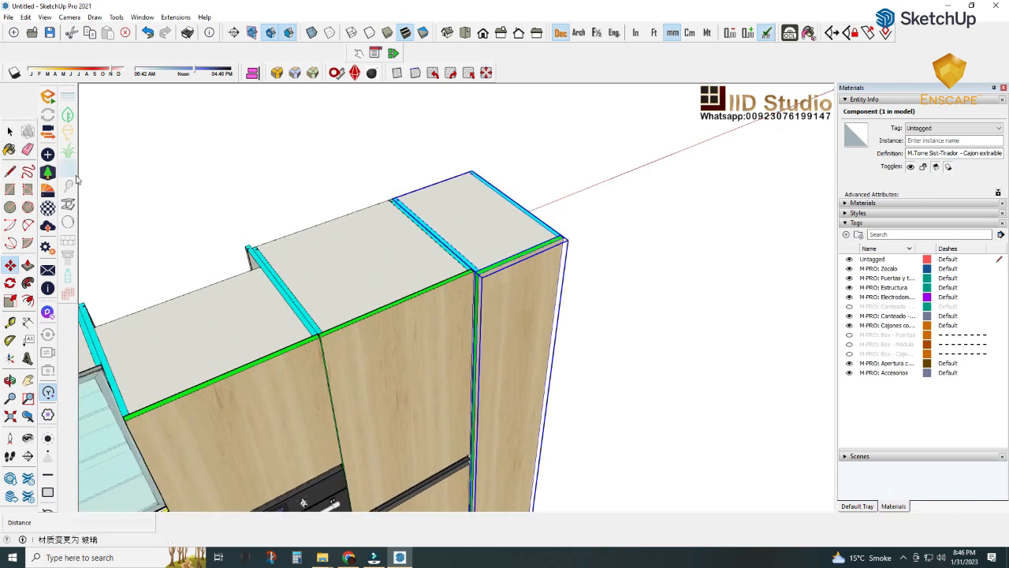
left_click(375, 53)
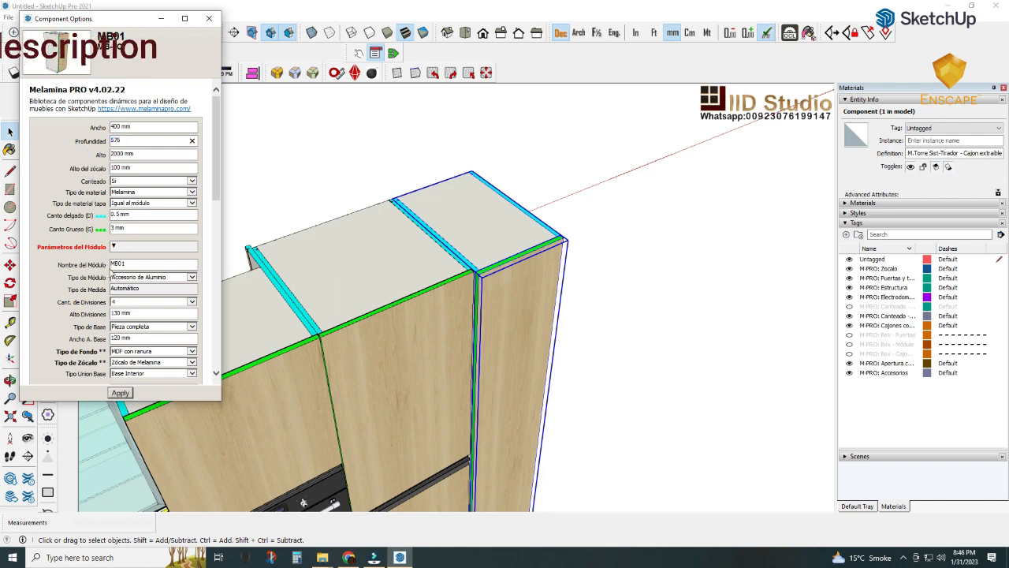
left_click_drag(218, 192, 219, 251)
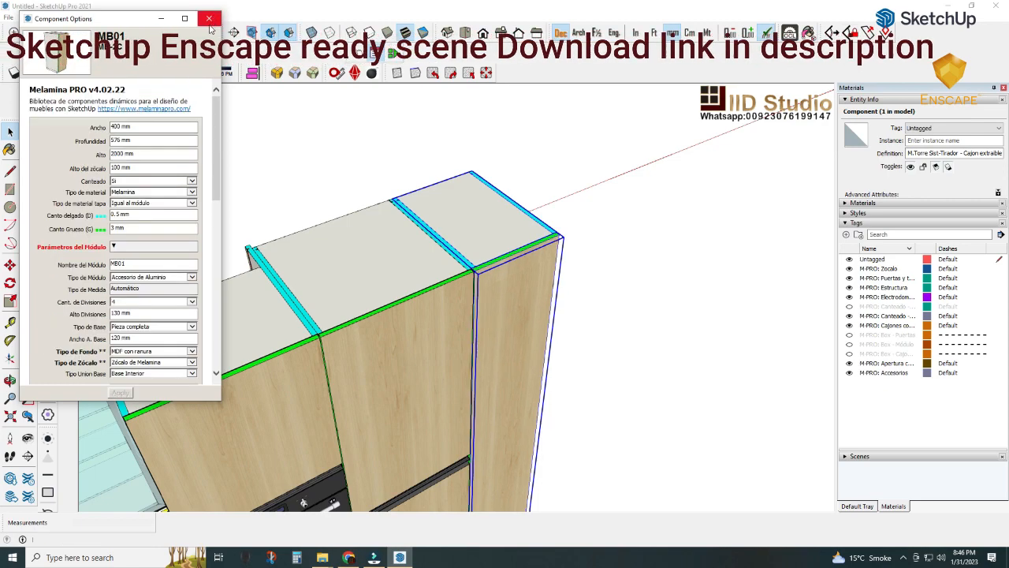
left_click(211, 17)
- Slide out the pull-out cabinet's front with the Interact tool, examine its inner baskets, and close it again
middle_click_drag(315, 226, 260, 272)
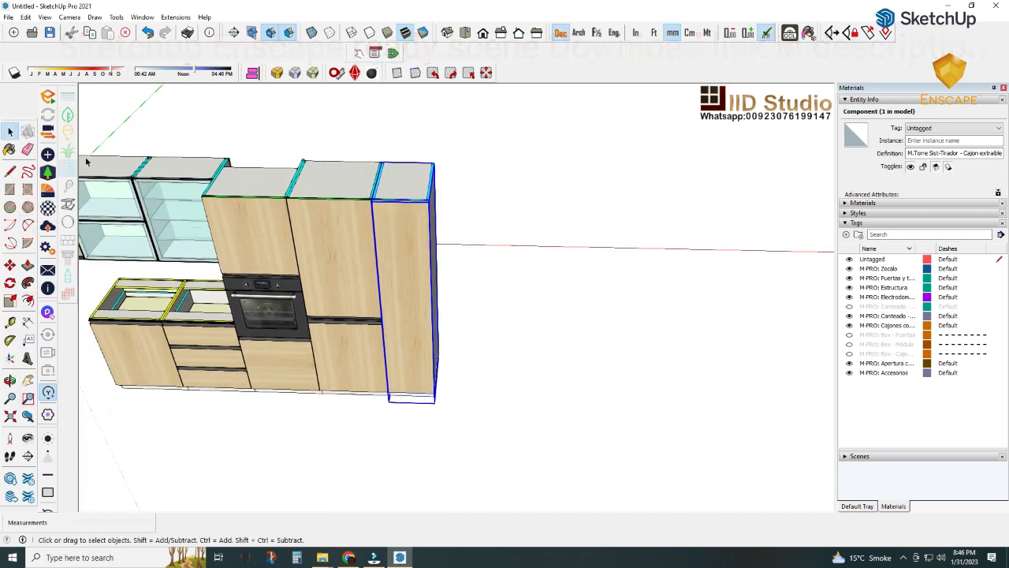
left_click(359, 53)
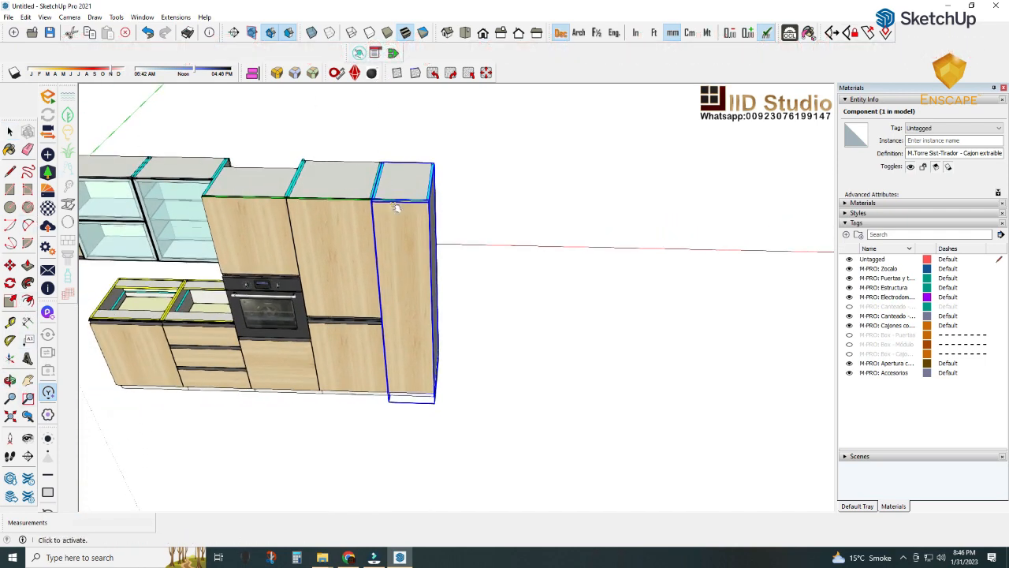
left_click(423, 265)
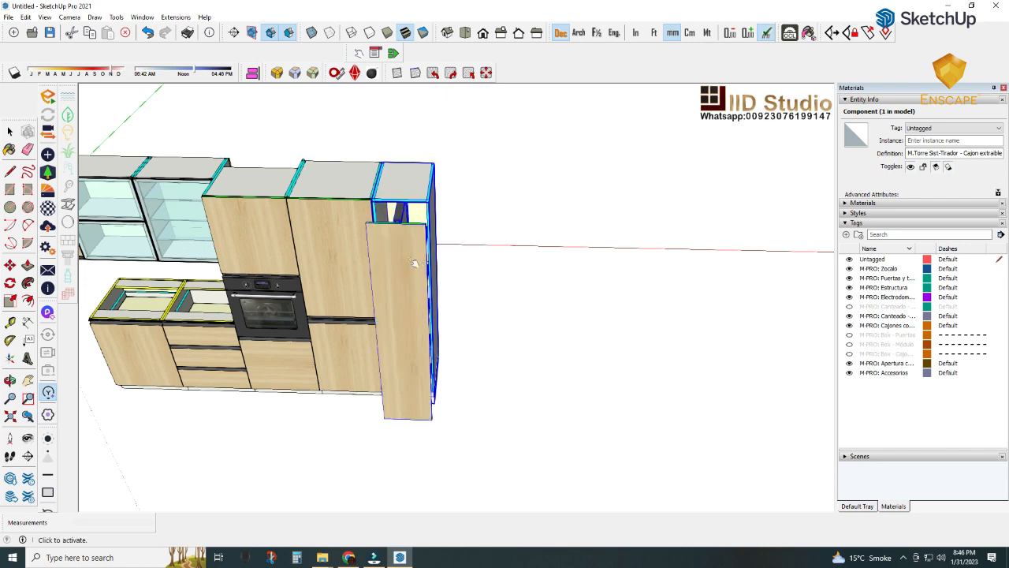
middle_click_drag(249, 226, 547, 269)
scroll(362, 232, "up", 4)
scroll(365, 227, "up", 2)
scroll(303, 324, "up", 2)
scroll(550, 314, "down", 4)
scroll(546, 331, "up", 2)
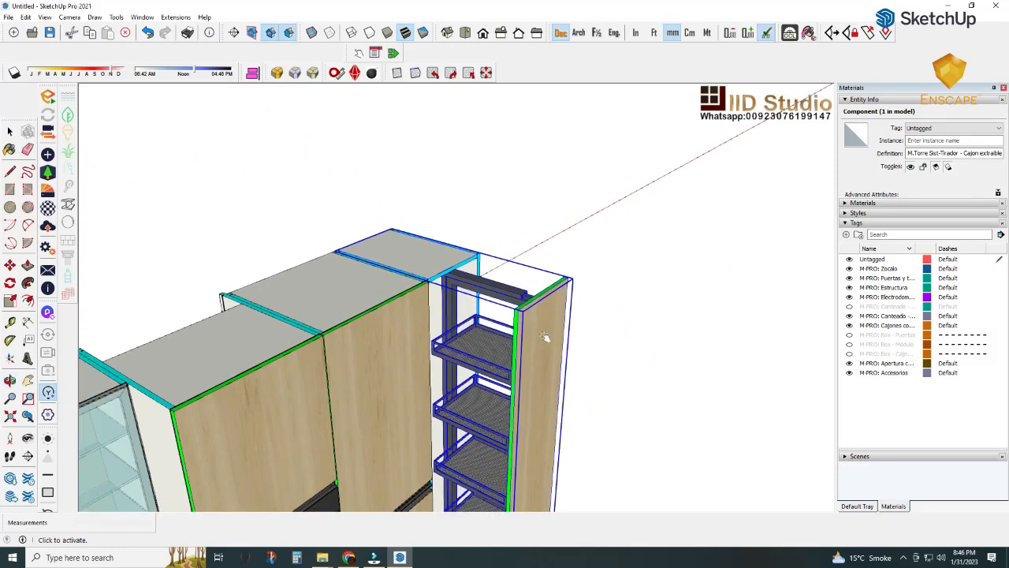
left_click(550, 340)
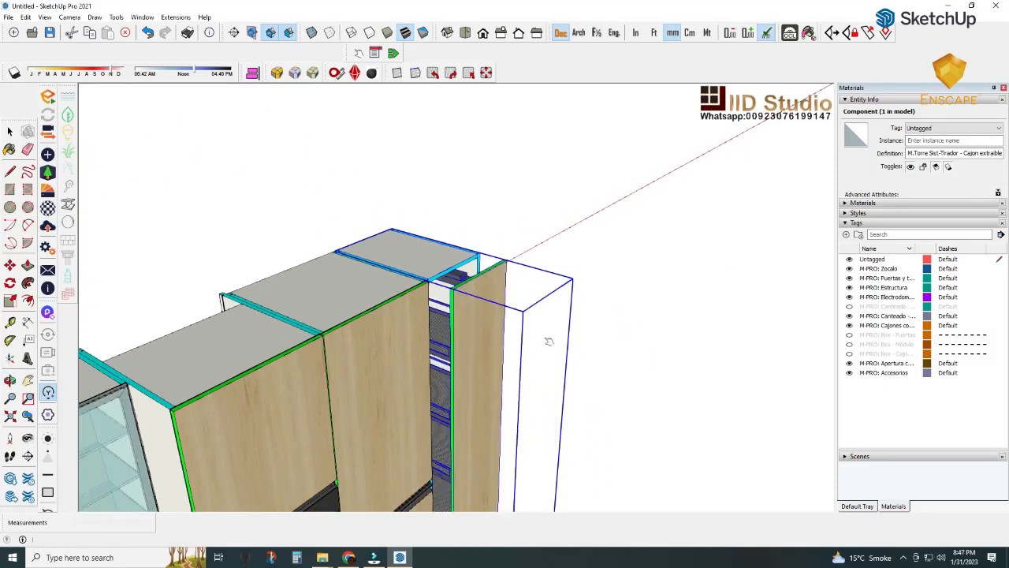
scroll(549, 341, "down", 5)
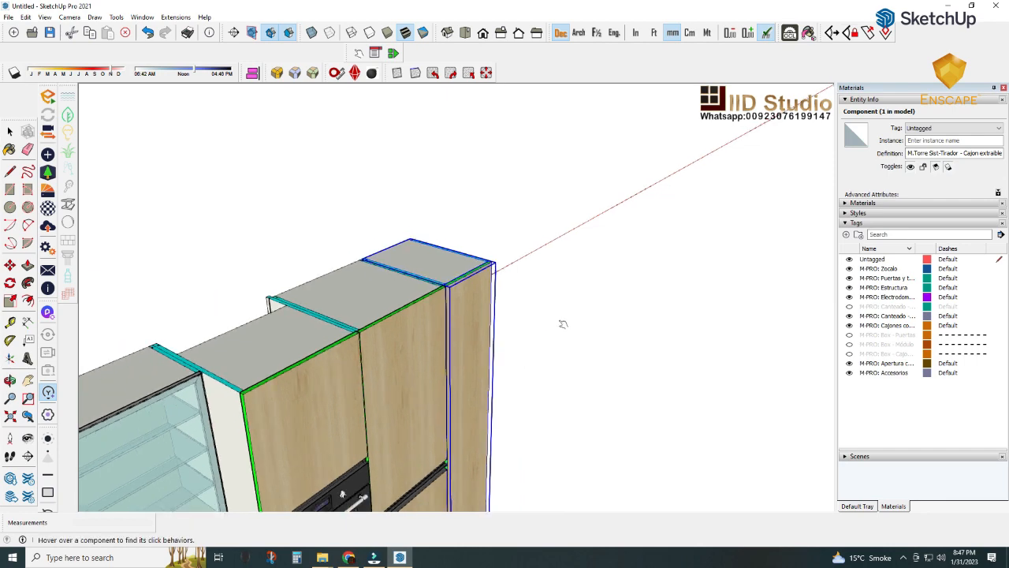
- Hide the tag M-PRO: Zocalo so the plinths and legs are left out of the model view
middle_click_drag(563, 339, 502, 298)
middle_click_drag(510, 338, 486, 291)
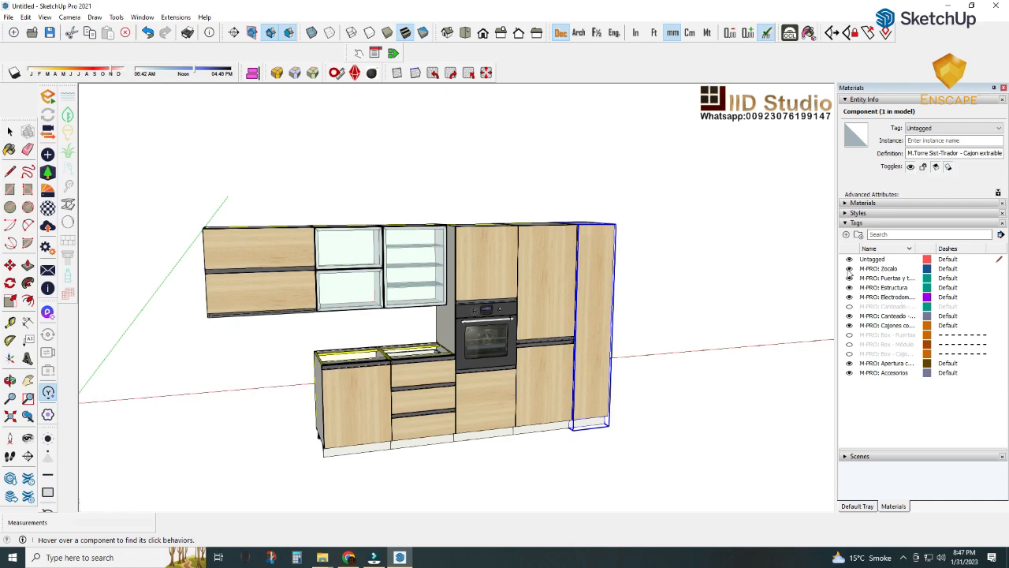
middle_click_drag(772, 317, 745, 325)
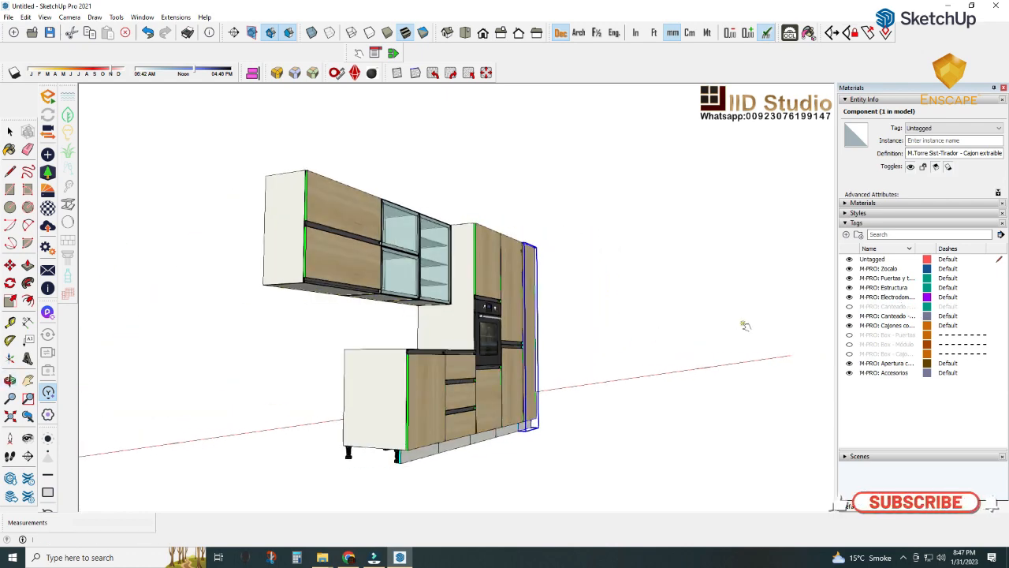
left_click(849, 269)
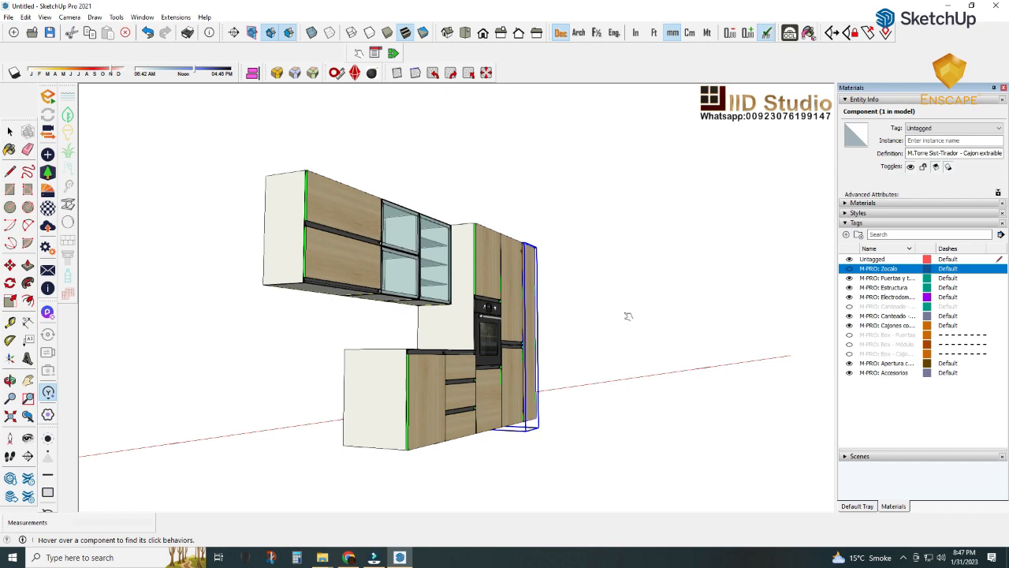
- Select all the kitchen cabinets and generate an OpenCutList parts list from the selection
middle_click_drag(667, 292, 529, 436)
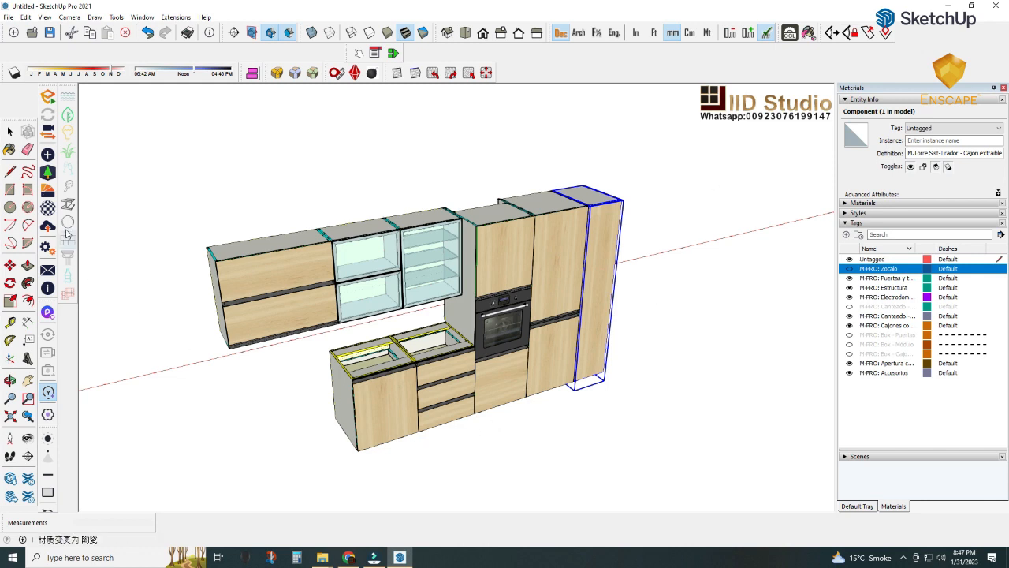
left_click(10, 131)
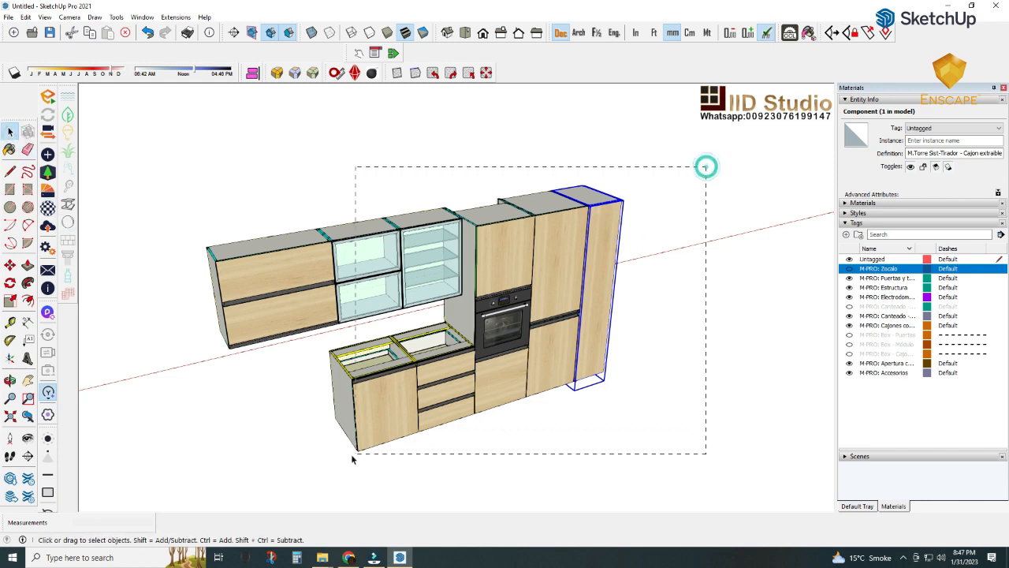
left_click_drag(187, 479, 187, 480)
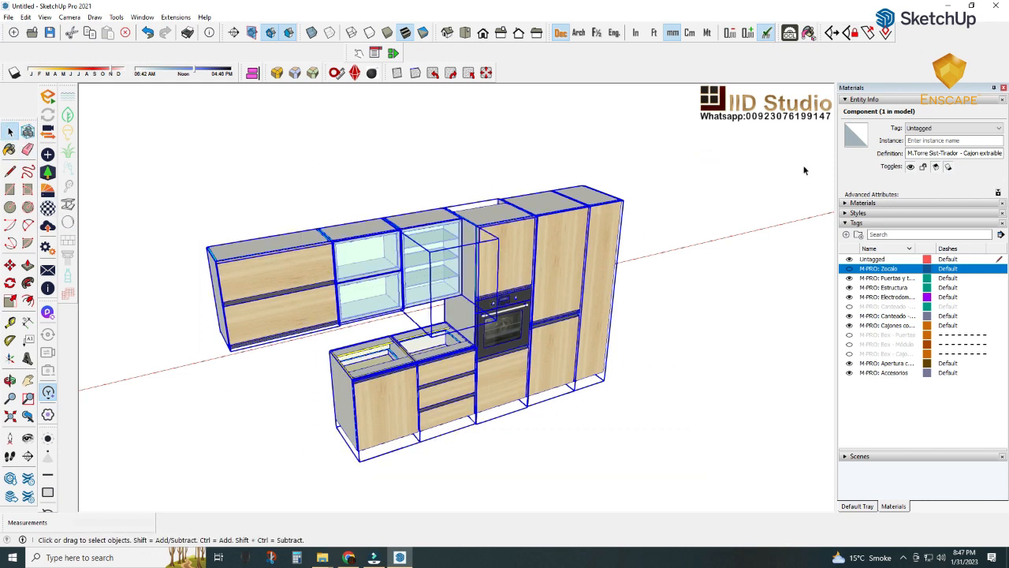
left_click(789, 33)
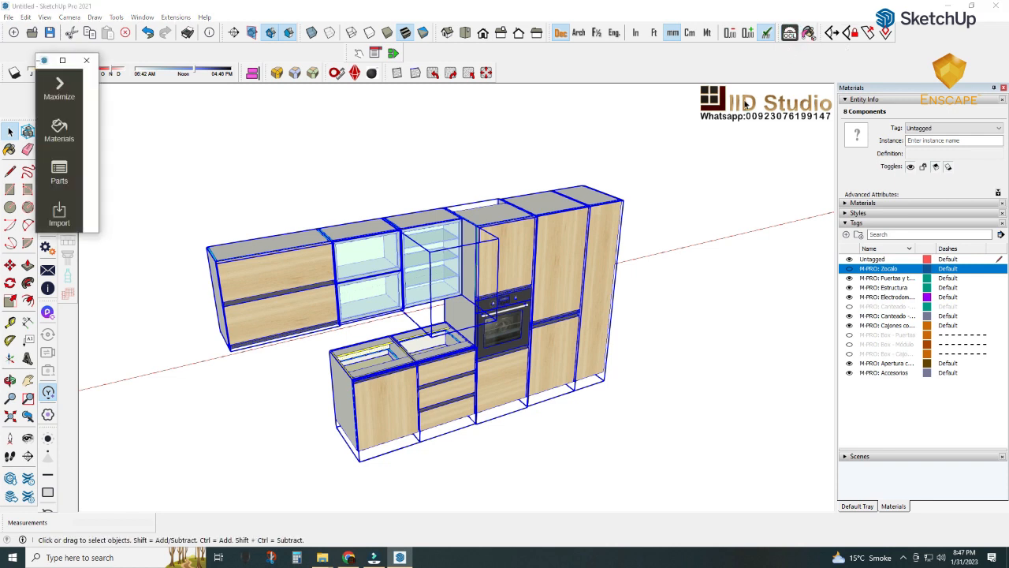
left_click(67, 172)
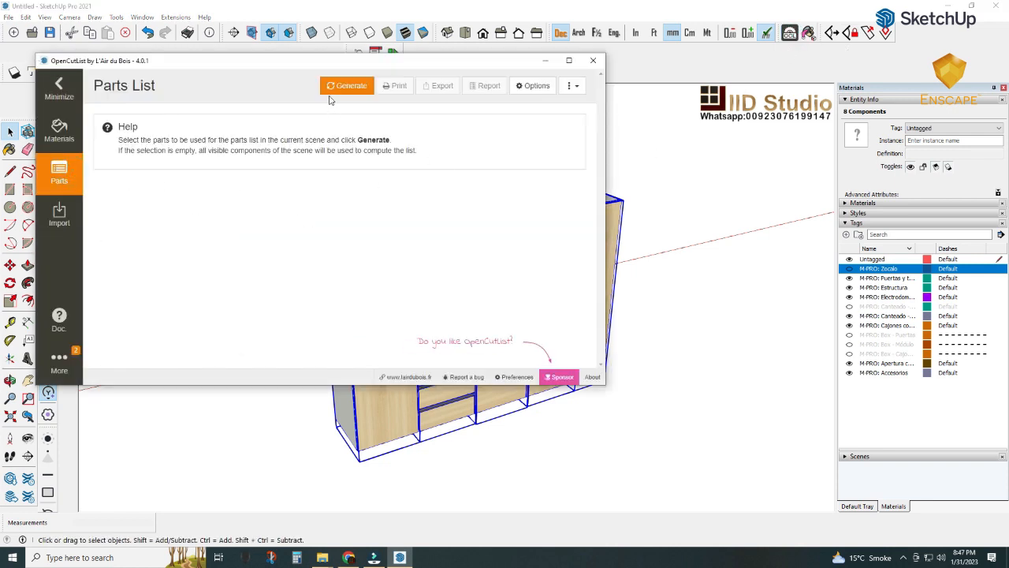
left_click(339, 86)
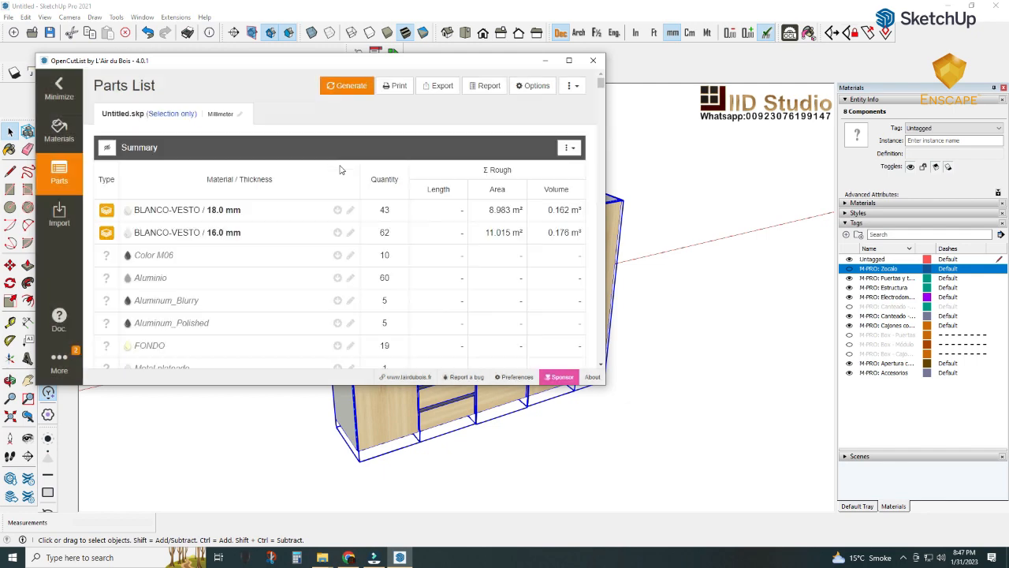
- Enlarge the parts list window and review the material summary and the part dimensions in each material group
scroll(334, 193, "down", 10)
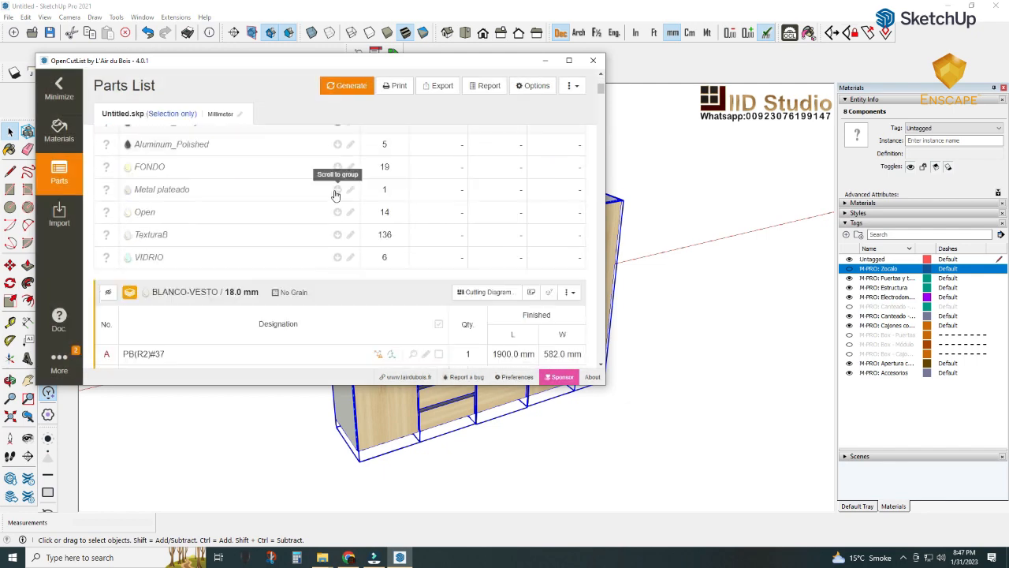
scroll(334, 195, "down", 5)
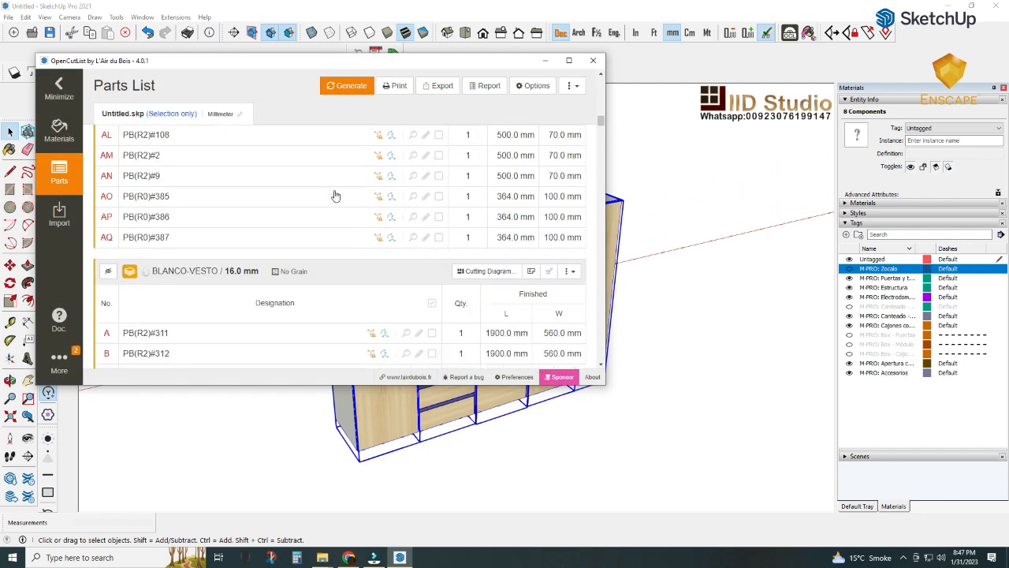
scroll(335, 194, "up", 15)
scroll(334, 195, "up", 3)
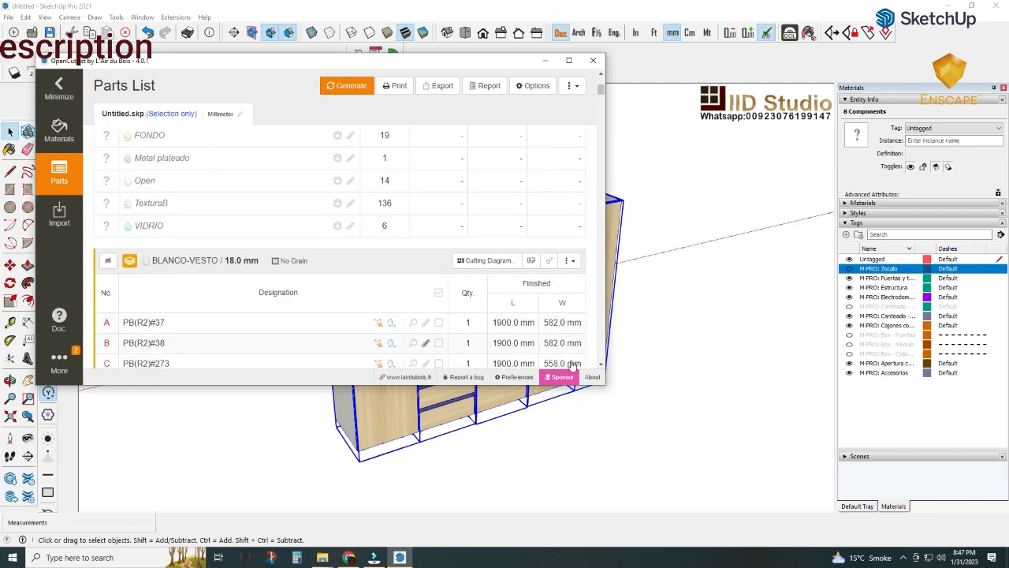
left_click_drag(605, 386, 731, 525)
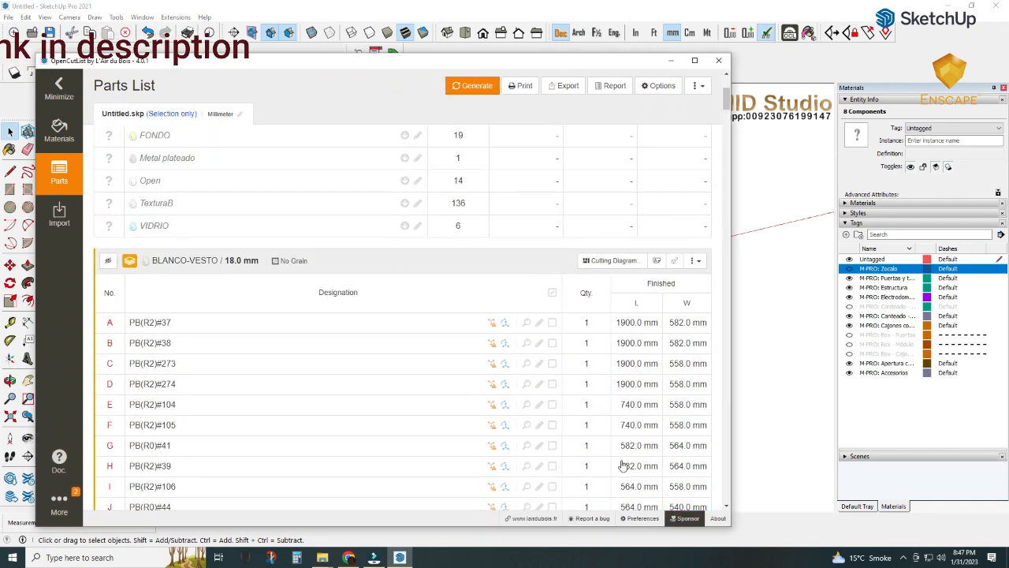
scroll(550, 404, "down", 5)
scroll(551, 403, "down", 7)
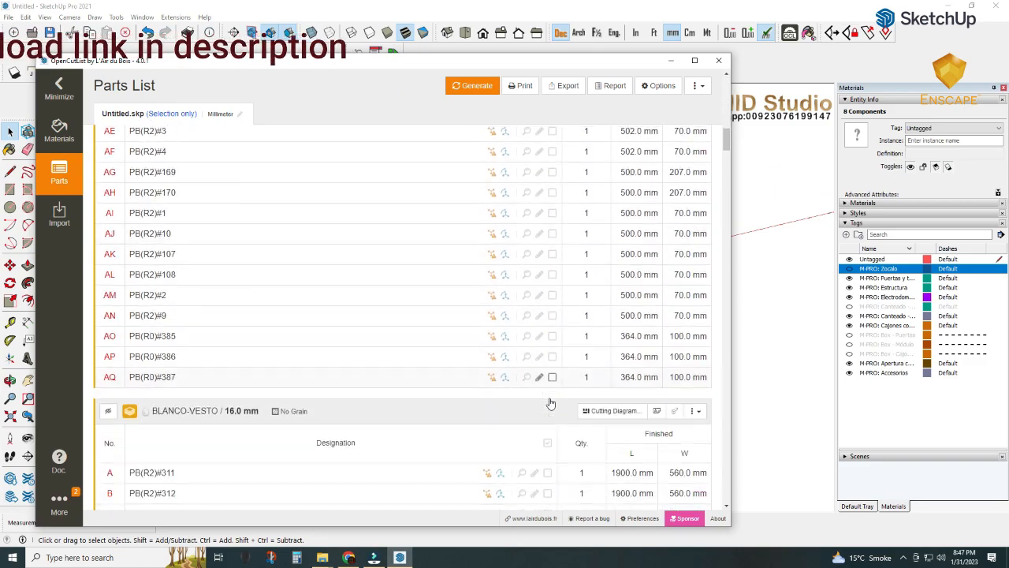
scroll(520, 325, "down", 12)
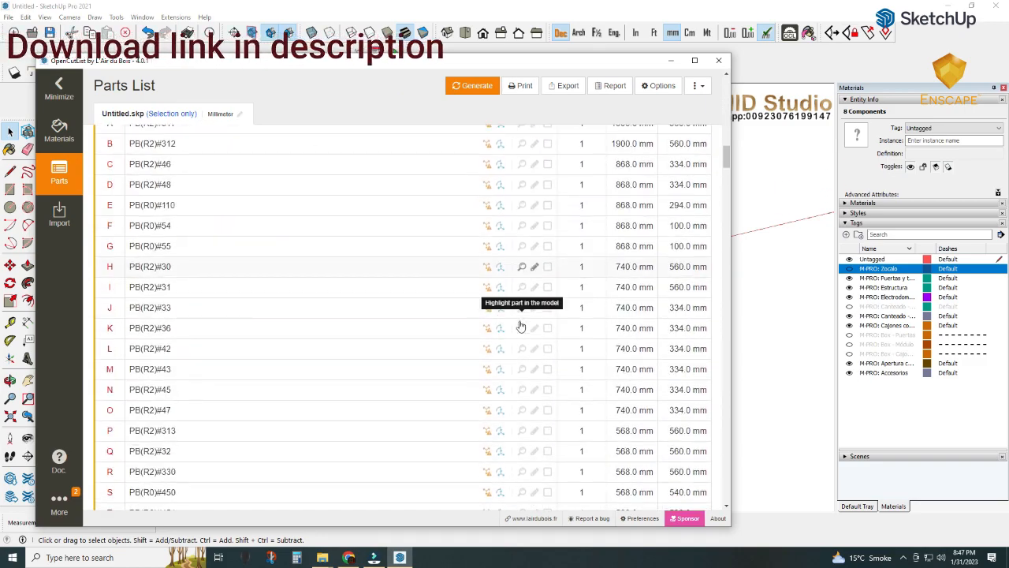
scroll(520, 325, "down", 7)
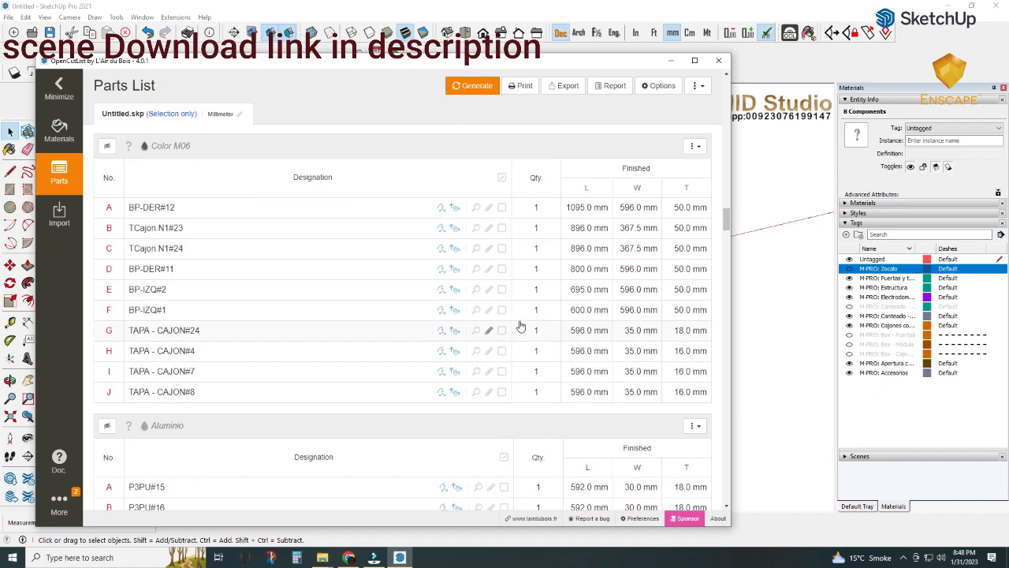
scroll(520, 324, "up", 14)
scroll(521, 325, "down", 8)
scroll(521, 325, "up", 5)
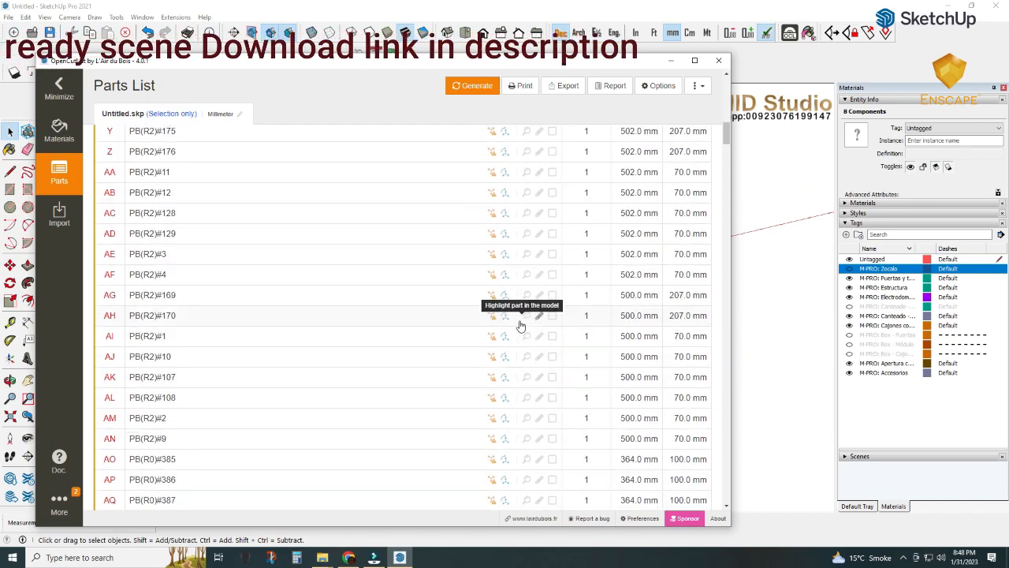
- Generate a cutting diagram for the BLANCO-VESTO 16.0 mm parts on the 2800 x 2070 mm standard panel
scroll(521, 330, "down", 4)
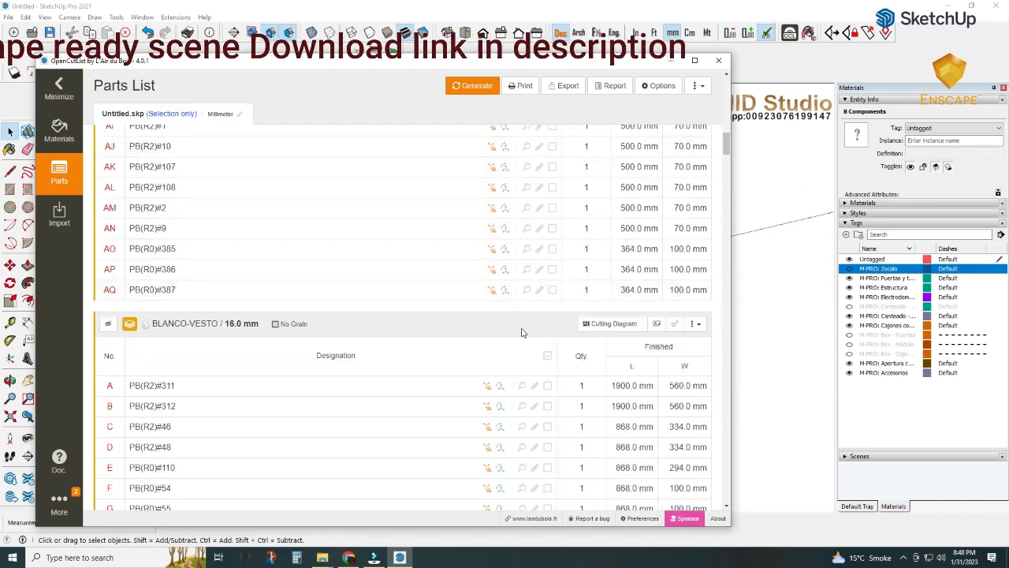
left_click(610, 323)
left_click(546, 227)
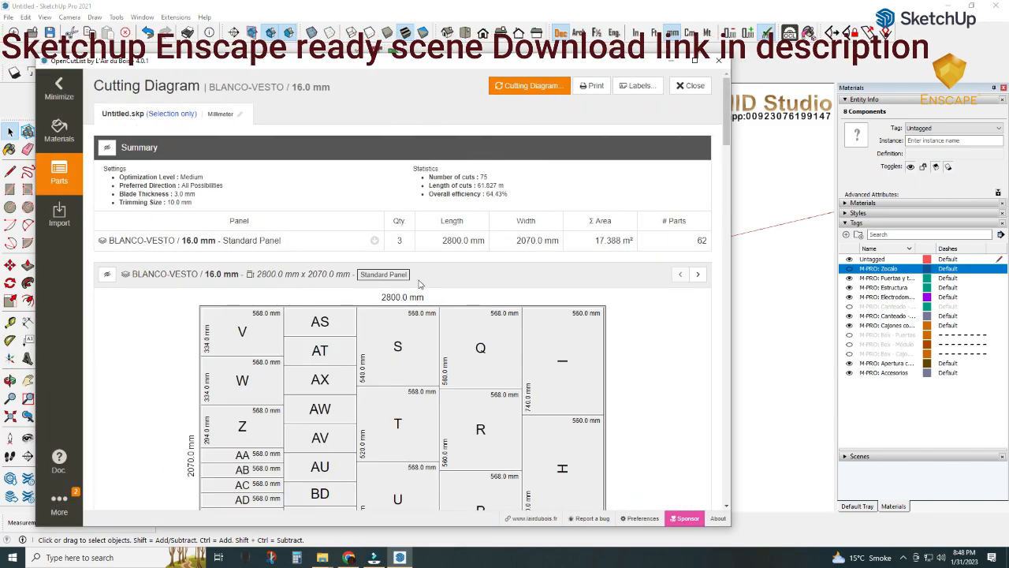
- Regenerate the BLANCO-VESTO cutting diagram with the 2440 x 1220 mm standard panel and review the first sheet's layout and parts table
left_click(521, 86)
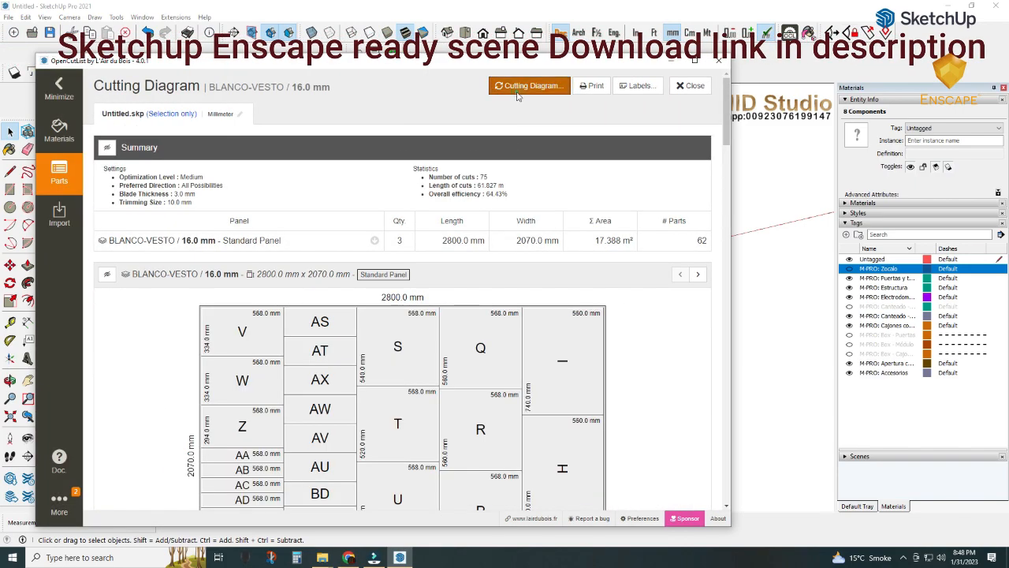
left_click(517, 160)
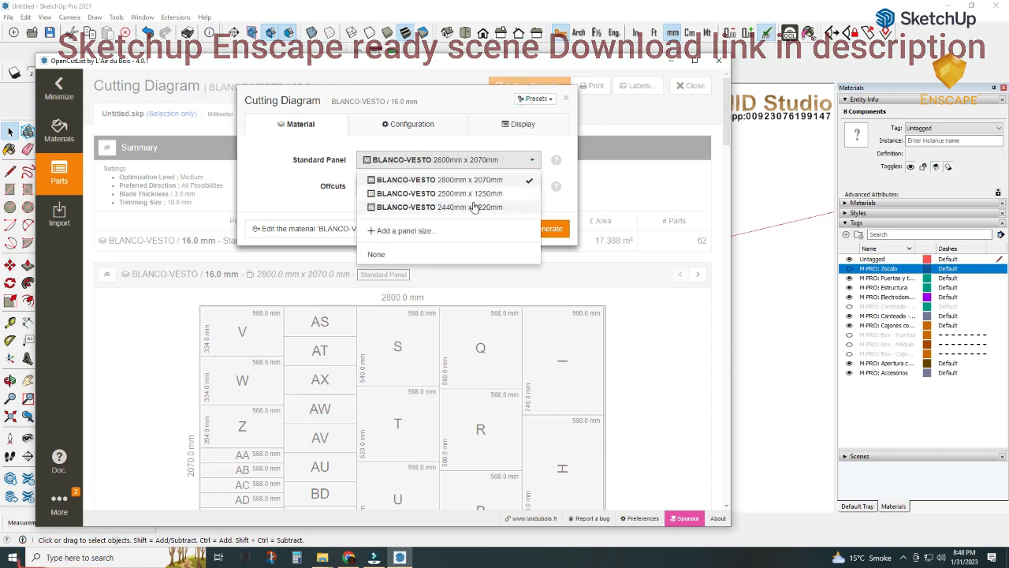
left_click(473, 204)
left_click(546, 228)
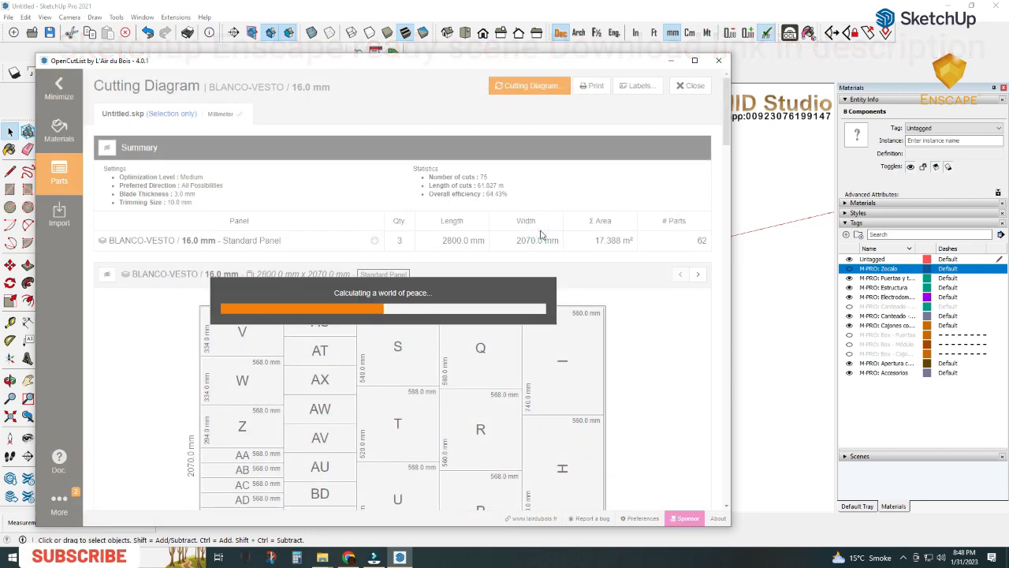
scroll(541, 236, "down", 1)
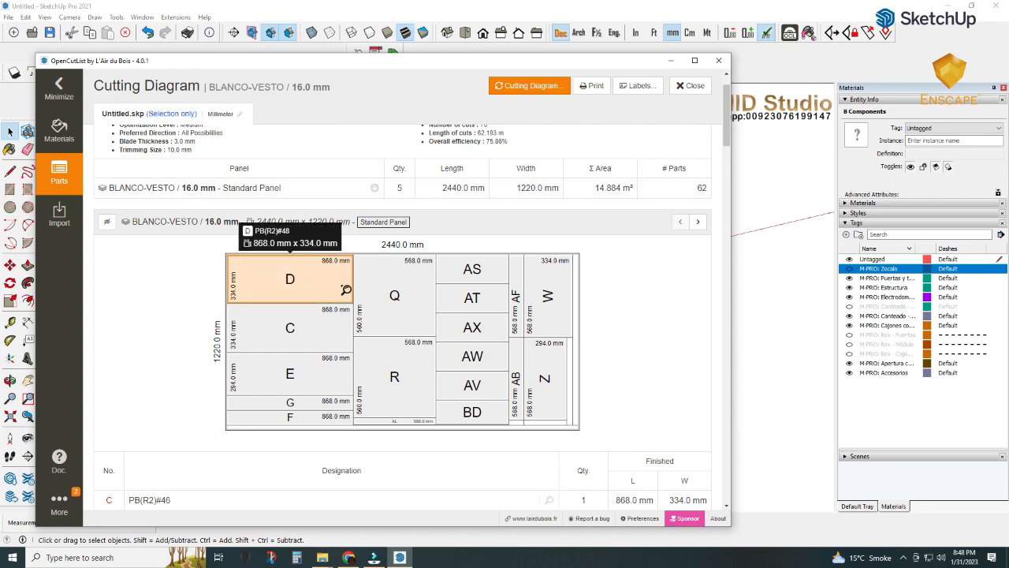
scroll(347, 256, "down", 2)
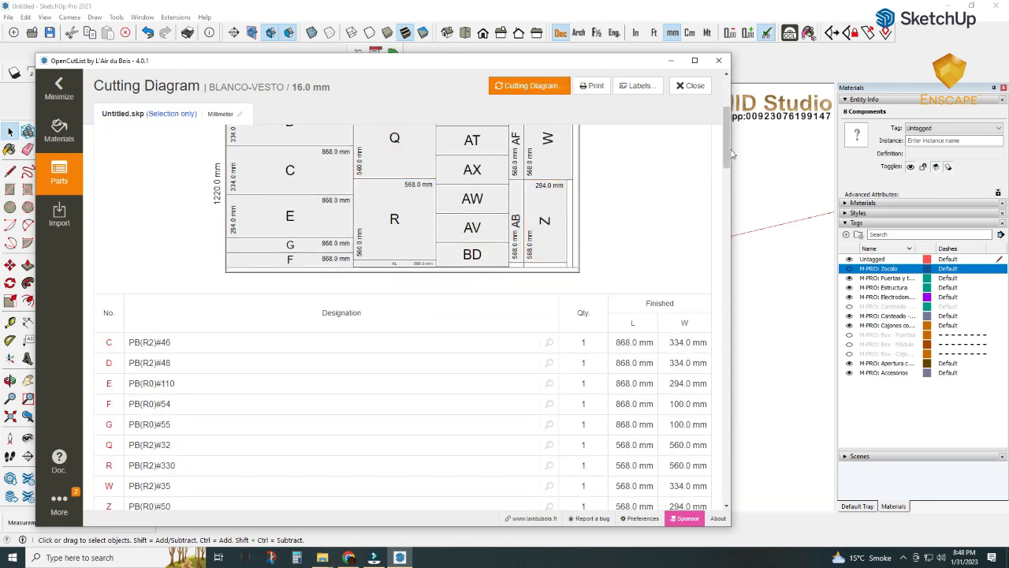
scroll(725, 146, "up", 2)
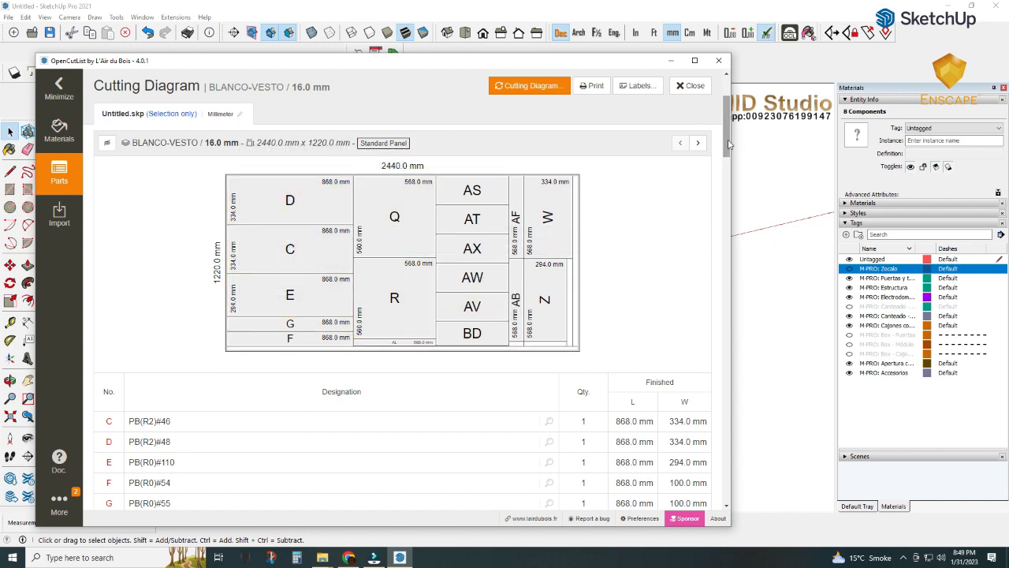
left_click_drag(729, 143, 720, 194)
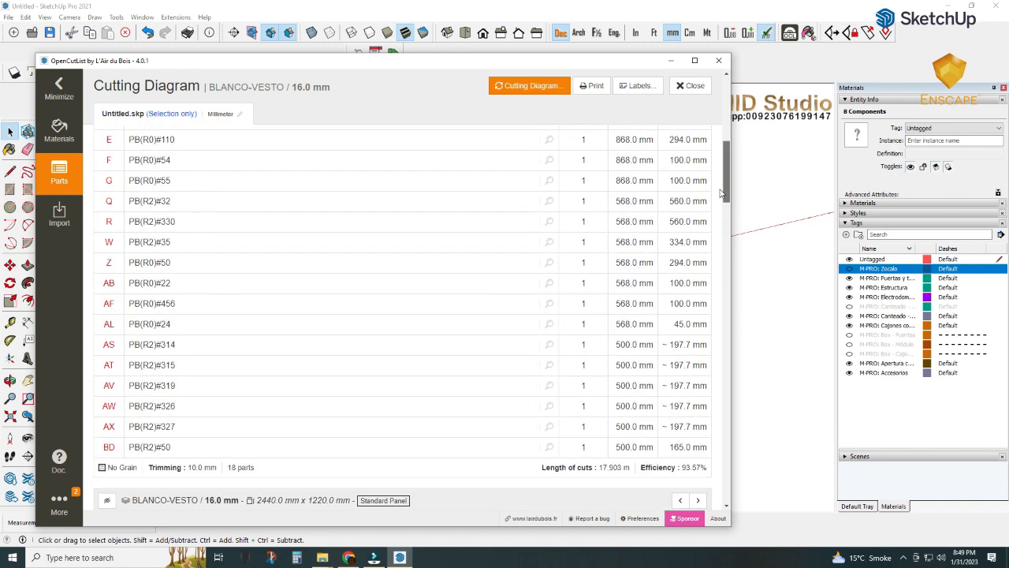
- Generate part labels for the BLANCO-VESTO 16.0 mm group with the default layout and look over the label pages
left_click(638, 87)
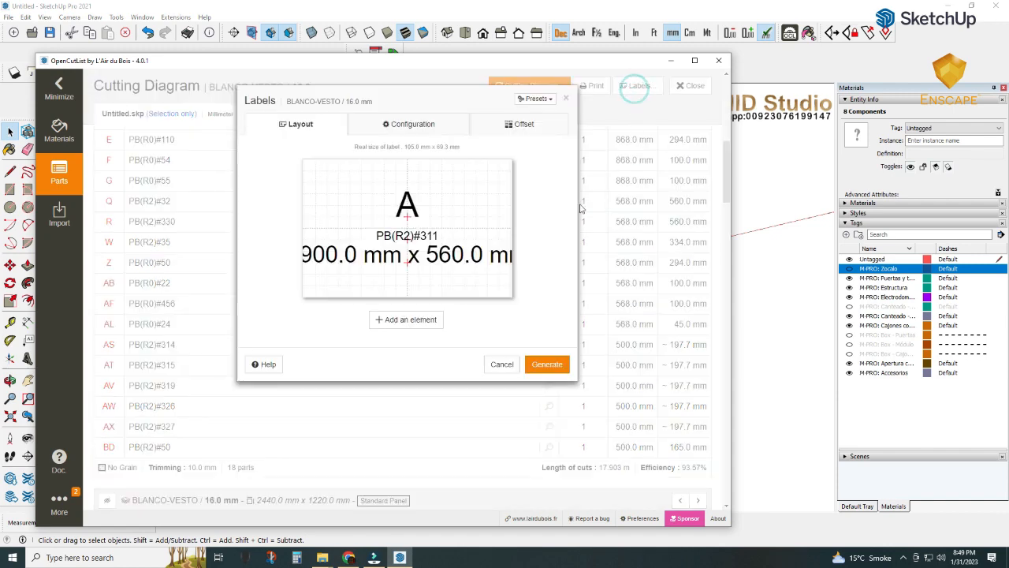
left_click(547, 366)
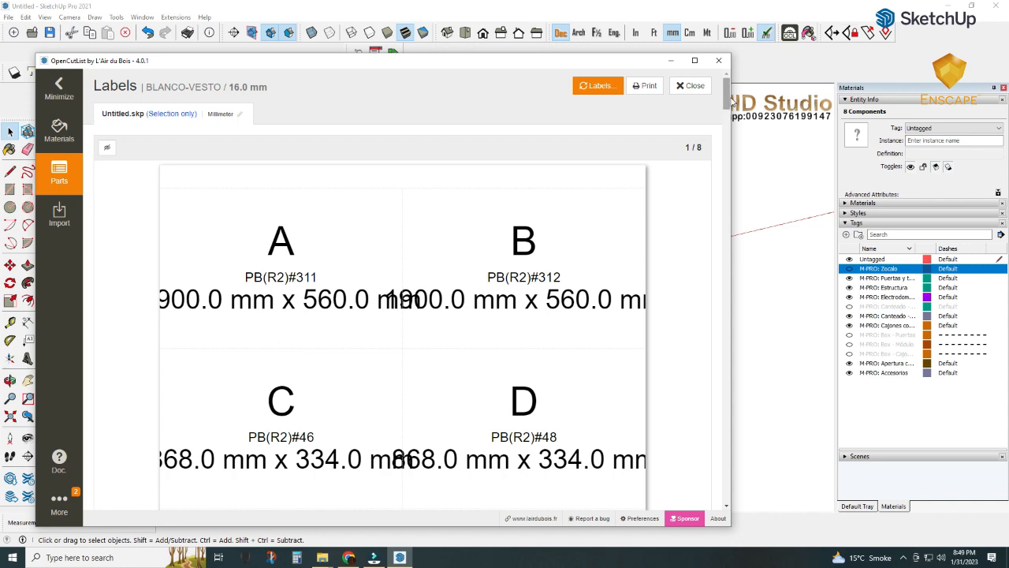
mouse_move(731, 103)
left_mouse_down()
mouse_move(733, 292)
mouse_move(731, 93)
left_mouse_up()
- Open OpenCutList's length unit preferences, then close the extension window and clear the cabinet selection
left_click(225, 114)
left_click(238, 116)
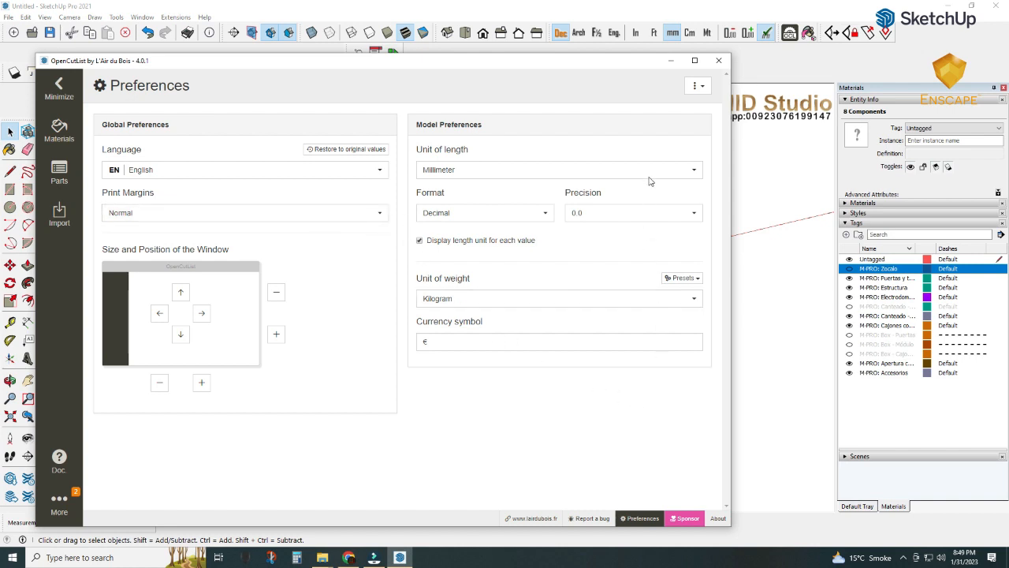
left_click(63, 86)
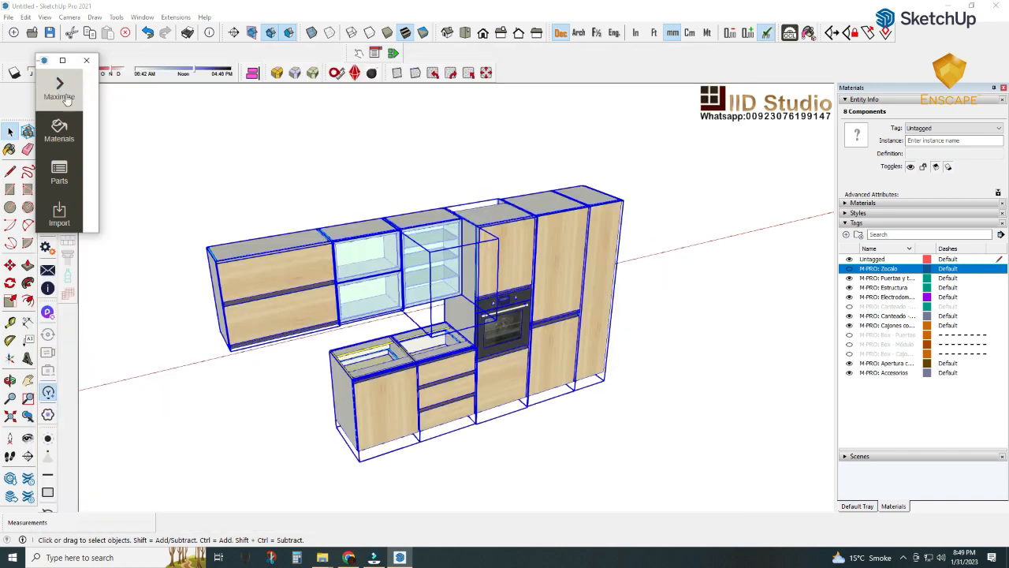
left_click(87, 60)
left_click(231, 183)
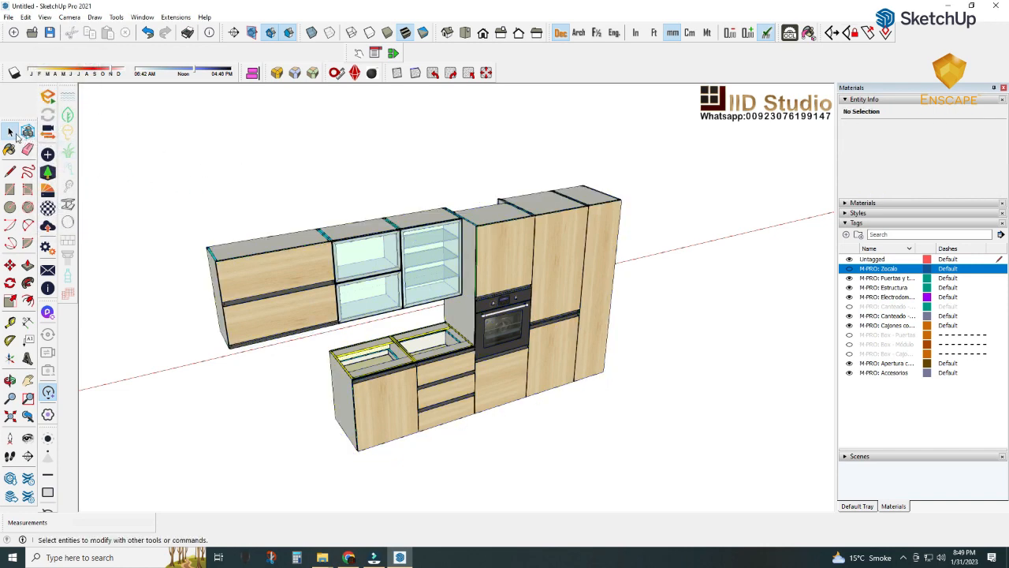
- Select the tall pull-out cabinet at the end of the row beside the tall shelf cabinet
middle_click_drag(231, 182, 368, 65)
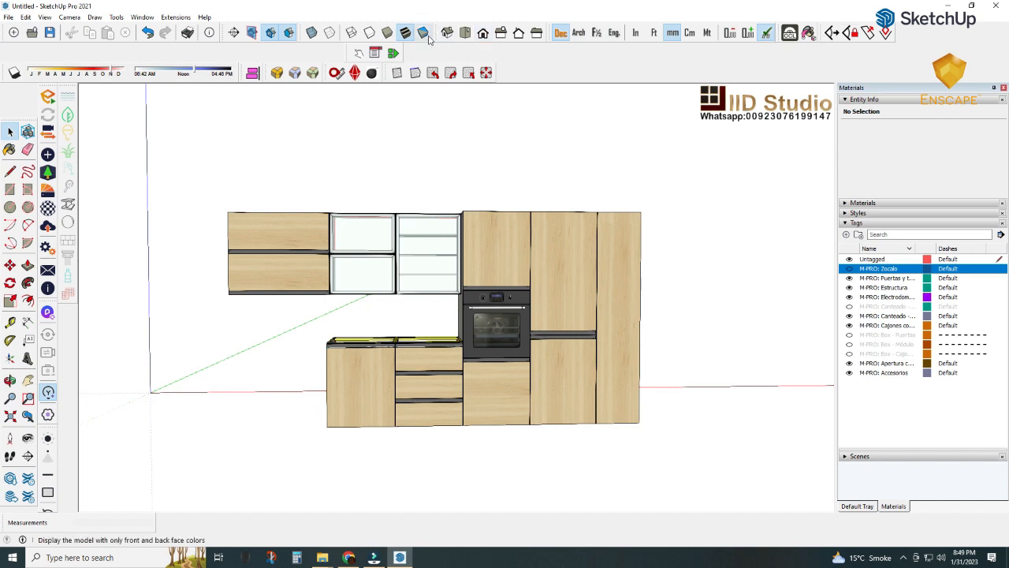
middle_click_drag(693, 250, 586, 320)
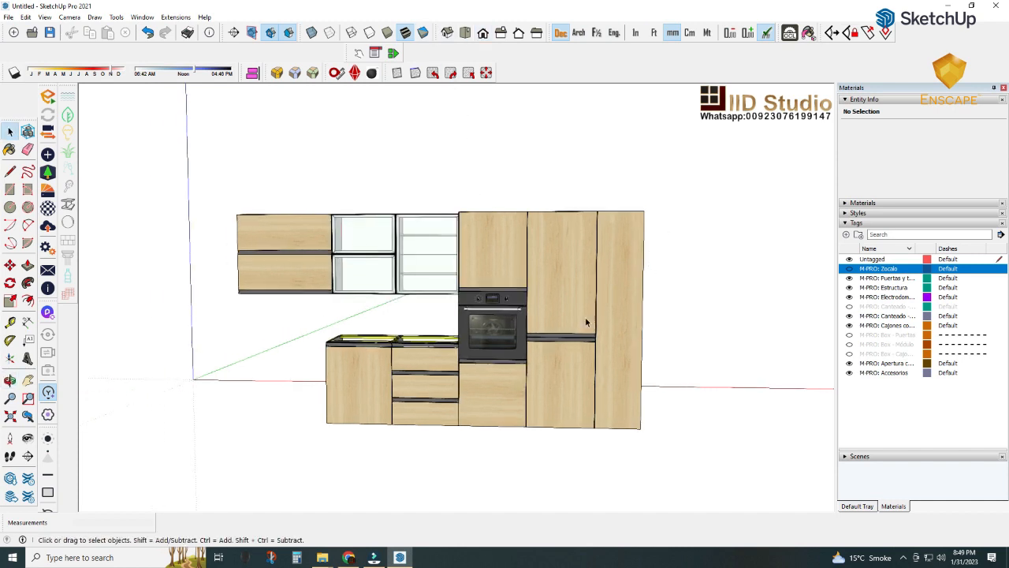
scroll(510, 361, "up", 2)
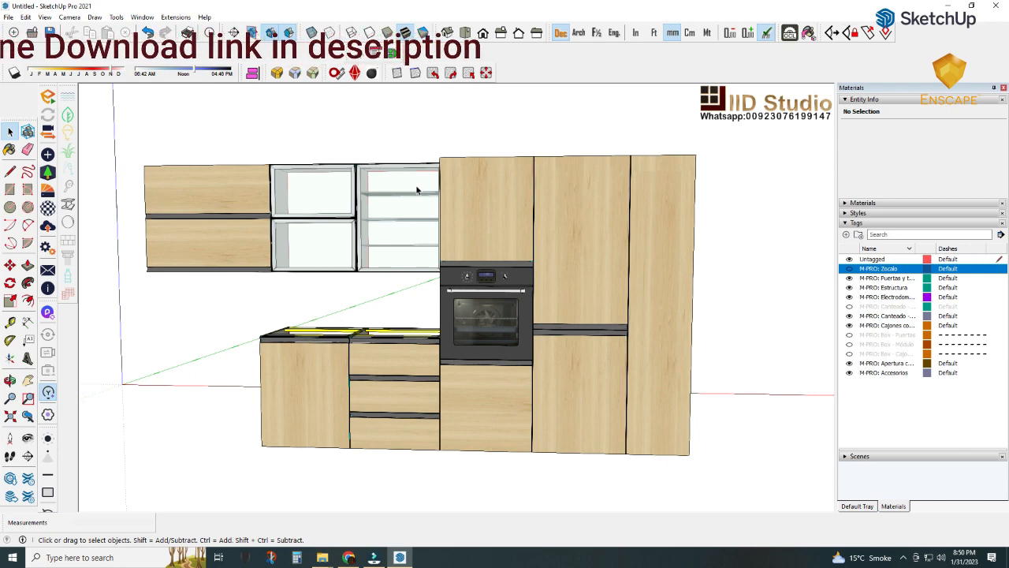
middle_click_drag(417, 189, 432, 181)
scroll(575, 272, "down", 3)
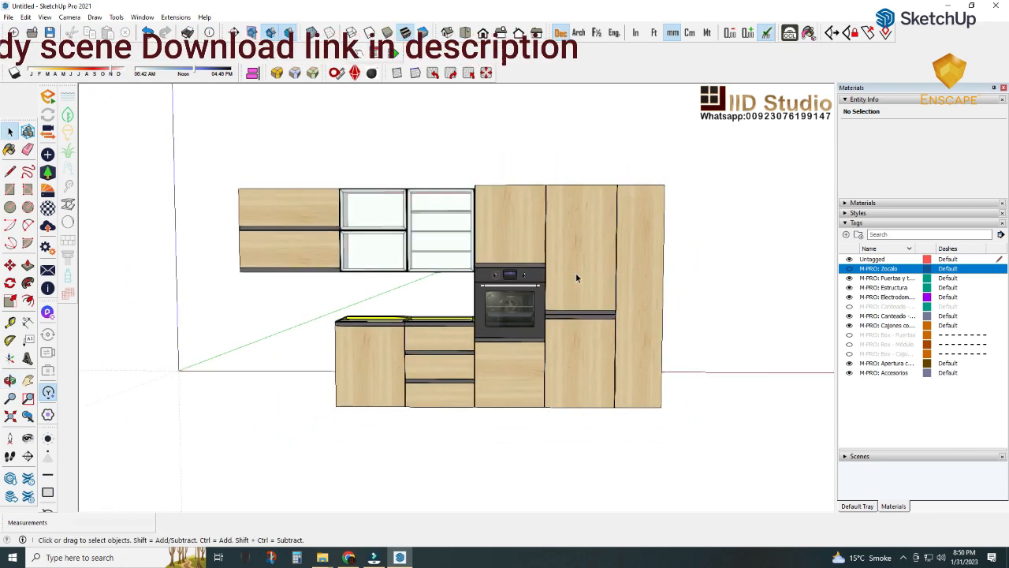
left_click_drag(710, 152, 640, 308)
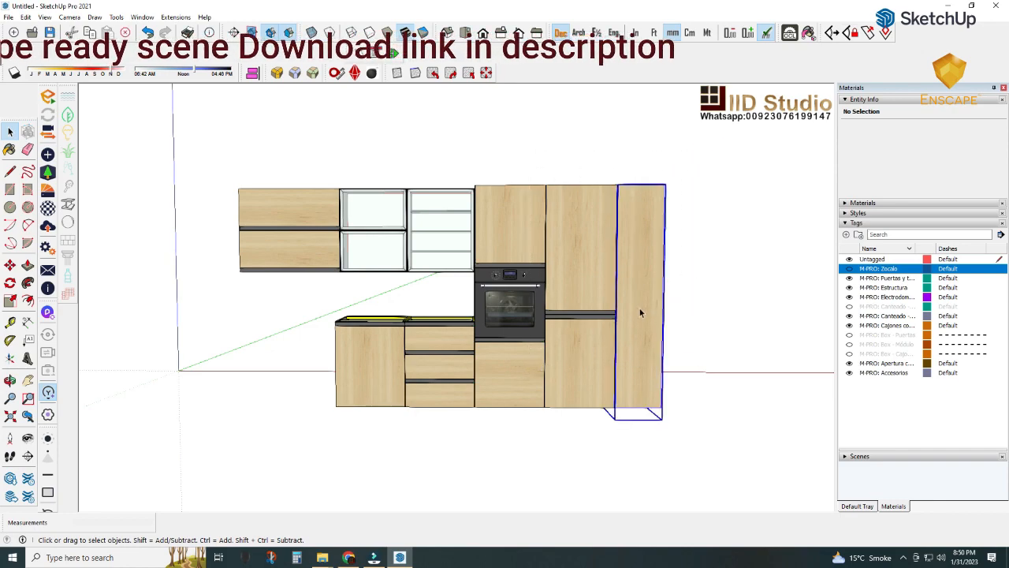
middle_click_drag(639, 308, 507, 413)
left_click(10, 131)
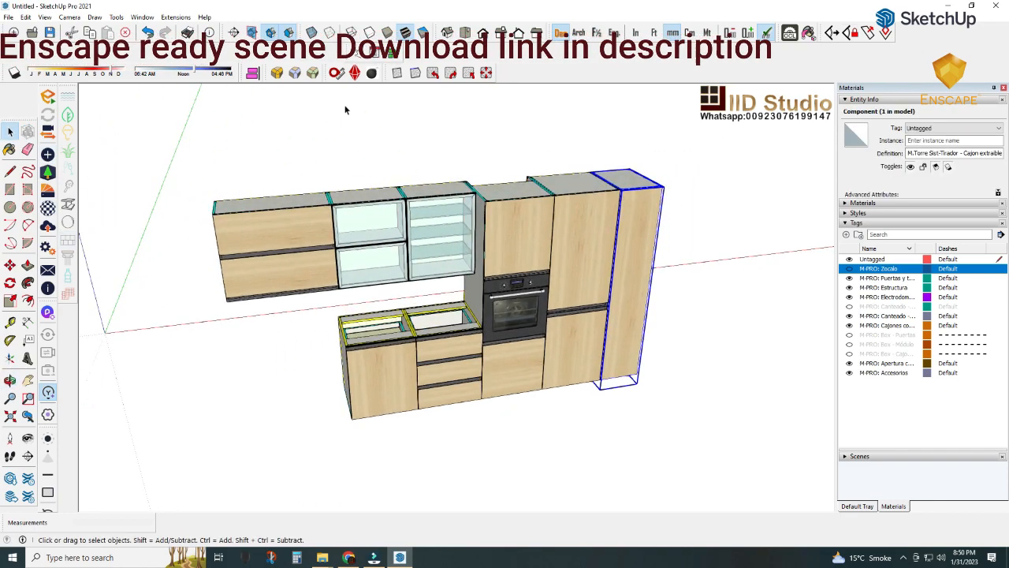
- Open both doors of the tall shelf cabinet and the doors above and below the oven with the Interact tool
left_click(358, 52)
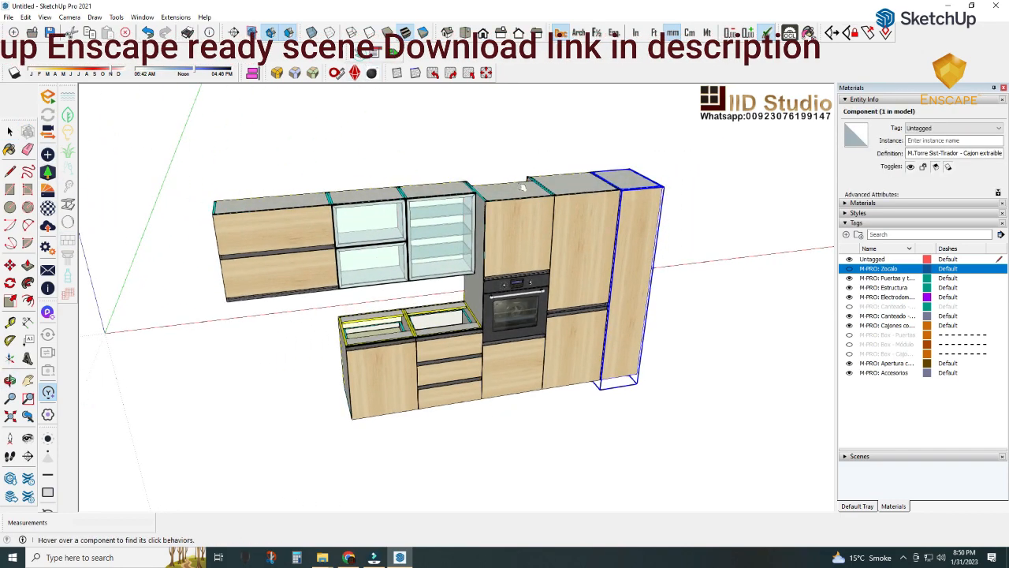
left_click(590, 270)
left_click(586, 350)
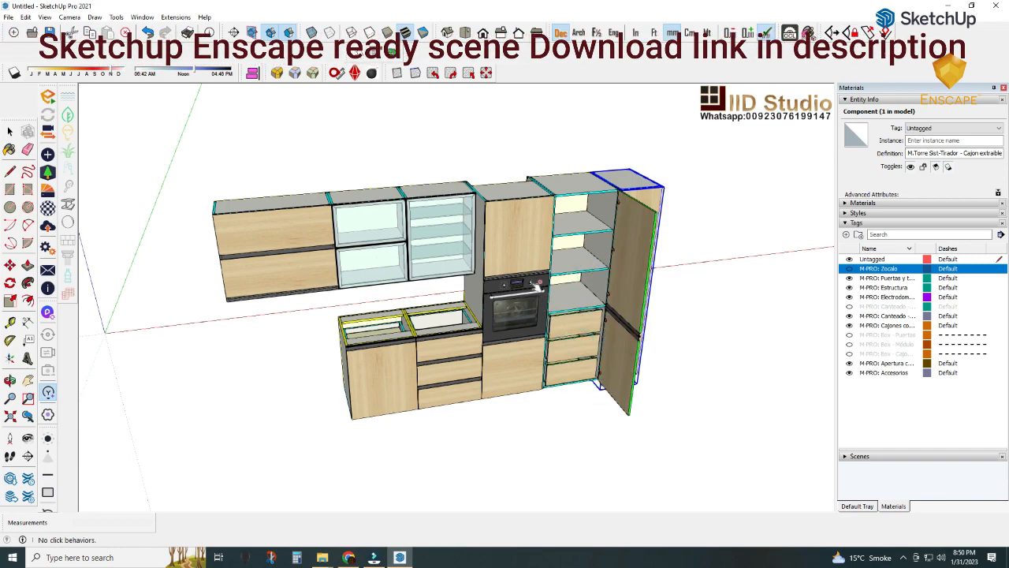
left_click(514, 244)
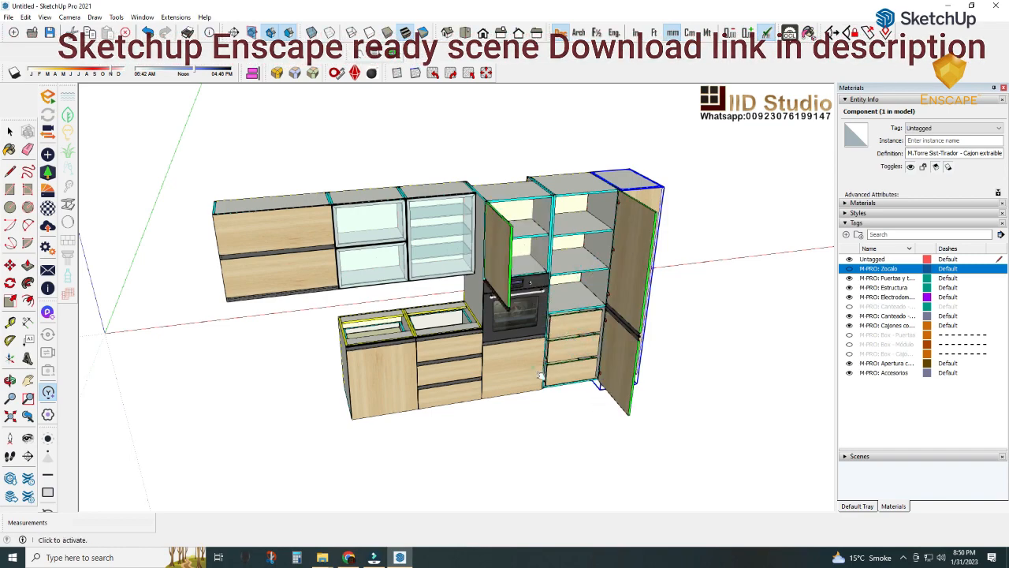
left_click(537, 371)
- Slide out the base drawer unit's drawers and the large front of the neighbouring base cabinet
middle_click_drag(558, 392, 469, 358)
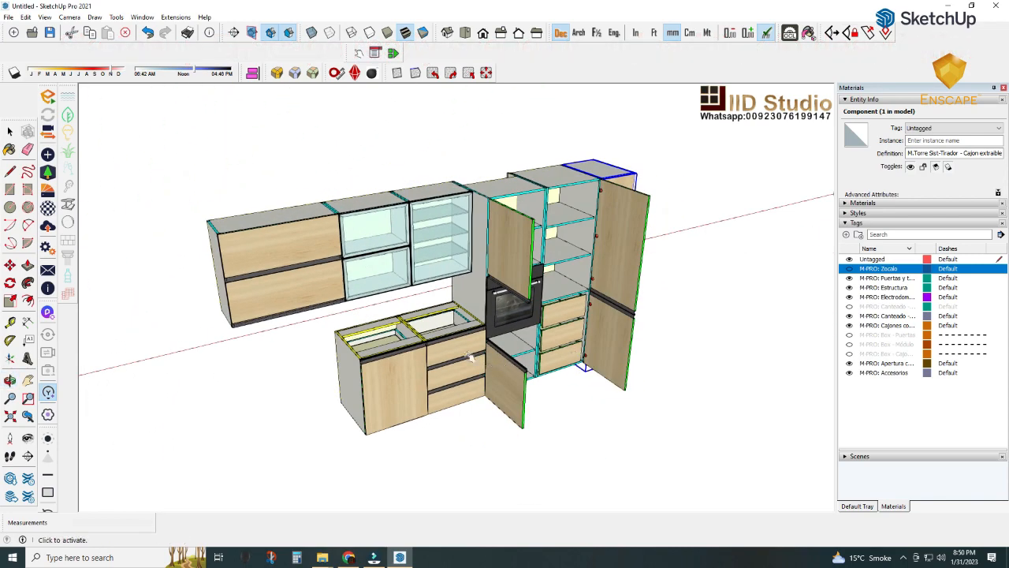
left_click(465, 383)
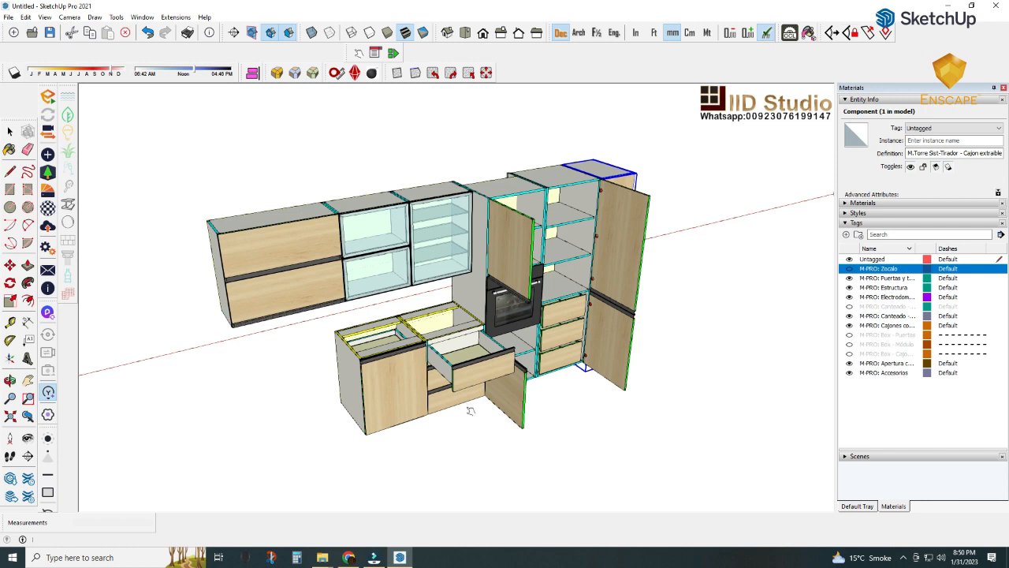
left_click(467, 408)
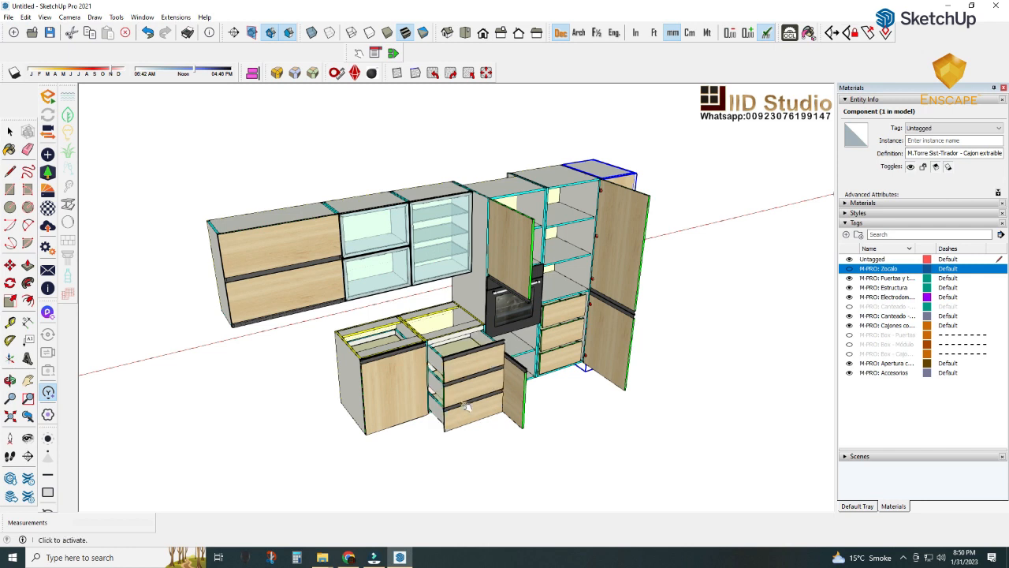
left_click(387, 402)
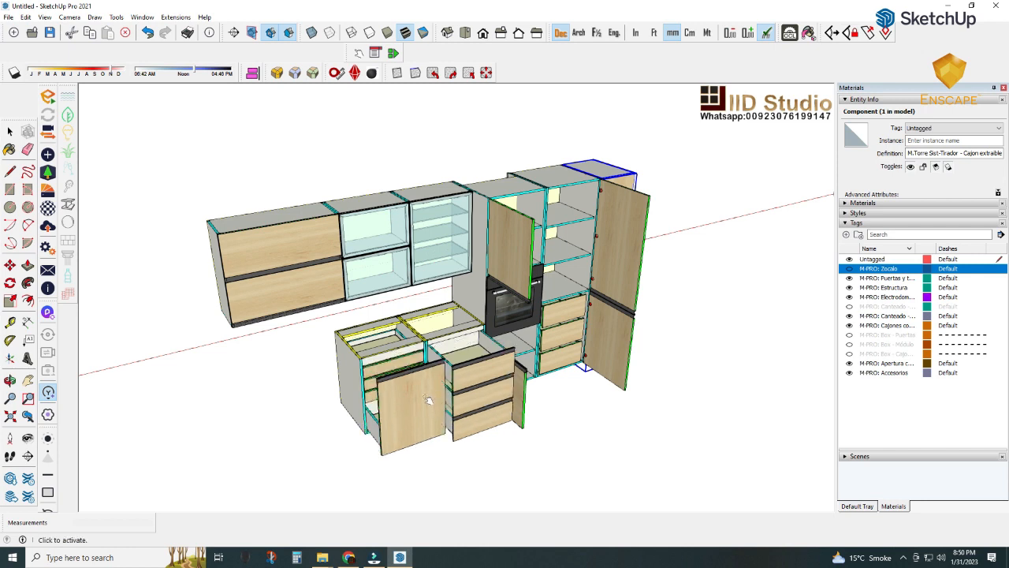
- Lift open the upper and lower wooden flaps of the wide wall cabinet
middle_click_drag(428, 401, 536, 367)
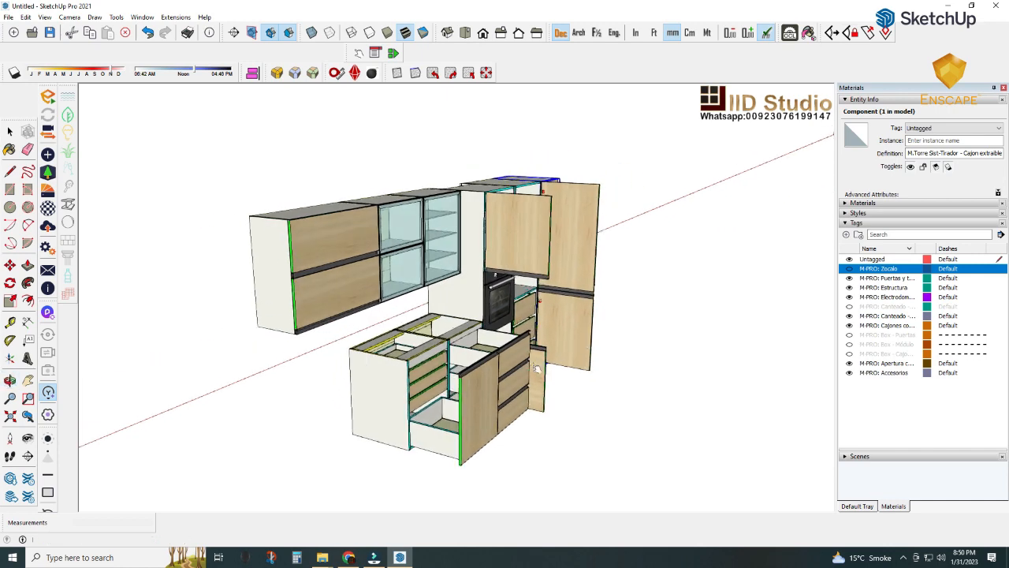
left_click(360, 244)
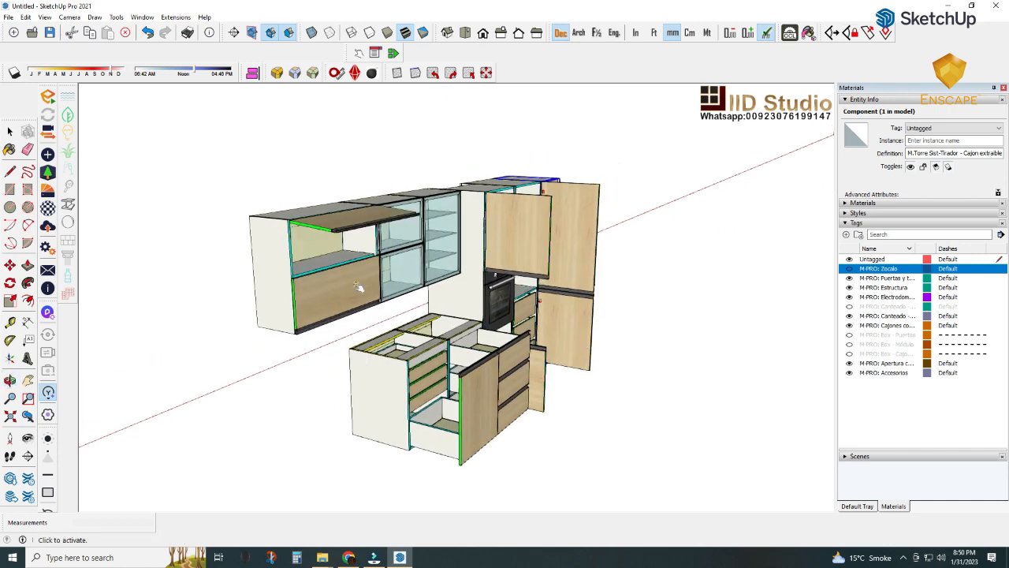
left_click(363, 297)
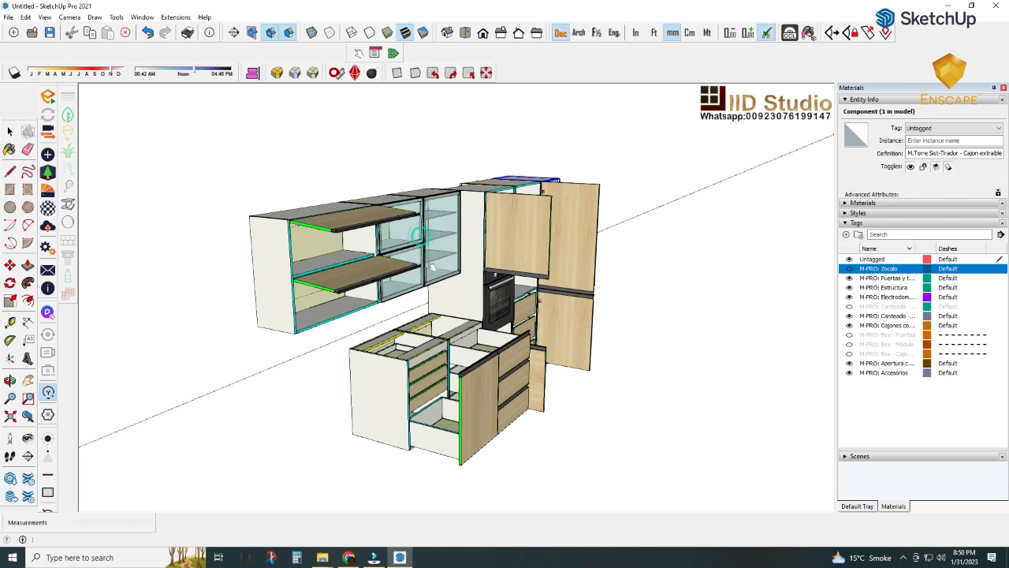
- Raise the upper and lower glass flaps of the middle wall cabinet to their fully open position
left_click(418, 235)
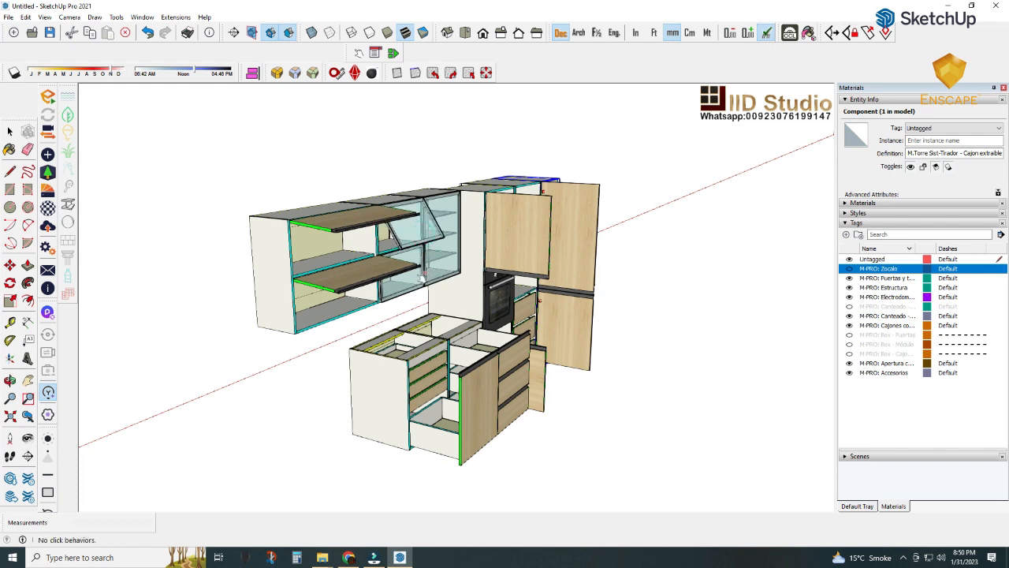
left_click(460, 257)
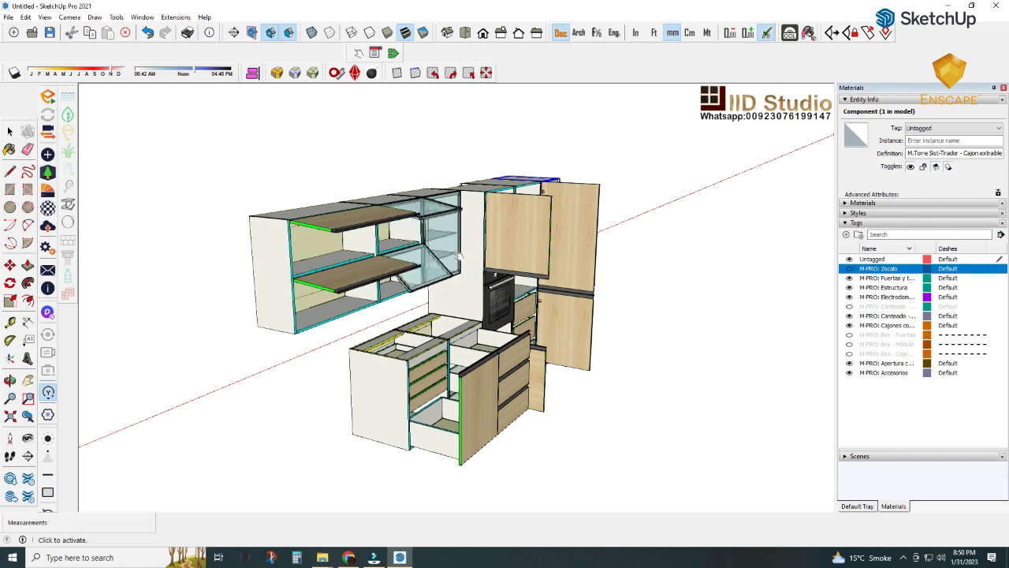
middle_click_drag(451, 251, 419, 282)
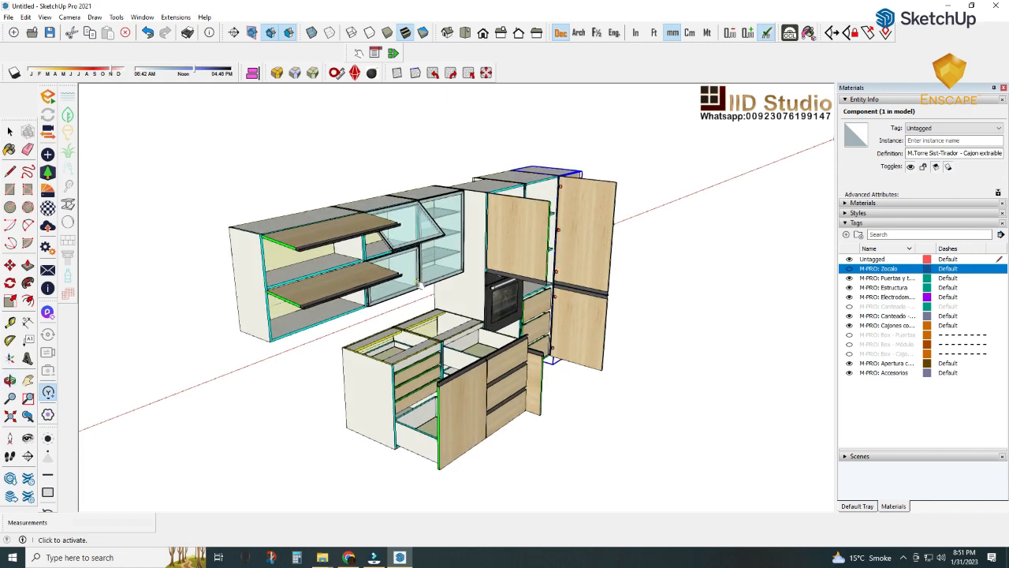
left_click(457, 257)
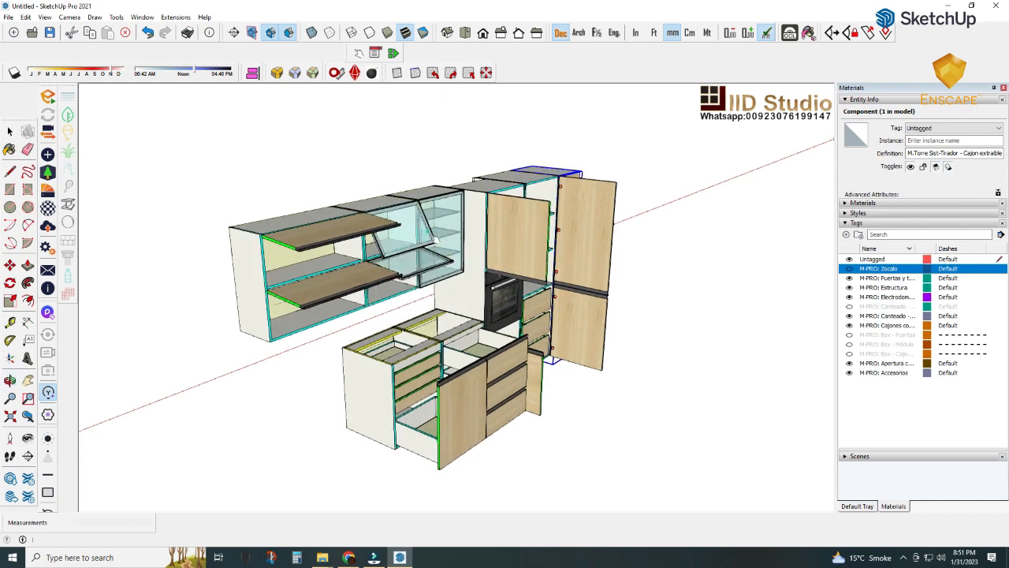
left_click(436, 240)
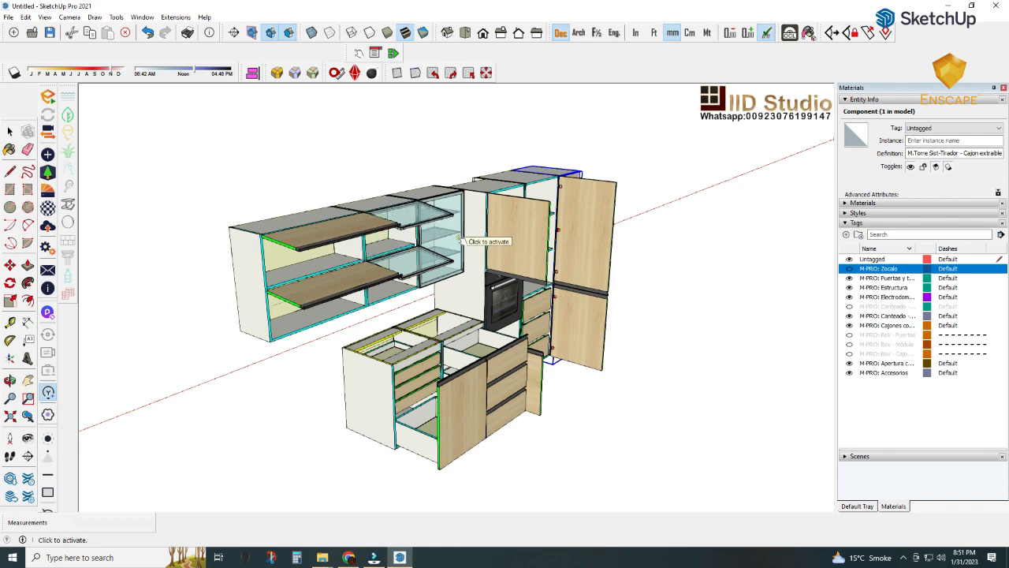
- Examine the kitchen with its doors, flaps and drawers open from several angles, including the standard front view
mouse_move(460, 238)
middle_mouse_down()
mouse_move(450, 246)
mouse_move(460, 254)
middle_mouse_up()
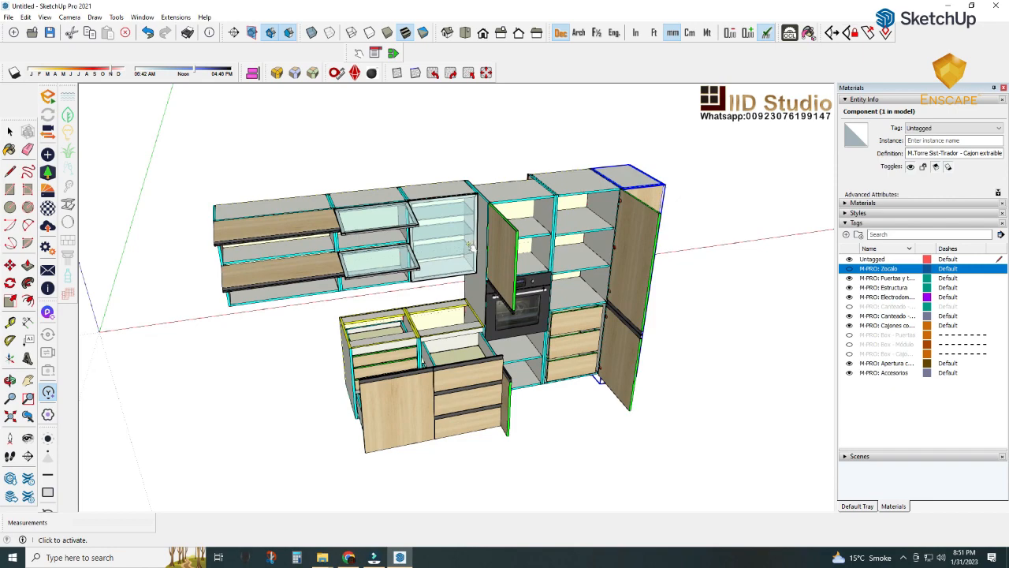
middle_click_drag(489, 193, 409, 283)
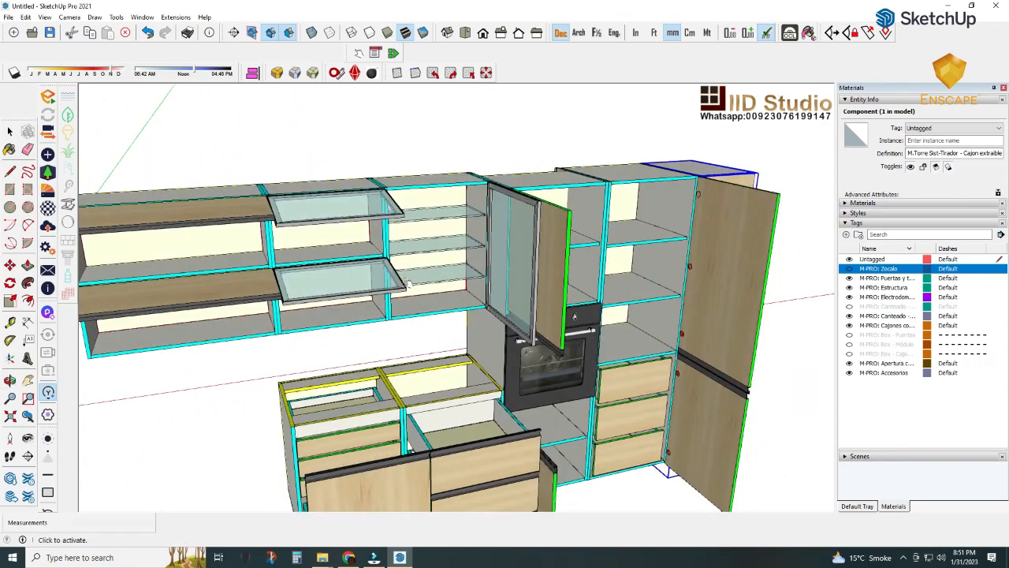
scroll(408, 282, "down", 2)
middle_click_drag(475, 328, 349, 343)
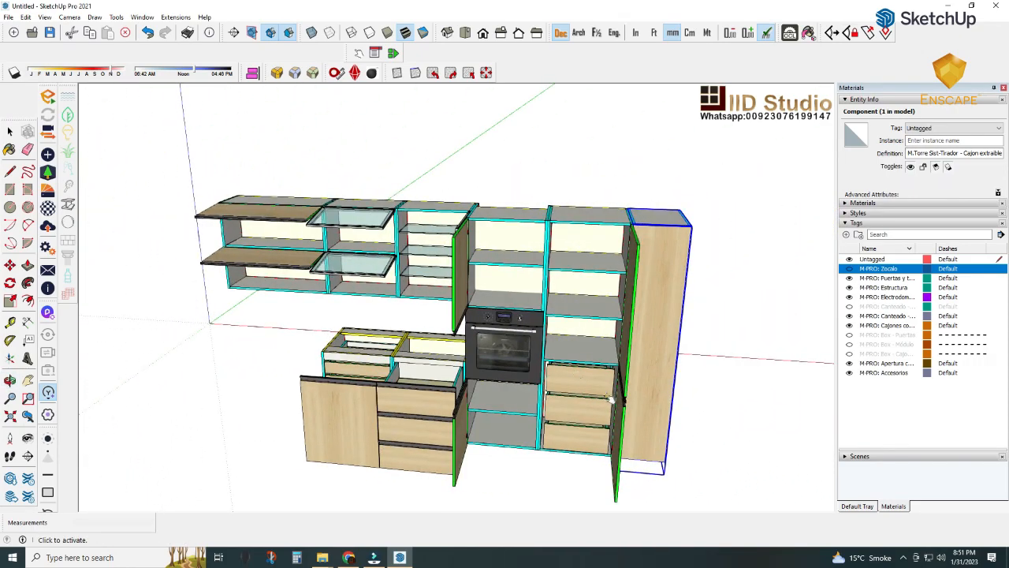
middle_click_drag(611, 399, 473, 336)
left_click(30, 379)
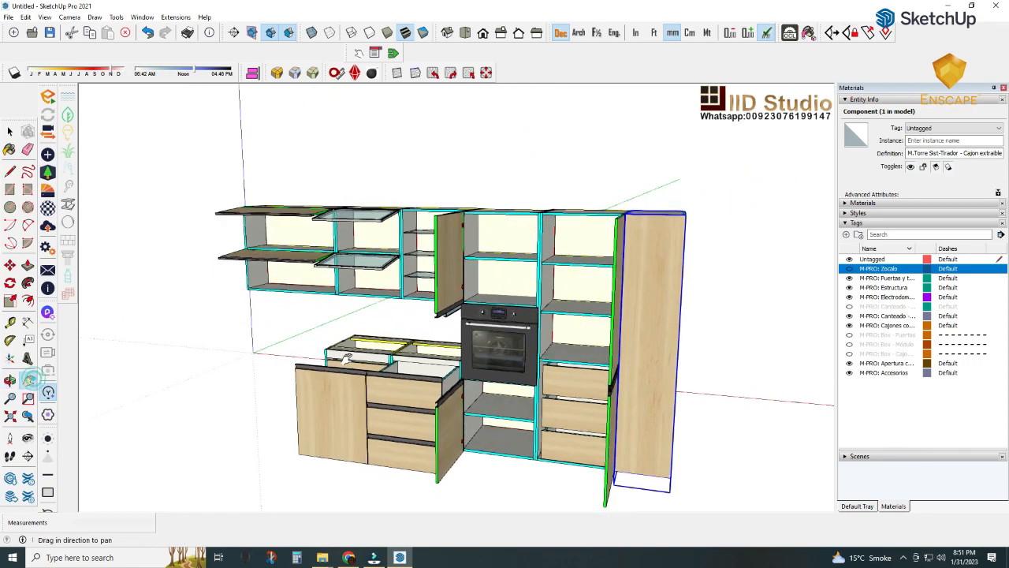
middle_click_drag(347, 360, 431, 335)
scroll(587, 359, "down", 5)
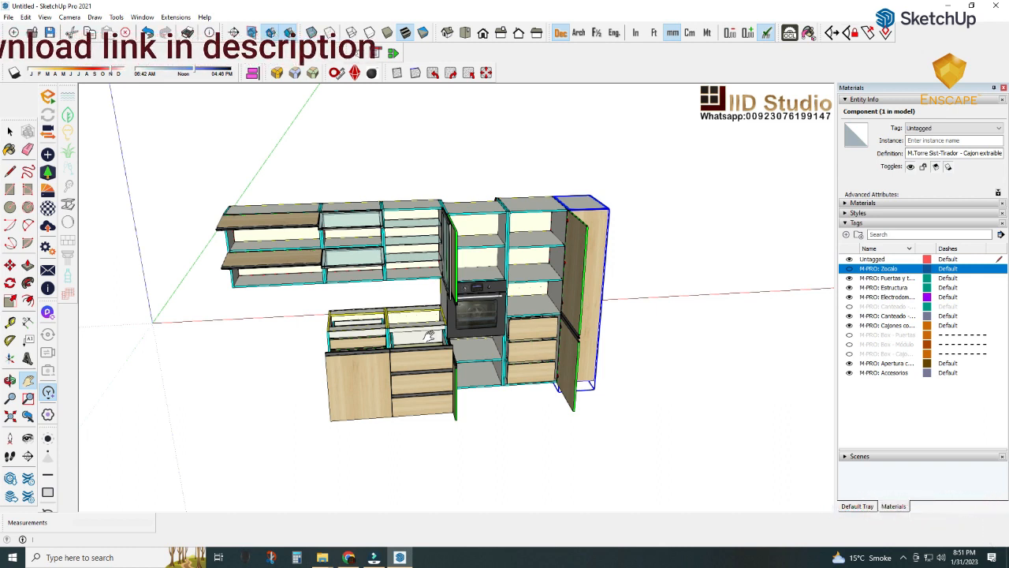
scroll(392, 314, "up", 2)
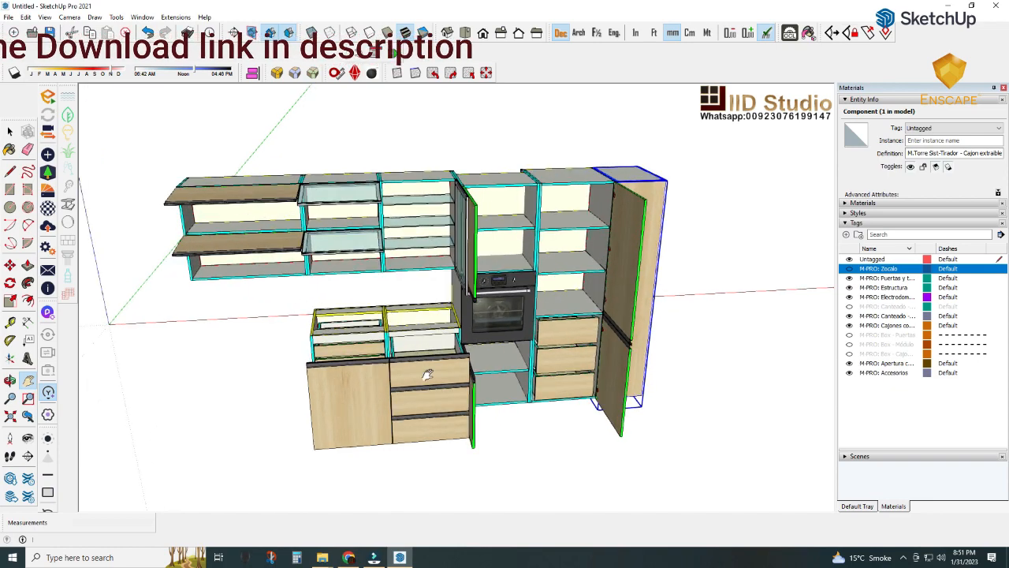
middle_click_drag(428, 378, 389, 310)
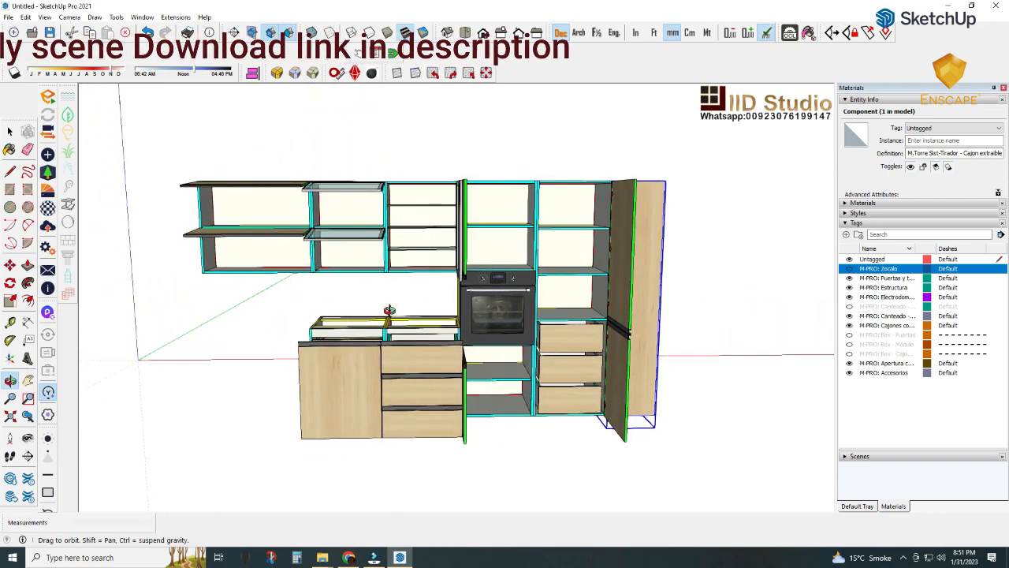
scroll(418, 311, "down", 2)
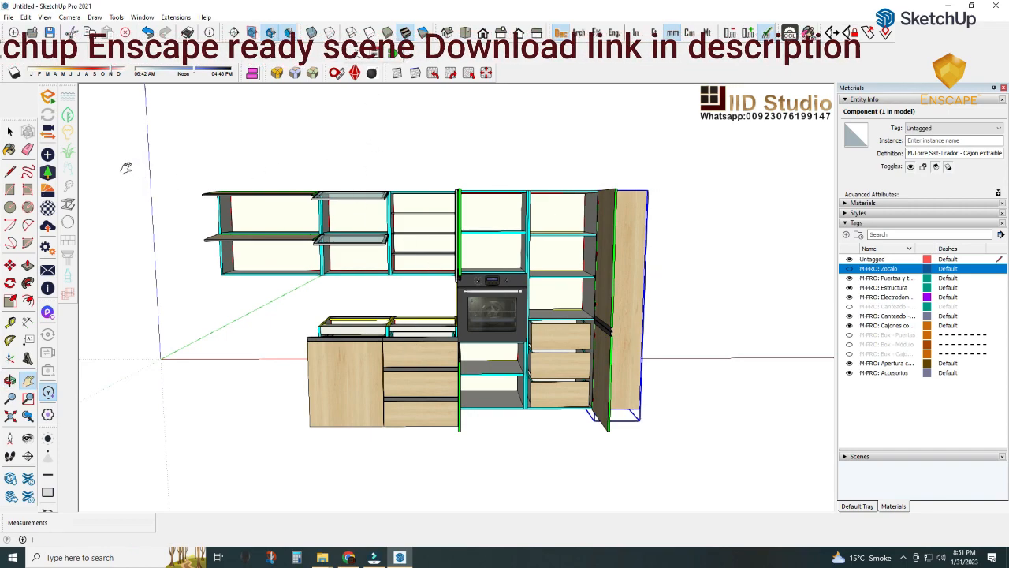
middle_click_drag(365, 187, 394, 167)
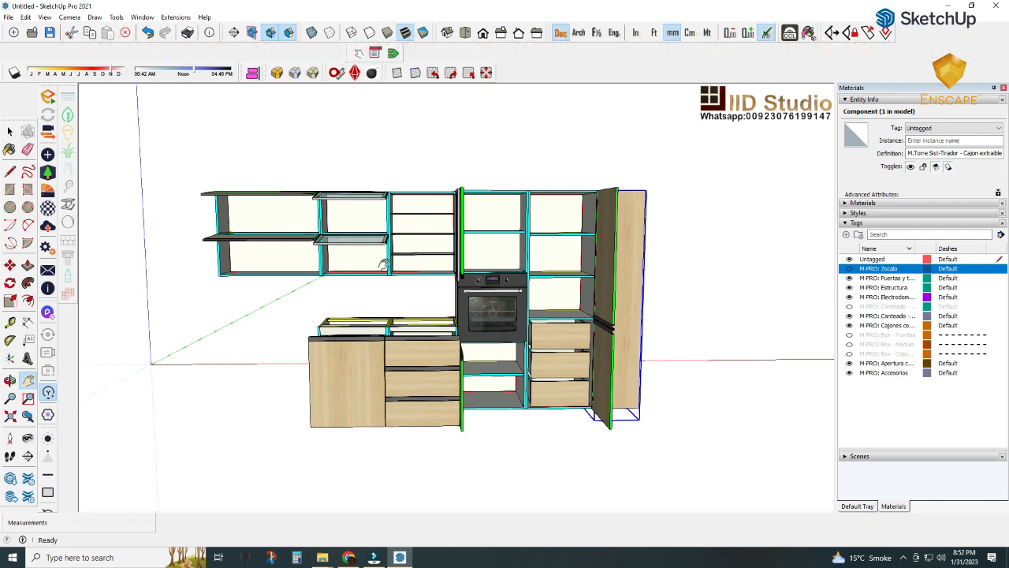
middle_click_drag(378, 246, 402, 256)
left_click(482, 32)
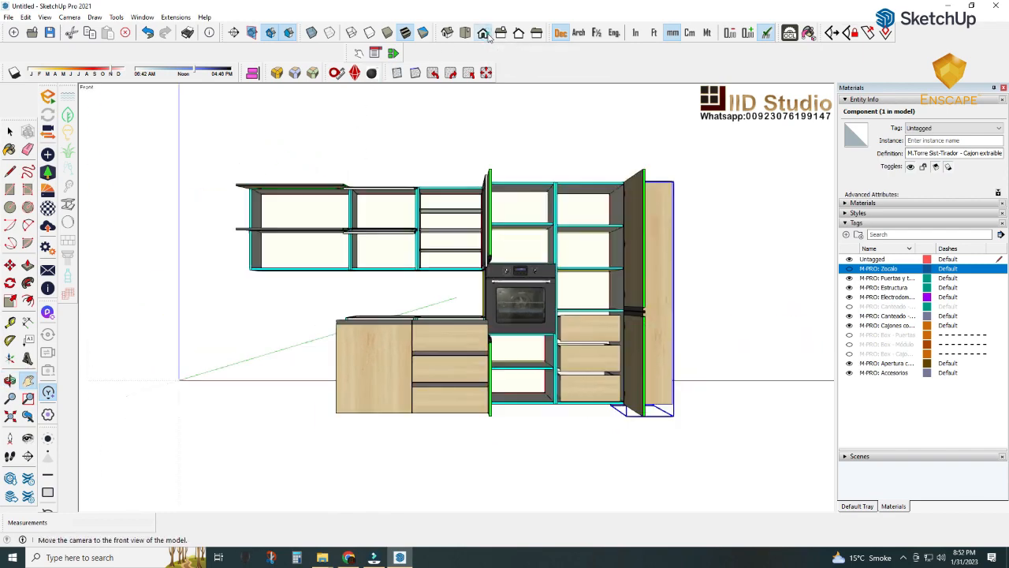
middle_click_drag(450, 117, 536, 359)
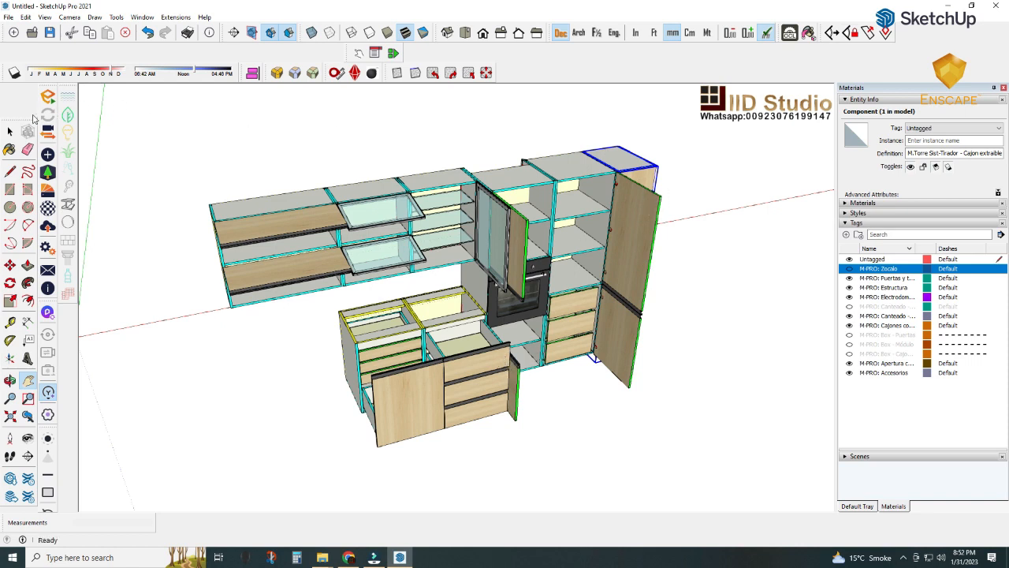
left_click(10, 130)
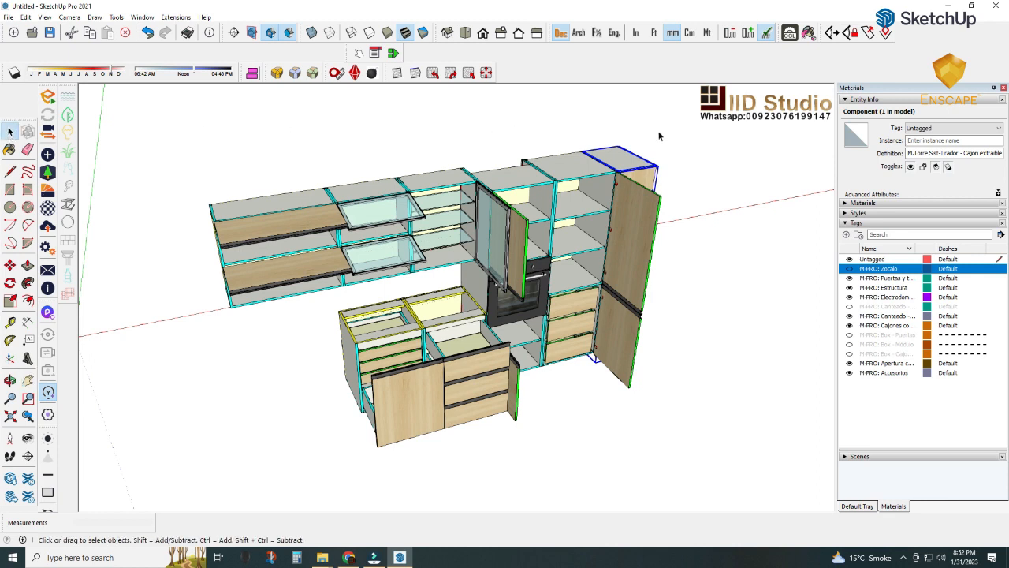
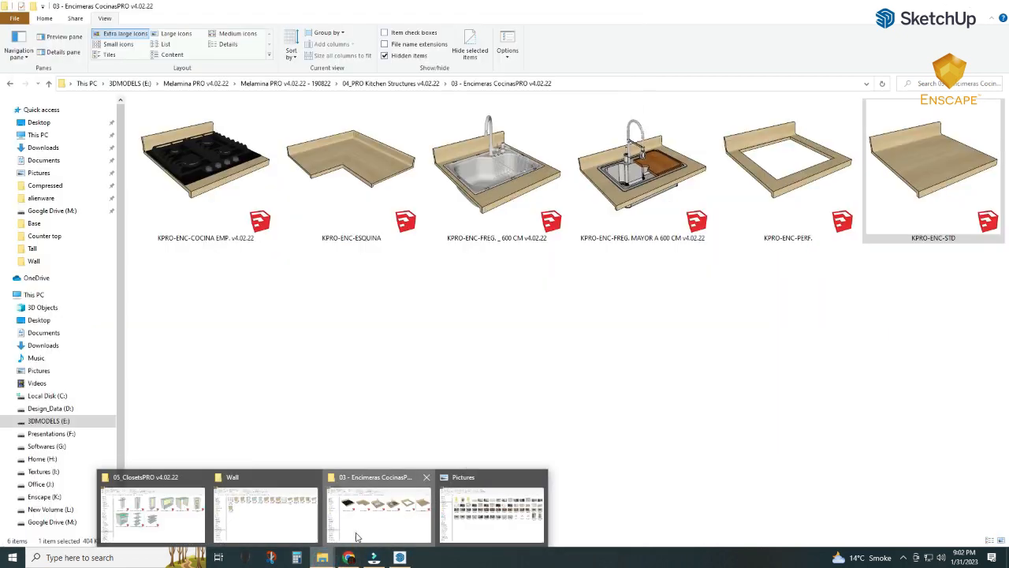
- Insert the sink countertop KPRO-ENC-FREG. MAYOR A 600 CM v4.02.22 from File Explorer onto the base cabinet below the glass-front wall cabinet
left_click(355, 532)
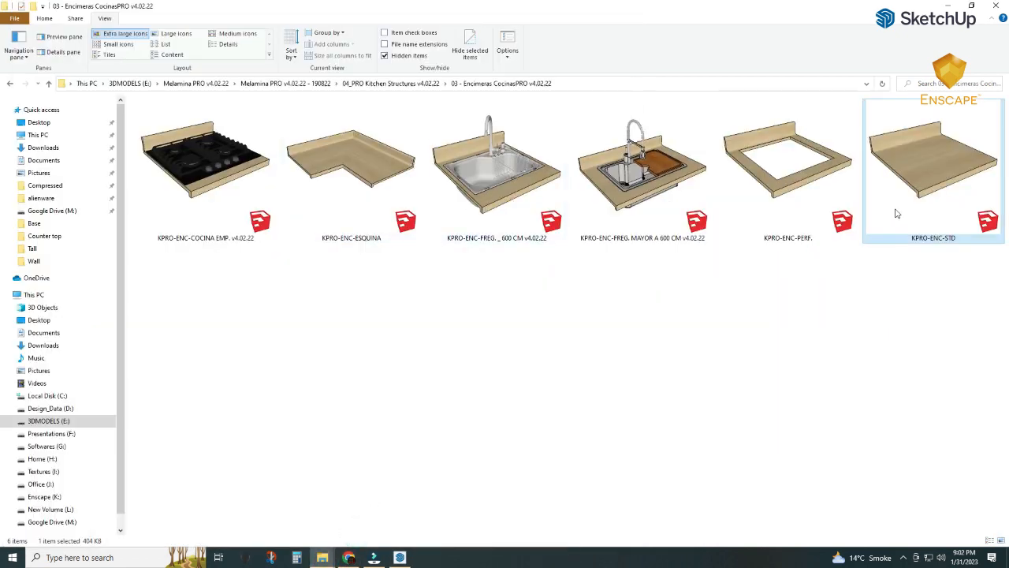
left_click(656, 194)
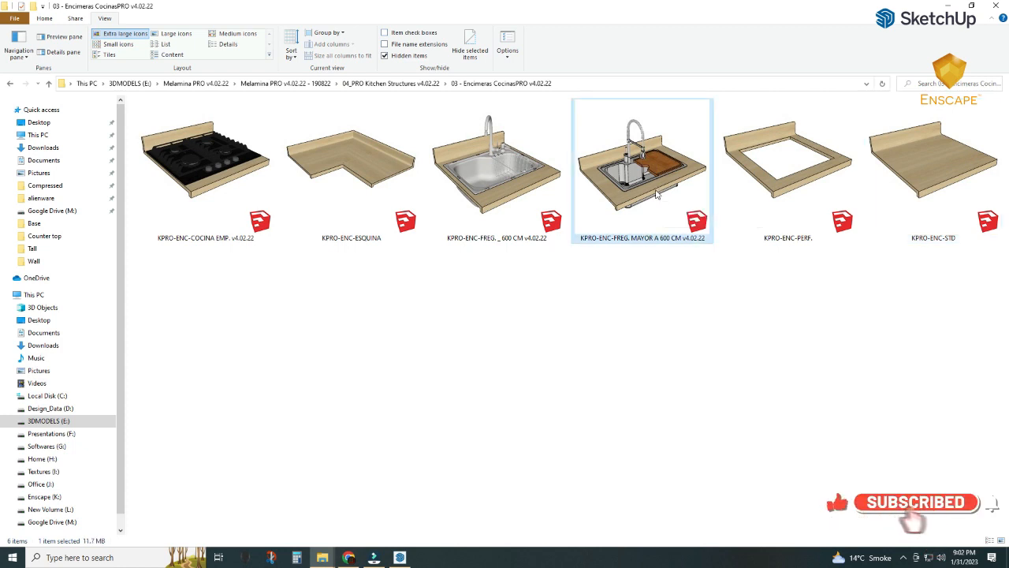
mouse_move(656, 194)
left_mouse_down()
mouse_move(654, 212)
mouse_move(363, 525)
mouse_move(400, 556)
mouse_move(364, 490)
left_mouse_up()
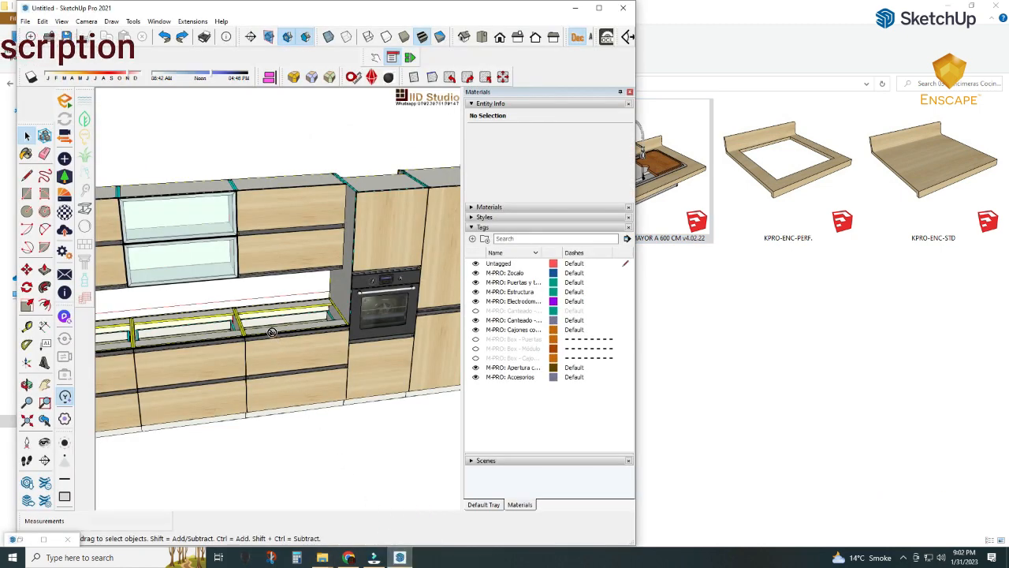
left_click_drag(262, 335, 260, 327)
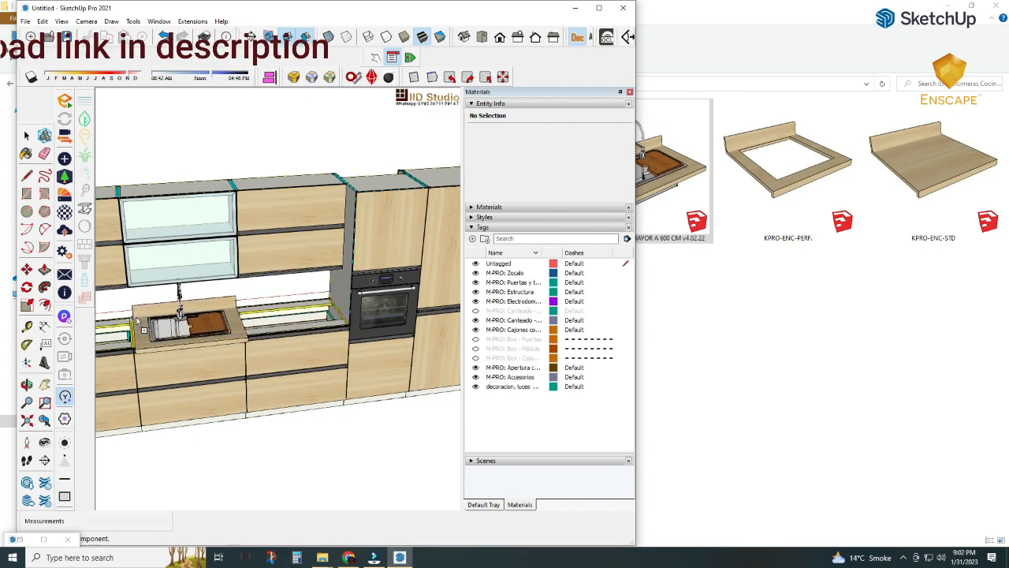
left_click(138, 315)
- Move the sink countertop so the underside corner behind its front lip meets the top corner of the base cabinet beneath it
middle_click_drag(235, 404, 427, 394)
scroll(187, 379, "up", 5)
scroll(241, 363, "up", 4)
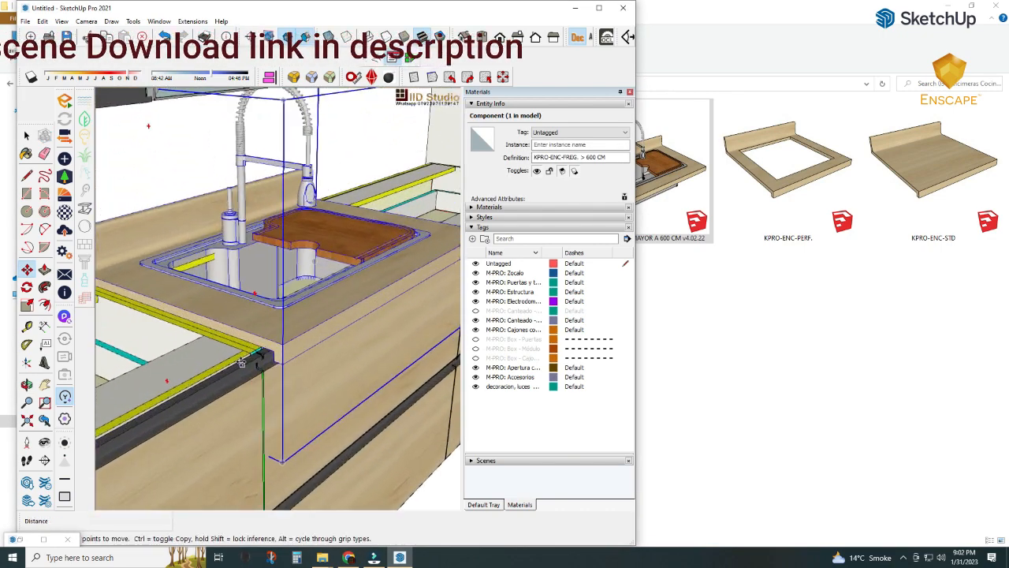
middle_click_drag(241, 363, 263, 362)
key("m")
scroll(268, 355, "up", 4)
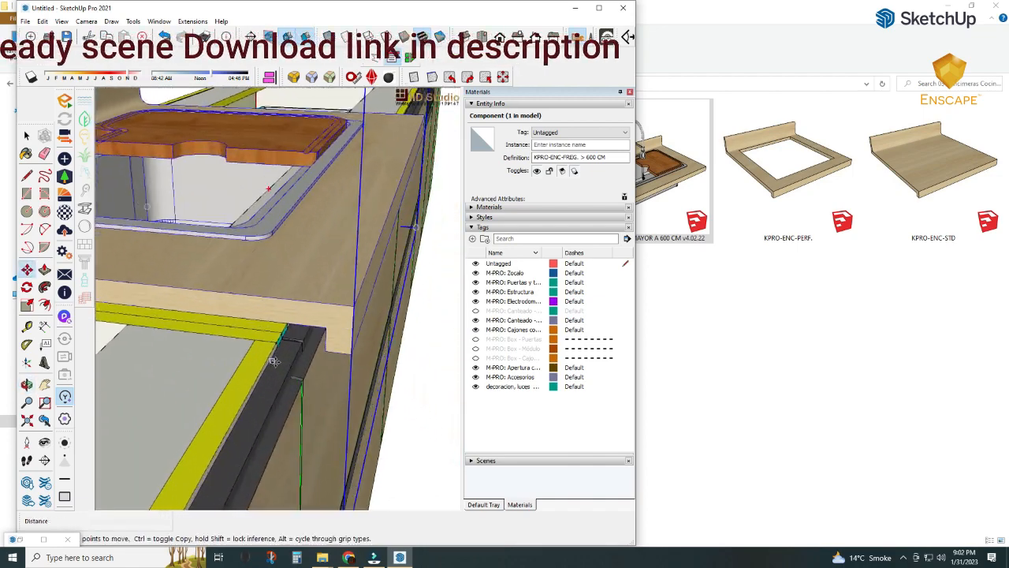
left_click(331, 323)
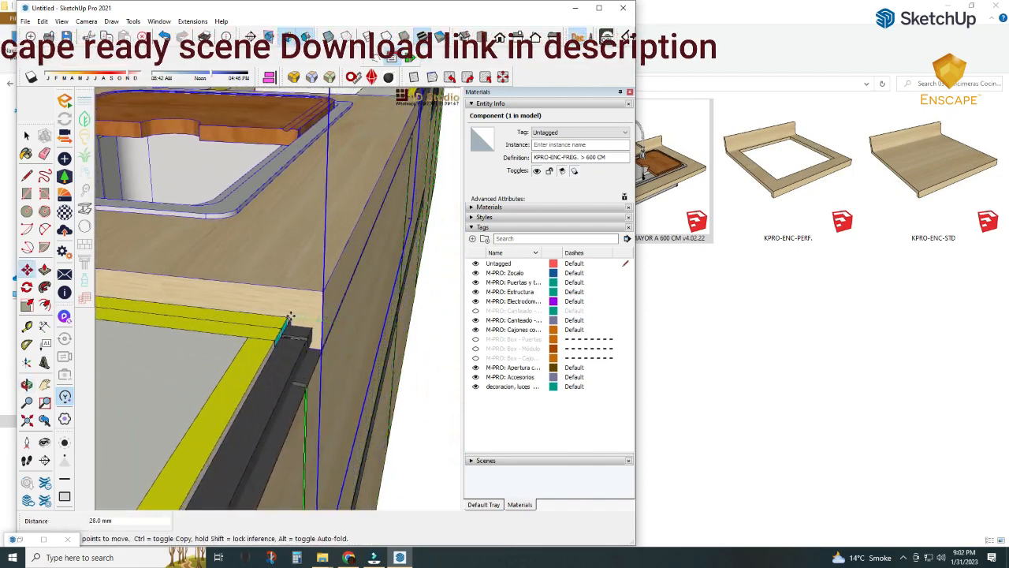
left_click(288, 317)
middle_click_drag(355, 354, 139, 399)
scroll(248, 379, "down", 4)
scroll(349, 364, "down", 5)
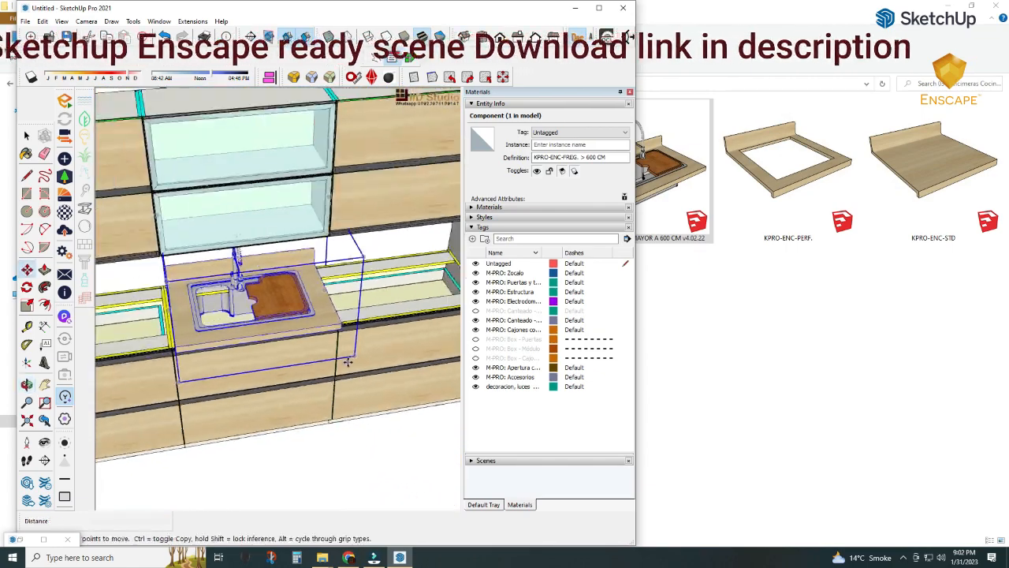
middle_click_drag(356, 376, 279, 364)
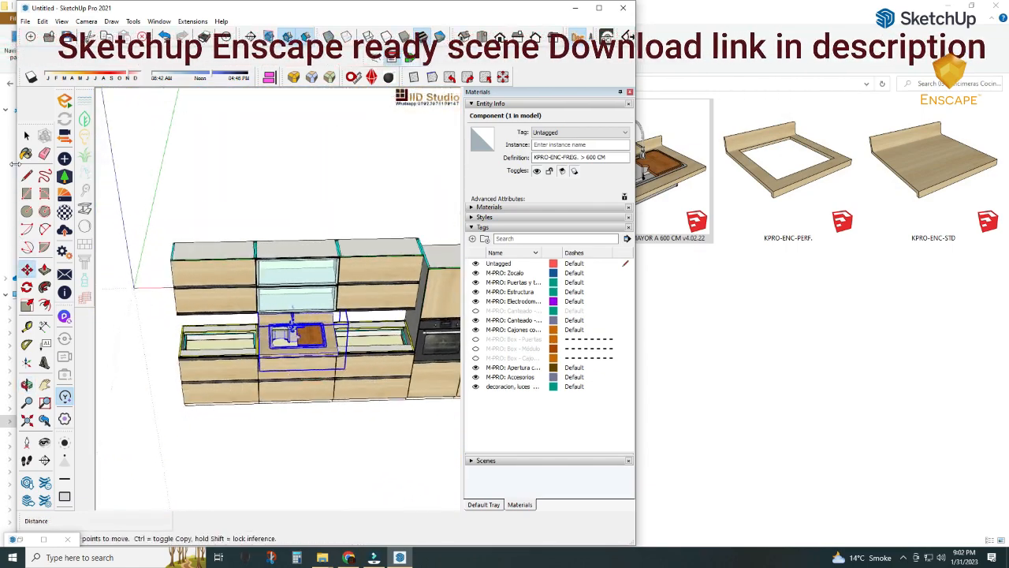
- Copy the end base cabinet and the wall cabinet above it 900 mm outward, extending both rows away from the oven
left_click(27, 135)
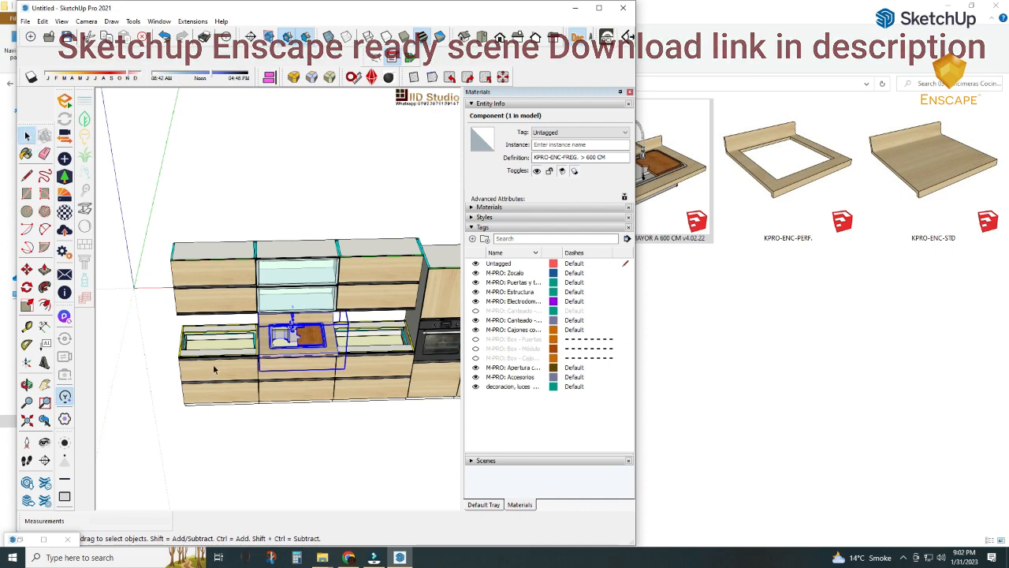
left_click(211, 376)
left_click(214, 277, "ctrl")
middle_click_drag(273, 458, 412, 410, "shift")
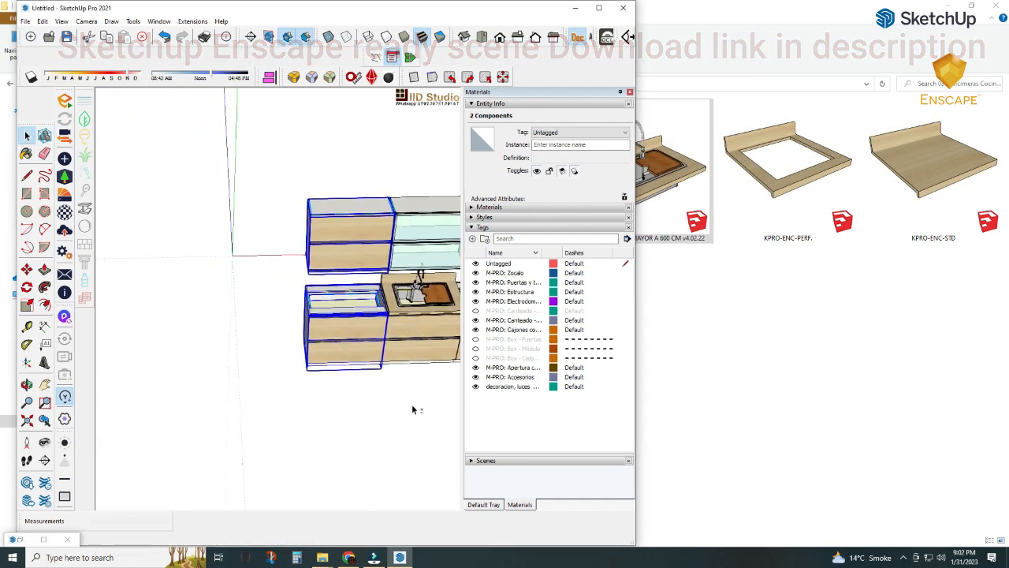
scroll(357, 333, "up", 2)
left_click(27, 269)
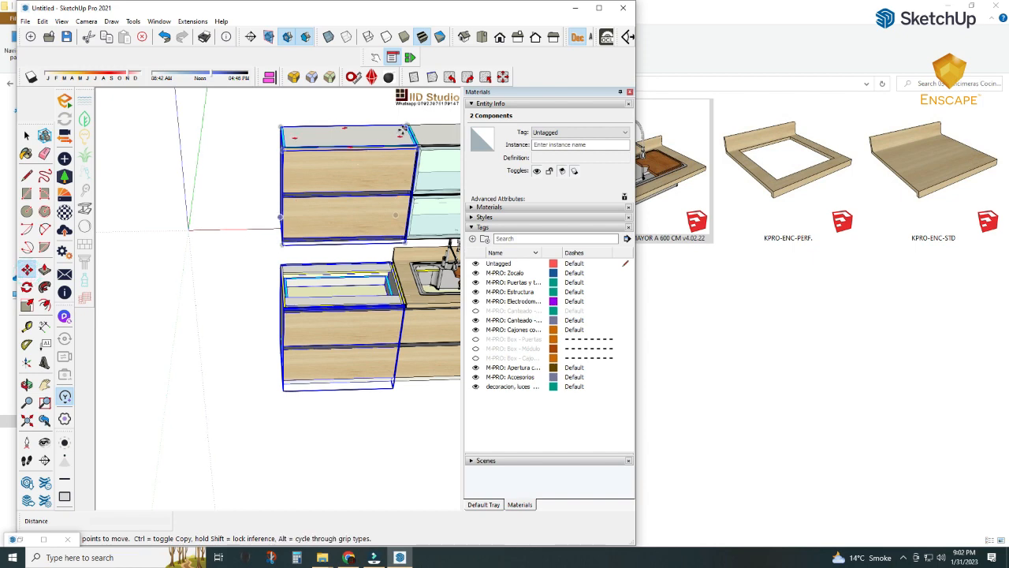
middle_click_drag(403, 129, 431, 166)
scroll(431, 167, "up", 2)
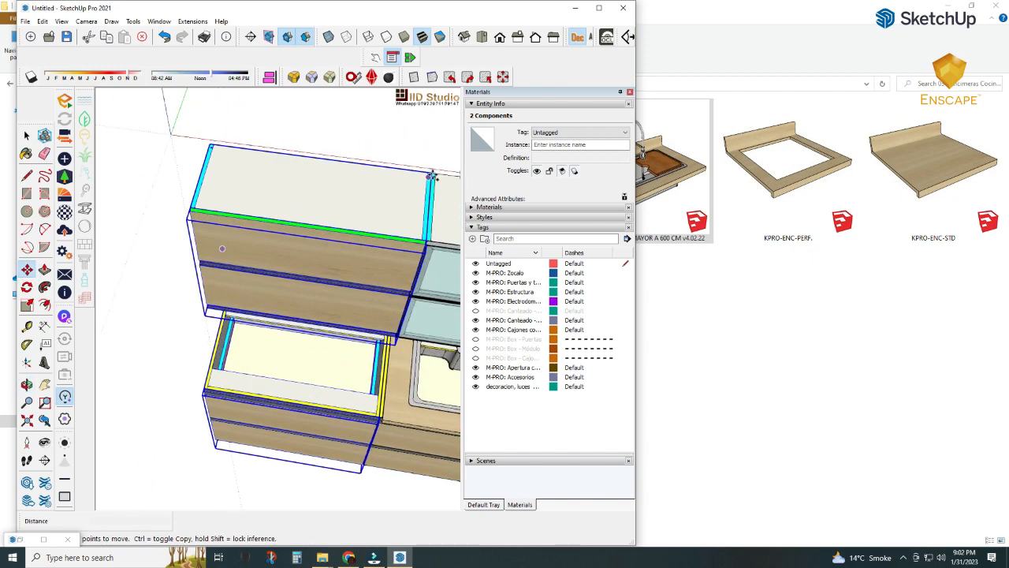
left_click(432, 172)
key("ctrl")
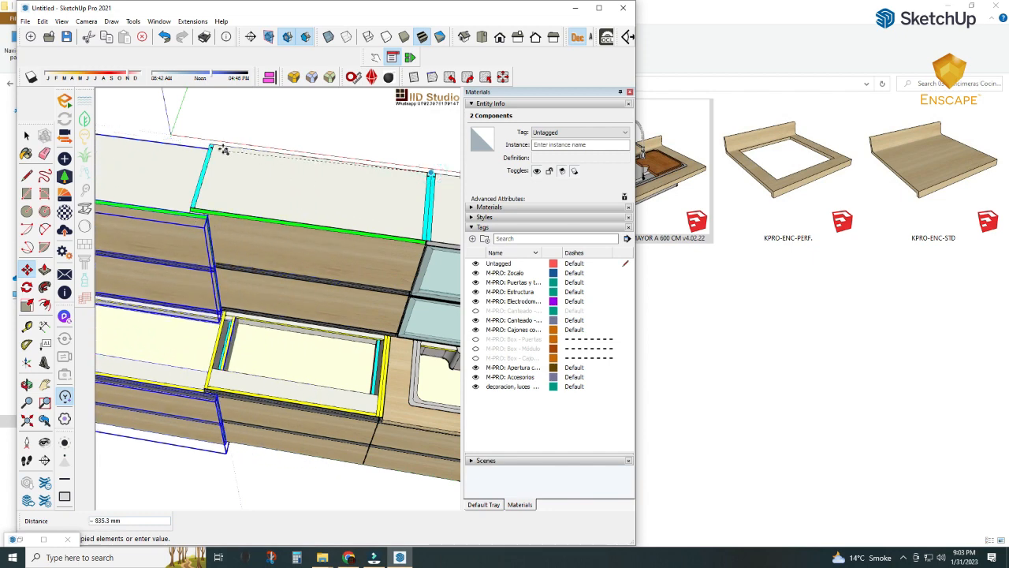
left_click(211, 144)
key("space")
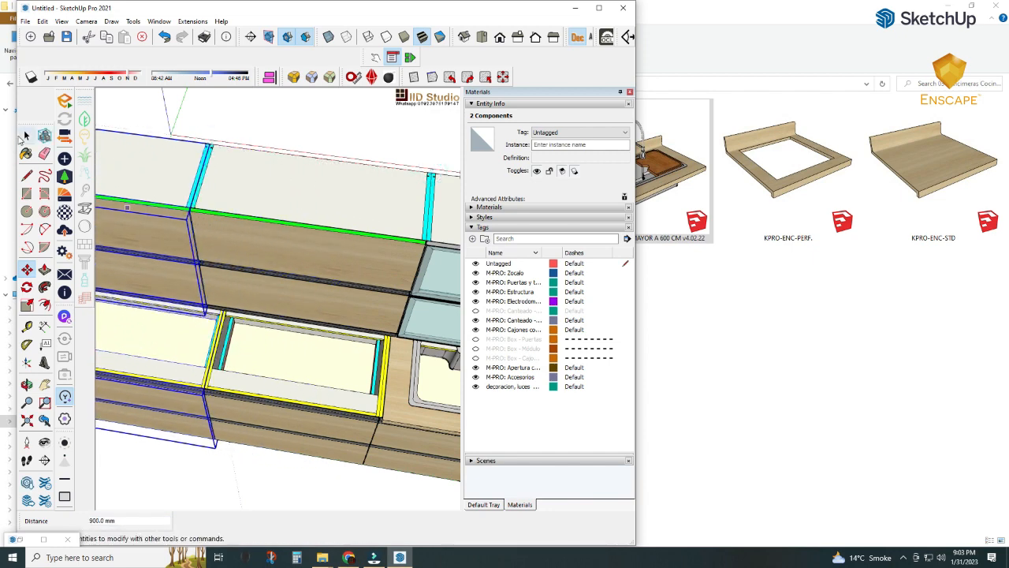
left_click(209, 103)
- Insert the cooktop countertop KPRO-ENC-COCINA EMP. v4.02.22 from File Explorer into the free space in front of the kitchen
scroll(267, 282, "down", 4)
middle_click_drag(286, 322, 387, 203)
middle_click_drag(353, 339, 203, 328, "shift")
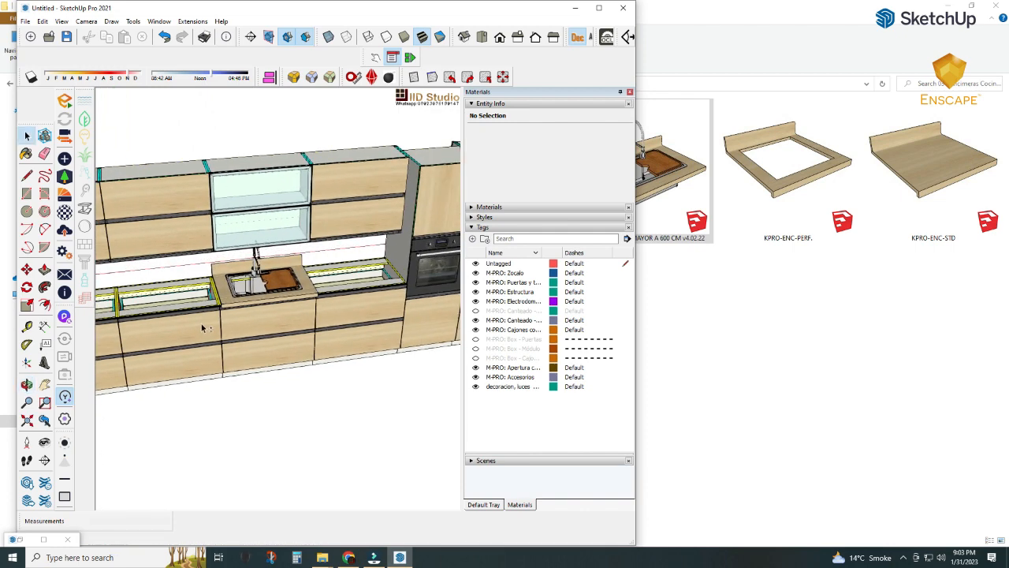
scroll(379, 301, "down", 2)
middle_click_drag(374, 230, 346, 298)
middle_click_drag(365, 237, 394, 258)
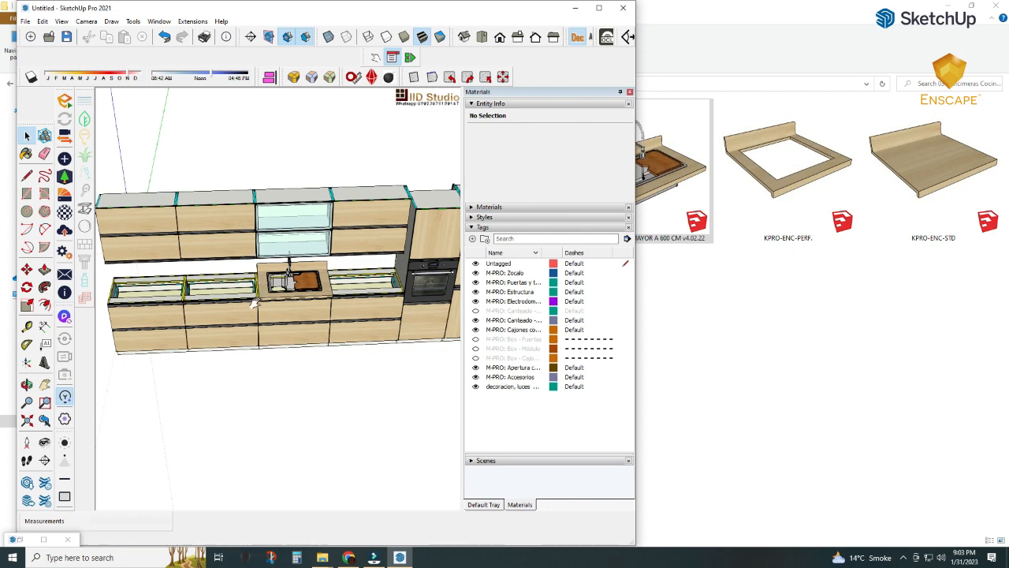
middle_click_drag(256, 302, 392, 362)
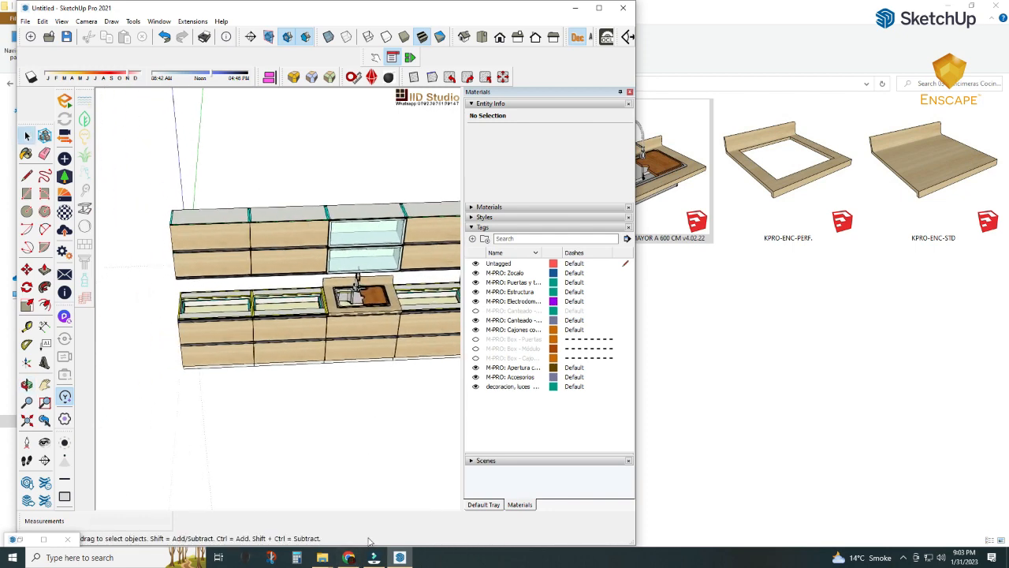
left_click(323, 558)
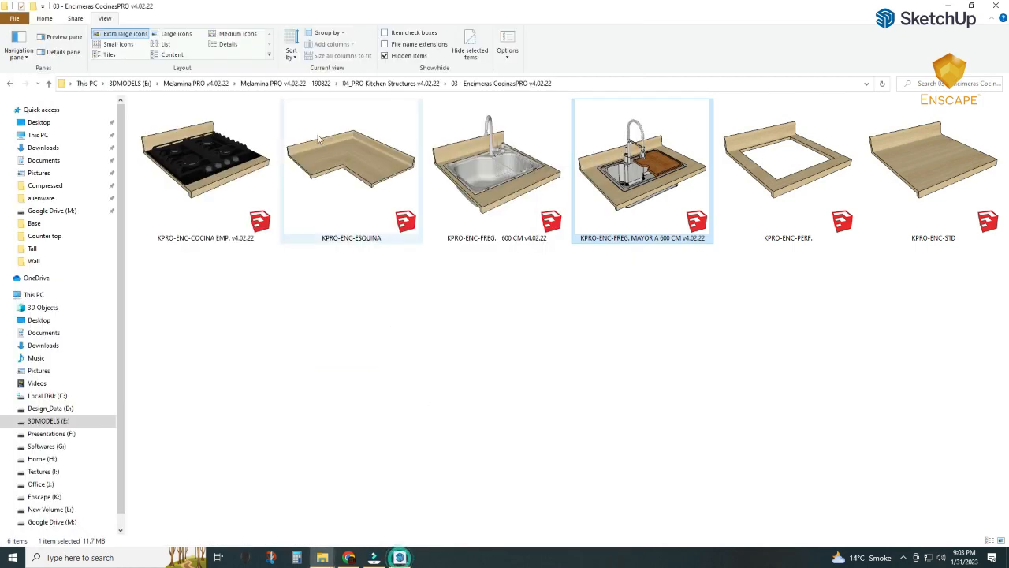
mouse_move(206, 167)
left_mouse_down()
mouse_move(338, 356)
mouse_move(399, 556)
mouse_move(357, 469)
left_mouse_up()
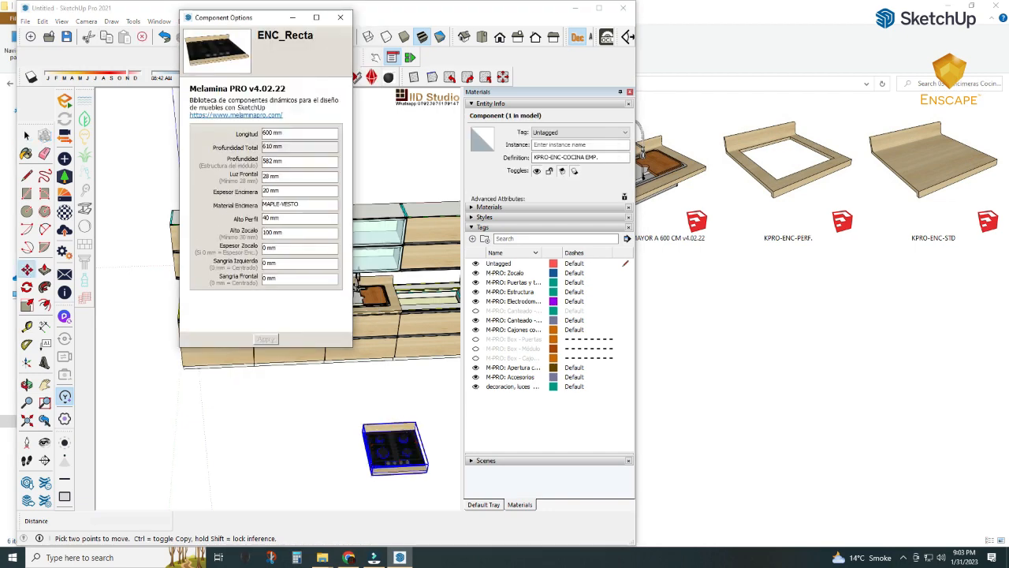
- Move the cooktop countertop by its upper back corner onto the adjoining backsplash corner of the sink countertop
left_click(598, 10)
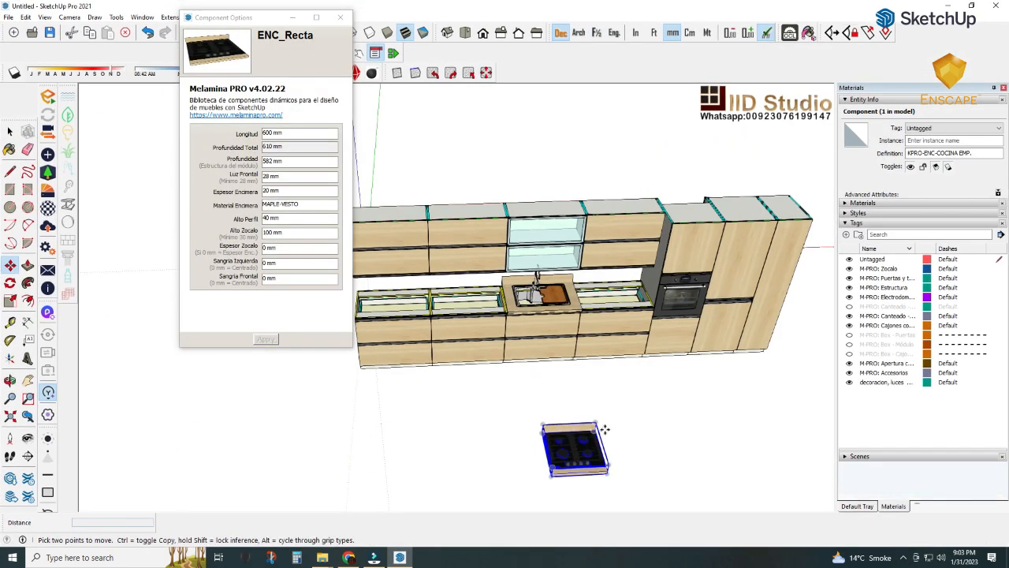
scroll(604, 429, "up", 2)
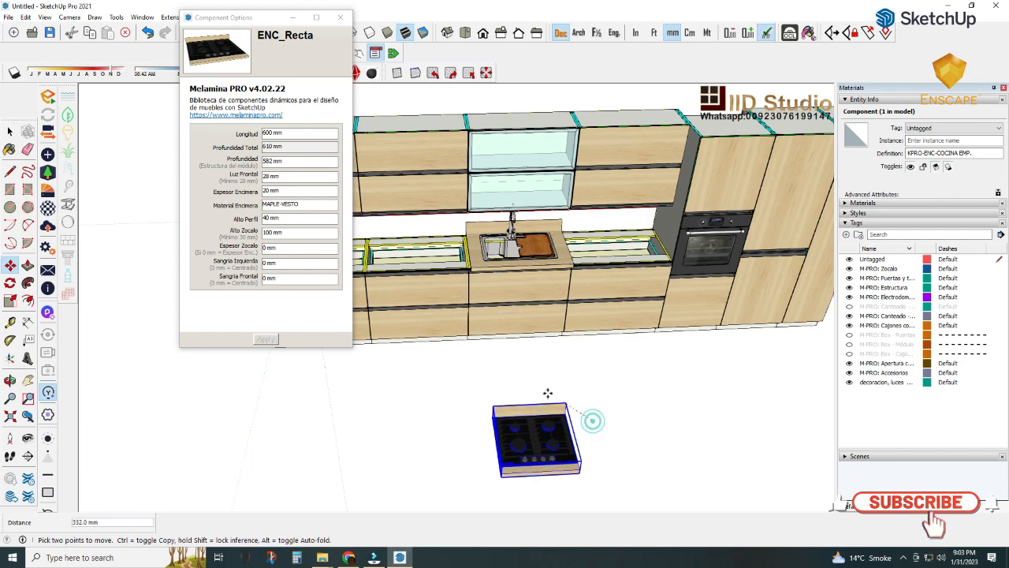
scroll(453, 237, "up", 3)
scroll(453, 236, "up", 2)
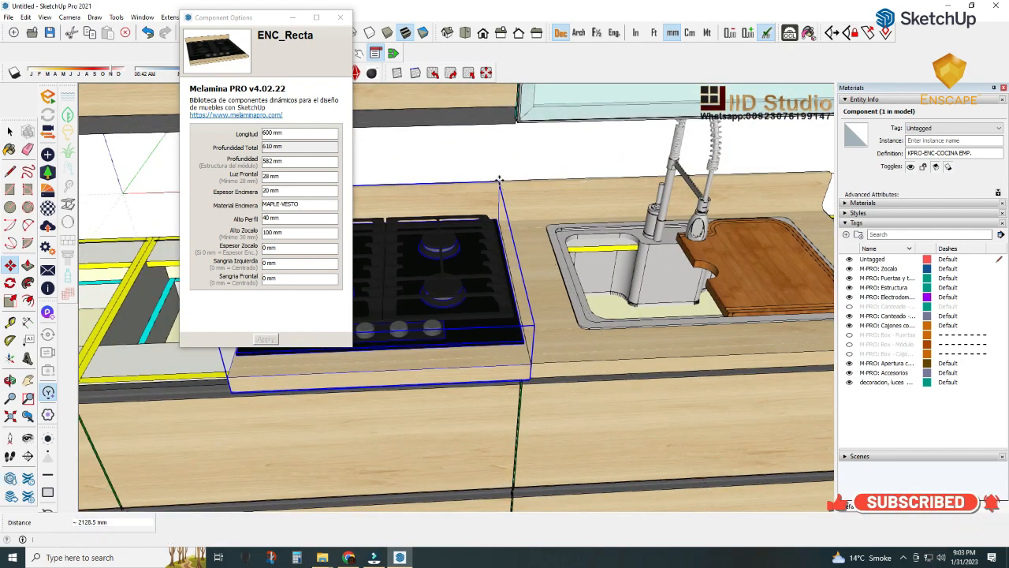
scroll(619, 273, "down", 2)
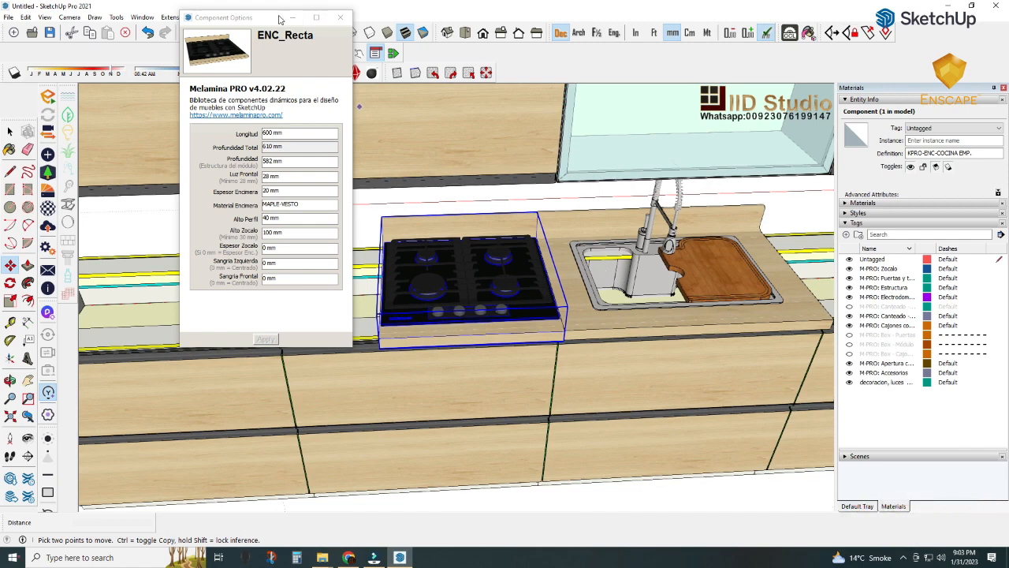
left_click_drag(280, 17, 894, 29)
scroll(513, 337, "down", 2)
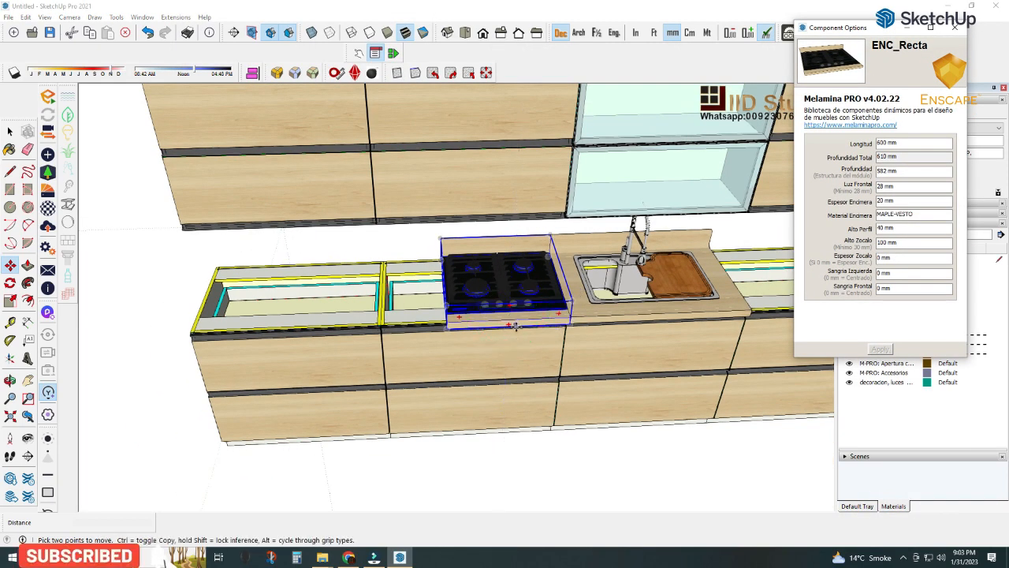
- Move the cooktop countertop about 917 mm along the red axis, away from the sink countertop
scroll(515, 326, "up", 2)
middle_click_drag(503, 321, 515, 309)
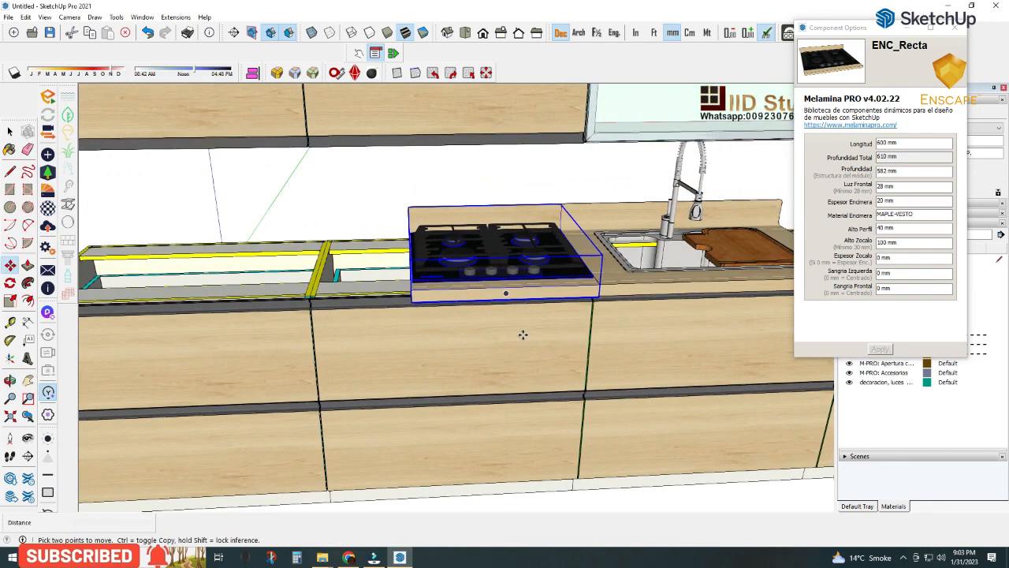
left_click(522, 336)
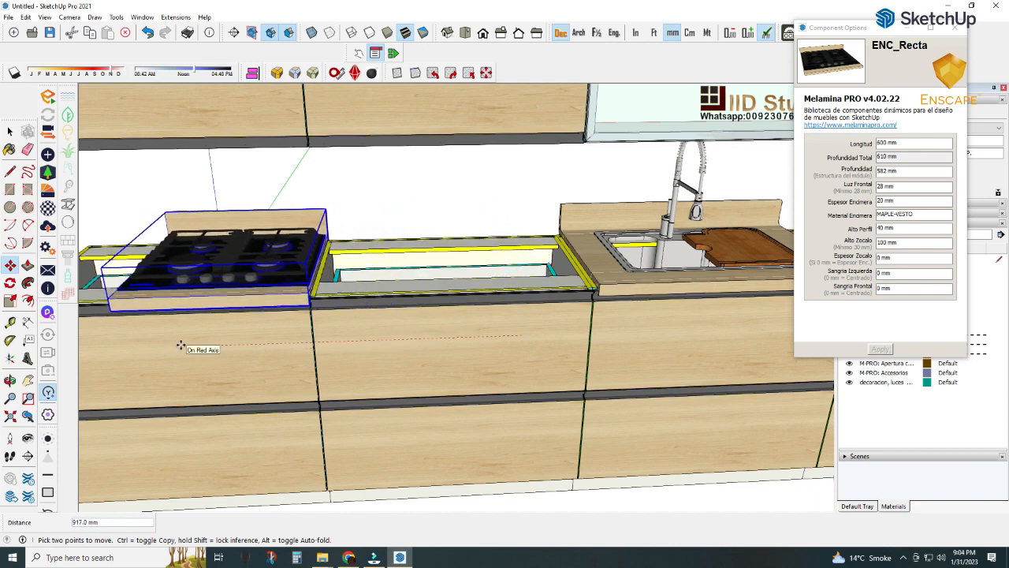
left_click(181, 345)
scroll(351, 298, "down", 2)
scroll(351, 298, "down", 2)
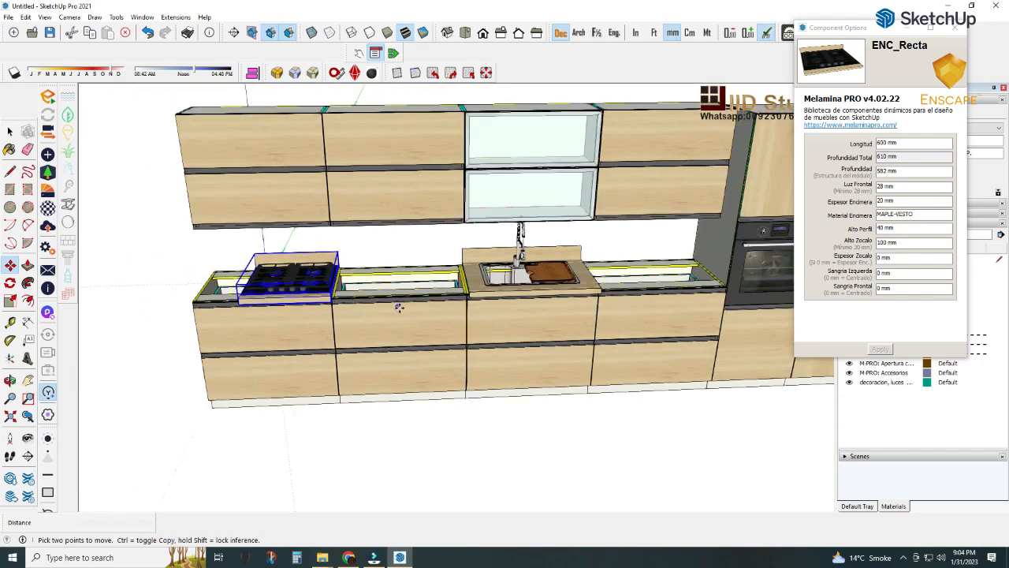
middle_click_drag(399, 307, 422, 451)
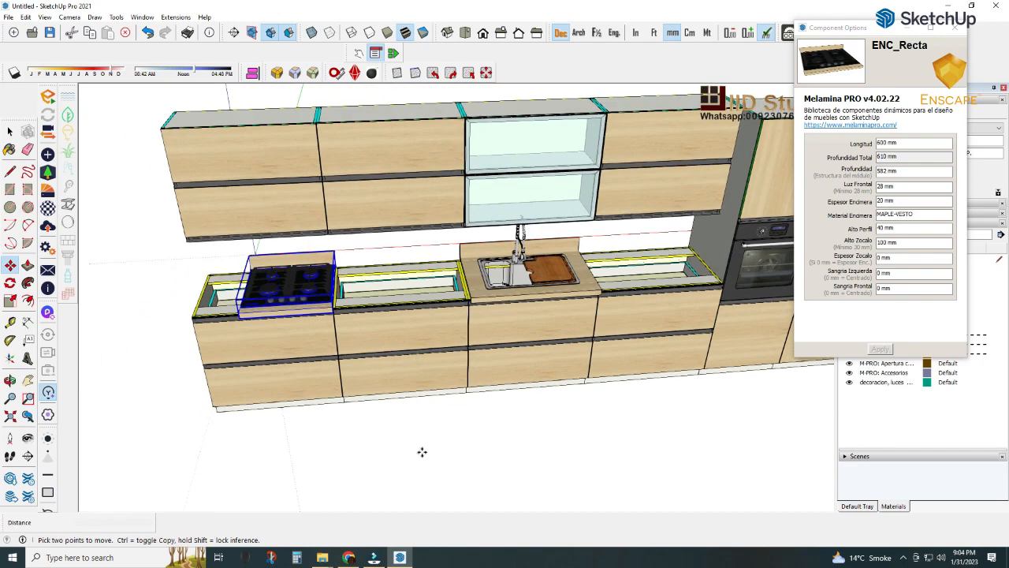
- Insert the plain countertop KPRO-ENC-STD from File Explorer onto the base cabinet between the cooktop and the sink
left_click(400, 557)
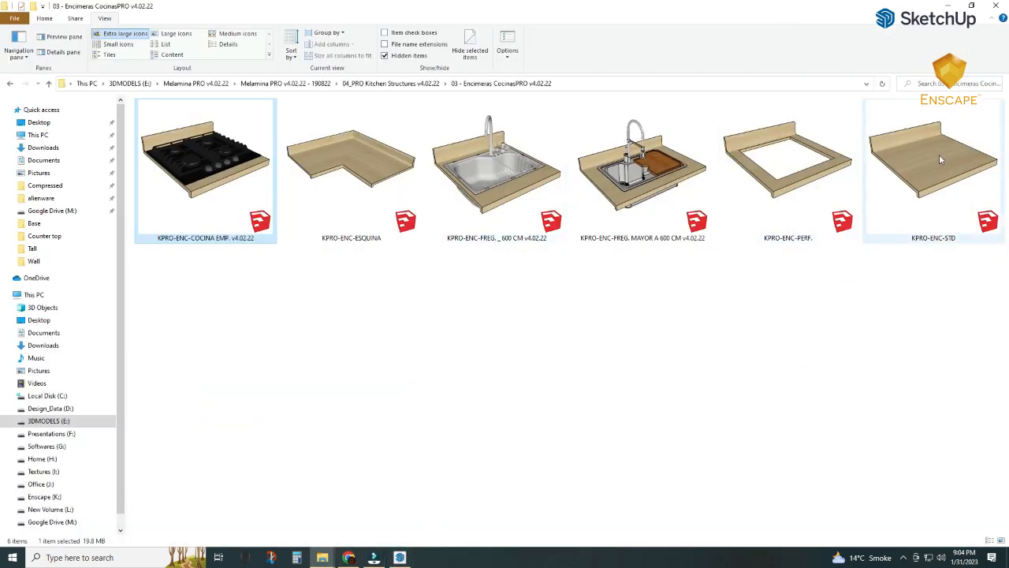
mouse_move(938, 157)
left_mouse_down()
mouse_move(549, 451)
mouse_move(423, 461)
mouse_move(400, 557)
mouse_move(394, 487)
left_mouse_up()
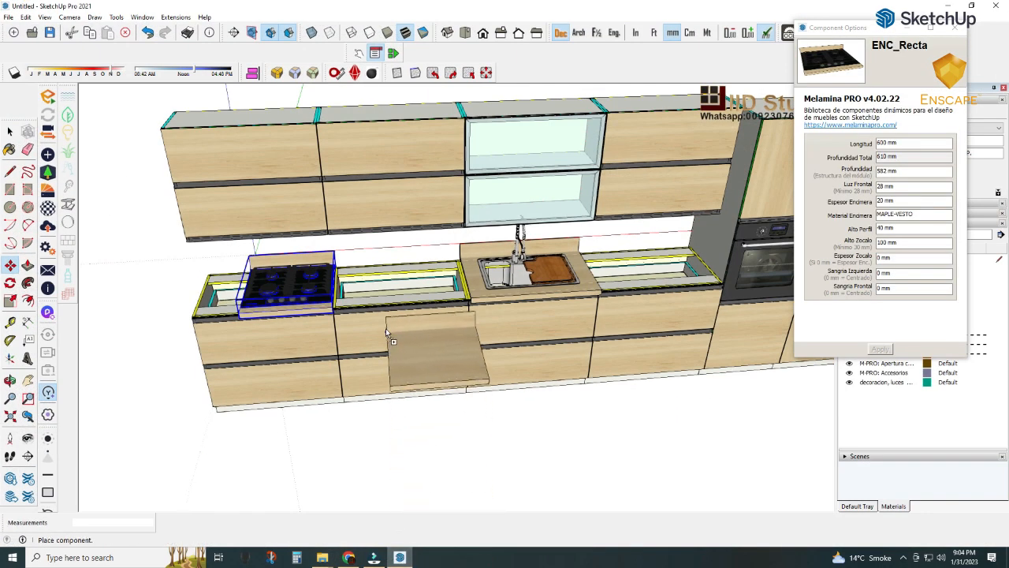
left_click(377, 272)
- Move the plain countertop so its lower front corner meets the front corner of the sink countertop
scroll(476, 300, "up", 5)
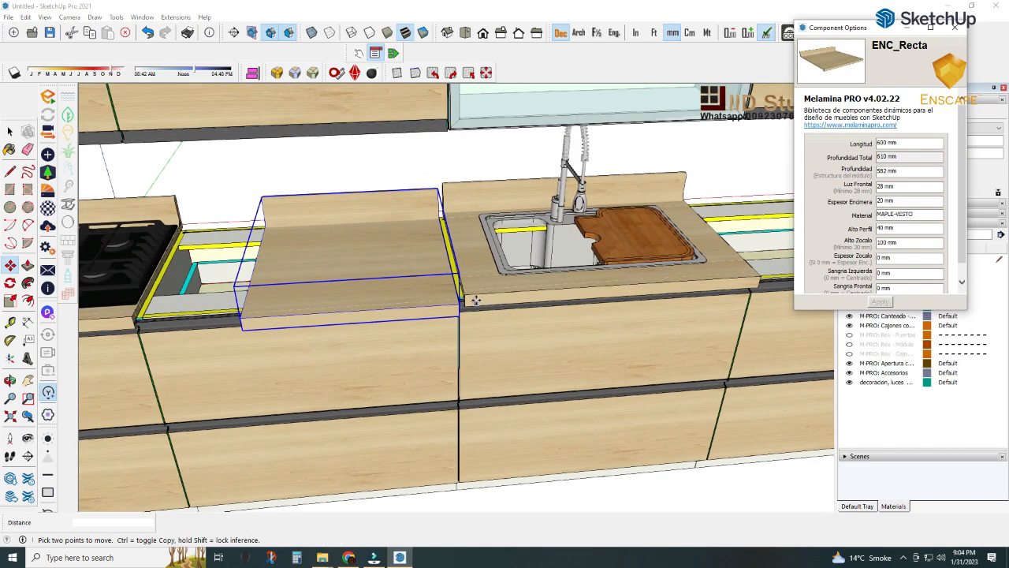
scroll(475, 300, "up", 2)
left_click(452, 307)
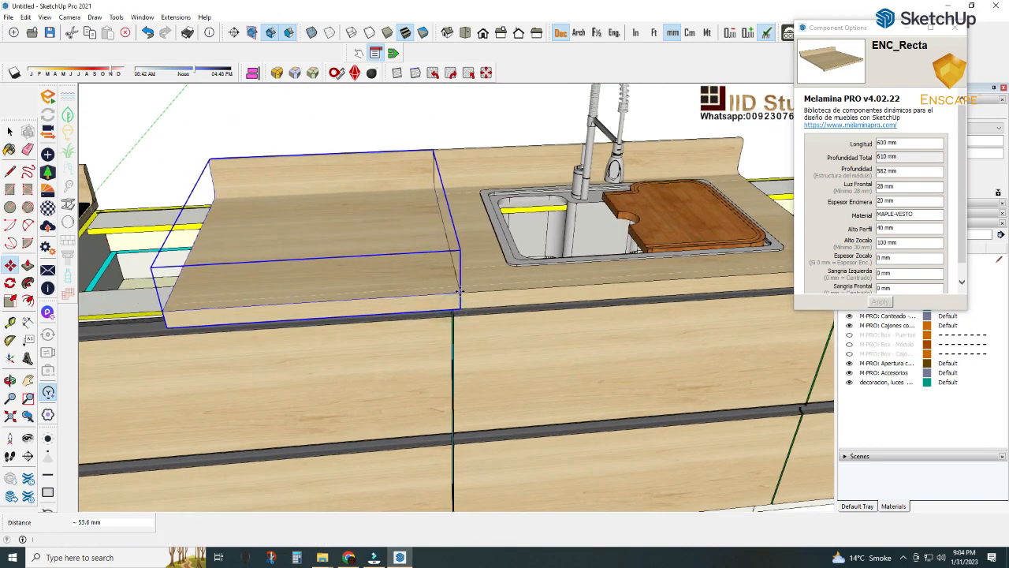
left_click(460, 291)
scroll(592, 291, "down", 3)
- Scale the plain countertop along its length to about 917 mm so it reaches the cooktop countertop
middle_click_drag(481, 291, 599, 294)
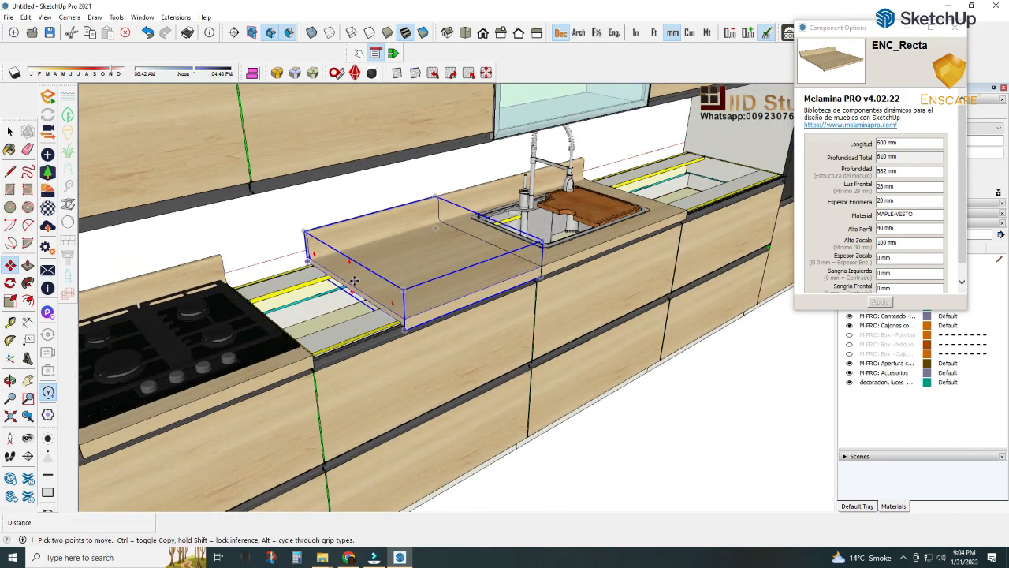
left_click(12, 300)
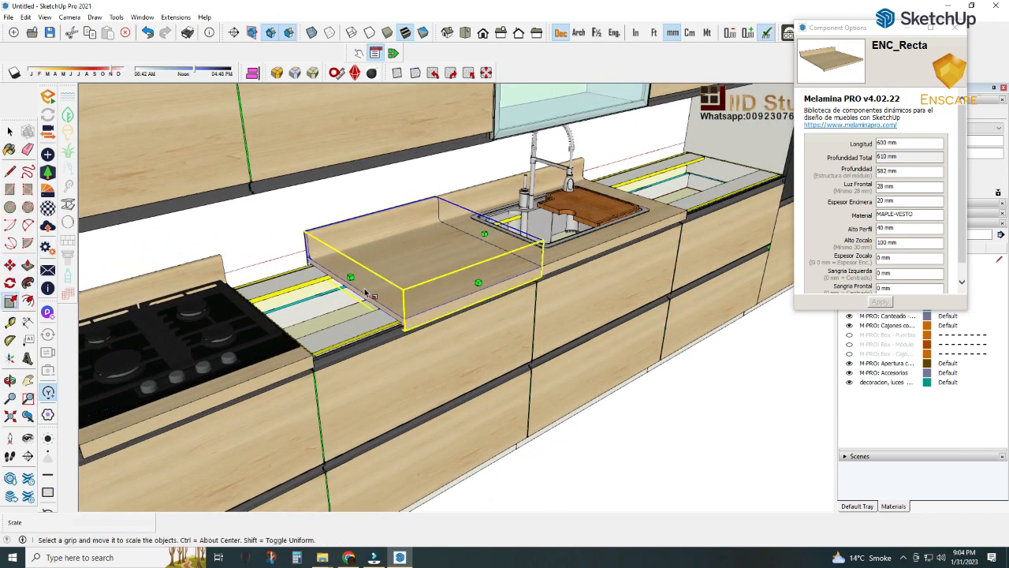
left_click_drag(351, 278, 264, 298)
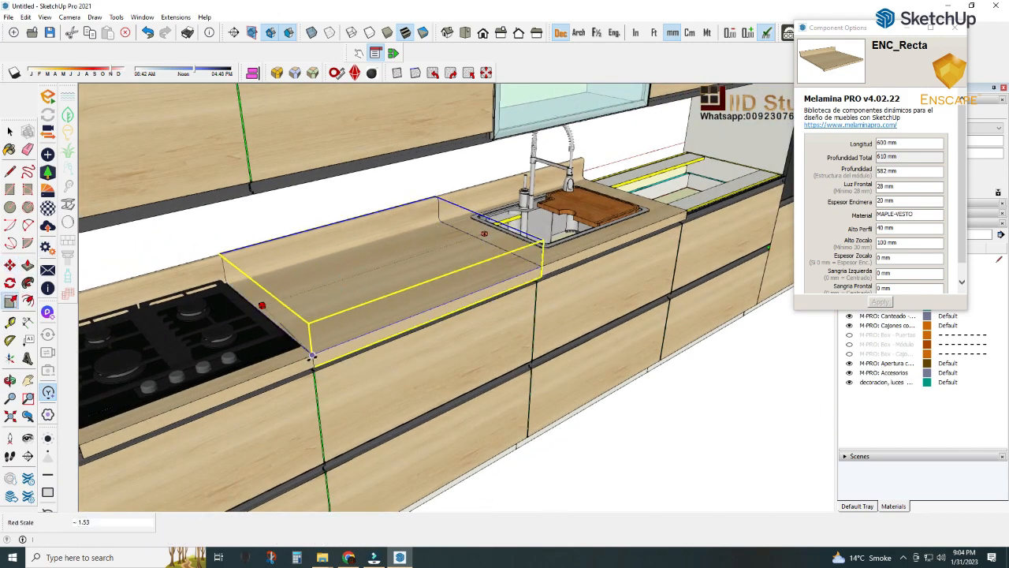
key("space")
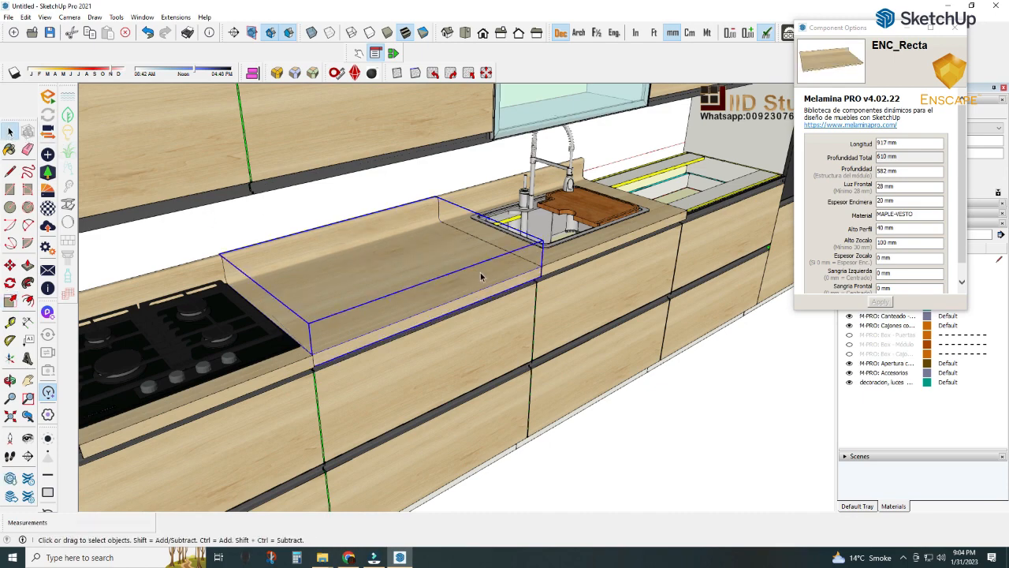
middle_click_drag(481, 276, 334, 332)
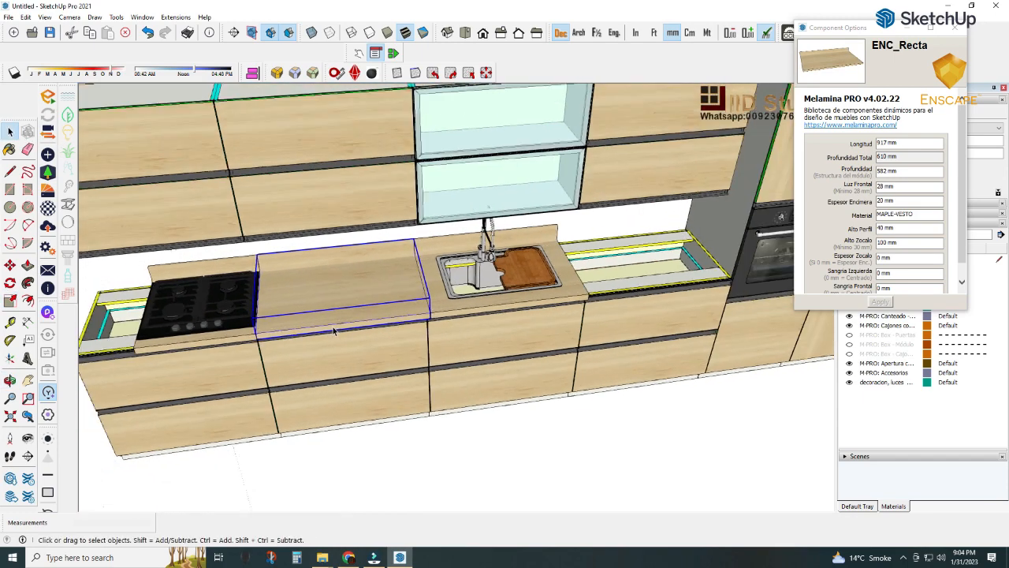
- Copy the plain countertop to the other side of the sink, matching its front corner to the sink countertop's corner
left_click(9, 265)
left_click(256, 334)
key("ctrl")
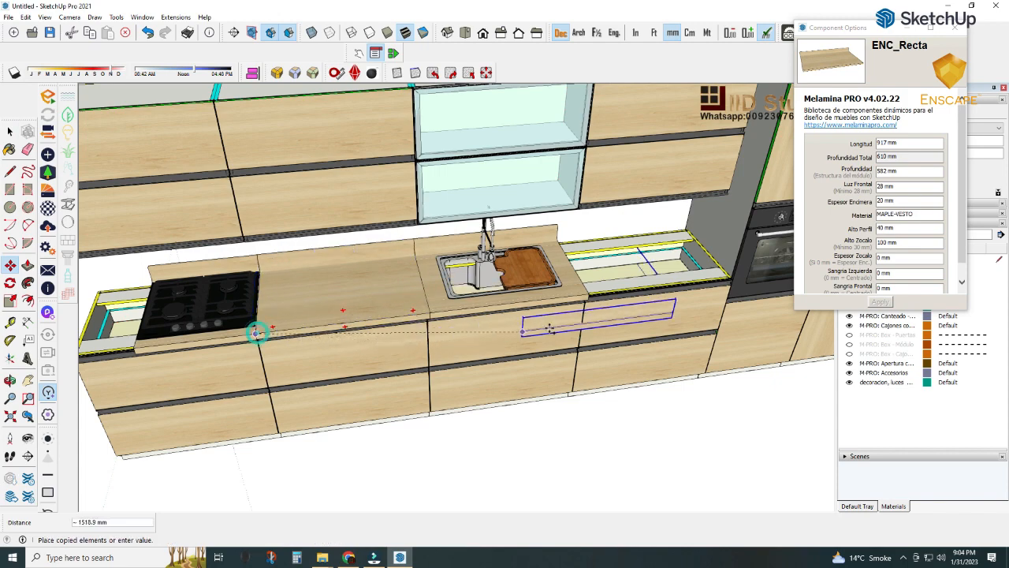
left_click(588, 293)
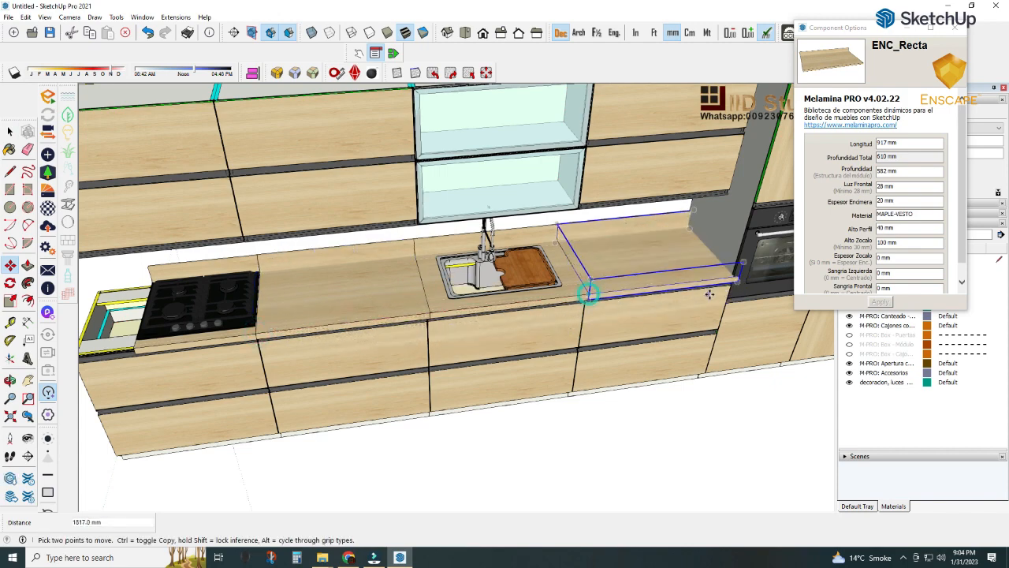
- Make the copied countertop between the sink and the oven cabinet a unique component
middle_click_drag(581, 286, 518, 329)
scroll(514, 319, "up", 2)
scroll(514, 319, "up", 2)
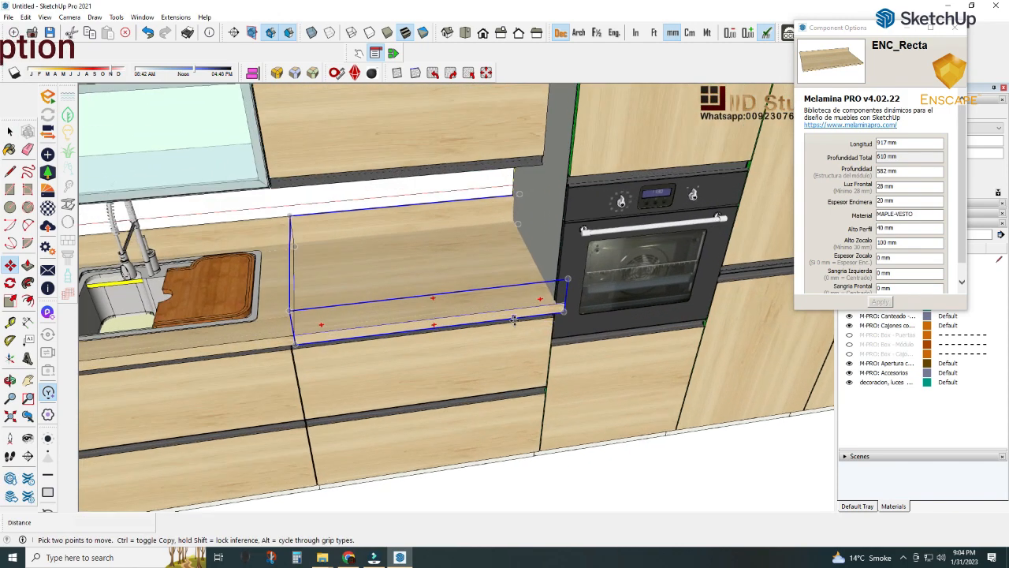
right_click(412, 295)
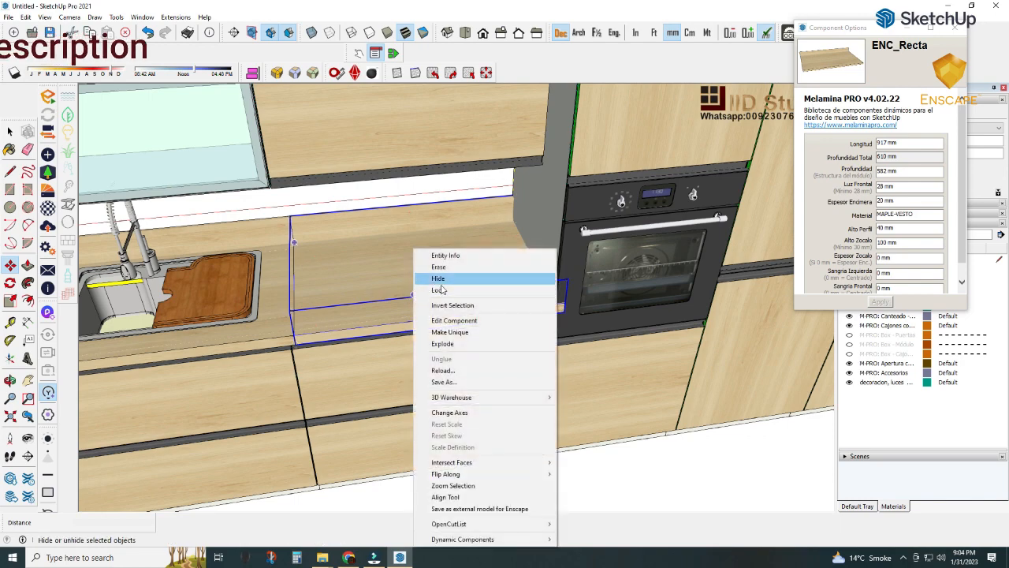
left_click(461, 331)
- Scale the countertop beside the oven down to about 880 mm long so it ends at the tall oven cabinet
middle_click_drag(478, 303, 454, 278)
key("s")
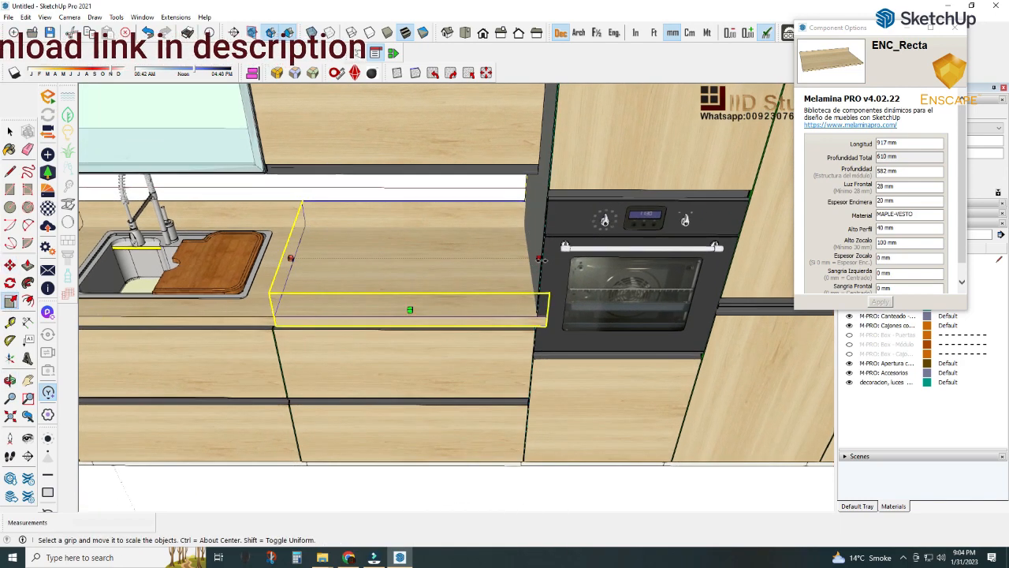
left_click_drag(543, 259, 533, 259)
left_click(528, 305)
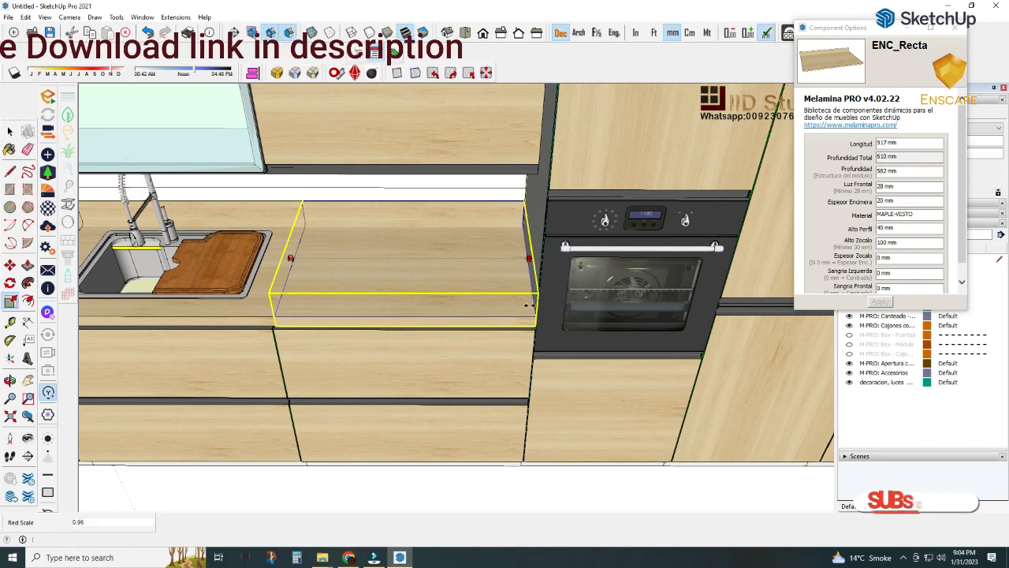
middle_click_drag(437, 300, 575, 264)
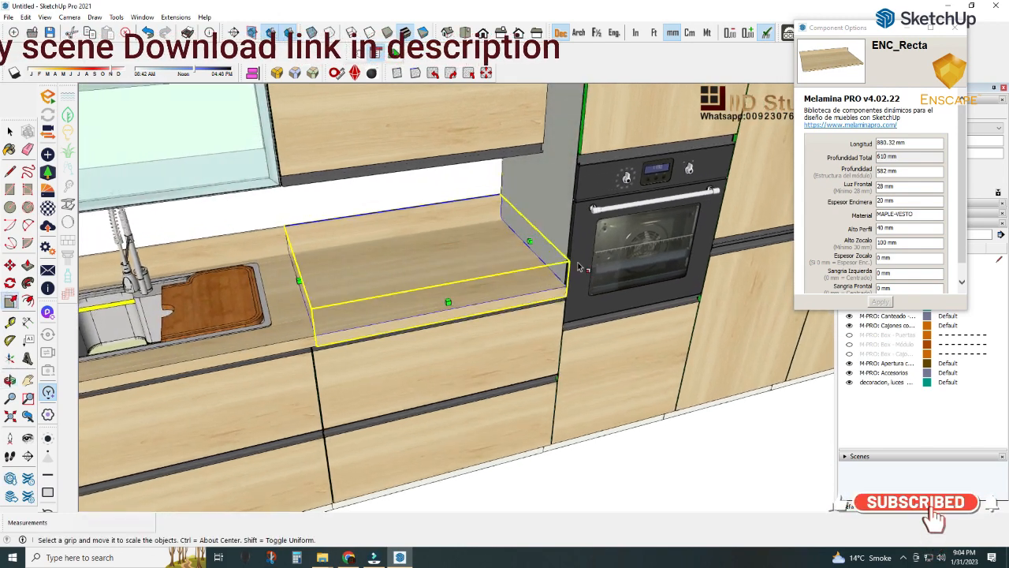
scroll(591, 279, "down", 4)
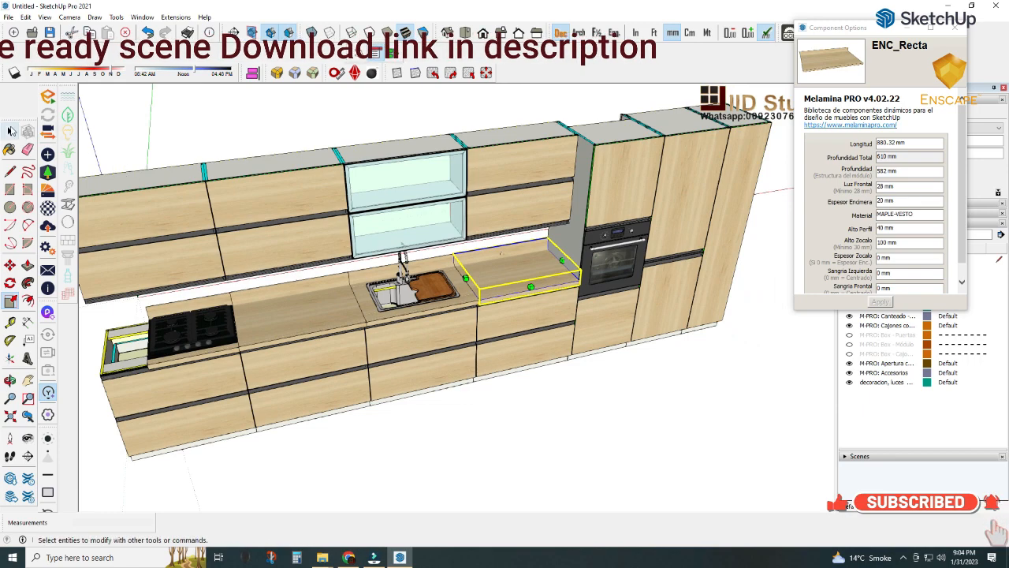
- Copy the plain countertop between cooktop and sink to the outer side of the cooktop, aligned with the cooktop countertop's front corner
left_click(10, 132)
middle_click_drag(305, 300, 442, 278, "shift")
left_click(442, 278)
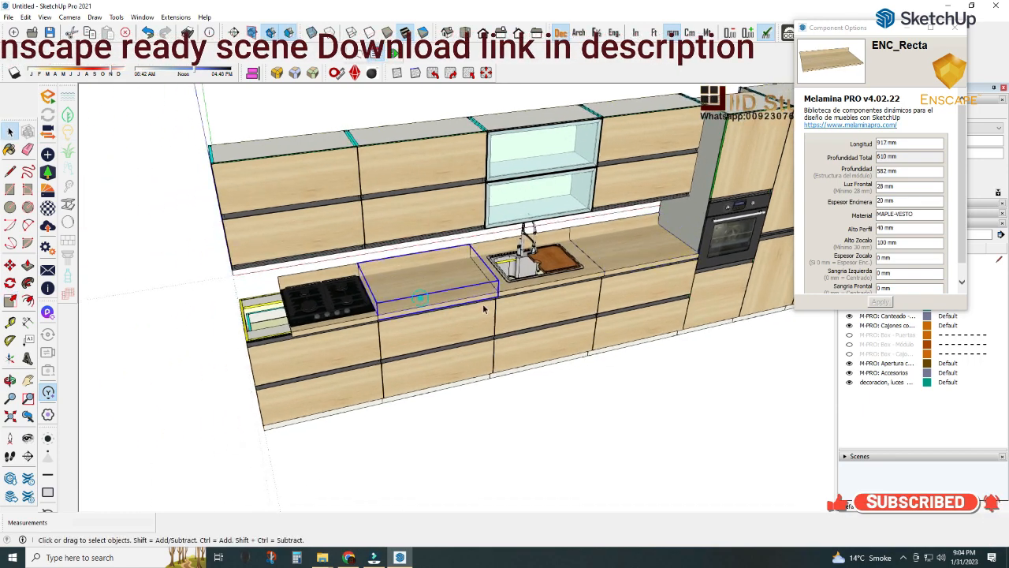
left_click(11, 265)
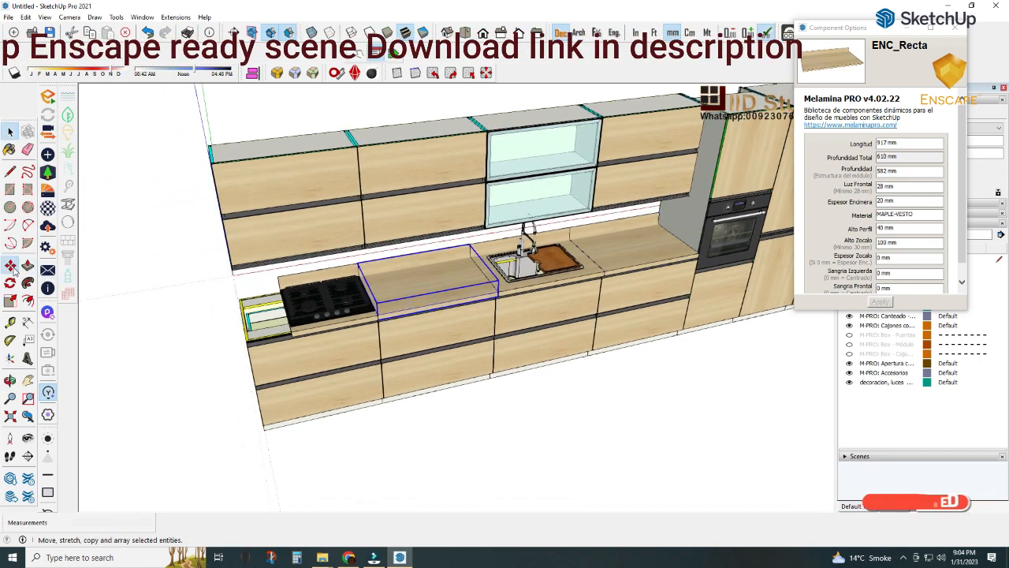
key("ctrl")
left_click(496, 294)
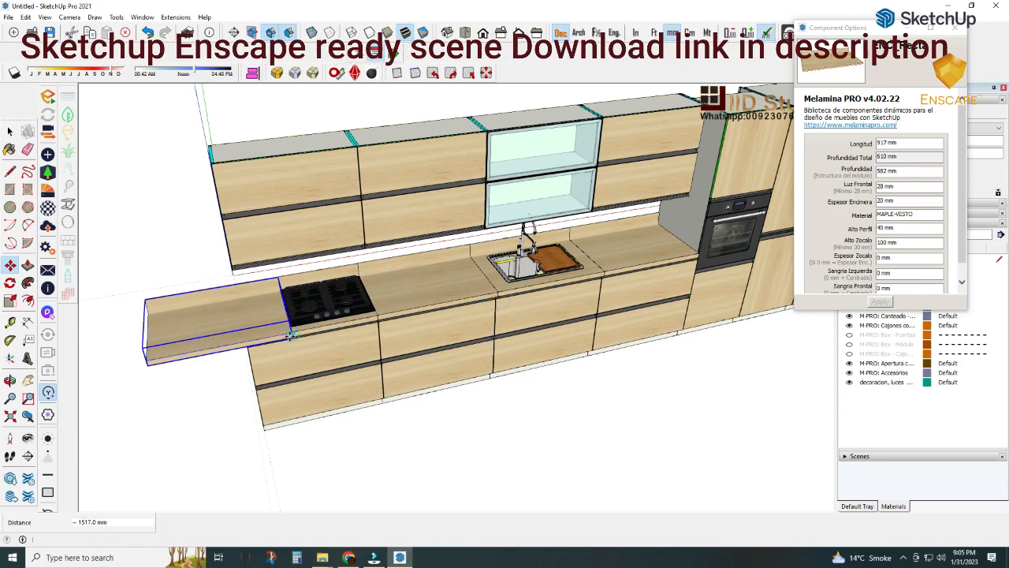
left_click(292, 333)
- Scale the outer countertop copy down to about 299 mm long so it ends at the last base cabinet's side
middle_click_drag(218, 334, 330, 291)
scroll(268, 323, "up", 2)
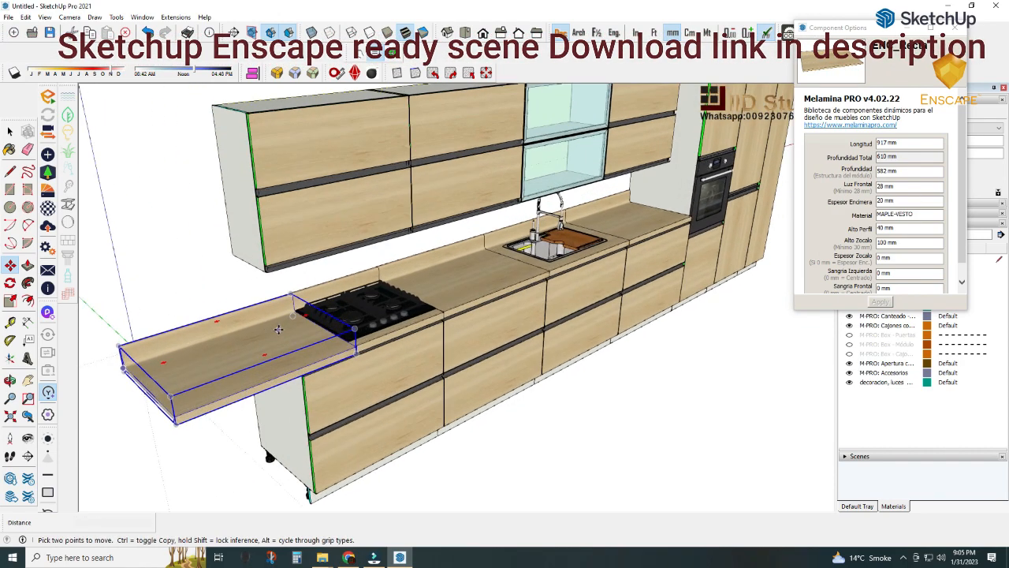
left_click(9, 300)
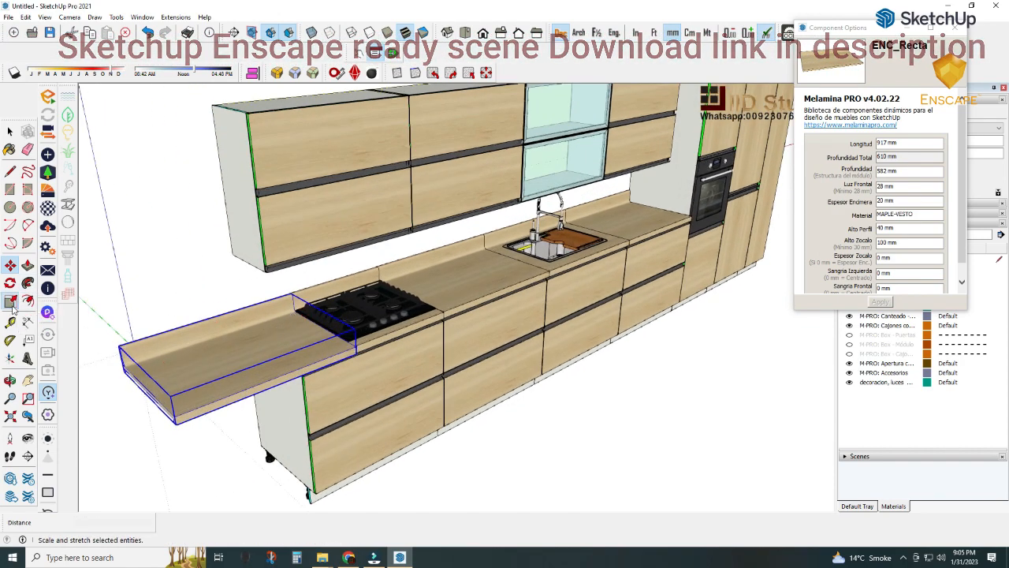
left_click_drag(146, 384, 280, 410)
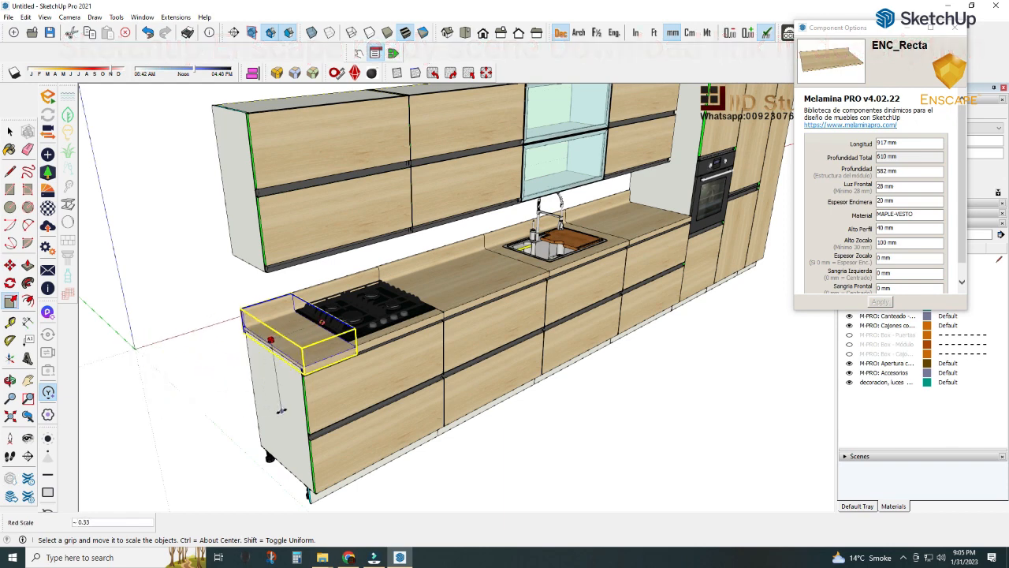
left_click(9, 131)
left_click(161, 270)
- Examine the short end countertop's edge over the cabinet side and its dimension settings in the component options
scroll(316, 351, "up", 3)
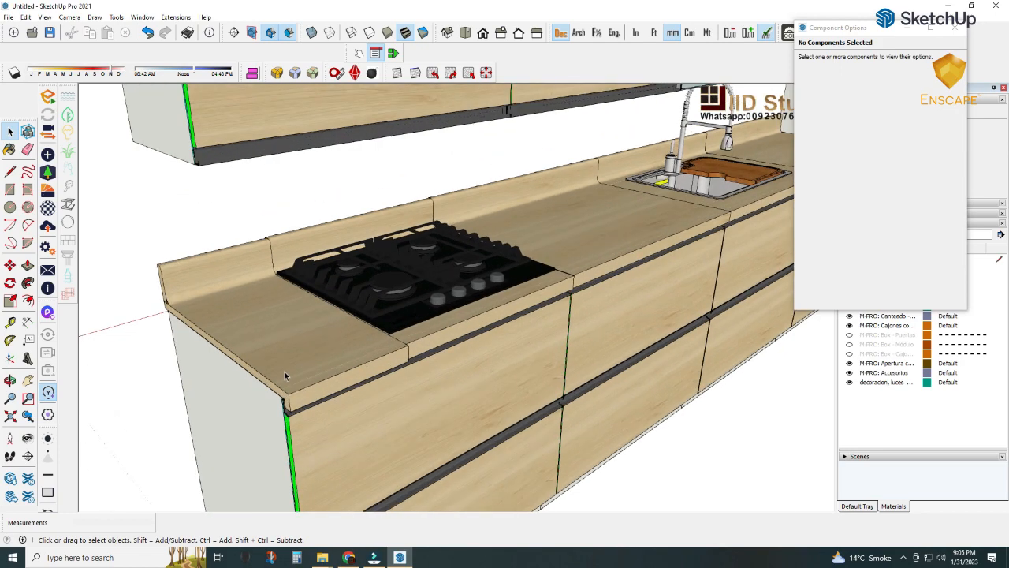
middle_click_drag(285, 371, 353, 328)
left_click(351, 336)
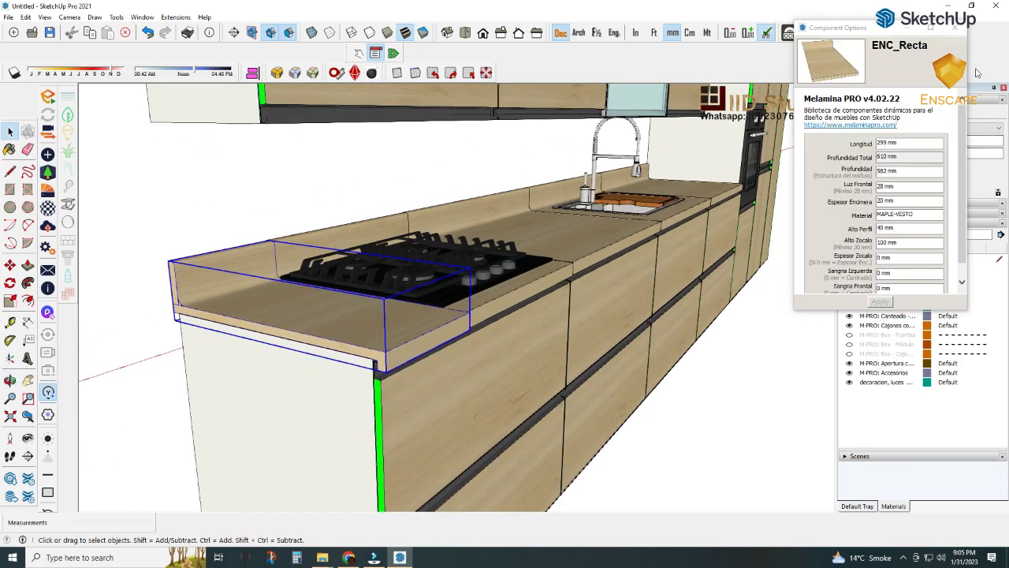
left_click_drag(823, 25, 60, 28)
scroll(132, 227, "down", 1)
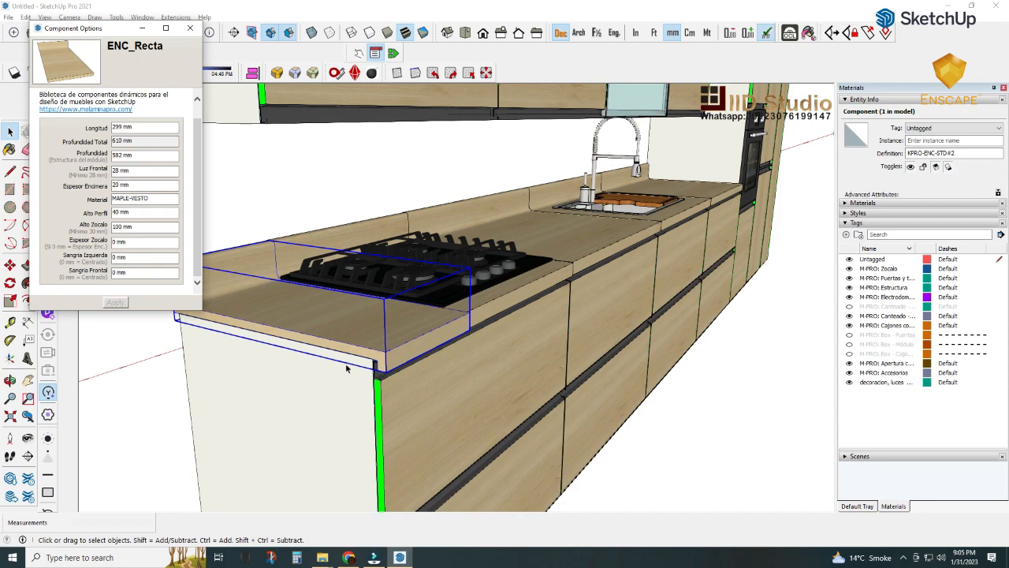
- Move the short end countertop by about 10 mm so its back corner meets the cooktop countertop's edge
middle_click_drag(284, 360, 398, 336)
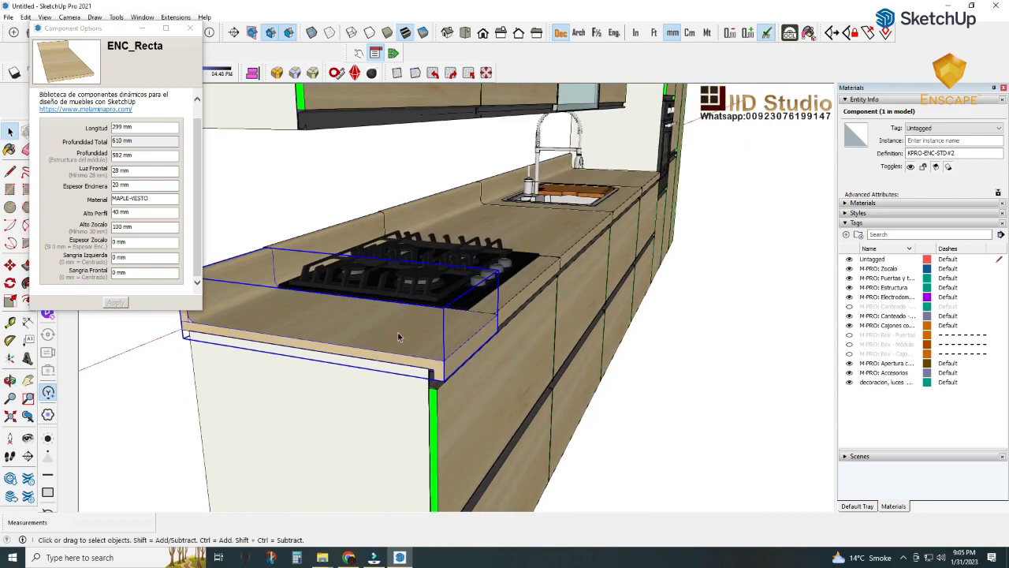
middle_click_drag(438, 290, 312, 281)
scroll(311, 282, "up", 3)
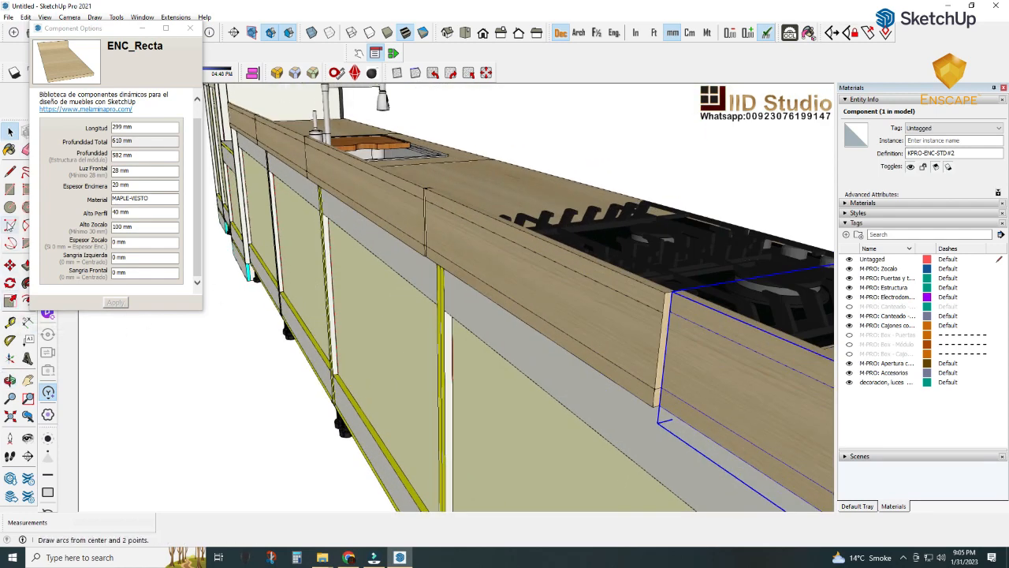
left_click(11, 265)
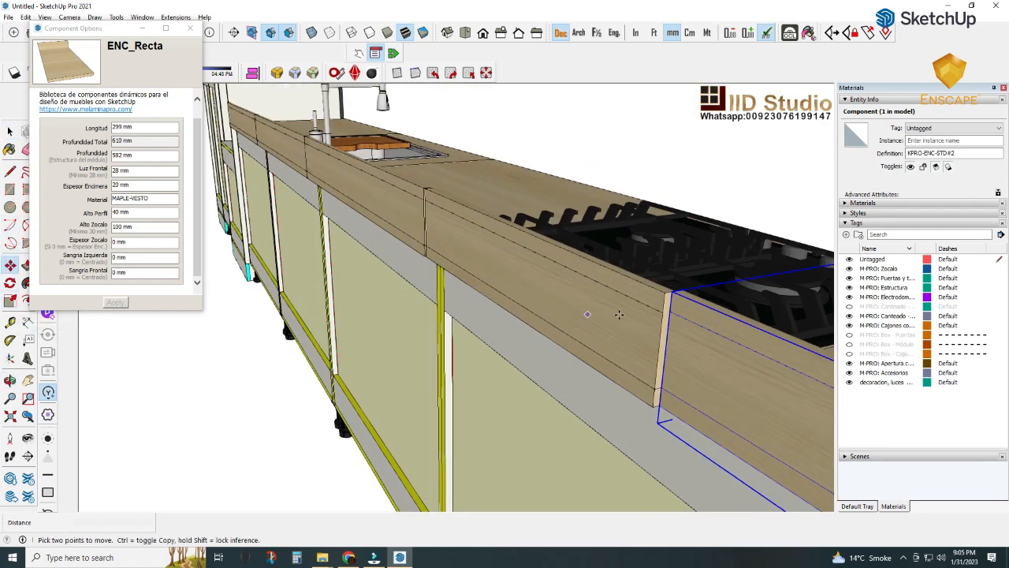
left_click(671, 293)
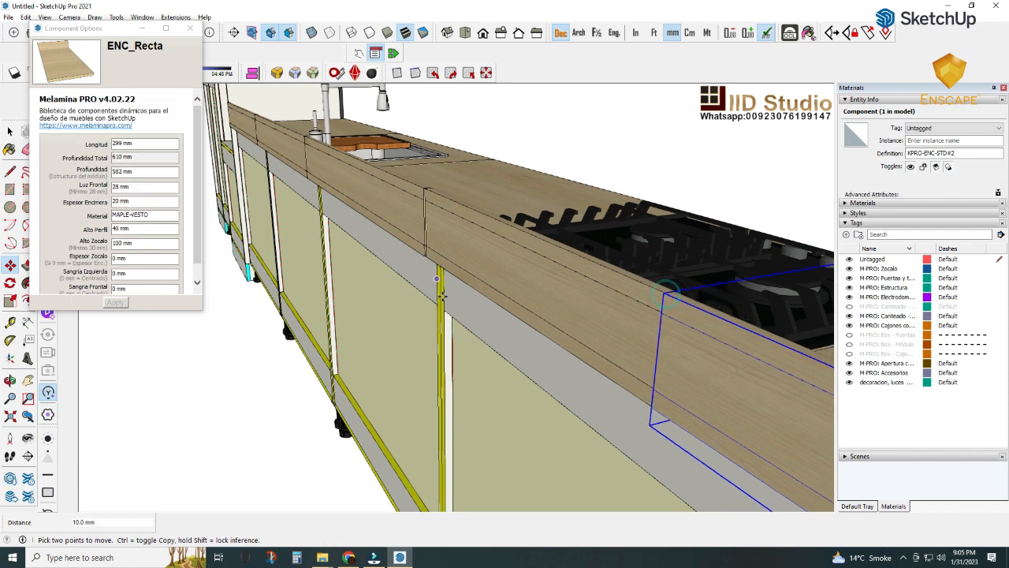
- Move the cooktop countertop together with the short end countertop about 5 mm to align with the plain countertop beside the sink
scroll(442, 293, "up", 3)
left_click(9, 132)
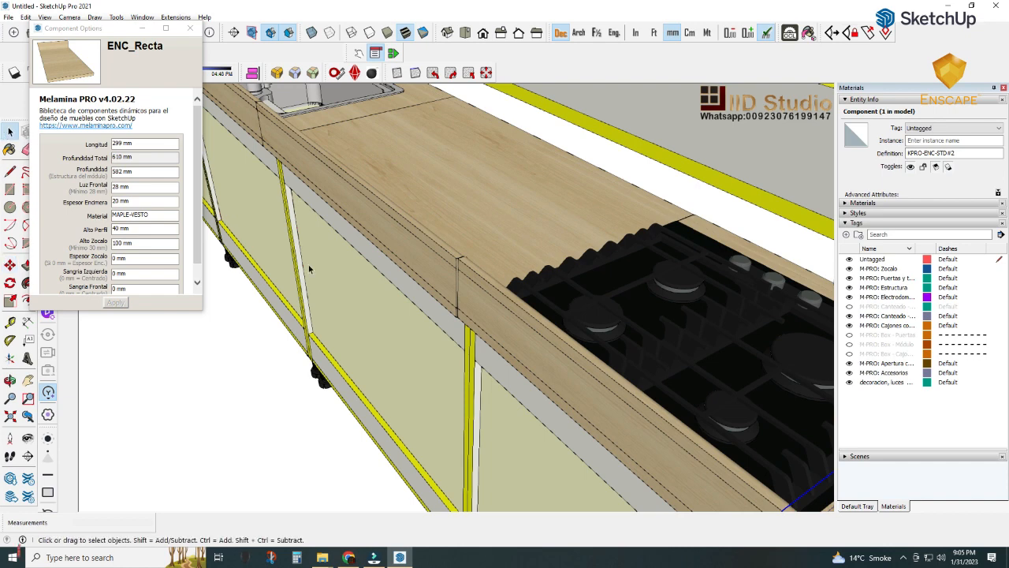
scroll(484, 300, "down", 2)
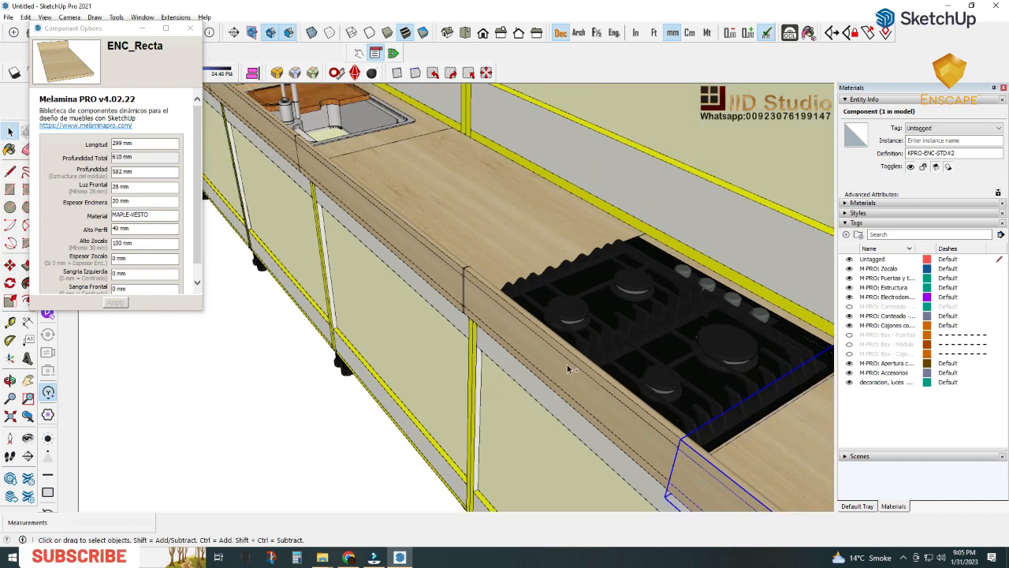
left_click(567, 366, "shift")
scroll(466, 288, "up", 2)
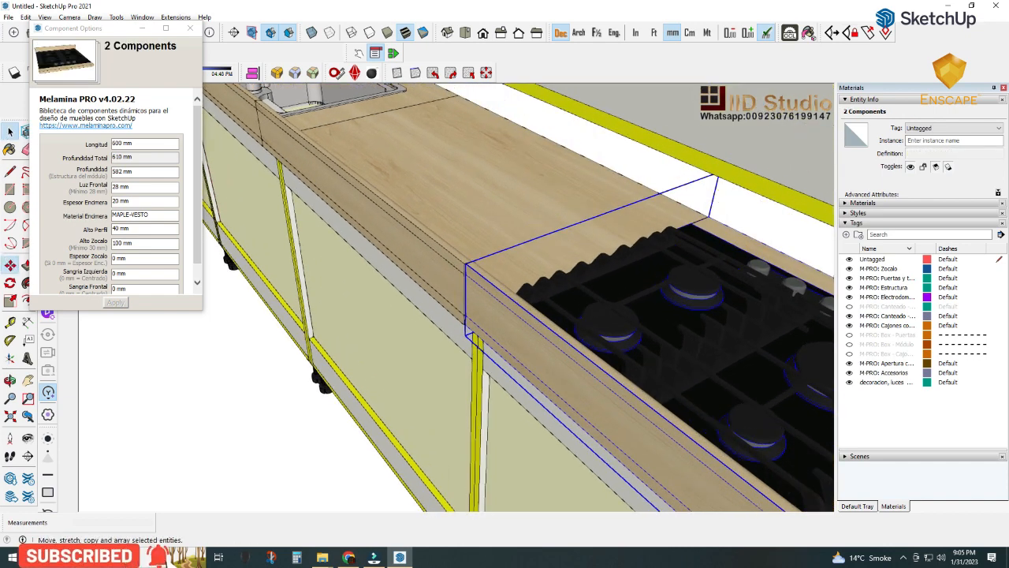
left_click(10, 264)
scroll(471, 268, "up", 3)
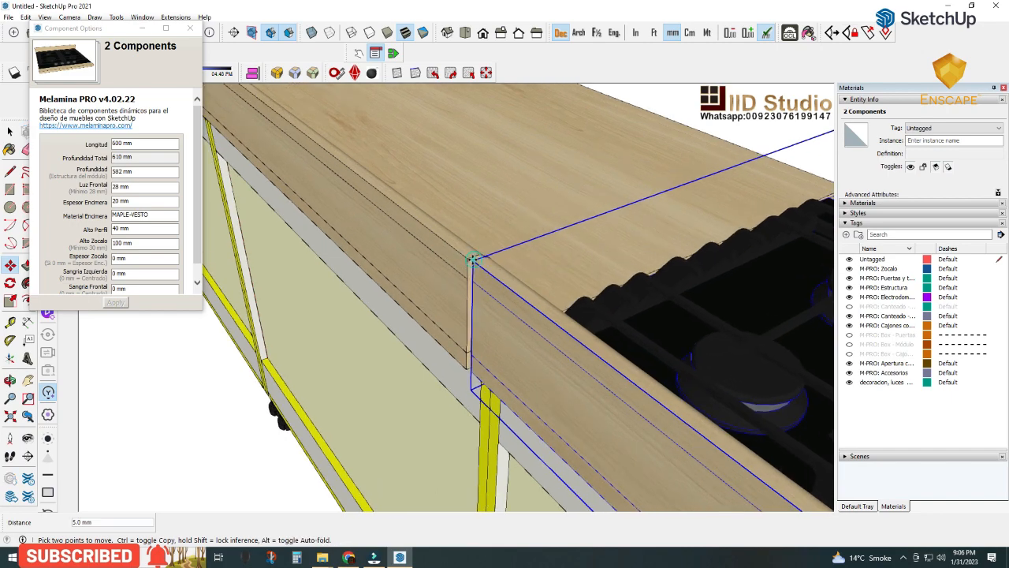
left_click(472, 259)
scroll(499, 298, "down", 5)
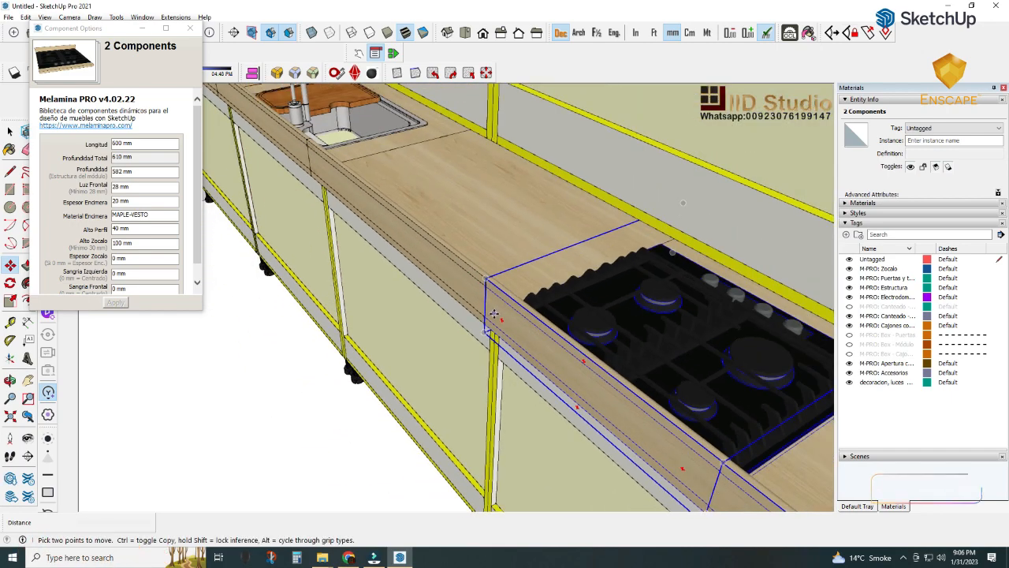
mouse_move(527, 326)
middle_mouse_down()
mouse_move(412, 288)
mouse_move(154, 253)
middle_mouse_up()
left_click(10, 131)
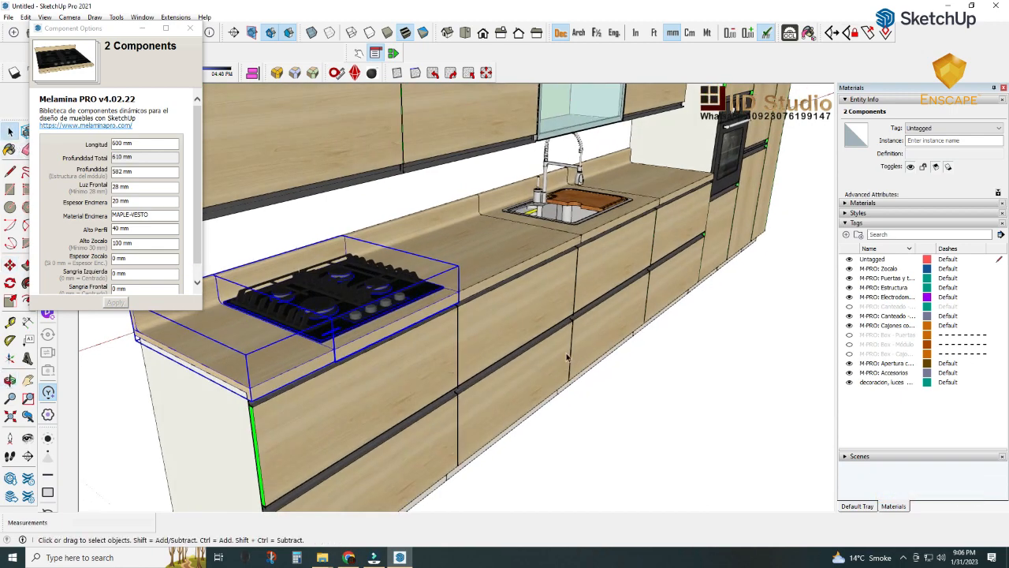
- Set the upper gap (Sangria Superior) of the base drawer cabinet beside the oven to 25 mm and apply it
middle_click_drag(572, 354, 430, 280)
middle_click_drag(713, 304, 413, 343, "shift")
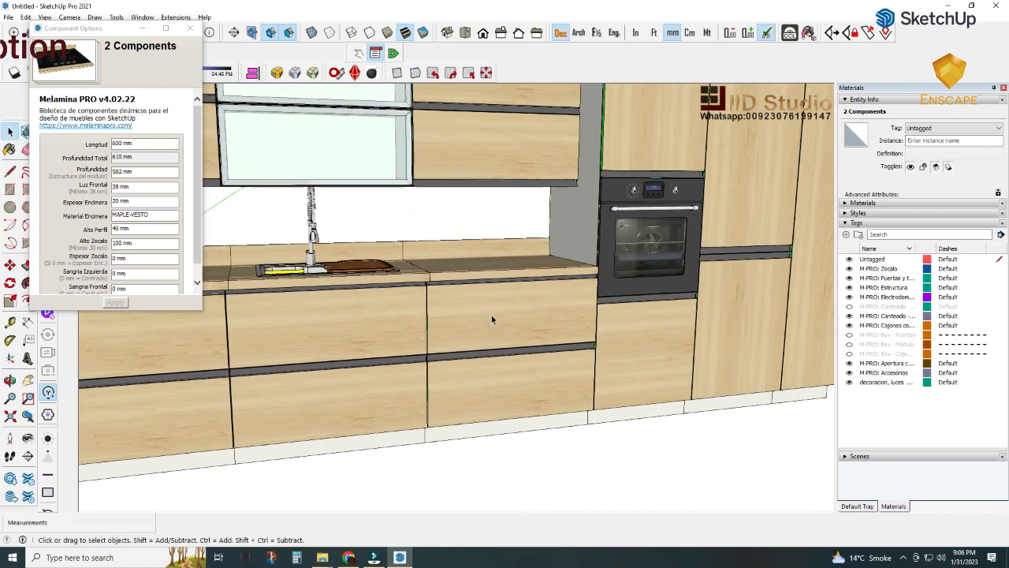
scroll(512, 288, "up", 4)
mouse_move(512, 288)
middle_mouse_down()
mouse_move(590, 268)
mouse_move(527, 256)
mouse_move(585, 230)
mouse_move(484, 284)
mouse_move(485, 297)
middle_mouse_up()
left_click(511, 301)
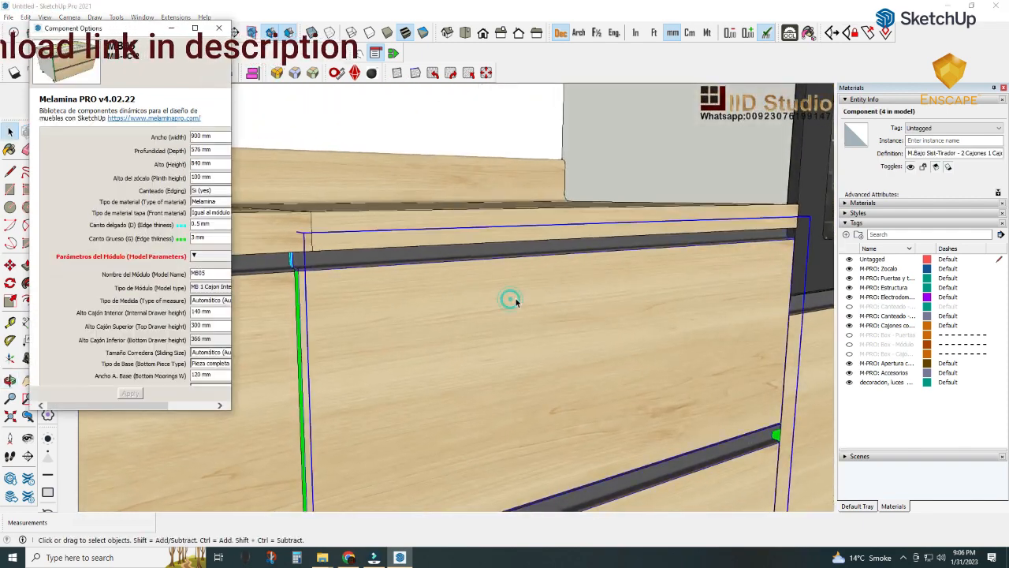
scroll(557, 275, "down", 3)
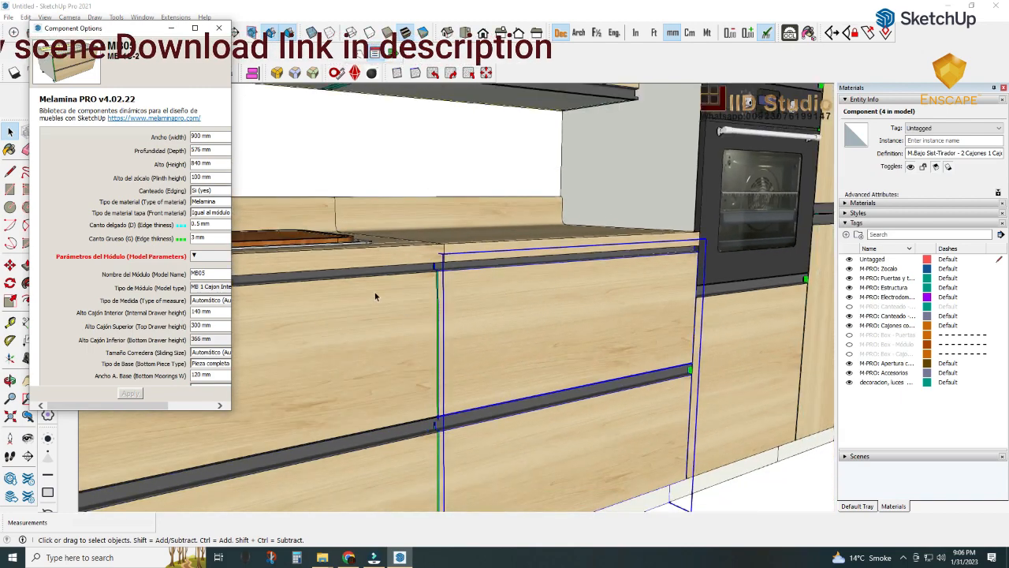
left_click_drag(229, 409, 279, 496)
scroll(219, 427, "down", 3)
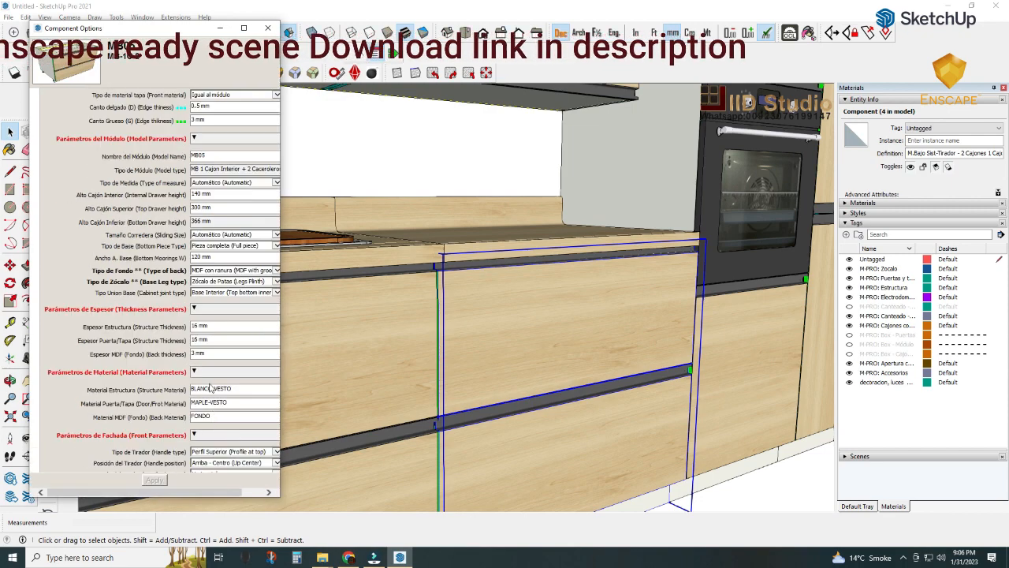
scroll(213, 388, "down", 3)
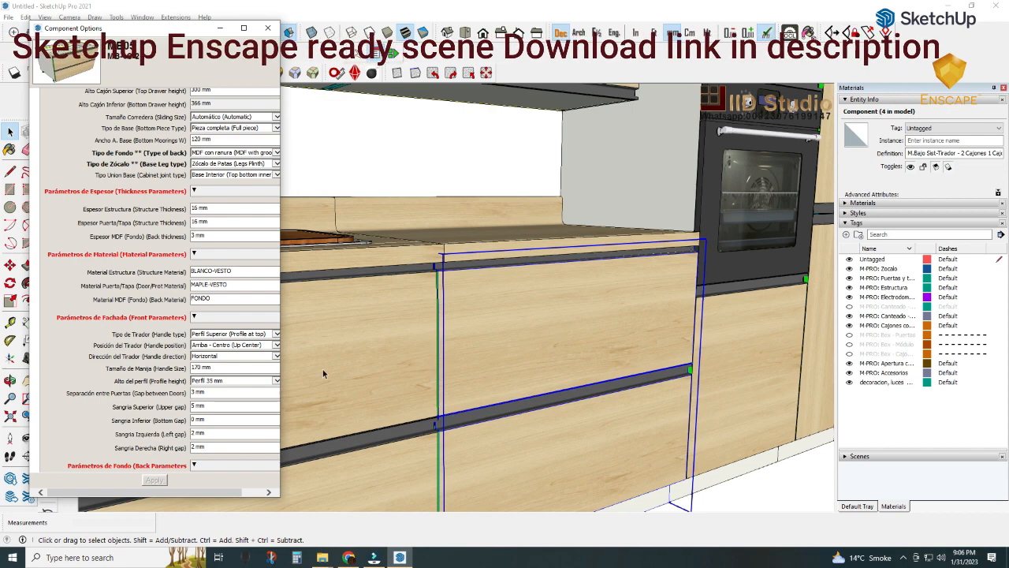
left_click(207, 406)
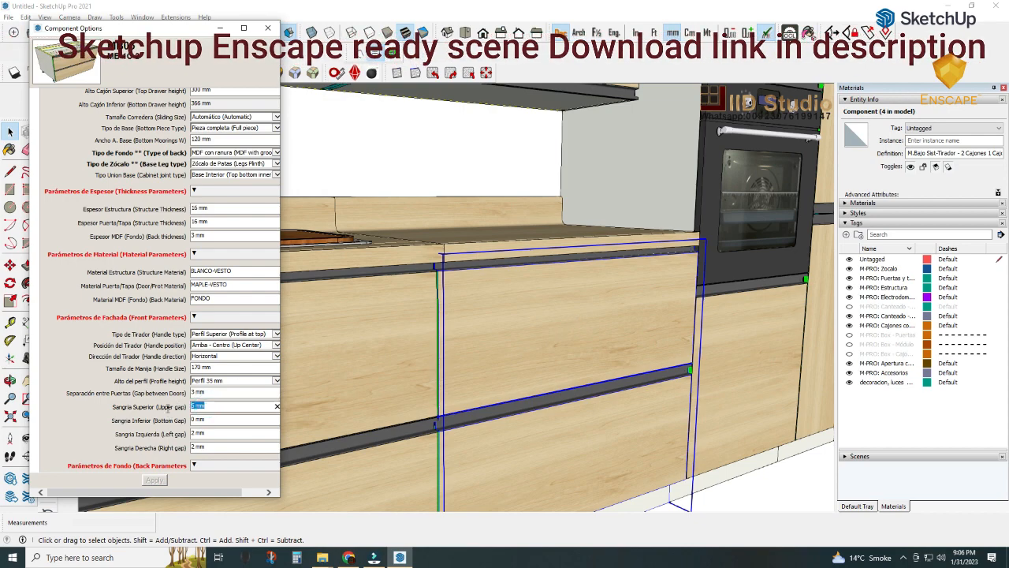
type("25")
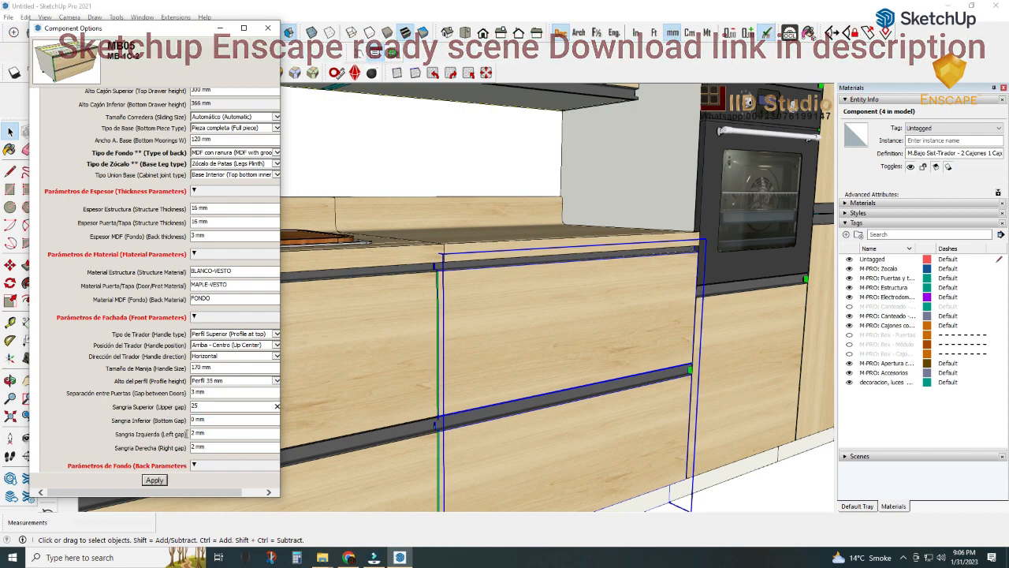
left_click(155, 481)
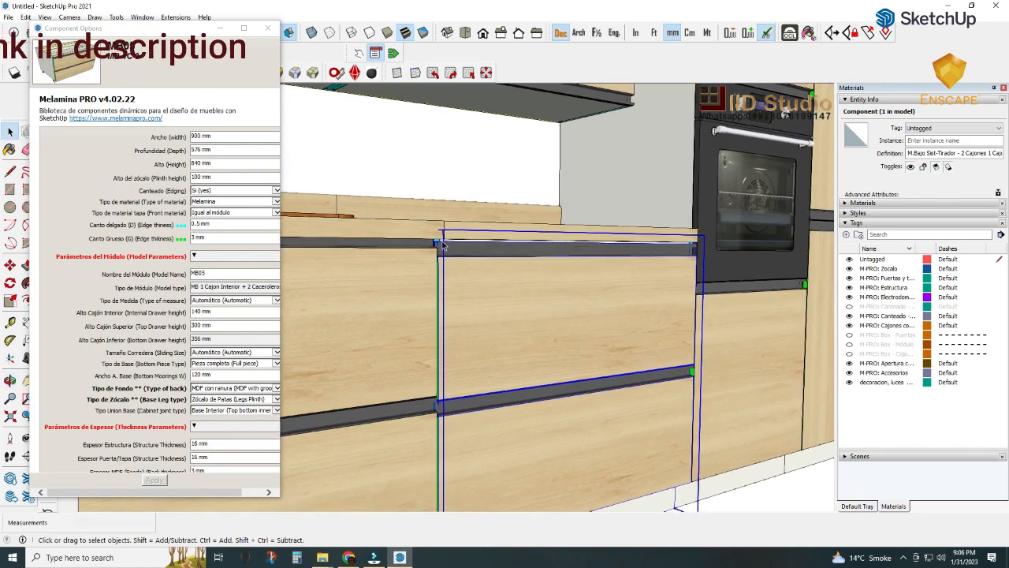
- Set the upper gap of the drawer cabinet under the sink to 25 mm and apply it
scroll(442, 246, "up", 8)
mouse_move(418, 250)
middle_mouse_down()
mouse_move(379, 229)
mouse_move(405, 263)
middle_mouse_up()
scroll(495, 249, "down", 2)
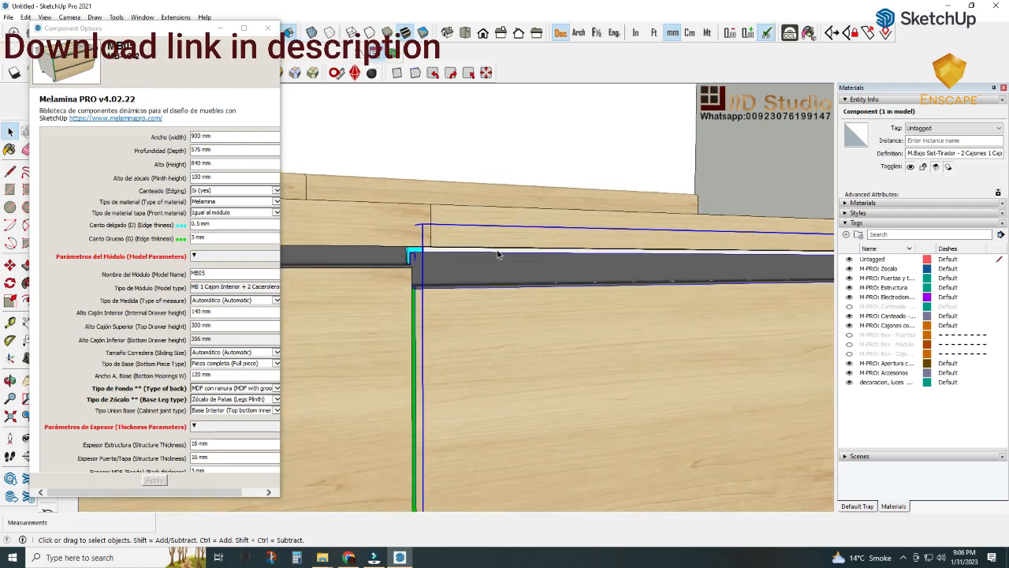
scroll(512, 264, "down", 5)
mouse_move(520, 272)
middle_mouse_down()
mouse_move(518, 313)
mouse_move(646, 279)
middle_mouse_up()
middle_click_drag(566, 304, 539, 344)
left_click(539, 345)
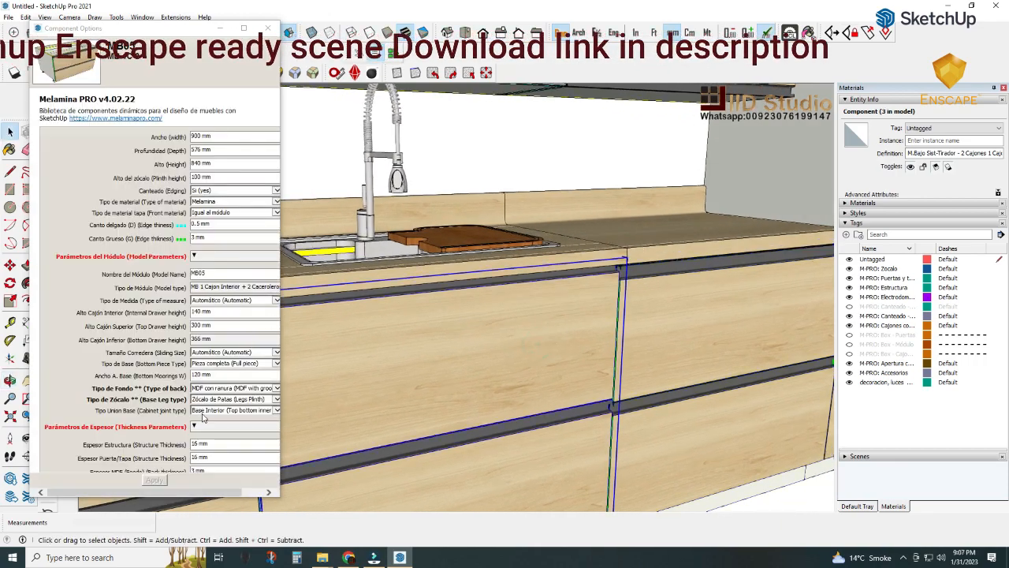
scroll(204, 418, "down", 5)
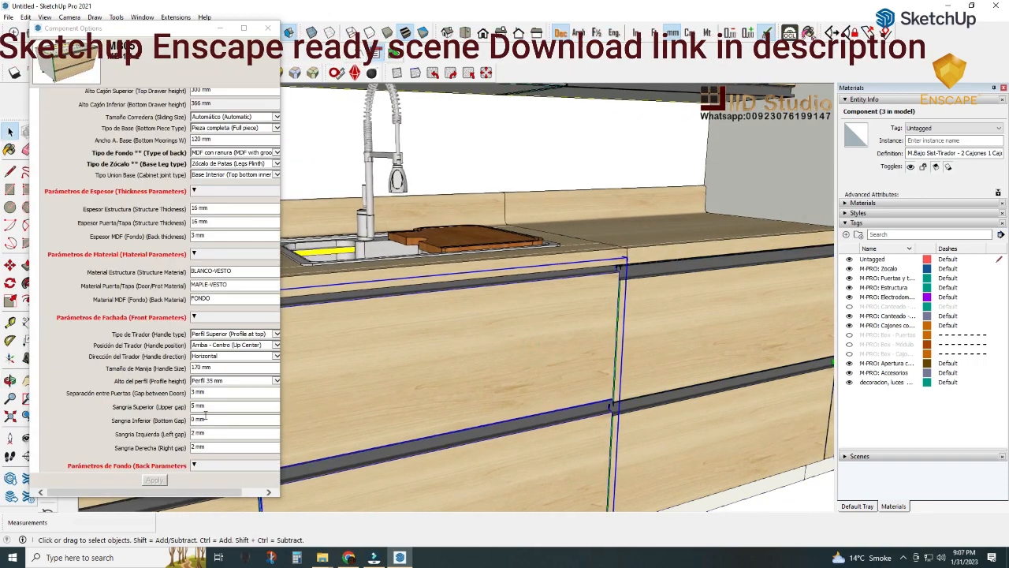
left_click_drag(206, 407, 169, 412)
type("2")
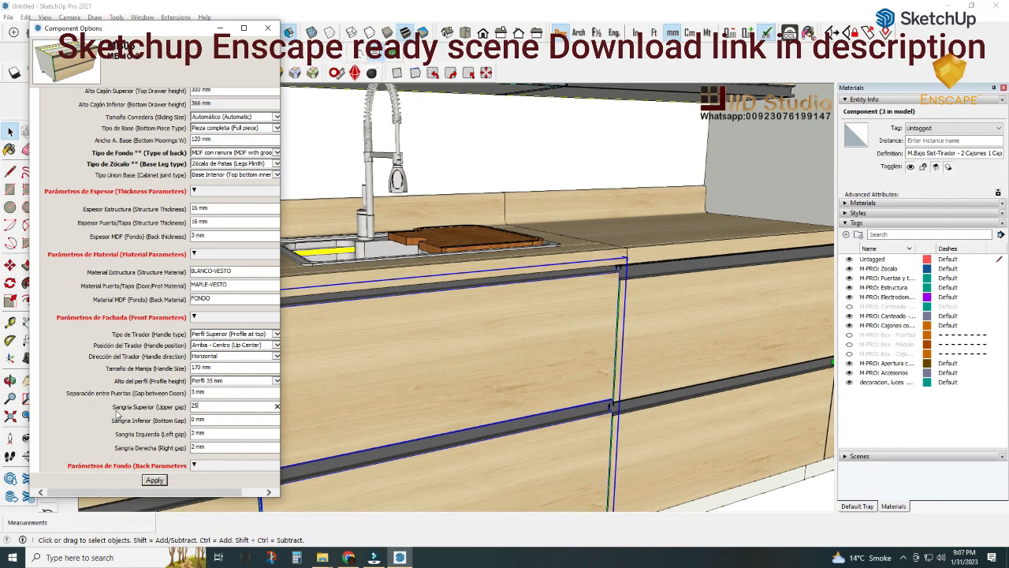
type("5")
left_click(154, 480)
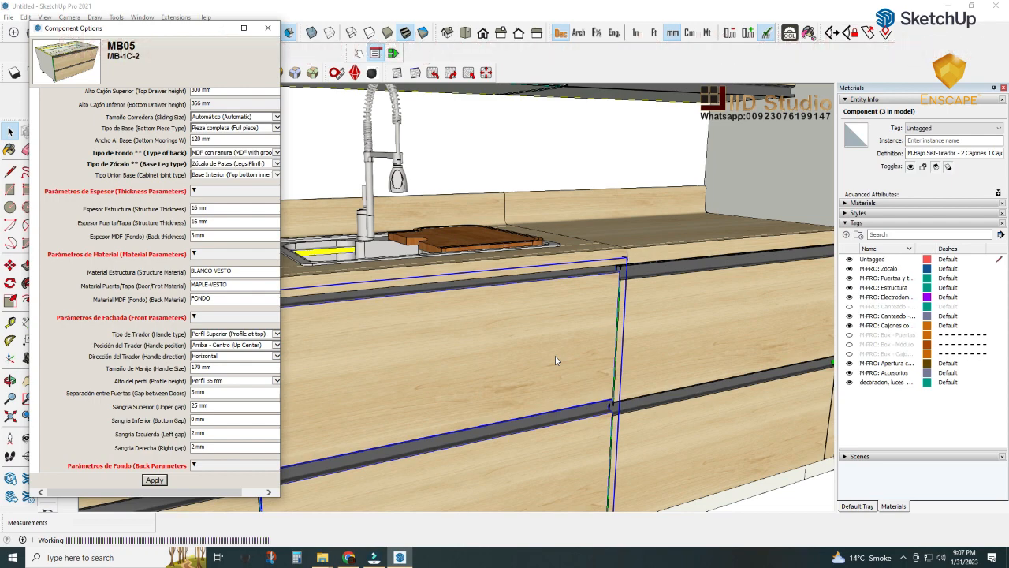
- Set the upper gap of the drawer cabinet between the sink and cooktop cabinets to 25 mm and apply it
scroll(554, 360, "down", 4)
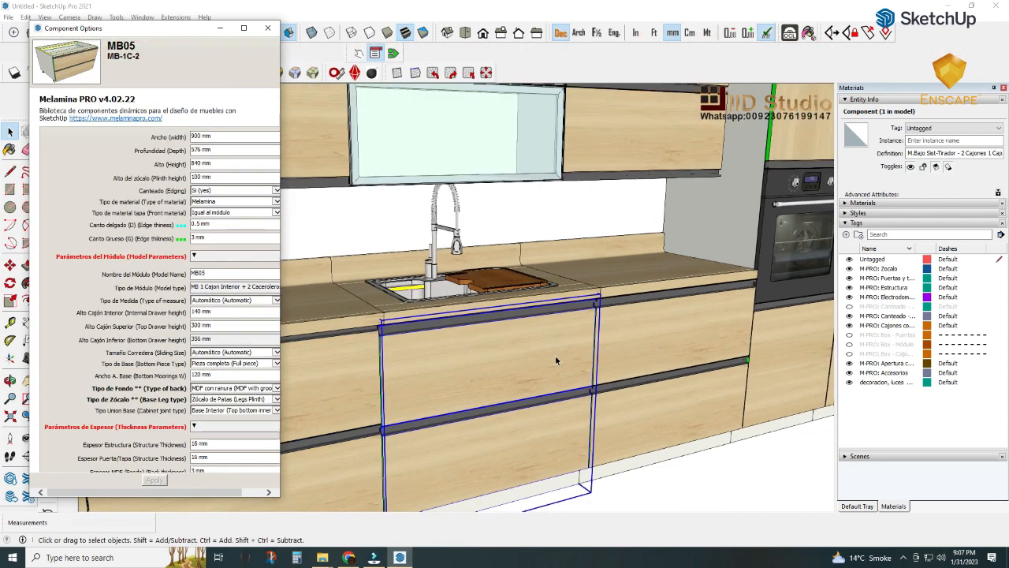
middle_click_drag(555, 360, 560, 346)
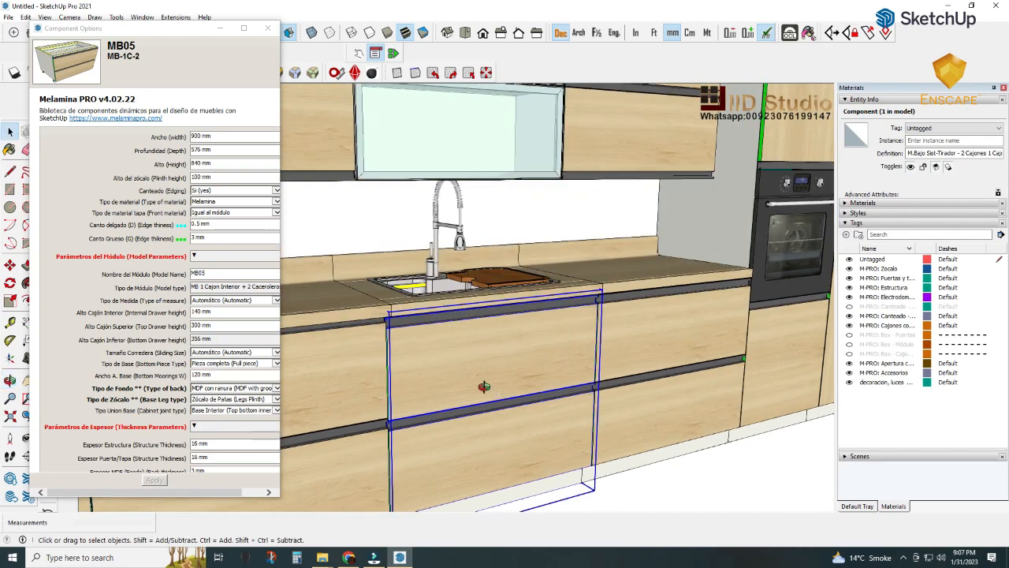
middle_click_drag(483, 386, 485, 322)
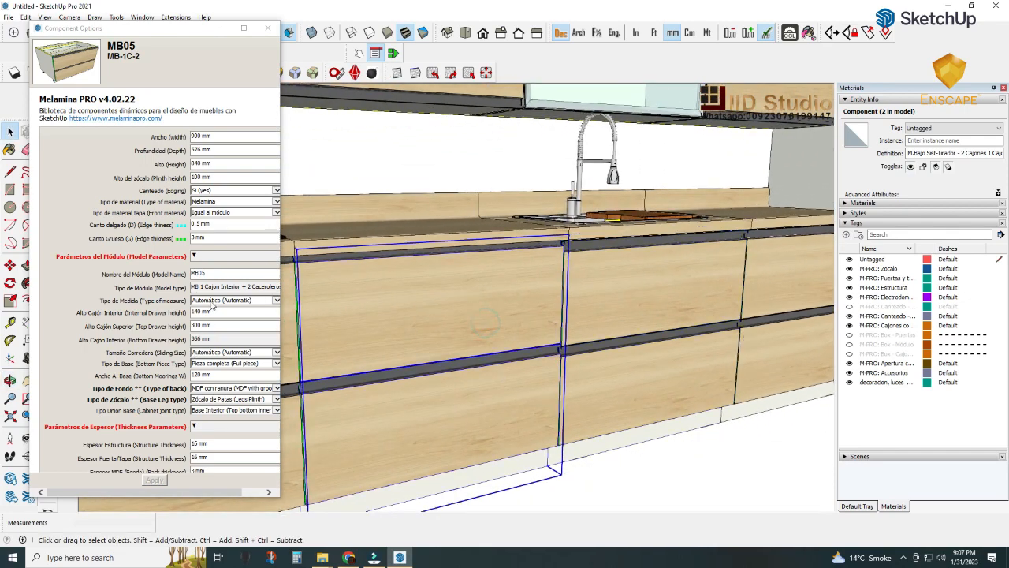
scroll(212, 462, "down", 3)
scroll(216, 430, "down", 2)
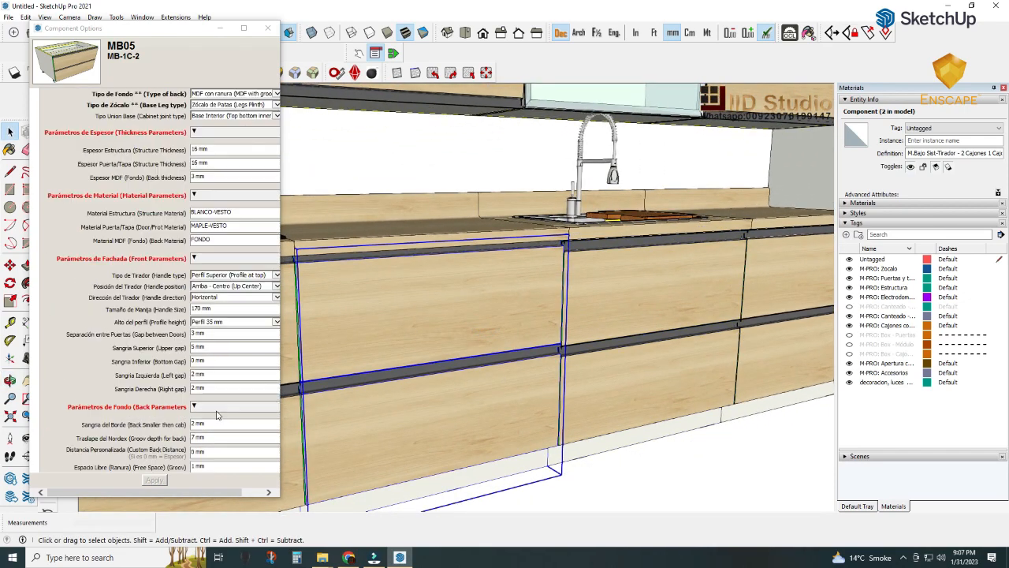
left_click(213, 347)
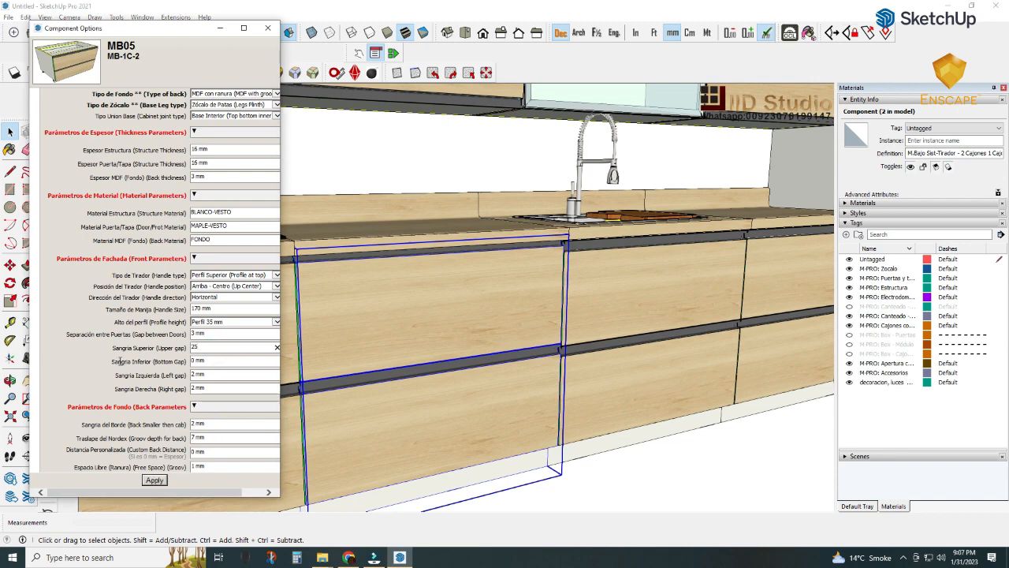
left_click(154, 481)
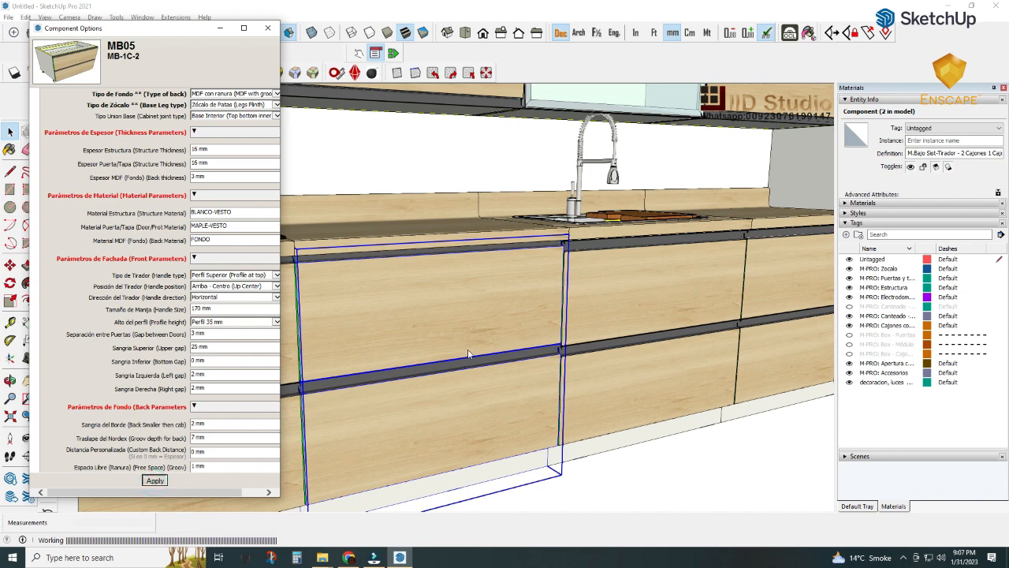
- Set the upper gap of the end drawer cabinet under the cooktop to 25 mm and apply it
scroll(473, 358, "down", 3)
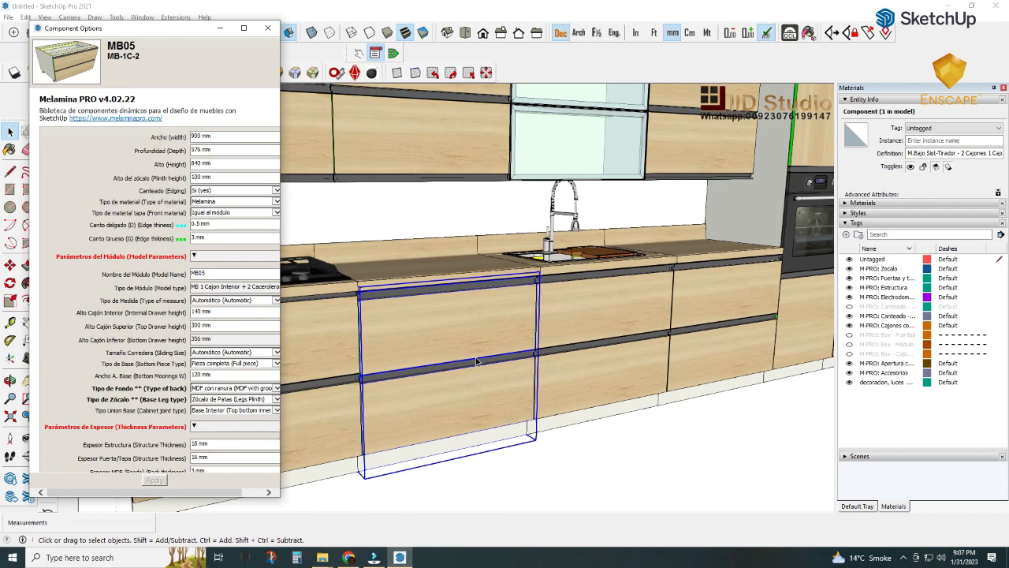
middle_click_drag(410, 371, 513, 330)
scroll(513, 330, "up", 2)
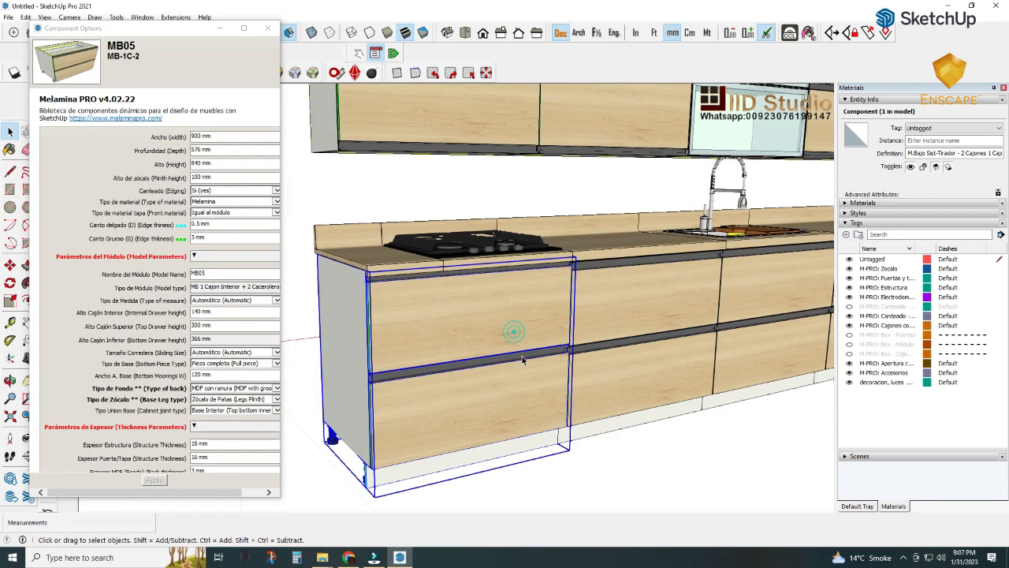
scroll(235, 386, "down", 3)
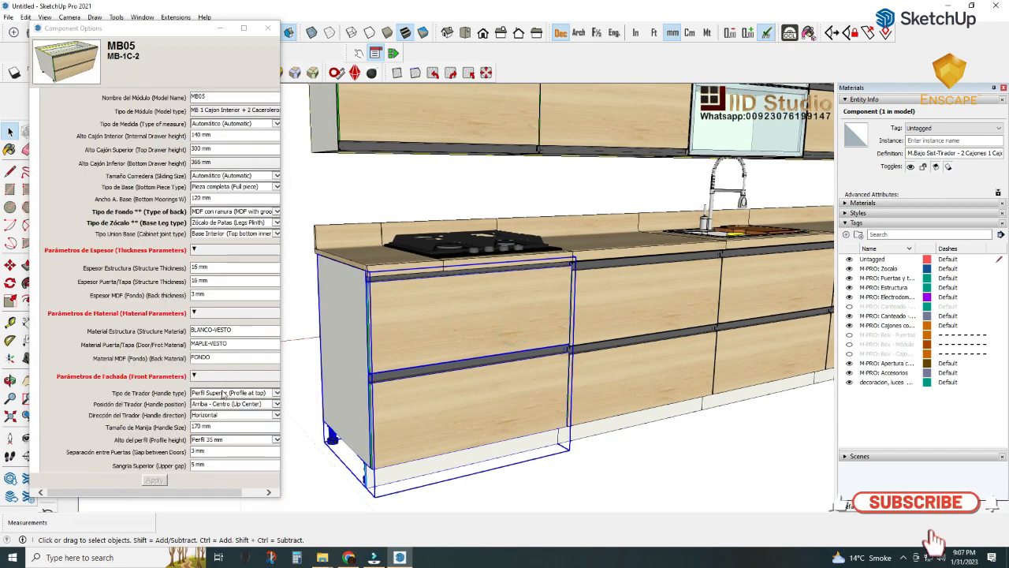
scroll(221, 437, "down", 2)
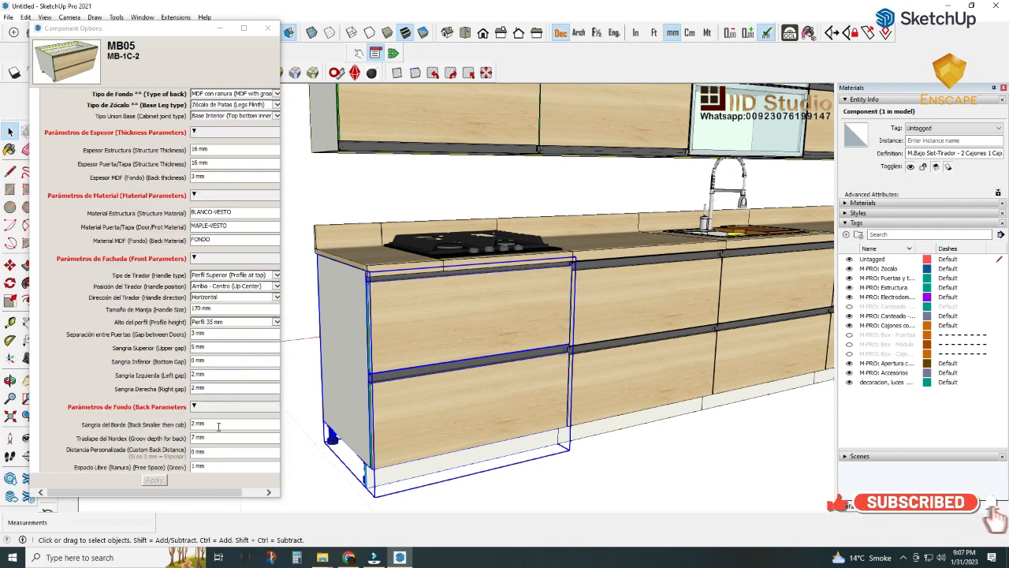
left_click(210, 347)
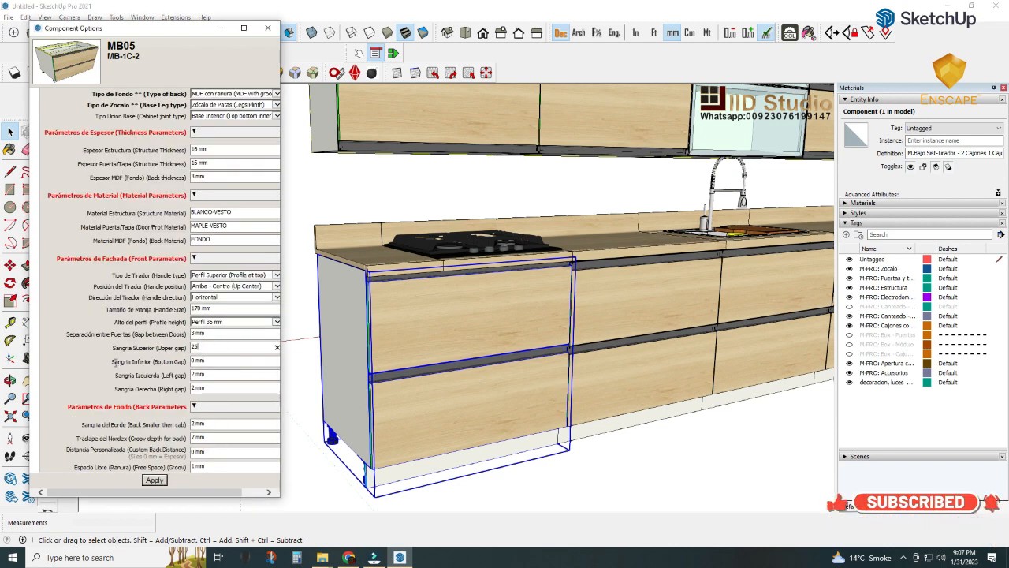
type("25")
left_click(151, 483)
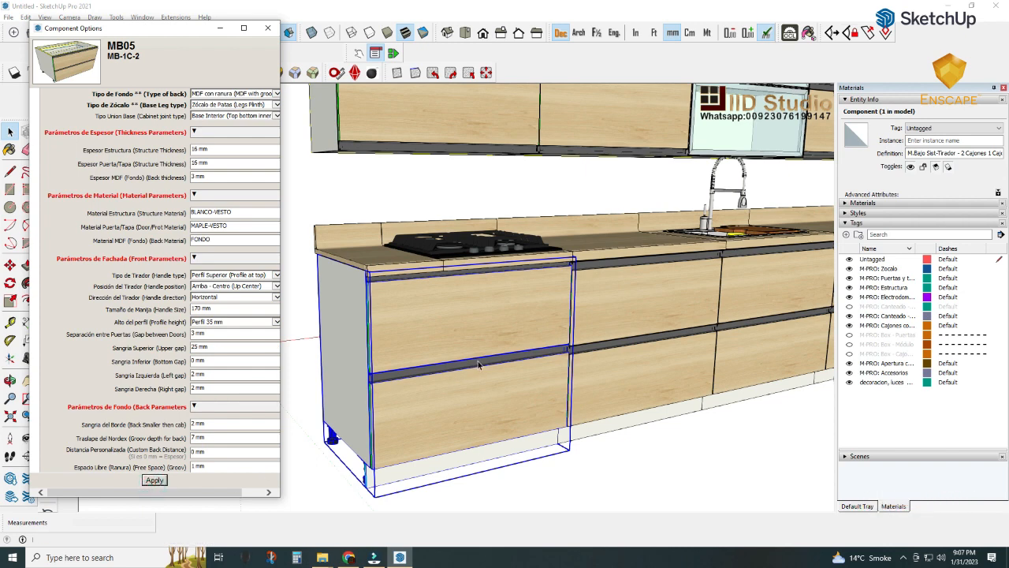
- Close the component options and import the KPRO-ENC-PERF. cutout countertop from the Encimeras folder beside the cooktop end of the run
middle_click_drag(495, 354, 426, 432)
scroll(454, 362, "down", 3)
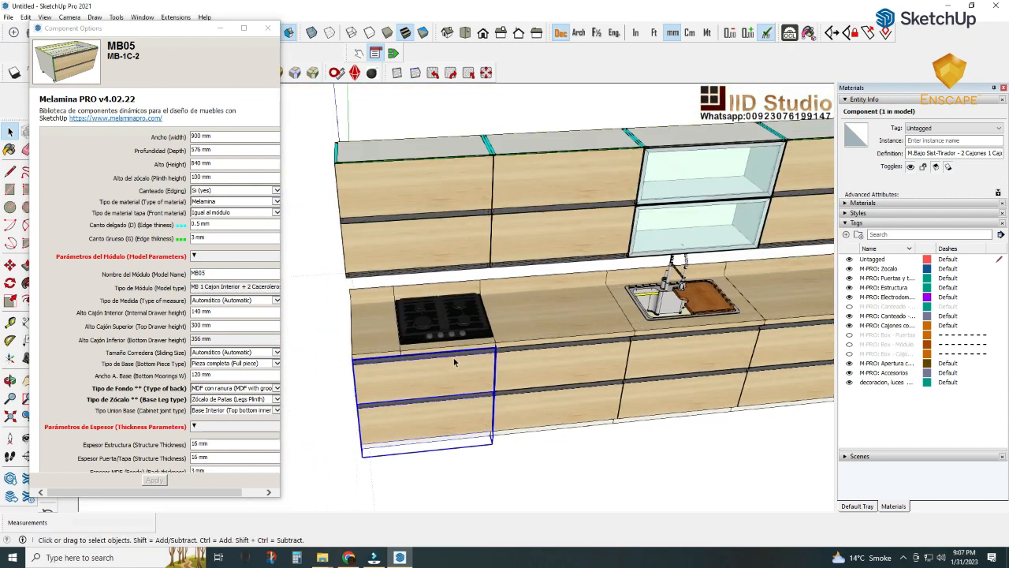
left_click(268, 30)
scroll(371, 247, "down", 2)
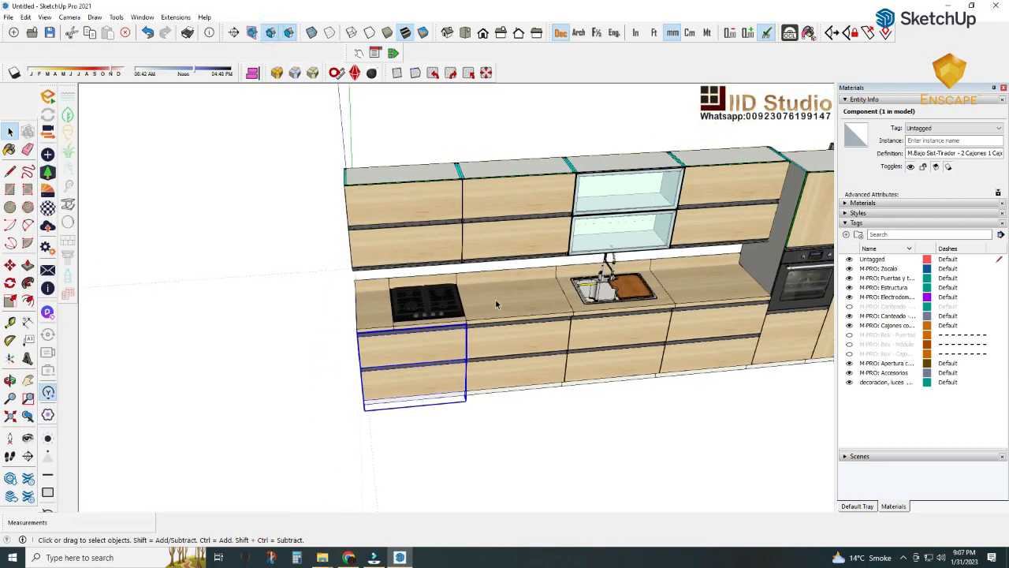
middle_click_drag(497, 303, 452, 526)
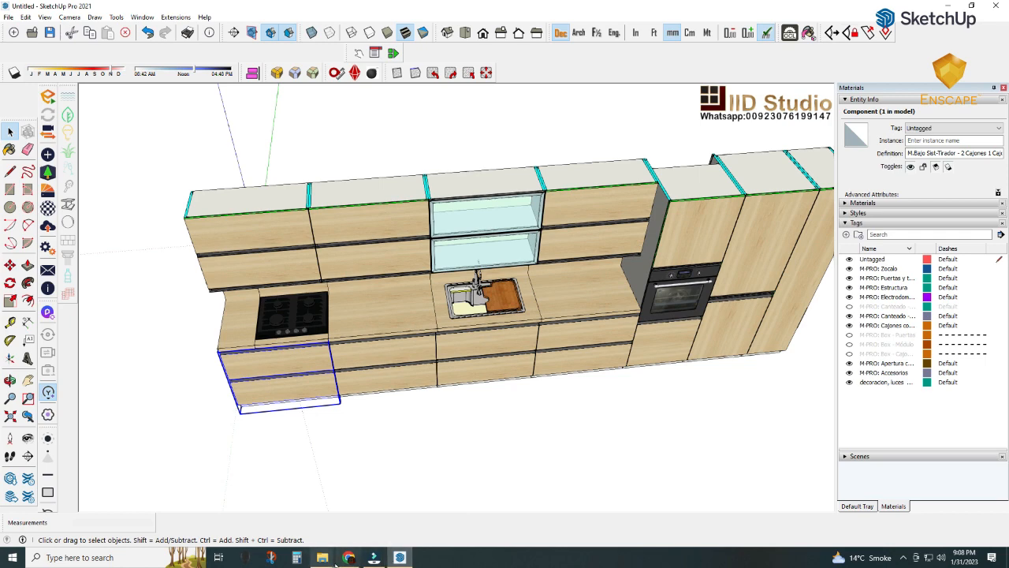
mouse_move(324, 557)
left_click(426, 520)
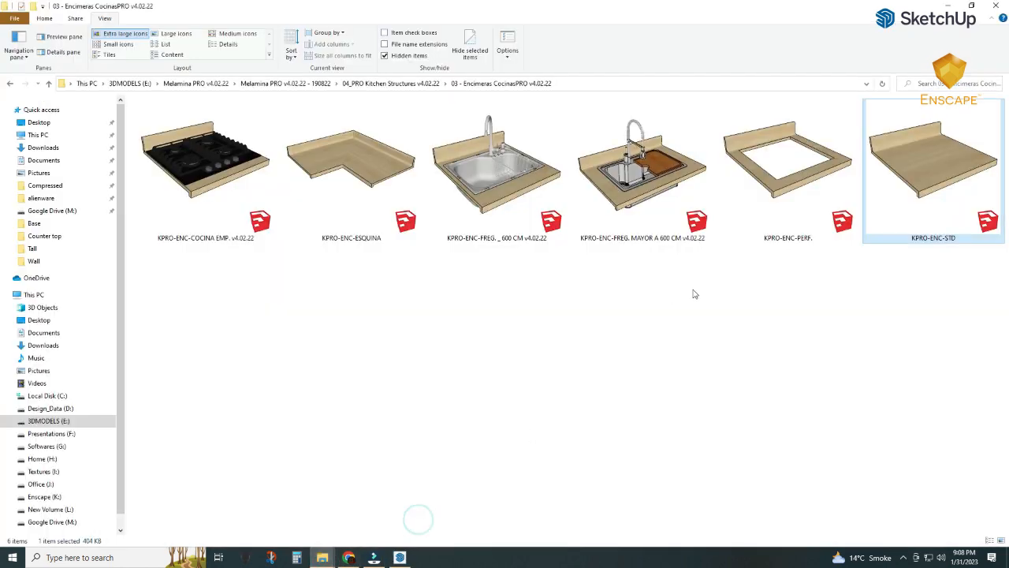
mouse_move(795, 189)
left_mouse_down()
mouse_move(665, 398)
mouse_move(399, 556)
mouse_move(409, 427)
mouse_move(169, 319)
left_mouse_up()
scroll(220, 347, "up", 8)
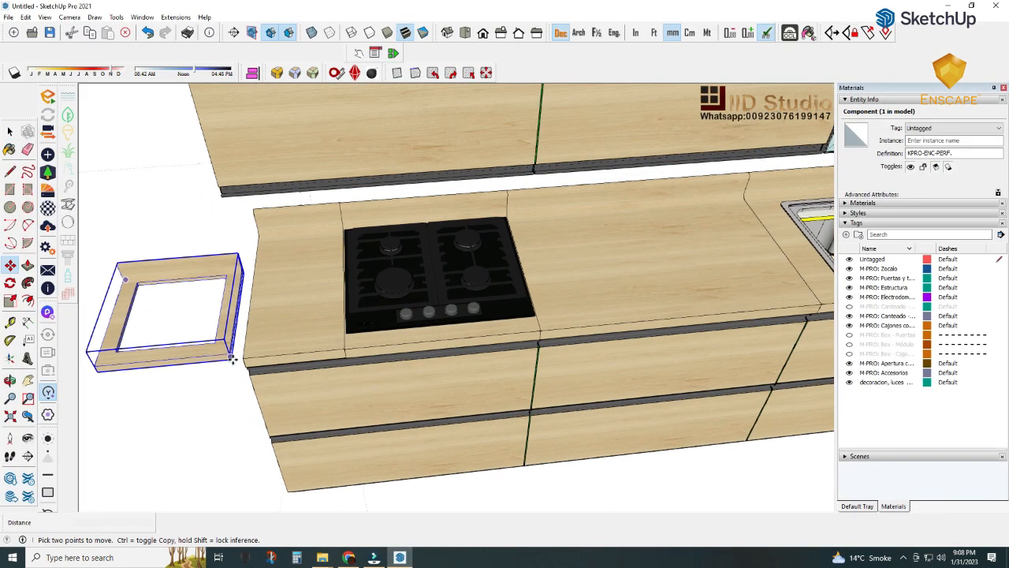
- Move the cutout countertop by its front corner so it butts against the free end of the countertop run
left_click(227, 352)
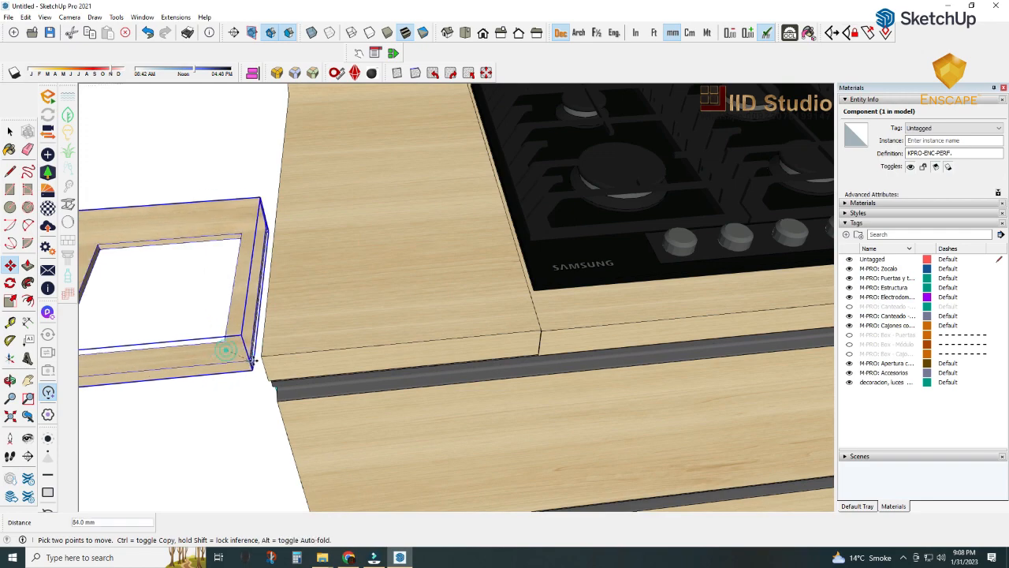
scroll(550, 353, "down", 5)
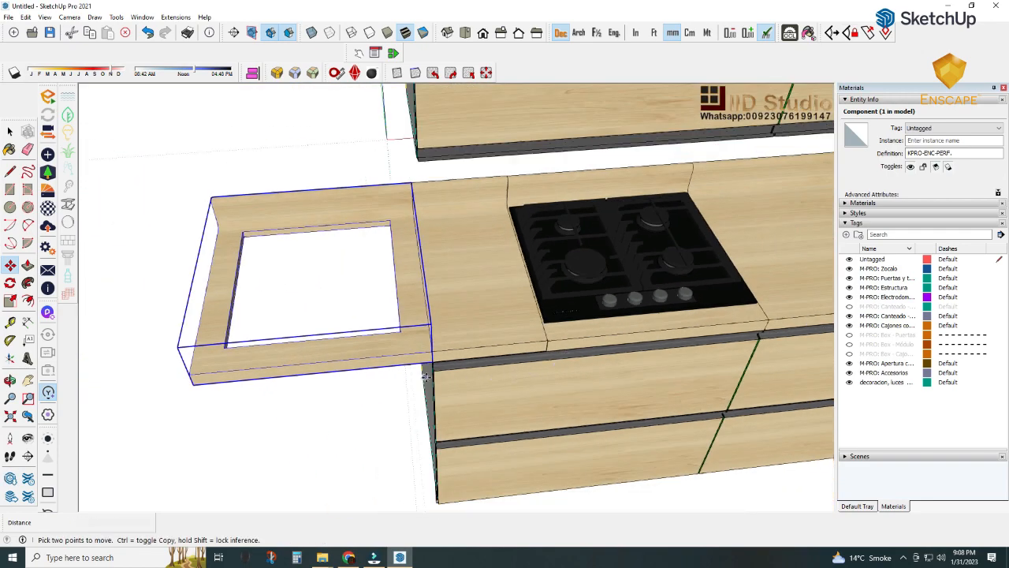
scroll(541, 343, "up", 5)
middle_click_drag(499, 344, 646, 298)
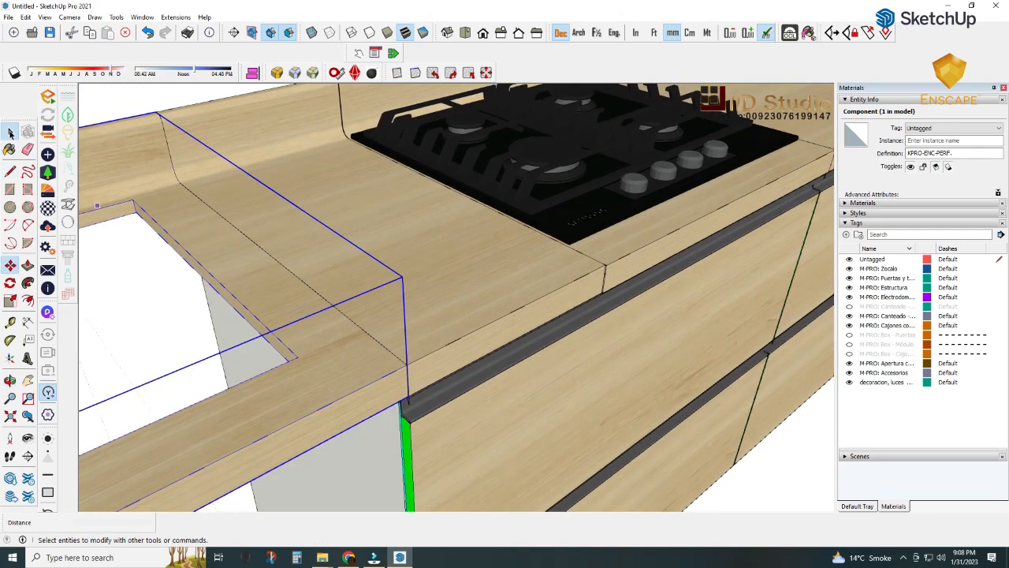
- Try to align the front corner of the short countertop piece beside the cooktop with the cooktop section
left_click(10, 131)
left_click(598, 294)
scroll(628, 262, "up", 3)
scroll(627, 257, "up", 4)
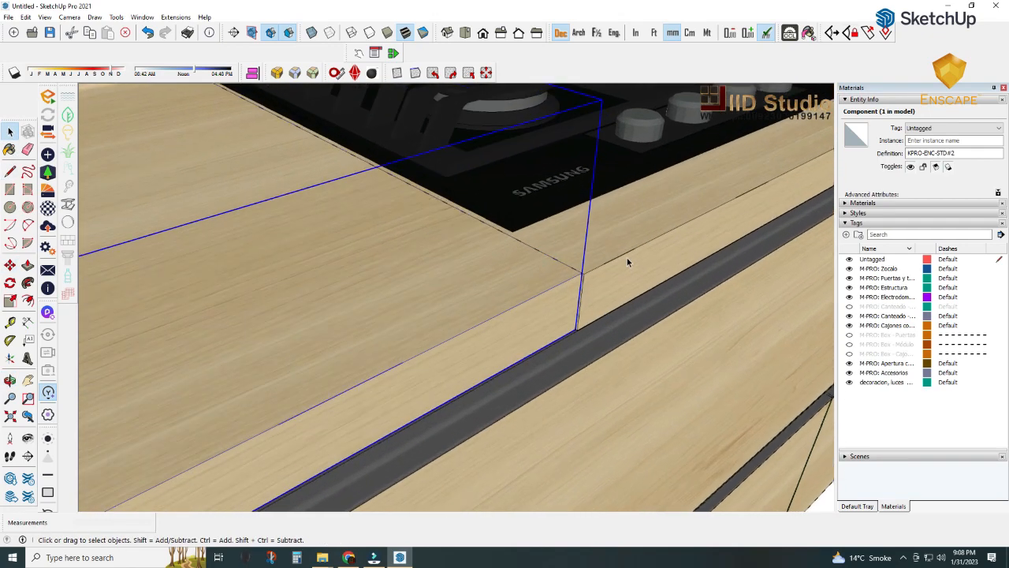
left_click(9, 265)
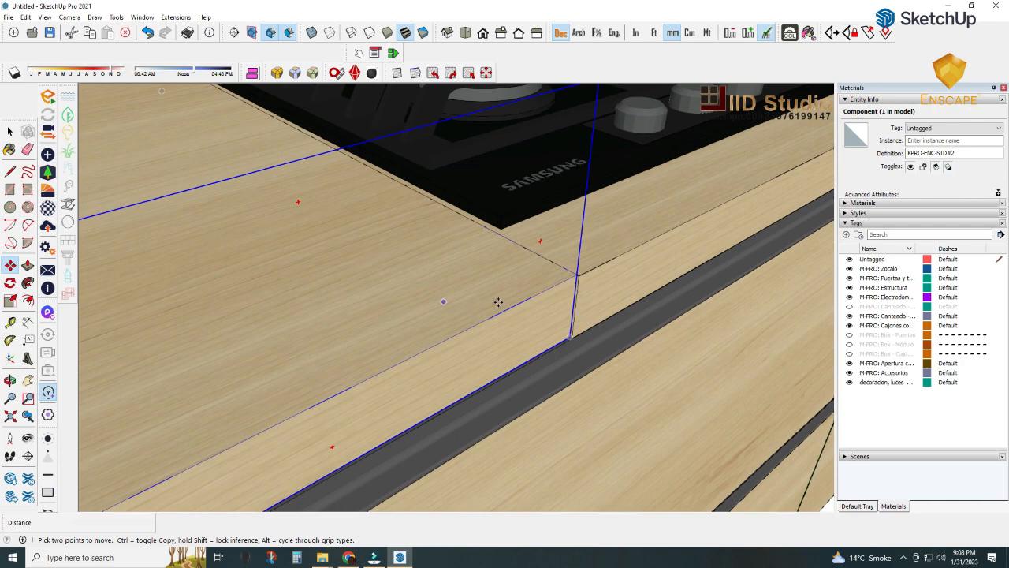
left_click(576, 274)
scroll(620, 286, "down", 10)
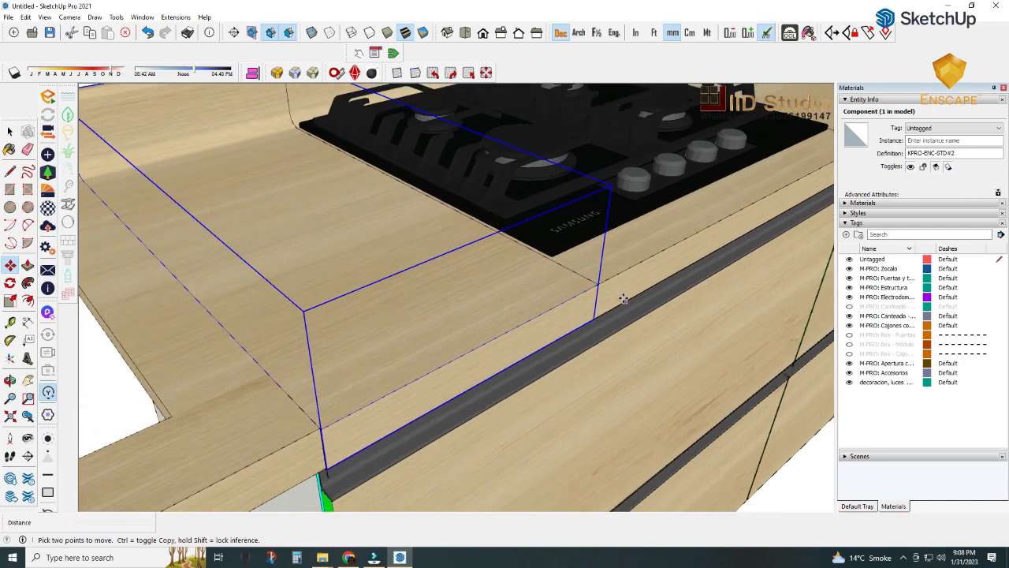
middle_click_drag(627, 306, 317, 356)
- Open the cutout countertop's component options, set its length (Longitud) to 1000 mm and apply it
left_click(10, 132)
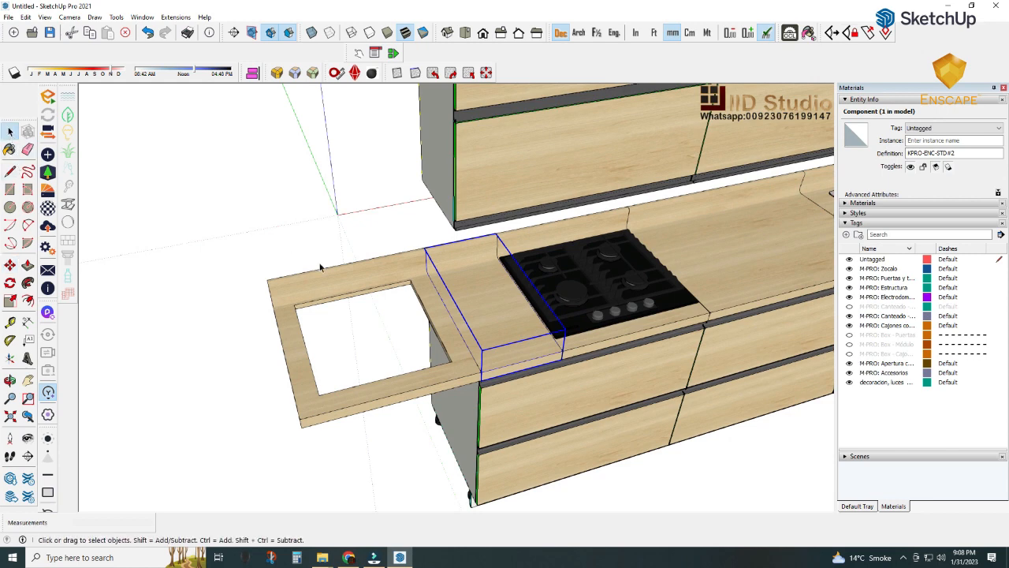
left_click(329, 287)
left_click(375, 53)
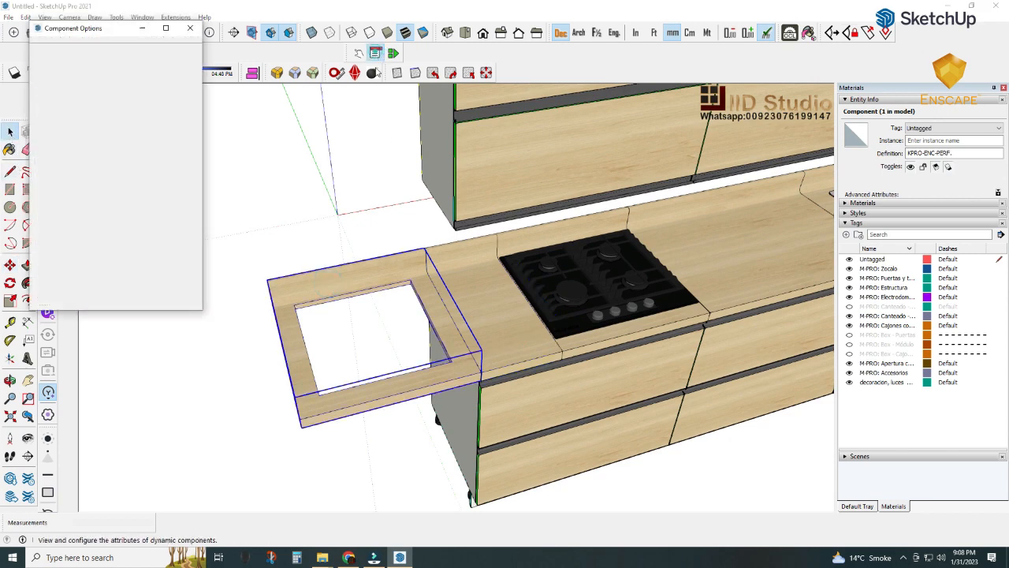
left_click_drag(201, 313, 239, 451)
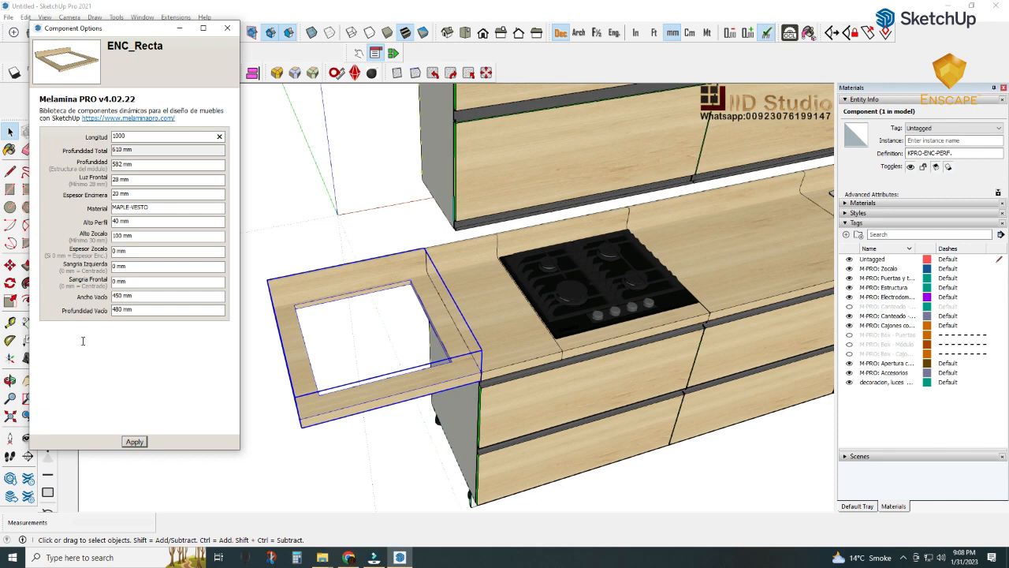
left_click(134, 441)
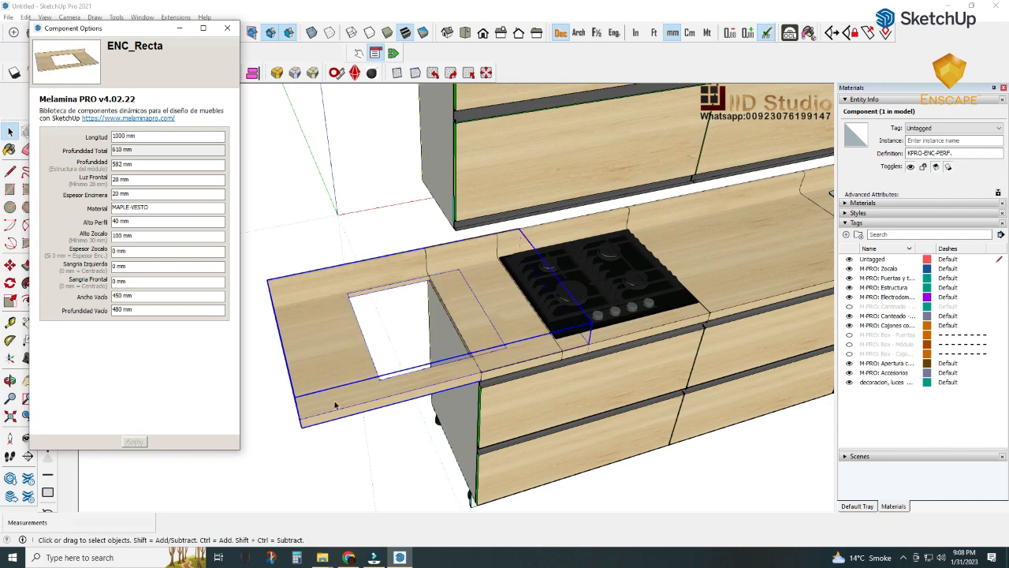
- Move the cutout countertop about 406 mm along the run so it no longer overlaps the short countertop piece
scroll(401, 355, "down", 1)
scroll(401, 354, "down", 1)
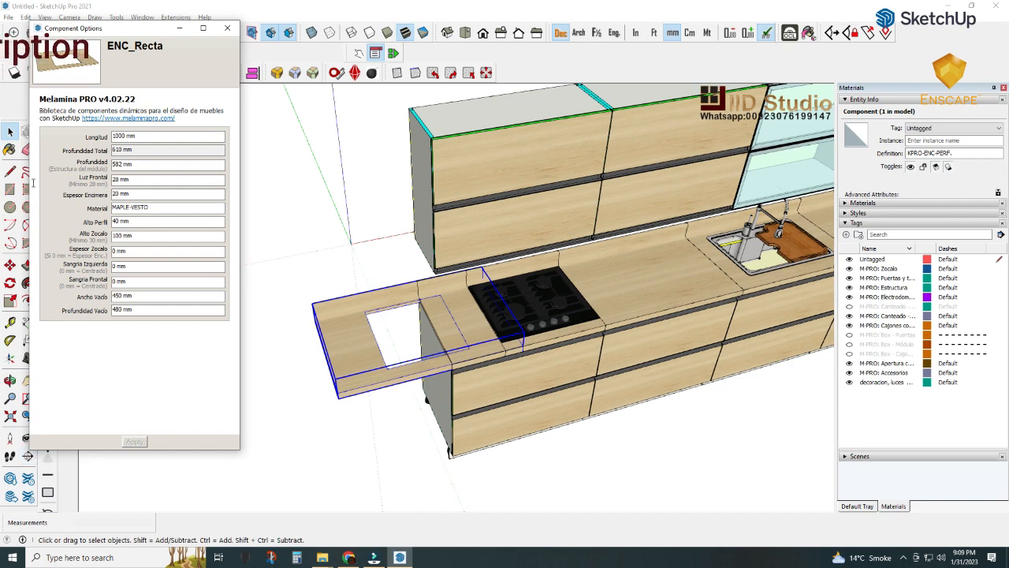
left_click(10, 265)
left_click_drag(445, 364, 368, 386)
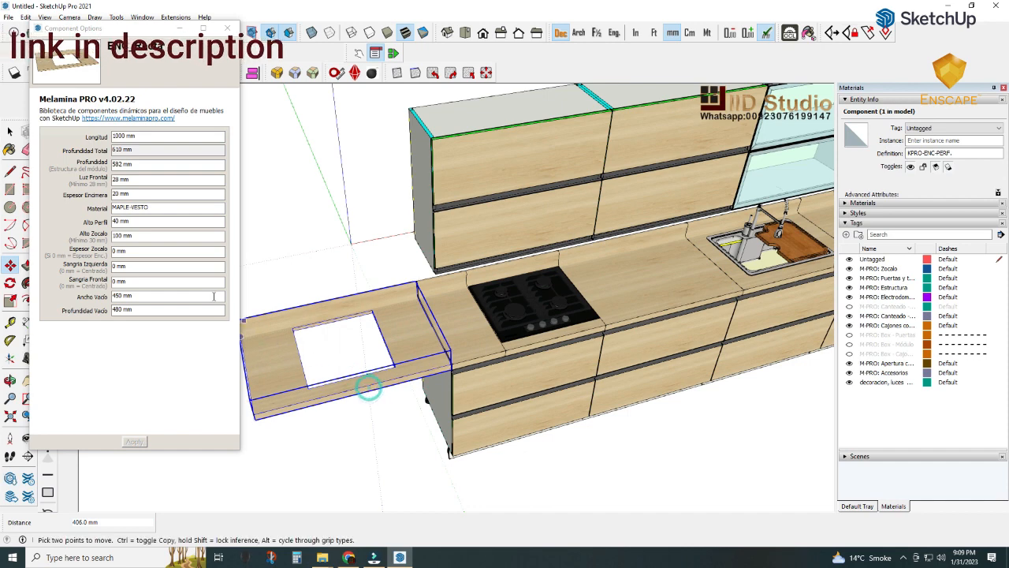
- Set the cutout's depth (Profundidad Vacío) and width (Ancho Vacío) to 600 mm each, applying both changes
left_click(138, 312)
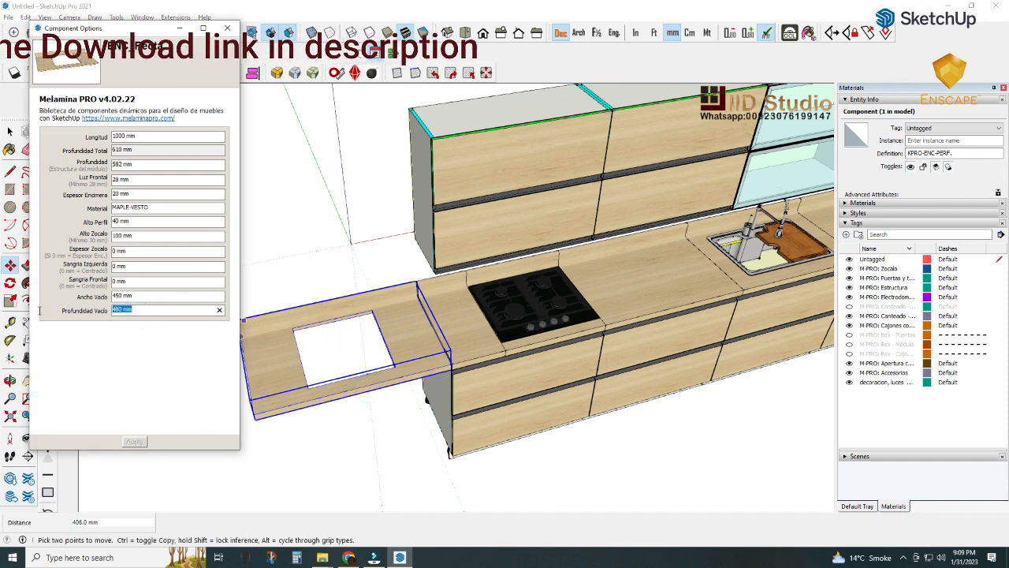
type("600")
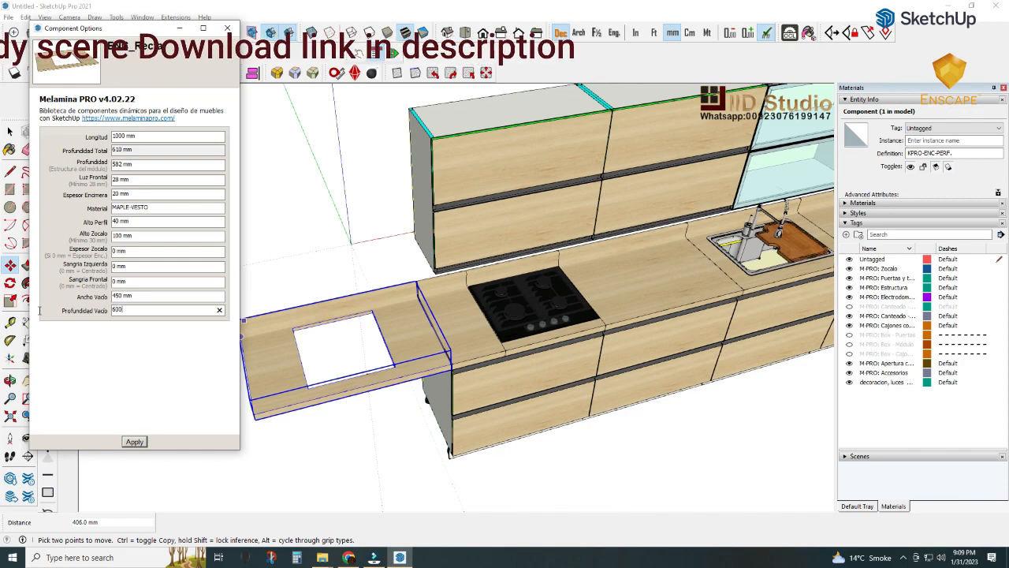
left_click(134, 441)
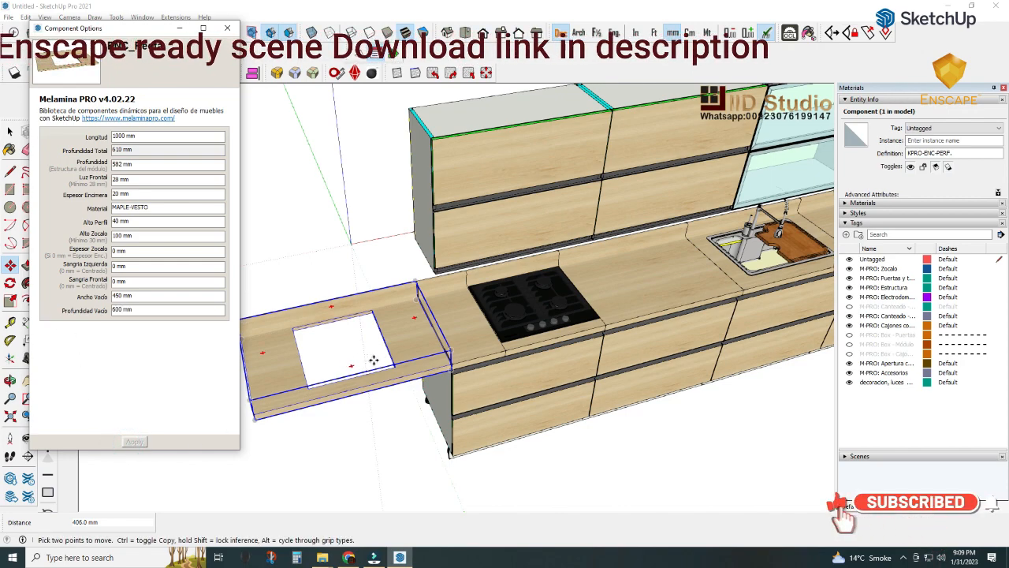
scroll(374, 361, "up", 5)
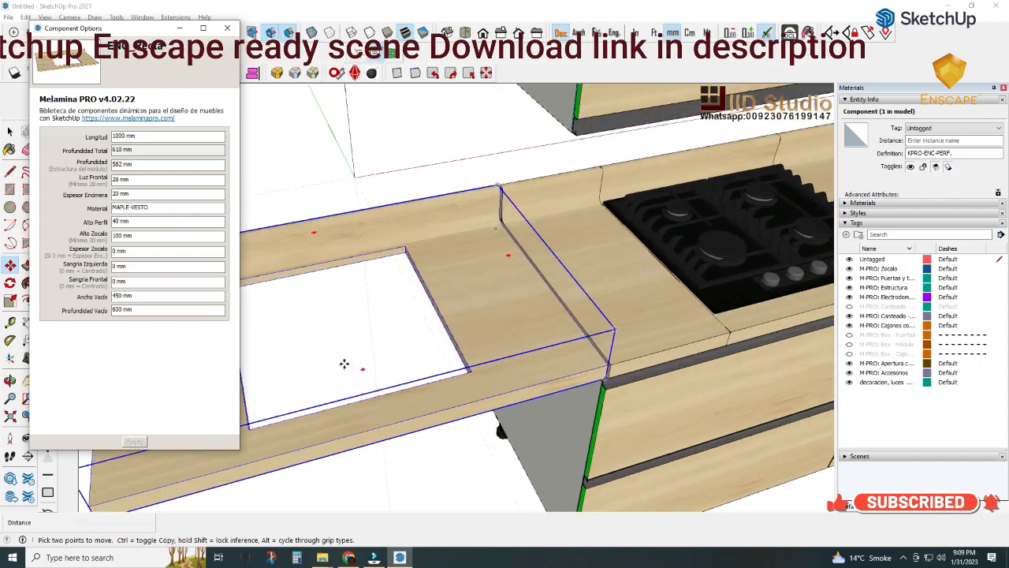
middle_click_drag(337, 361, 447, 346)
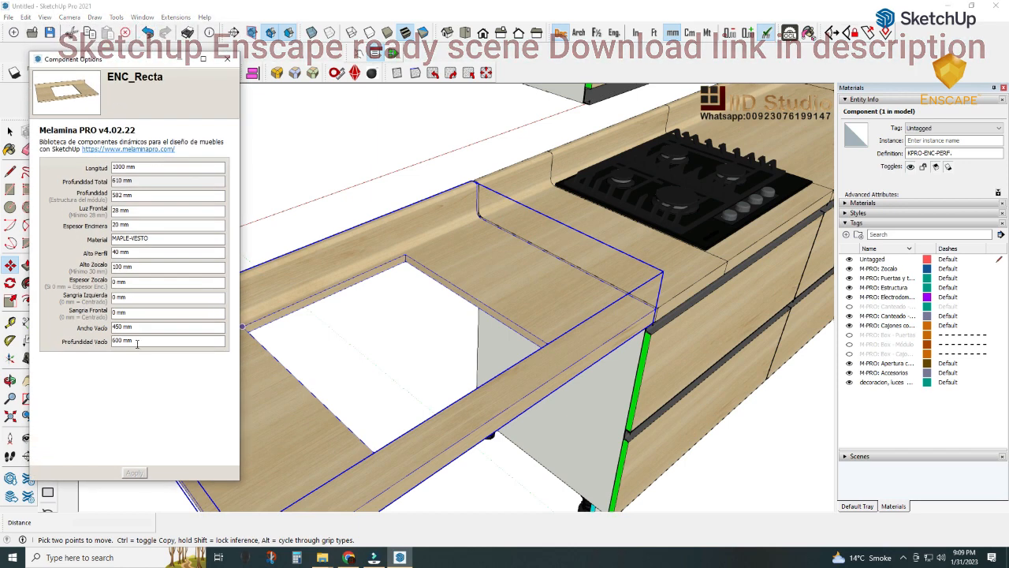
left_click_drag(137, 326, 65, 335)
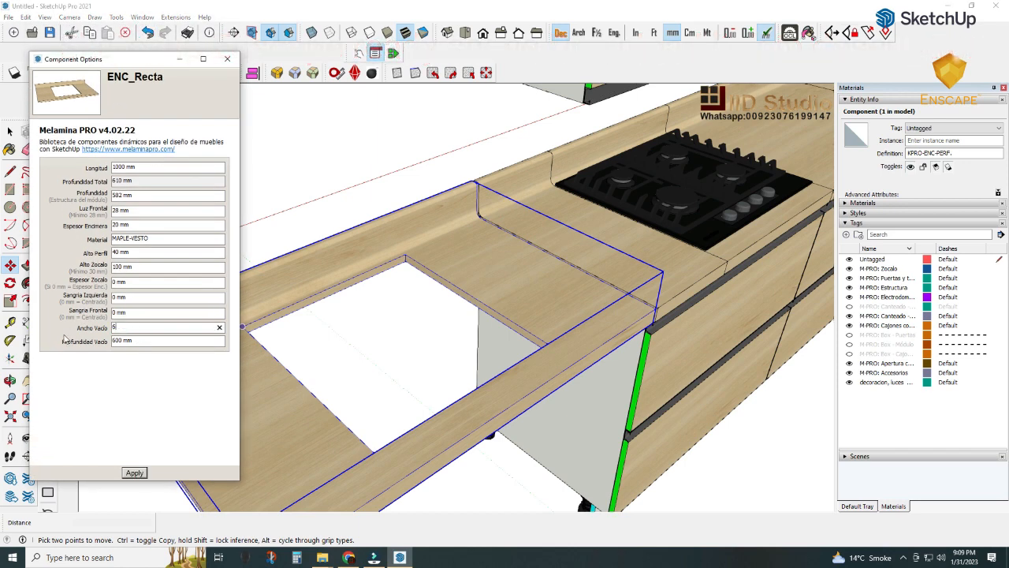
left_click(135, 473)
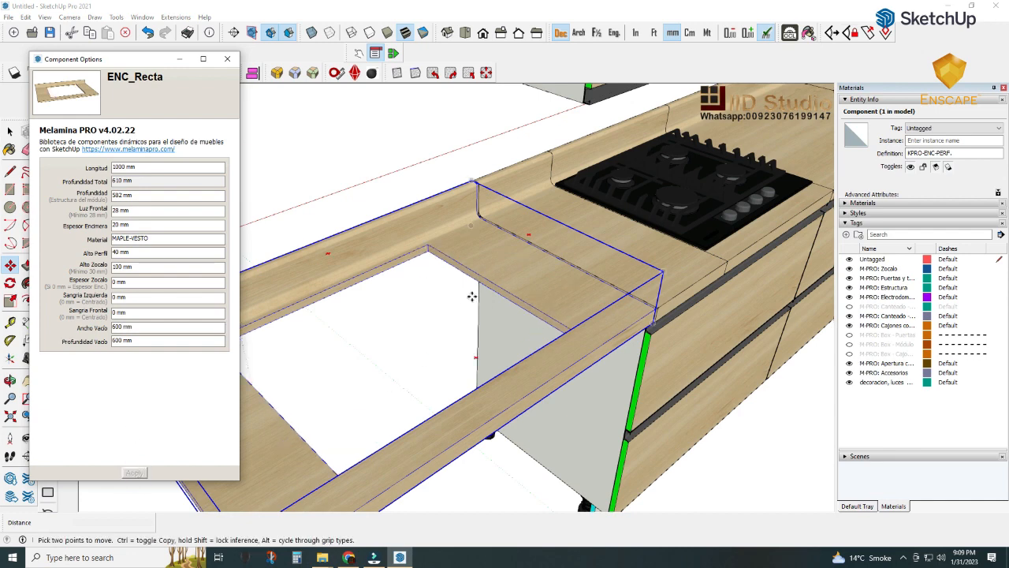
- Set the cutout's depth (Profundidad Vacío) to 450 mm and its width (Ancho Vacío) to 700 mm, applying each change
scroll(494, 284, "down", 1)
middle_click_drag(496, 309, 373, 355)
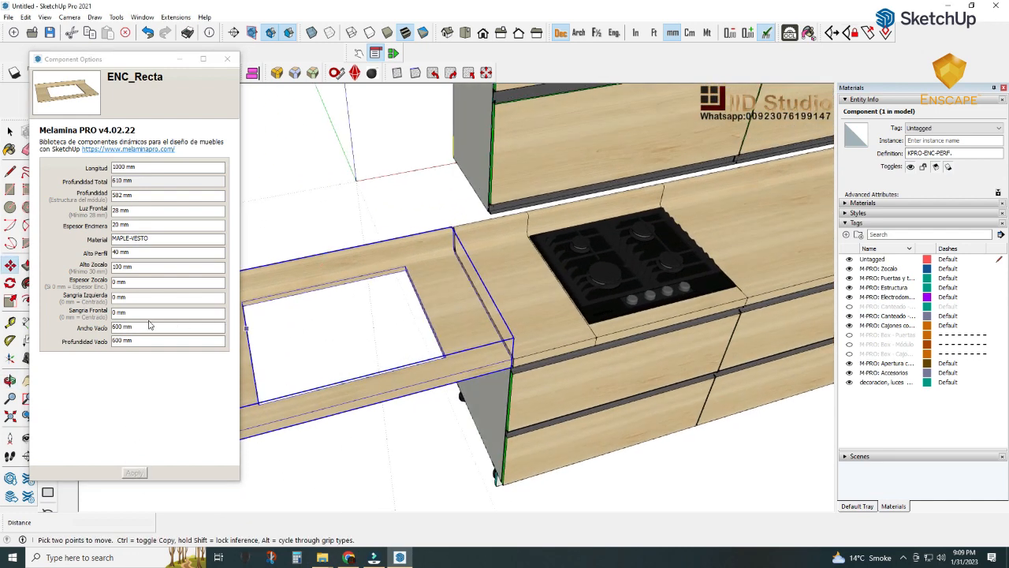
left_click_drag(135, 339, 109, 340)
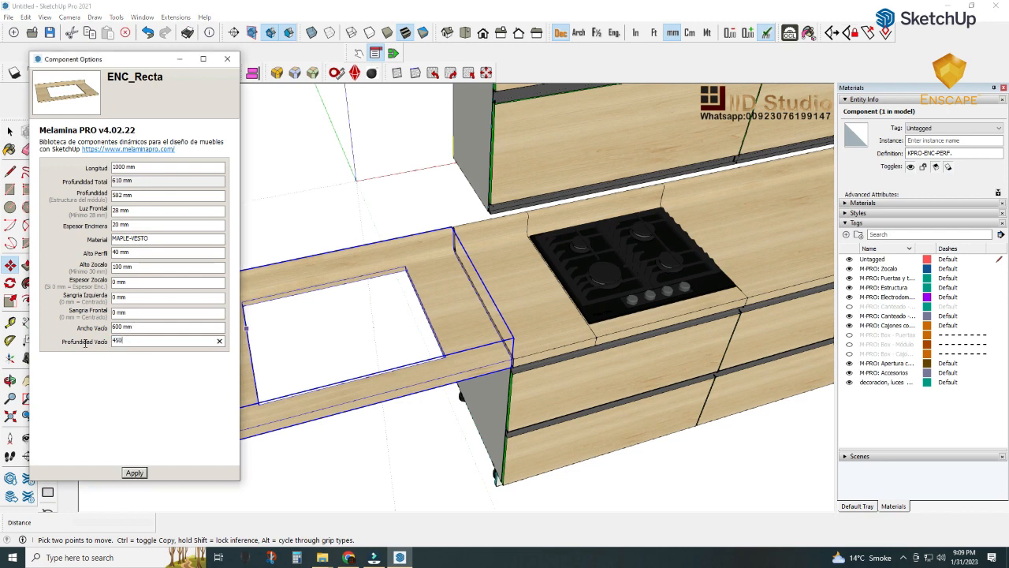
left_click(137, 473)
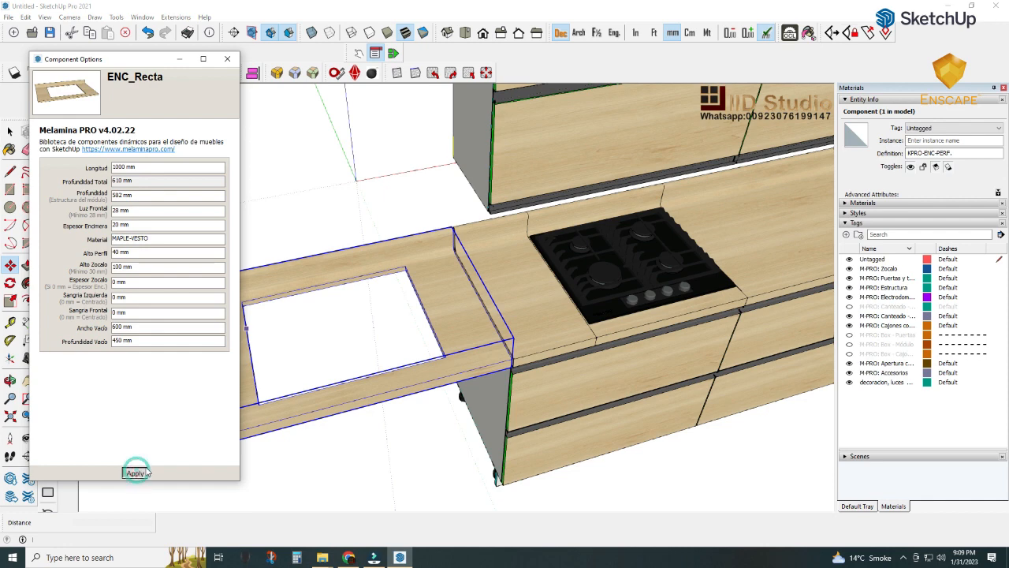
middle_click_drag(339, 364, 409, 353)
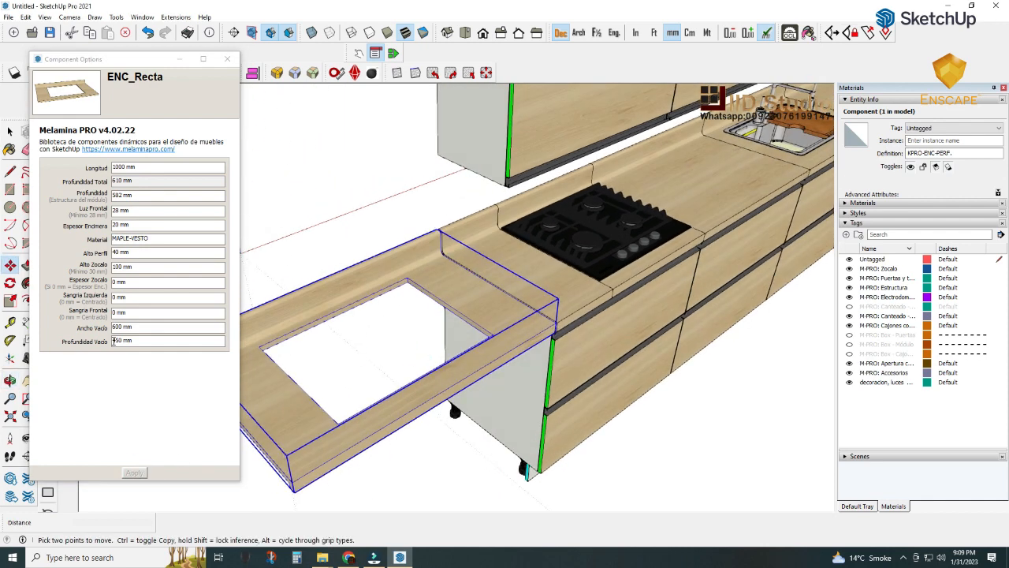
left_click(133, 327)
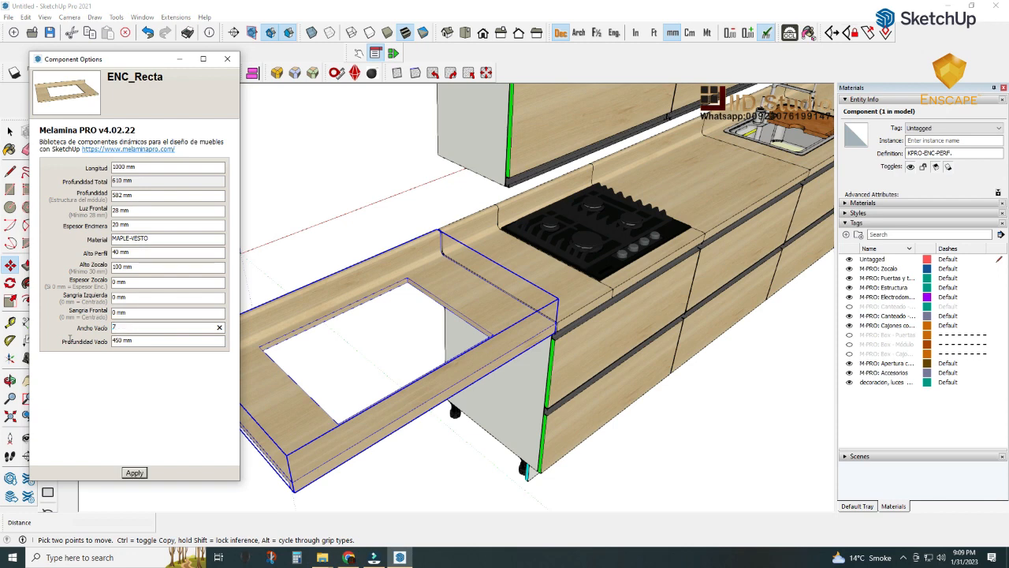
left_click(134, 473)
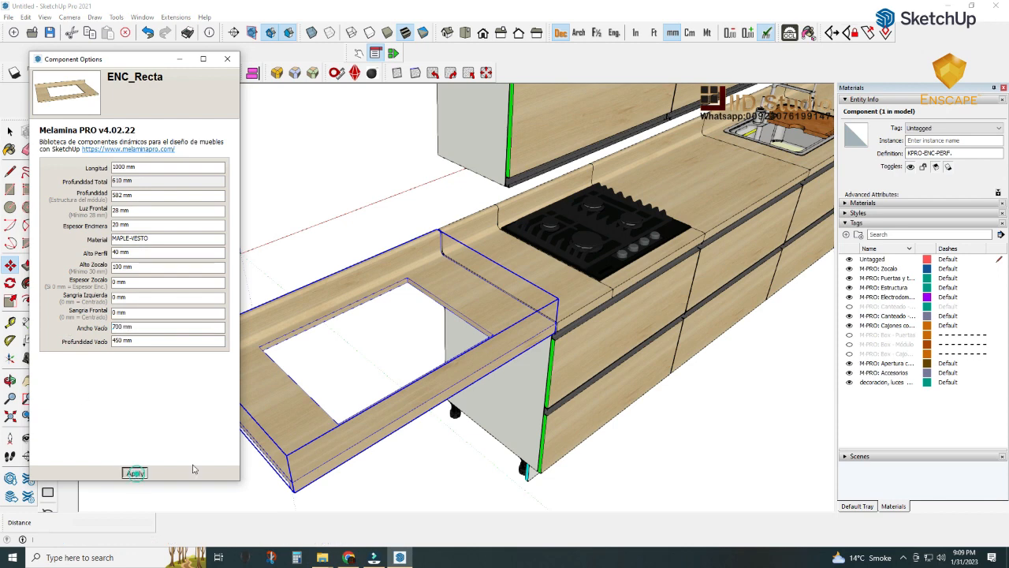
- Move the cutout countertop about 395 mm away from the end of the kitchen run
middle_click_drag(442, 377, 395, 388)
scroll(498, 339, "down", 2)
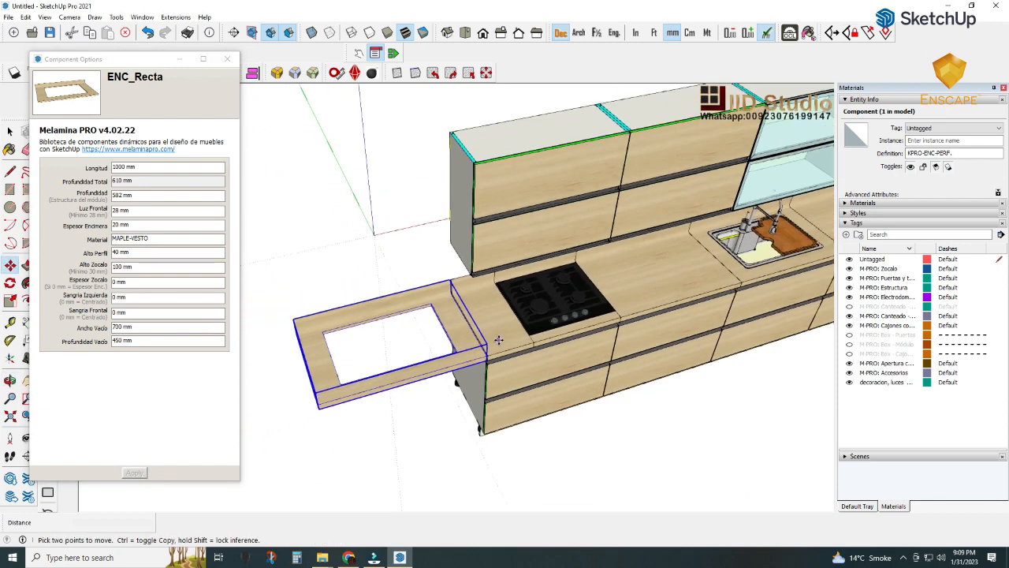
middle_click_drag(460, 339, 457, 293)
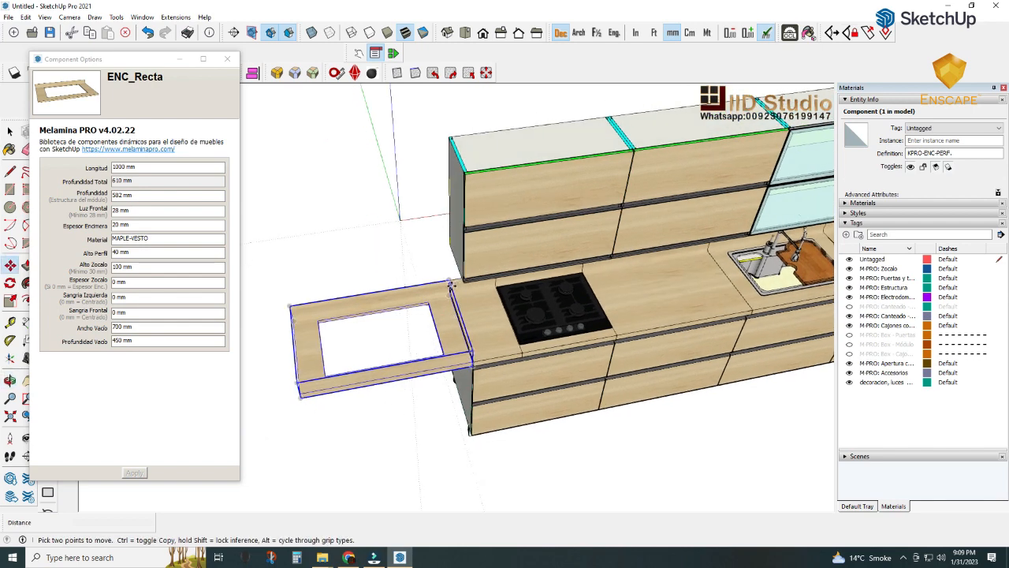
left_click(448, 287)
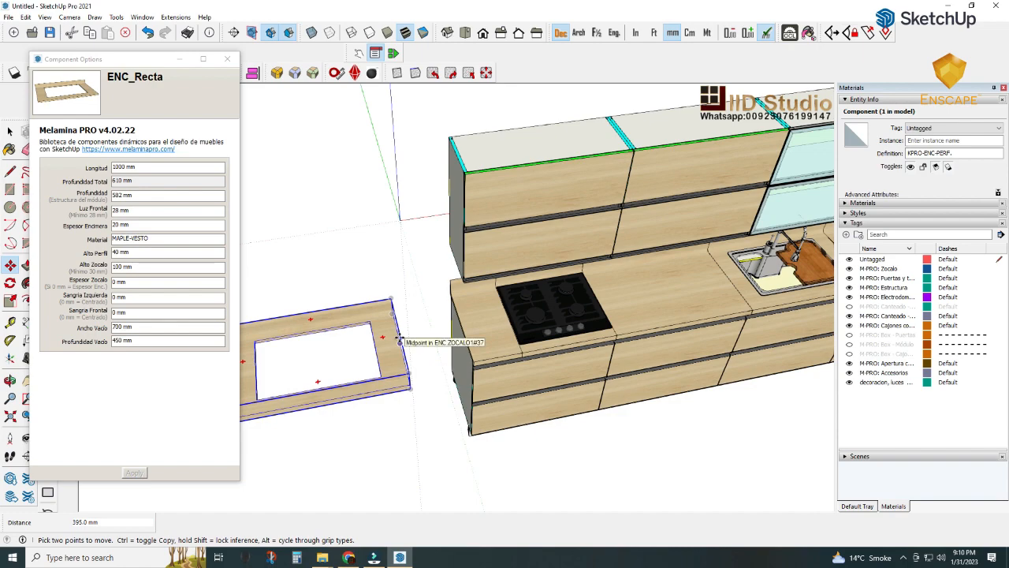
left_click(400, 341)
- Select the countertop section that holds the sink above the base drawers
middle_click_drag(424, 396, 319, 450)
middle_click_drag(512, 381, 425, 392)
scroll(609, 346, "up", 3)
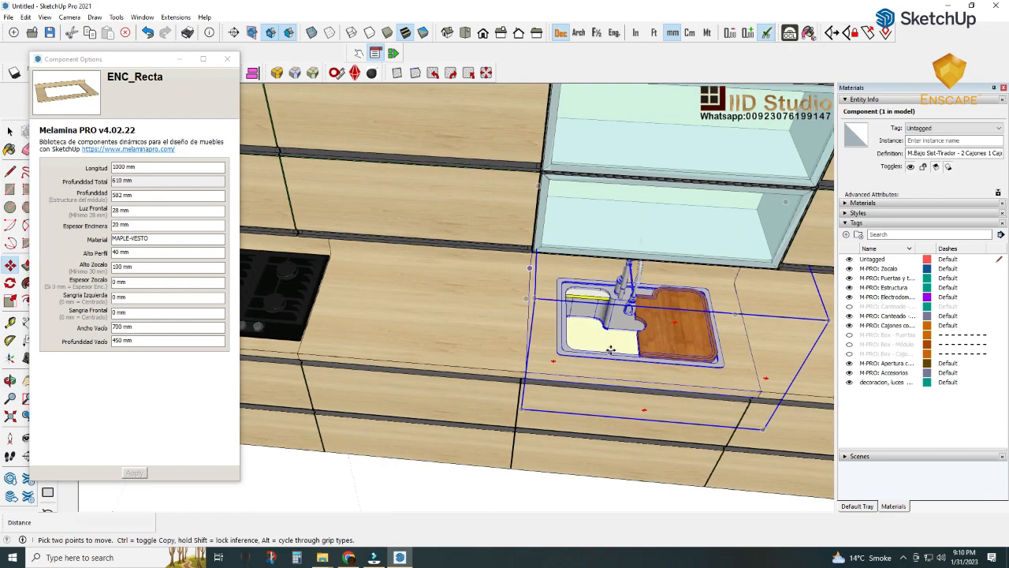
middle_click_drag(610, 349, 739, 286)
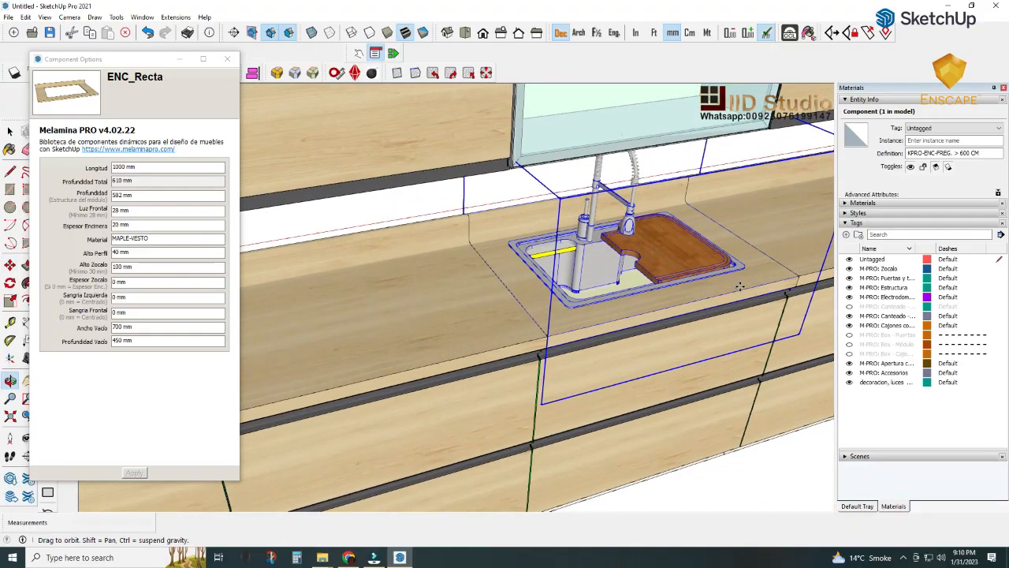